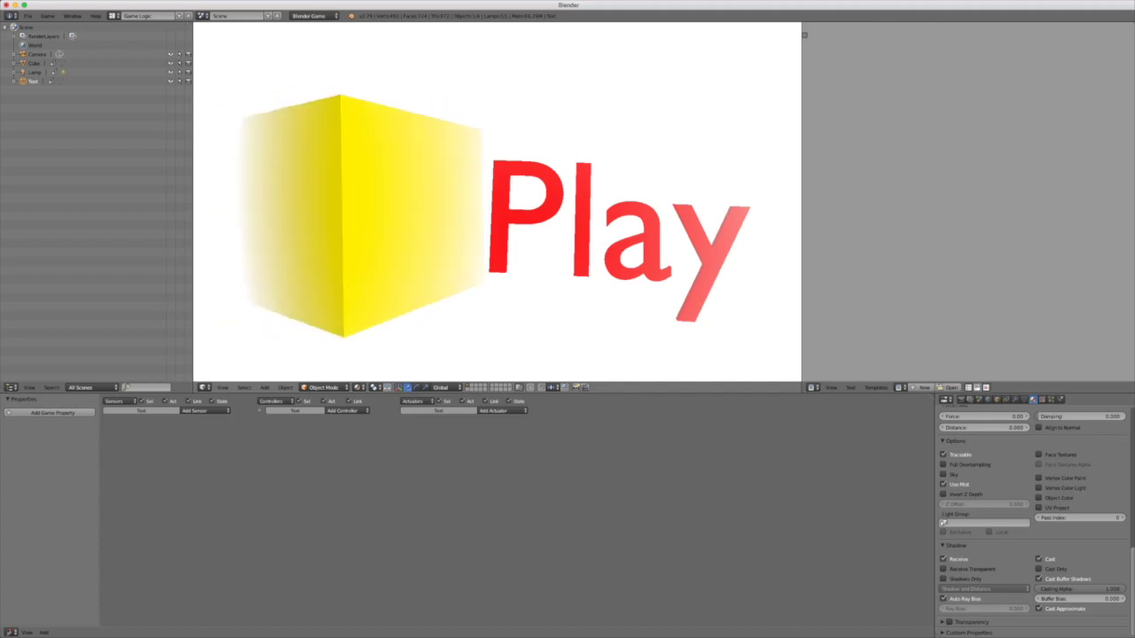
# Step: Stop the running game preview and examine the finished scene with the cube, Play text, lamp and camera
pyautogui.press('Escape')
pyautogui.scroll(-1, 498, 208)
pyautogui.moveTo(567, 213); pyautogui.dragTo(522, 257, button='middle')
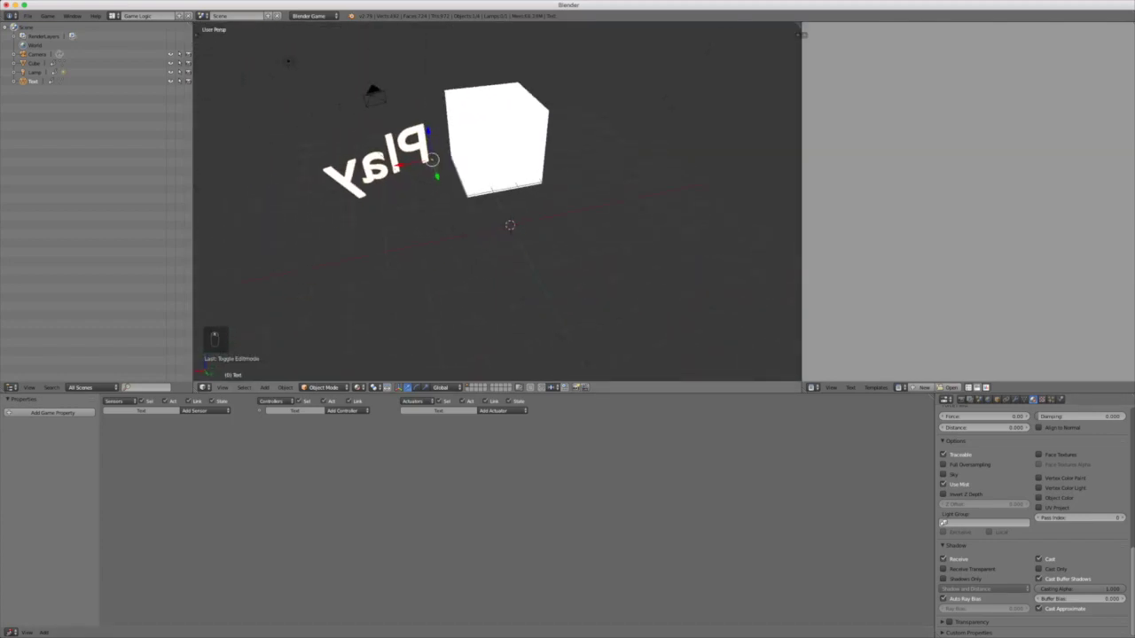
pyautogui.scroll(-4, 532, 239)
pyautogui.moveTo(481, 226); pyautogui.dragTo(486, 225, button='middle')
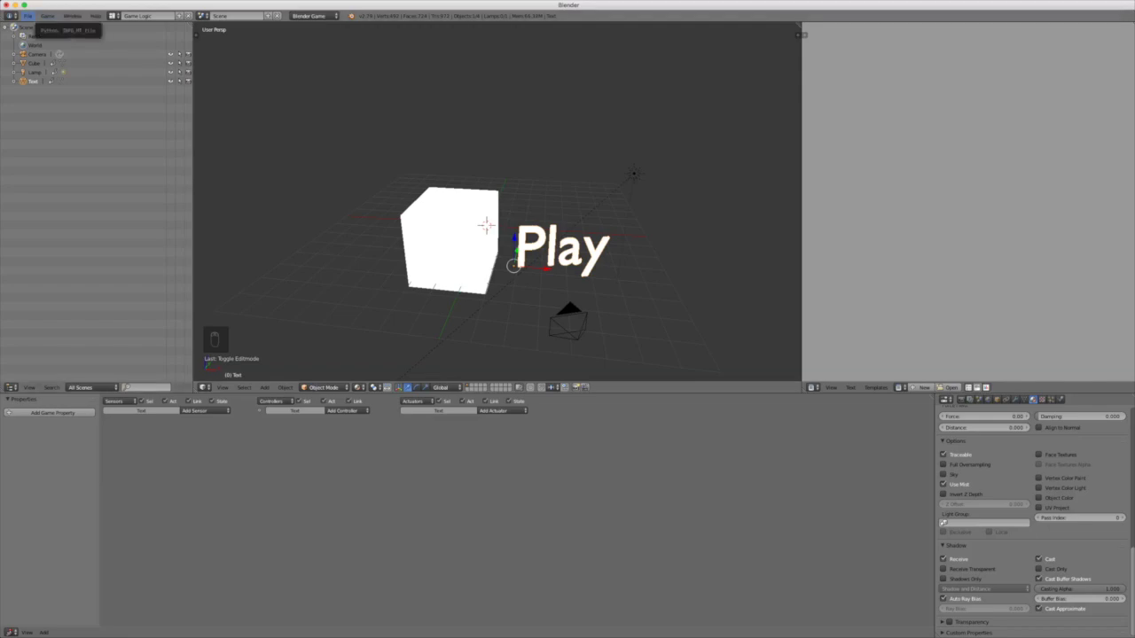
# Step: Reload the default start-up file and hide the 3D view's properties sidebar
pyautogui.click(27, 15)
pyautogui.click(40, 27)
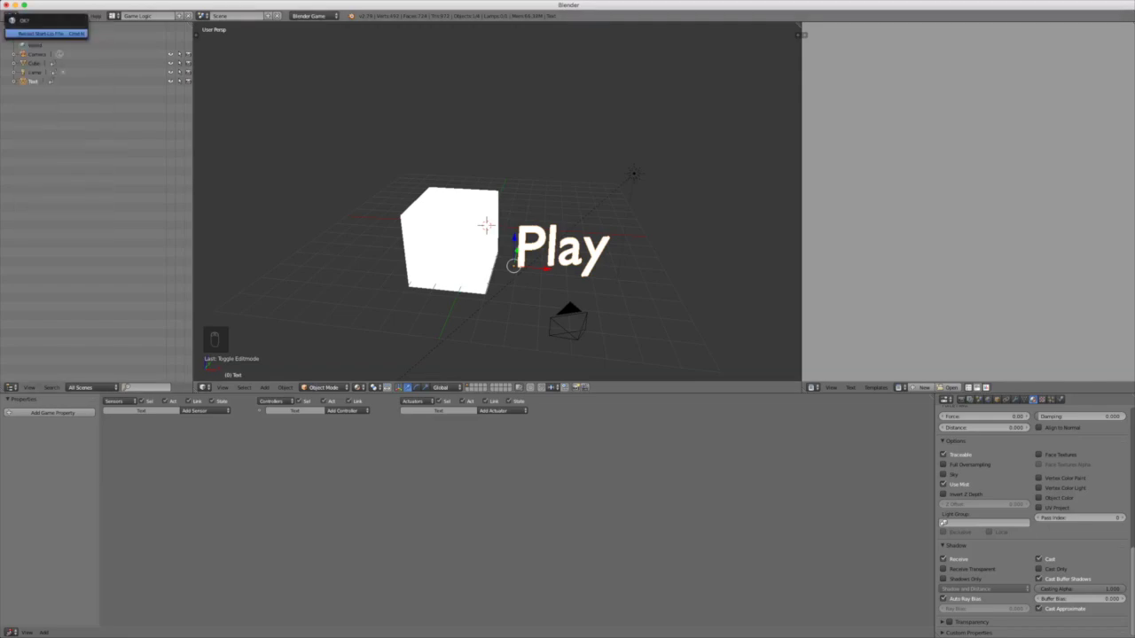
pyautogui.click(46, 33)
pyautogui.press('n')
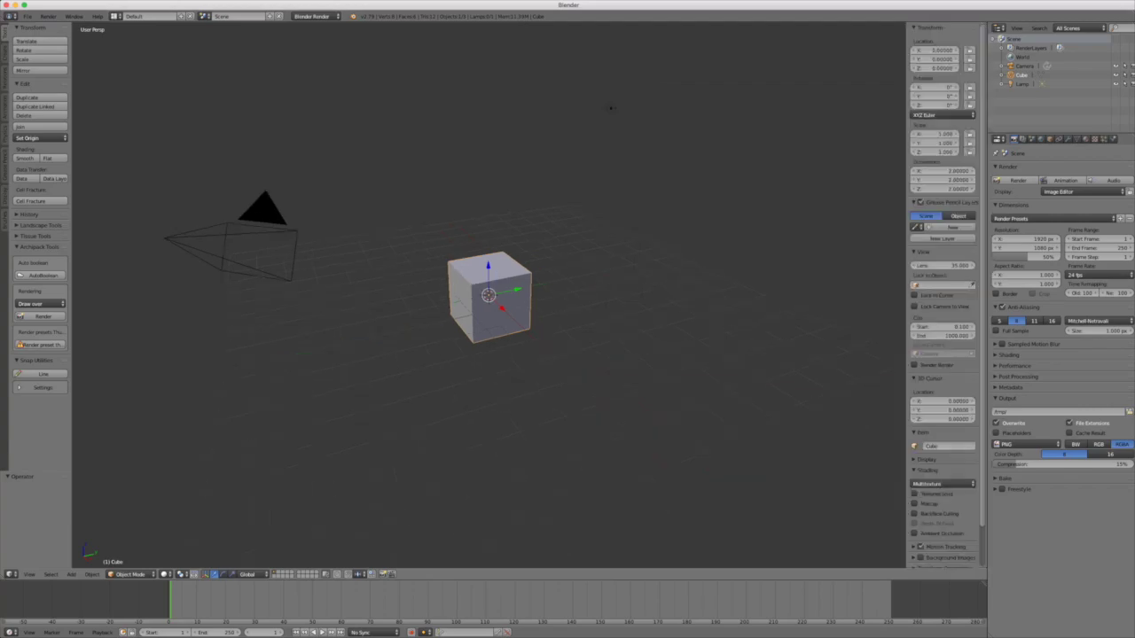
pyautogui.press('n')
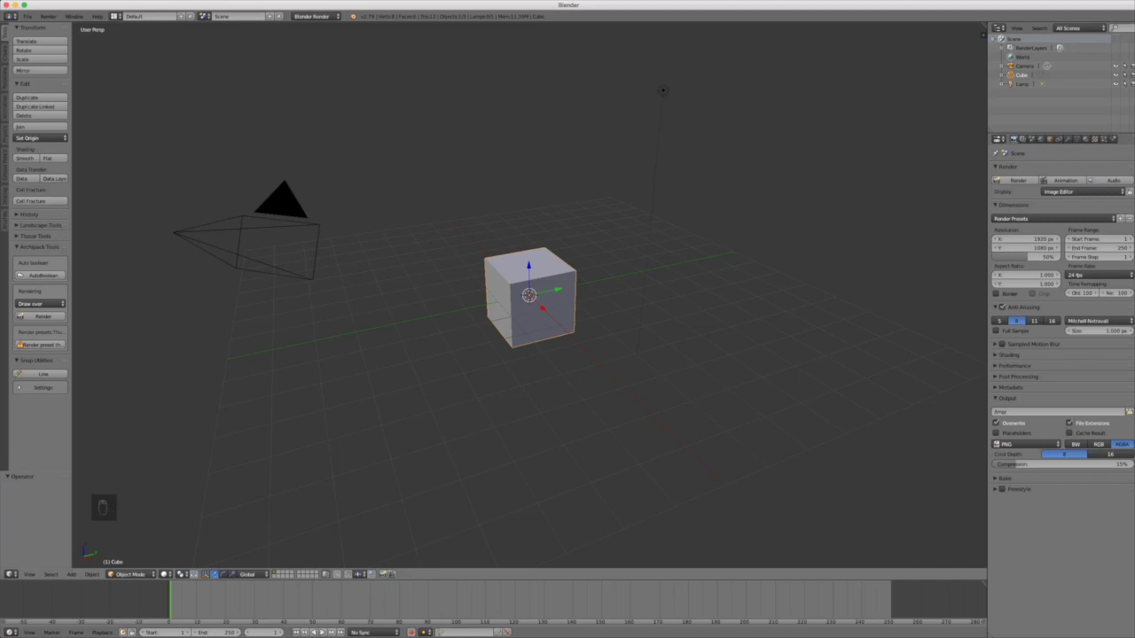
# Step: Switch the render engine to Blender Game
pyautogui.moveTo(355, 319); pyautogui.dragTo(869, 310, button='middle')
pyautogui.scroll(5, 660, 85)
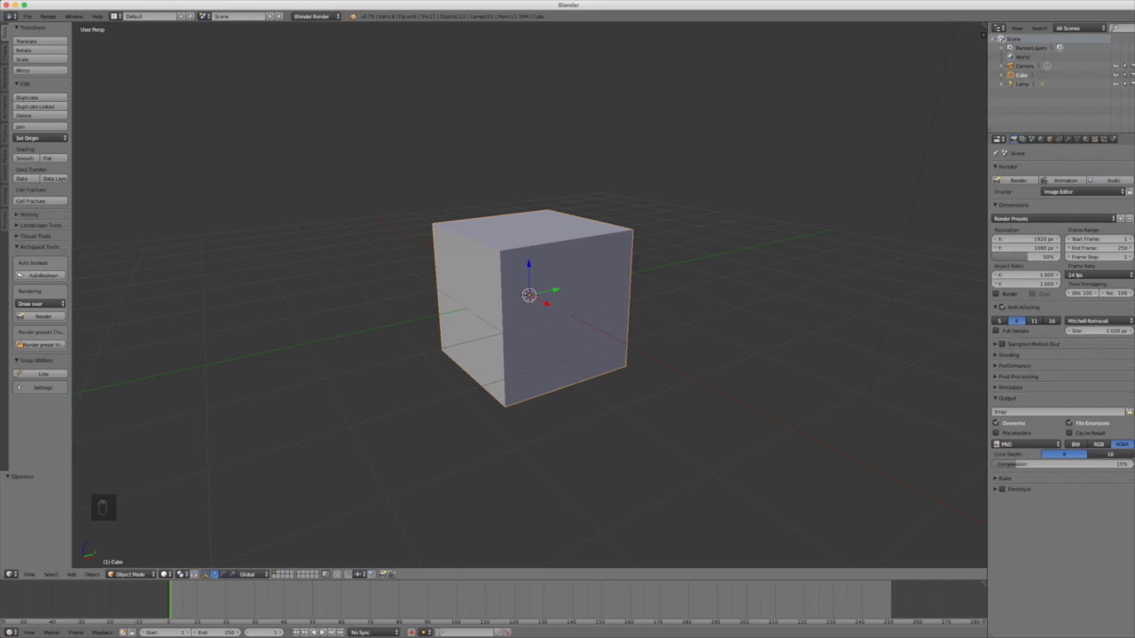
pyautogui.click(316, 16)
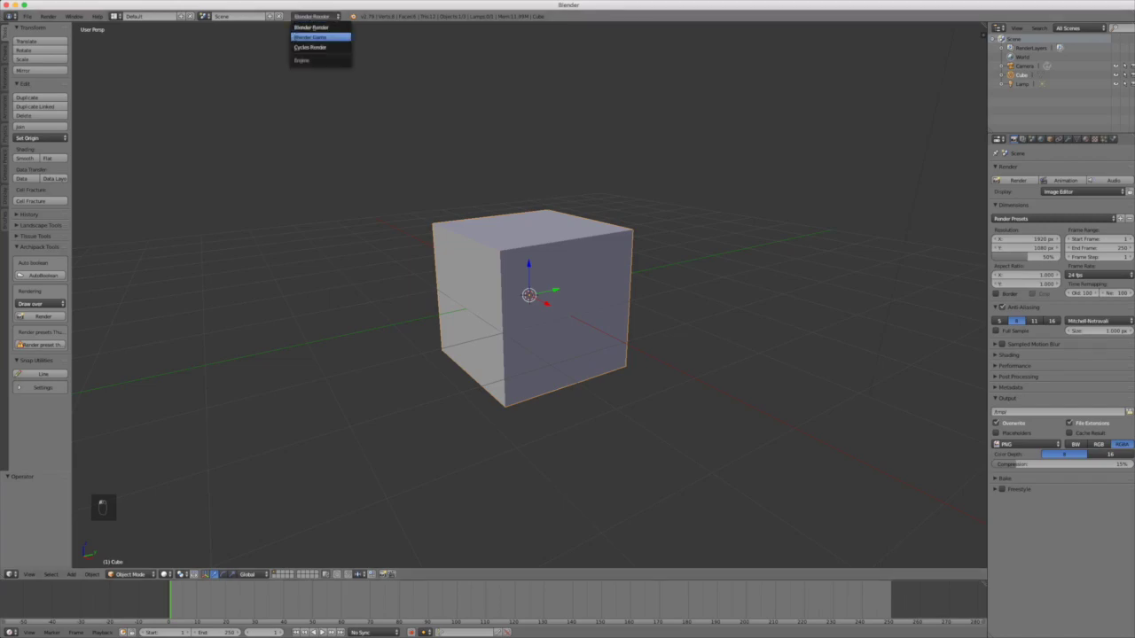
pyautogui.click(317, 38)
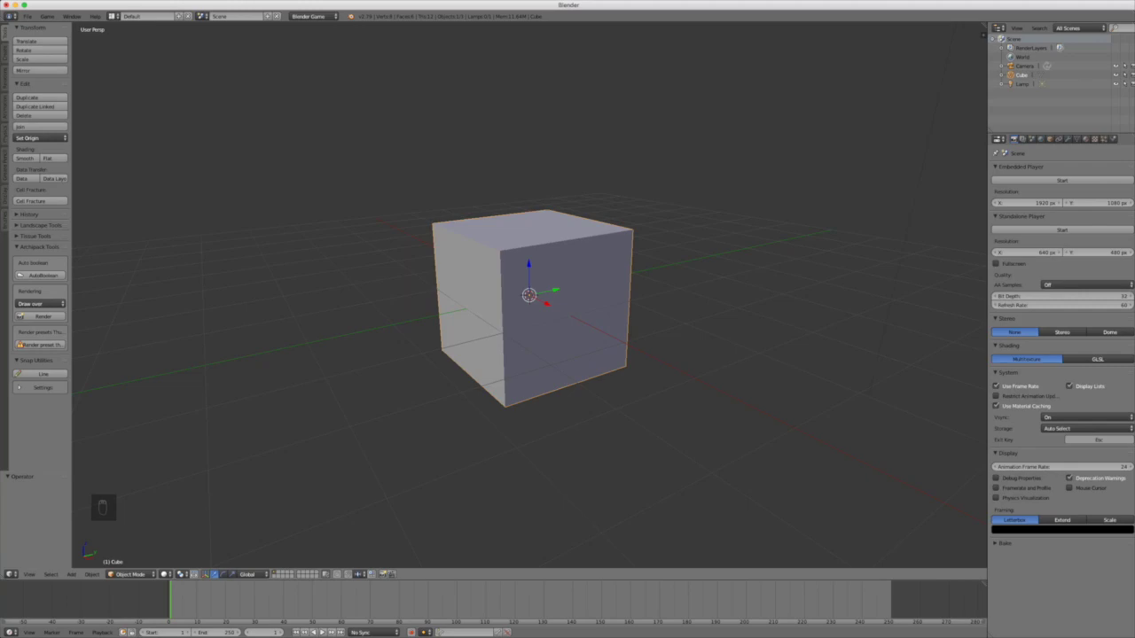
# Step: Align the camera to the front view so it faces the cube straight on
pyautogui.moveTo(532, 311)
pyautogui.mouseDown(button='middle')
pyautogui.moveTo(665, 333)
pyautogui.moveTo(501, 330)
pyautogui.moveTo(532, 302)
pyautogui.mouseUp(button='middle')
pyautogui.scroll(-3, 529, 295)
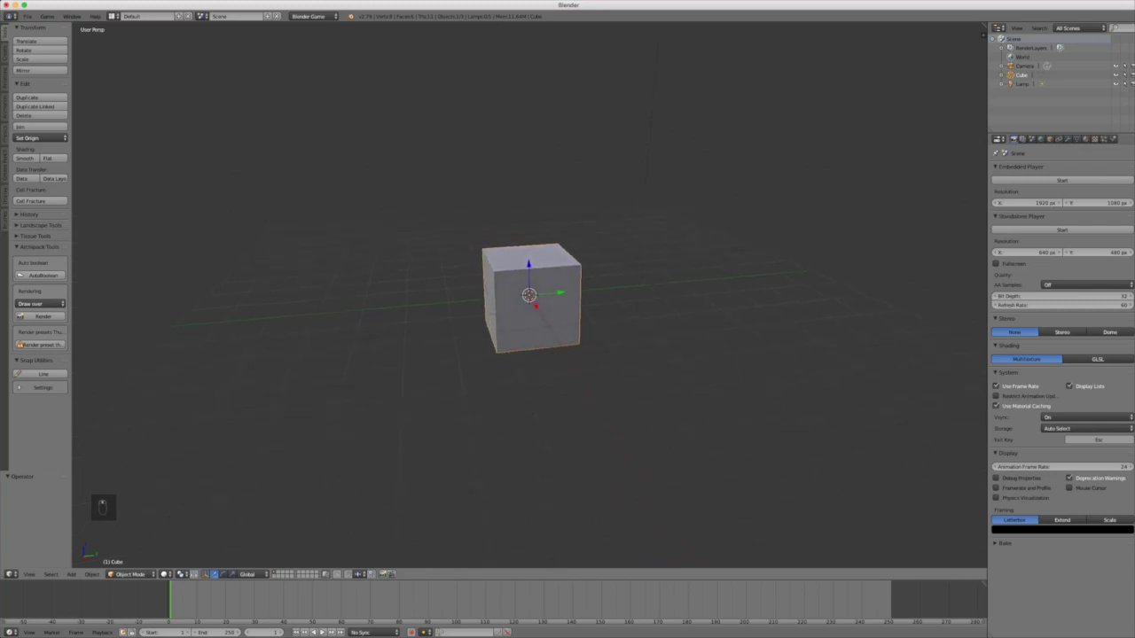
pyautogui.press('KP_1')
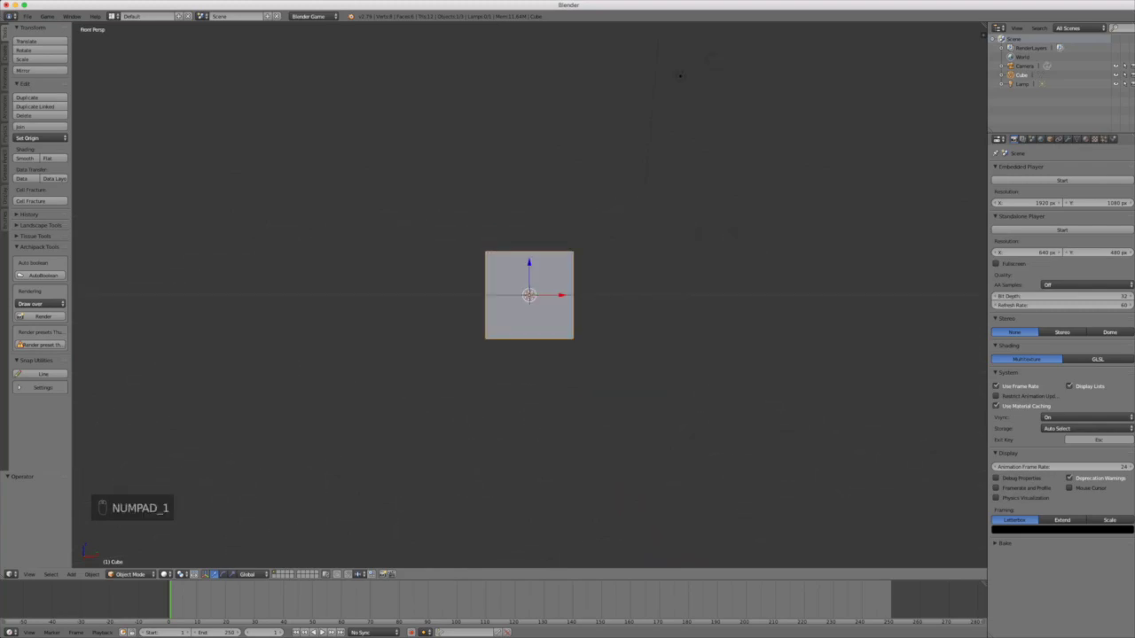
pyautogui.press('KP_3')
pyautogui.press('KP_1')
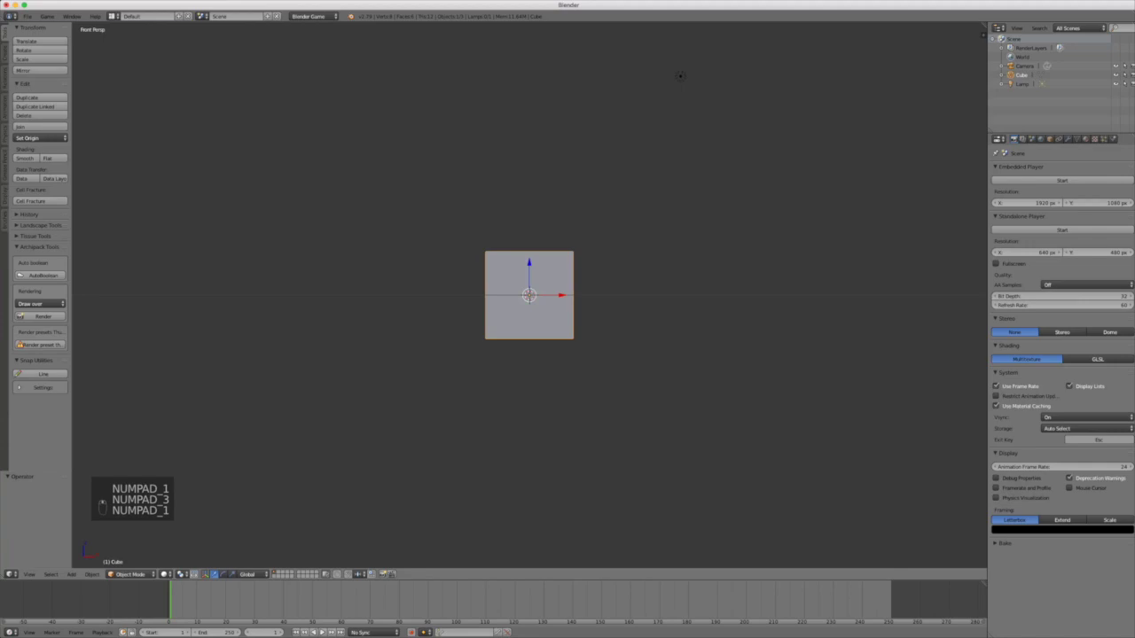
pyautogui.scroll(1, 691, 53)
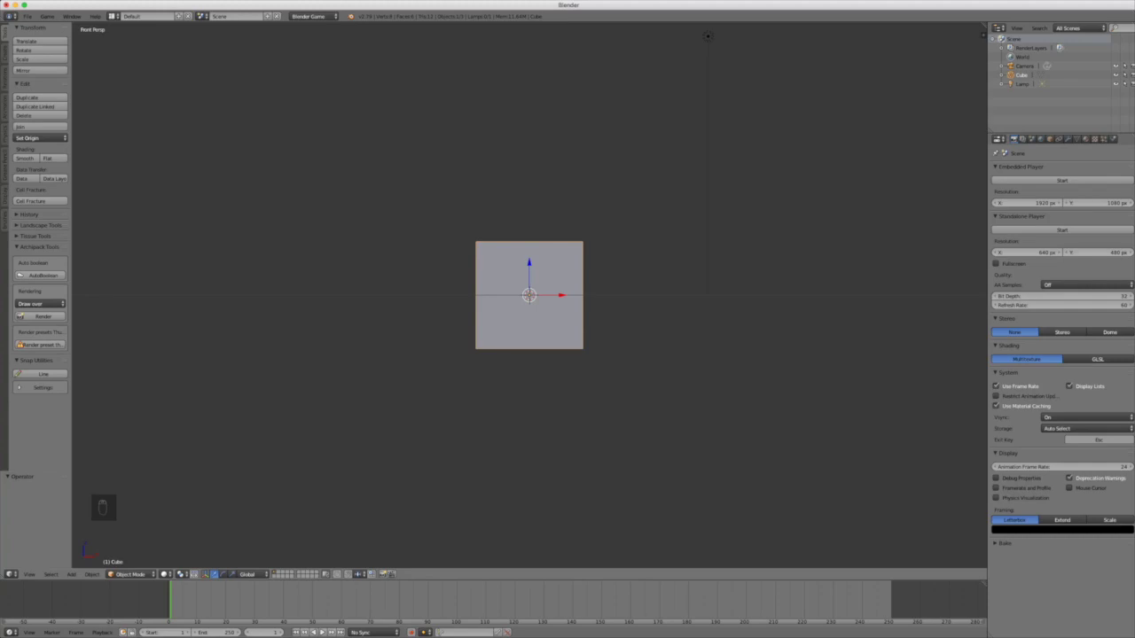
pyautogui.press('ctrl+alt+KP_0')
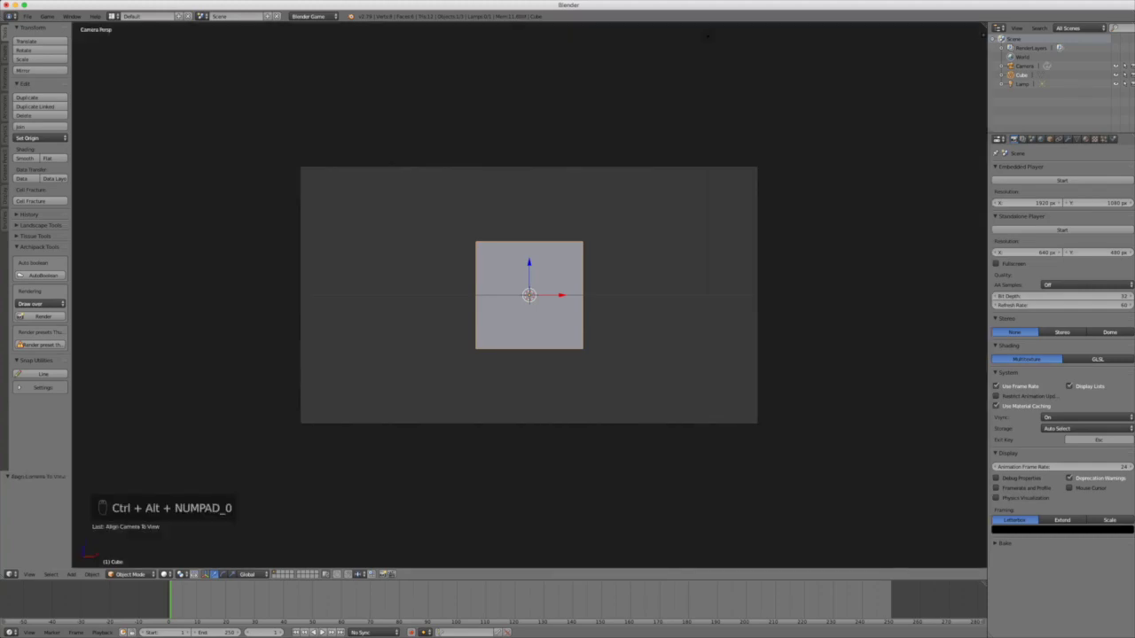
pyautogui.scroll(3, 529, 295)
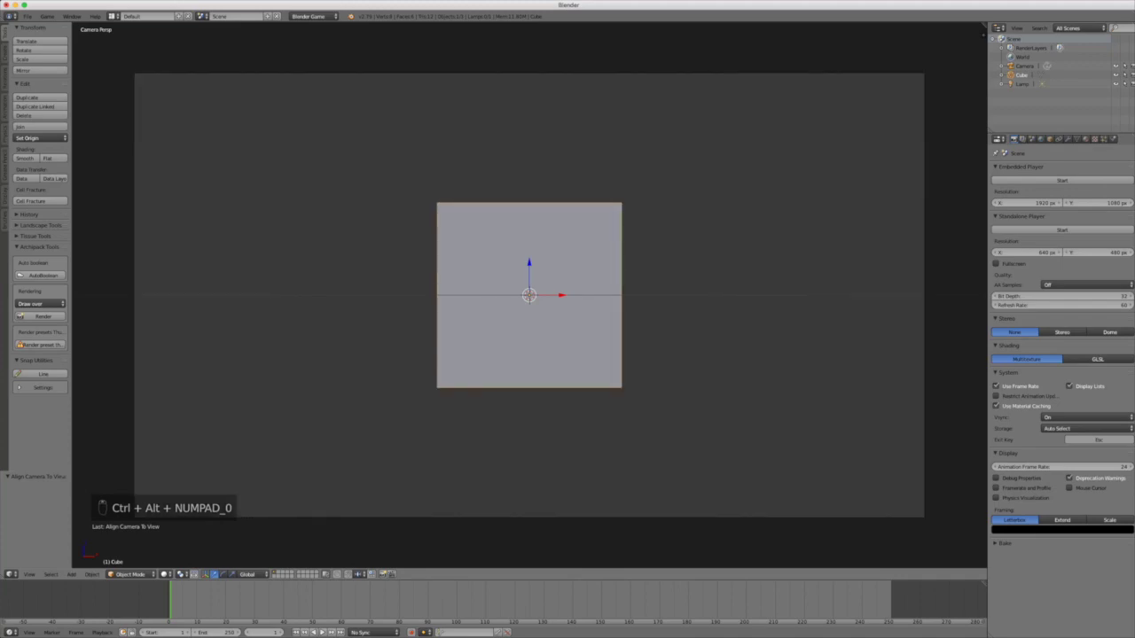
pyautogui.press('KP_0')
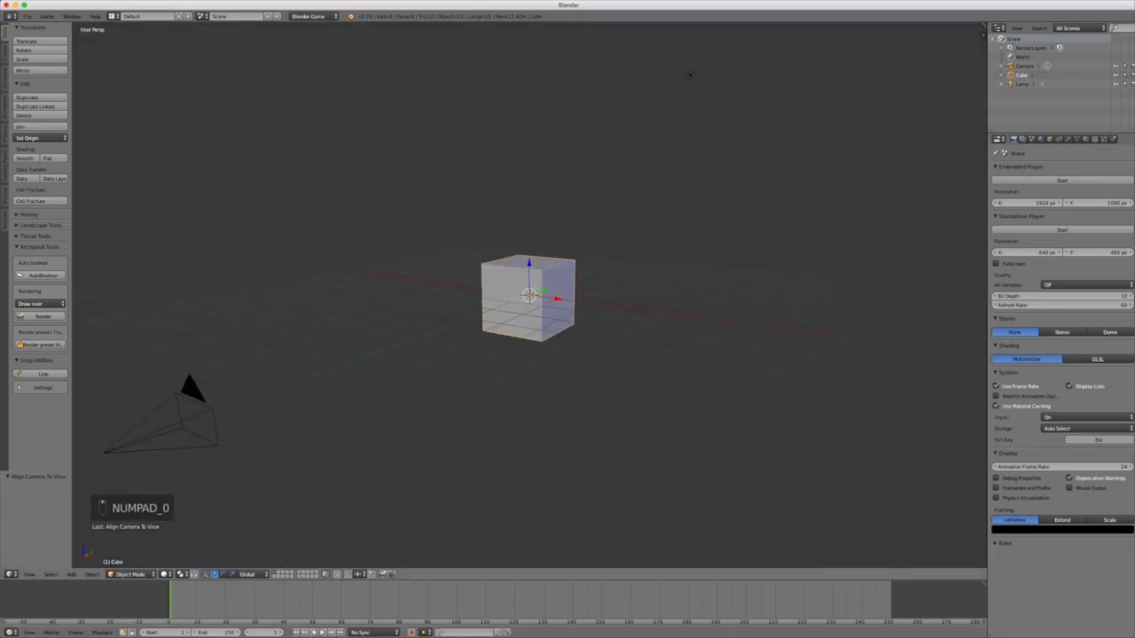
pyautogui.press('KP_0')
# Step: Move the cube along the X axis into the left half of the camera frame and scale it up
pyautogui.press('g')
pyautogui.press('x')
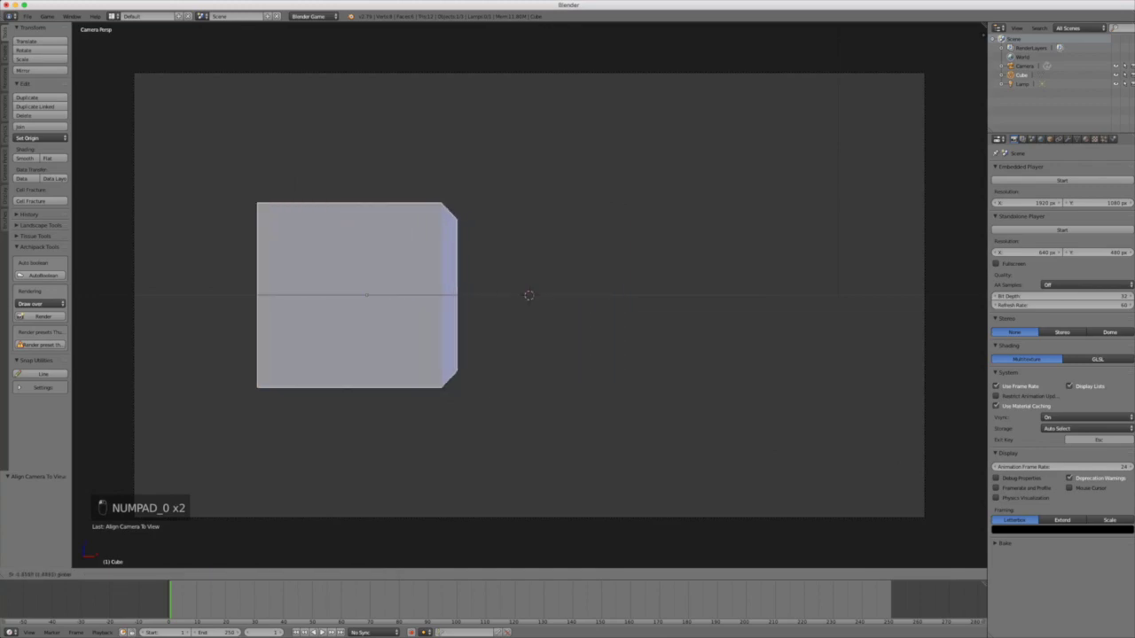
pyautogui.moveTo(335, 296); pyautogui.dragTo(378, 294)
pyautogui.press('s')
pyautogui.click(445, 293)
pyautogui.click(528, 296)
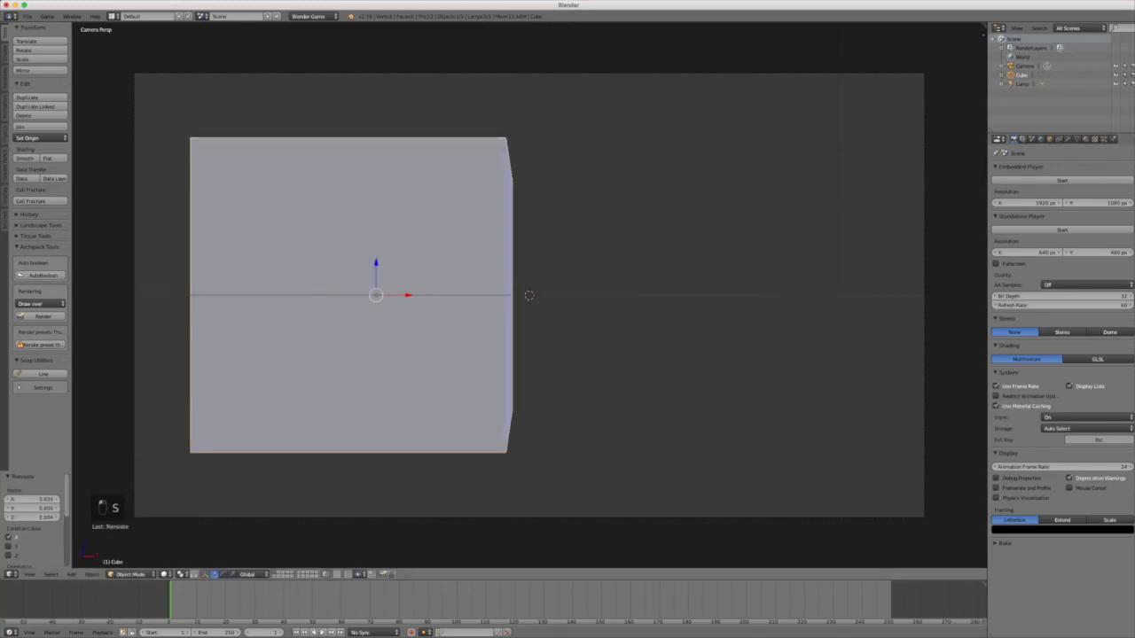
pyautogui.press('super')
# Step: Add a text object to the scene and replace its wording with "Play"
pyautogui.moveTo(567, 295); pyautogui.dragTo(520, 363, button='middle')
pyautogui.hotkey('shift', 'a')
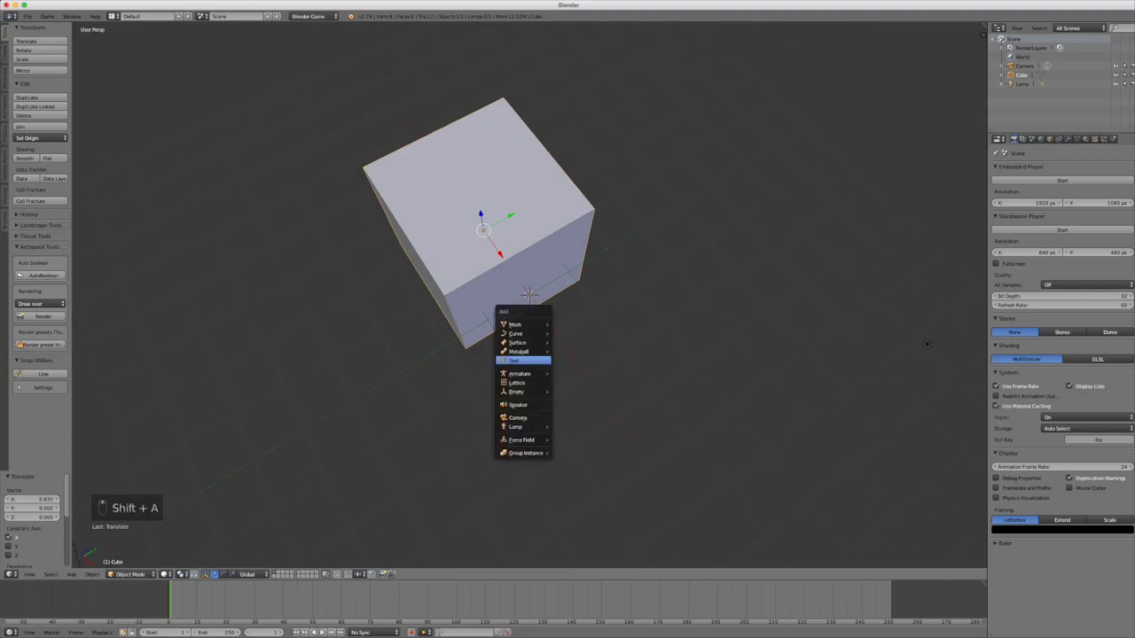
pyautogui.click(520, 363)
pyautogui.press('Tab')
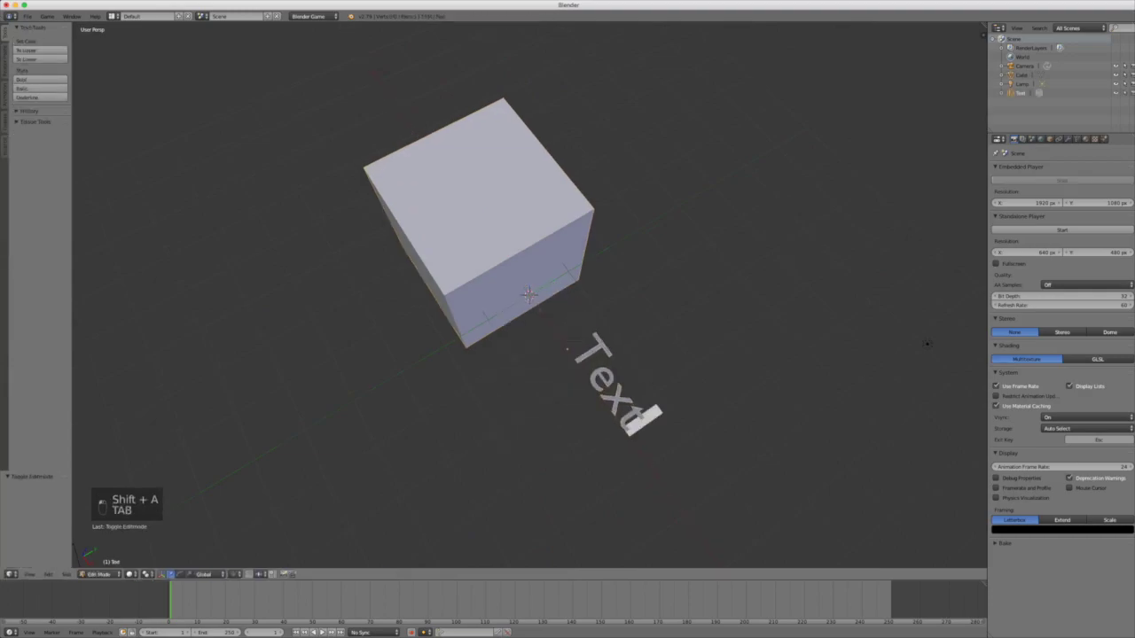
pyautogui.press('BackSpace')
pyautogui.press('BackSpace')
pyautogui.press('BackSpace')
pyautogui.press('BackSpace')
pyautogui.press('BackSpace')
pyautogui.press('BackSpace')
pyautogui.press('BackSpace')
pyautogui.press('BackSpace')
pyautogui.write('Play')
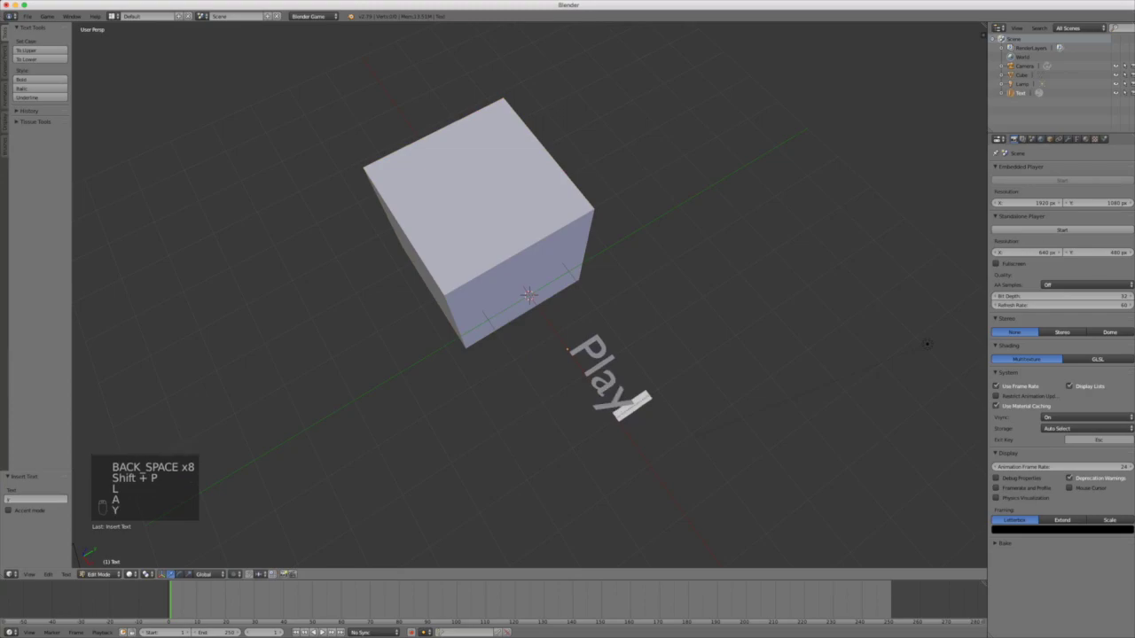
pyautogui.press('Tab')
pyautogui.press('Tab')
# Step: Rotate the Play text 90° about the X axis and briefly preview the game
pyautogui.click(701, 384)
pyautogui.moveTo(683, 383); pyautogui.dragTo(706, 312, button='middle')
pyautogui.write('rx90')
pyautogui.press('Return')
pyautogui.press('p')
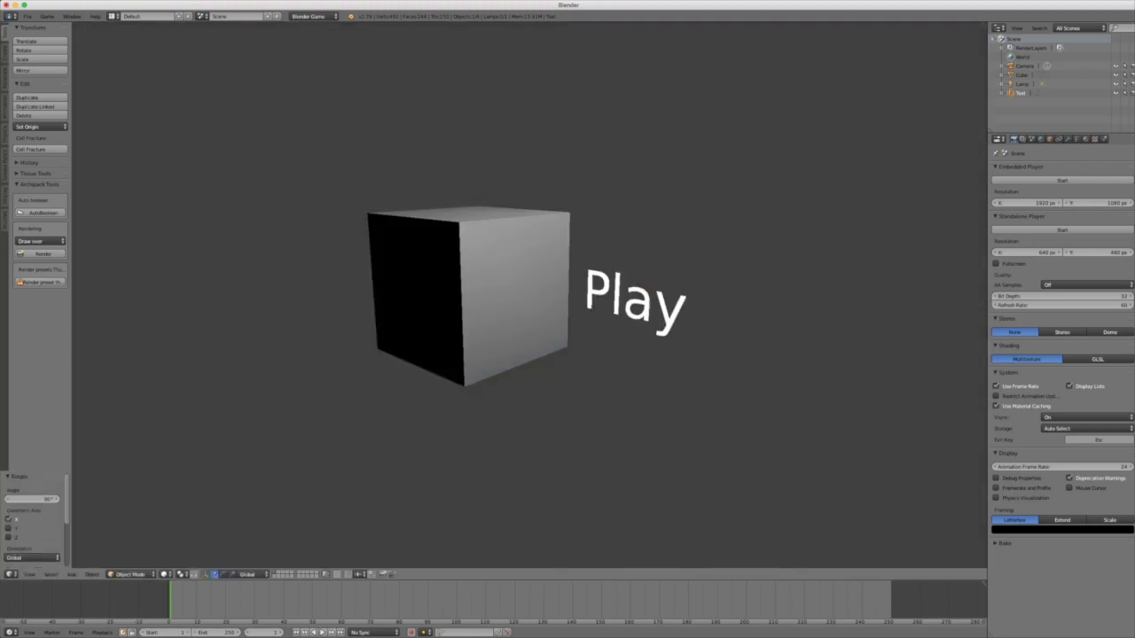
pyautogui.press('Escape')
# Step: Scale the Play text up by a factor of about 2.04 and lower it beside the cube
pyautogui.moveTo(707, 344); pyautogui.dragTo(738, 351, button='middle')
pyautogui.press('s')
pyautogui.click(856, 337)
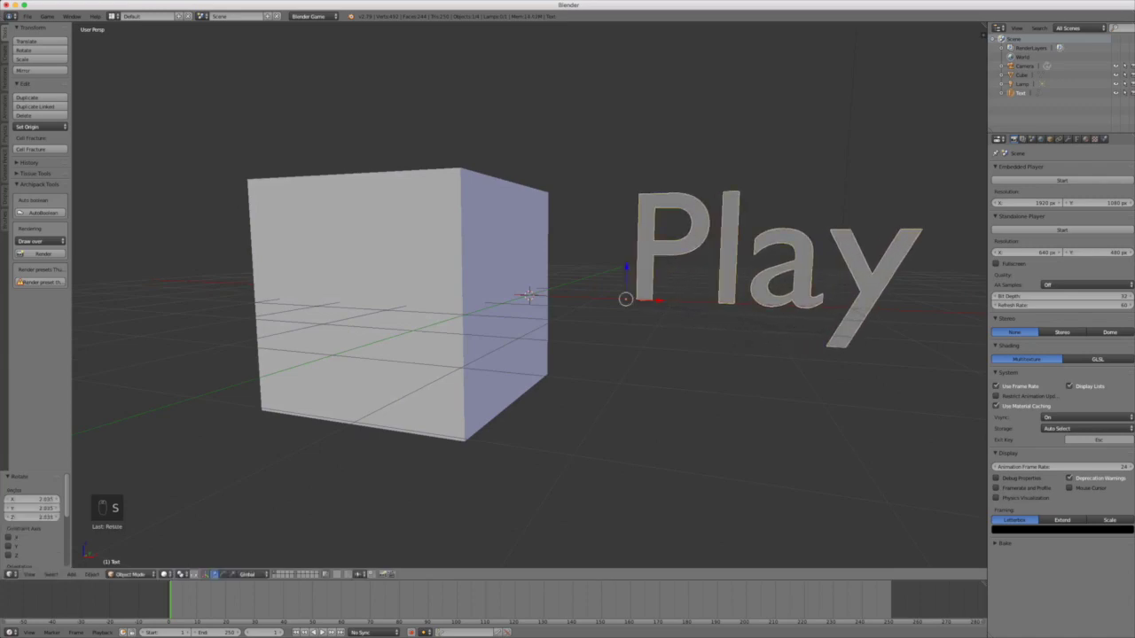
pyautogui.moveTo(626, 268); pyautogui.dragTo(605, 335)
# Step: Snap the 3D cursor to the scene centre and check the Play text in edit mode
pyautogui.hotkey('shift', 's')
pyautogui.click(561, 393)
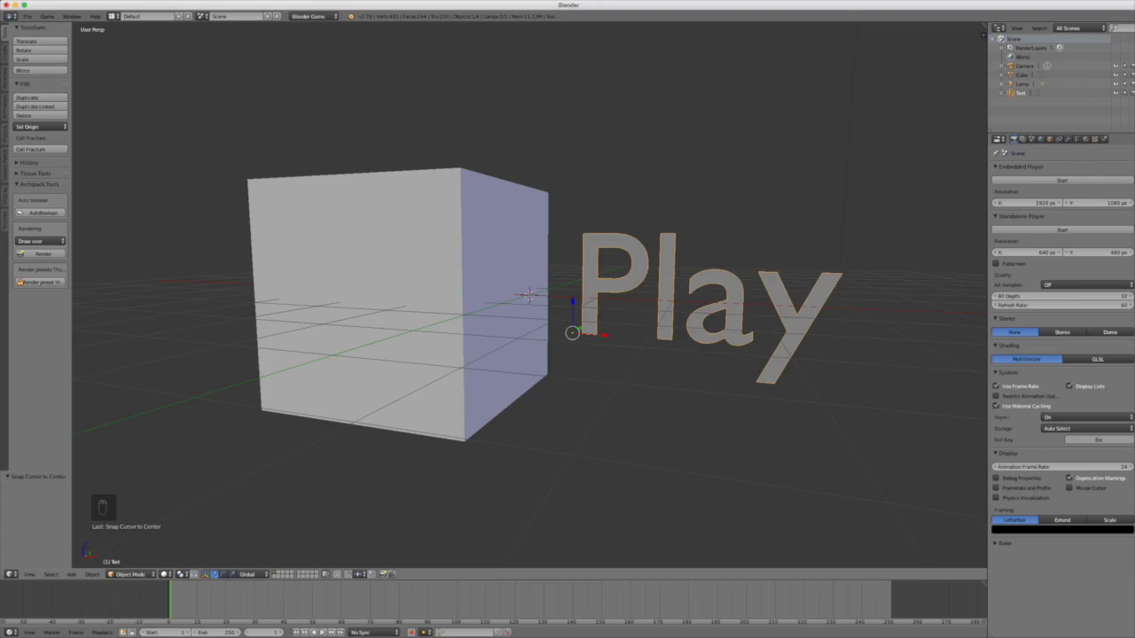
pyautogui.press('Tab')
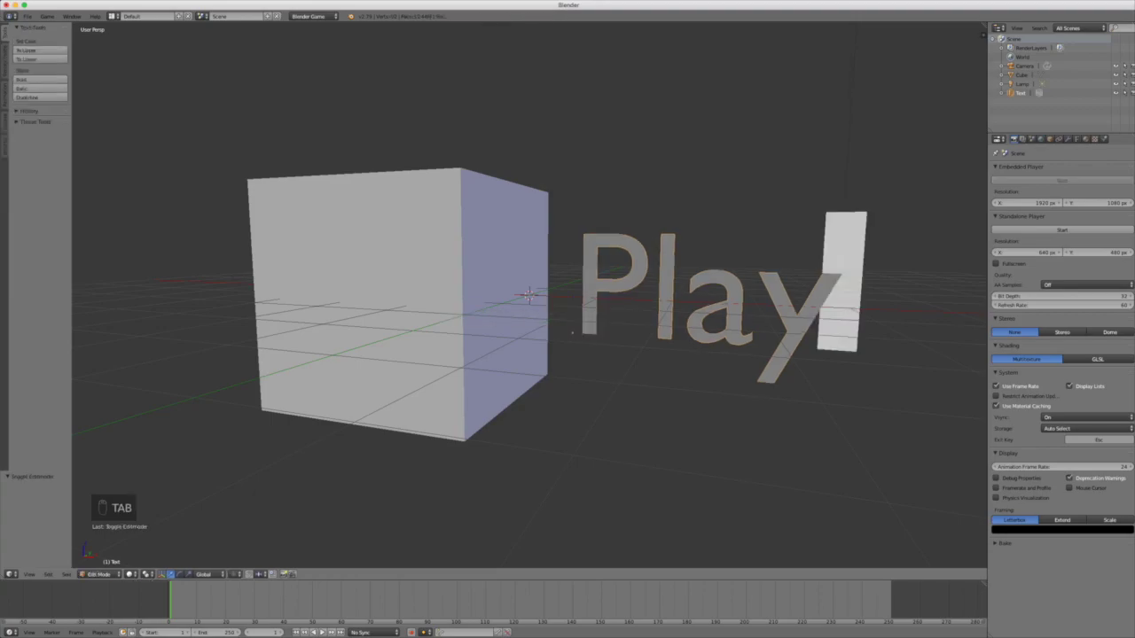
pyautogui.press('Tab')
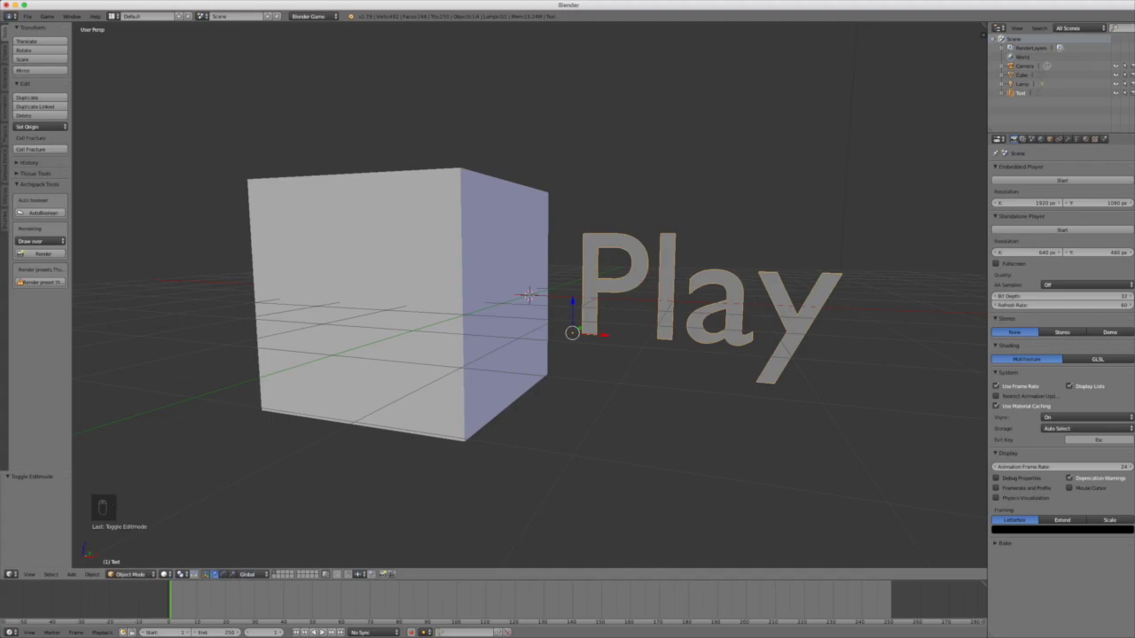
# Step: Convert the Play text object to a mesh
pyautogui.hotkey('alt', 'c')
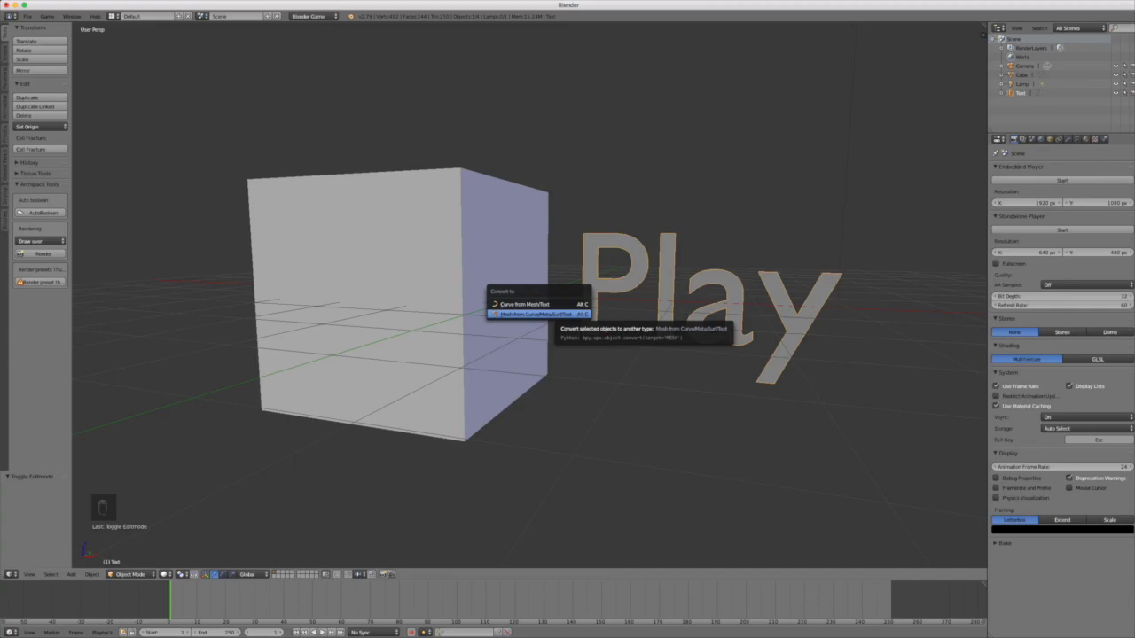
pyautogui.click(553, 315)
pyautogui.moveTo(548, 311); pyautogui.dragTo(332, 273, button='middle')
# Step: Extrude the whole Play mesh slightly to give the letters thickness
pyautogui.press('Tab')
pyautogui.scroll(3, 425, 292)
pyautogui.moveTo(425, 292)
pyautogui.keyDown('shift'); pyautogui.mouseDown(button='middle')
pyautogui.moveTo(191, 362)
pyautogui.moveTo(232, 326)
pyautogui.moveTo(412, 293)
pyautogui.moveTo(483, 294)
pyautogui.moveTo(439, 306)
pyautogui.mouseUp(button='middle'); pyautogui.keyUp('shift')
pyautogui.scroll(-2, 461, 295)
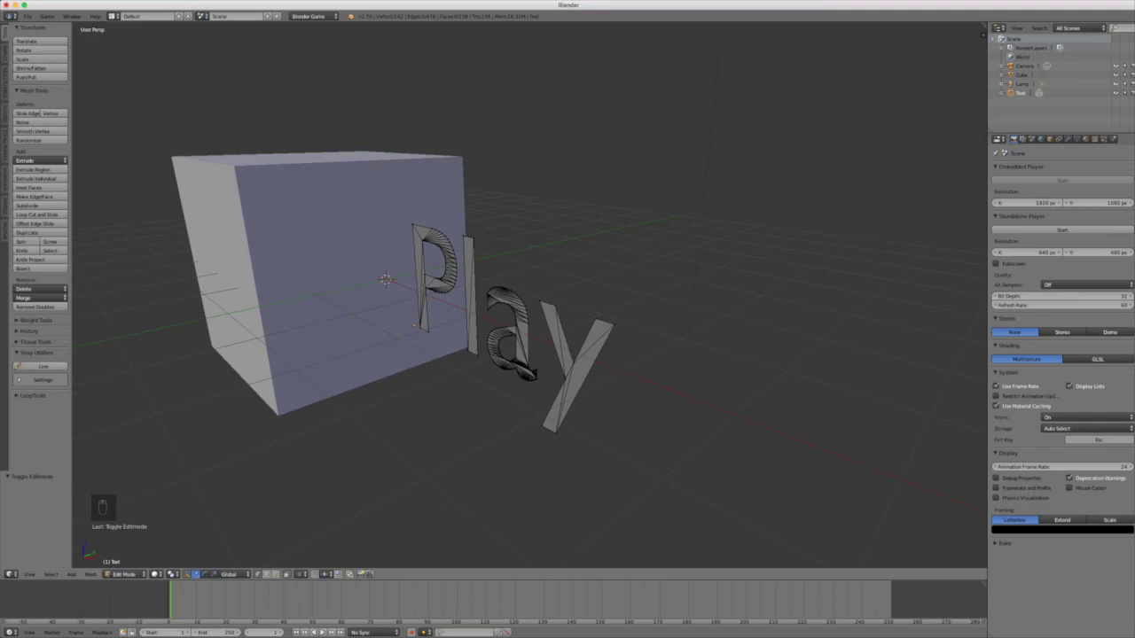
pyautogui.press('a')
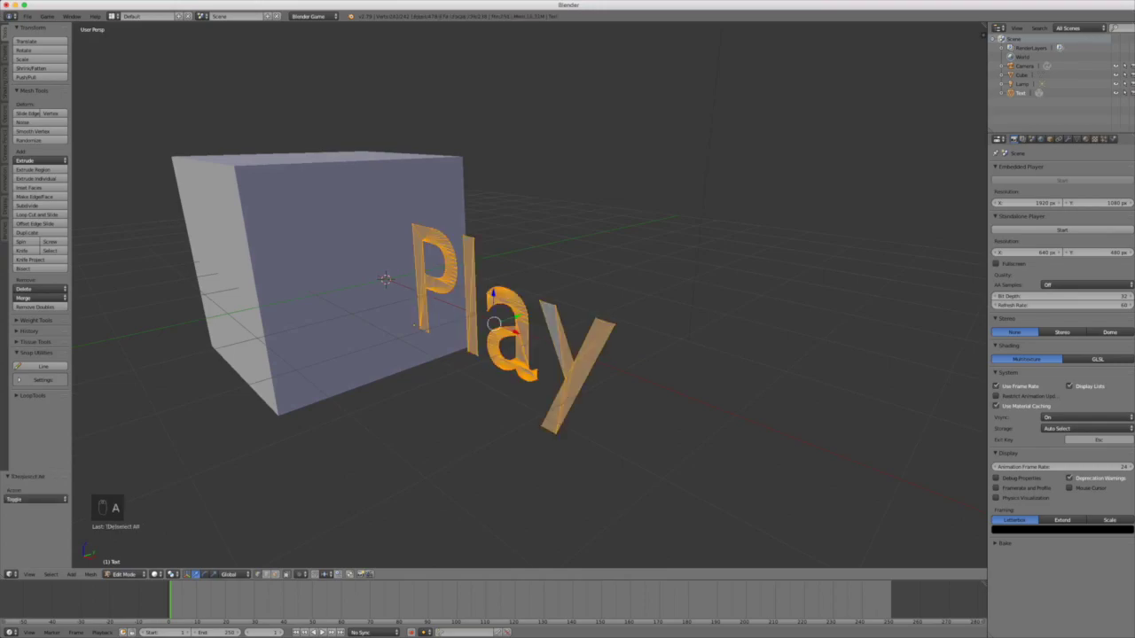
pyautogui.press('e')
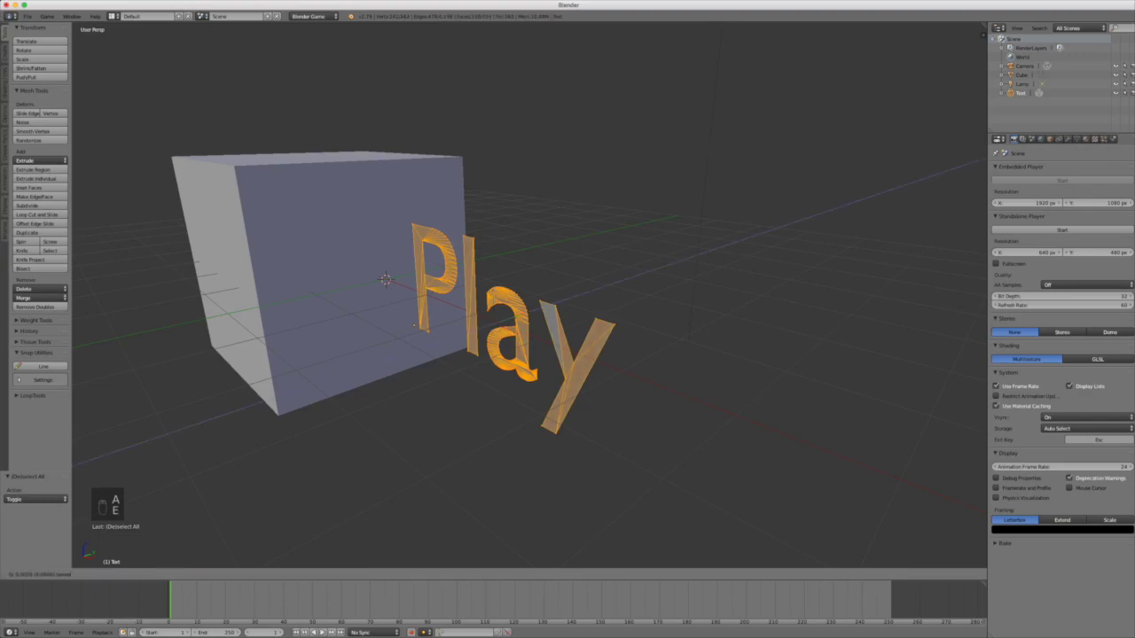
pyautogui.click(671, 279)
pyautogui.press('Tab')
pyautogui.click(616, 281)
pyautogui.moveTo(616, 281); pyautogui.dragTo(554, 280, button='middle')
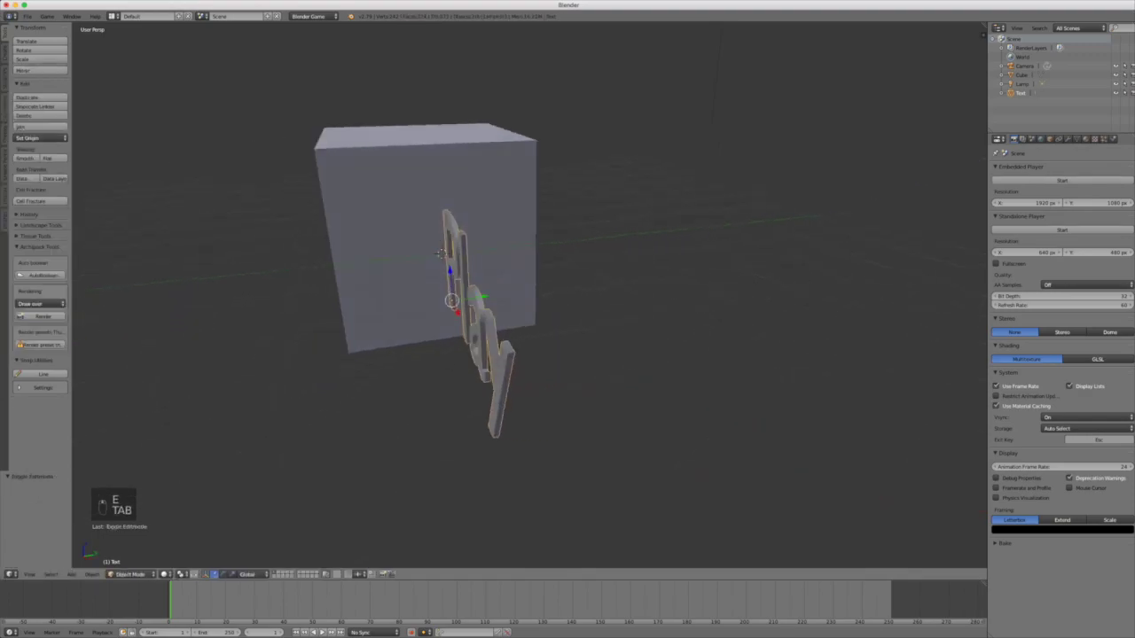
pyautogui.moveTo(434, 257); pyautogui.dragTo(497, 280, button='middle')
# Step: In the camera view, enlarge the Play text by a factor of about 1.2 and shift it -0.374 along X
pyautogui.press('KP_0')
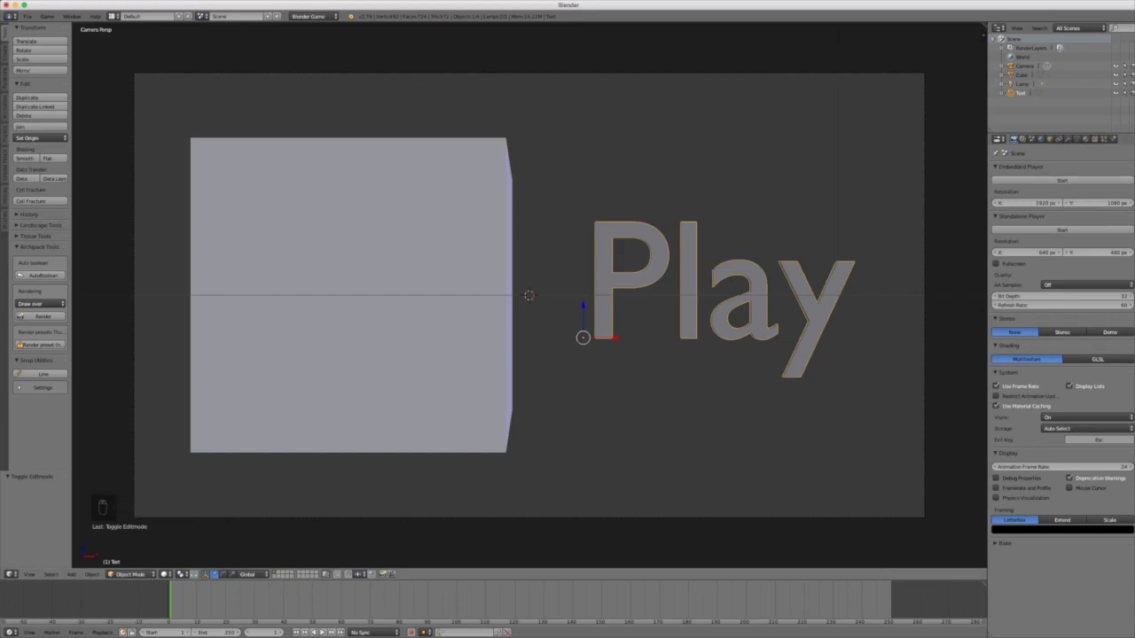
pyautogui.press('s')
pyautogui.press('Return')
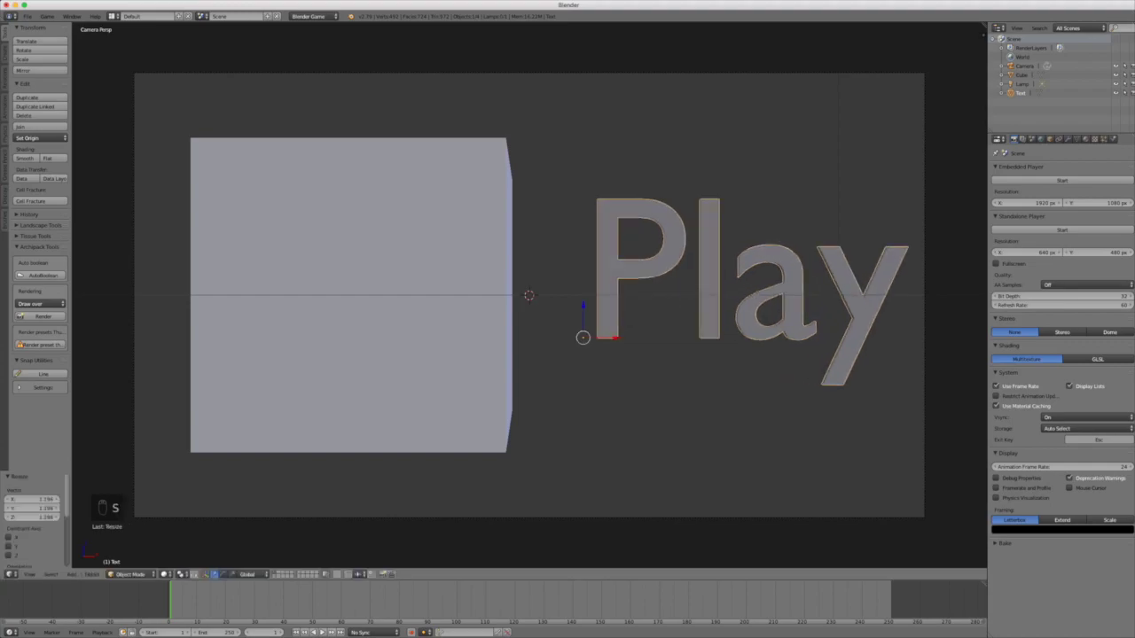
pyautogui.press('g')
pyautogui.press('Return')
# Step: Show the 3D view's properties sidebar and collapse its Shading section
pyautogui.press('n')
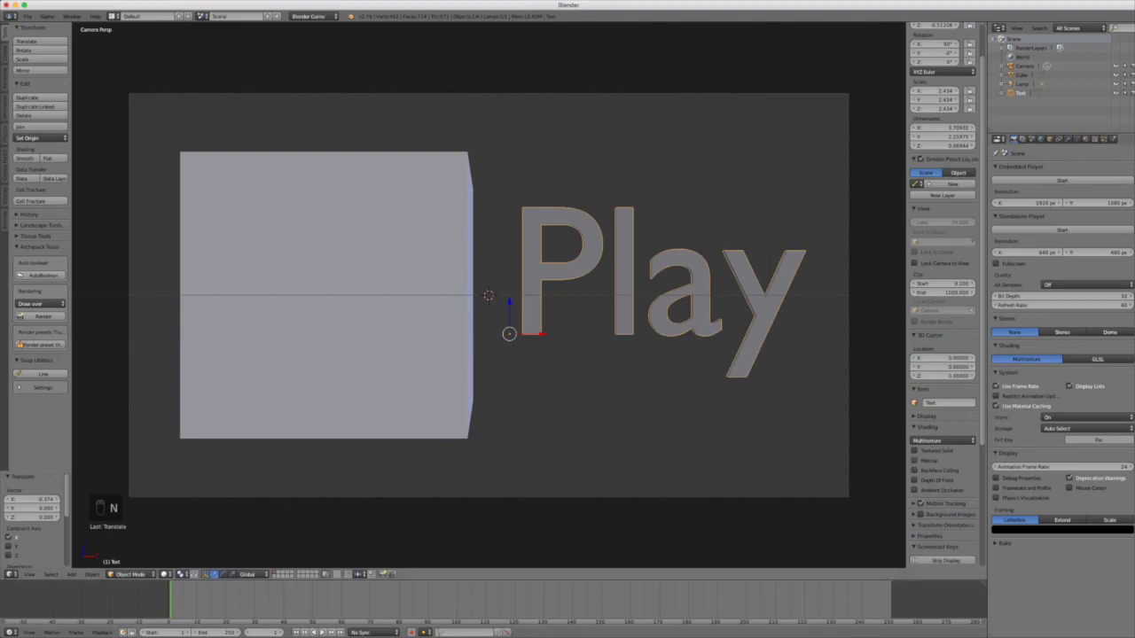
pyautogui.scroll(-3, 942, 292)
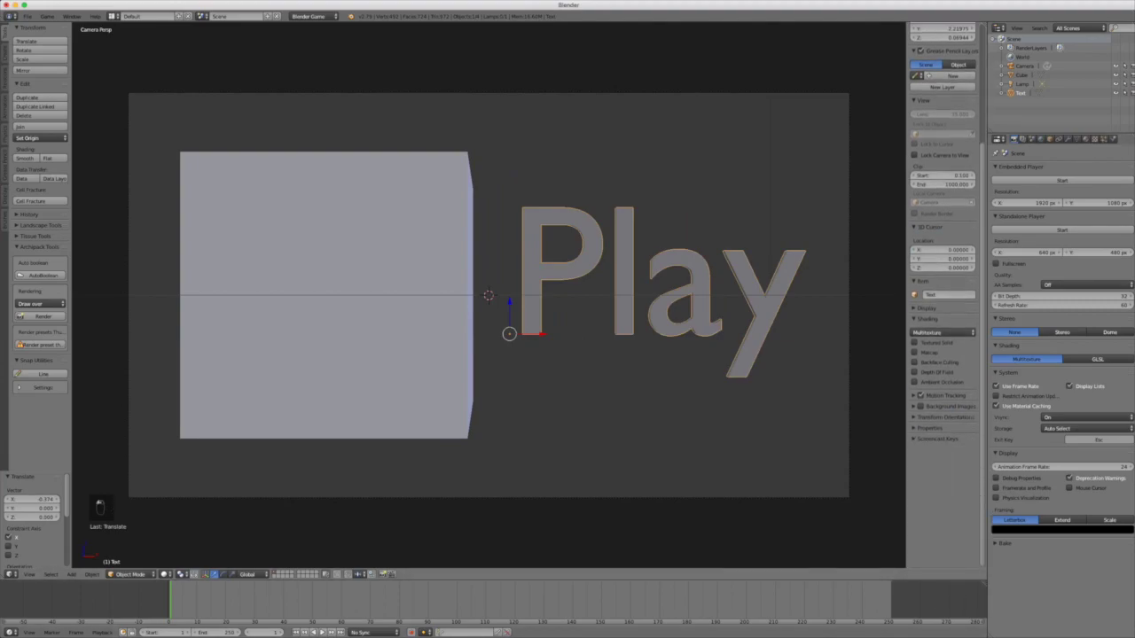
pyautogui.click(927, 319)
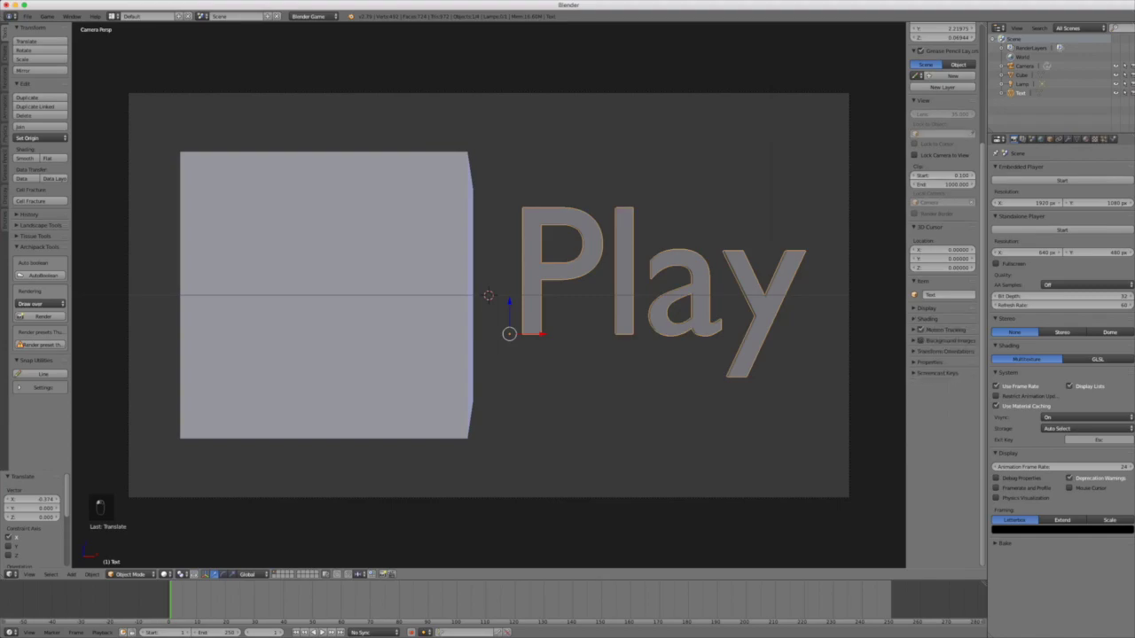
# Step: Collapse all sections of the 3D view's properties sidebar and expand only its Shading section
pyautogui.scroll(4, 944, 293)
pyautogui.scroll(1, 487, 301)
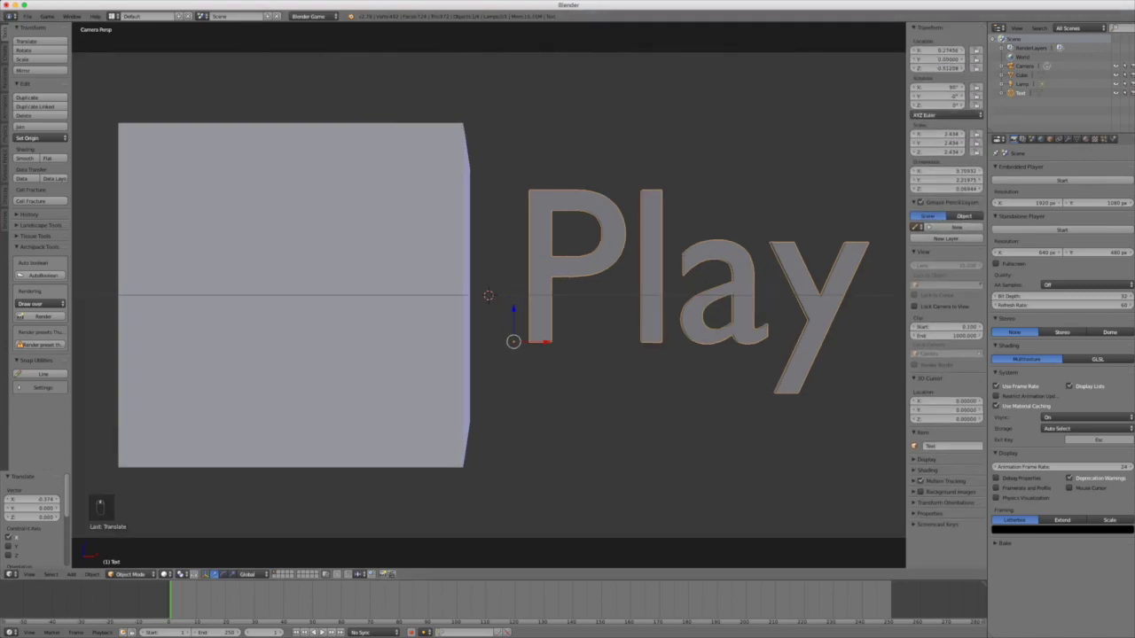
pyautogui.moveTo(927, 28); pyautogui.dragTo(927, 76)
pyautogui.scroll(-2, 488, 302)
pyautogui.scroll(2, 488, 301)
pyautogui.scroll(-1, 488, 302)
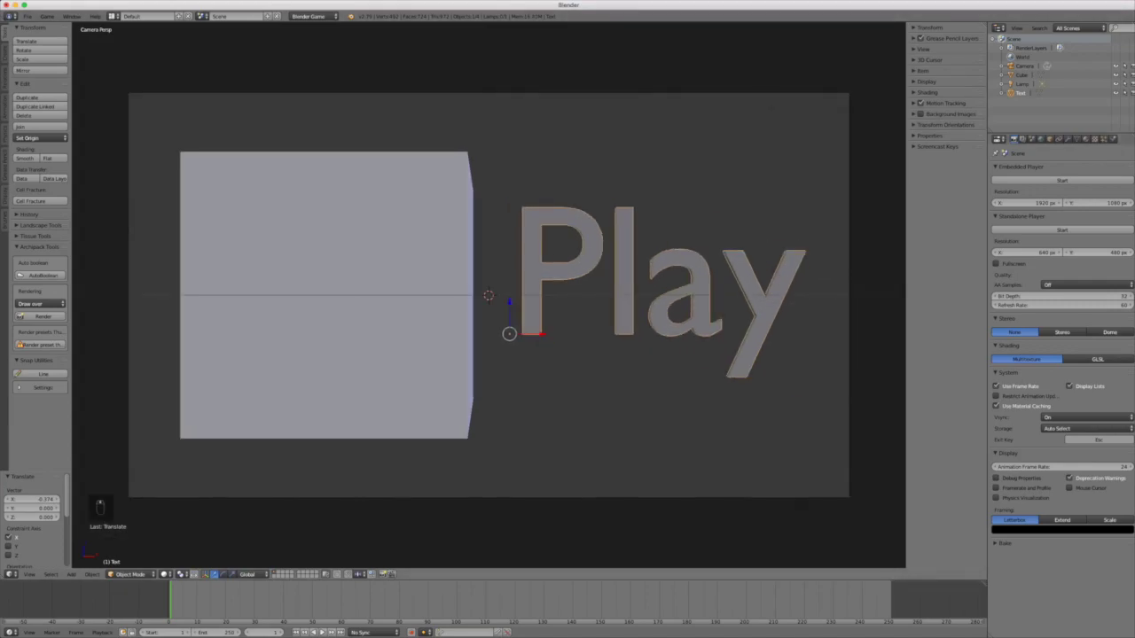
pyautogui.click(927, 93)
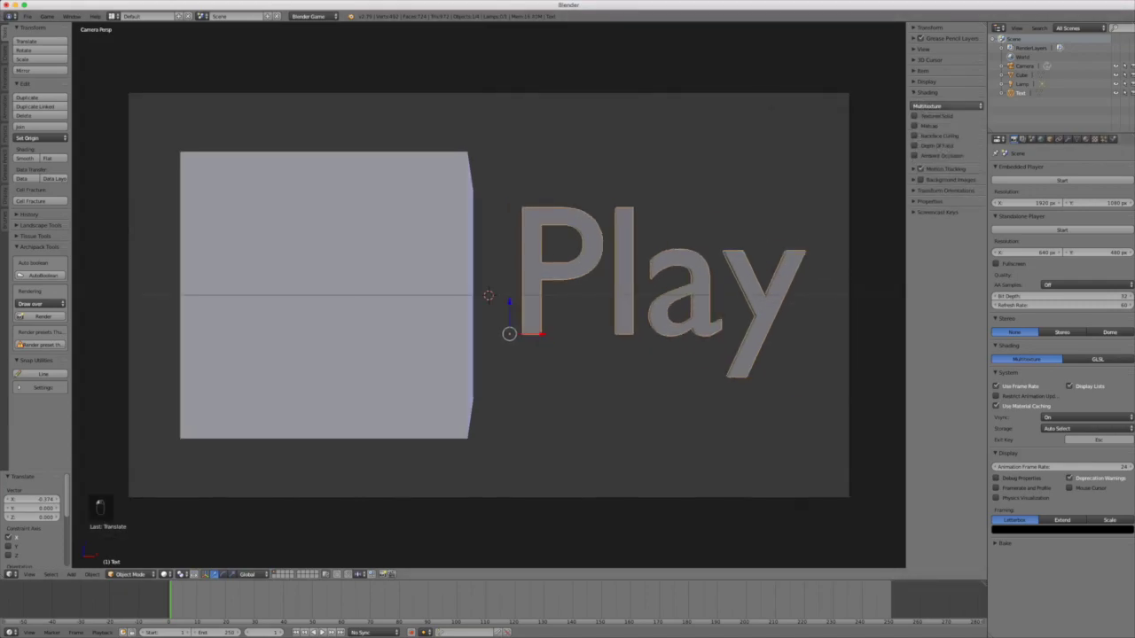
# Step: Switch the material mode to GLSL and back to Multitexture, and preview the game in Multitexture mode
pyautogui.click(946, 105)
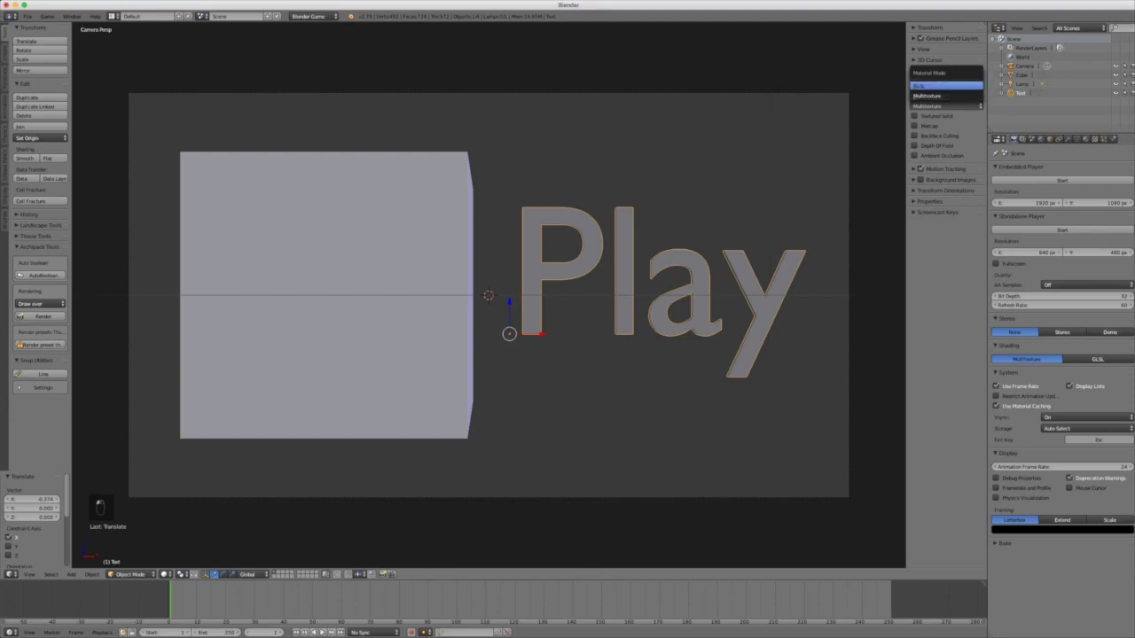
pyautogui.click(946, 85)
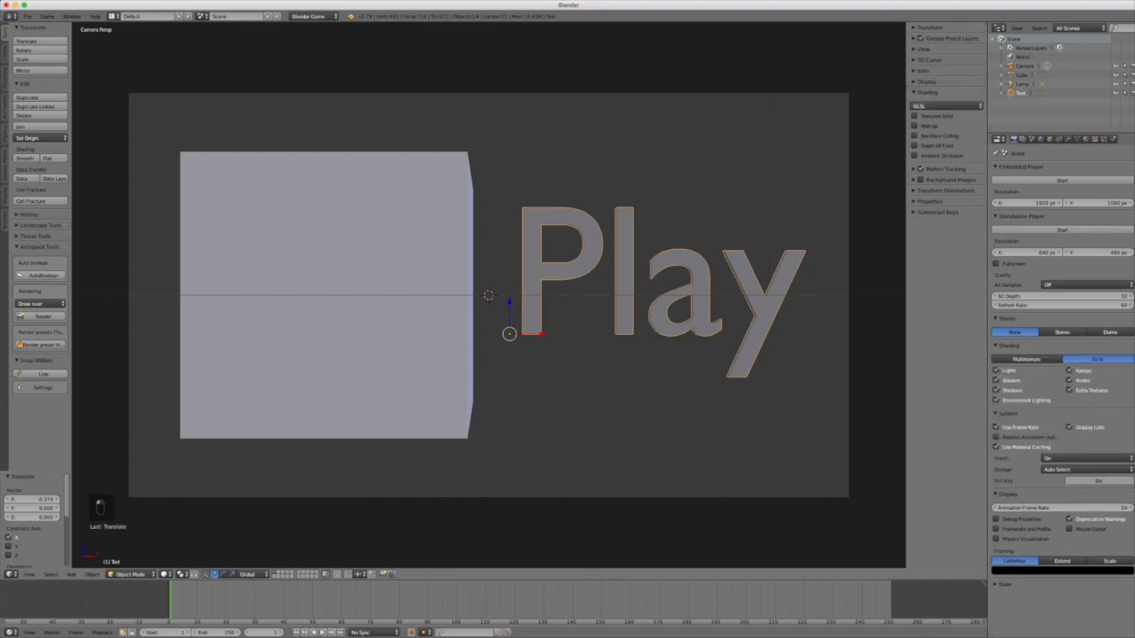
pyautogui.click(926, 95)
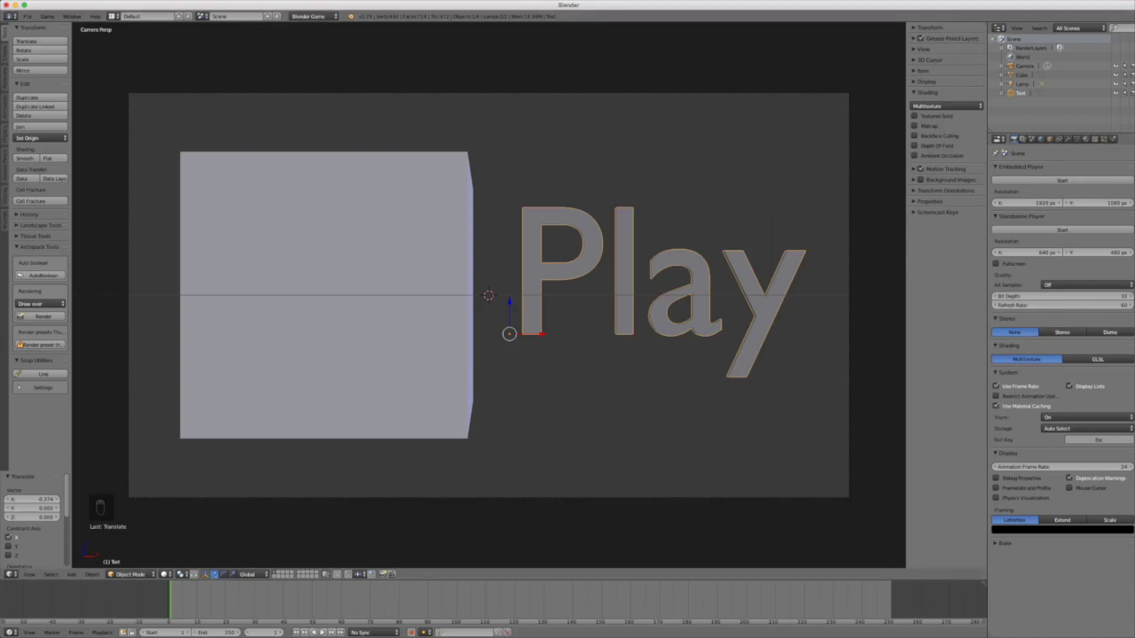
pyautogui.press('p')
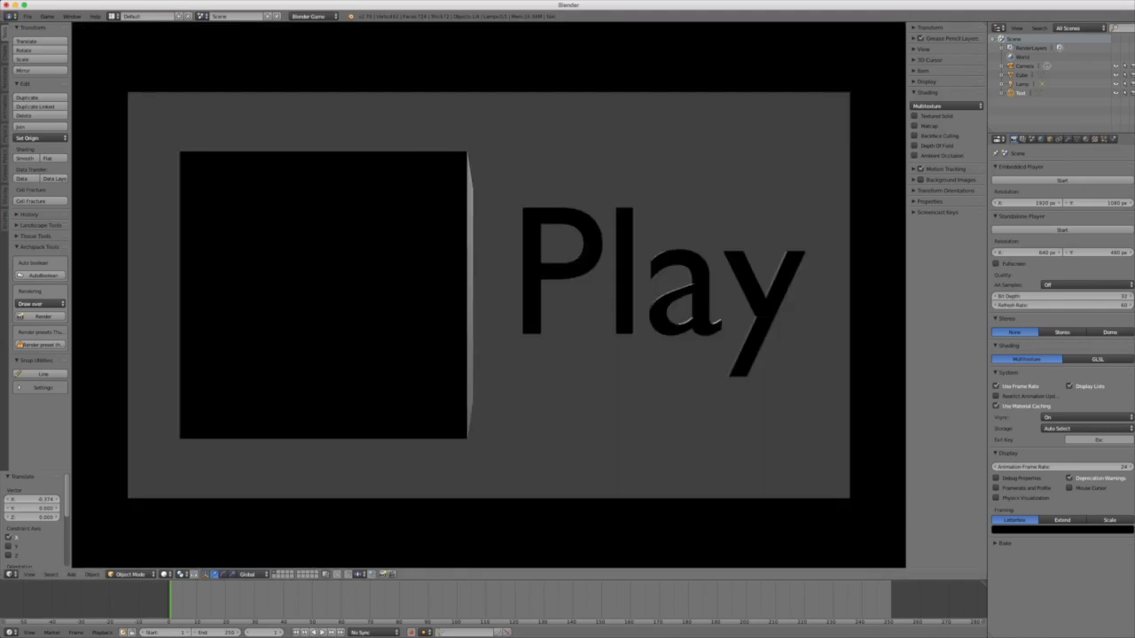
pyautogui.press('Escape')
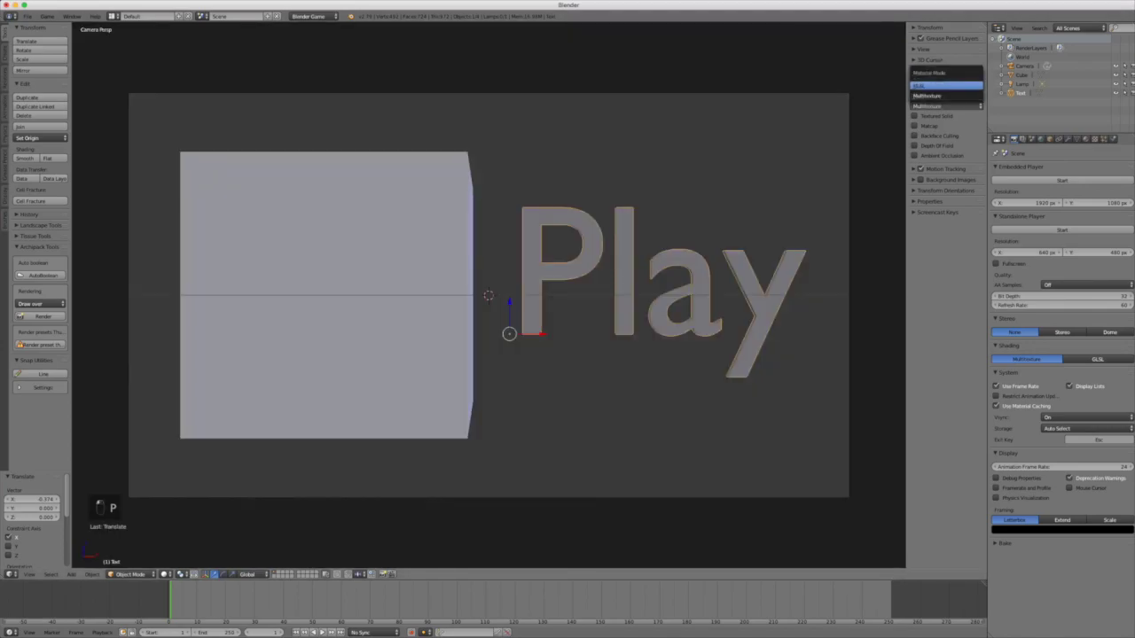
pyautogui.press('p')
pyautogui.press('Escape')
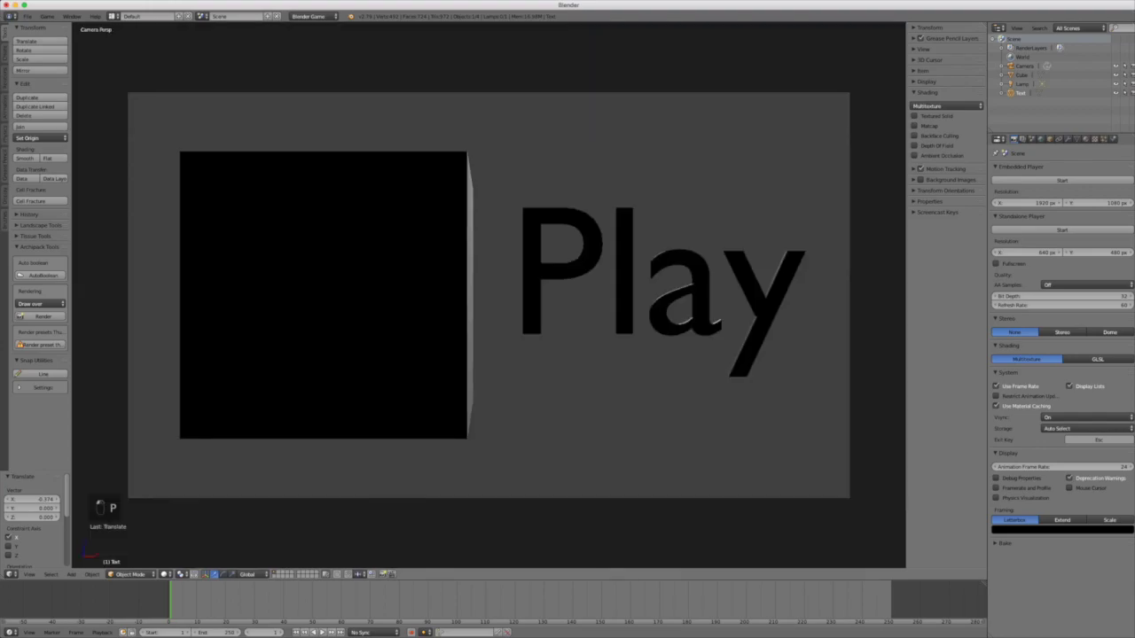
# Step: Set the material mode to GLSL and preview the game
pyautogui.click(946, 107)
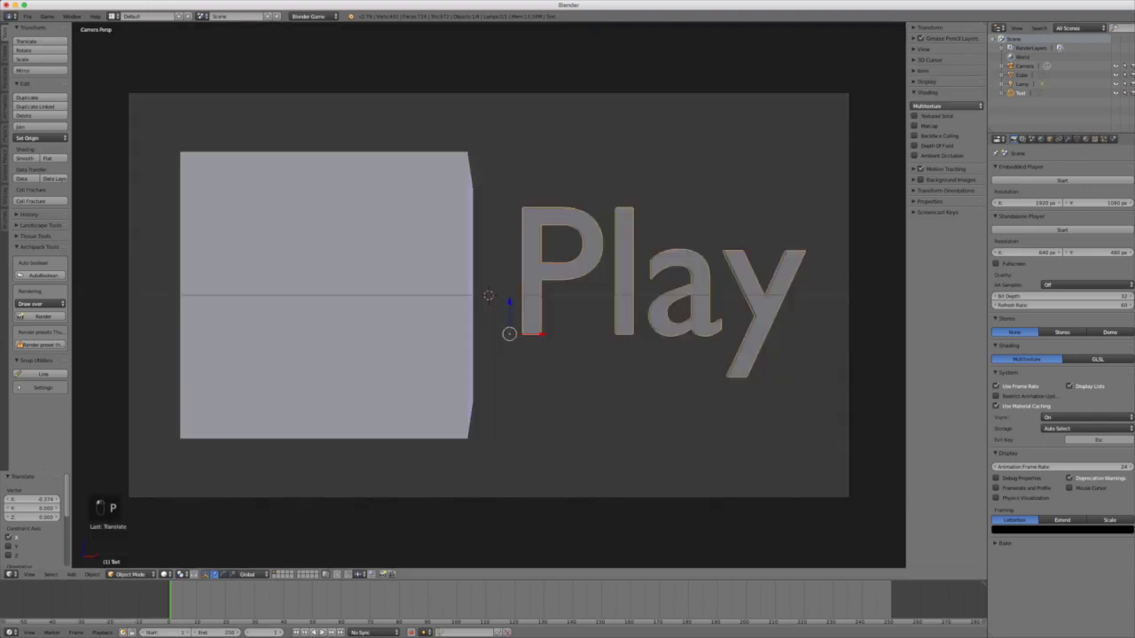
pyautogui.click(922, 85)
pyautogui.press('p')
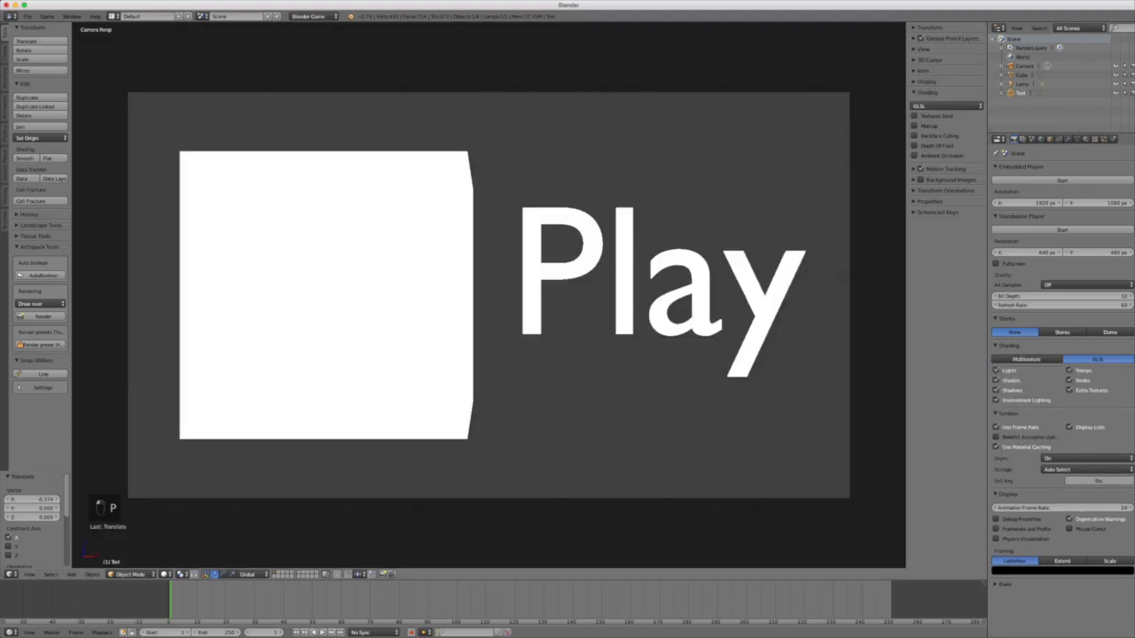
pyautogui.press('Escape')
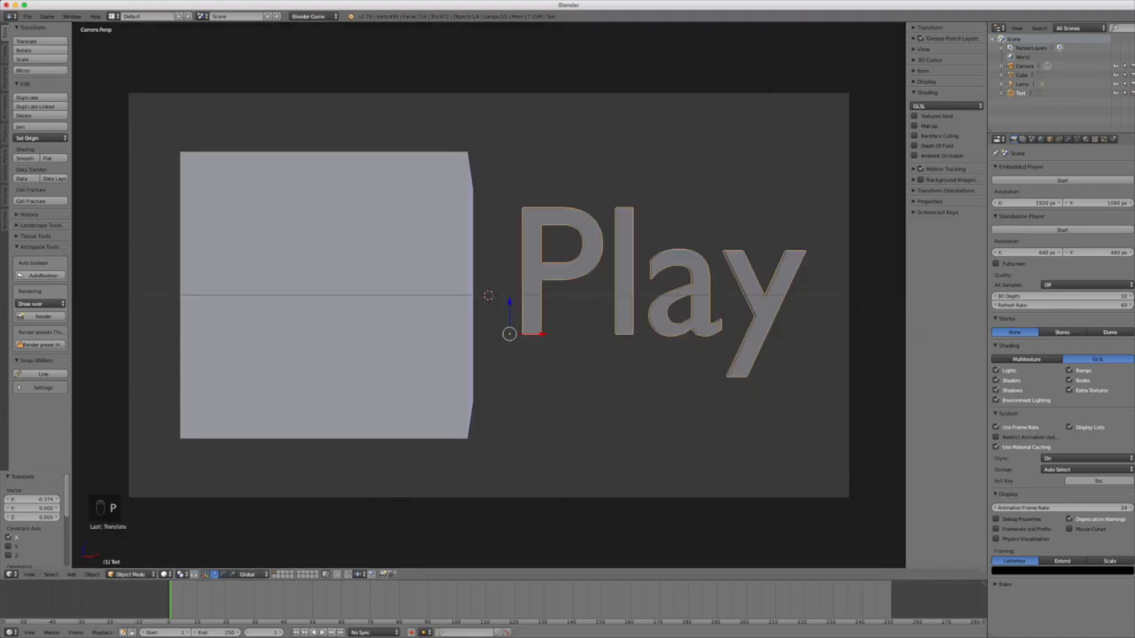
# Step: Switch the 3D view to a shading mode that displays scene lighting and change the existing lamp's type to Sun
pyautogui.click(181, 574)
pyautogui.click(181, 524)
pyautogui.moveTo(497, 301)
pyautogui.mouseDown(button='middle')
pyautogui.moveTo(448, 311)
pyautogui.moveTo(430, 359)
pyautogui.mouseUp(button='middle')
pyautogui.scroll(-3, 489, 295)
pyautogui.moveTo(605, 165); pyautogui.dragTo(464, 271, button='right')
pyautogui.press('Escape')
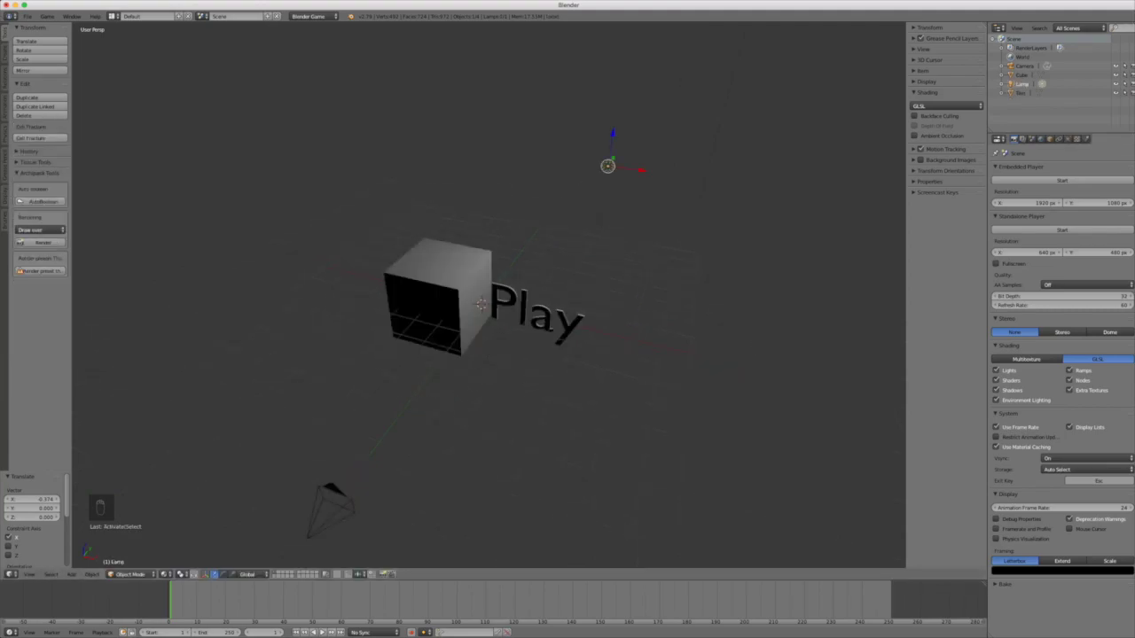
pyautogui.click(1068, 139)
pyautogui.click(1033, 268)
# Step: Rotate the sun lamp about 60 degrees around Z and move it about -10.11 along Y, in front of the objects
pyautogui.press('r')
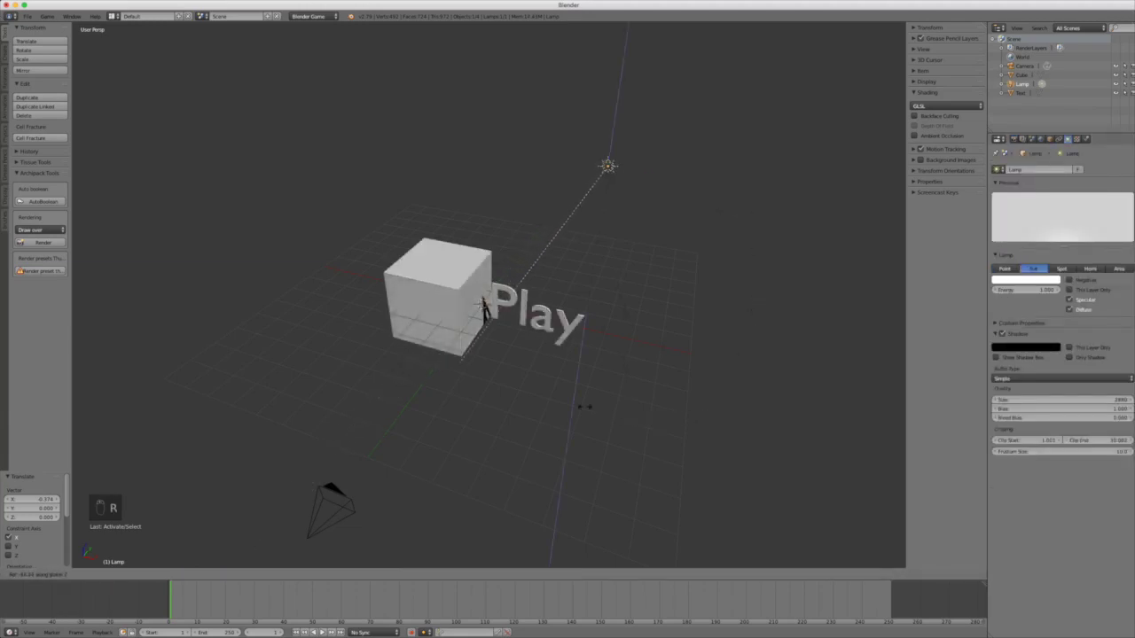
pyautogui.click(611, 408)
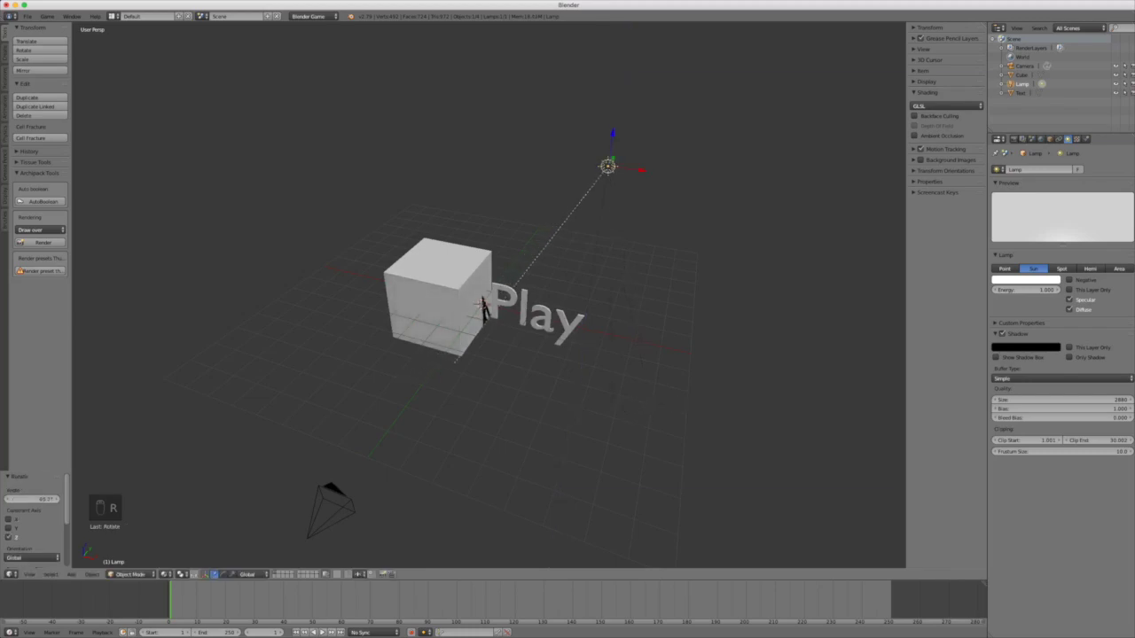
pyautogui.moveTo(619, 148); pyautogui.dragTo(501, 341)
pyautogui.moveTo(501, 340)
pyautogui.mouseDown(button='middle')
pyautogui.moveTo(535, 303)
pyautogui.moveTo(596, 335)
pyautogui.moveTo(520, 341)
pyautogui.mouseUp(button='middle')
pyautogui.press('KP_0')
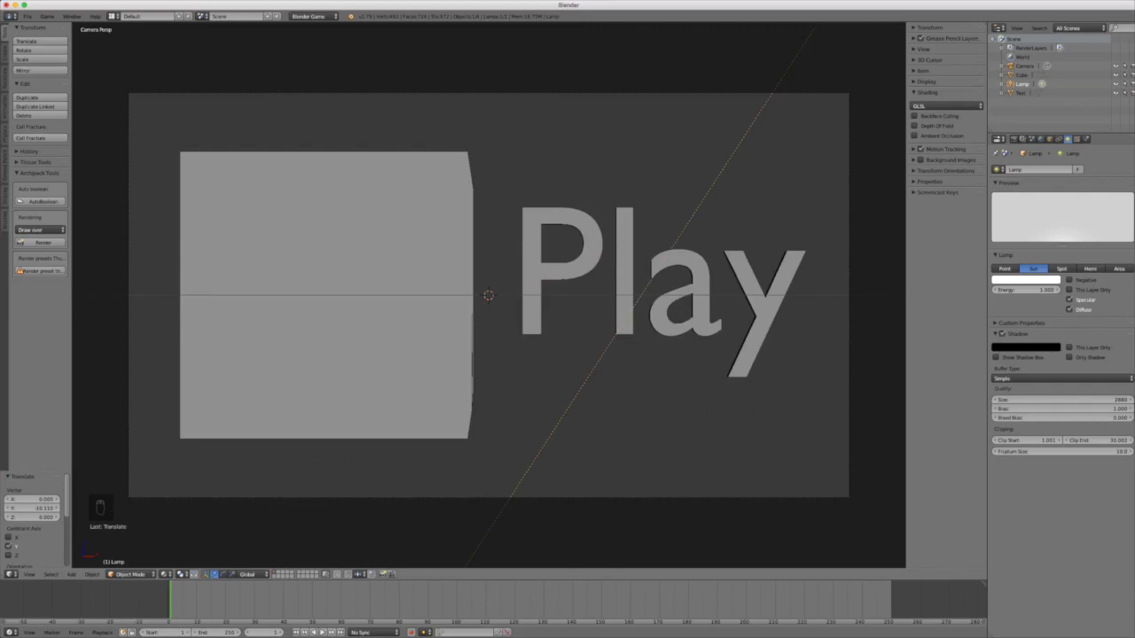
# Step: Duplicate the sun lamp about 10.7 units toward negative X and rotate the copy around Z to aim at the scene
pyautogui.moveTo(521, 340); pyautogui.dragTo(557, 367, button='middle')
pyautogui.scroll(-8, 539, 367)
pyautogui.hotkey('shift', 'd')
pyautogui.press('x')
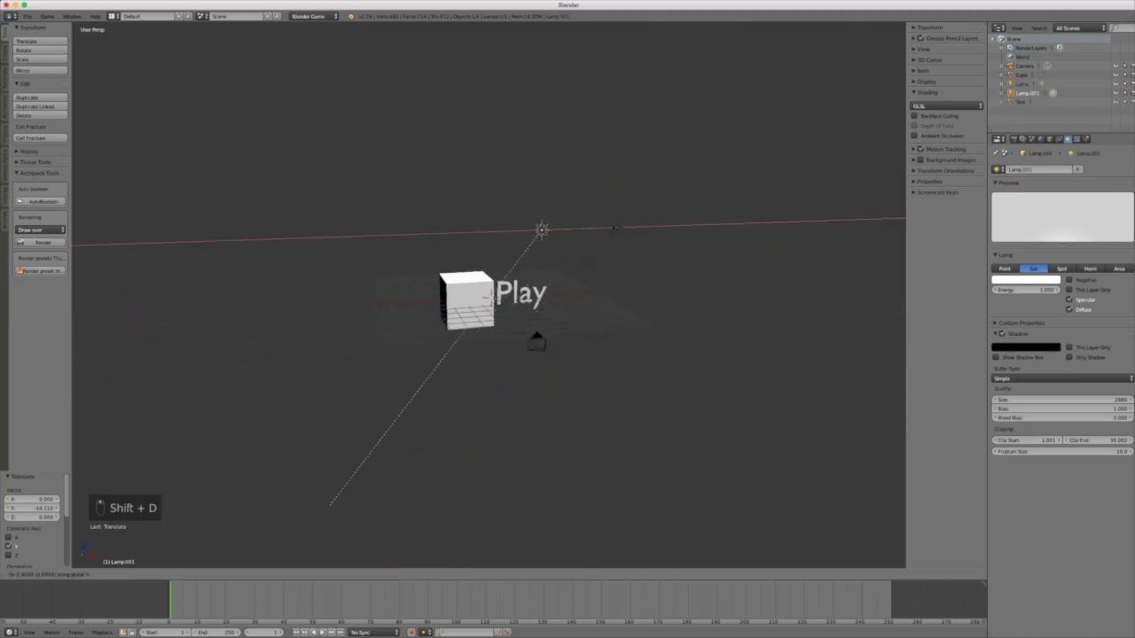
pyautogui.click(486, 297)
pyautogui.press('r')
pyautogui.press('z')
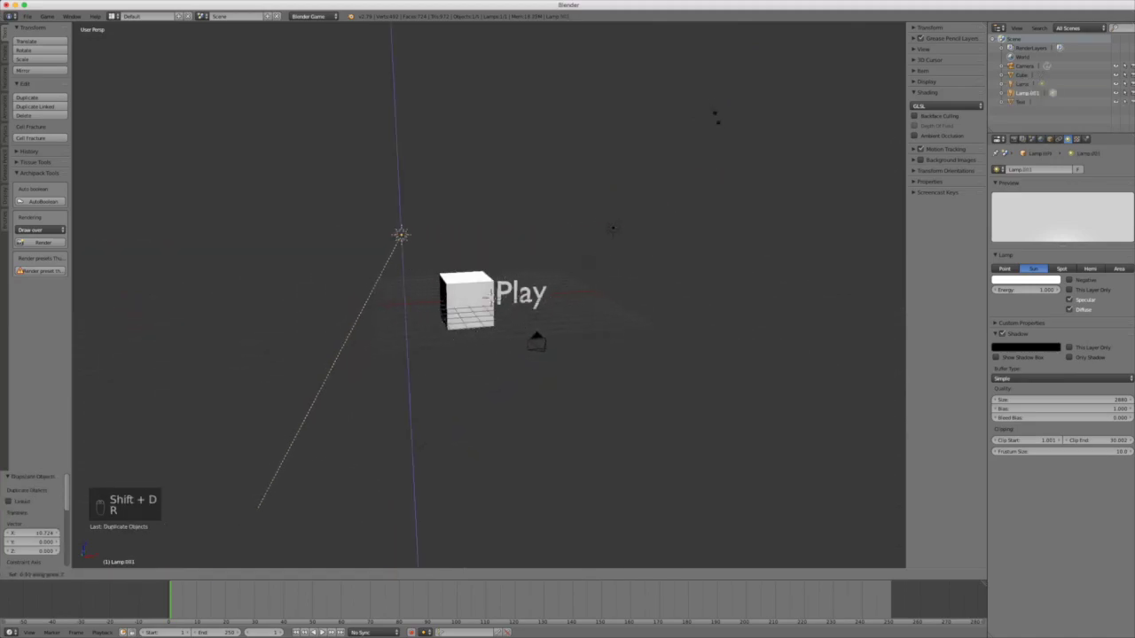
pyautogui.click(486, 297)
# Step: Turn off shadow receiving in the cube's material and collapse the material's Shadow section
pyautogui.moveTo(486, 297); pyautogui.dragTo(377, 160, button='middle')
pyautogui.scroll(4, 425, 261)
pyautogui.scroll(2, 403, 195)
pyautogui.moveTo(442, 274)
pyautogui.mouseDown(button='middle')
pyautogui.moveTo(451, 263)
pyautogui.moveTo(526, 281)
pyautogui.moveTo(437, 295)
pyautogui.moveTo(459, 286)
pyautogui.mouseUp(button='middle')
pyautogui.rightClick(458, 287)
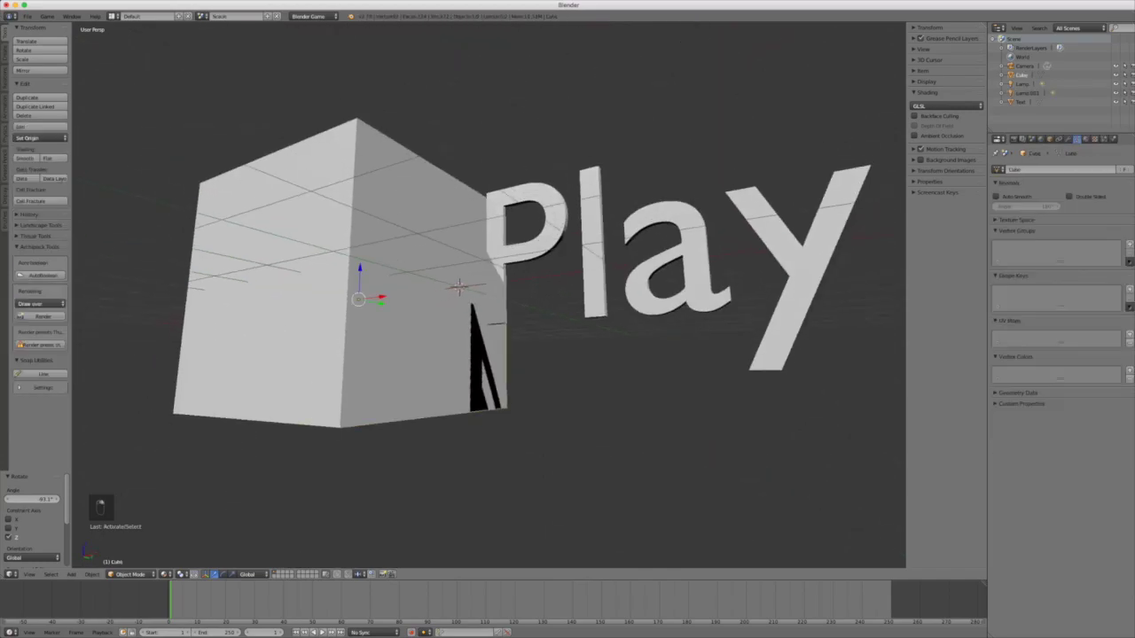
pyautogui.click(1085, 139)
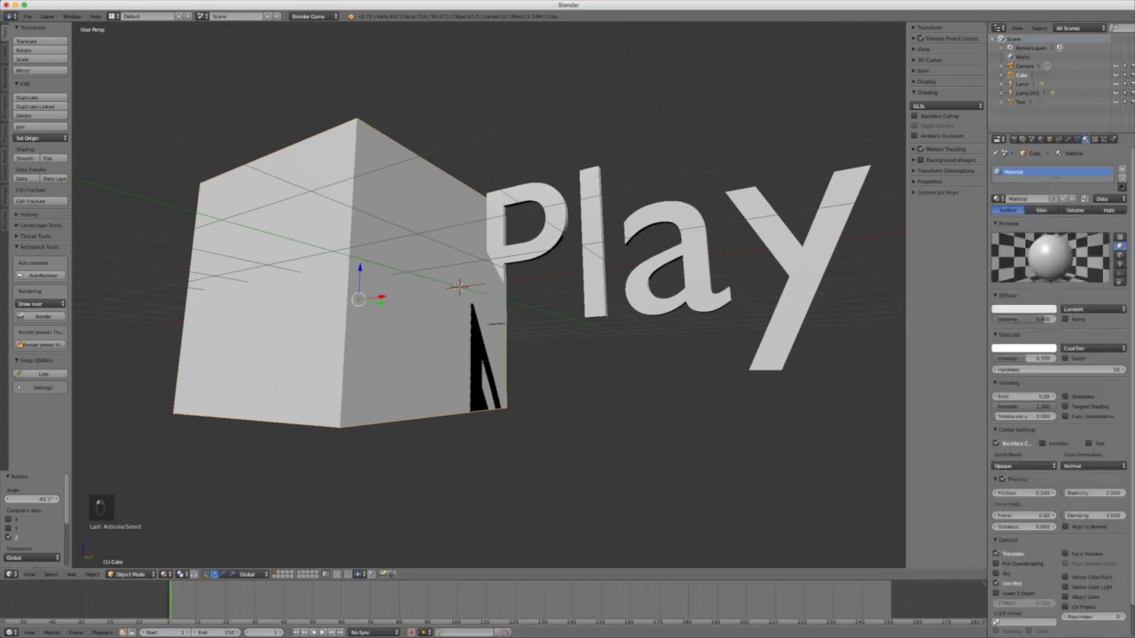
pyautogui.scroll(-1, 1059, 391)
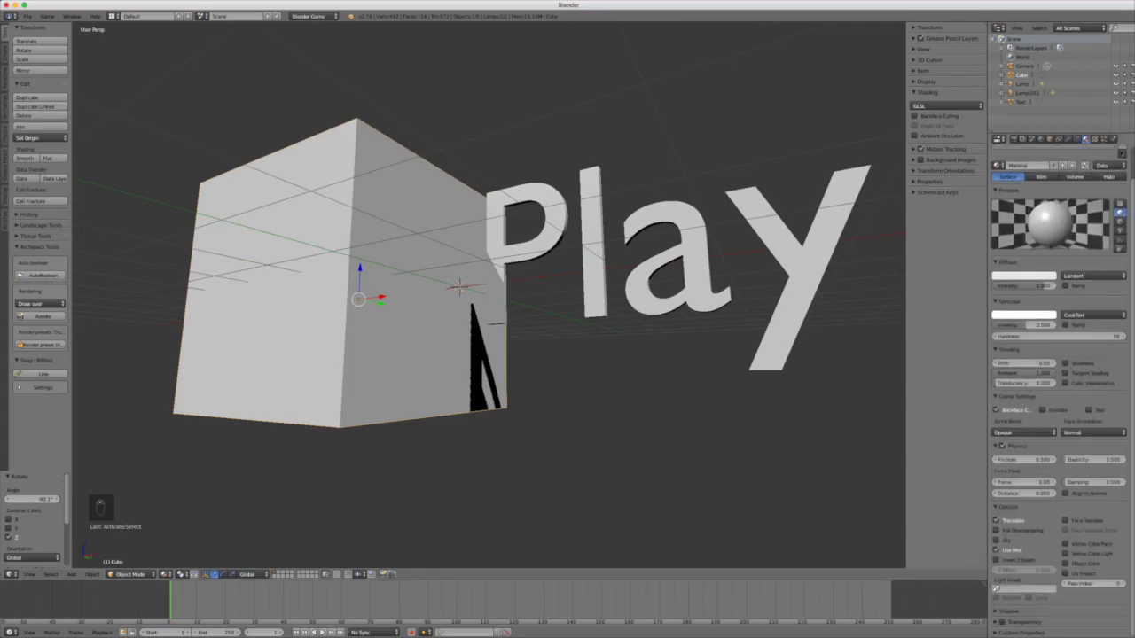
pyautogui.scroll(-2, 1059, 390)
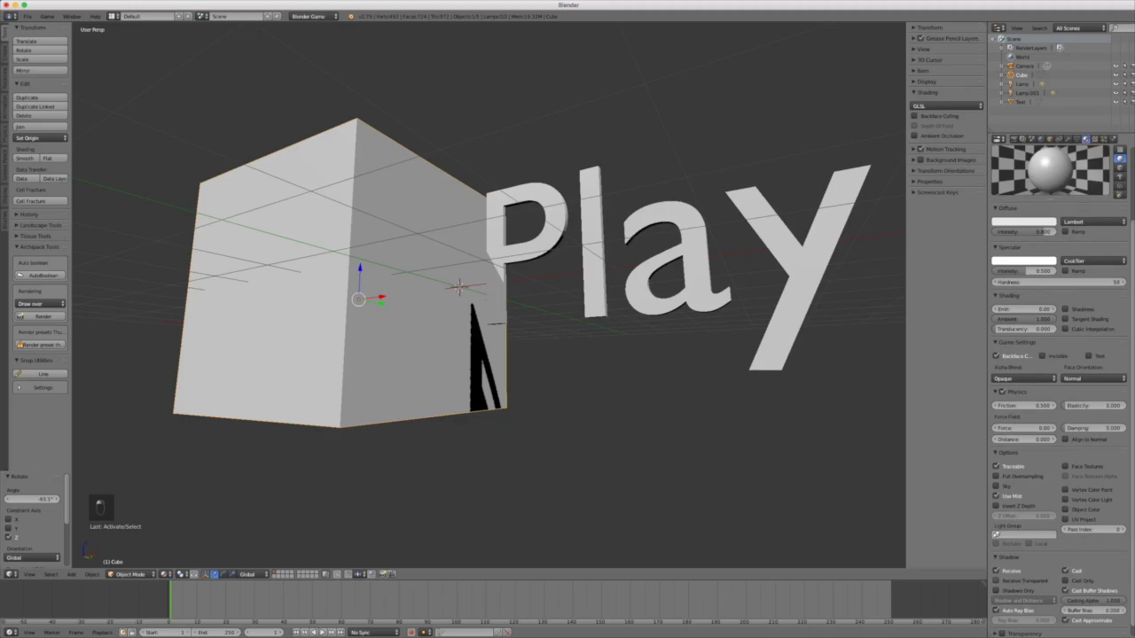
pyautogui.click(997, 572)
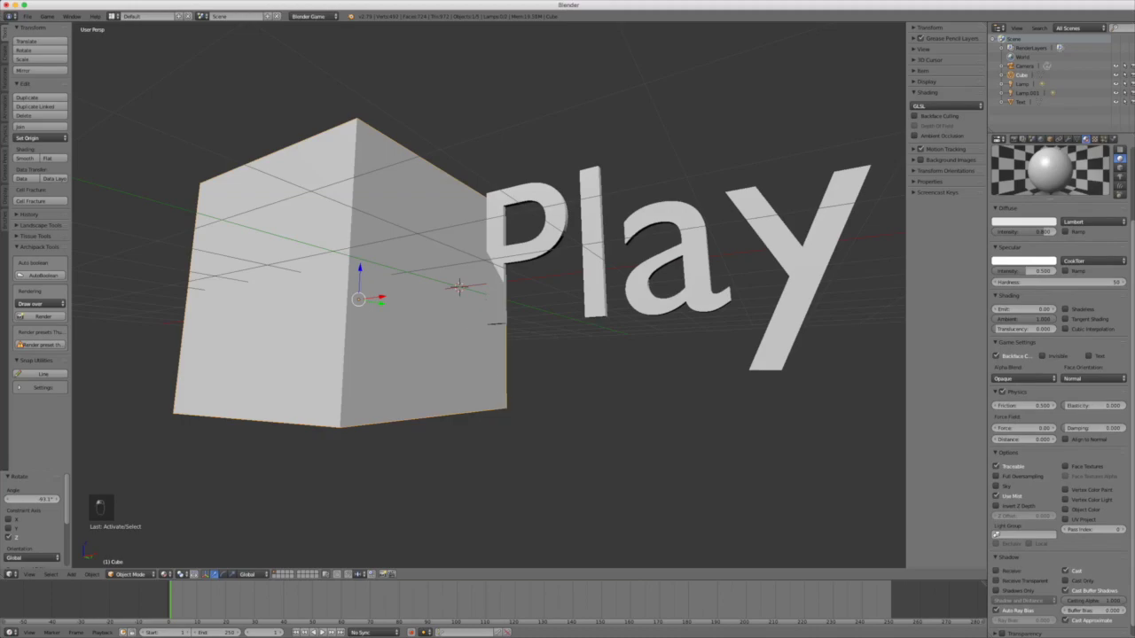
pyautogui.click(1008, 558)
# Step: Add a new material to the Play text, expand its Transparency section and return to the camera view
pyautogui.moveTo(532, 373); pyautogui.dragTo(775, 276, button='middle')
pyautogui.moveTo(354, 266); pyautogui.dragTo(652, 329, button='middle')
pyautogui.rightClick(629, 315)
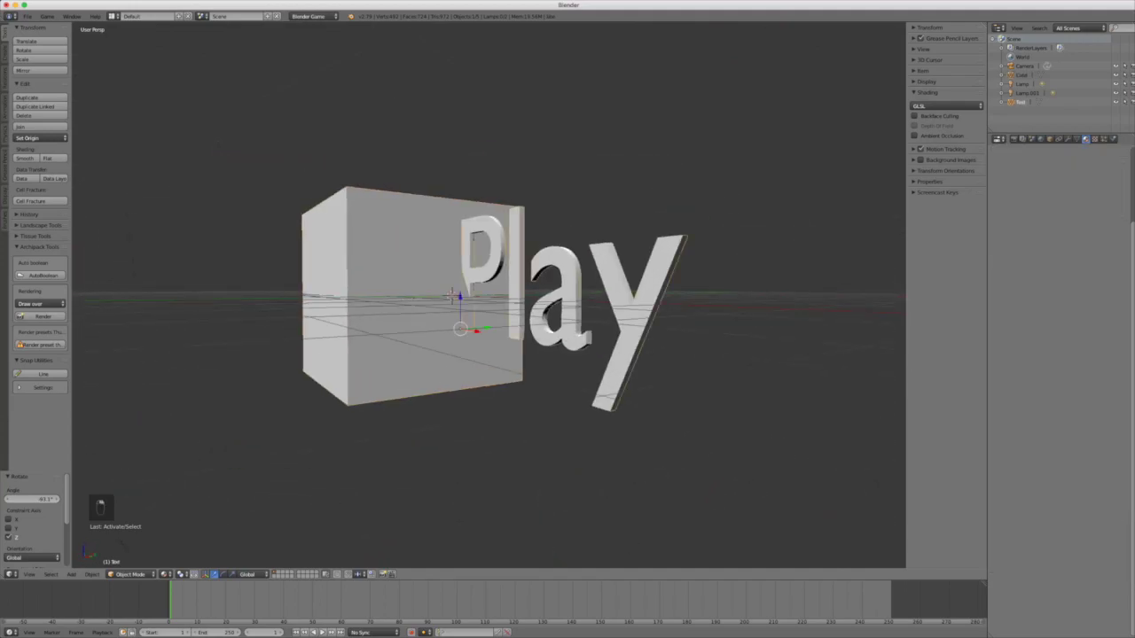
pyautogui.scroll(5, 1039, 197)
pyautogui.click(1039, 198)
pyautogui.scroll(-2, 1039, 198)
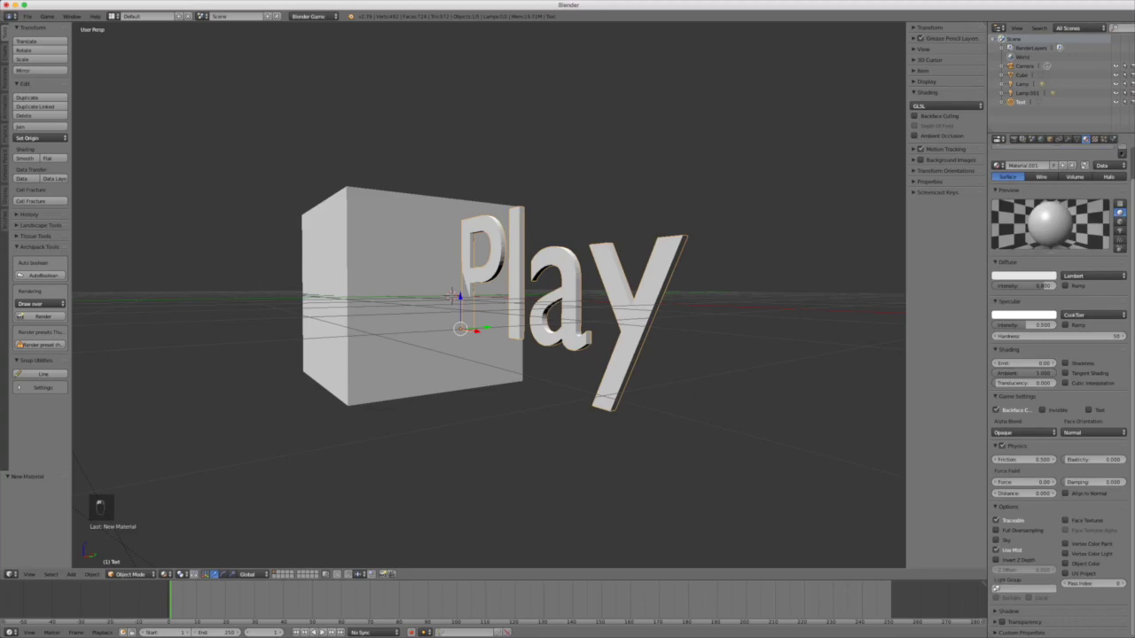
pyautogui.click(997, 622)
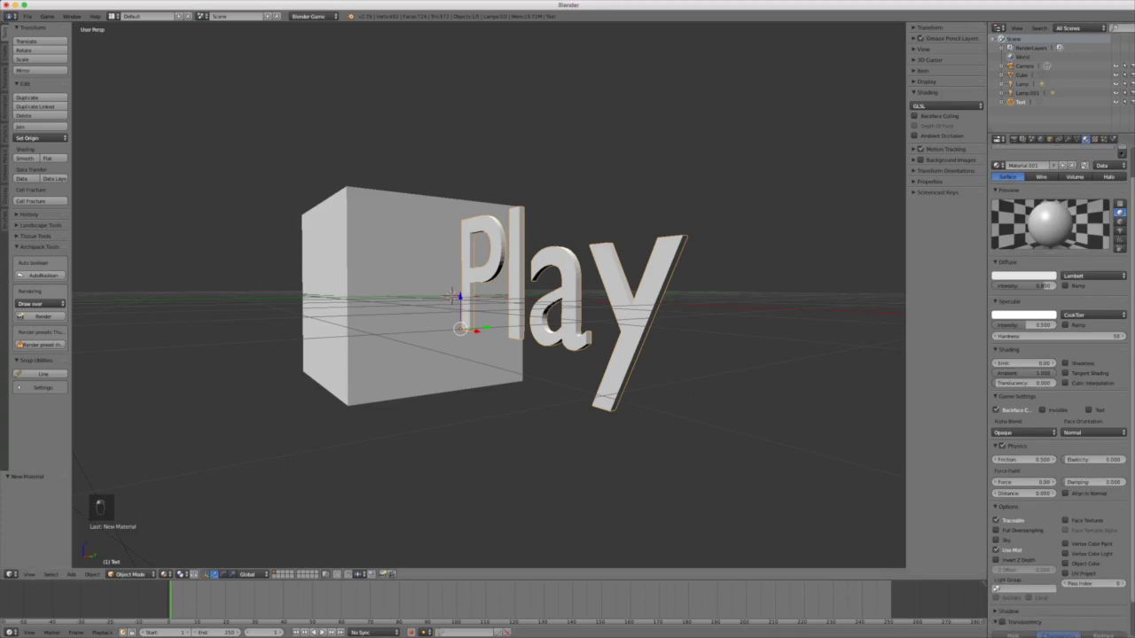
pyautogui.press('KP_0')
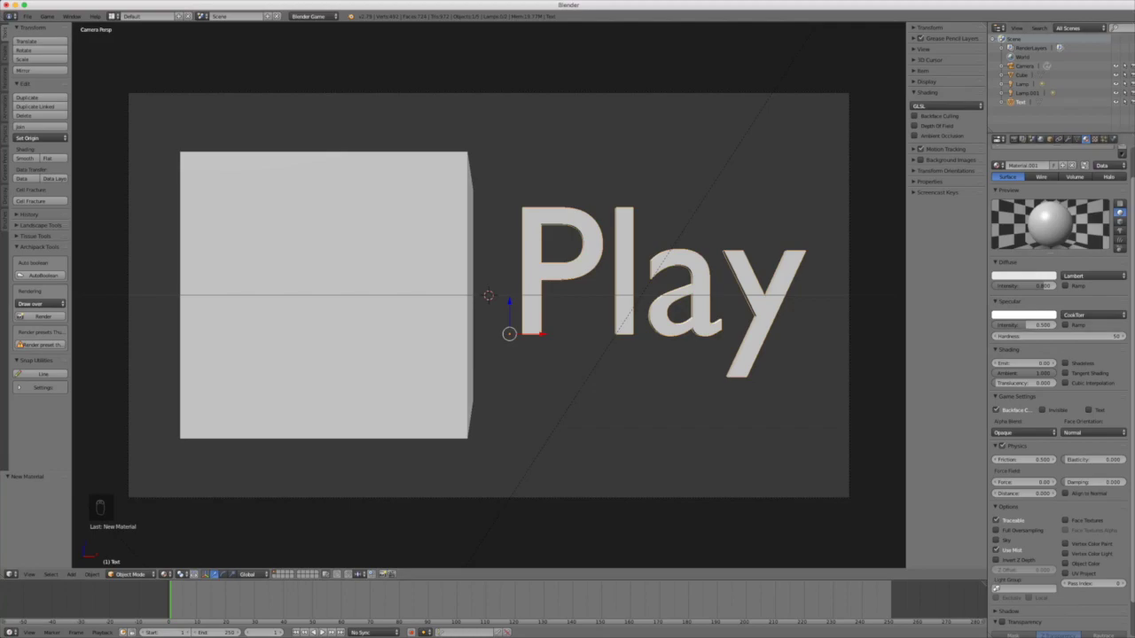
# Step: Set the world's horizon color to white
pyautogui.click(1041, 139)
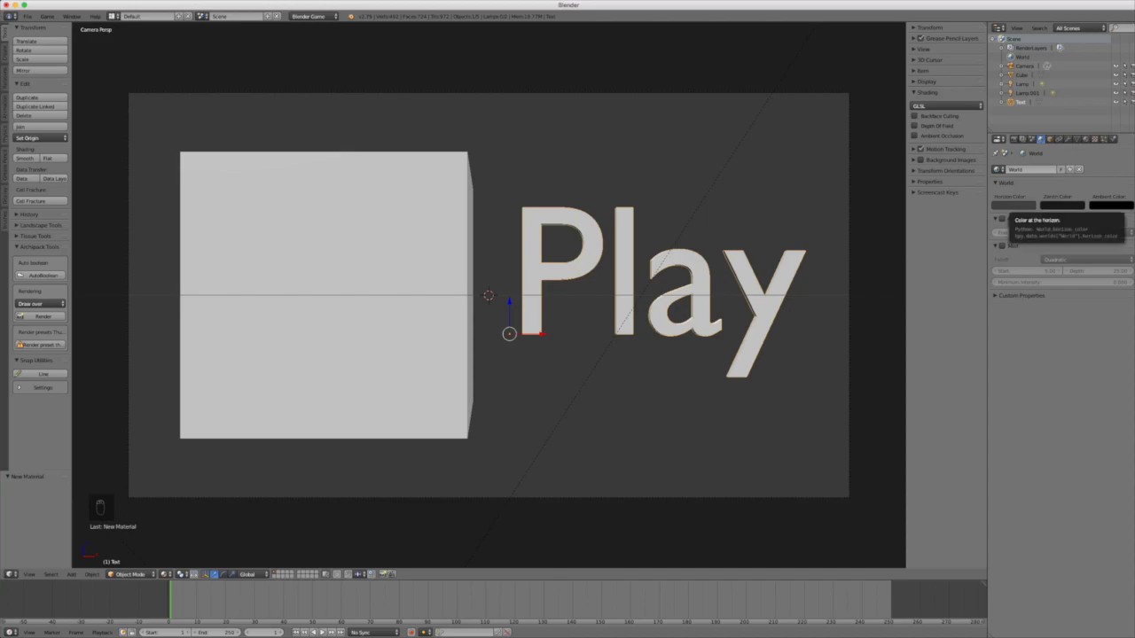
pyautogui.click(1013, 205)
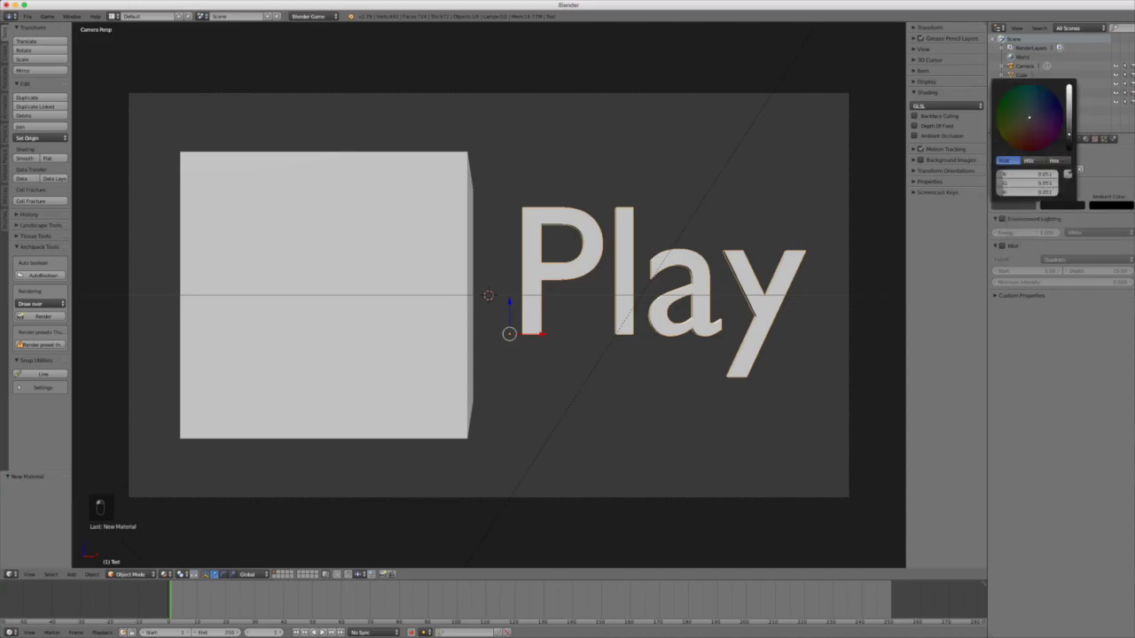
pyautogui.moveTo(1069, 135); pyautogui.dragTo(1068, 85)
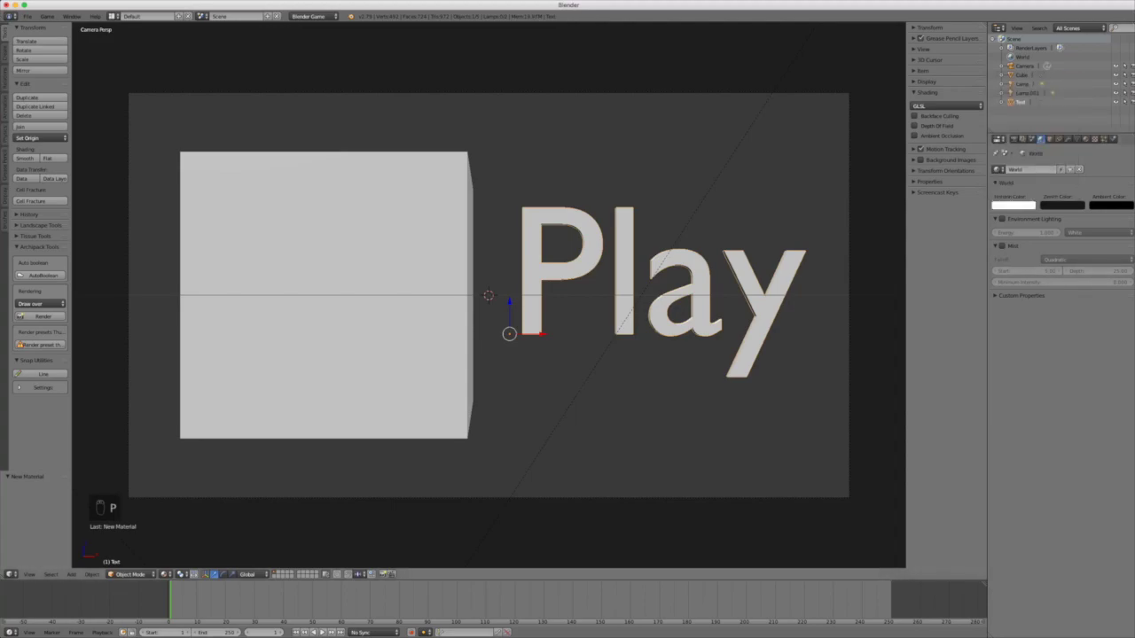
# Step: Preview the game from the camera view several times to check the scene against the white background
pyautogui.hotkey('shift', 'z')
pyautogui.press('Escape')
pyautogui.press('p')
pyautogui.press('Escape')
pyautogui.press('p')
pyautogui.press('Escape')
pyautogui.press('p')
pyautogui.press('Escape')
pyautogui.press('p')
pyautogui.press('Escape')
# Step: Change the diffuse color of the cube's material to yellow
pyautogui.rightClick(372, 297)
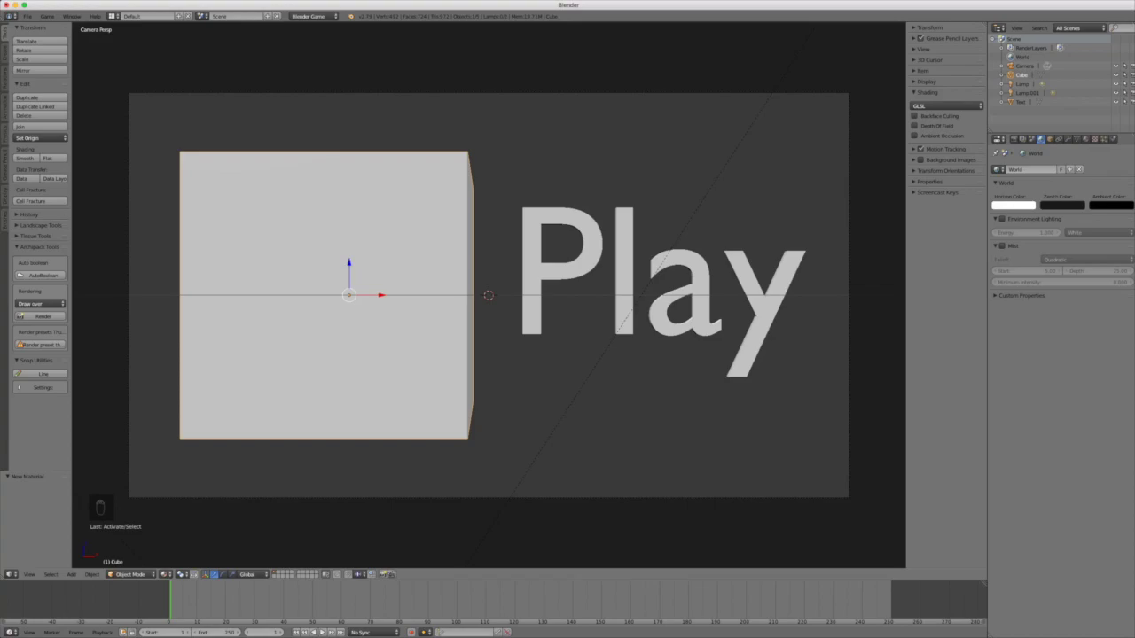
pyautogui.click(1086, 139)
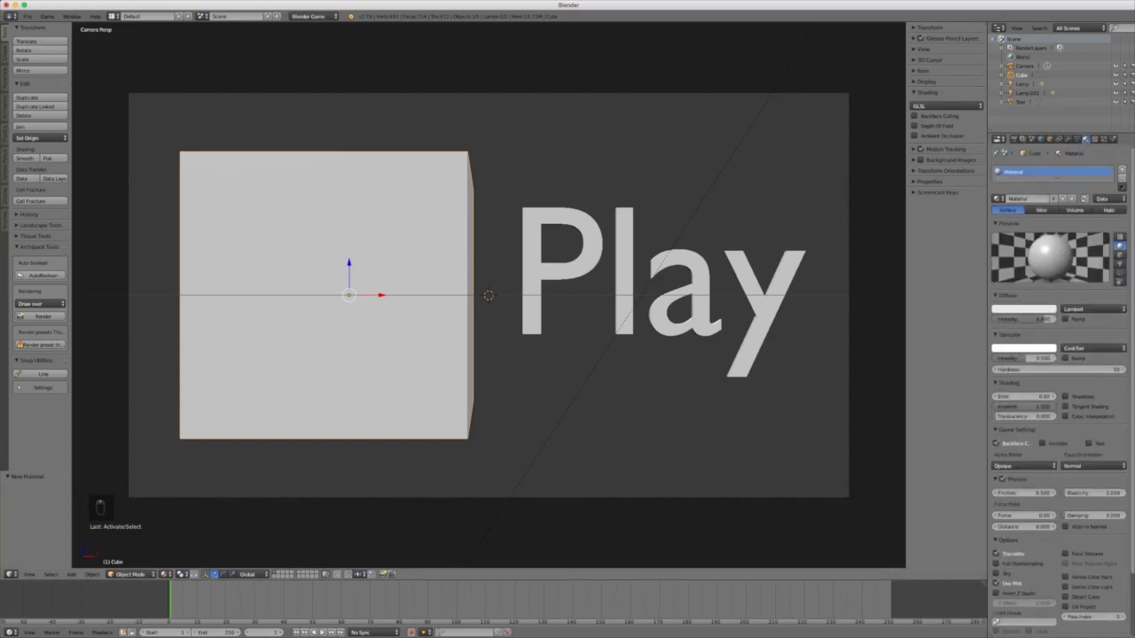
pyautogui.click(1023, 309)
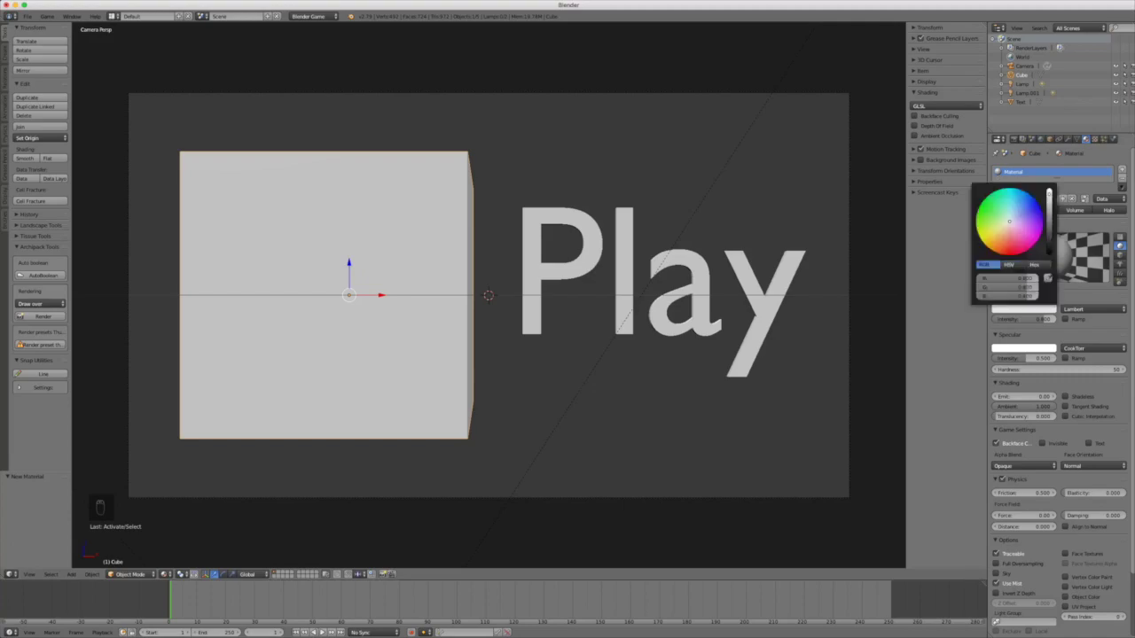
pyautogui.moveTo(1009, 222); pyautogui.dragTo(980, 238)
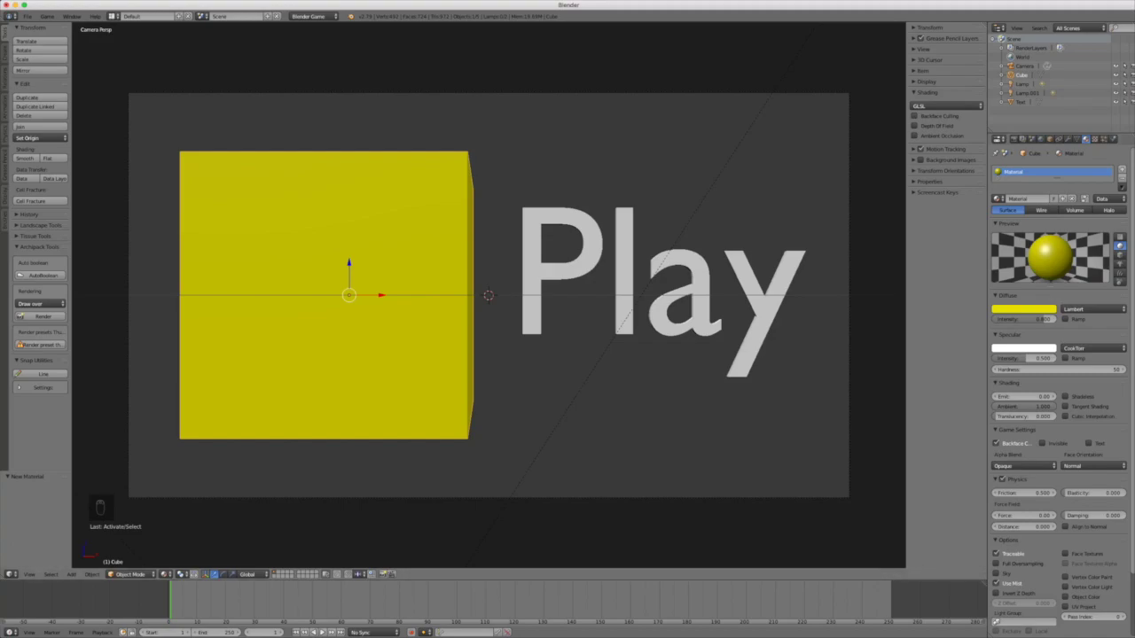
# Step: Change the diffuse color of the Play text's material to red and preview the game
pyautogui.rightClick(705, 290)
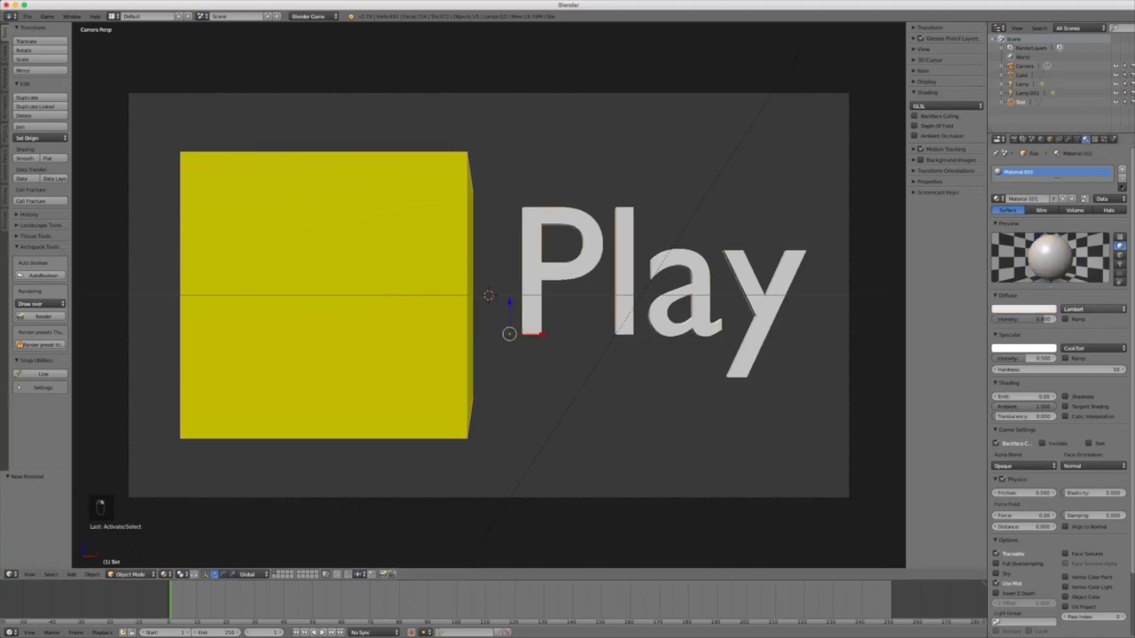
pyautogui.click(1026, 310)
pyautogui.moveTo(1010, 243); pyautogui.dragTo(1008, 254)
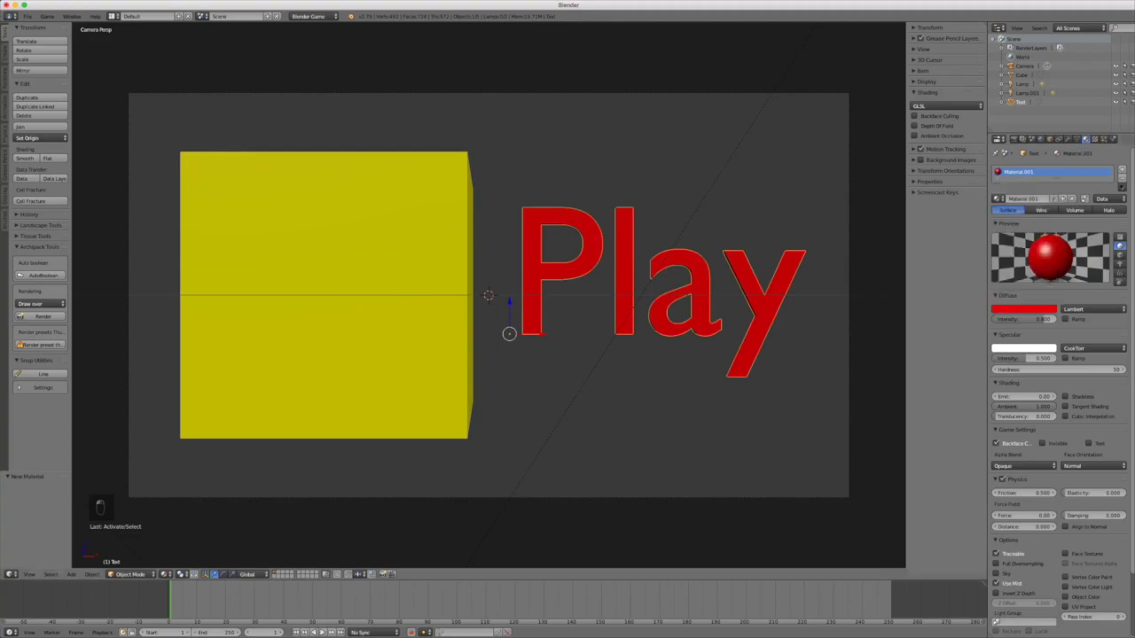
pyautogui.press('p')
pyautogui.press('Escape')
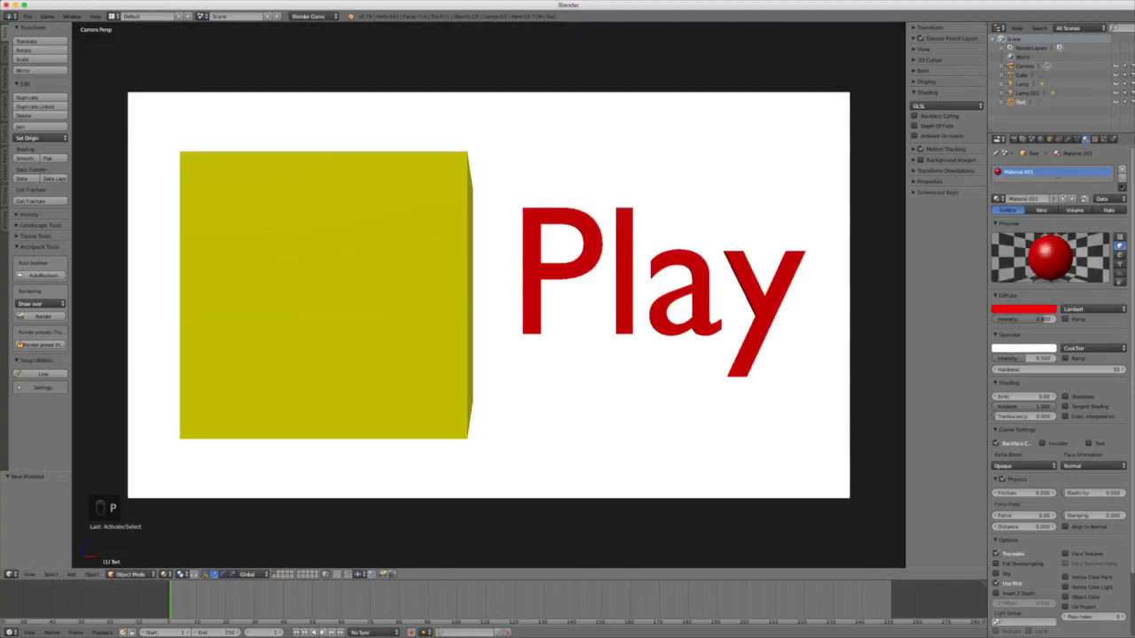
pyautogui.press('Escape')
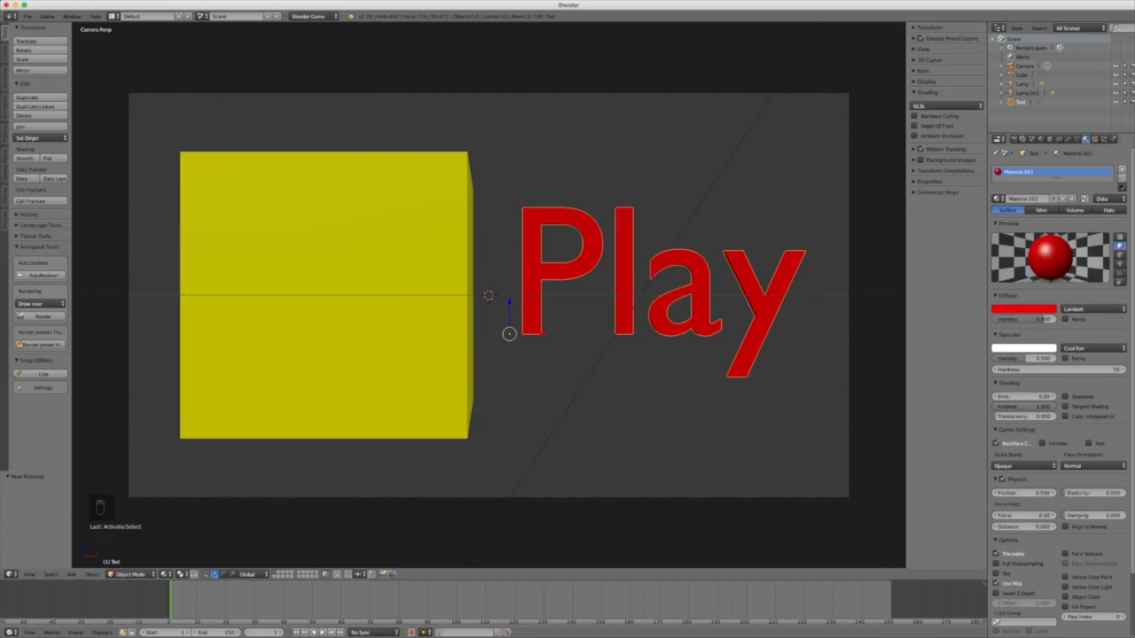
# Step: Show the scene's game render settings and preview the game twice from the camera view
pyautogui.click(1015, 139)
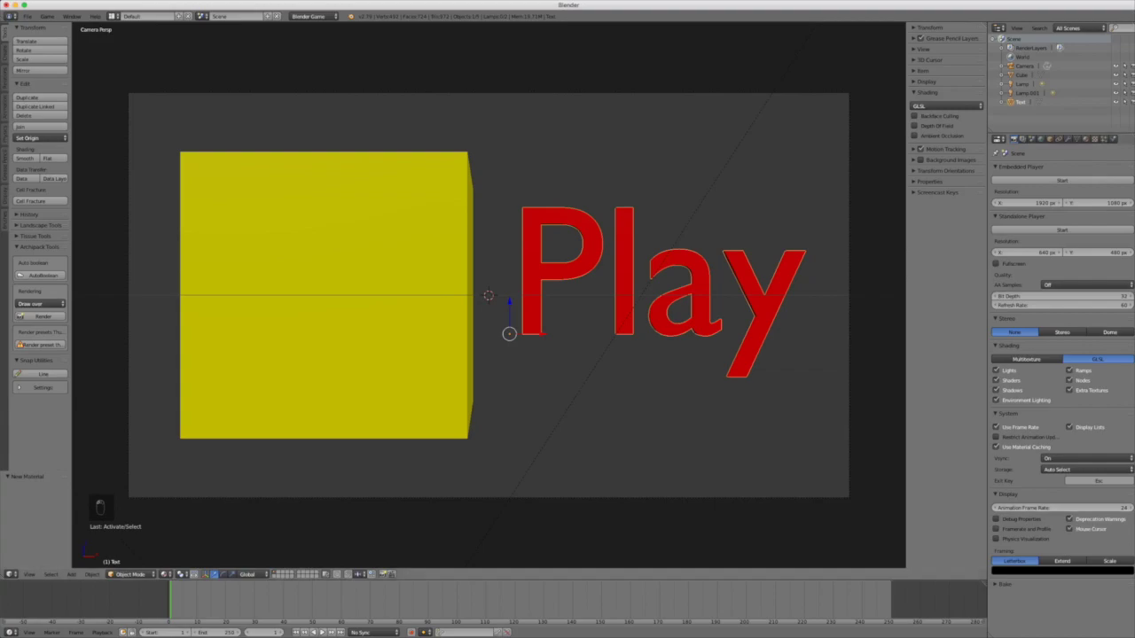
pyautogui.press('p')
pyautogui.press('Escape')
pyautogui.press('p')
pyautogui.press('Escape')
# Step: Insert a rotation keyframe for the cube at frame 1, using its expanded transform values
pyautogui.rightClick(349, 295)
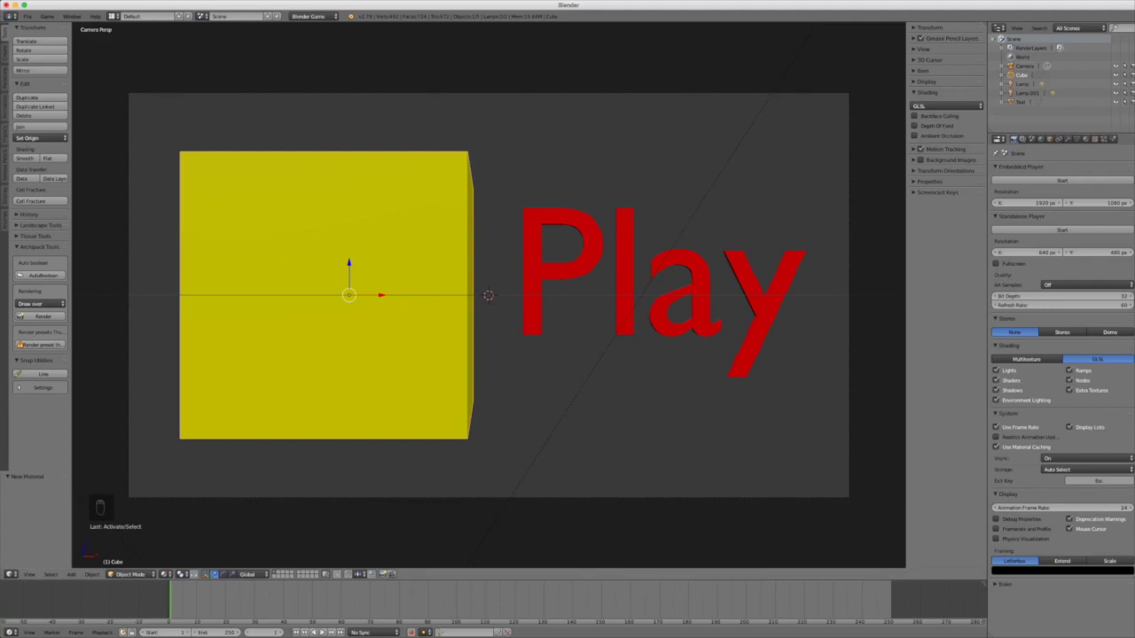
pyautogui.click(930, 28)
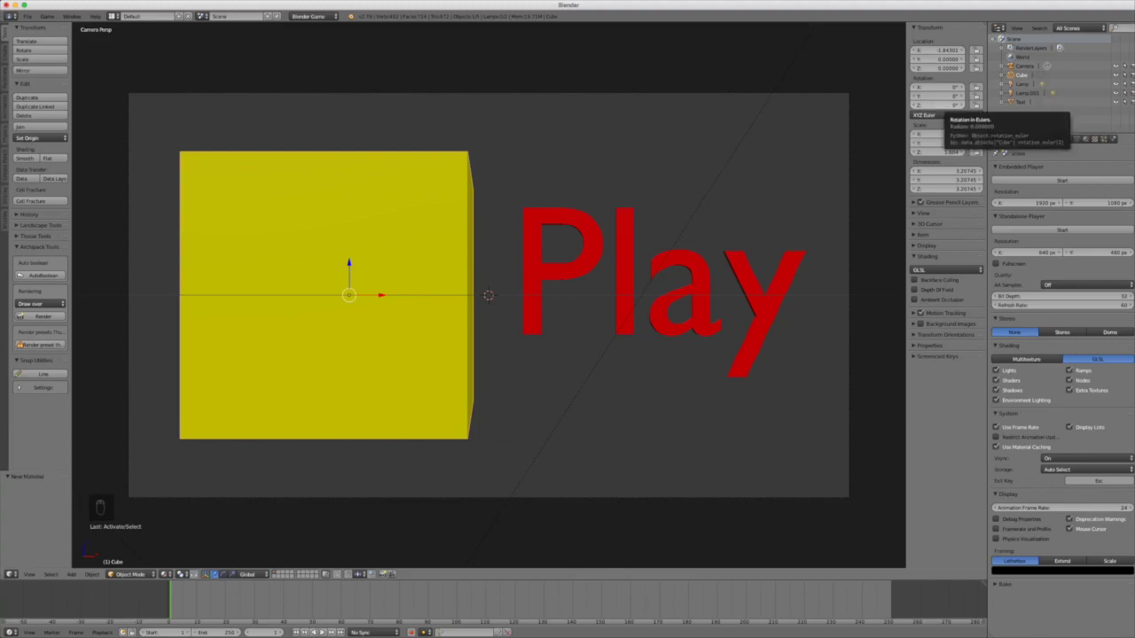
pyautogui.press('i')
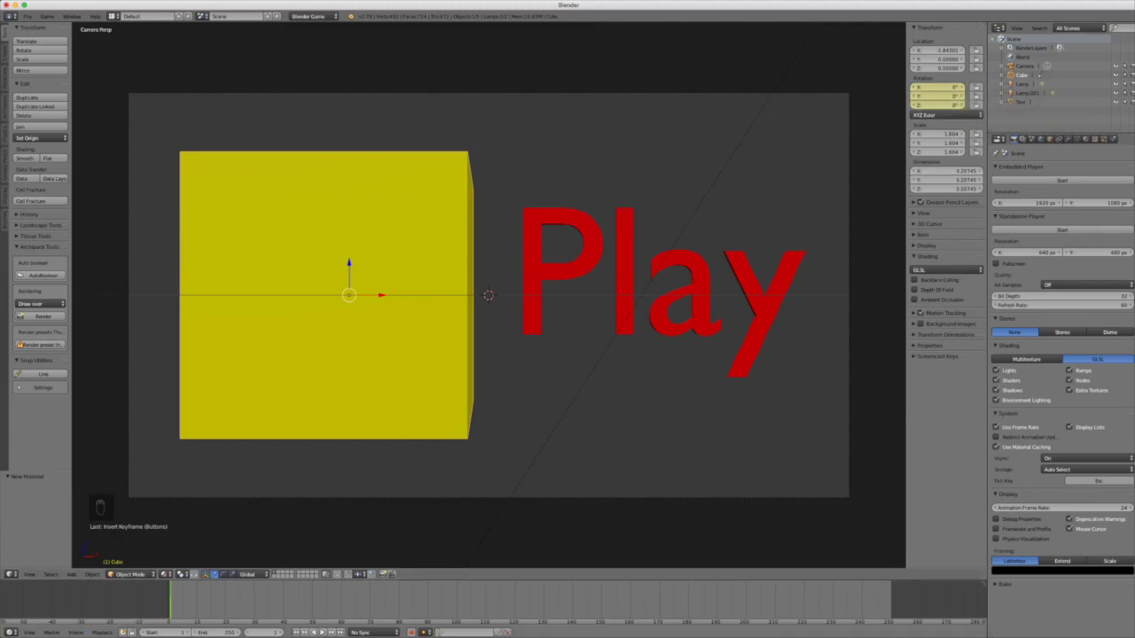
pyautogui.moveTo(170, 603); pyautogui.dragTo(184, 603)
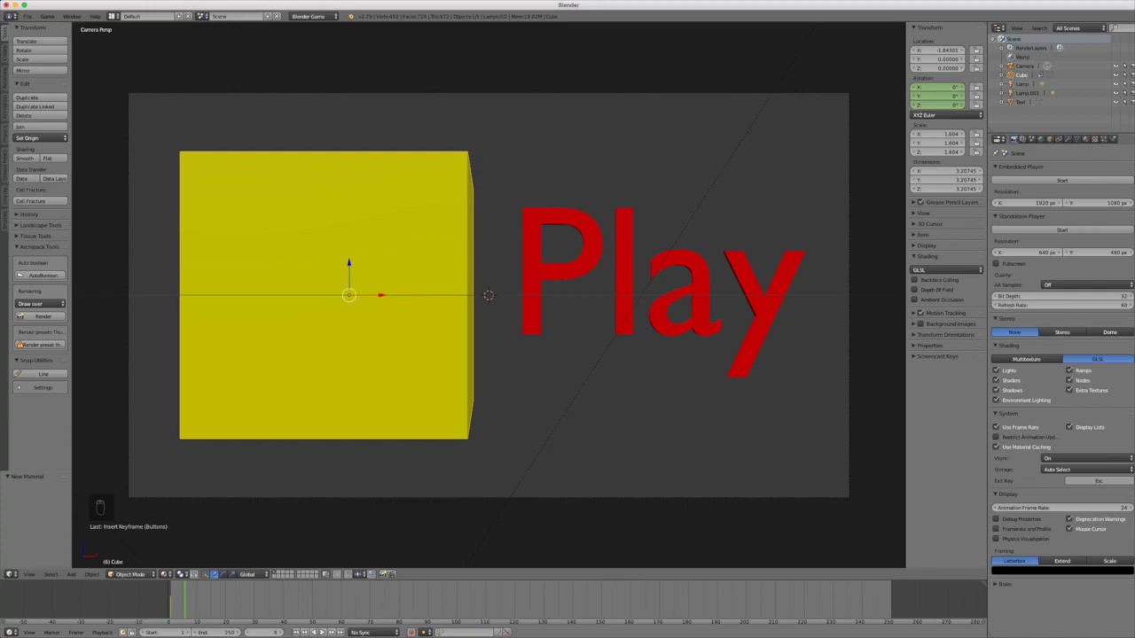
pyautogui.moveTo(184, 603); pyautogui.dragTo(171, 602)
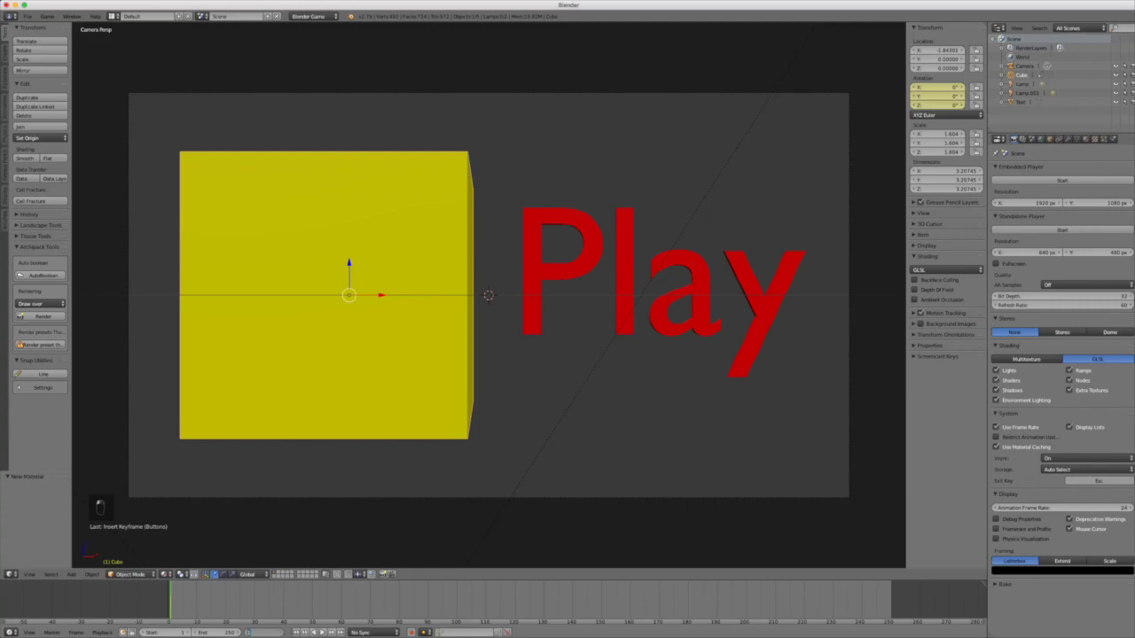
# Step: At frame 100, set the cube's Z rotation to 360° and insert a rotation keyframe
pyautogui.press('KP_0')
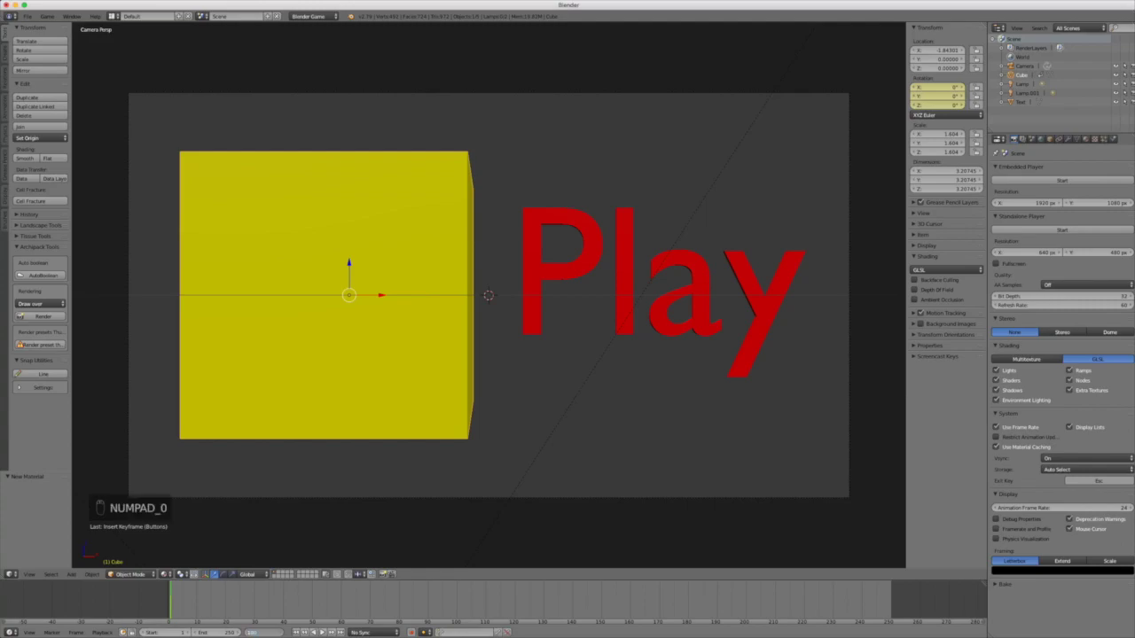
pyautogui.press('Return')
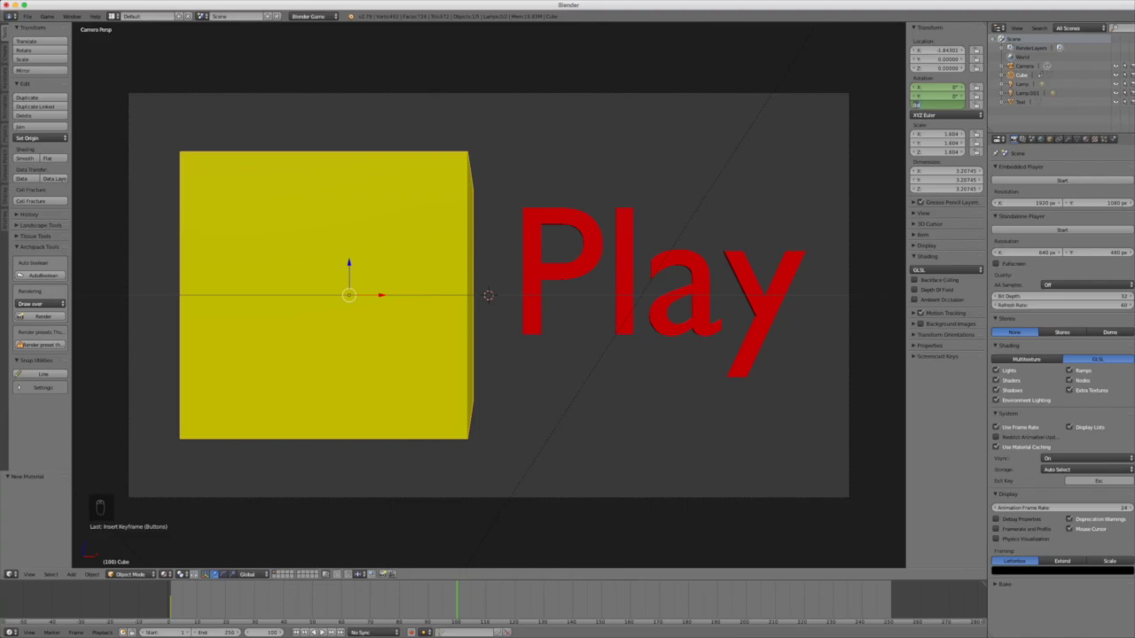
pyautogui.press('BackSpace')
pyautogui.press('BackSpace')
pyautogui.write('360')
pyautogui.press('Return')
pyautogui.press('i')
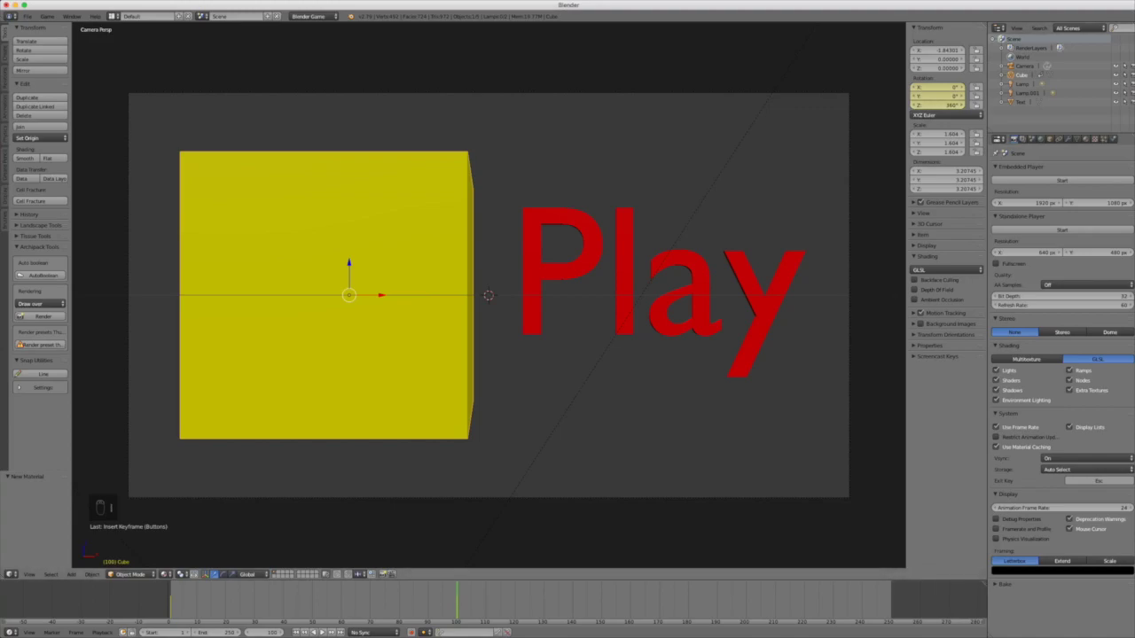
# Step: Set the animation's end frame to 100, playing back the cube's rotation and returning to frame 1
pyautogui.hotkey('shift', 'Left')
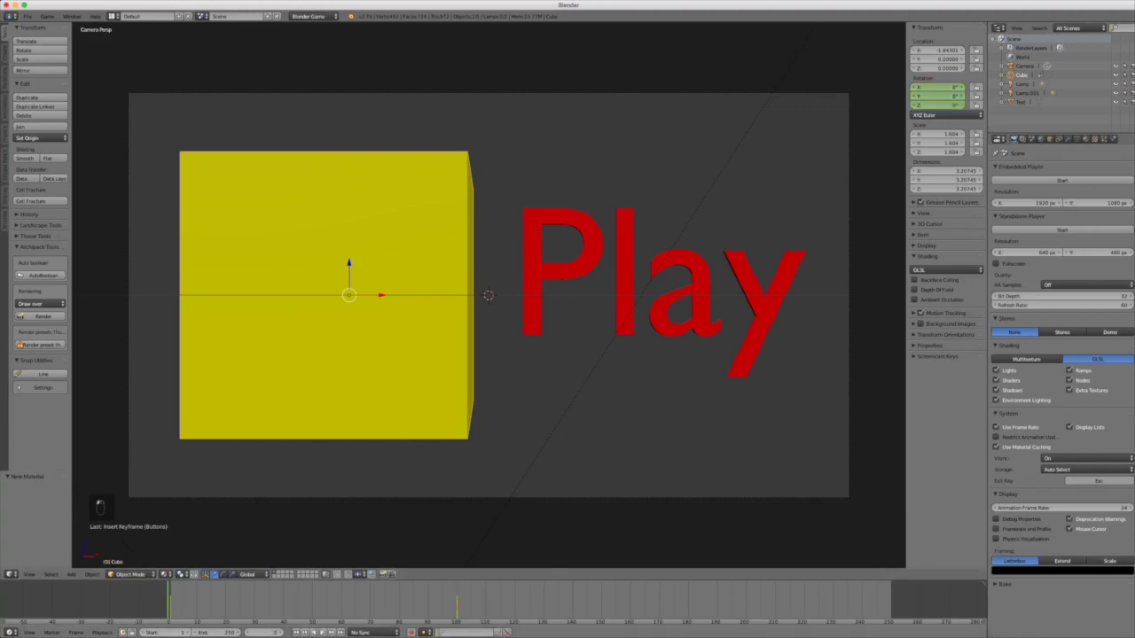
pyautogui.hotkey('alt', 'a')
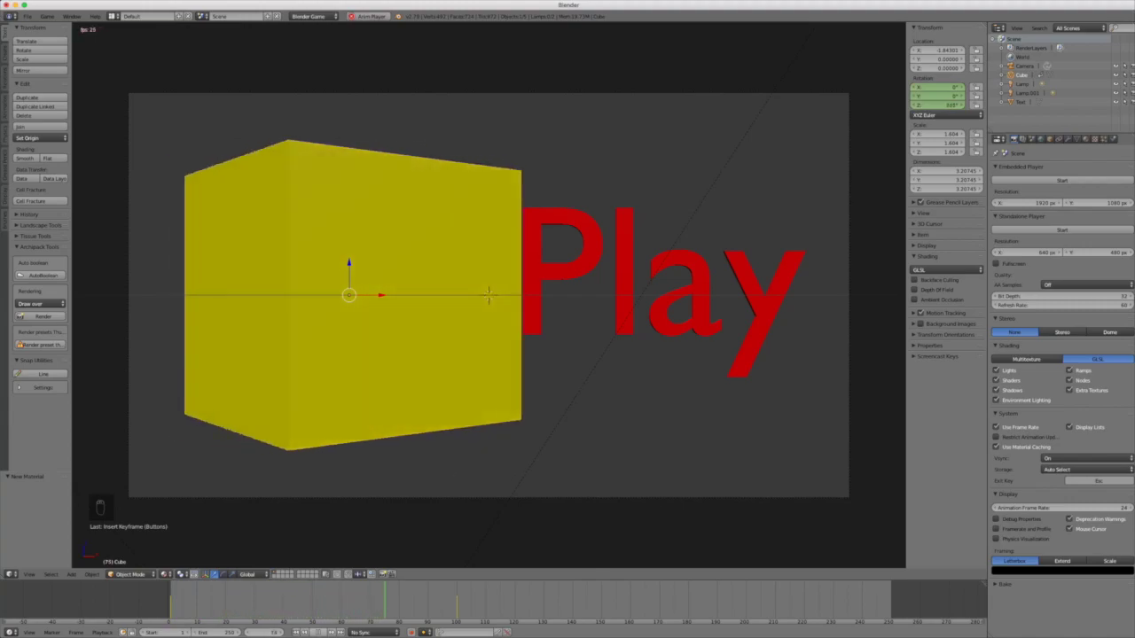
pyautogui.hotkey('alt', 'a')
pyautogui.moveTo(216, 633); pyautogui.dragTo(83, 633)
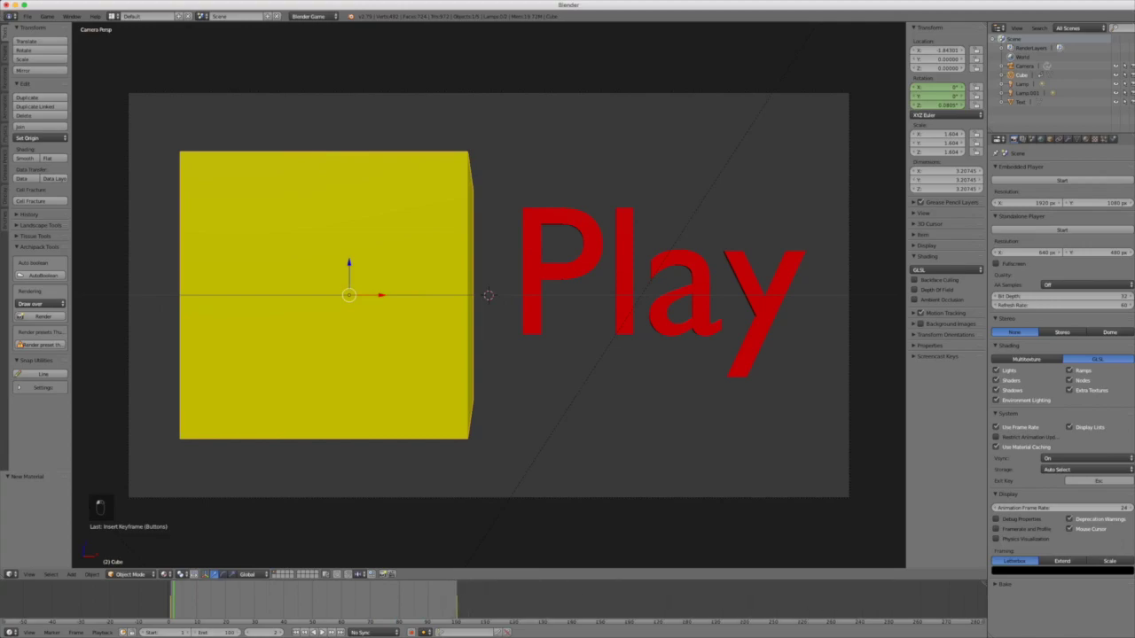
pyautogui.click(322, 632)
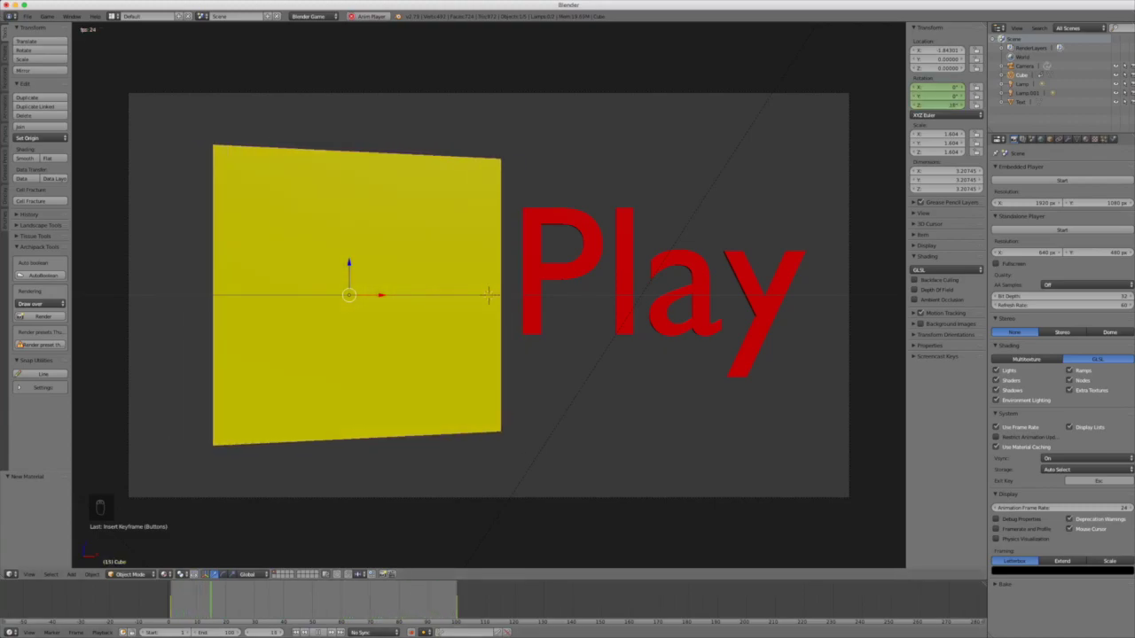
pyautogui.click(323, 632)
pyautogui.moveTo(196, 605); pyautogui.dragTo(170, 605)
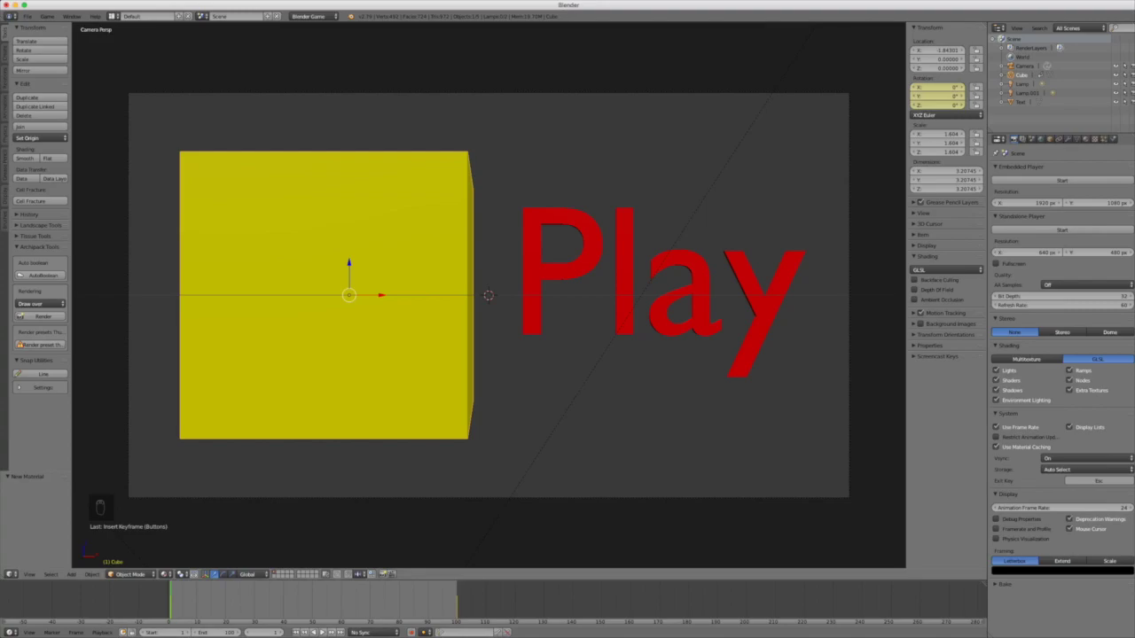
# Step: In the Graph Editor, set the handle type of the cube's rotation keyframes to Vector
pyautogui.click(11, 575)
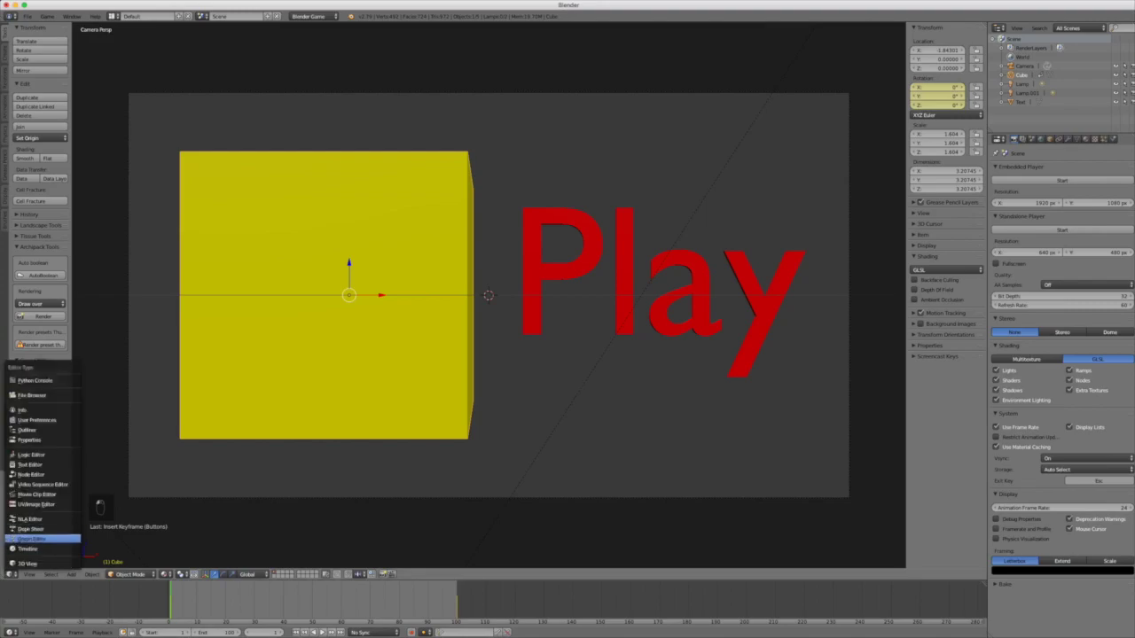
pyautogui.click(35, 538)
pyautogui.moveTo(550, 302); pyautogui.dragTo(767, 295, button='middle')
pyautogui.scroll(6, 546, 295)
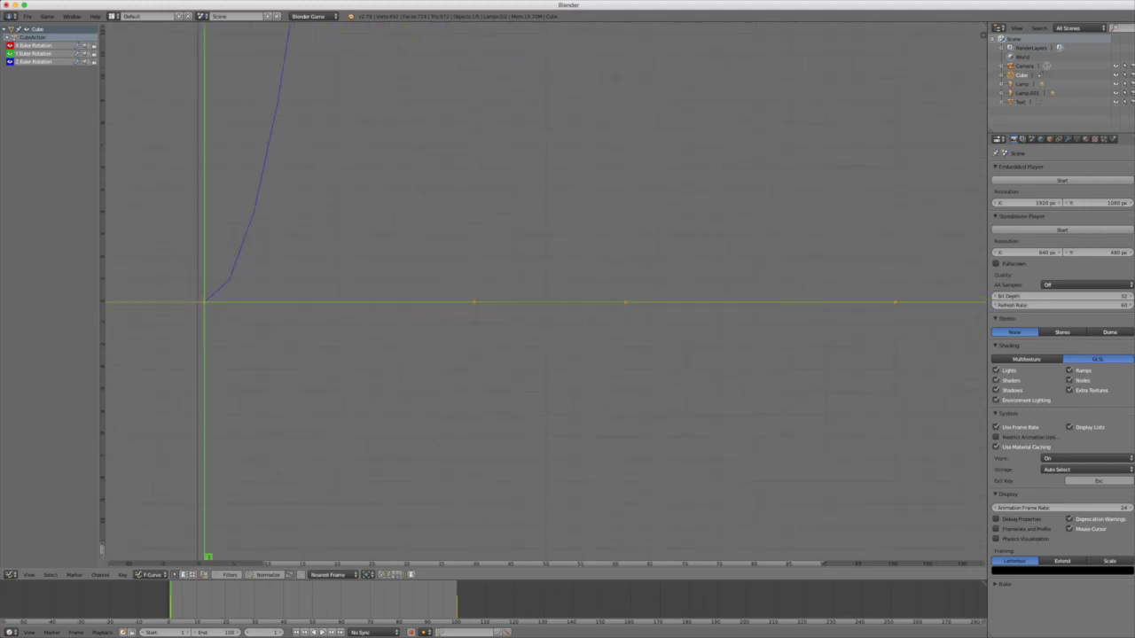
pyautogui.press('v')
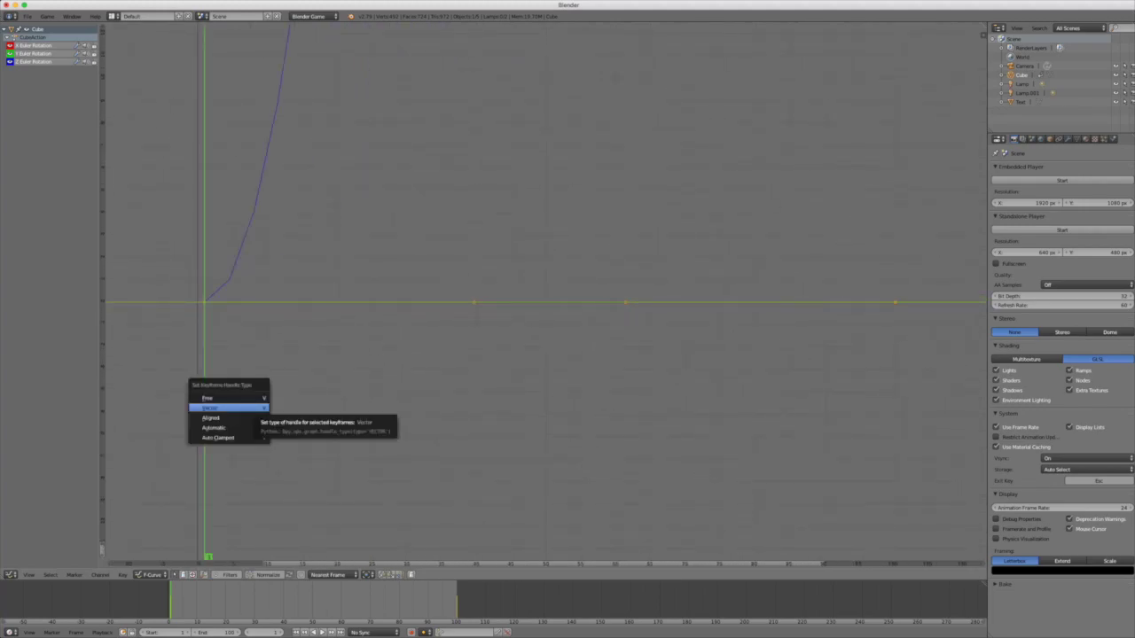
pyautogui.press('Return')
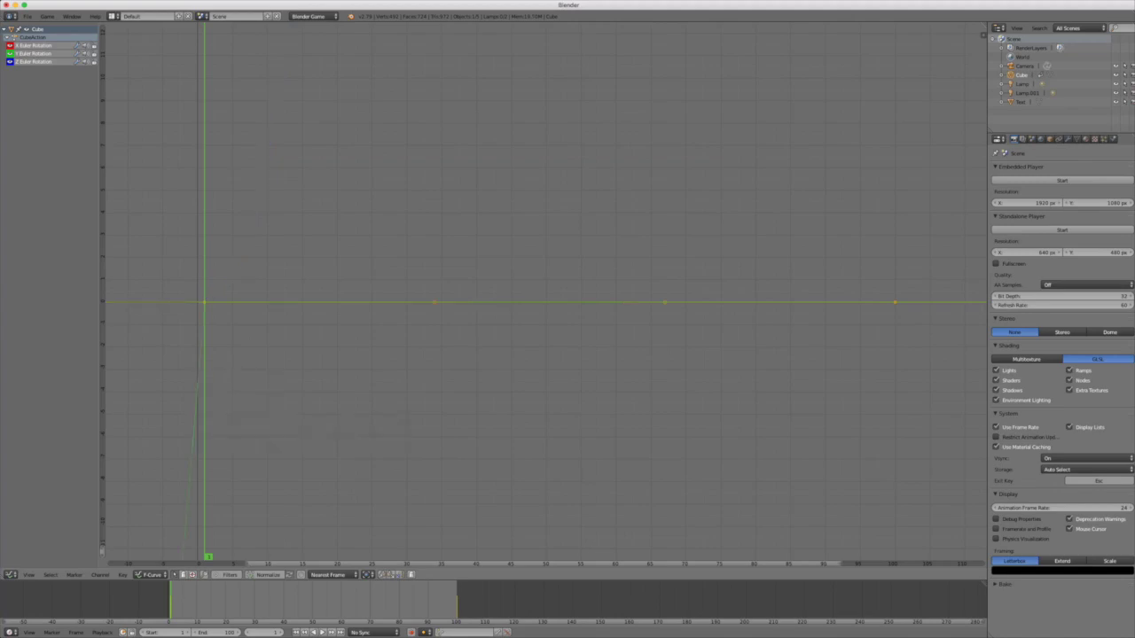
# Step: Return to the 3D View and play the animation to check that the cube rotates evenly
pyautogui.click(11, 574)
pyautogui.click(38, 561)
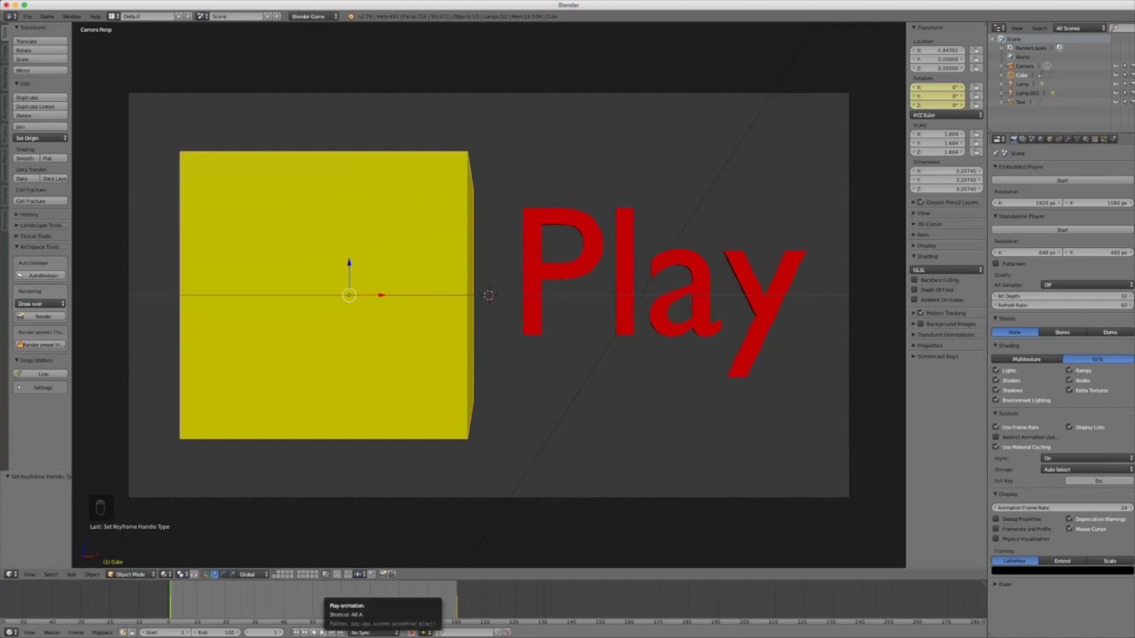
pyautogui.click(331, 631)
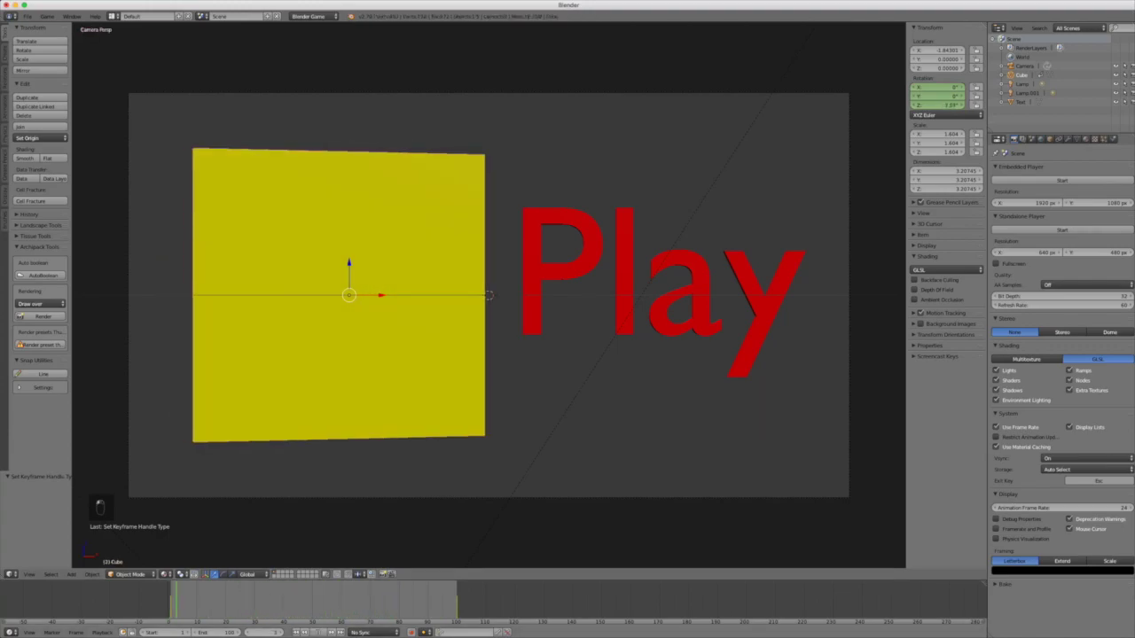
pyautogui.press('Escape')
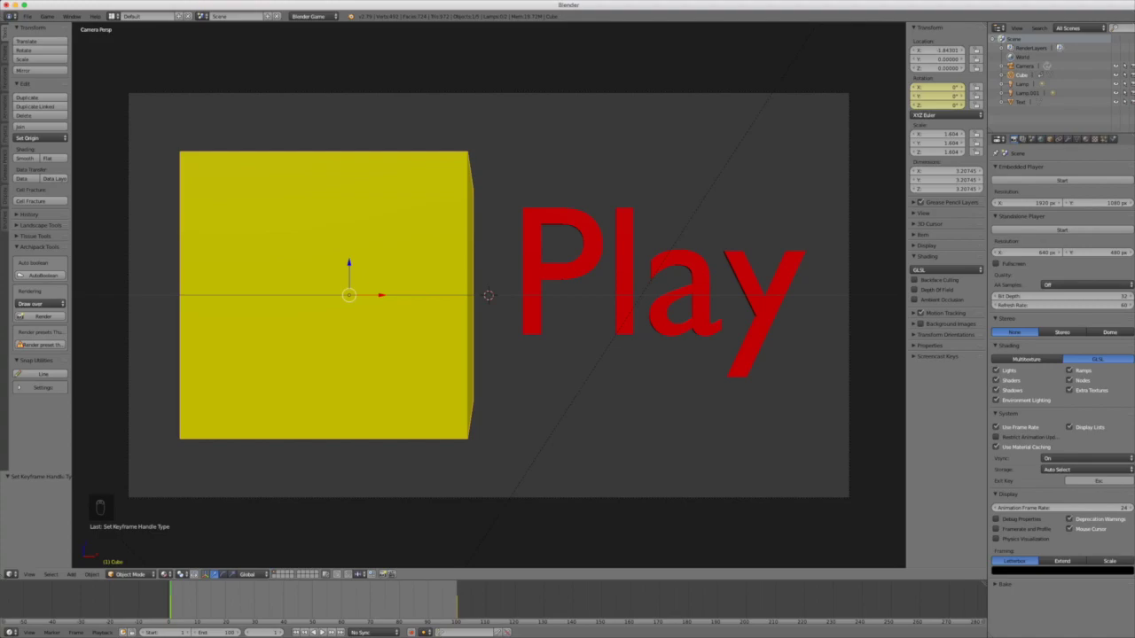
# Step: Switch to the Game Logic screen layout and show the scene through the camera
pyautogui.click(10, 575)
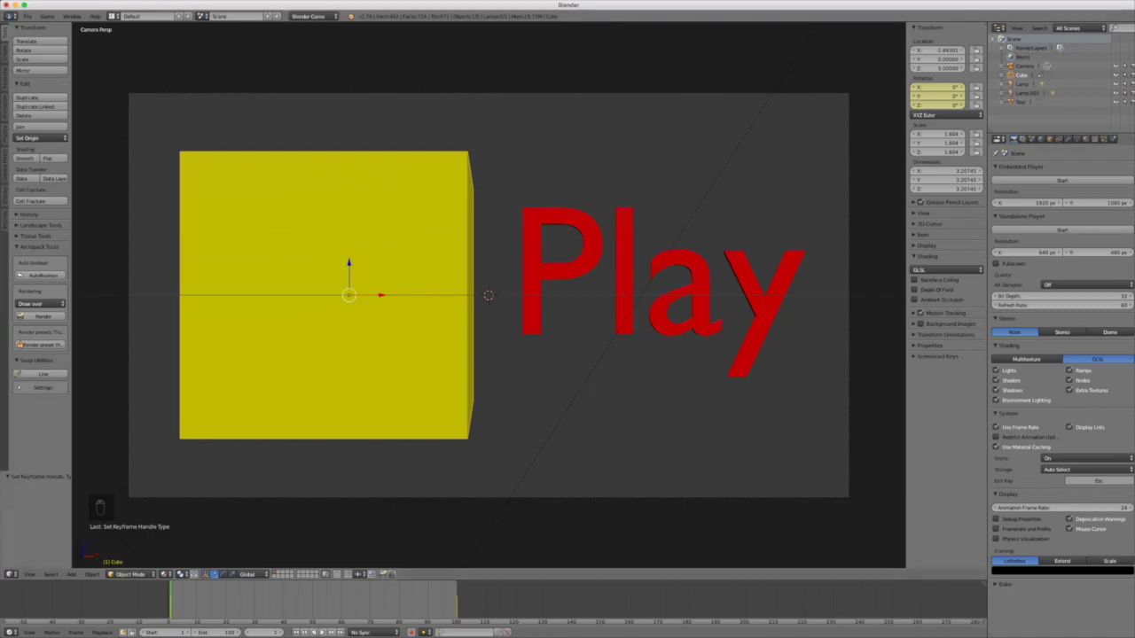
pyautogui.click(113, 16)
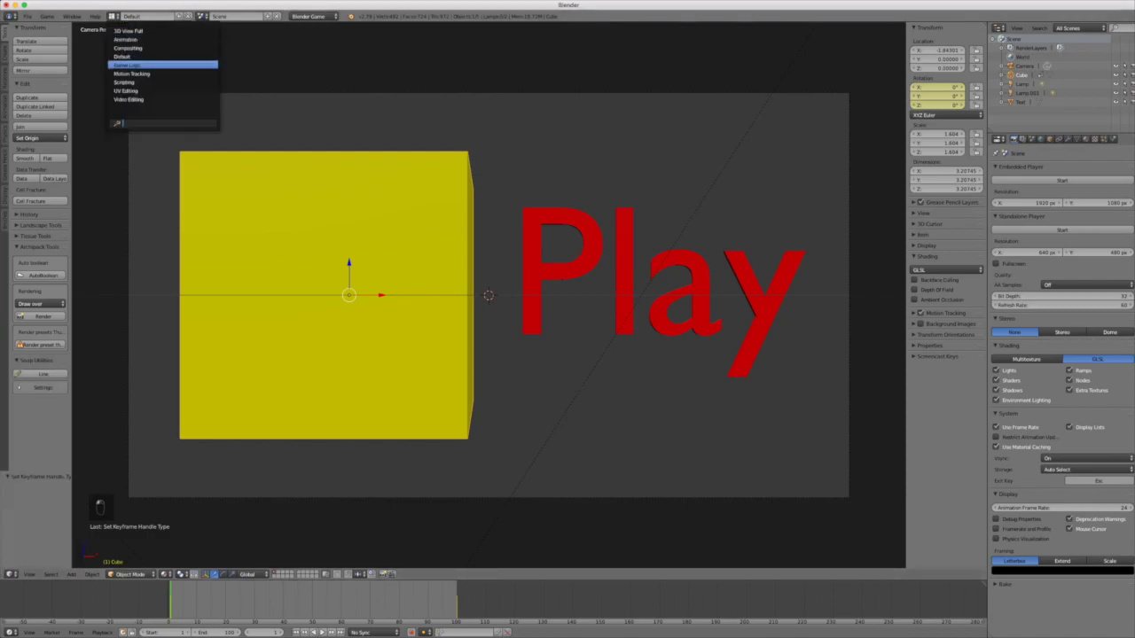
pyautogui.click(133, 64)
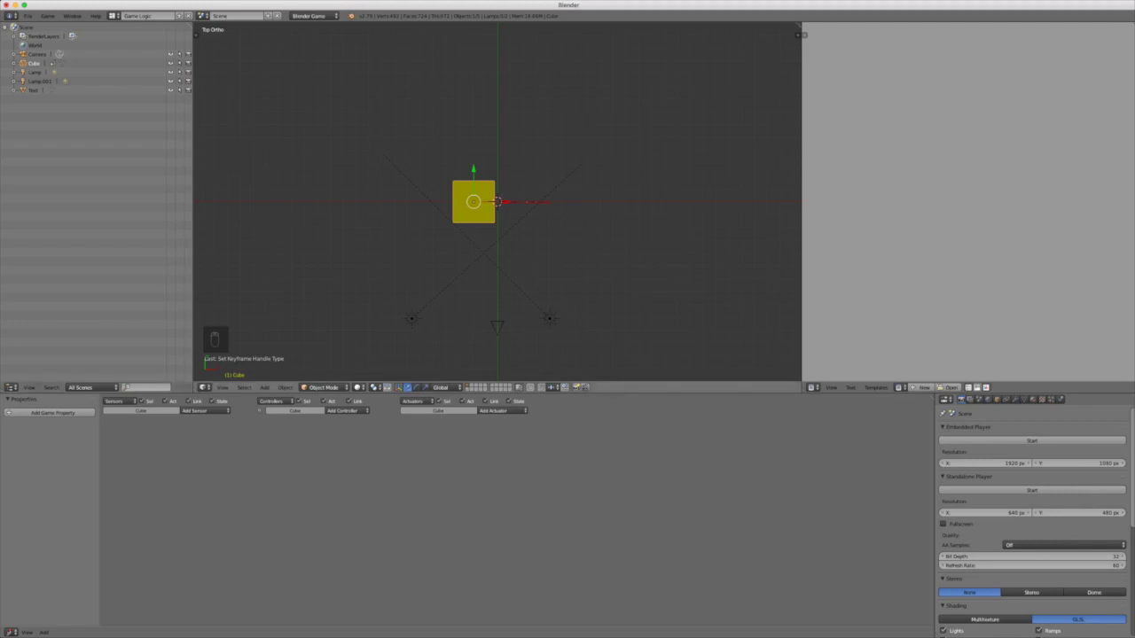
pyautogui.press('KP_0')
pyautogui.press('KP_0')
pyautogui.moveTo(532, 231); pyautogui.dragTo(735, 199, button='middle')
pyautogui.moveTo(497, 201)
pyautogui.mouseDown(button='middle')
pyautogui.moveTo(532, 213)
pyautogui.moveTo(501, 202)
pyautogui.mouseUp(button='middle')
pyautogui.press('KP_0')
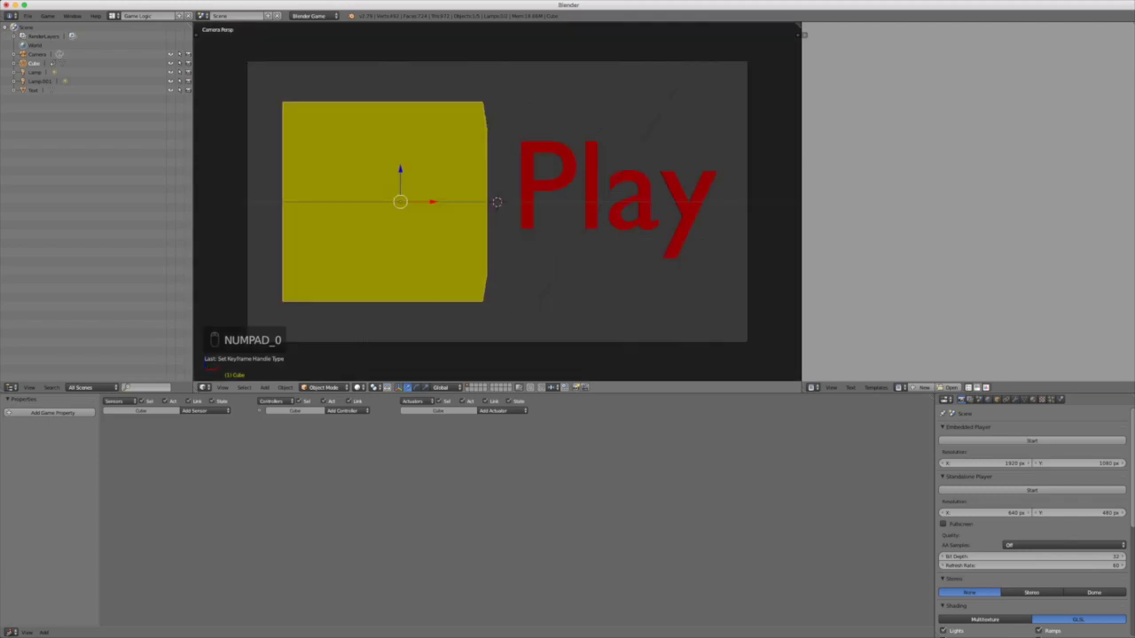
pyautogui.scroll(2, 497, 201)
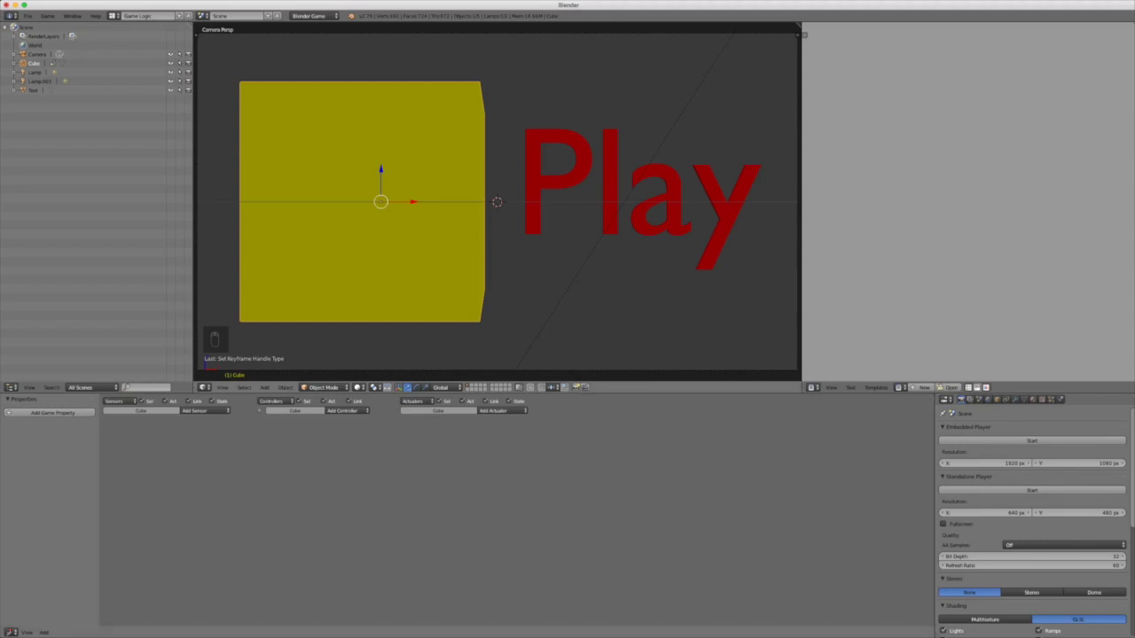
# Step: Add an Always sensor and an Action actuator to the cube, assigning CubeAction to the actuator
pyautogui.click(205, 411)
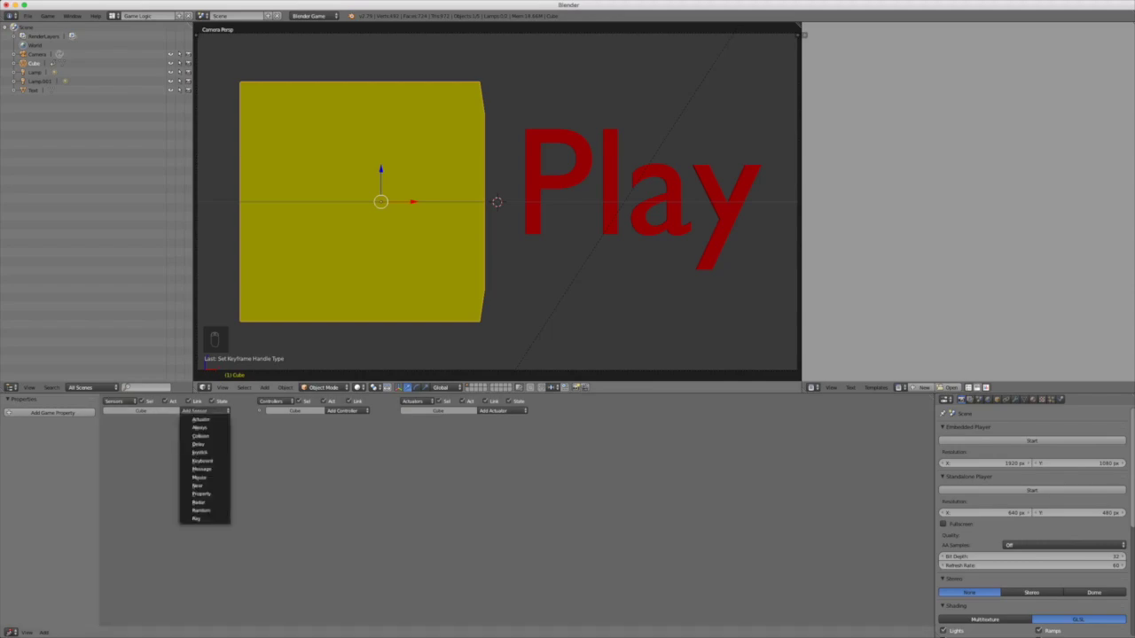
pyautogui.click(200, 427)
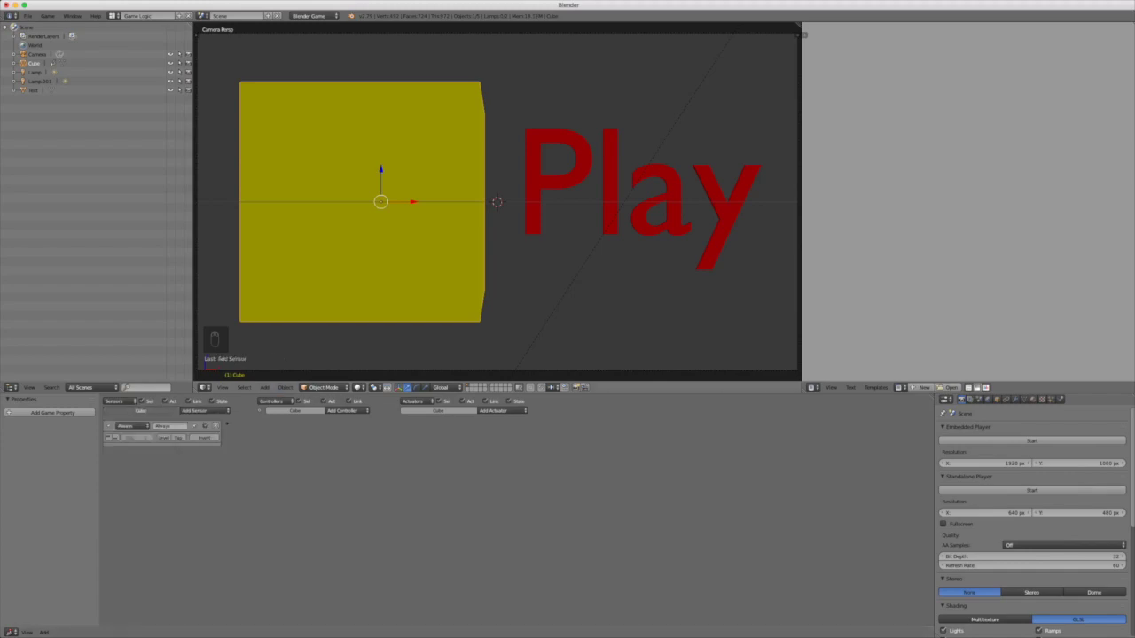
pyautogui.click(503, 410)
pyautogui.click(496, 418)
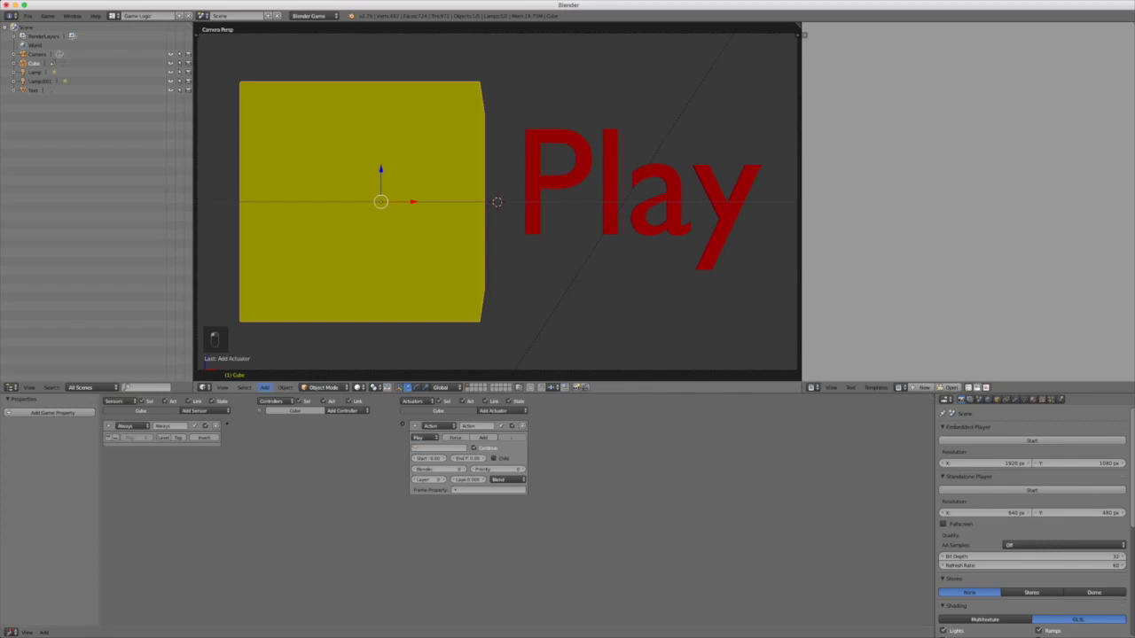
pyautogui.click(438, 448)
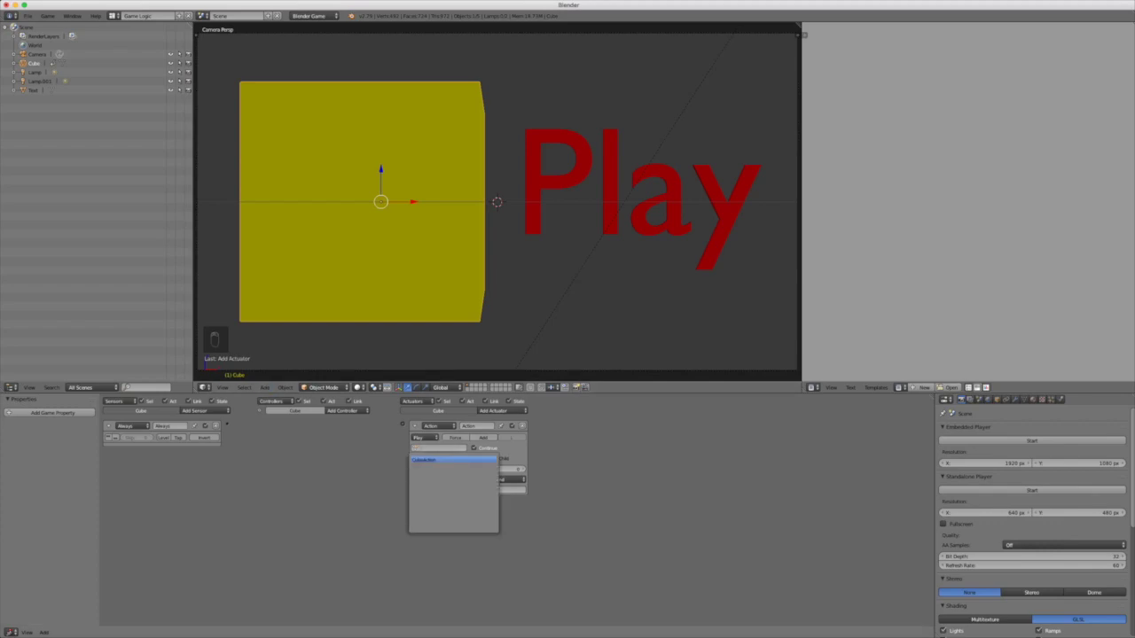
pyautogui.press('Return')
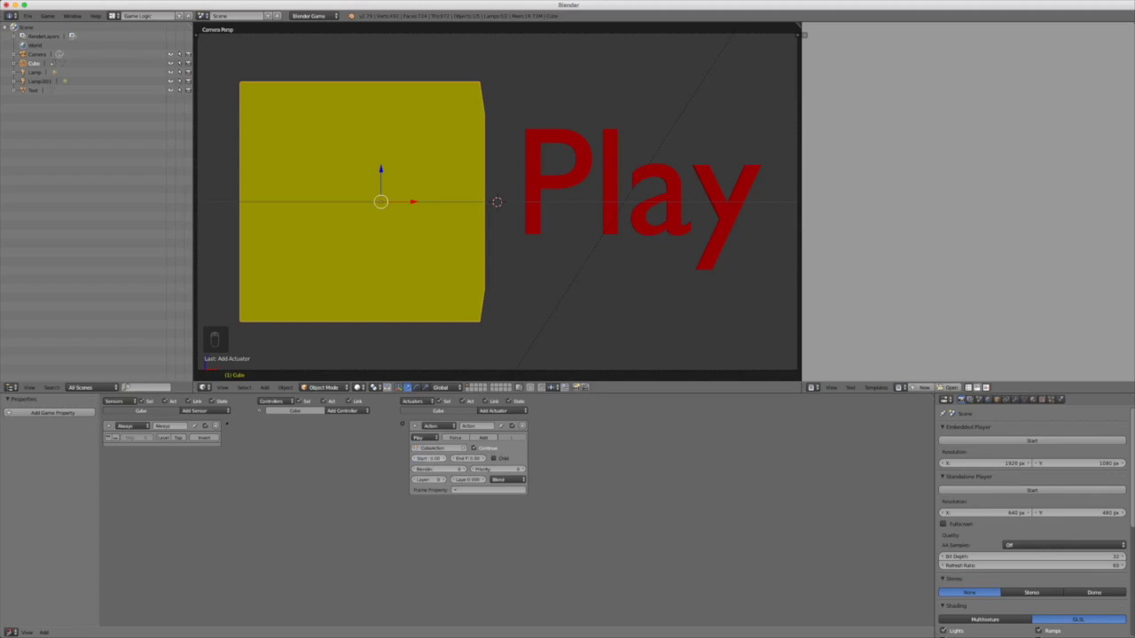
# Step: Set the Action actuator's start frame to 1 and end frame to 120, and link it to the cube's Always sensor
pyautogui.click(431, 459)
pyautogui.write('1')
pyautogui.press('Return')
pyautogui.click(458, 458)
pyautogui.write('120')
pyautogui.press('Return')
pyautogui.moveTo(401, 425); pyautogui.dragTo(227, 424)
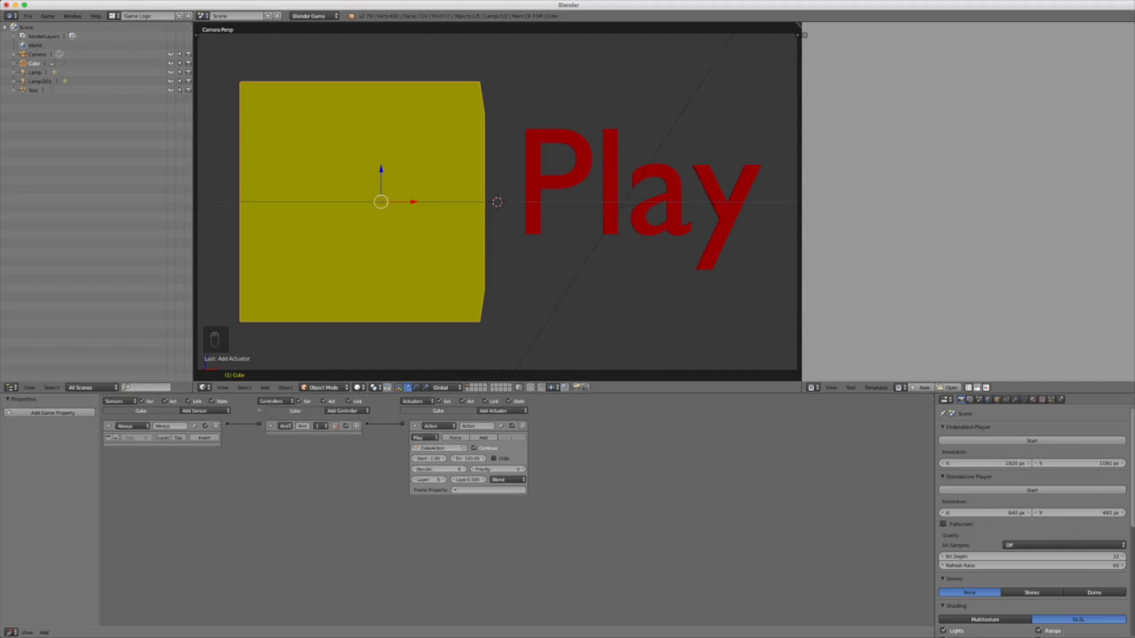
# Step: Run the game, change the 3D view's shading so the object materials display, and run the game again
pyautogui.press('p')
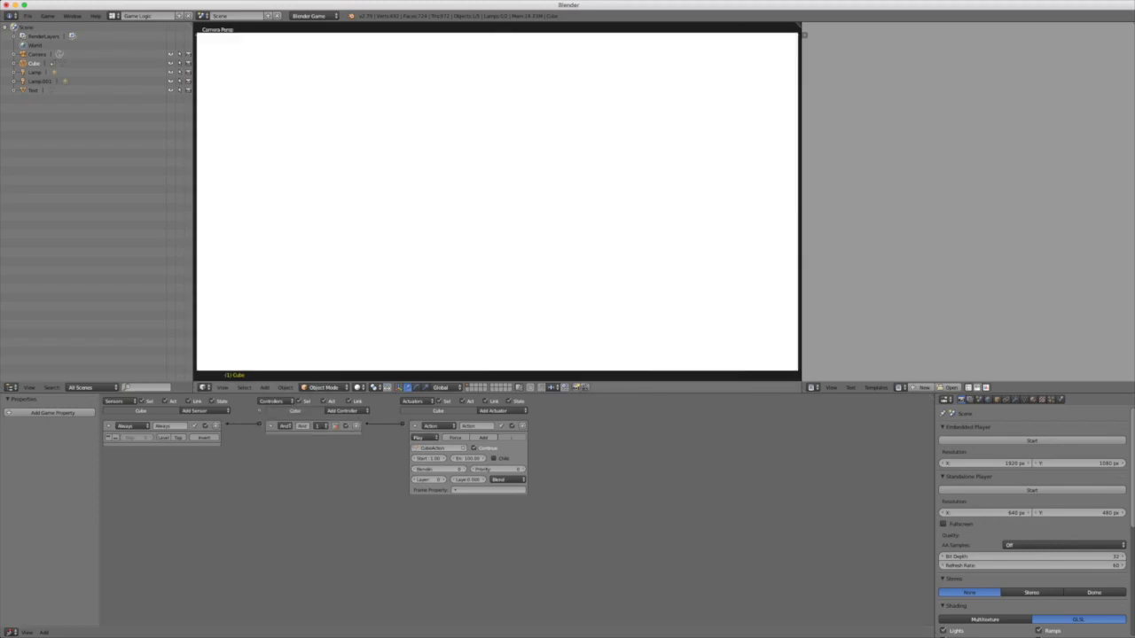
pyautogui.press('Escape')
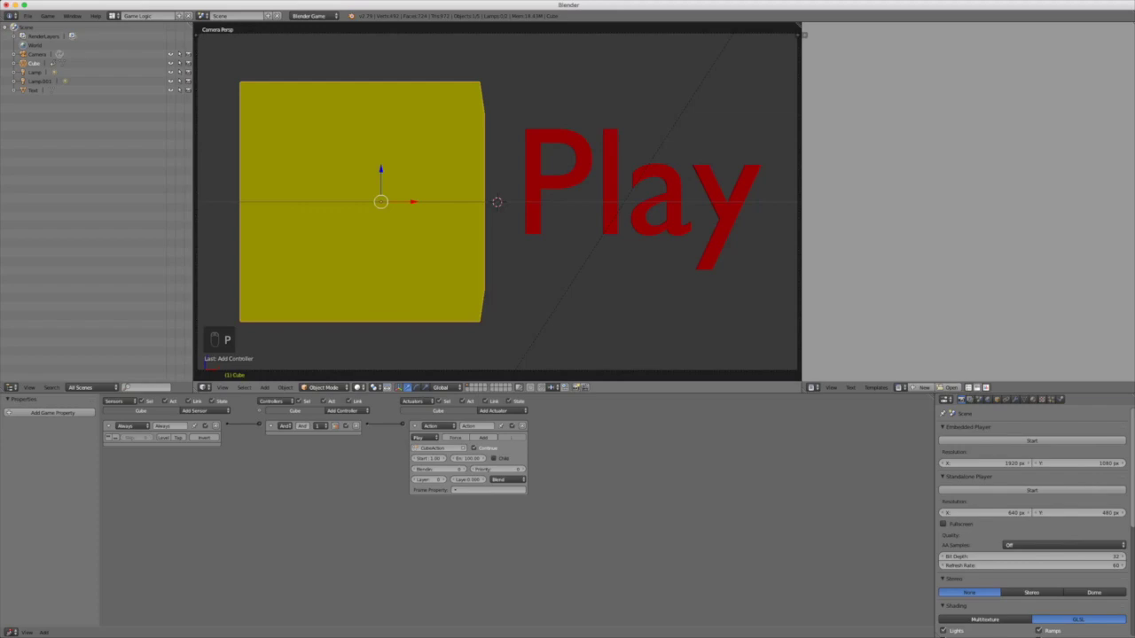
pyautogui.click(357, 387)
pyautogui.click(384, 343)
pyautogui.press('p')
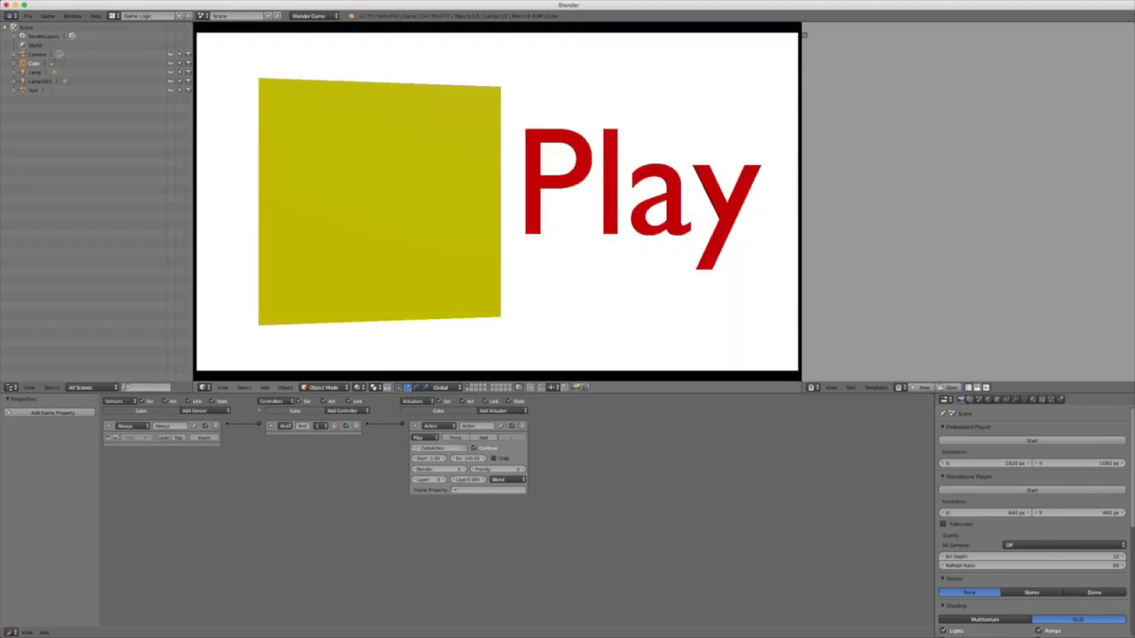
pyautogui.press('Escape')
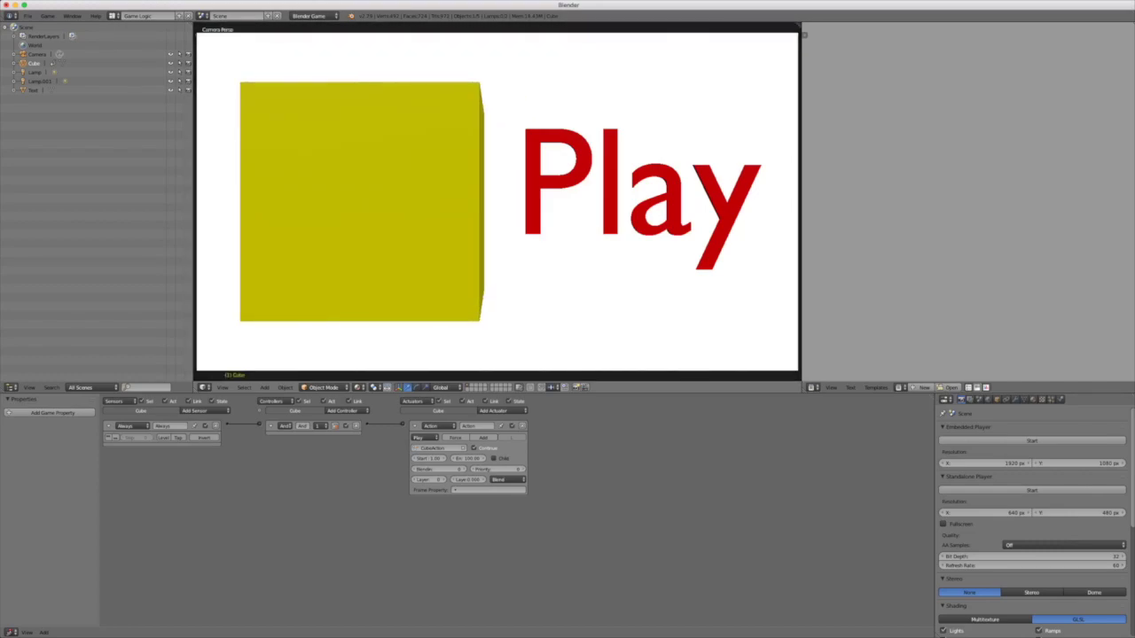
pyautogui.press('Escape')
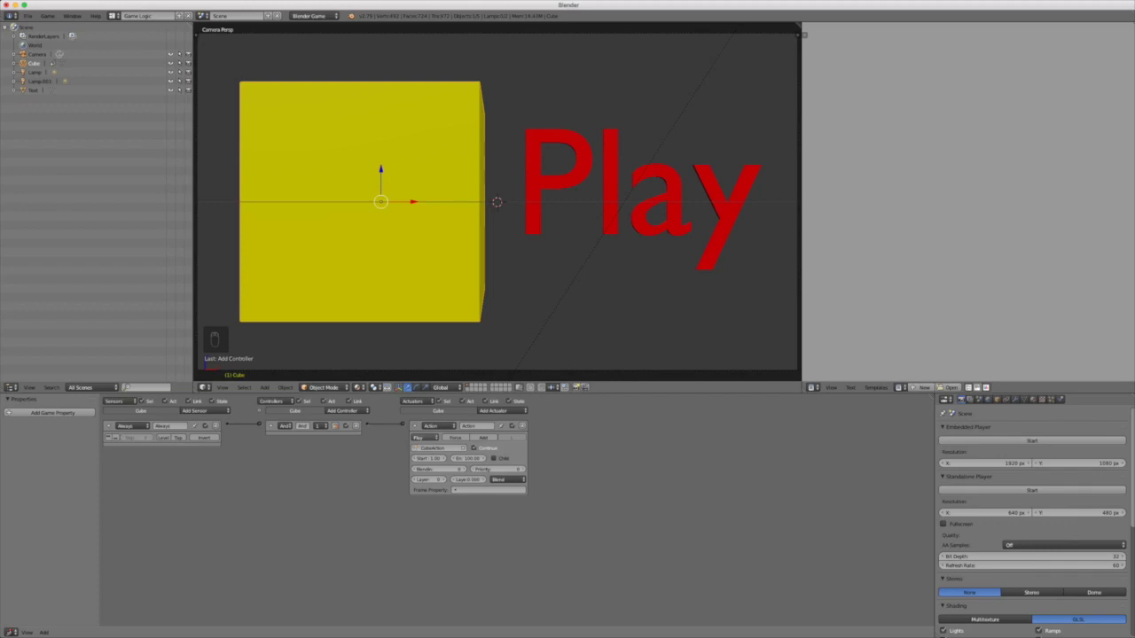
# Step: Set the cube's Action actuator to Loop End play mode and run the game to check that the rotation repeats
pyautogui.click(424, 437)
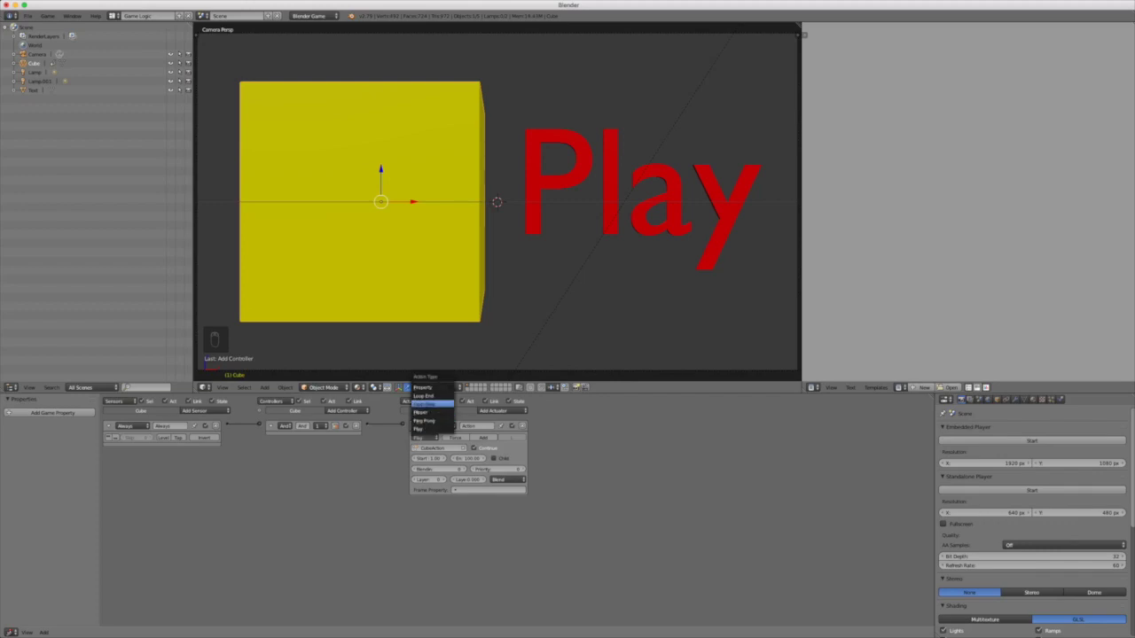
pyautogui.click(432, 399)
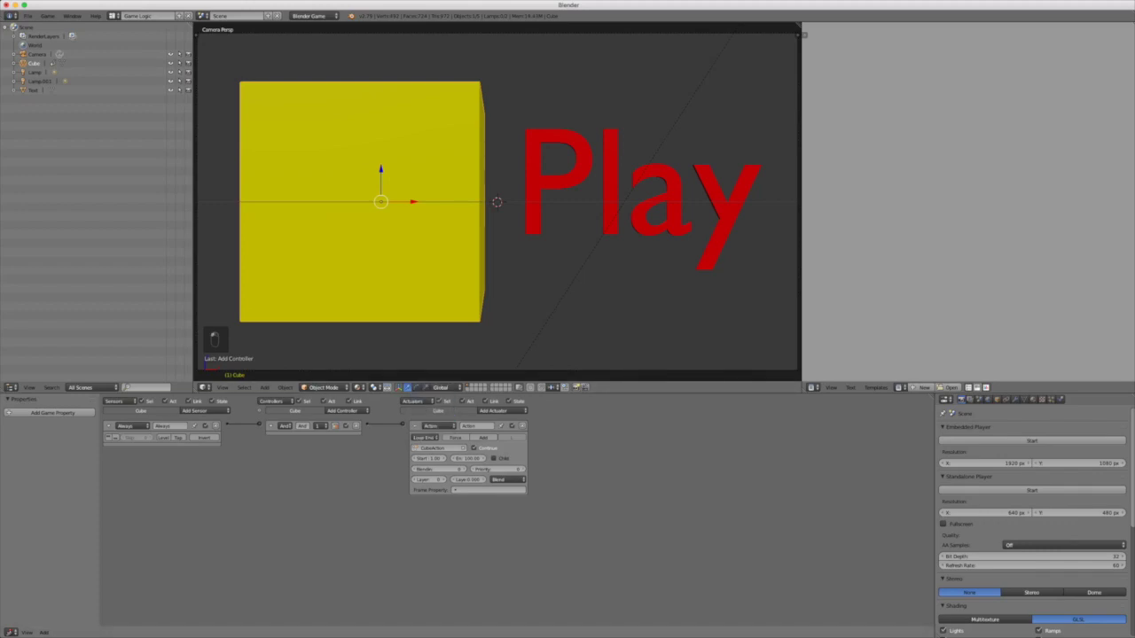
pyautogui.press('p')
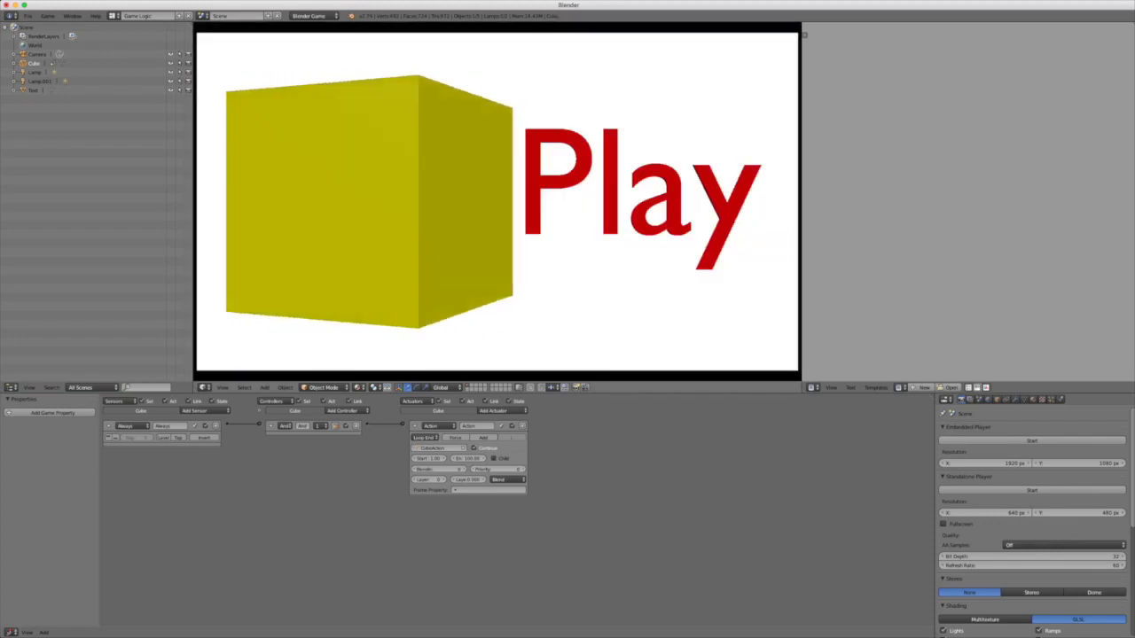
pyautogui.press('Escape')
pyautogui.press('p')
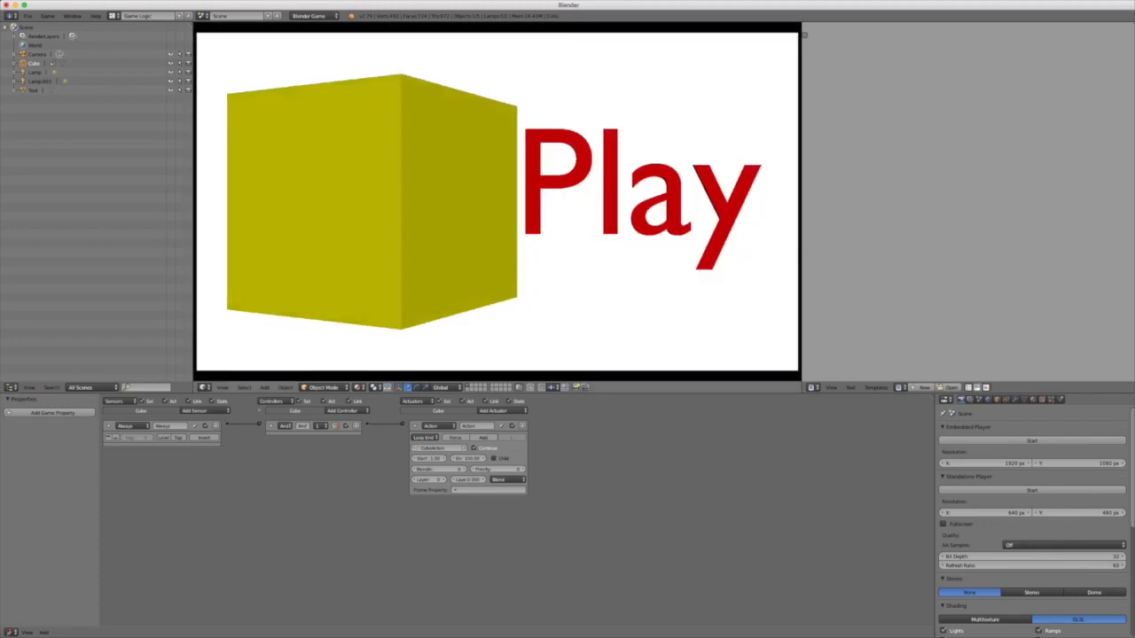
pyautogui.press('Escape')
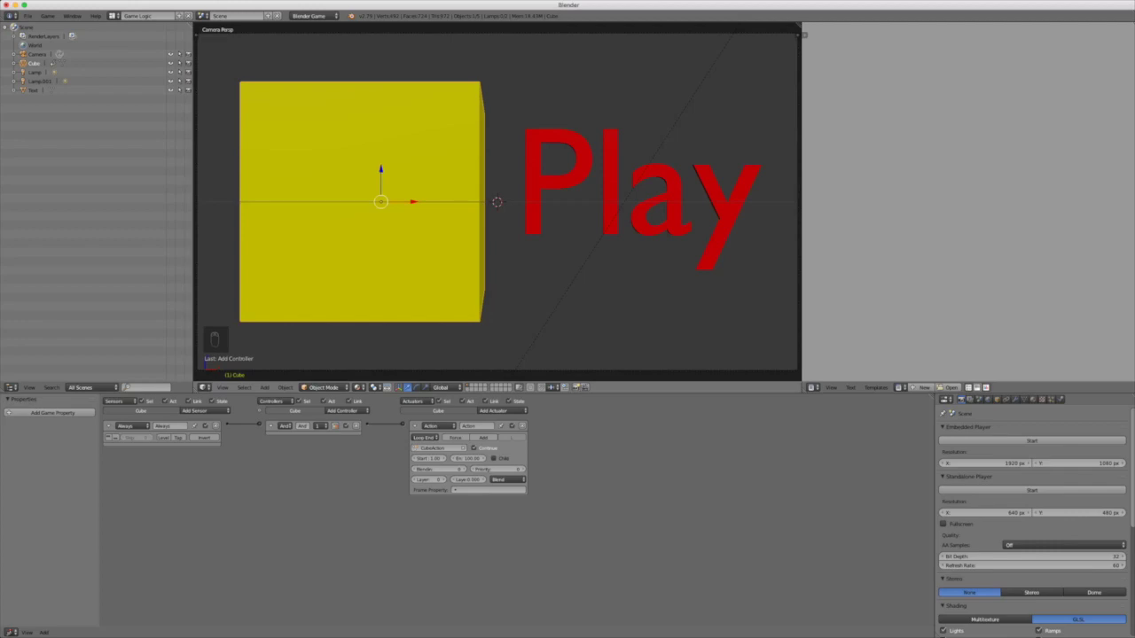
pyautogui.press('p')
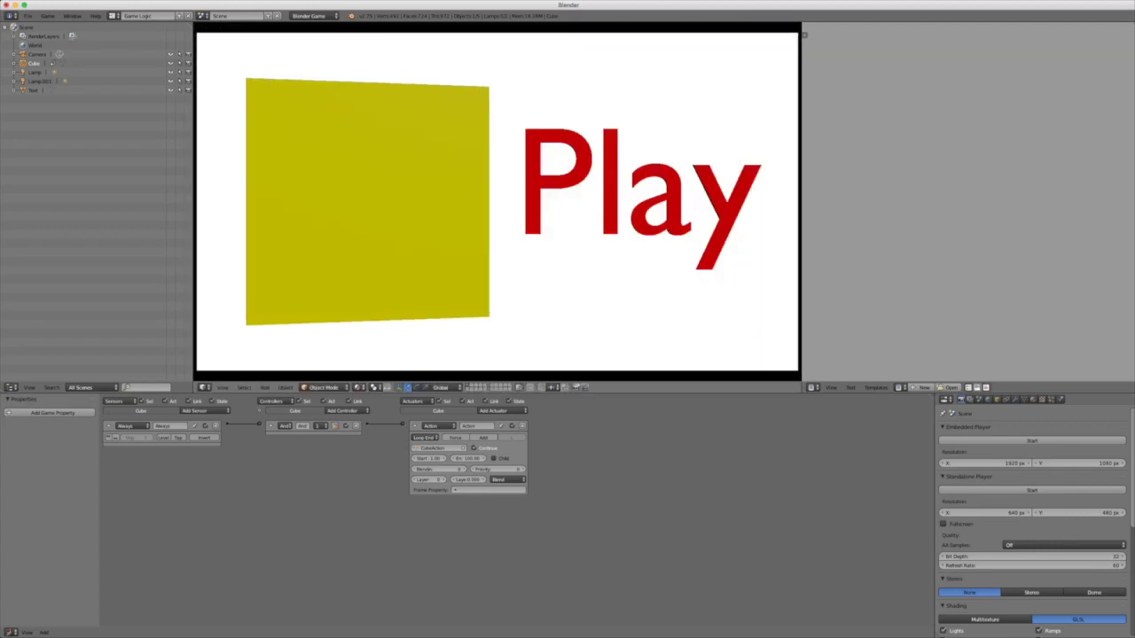
pyautogui.press('Escape')
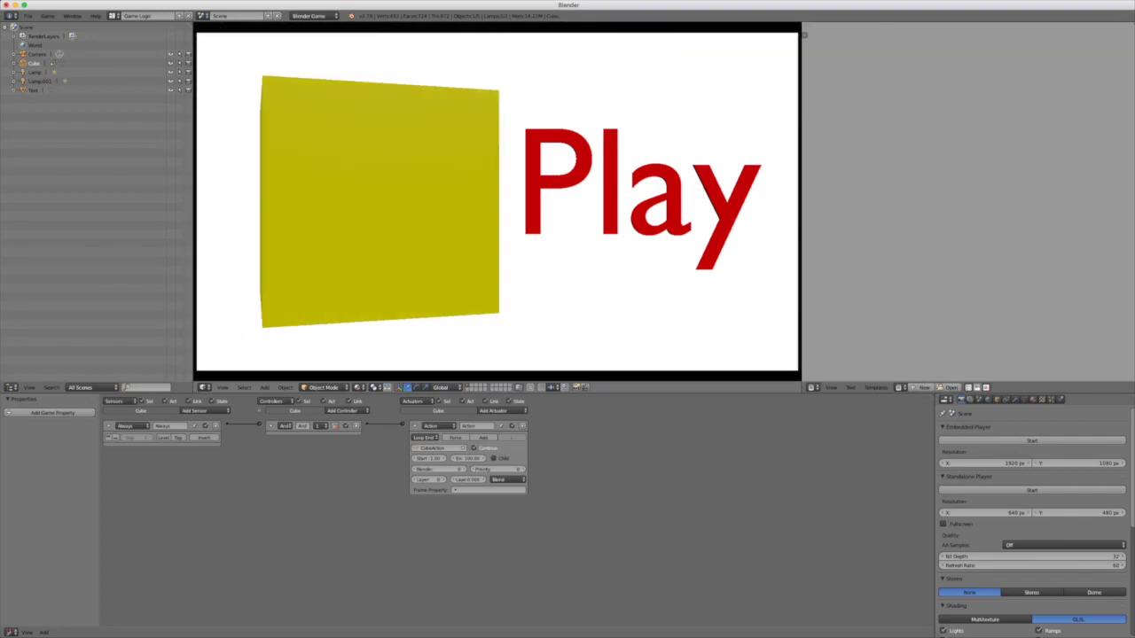
pyautogui.press('Escape')
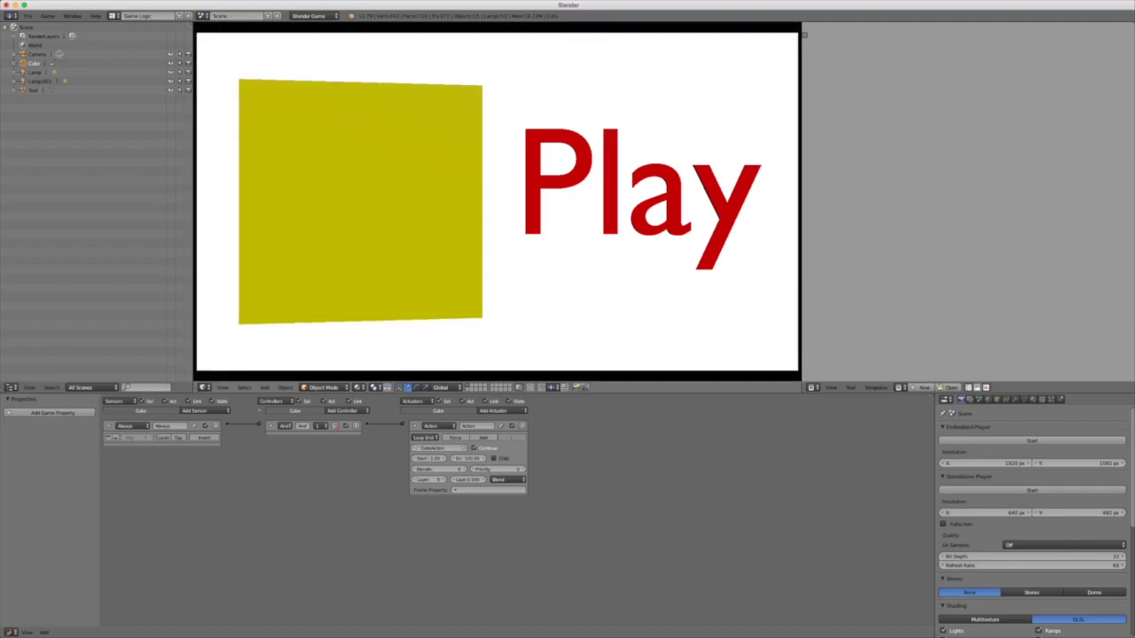
pyautogui.press('p')
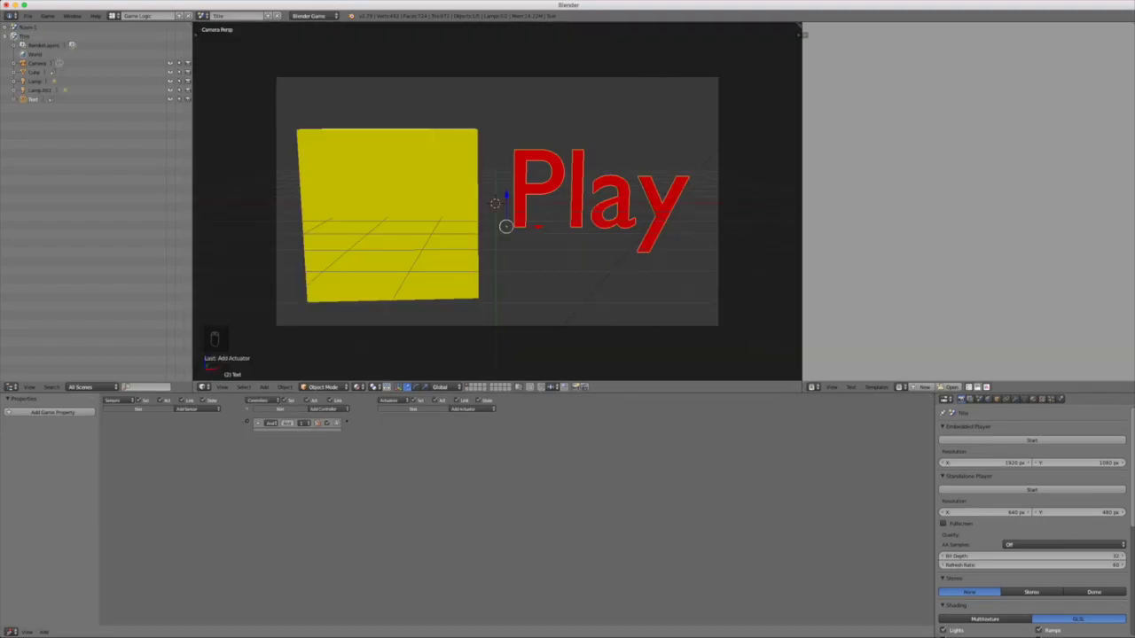
# Step: Remove the And controller from the Play text
pyautogui.click(337, 423)
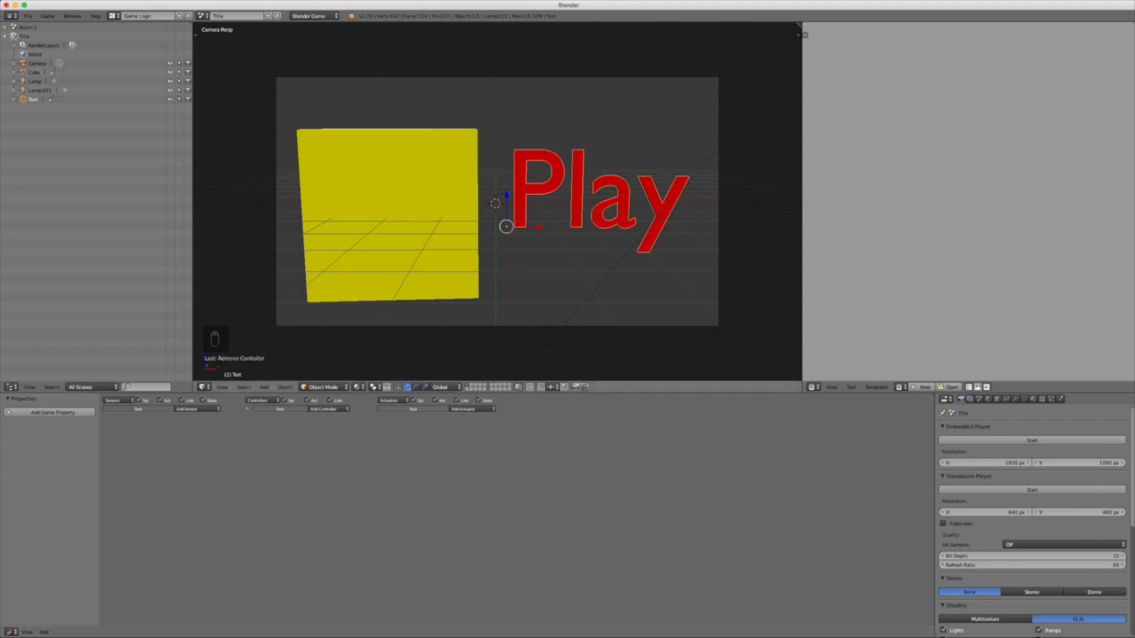
# Step: Look at the Room 1 scene and return to the Title scene to compare the two
pyautogui.click(204, 16)
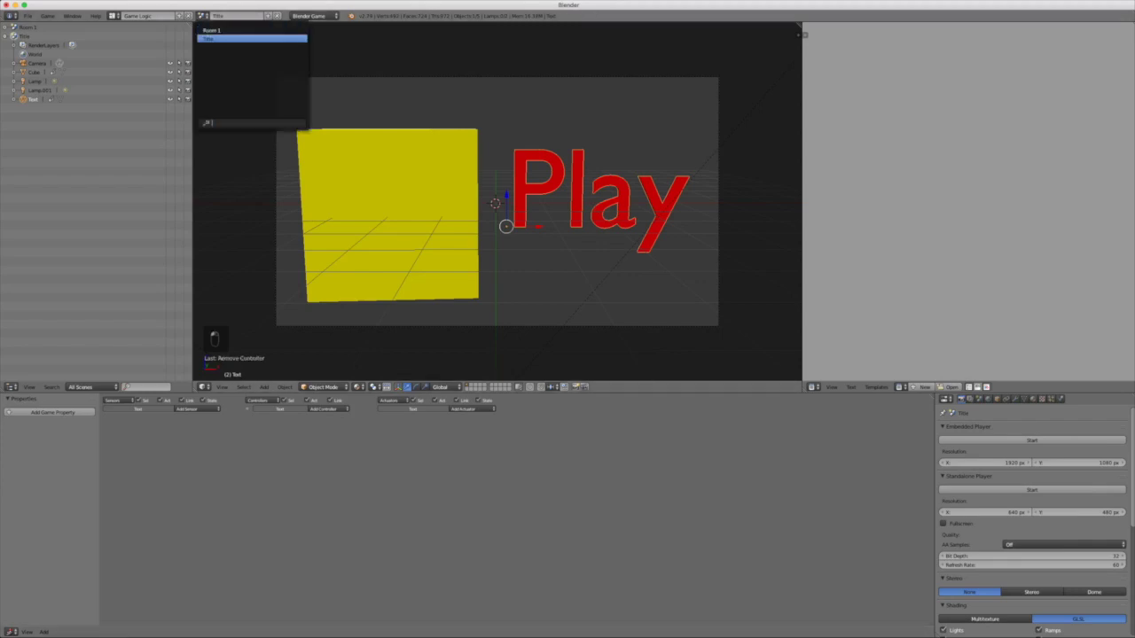
pyautogui.click(253, 30)
pyautogui.click(204, 16)
pyautogui.click(253, 39)
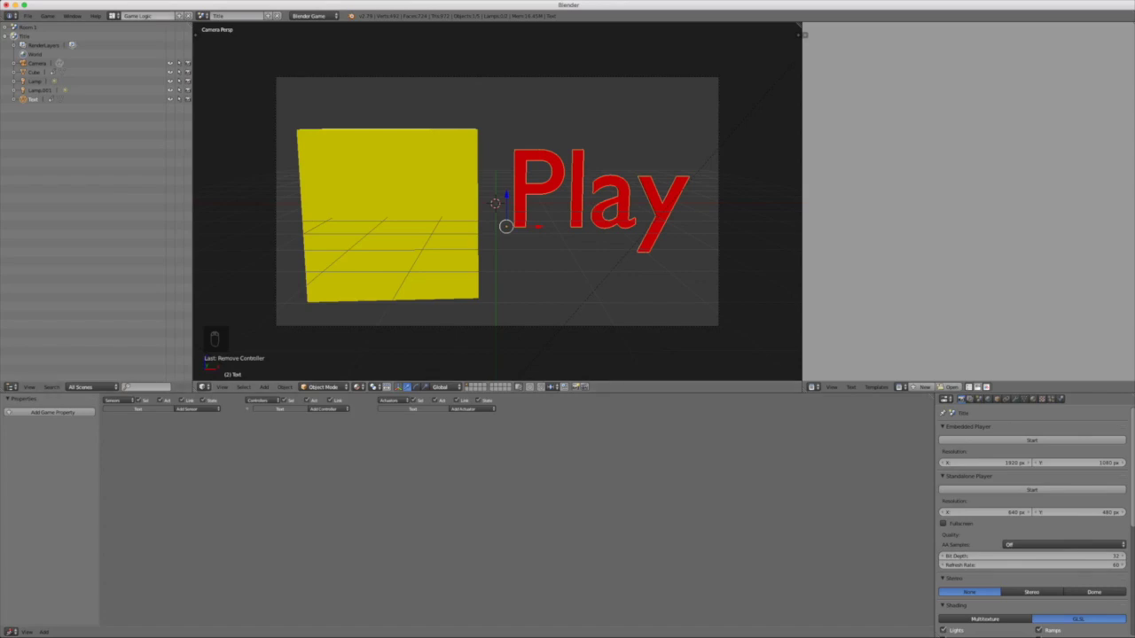
pyautogui.click(204, 16)
pyautogui.click(253, 30)
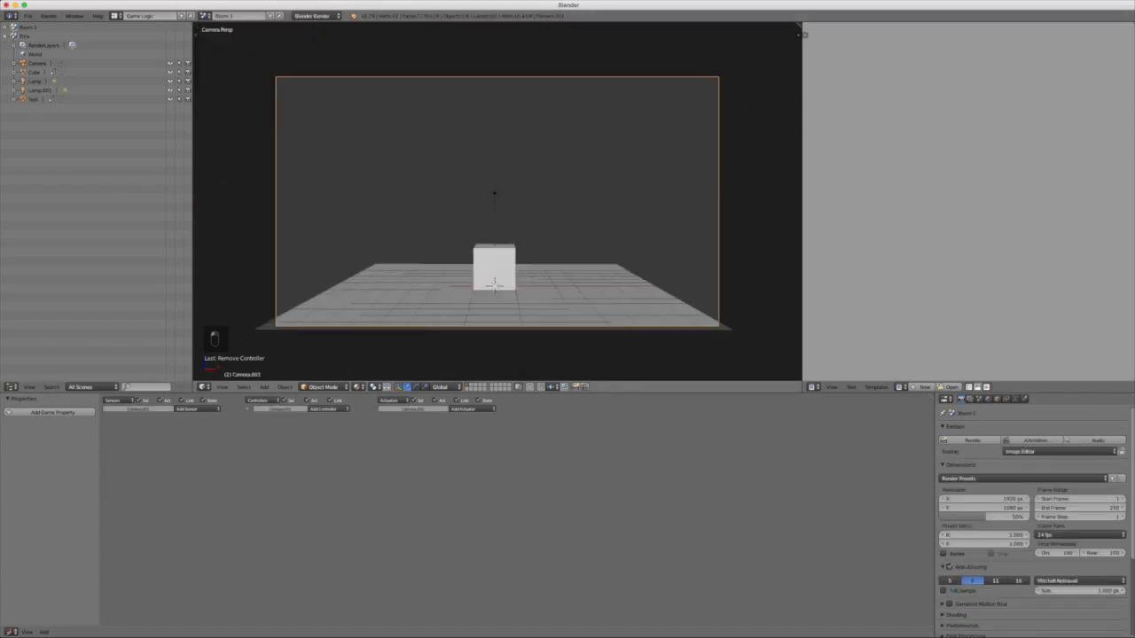
pyautogui.click(204, 16)
pyautogui.click(252, 39)
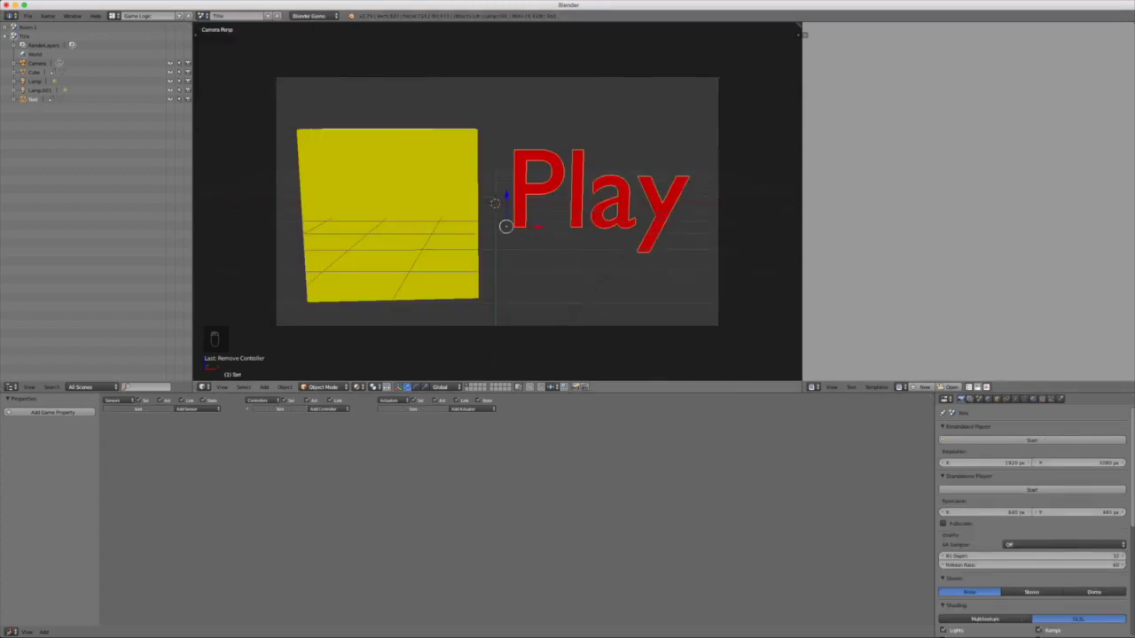
# Step: Select the Play text and add two Mouse sensors to it
pyautogui.press('a')
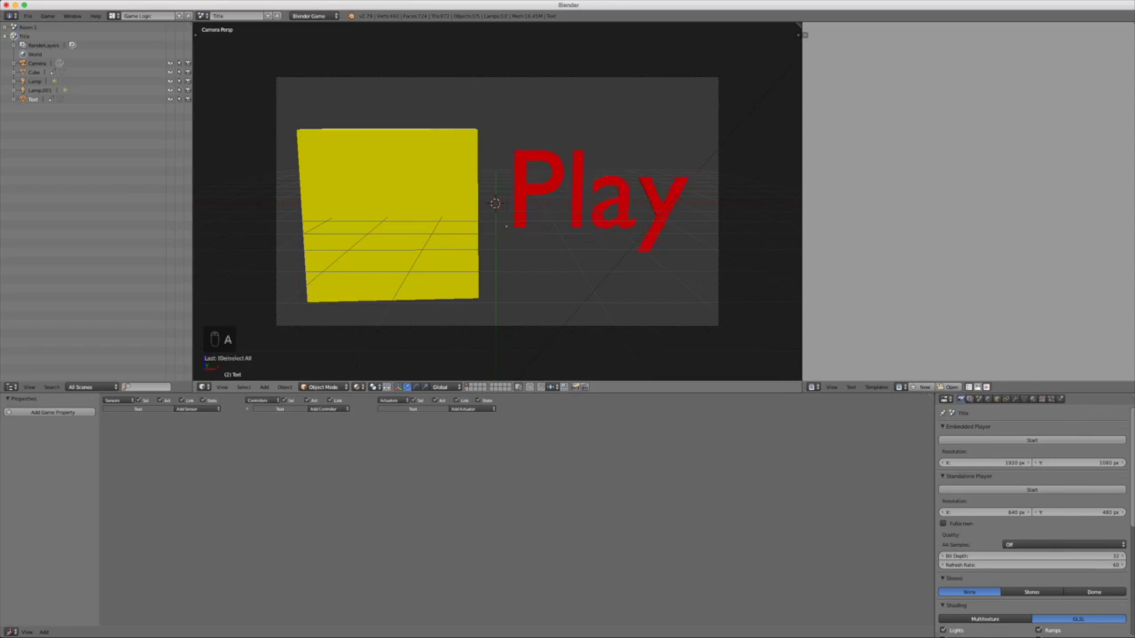
pyautogui.rightClick(578, 197)
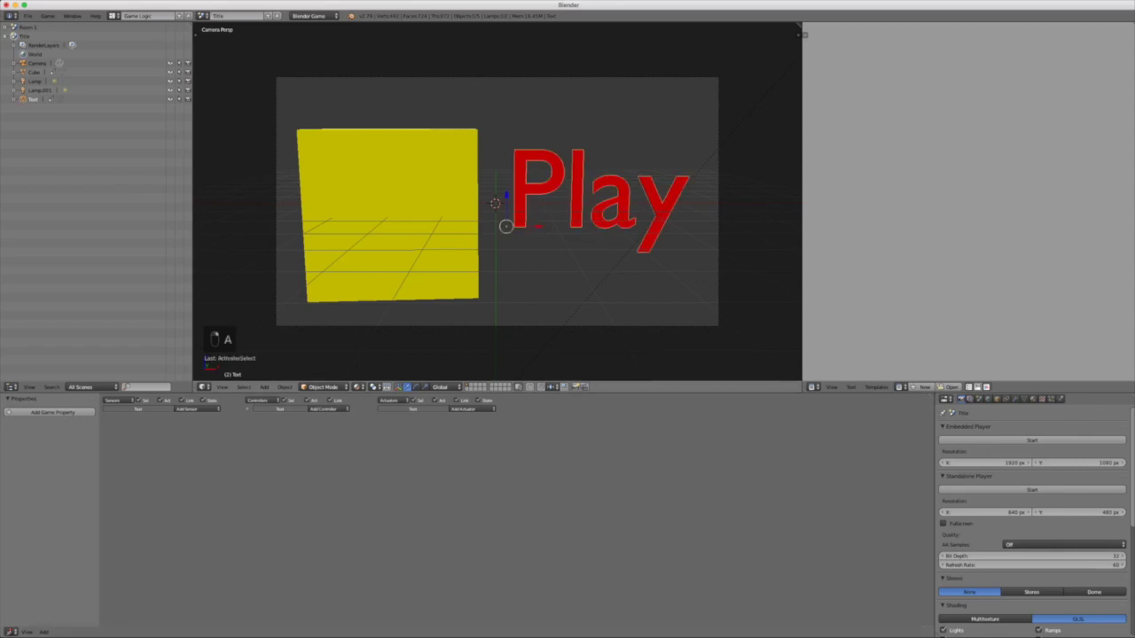
pyautogui.click(197, 409)
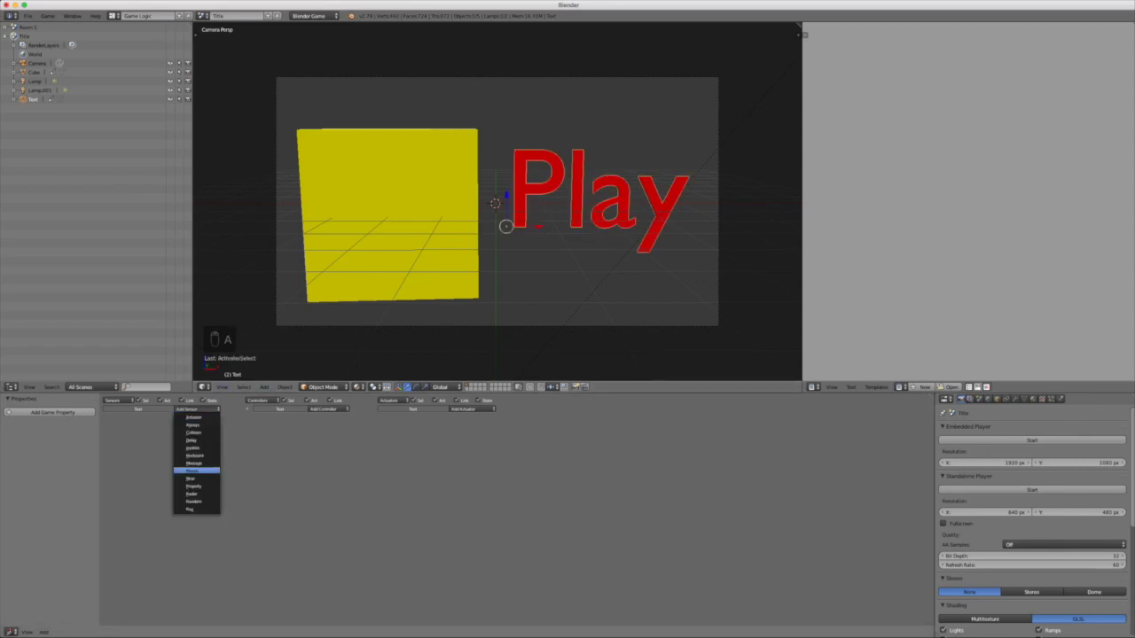
pyautogui.click(191, 471)
pyautogui.click(197, 409)
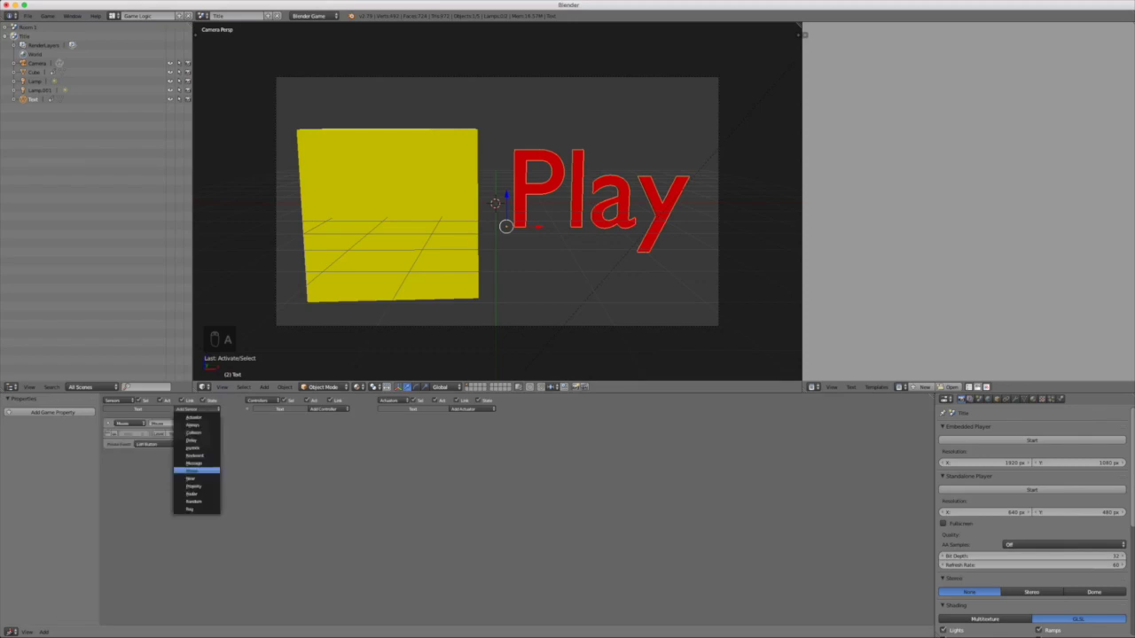
pyautogui.click(192, 471)
# Step: Add a Scene actuator in Set Scene mode to the Play text and link the first Mouse sensor to it
pyautogui.click(472, 409)
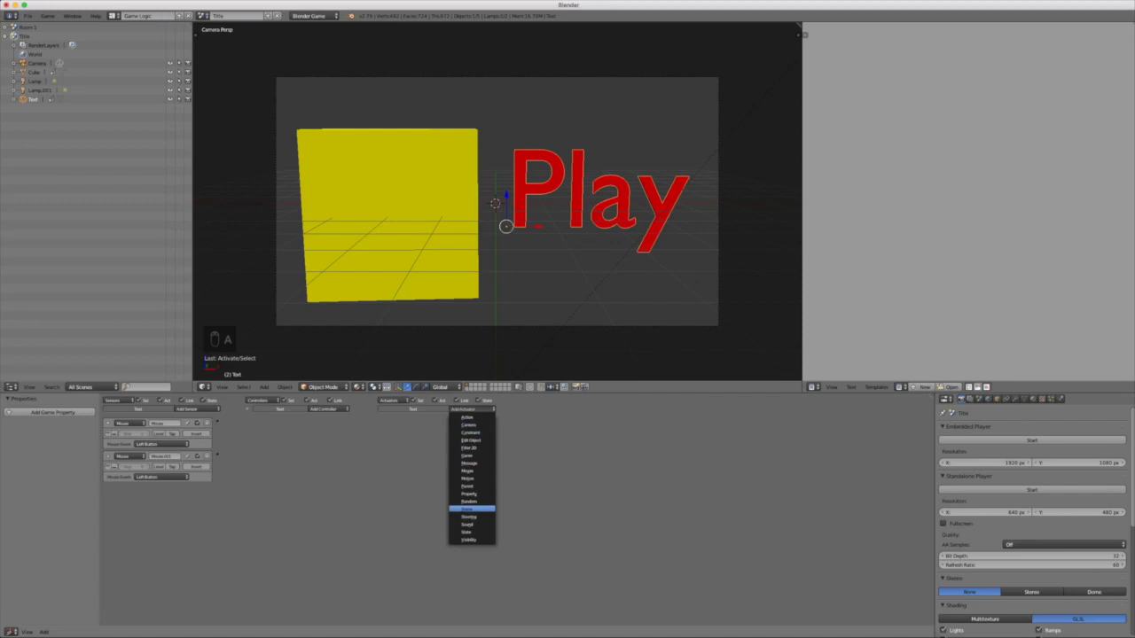
pyautogui.click(470, 509)
pyautogui.click(461, 433)
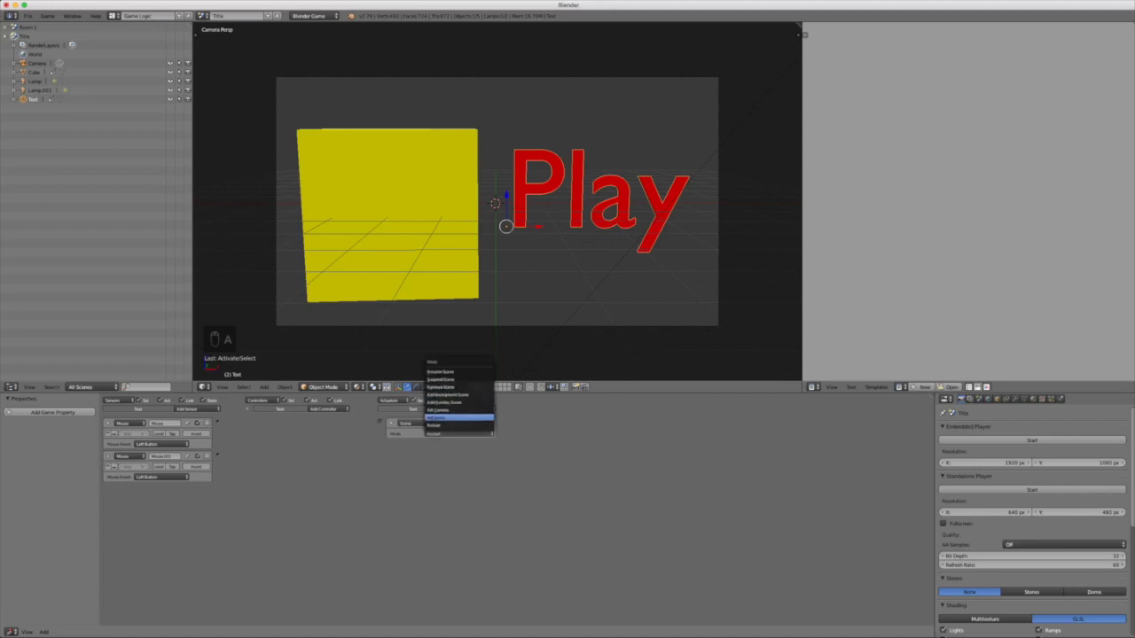
pyautogui.click(458, 416)
pyautogui.moveTo(217, 422); pyautogui.dragTo(379, 422)
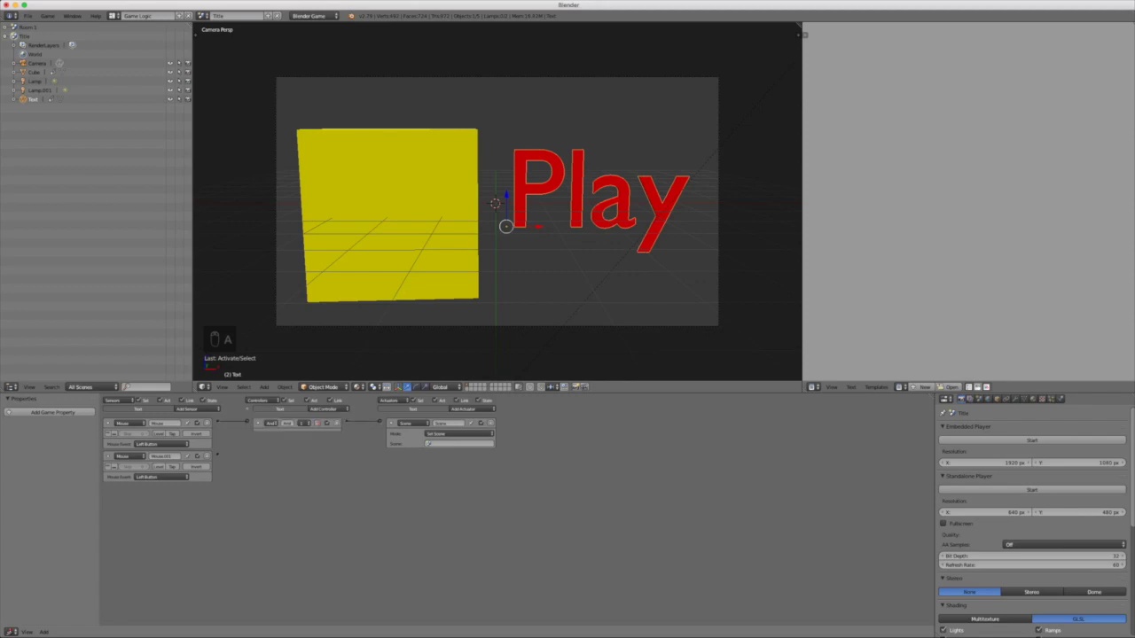
# Step: Set the second Mouse sensor's event to Mouse Over and link it to the existing And controller
pyautogui.click(162, 477)
pyautogui.click(161, 477)
pyautogui.click(148, 422)
pyautogui.moveTo(218, 454); pyautogui.dragTo(248, 423)
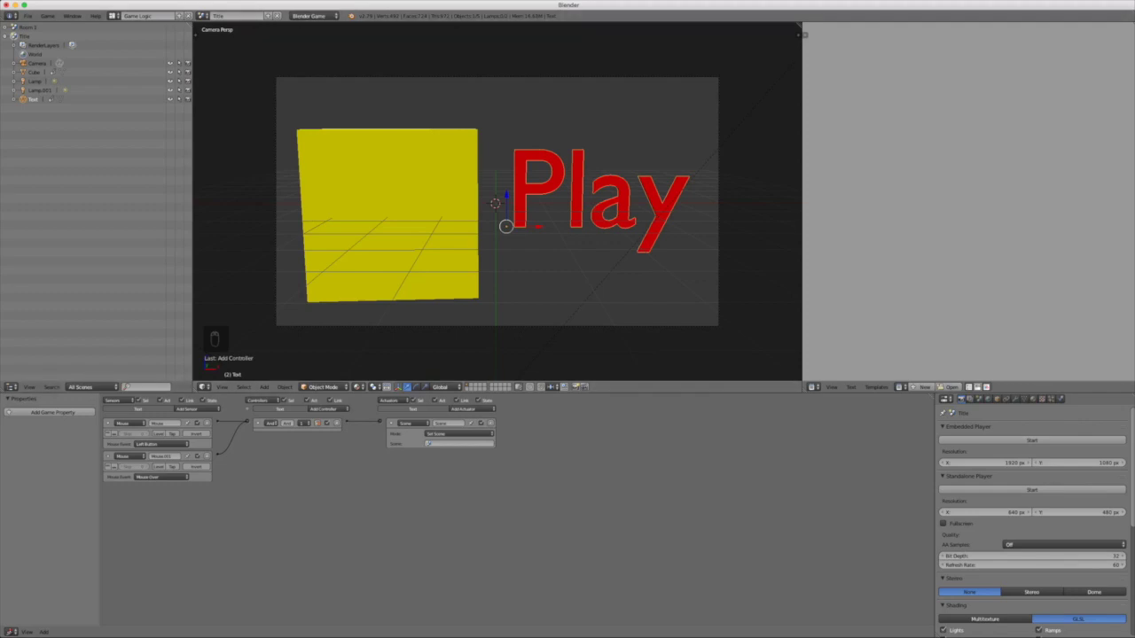
# Step: Switch to the Room 1 scene and examine its plane, cube and camera from outside the camera view
pyautogui.click(268, 16)
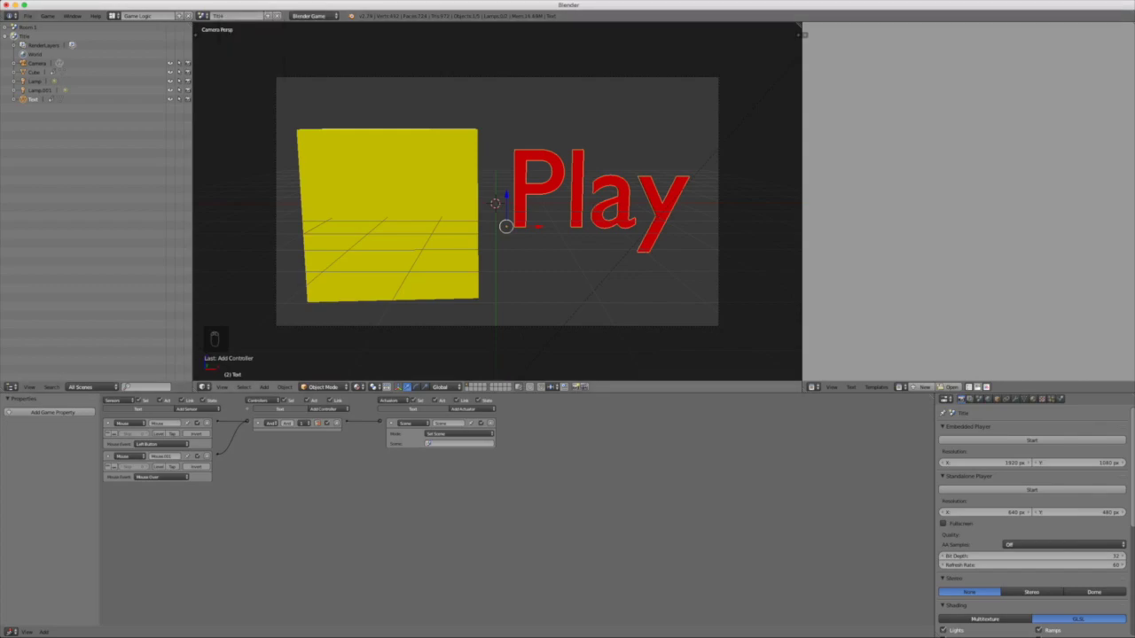
pyautogui.click(203, 16)
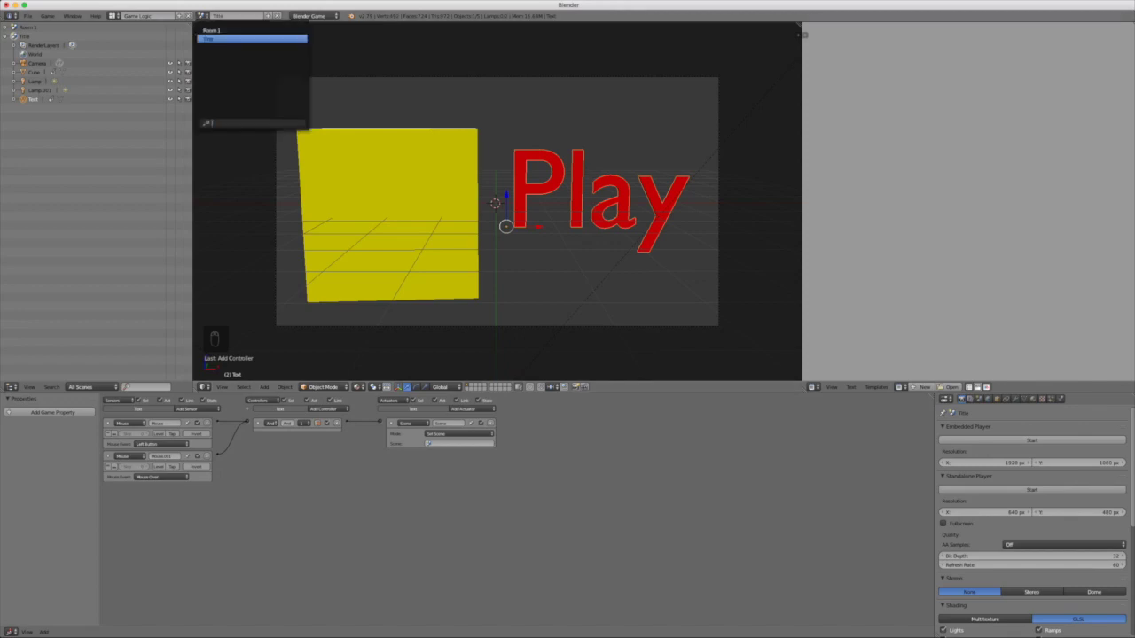
pyautogui.click(230, 30)
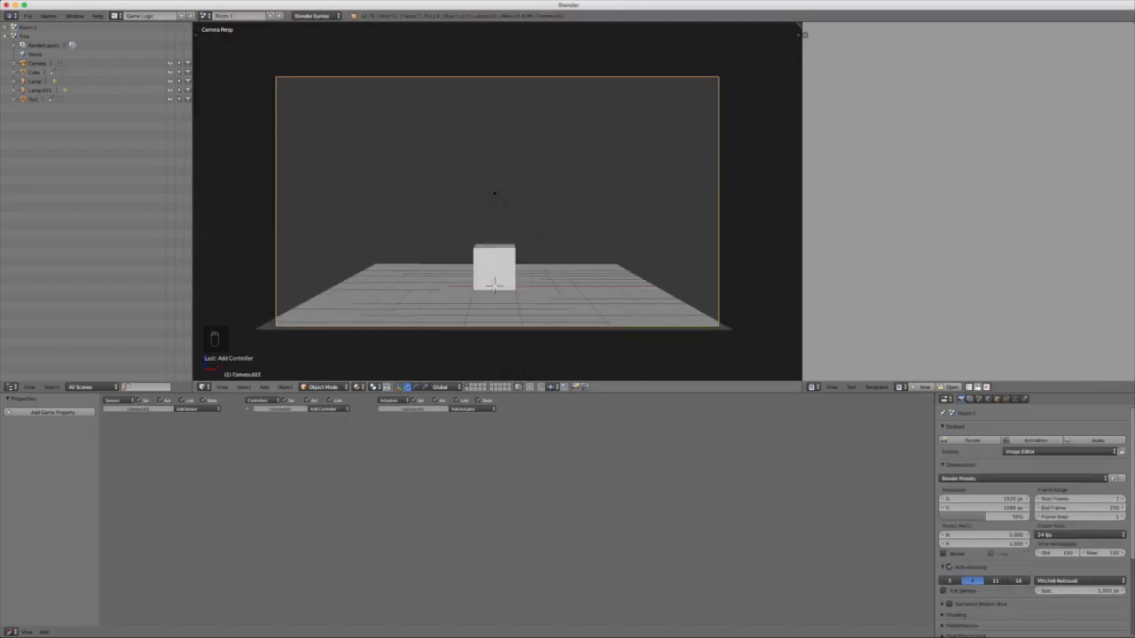
pyautogui.moveTo(496, 204)
pyautogui.mouseDown(button='middle')
pyautogui.moveTo(452, 232)
pyautogui.moveTo(488, 218)
pyautogui.mouseUp(button='middle')
pyautogui.scroll(-3, 453, 233)
pyautogui.scroll(4, 496, 230)
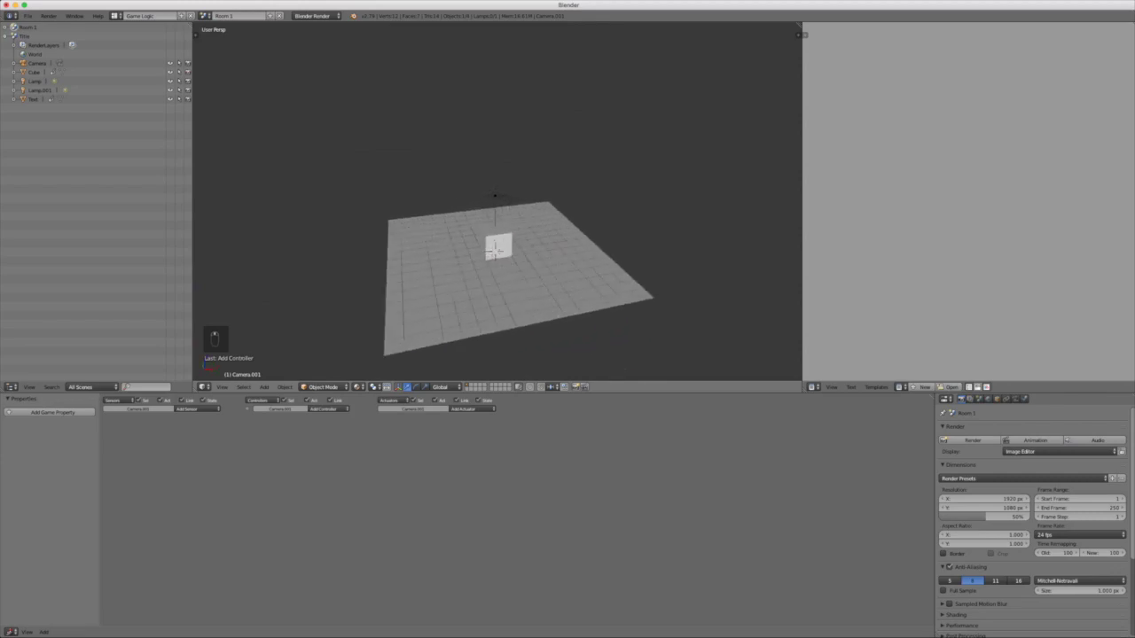
pyautogui.scroll(-5, 496, 248)
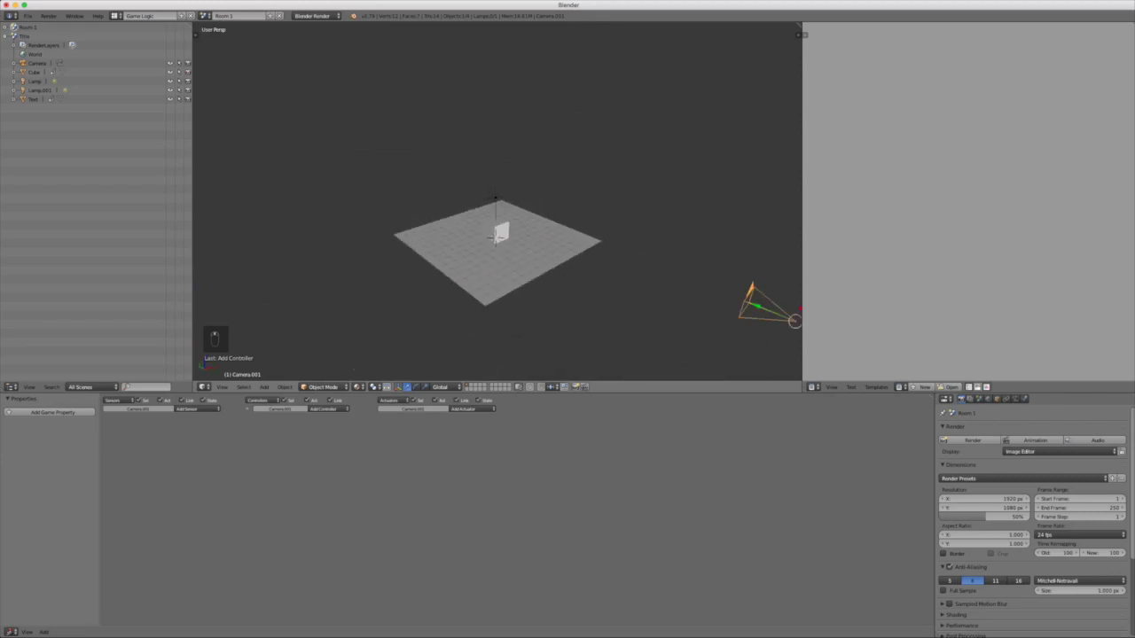
# Step: Try hiding all objects in the Room 1 scene and undo the hiding
pyautogui.press('a')
pyautogui.press('a')
pyautogui.press('a')
pyautogui.press('h')
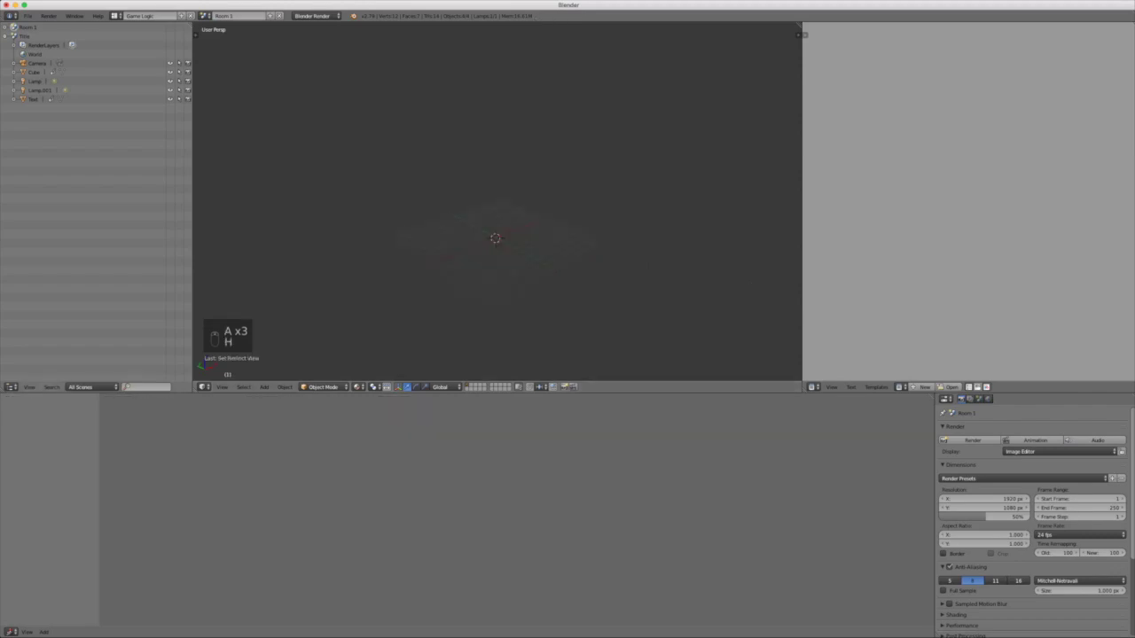
pyautogui.press('super+z')
pyautogui.press('a')
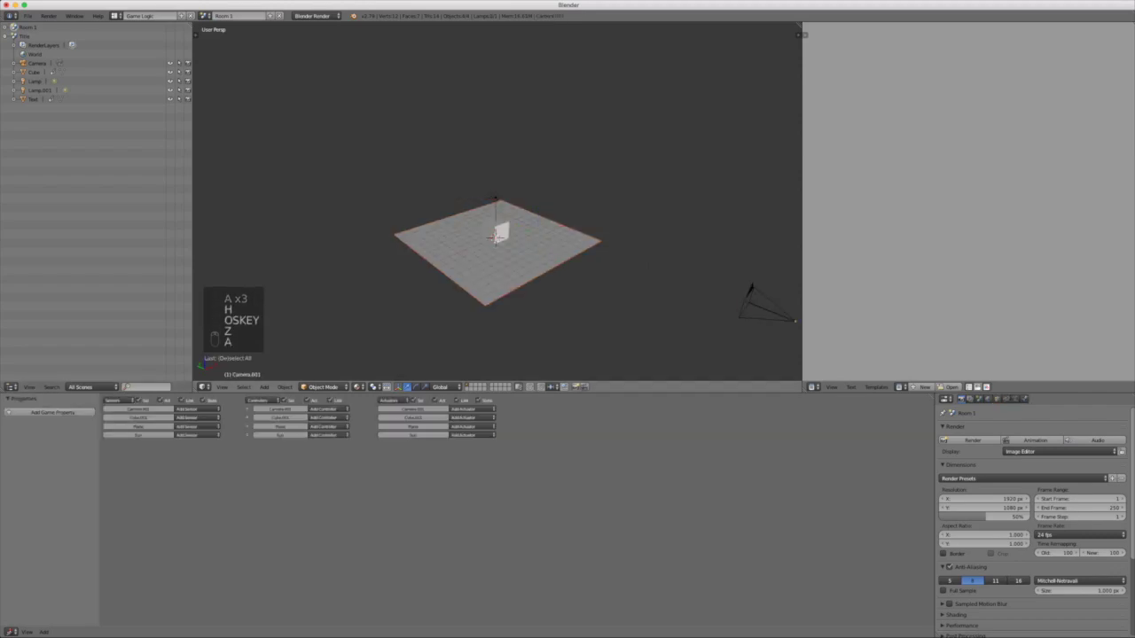
# Step: Delete the existing floor plane from the Room 1 scene
pyautogui.rightClick(497, 234)
pyautogui.moveTo(497, 234); pyautogui.dragTo(425, 242, button='middle')
pyautogui.scroll(4, 497, 239)
pyautogui.scroll(3, 497, 239)
pyautogui.moveTo(497, 266); pyautogui.dragTo(559, 257, button='middle')
pyautogui.keyDown('shift'); pyautogui.moveTo(496, 284); pyautogui.dragTo(603, 248, button='middle'); pyautogui.keyUp('shift')
pyautogui.scroll(-3, 497, 204)
pyautogui.moveTo(471, 159); pyautogui.dragTo(558, 180, button='middle')
pyautogui.press('x')
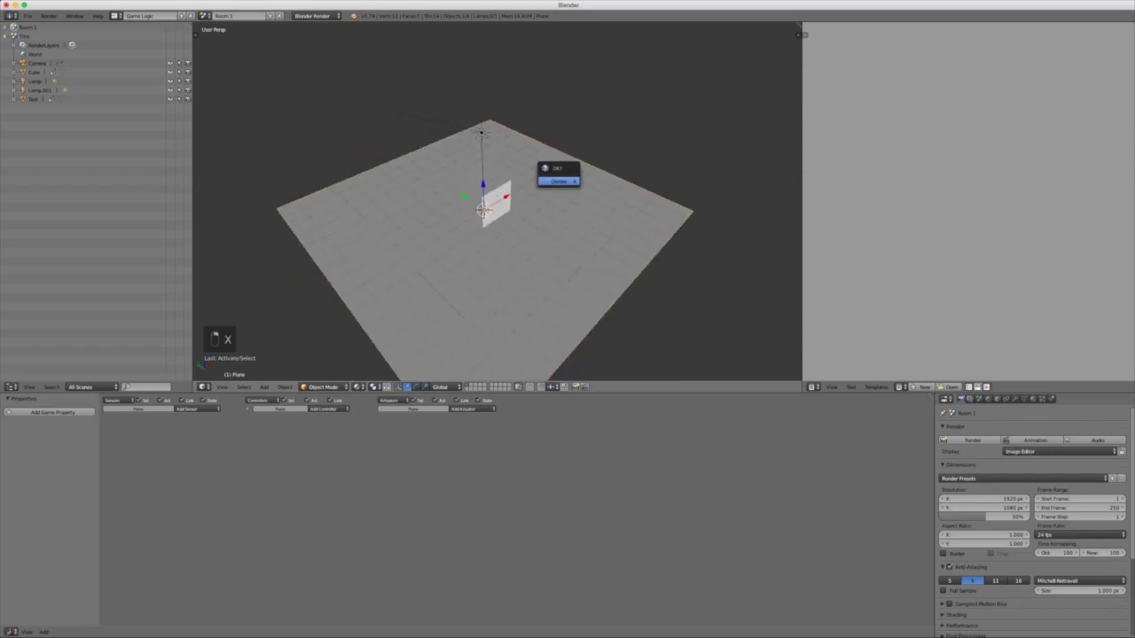
pyautogui.click(558, 180)
# Step: Add a new plane to Room 1 and scale it up into a large floor beneath the cube
pyautogui.hotkey('shift', 'a')
pyautogui.moveTo(461, 110)
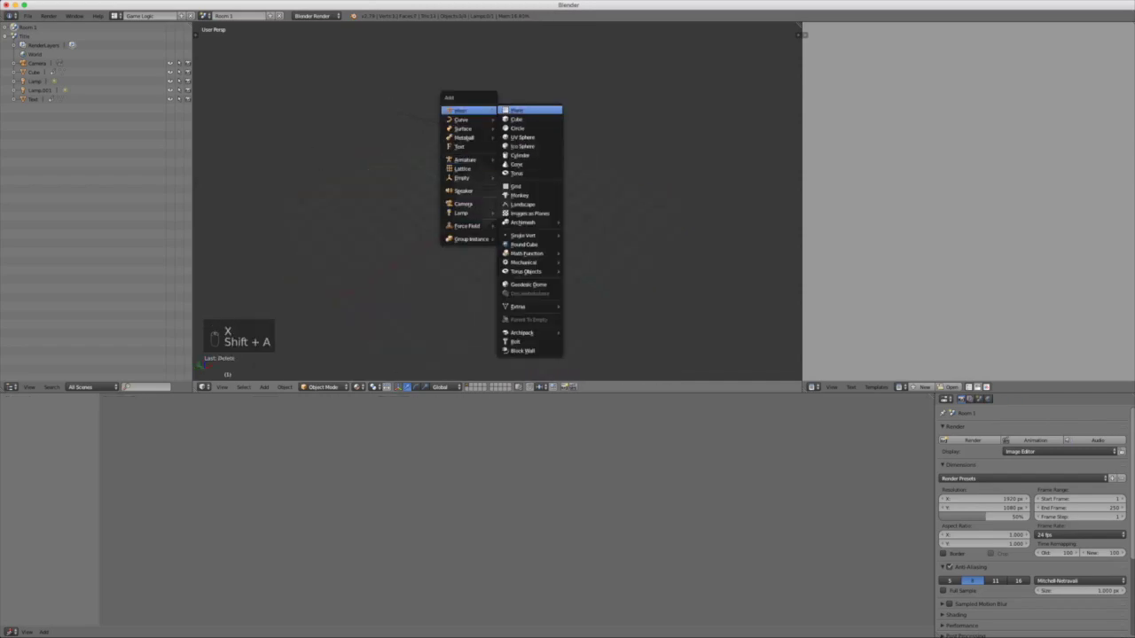
pyautogui.click(525, 111)
pyautogui.press('s')
pyautogui.click(676, 216)
pyautogui.moveTo(676, 216); pyautogui.dragTo(649, 206, button='middle')
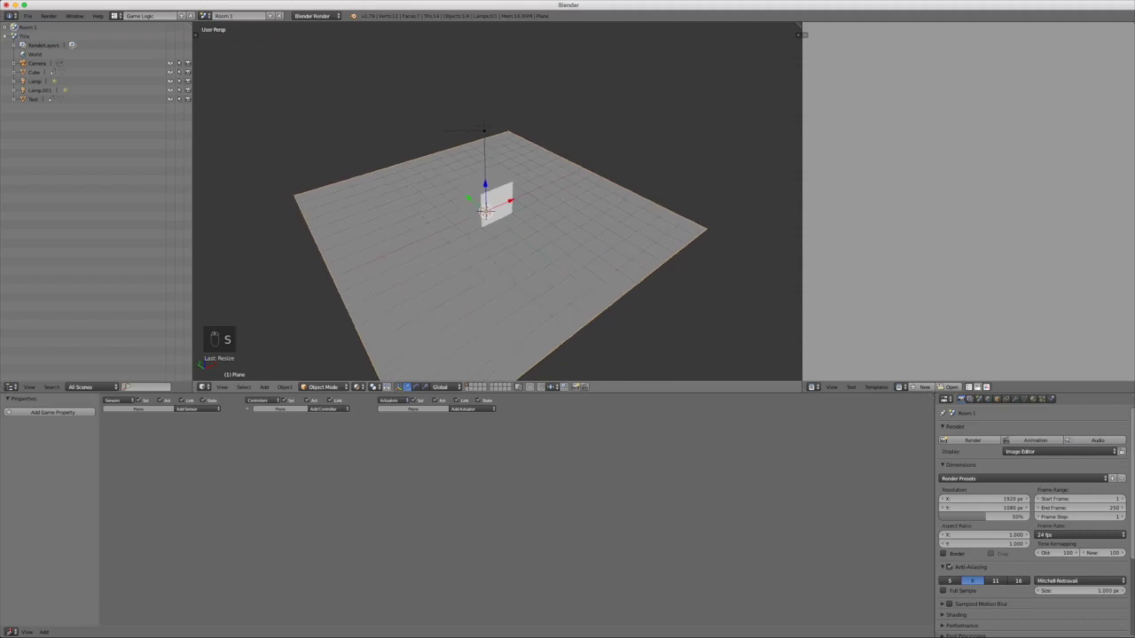
# Step: Add a new Sun lamp and raise it above the cube along the Z axis
pyautogui.rightClick(483, 130)
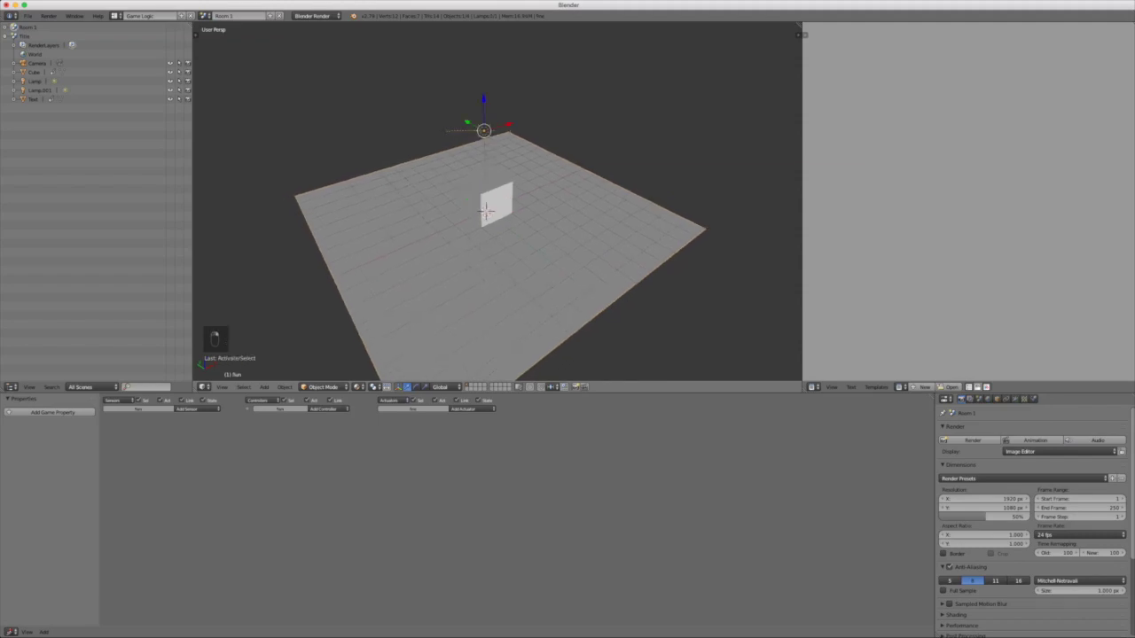
pyautogui.moveTo(486, 151); pyautogui.dragTo(415, 133, button='middle')
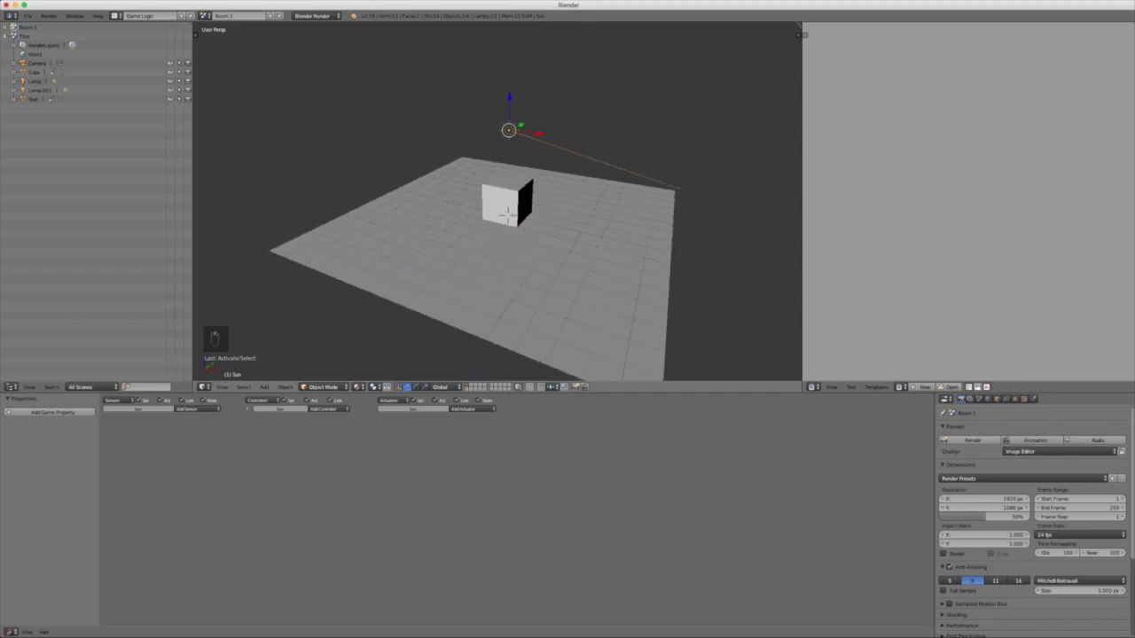
pyautogui.hotkey('shift', 'a')
pyautogui.moveTo(510, 251)
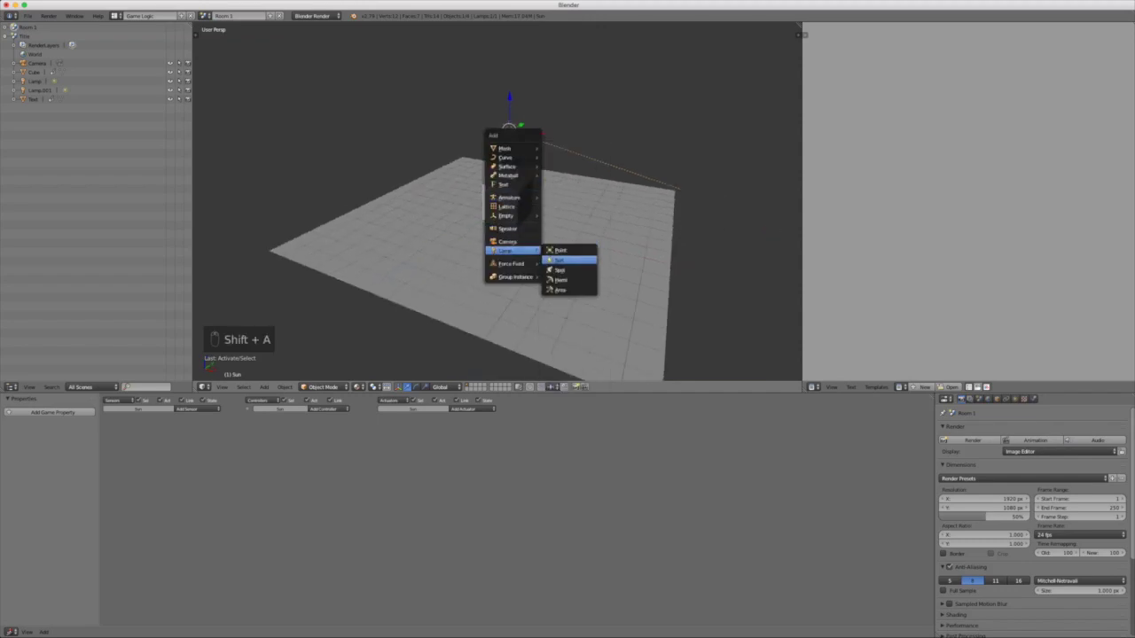
pyautogui.click(560, 260)
pyautogui.moveTo(509, 184); pyautogui.dragTo(509, 95)
pyautogui.moveTo(509, 98); pyautogui.dragTo(616, 133, button='middle')
# Step: Rotate the new Sun lamp about the X axis and adjust its angle once more to light the floor and cube
pyautogui.press('r')
pyautogui.press('x')
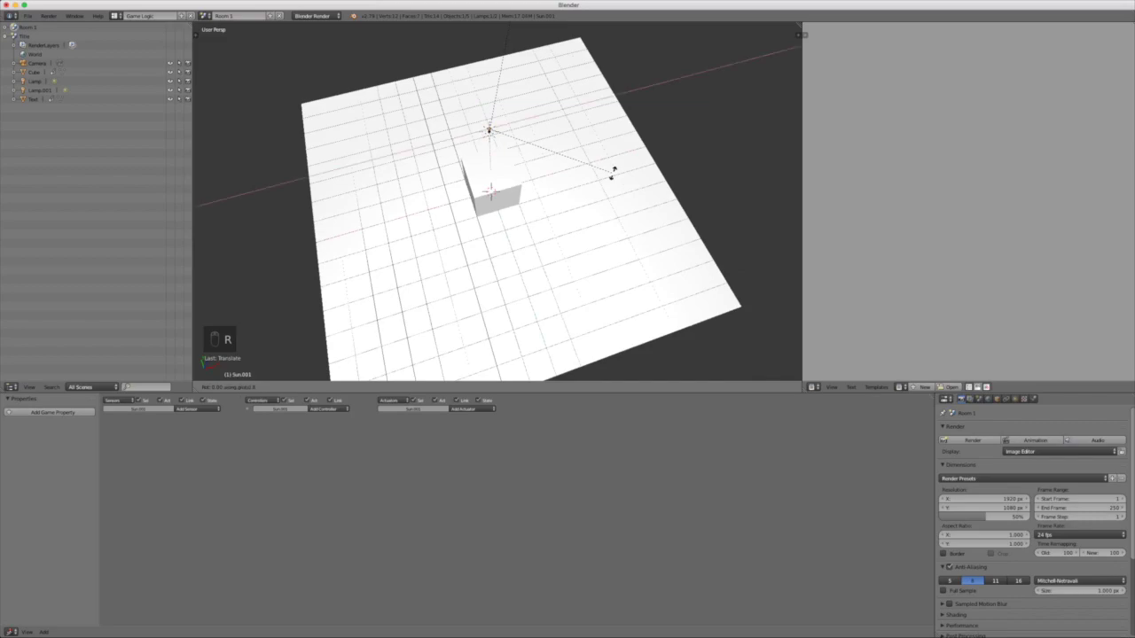
pyautogui.click(611, 174)
pyautogui.press('r')
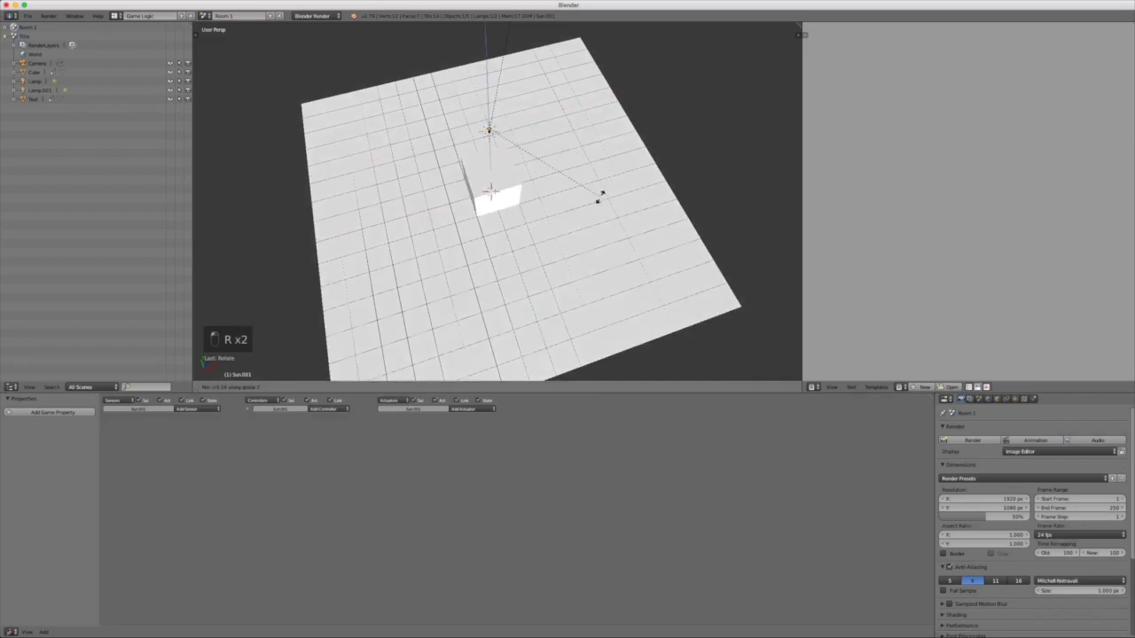
pyautogui.click(596, 202)
pyautogui.moveTo(596, 202); pyautogui.dragTo(398, 186, button='middle')
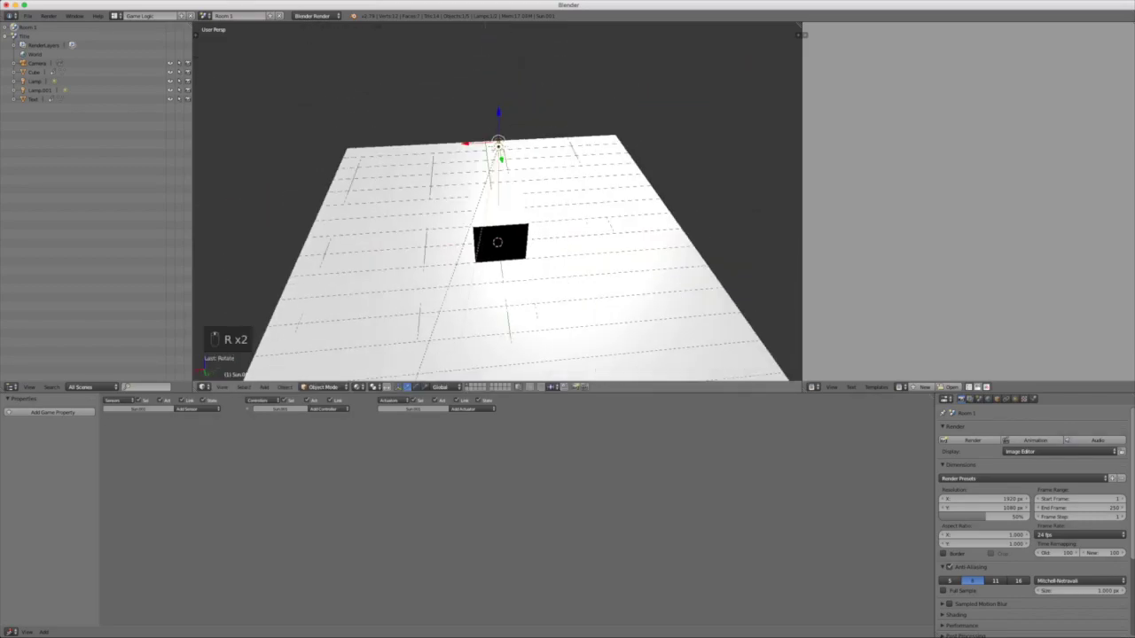
pyautogui.press('KP_0')
pyautogui.press('KP_0')
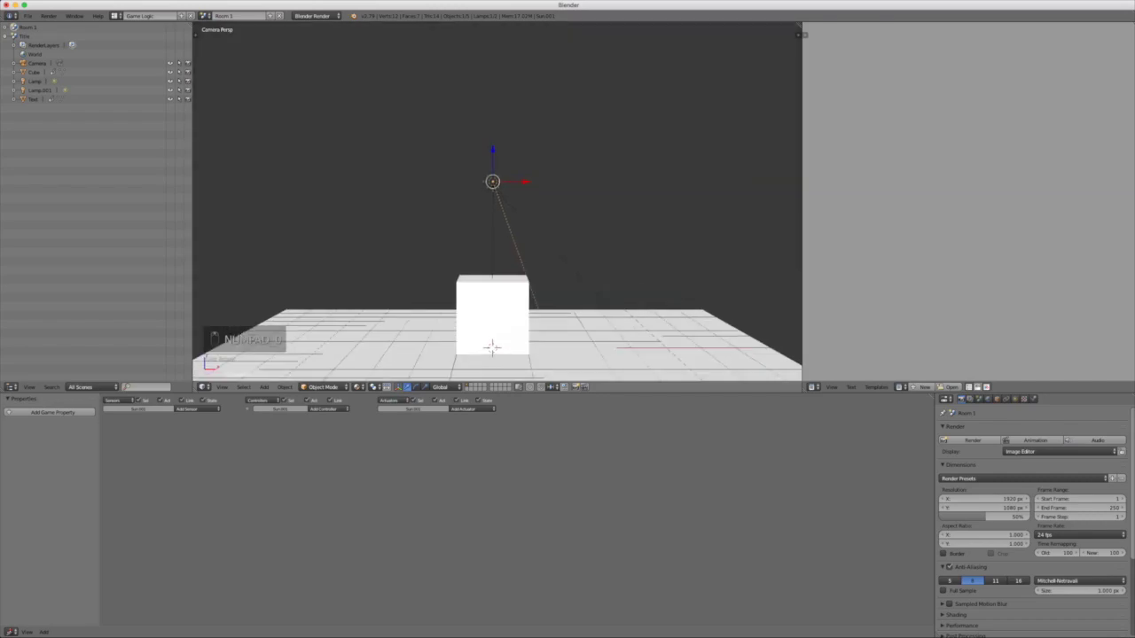
pyautogui.moveTo(397, 186); pyautogui.dragTo(461, 168, button='middle')
pyautogui.press('x')
pyautogui.click(557, 199)
pyautogui.moveTo(467, 120); pyautogui.dragTo(485, 115, button='middle')
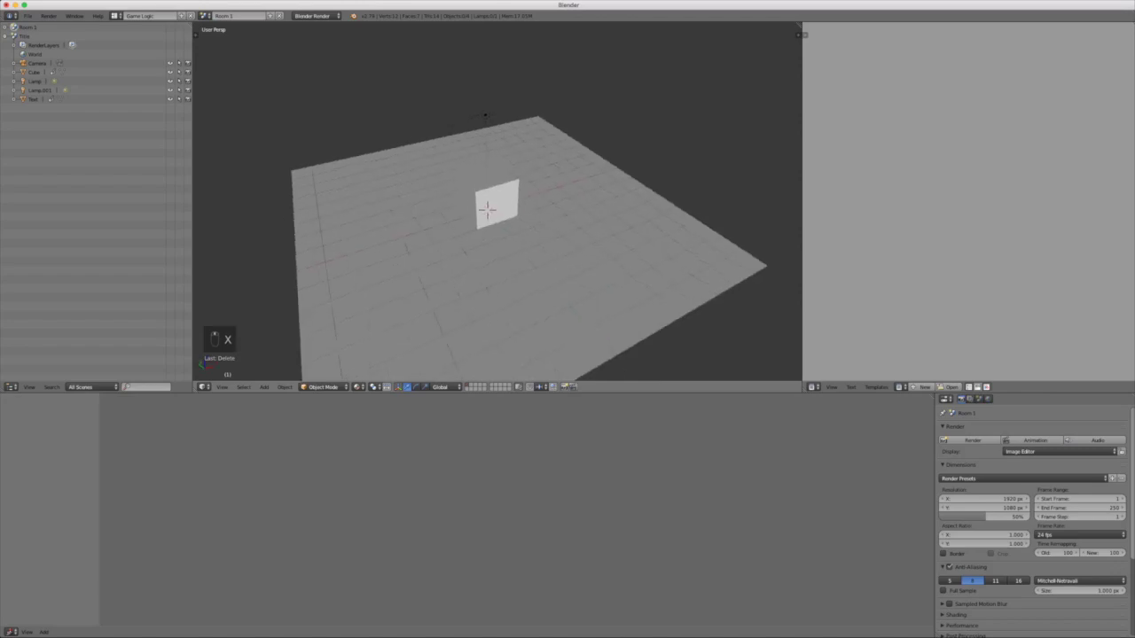
pyautogui.press('super+z')
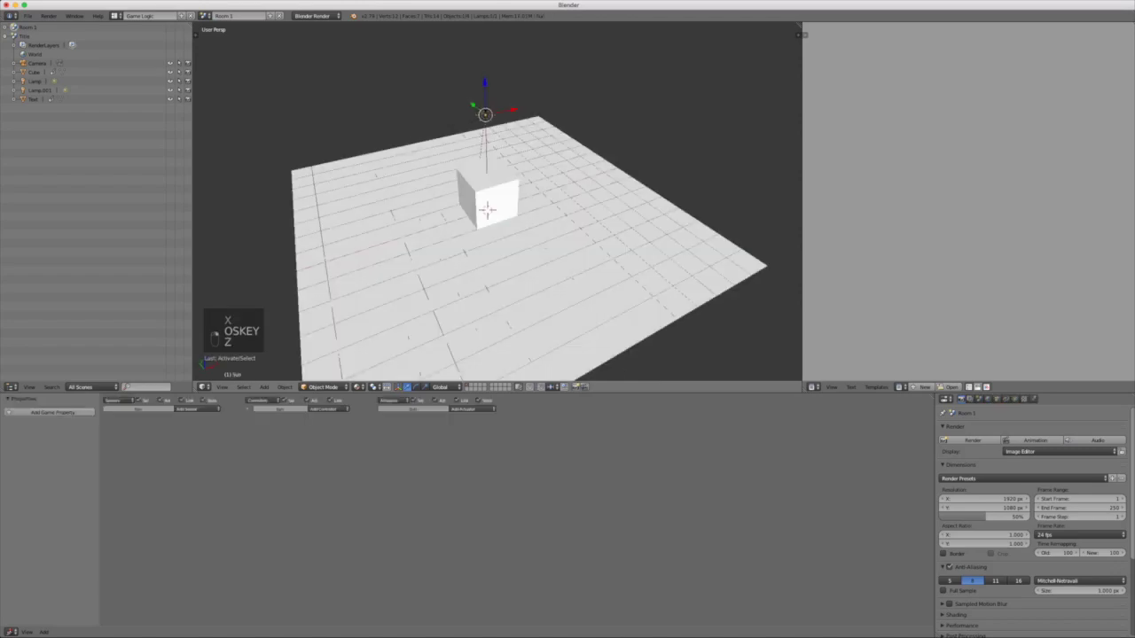
# Step: Delete the original Sun lamp and the existing cube from the Room 1 scene
pyautogui.press('x')
pyautogui.click(485, 116)
pyautogui.moveTo(486, 209)
pyautogui.mouseDown(button='middle')
pyautogui.moveTo(511, 224)
pyautogui.moveTo(493, 198)
pyautogui.moveTo(473, 219)
pyautogui.mouseUp(button='middle')
pyautogui.rightClick(472, 219)
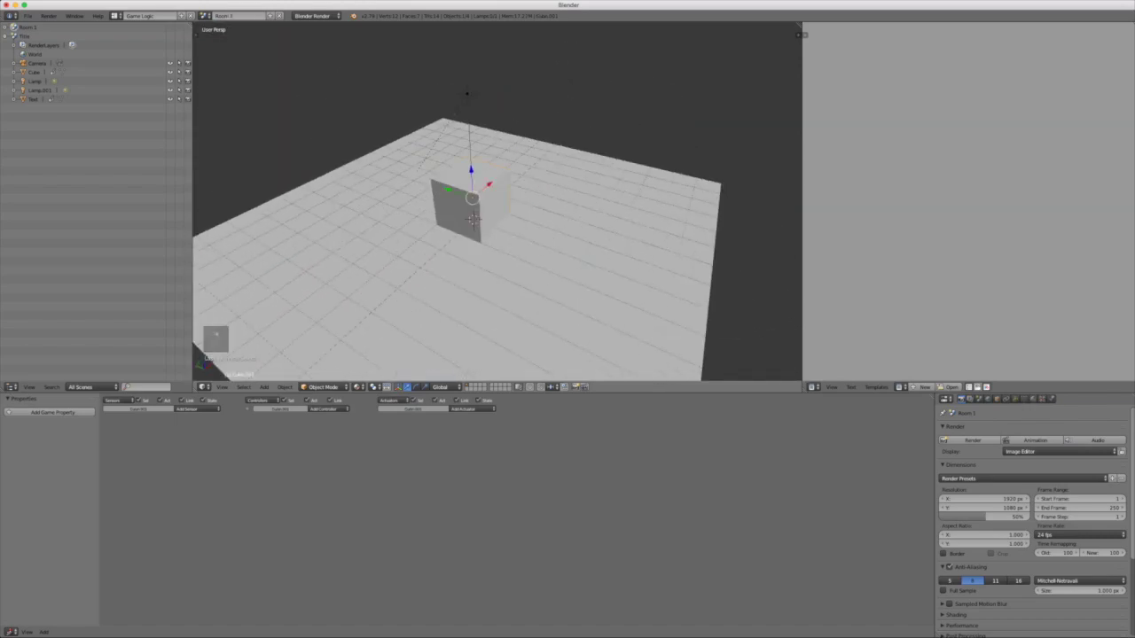
pyautogui.press('x')
pyautogui.press('Return')
# Step: Add a new cube and raise it along Z until it rests on the floor plane
pyautogui.hotkey('shift', 'a')
pyautogui.moveTo(507, 67)
pyautogui.click(572, 78)
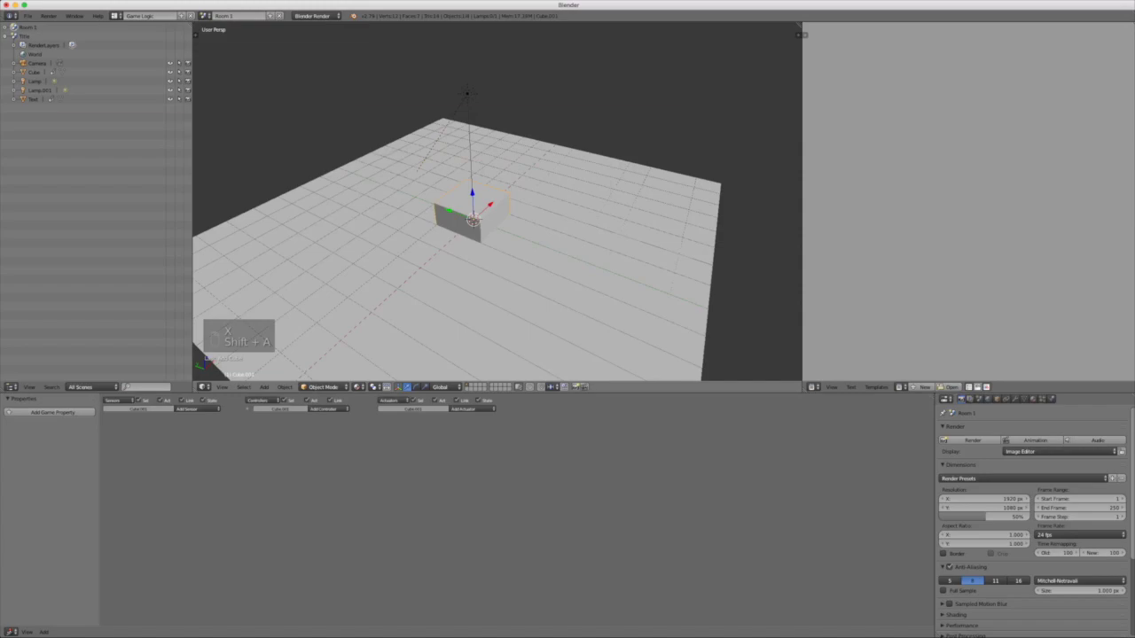
pyautogui.moveTo(472, 219); pyautogui.dragTo(472, 208, button='middle')
pyautogui.moveTo(473, 209); pyautogui.dragTo(473, 182)
pyautogui.moveTo(472, 182); pyautogui.dragTo(472, 151, button='middle')
pyautogui.moveTo(471, 239); pyautogui.dragTo(472, 266, button='middle')
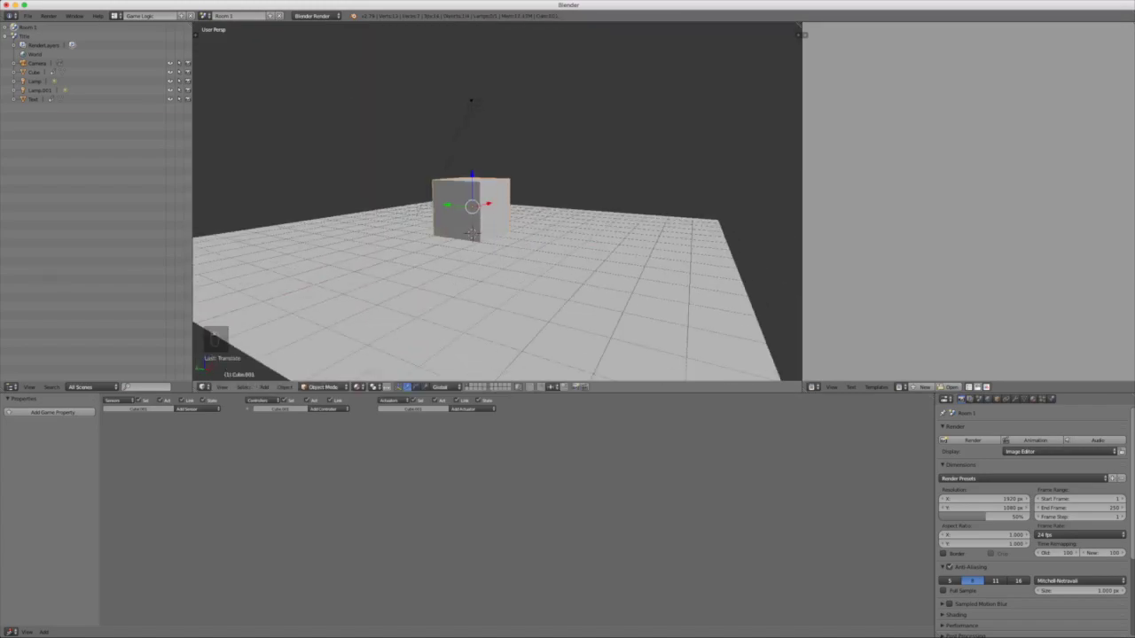
pyautogui.press('g')
pyautogui.press('z')
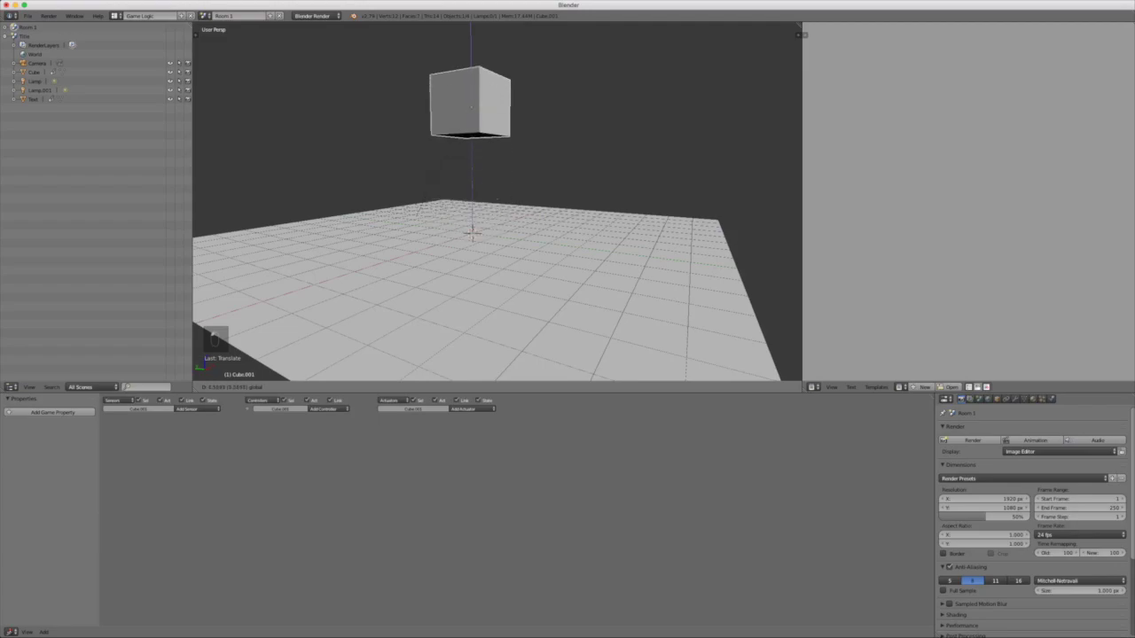
pyautogui.click(473, 232)
pyautogui.press('g')
pyautogui.press('z')
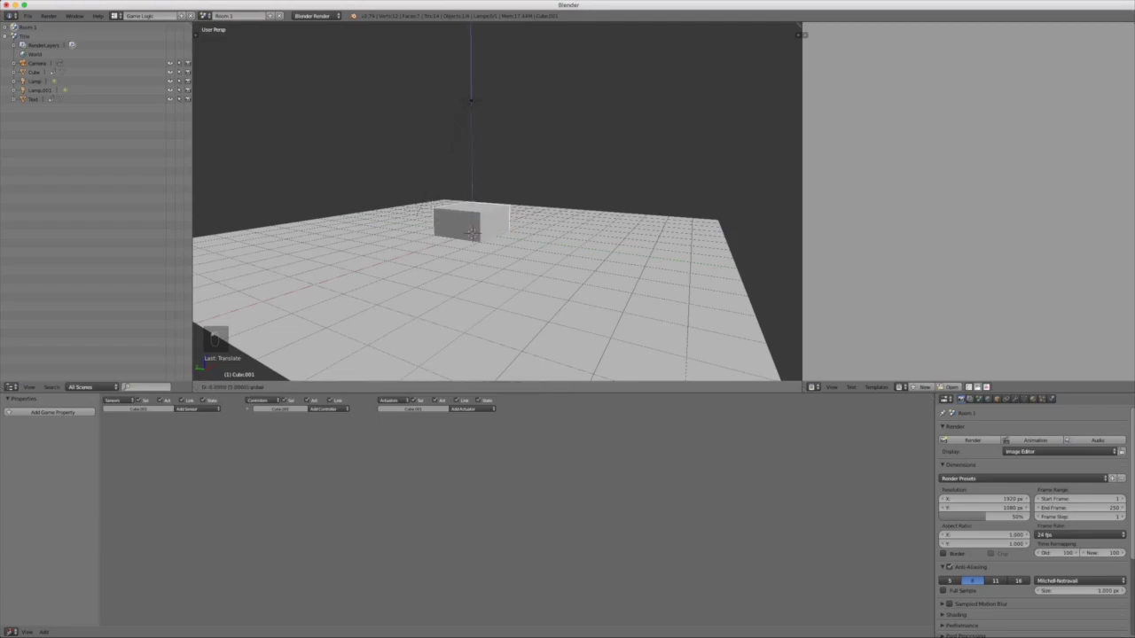
pyautogui.press('Escape')
# Step: Delete the existing Room 1 camera and add a new camera
pyautogui.moveTo(471, 233); pyautogui.dragTo(489, 286, button='middle')
pyautogui.press('KP_0')
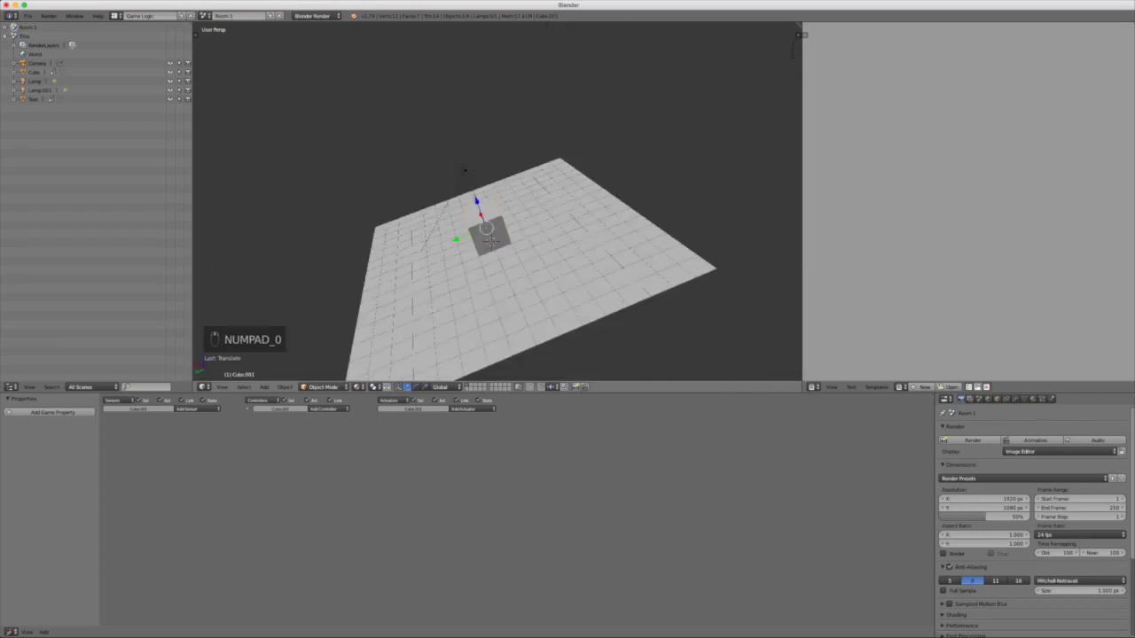
pyautogui.press('KP_0')
pyautogui.rightClick(541, 76)
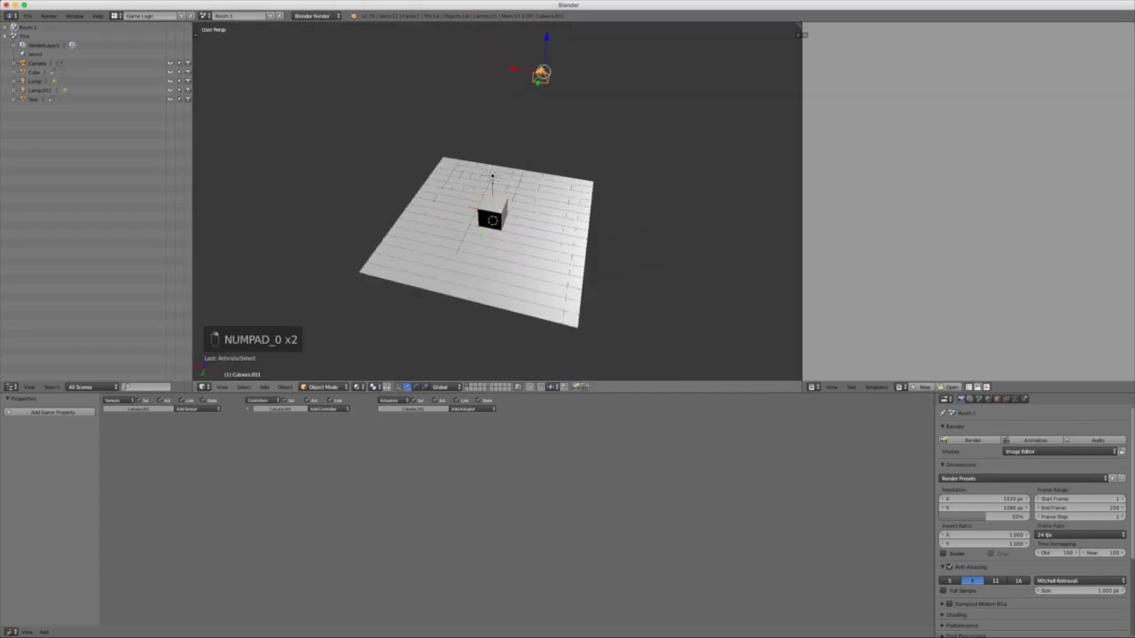
pyautogui.press('x')
pyautogui.hotkey('shift', 'a')
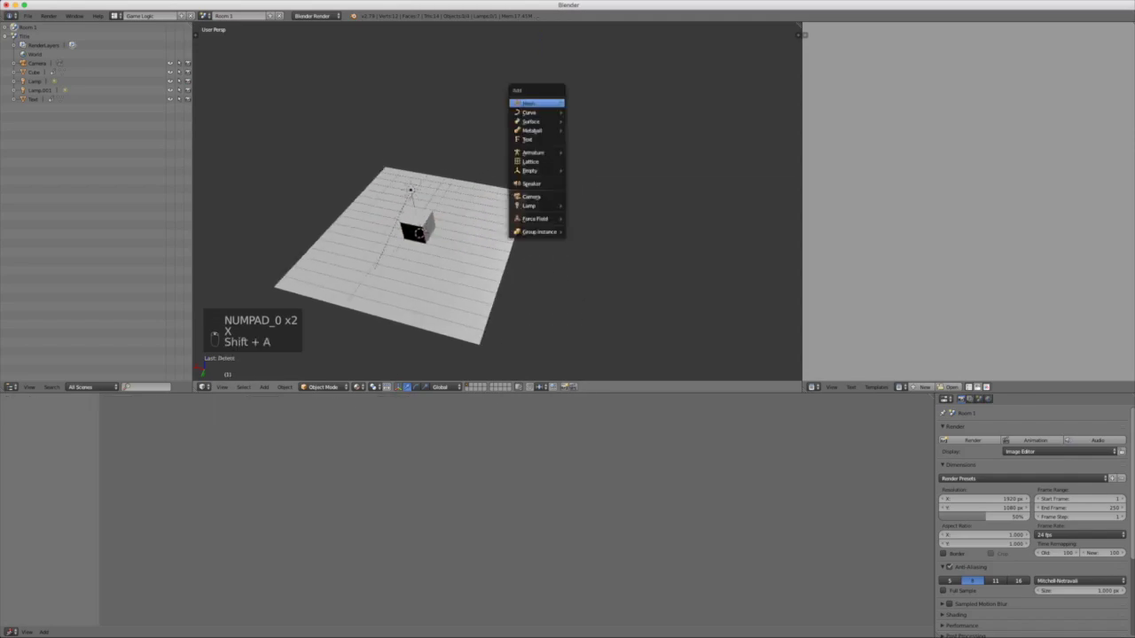
pyautogui.click(537, 196)
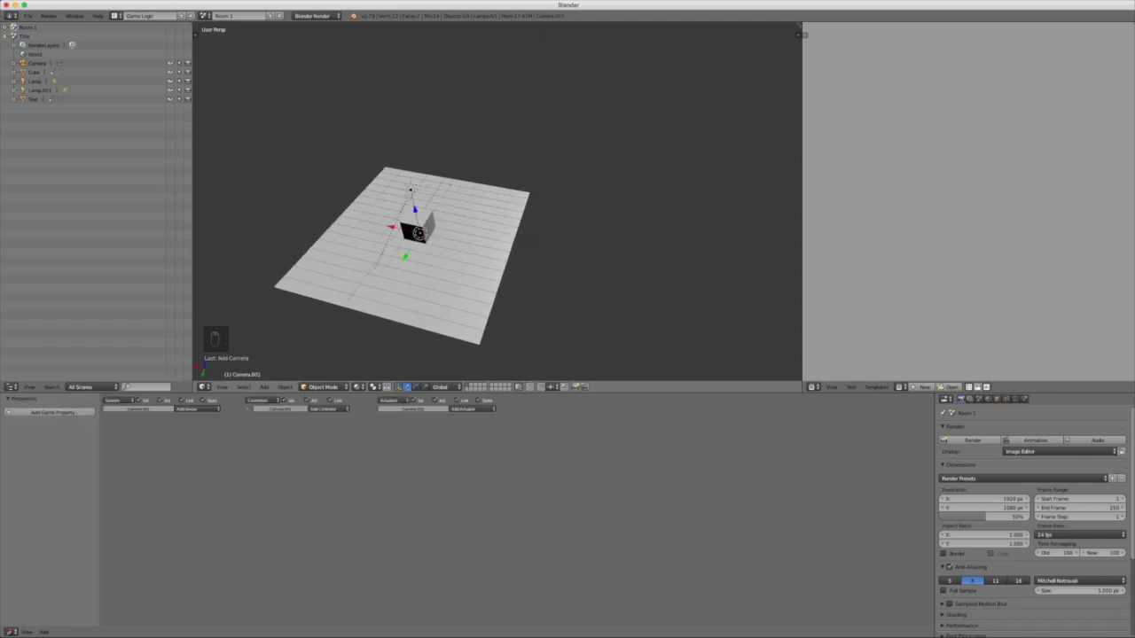
# Step: Align the new camera to the front view and fly it to frame the cube and the floor
pyautogui.press('KP_1')
pyautogui.scroll(2, 620, 235)
pyautogui.keyDown('shift'); pyautogui.moveTo(595, 236); pyautogui.dragTo(491, 308, button='middle'); pyautogui.keyUp('shift')
pyautogui.press('KP_5')
pyautogui.press('KP_1')
pyautogui.press('KP_4')
pyautogui.press('KP_1')
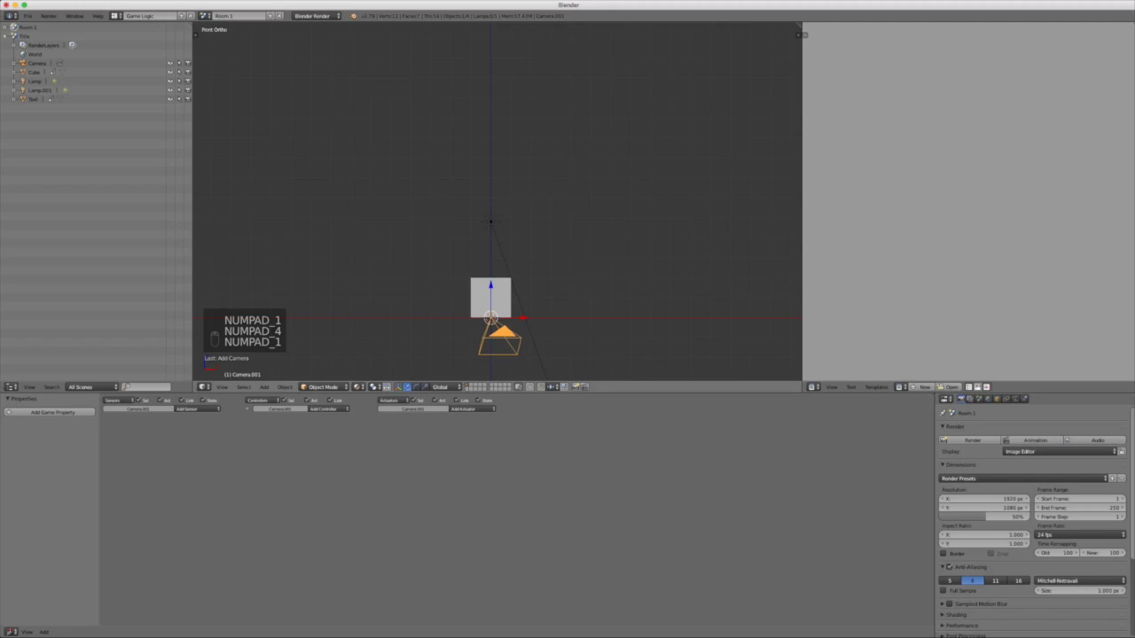
pyautogui.press('ctrl+alt+KP_0')
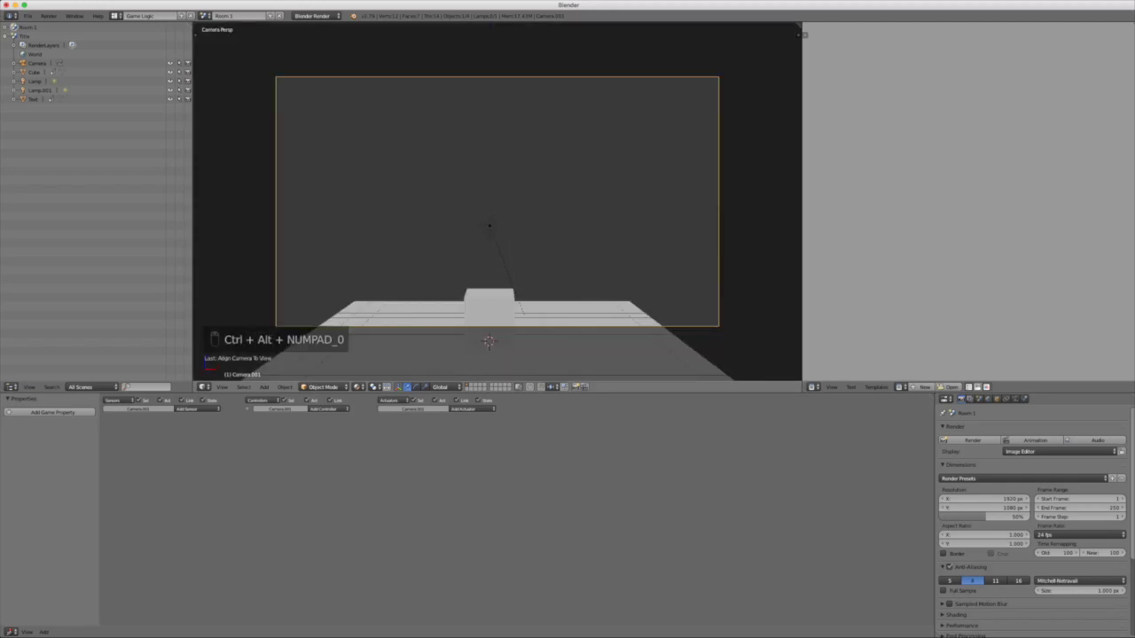
pyautogui.hotkey('shift', 'f')
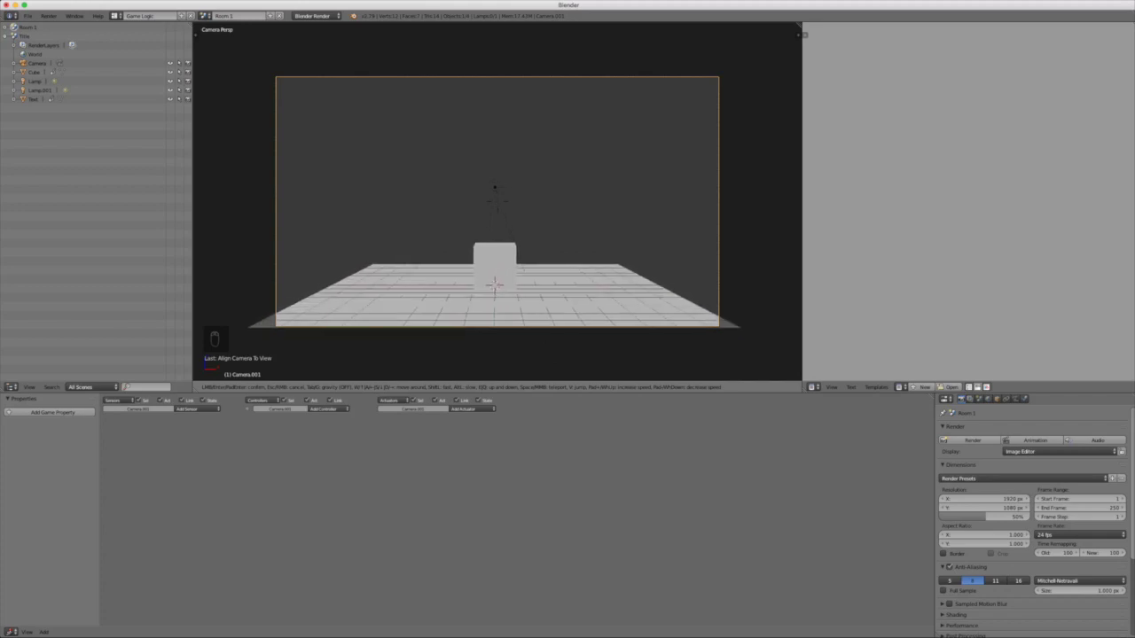
pyautogui.click(497, 202)
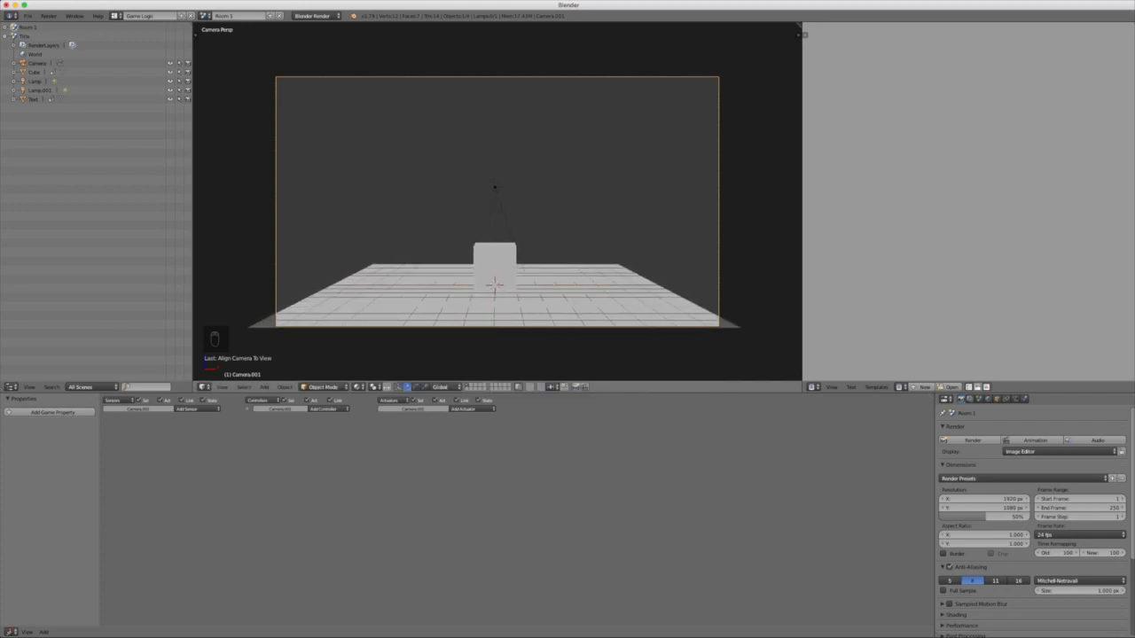
# Step: Scale up the floor plane until it extends past both sides of the camera frame
pyautogui.rightClick(532, 307)
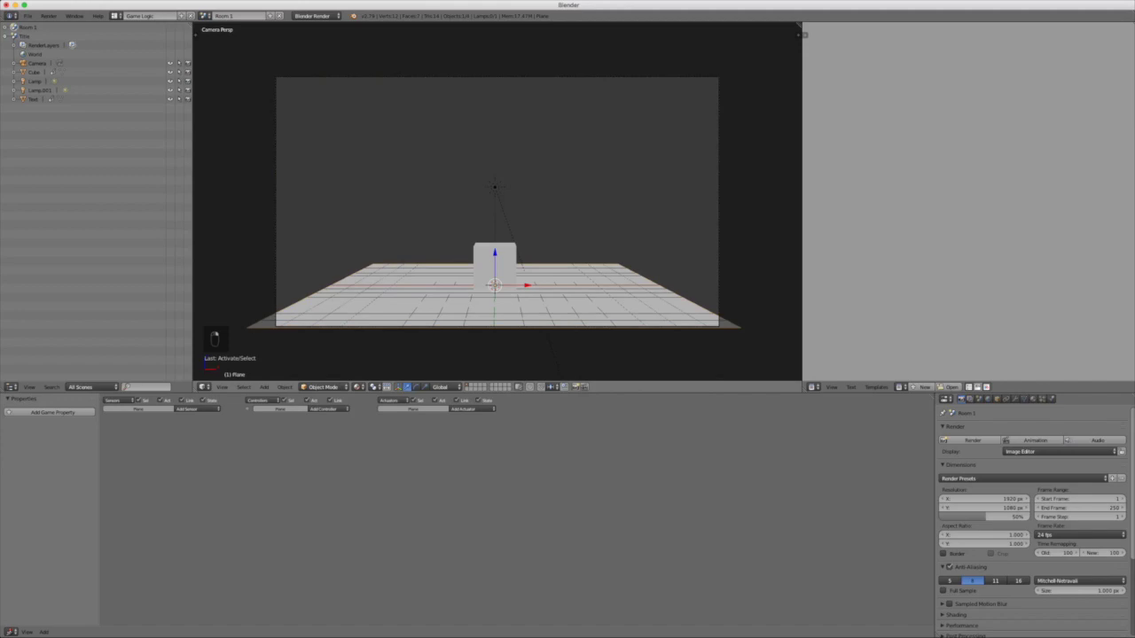
pyautogui.press('s')
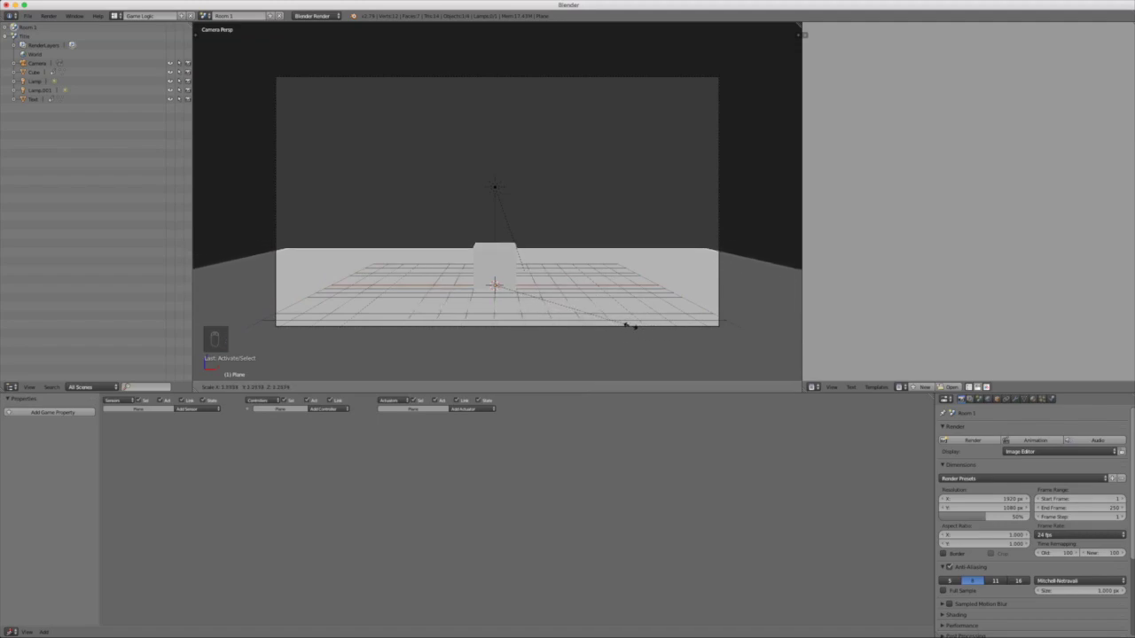
pyautogui.click(650, 317)
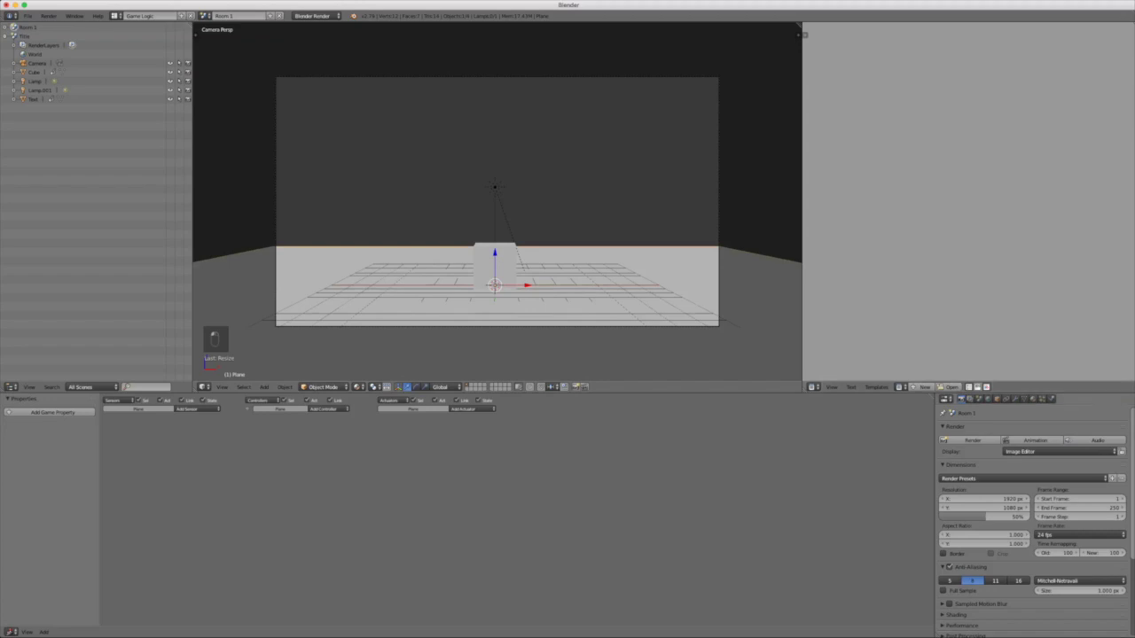
# Step: Add a new world to the Room 1 scene and set its horizon color to white
pyautogui.scroll(-3, 1028, 532)
pyautogui.scroll(-3, 1033, 523)
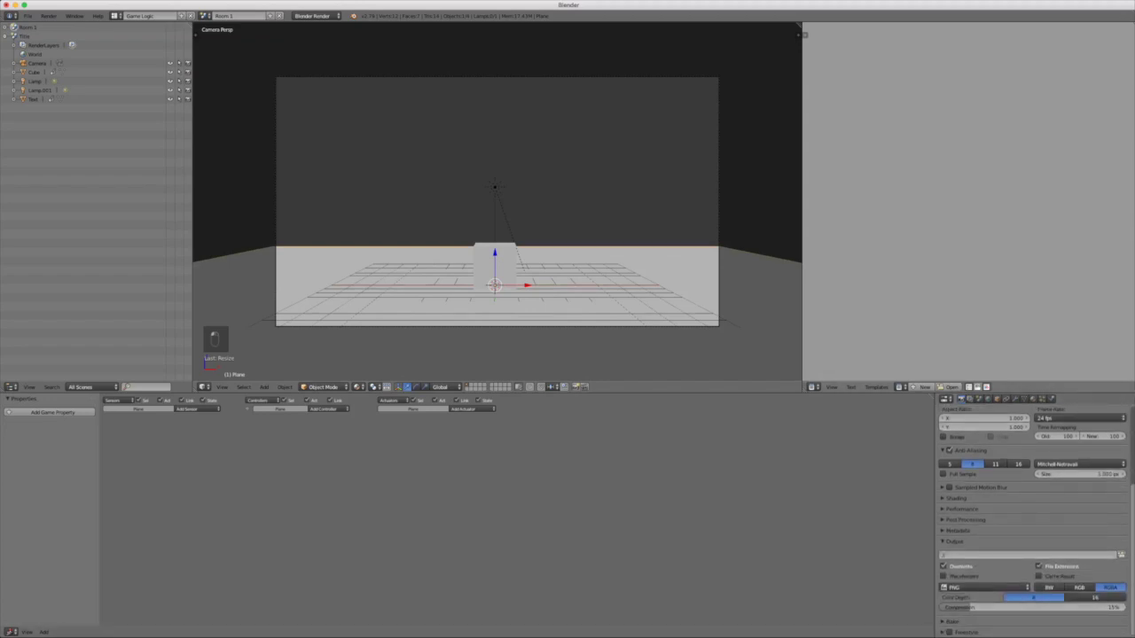
pyautogui.click(970, 399)
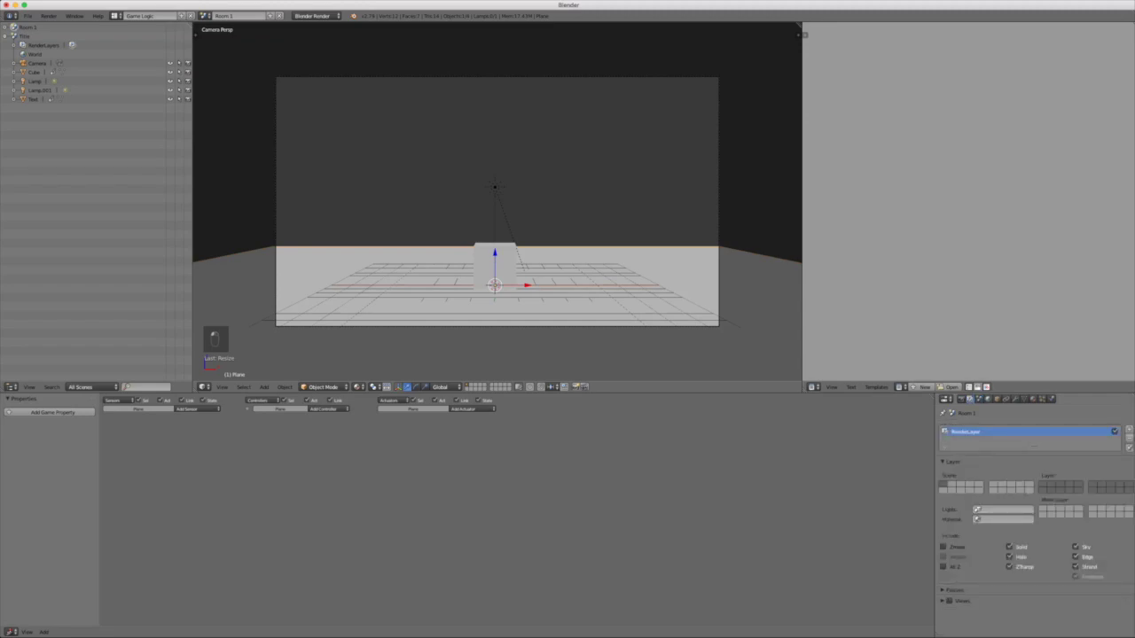
pyautogui.click(988, 399)
pyautogui.click(1031, 430)
pyautogui.scroll(-6, 1031, 444)
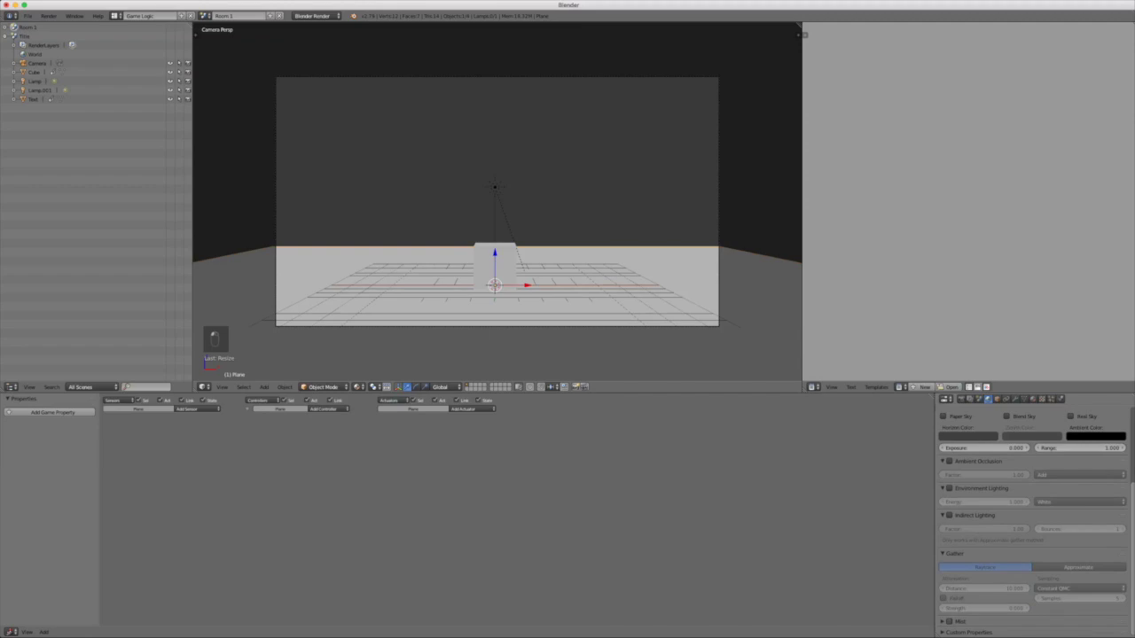
pyautogui.scroll(3, 1033, 524)
pyautogui.click(968, 490)
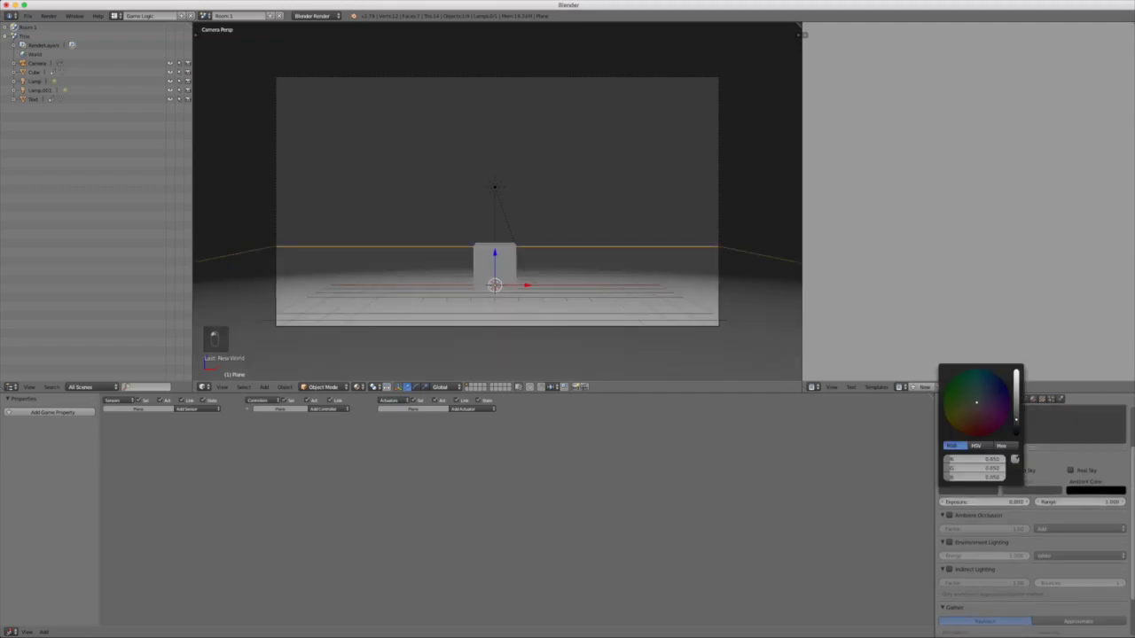
pyautogui.moveTo(1018, 418); pyautogui.dragTo(1018, 365)
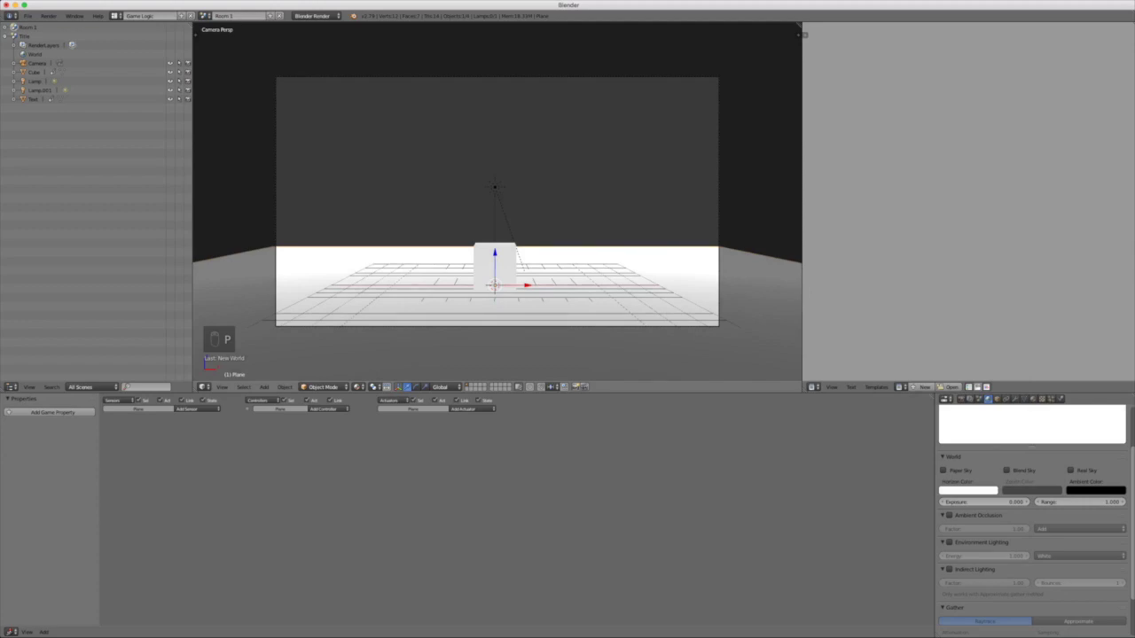
# Step: Switch the Room 1 render engine to Blender Game and briefly run the game
pyautogui.click(314, 16)
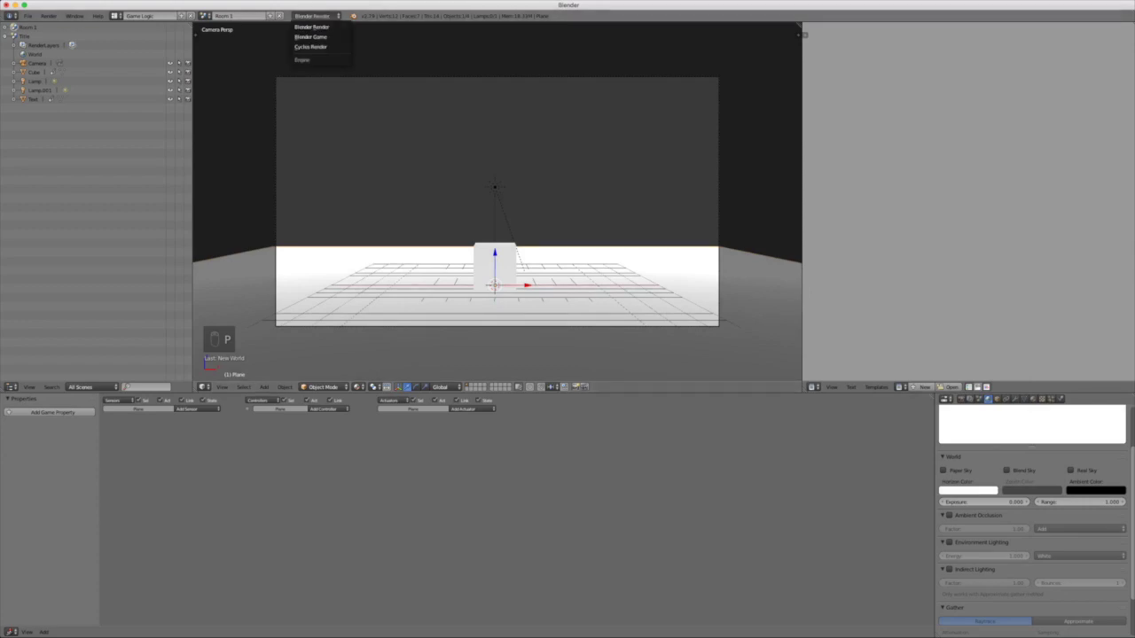
pyautogui.click(310, 36)
pyautogui.press('p')
pyautogui.press('Escape')
# Step: Choose GLSL as the viewport shading mode and briefly run the game
pyautogui.press('n')
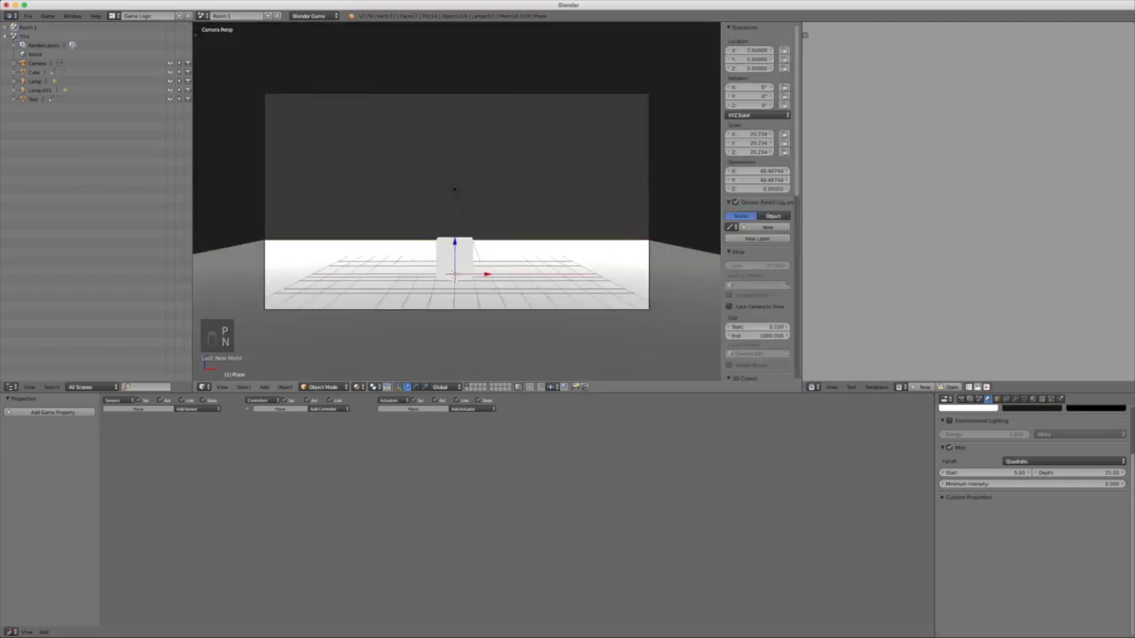
pyautogui.scroll(-2, 762, 203)
pyautogui.scroll(-5, 762, 202)
pyautogui.click(758, 286)
pyautogui.click(758, 280)
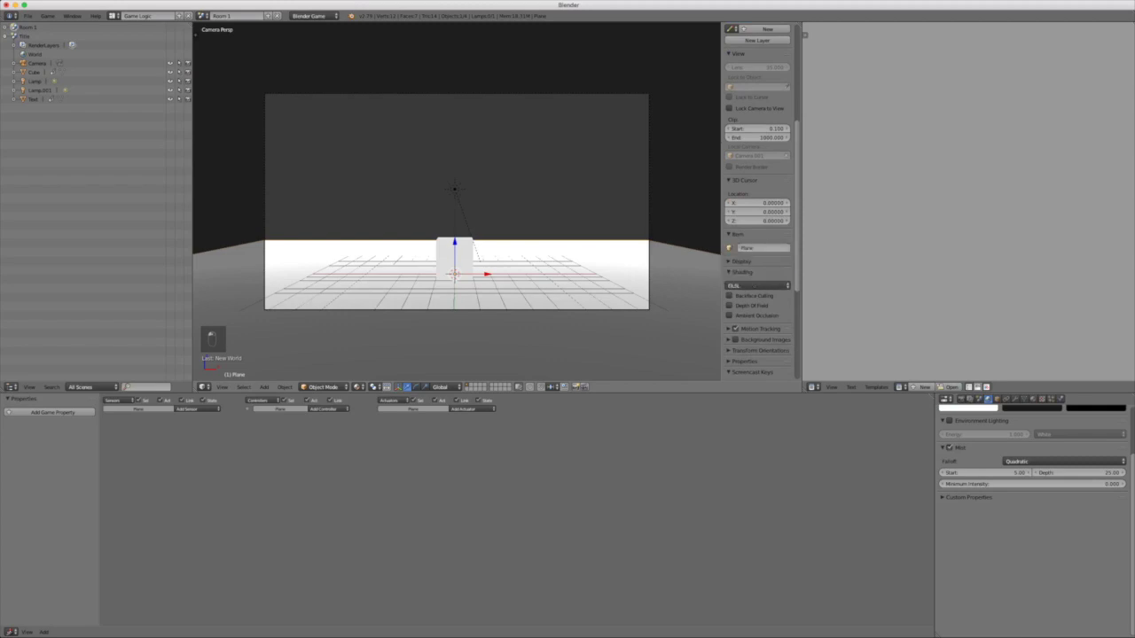
pyautogui.press('p')
pyautogui.press('n')
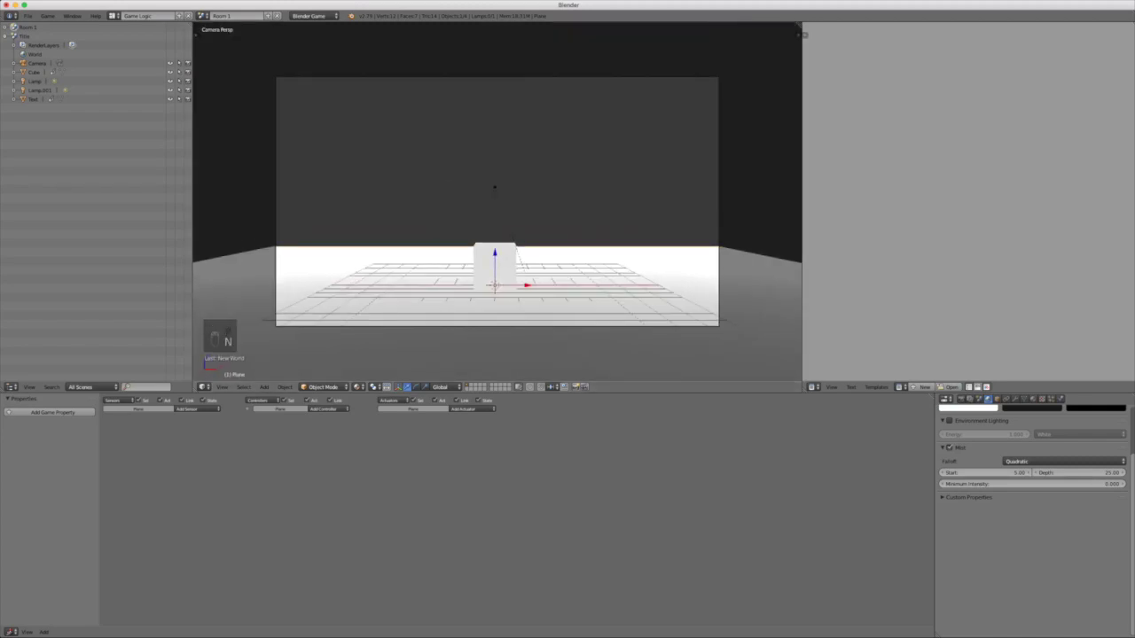
# Step: Widen the 3D viewport, fit the camera frame to it, and test the game view
pyautogui.moveTo(803, 248)
pyautogui.mouseDown()
pyautogui.moveTo(919, 248)
pyautogui.moveTo(820, 248)
pyautogui.mouseUp()
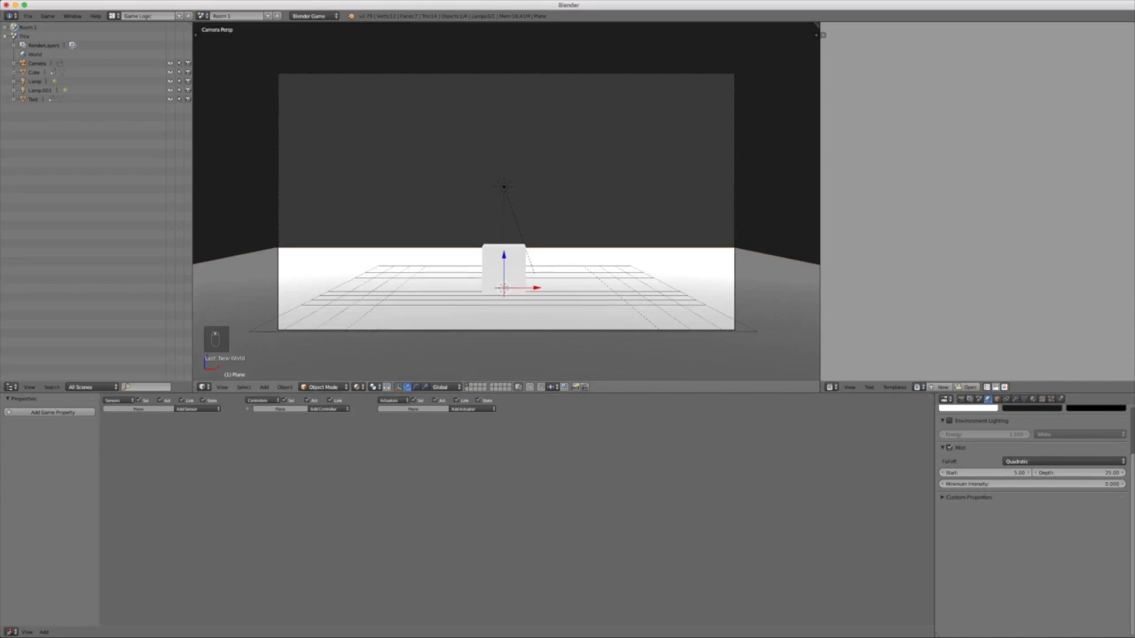
pyautogui.press('Home')
pyautogui.press('p')
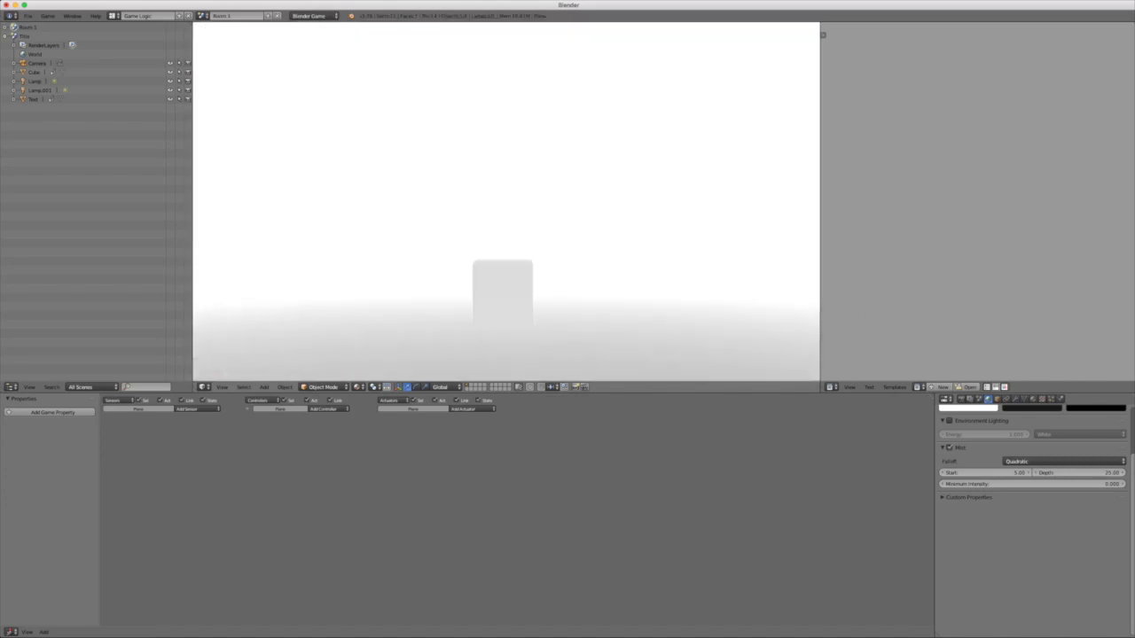
pyautogui.press('Escape')
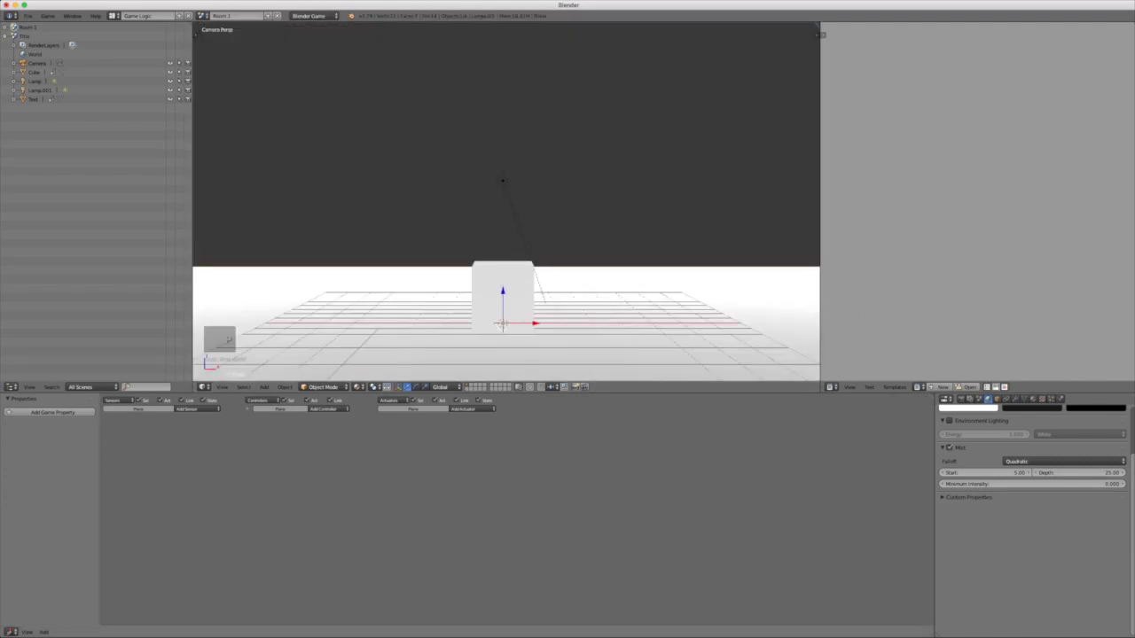
# Step: Raise the Room 1 world's mist depth to about 53.40, judging the fog by running the game
pyautogui.moveTo(1077, 473); pyautogui.dragTo(1077, 473)
pyautogui.press('p')
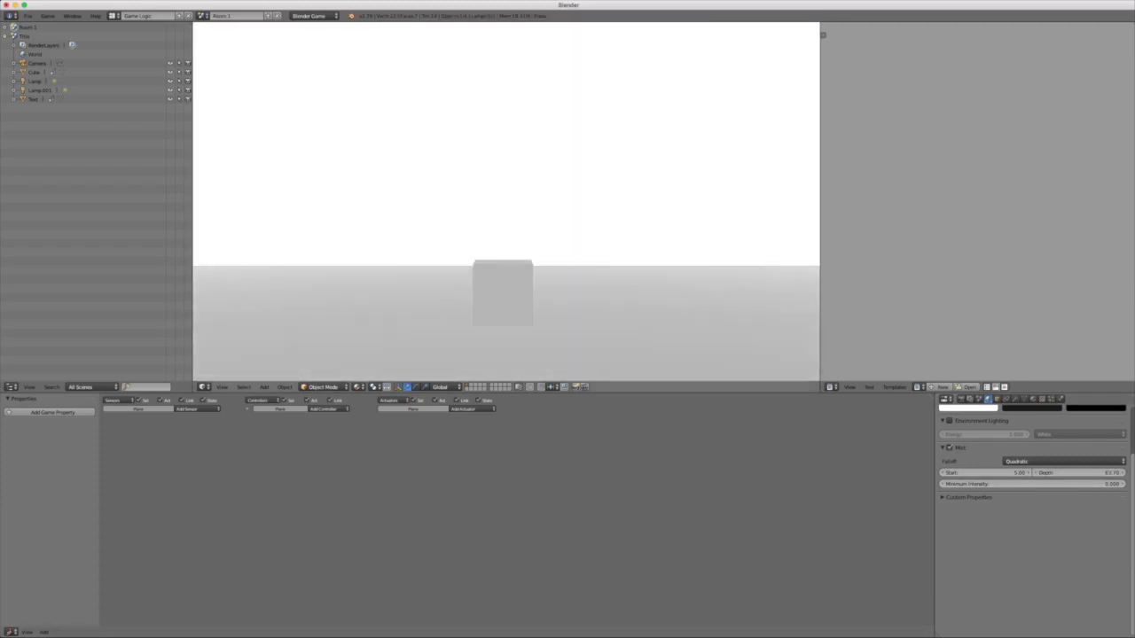
pyautogui.press('Escape')
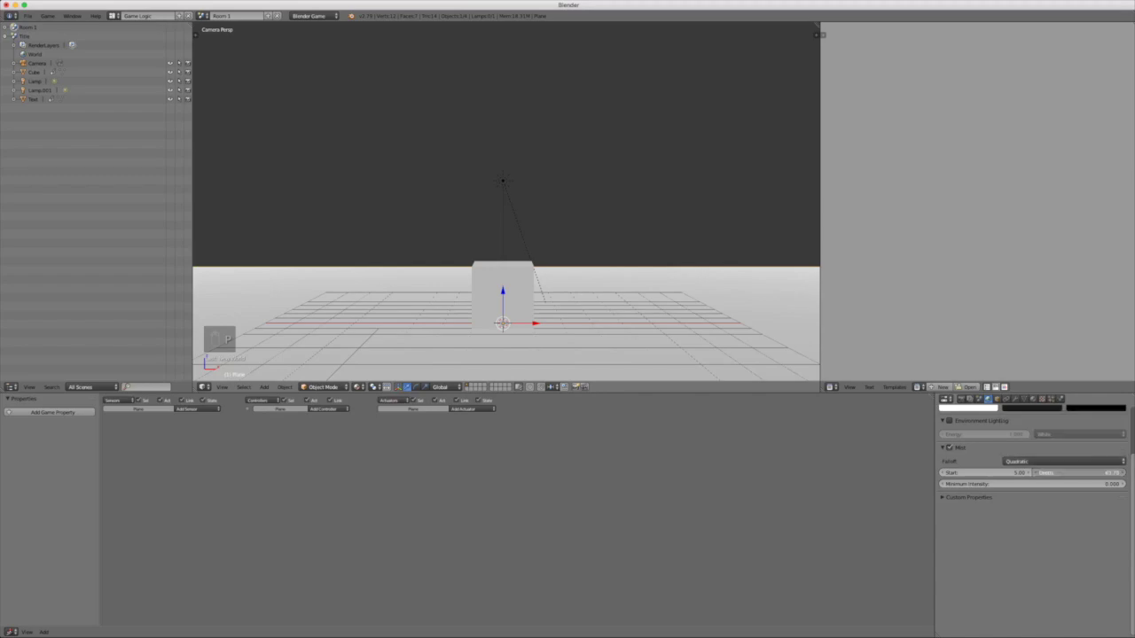
pyautogui.moveTo(1077, 473); pyautogui.dragTo(1088, 472)
pyautogui.press('p')
pyautogui.press('Escape')
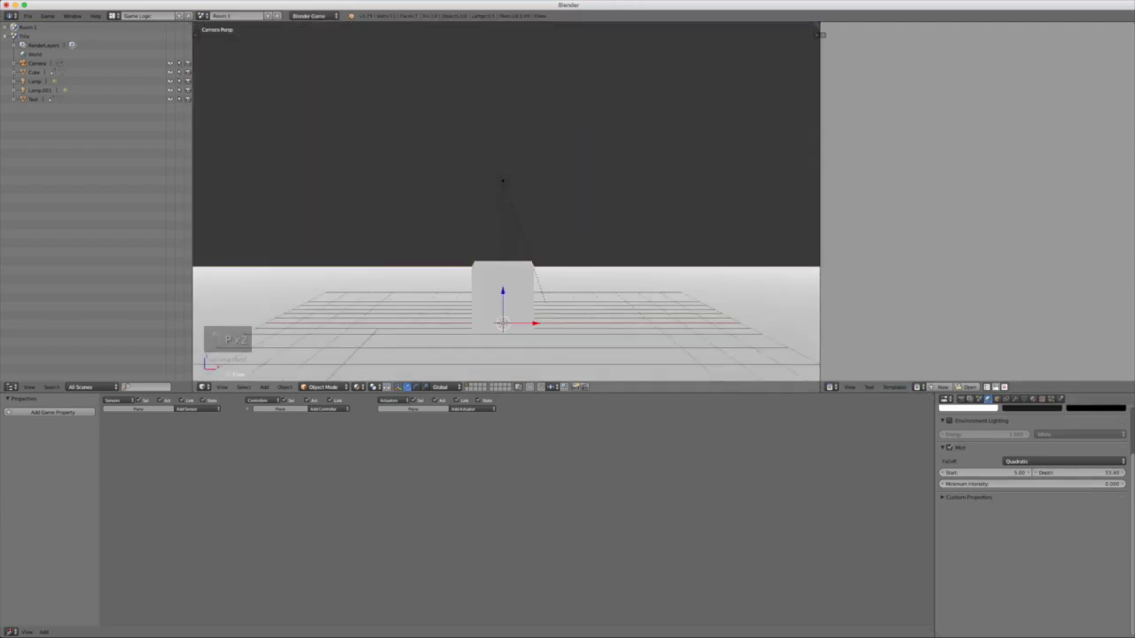
pyautogui.press('p')
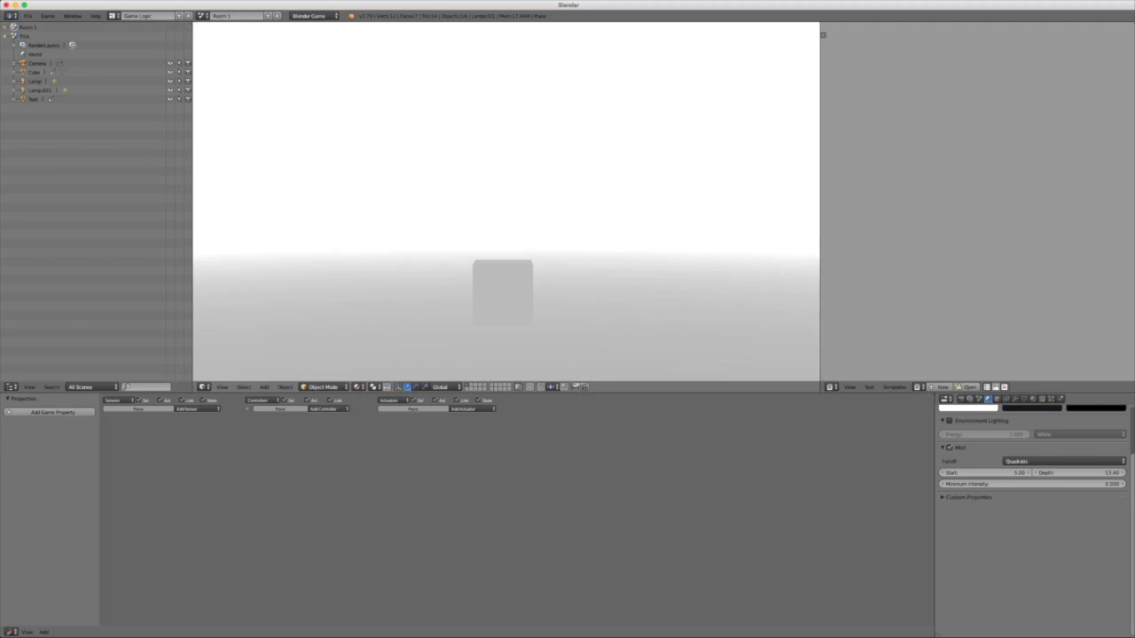
pyautogui.press('Escape')
pyautogui.press('p')
pyautogui.press('Escape')
# Step: Add a new plane to Room 1 and move it along X to the left edge of the camera frame
pyautogui.moveTo(532, 212); pyautogui.dragTo(435, 279, button='middle')
pyautogui.press('KP_5')
pyautogui.press('KP_0')
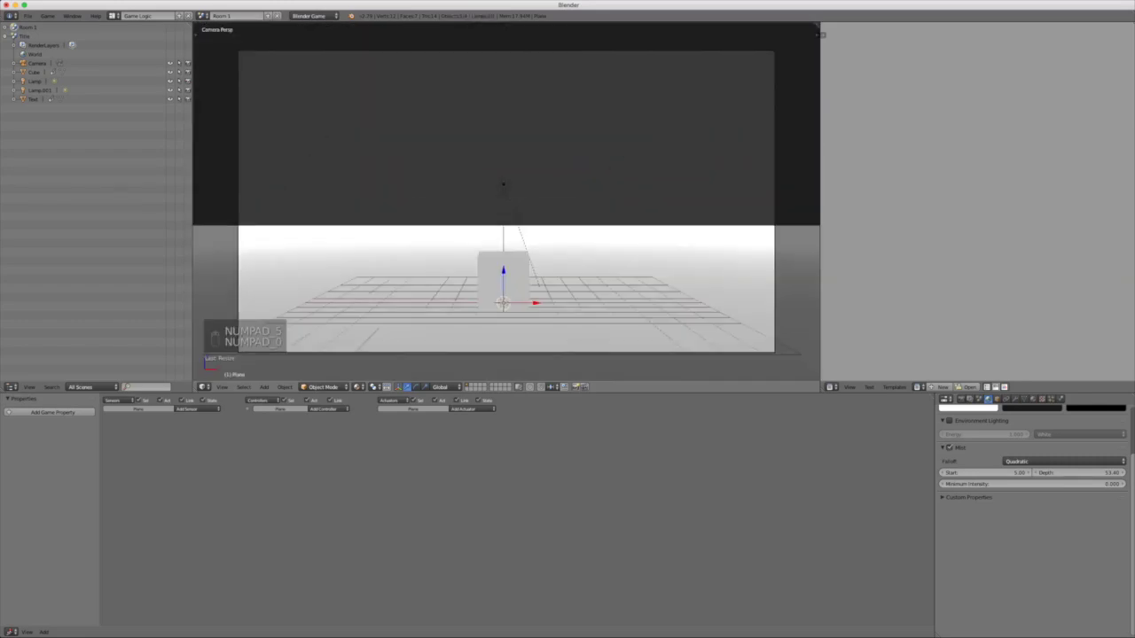
pyautogui.hotkey('shift', 'a')
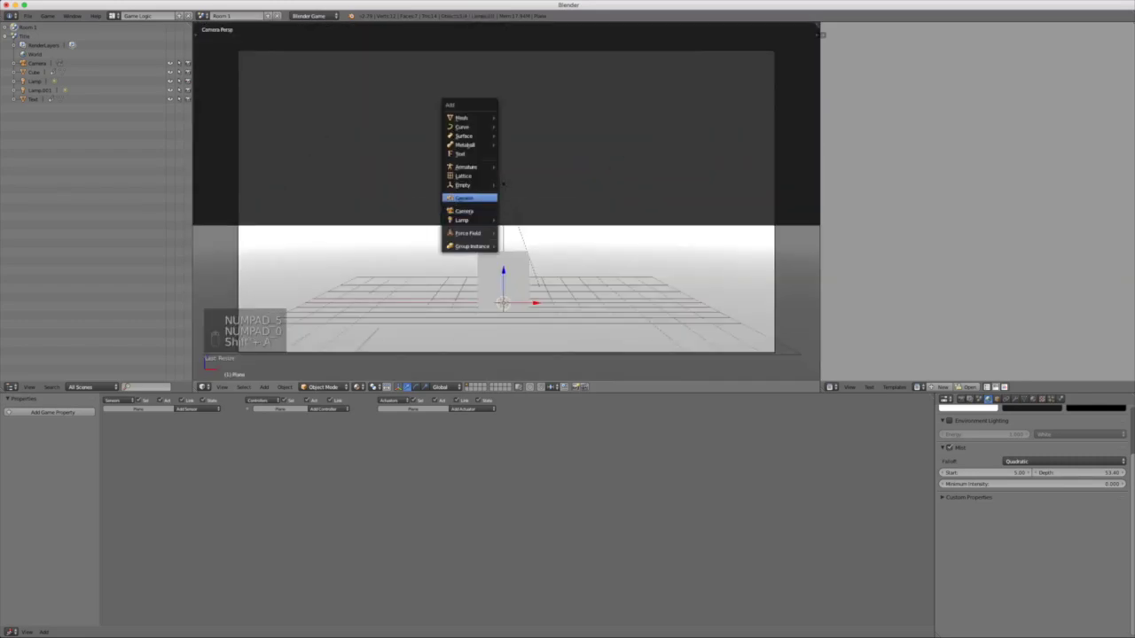
pyautogui.moveTo(470, 116)
pyautogui.click(531, 117)
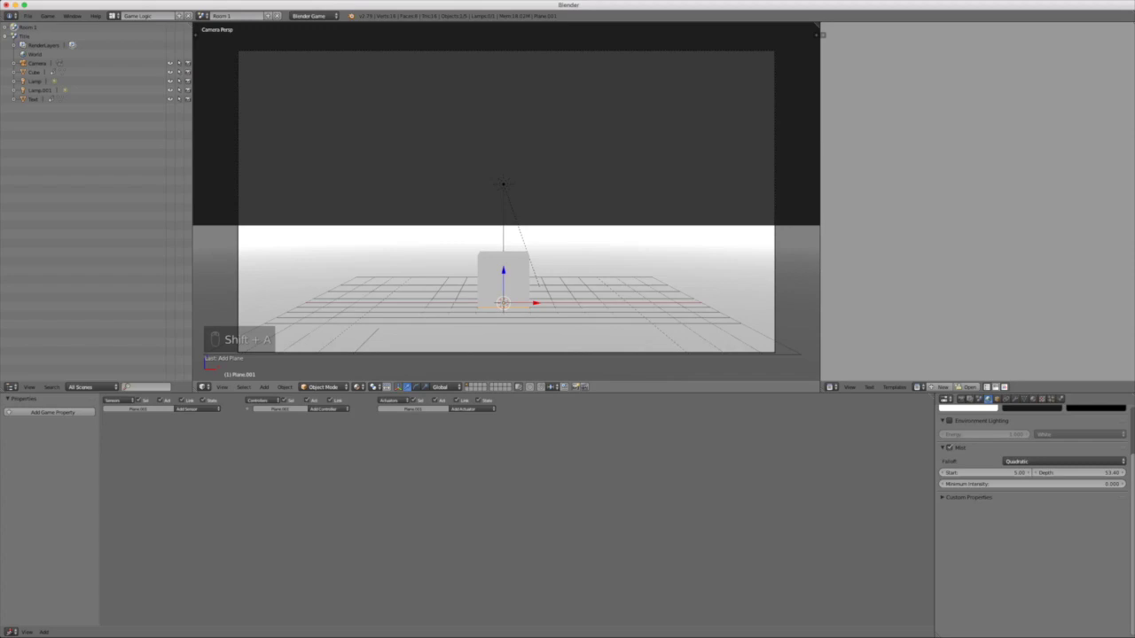
pyautogui.press('g')
pyautogui.press('x')
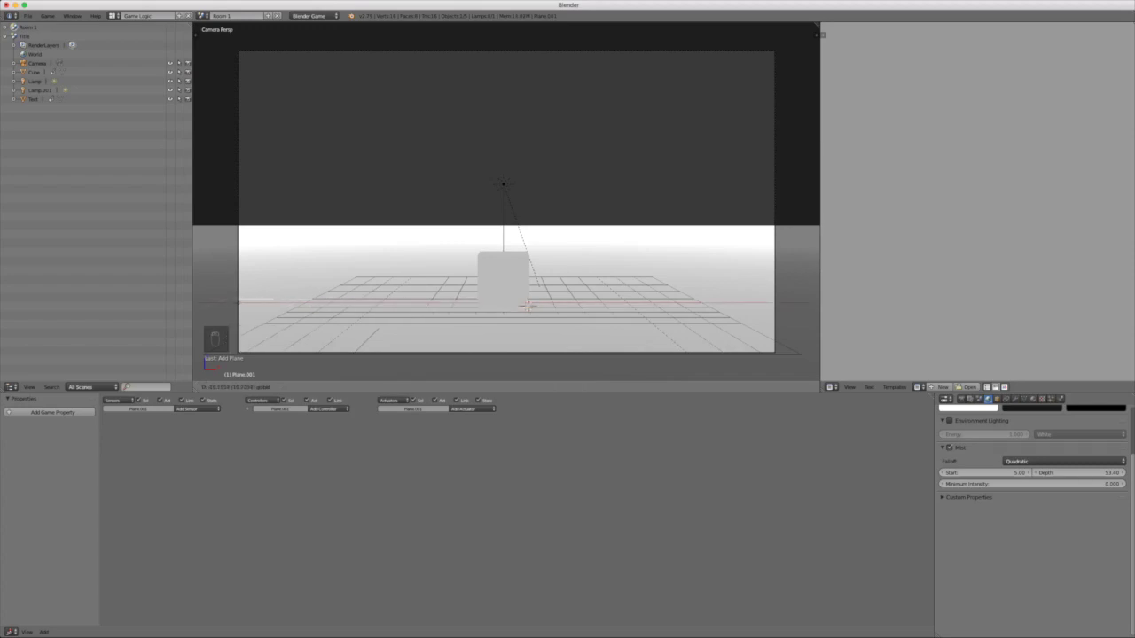
pyautogui.press('Return')
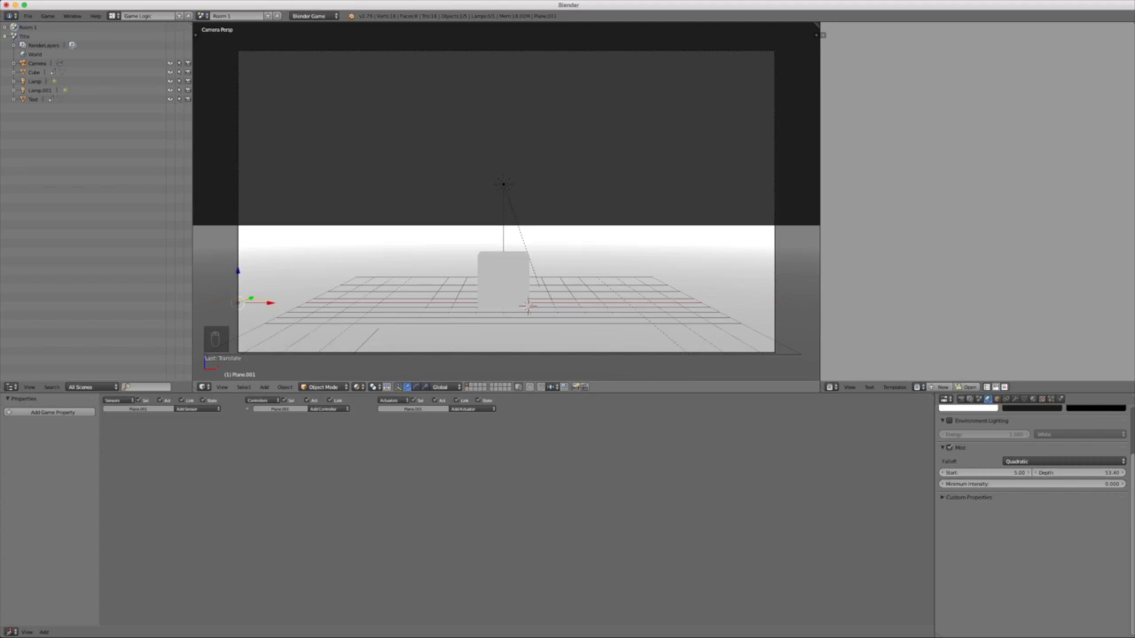
# Step: Rotate the new plane upright and scale it up into a left wall, shifted slightly inward along X
pyautogui.press('r')
pyautogui.click(275, 256)
pyautogui.press('s')
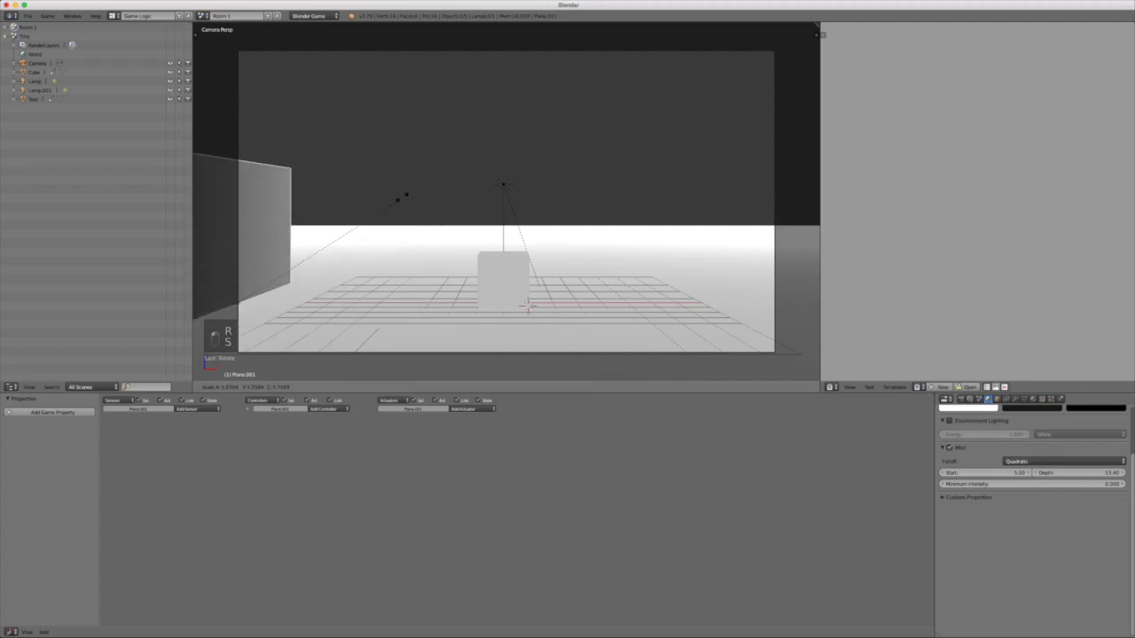
pyautogui.press('Return')
pyautogui.moveTo(268, 303); pyautogui.dragTo(310, 303)
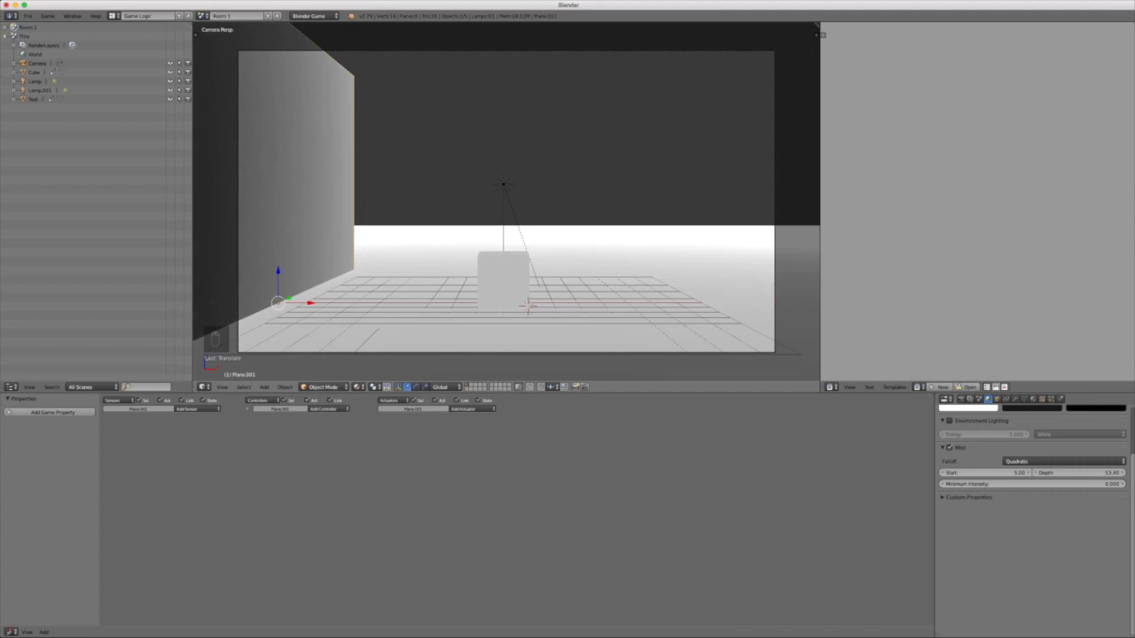
# Step: Duplicate the left wall along X to form the right wall, and place another copy midway between them
pyautogui.hotkey('shift', 'd')
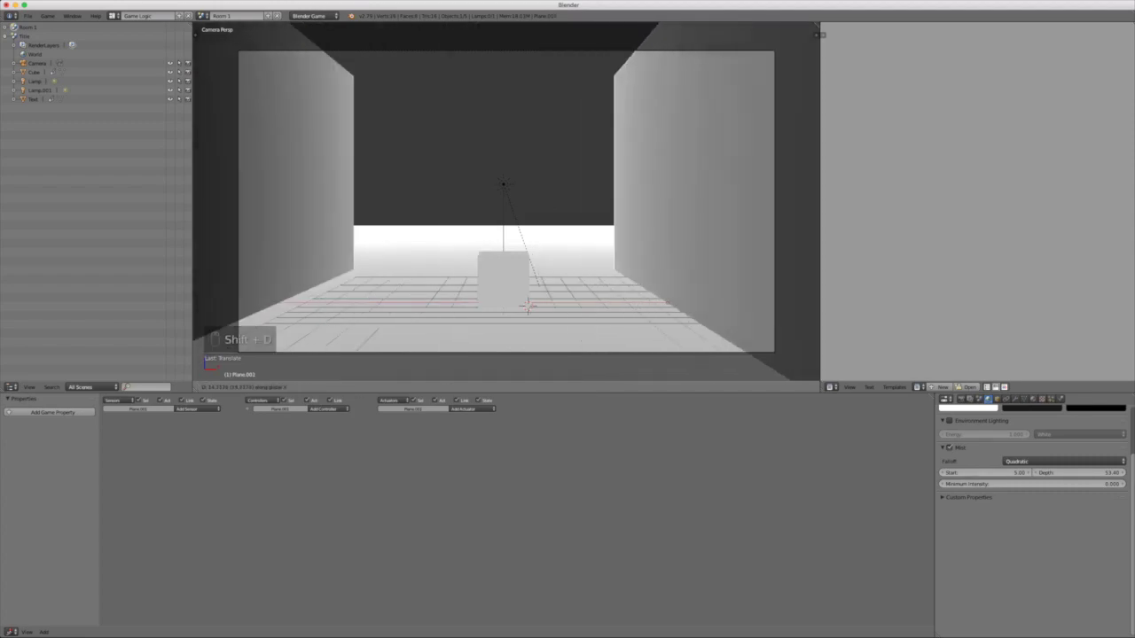
pyautogui.click(677, 304)
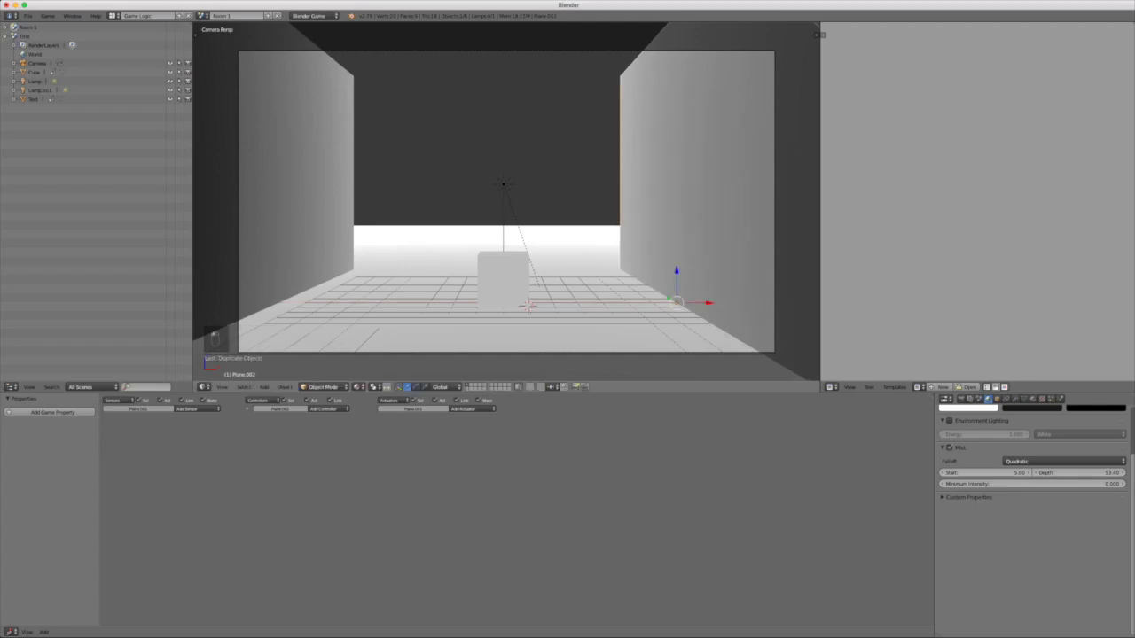
pyautogui.hotkey('shift', 'd')
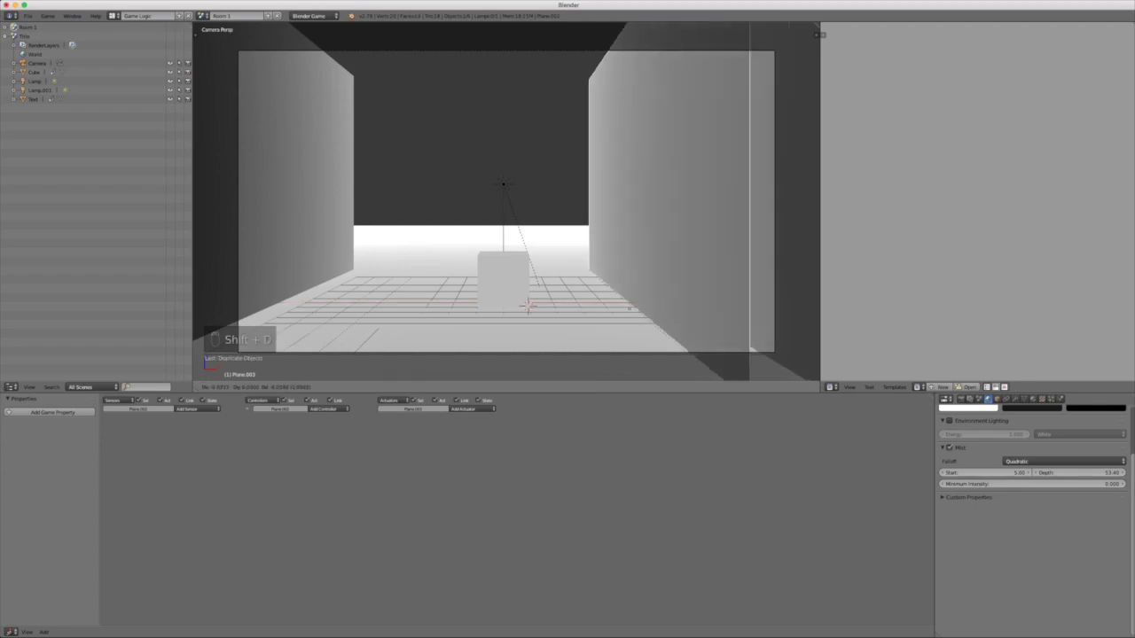
pyautogui.press('x')
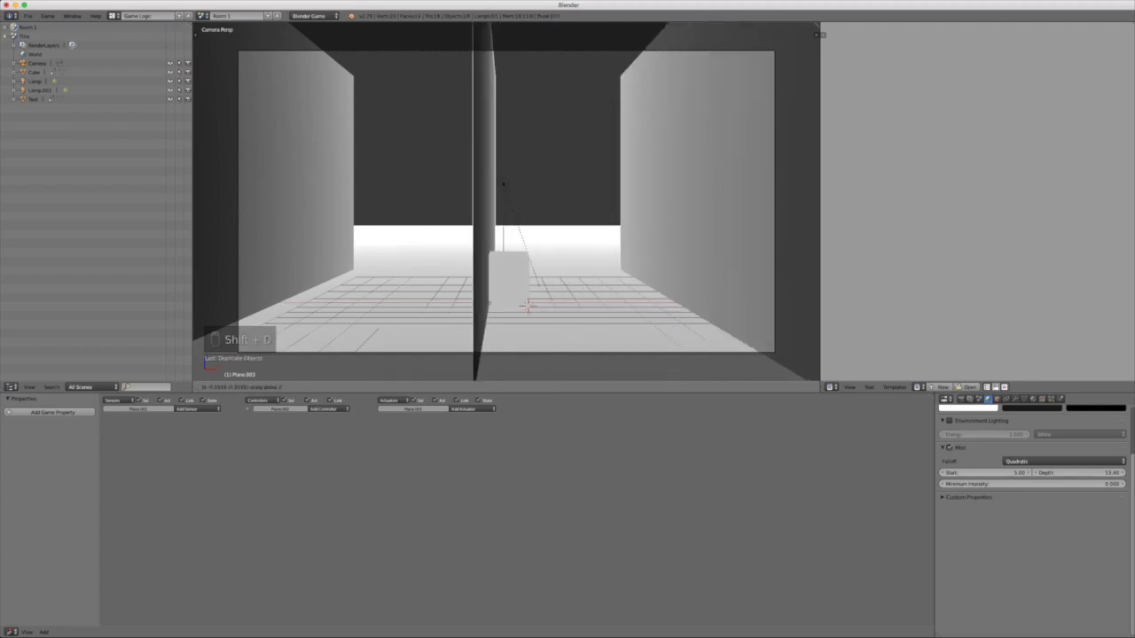
pyautogui.click(504, 184)
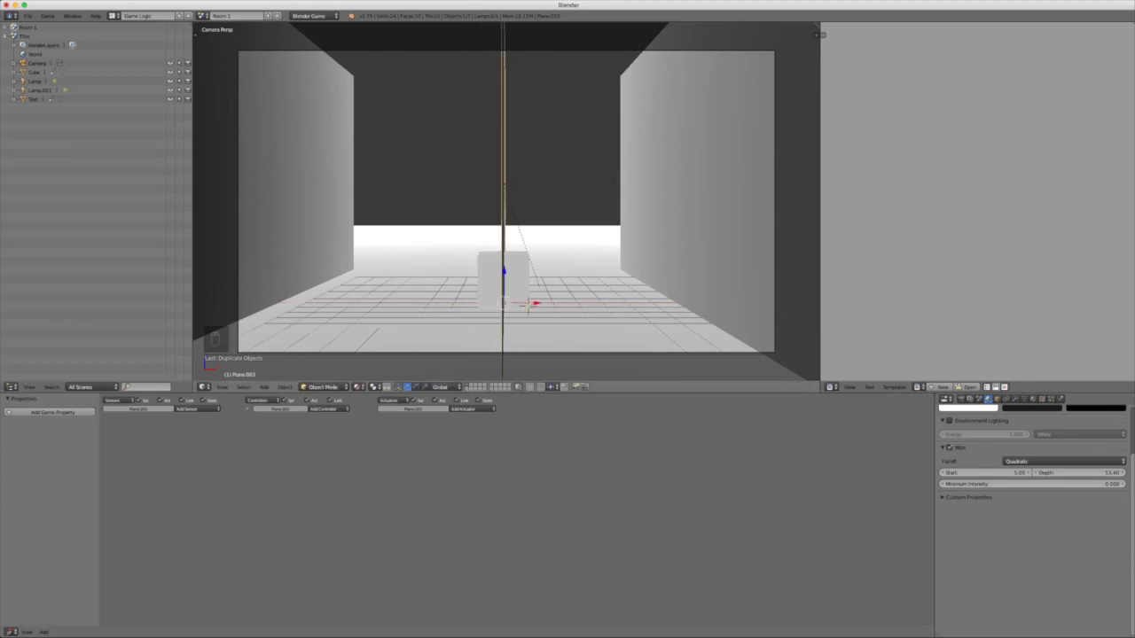
# Step: Rotate the middle wall copy 90 degrees and move it behind the cube as the back wall
pyautogui.press('r')
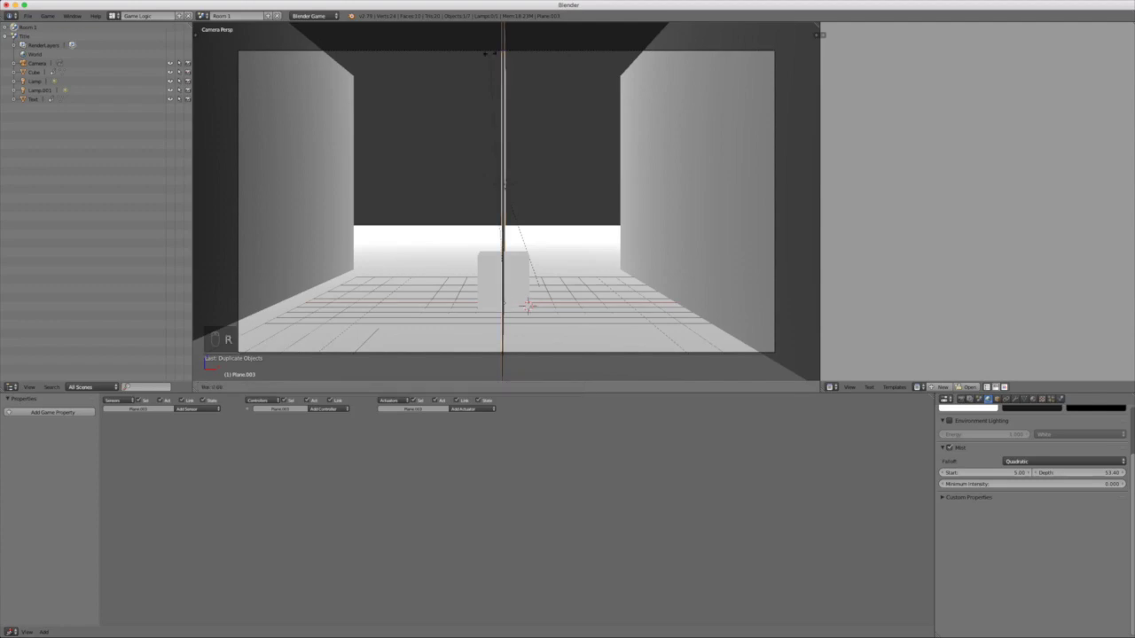
pyautogui.write('90')
pyautogui.press('Return')
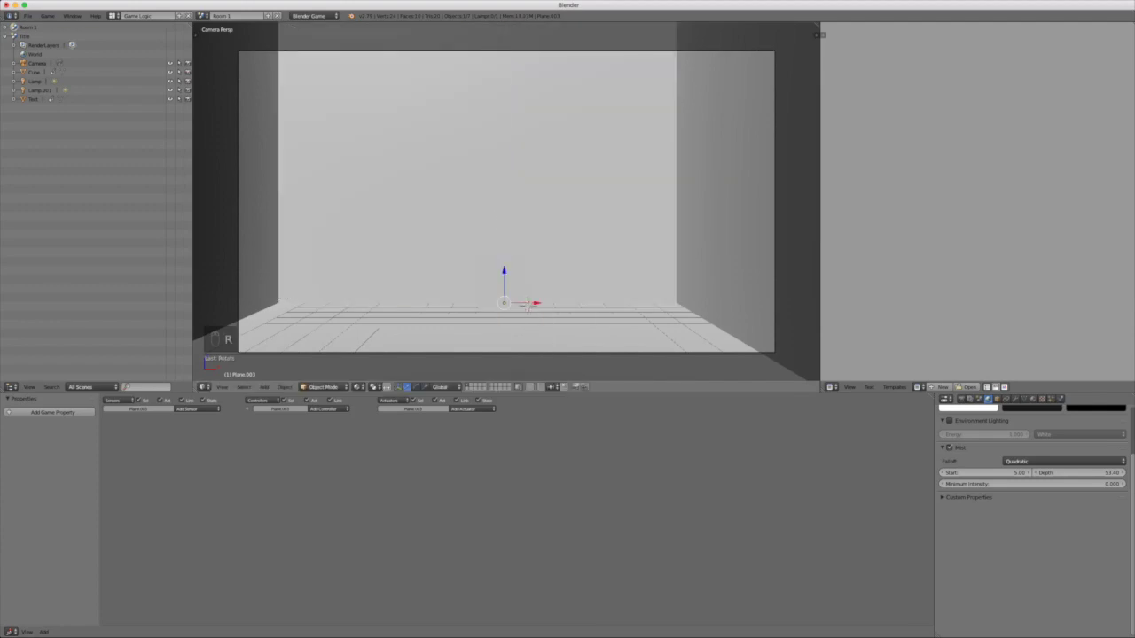
pyautogui.moveTo(494, 52); pyautogui.dragTo(386, 152, button='middle')
pyautogui.moveTo(535, 210); pyautogui.dragTo(675, 179)
pyautogui.moveTo(675, 179); pyautogui.dragTo(701, 140, button='middle')
# Step: Duplicate the back wall along Y to close off the front of the room, and check the camera view
pyautogui.hotkey('shift', 'd')
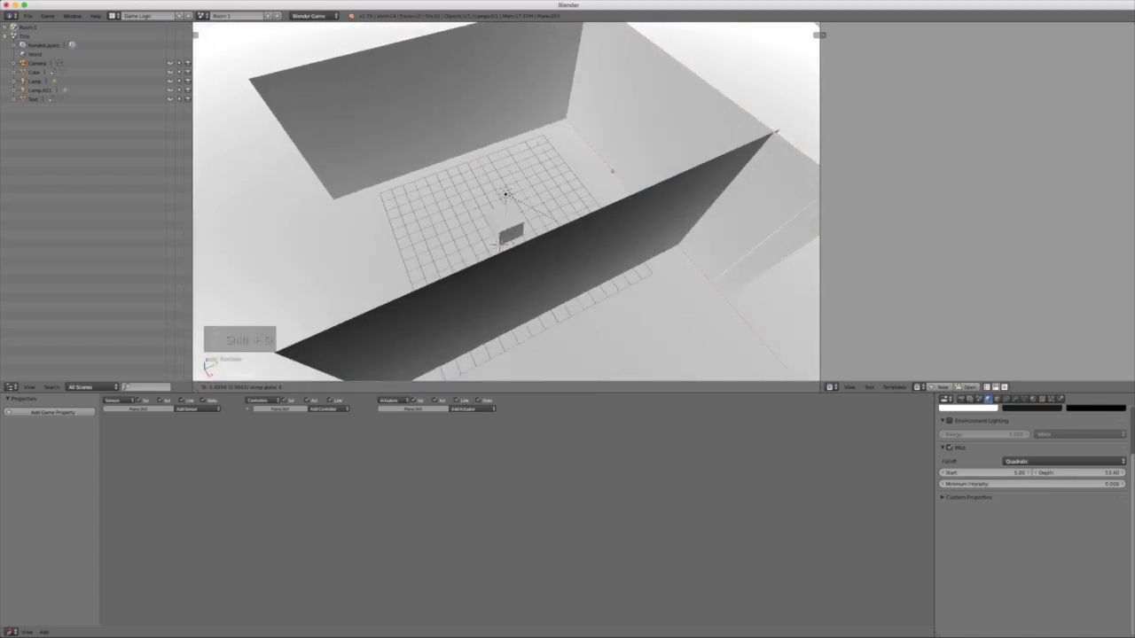
pyautogui.press('y')
pyautogui.click(461, 222)
pyautogui.moveTo(461, 221); pyautogui.dragTo(612, 253, button='middle')
pyautogui.press('KP_0')
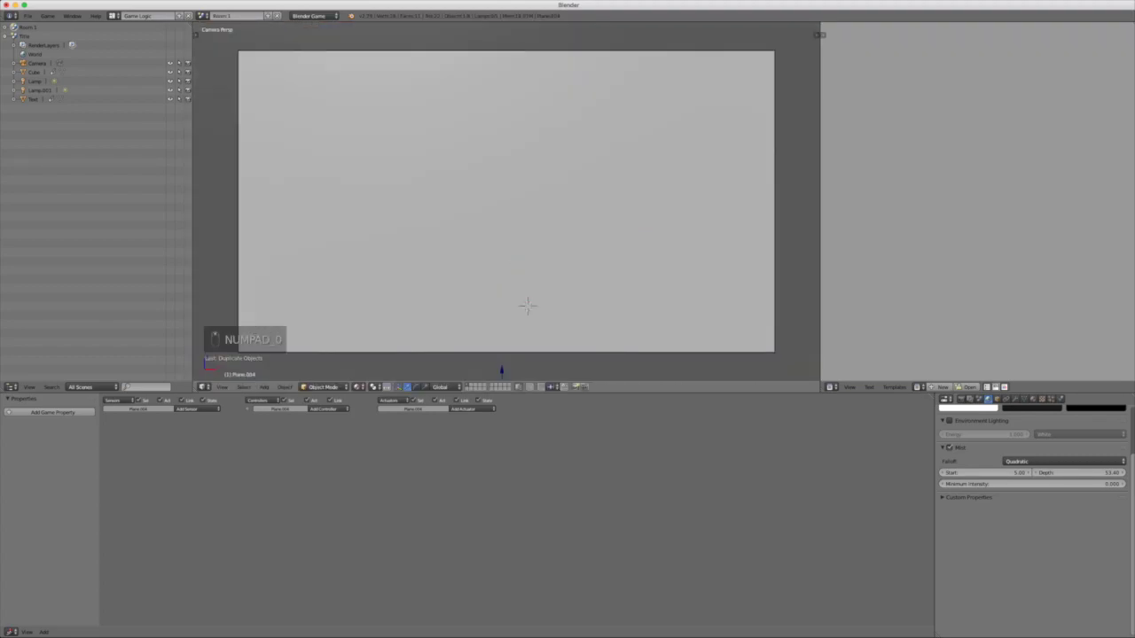
pyautogui.scroll(-2, 507, 202)
pyautogui.scroll(-1, 506, 203)
pyautogui.scroll(4, 507, 202)
pyautogui.scroll(-2, 506, 202)
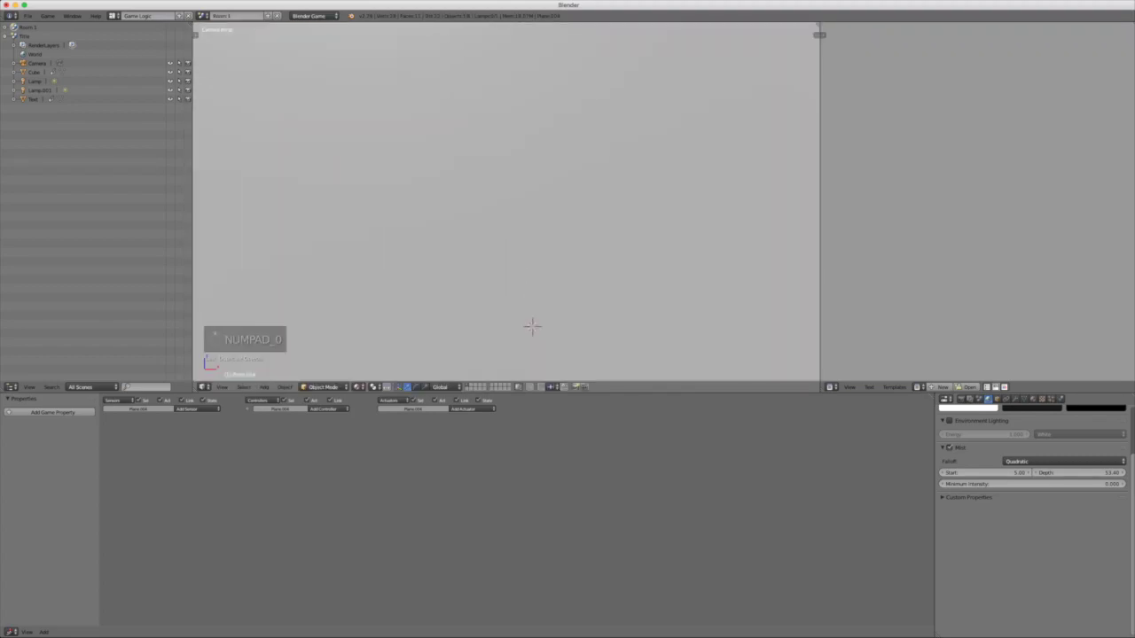
# Step: Make the room's four walls invisible in their physics settings and briefly run the game
pyautogui.moveTo(521, 273); pyautogui.dragTo(507, 245, button='middle')
pyautogui.scroll(3, 1033, 521)
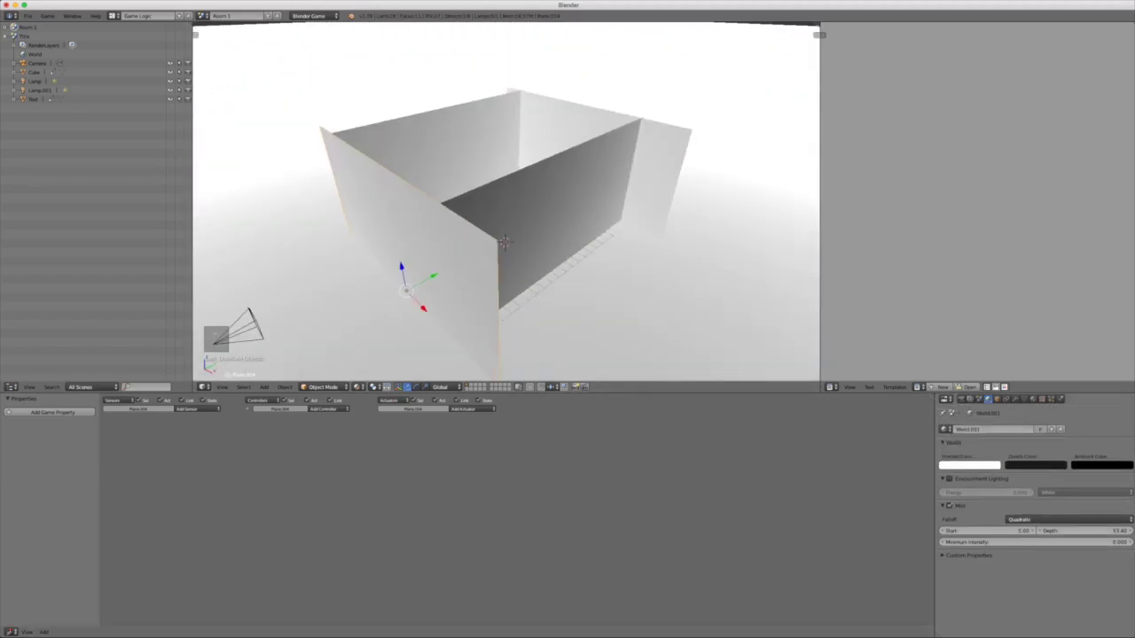
pyautogui.click(1061, 399)
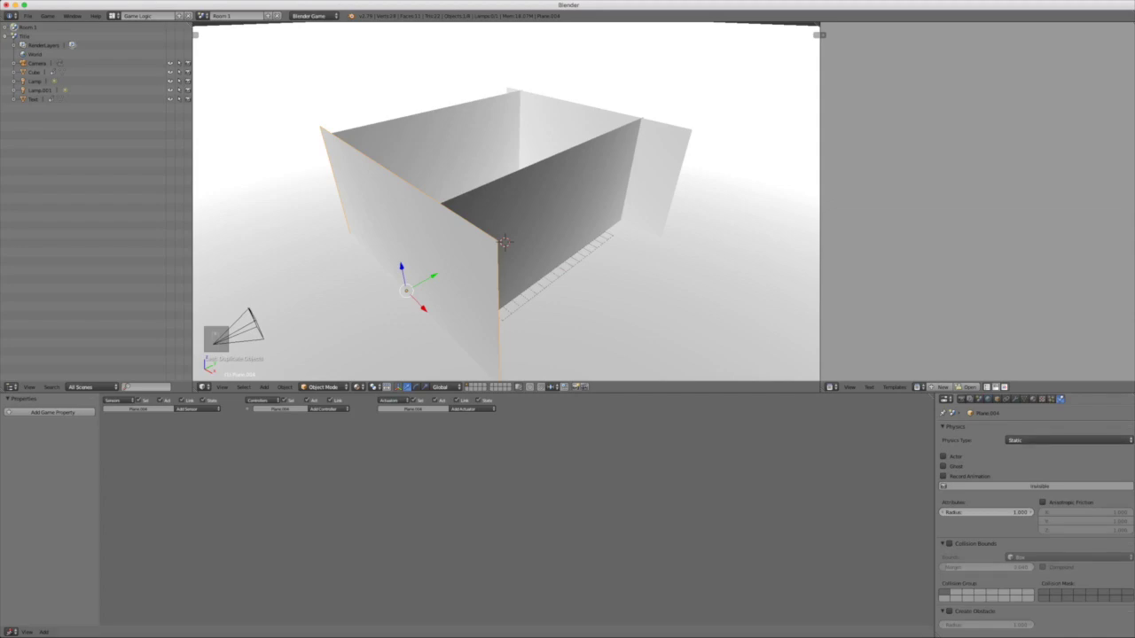
pyautogui.keyDown('shift'); pyautogui.rightClick(503, 241); pyautogui.keyUp('shift')
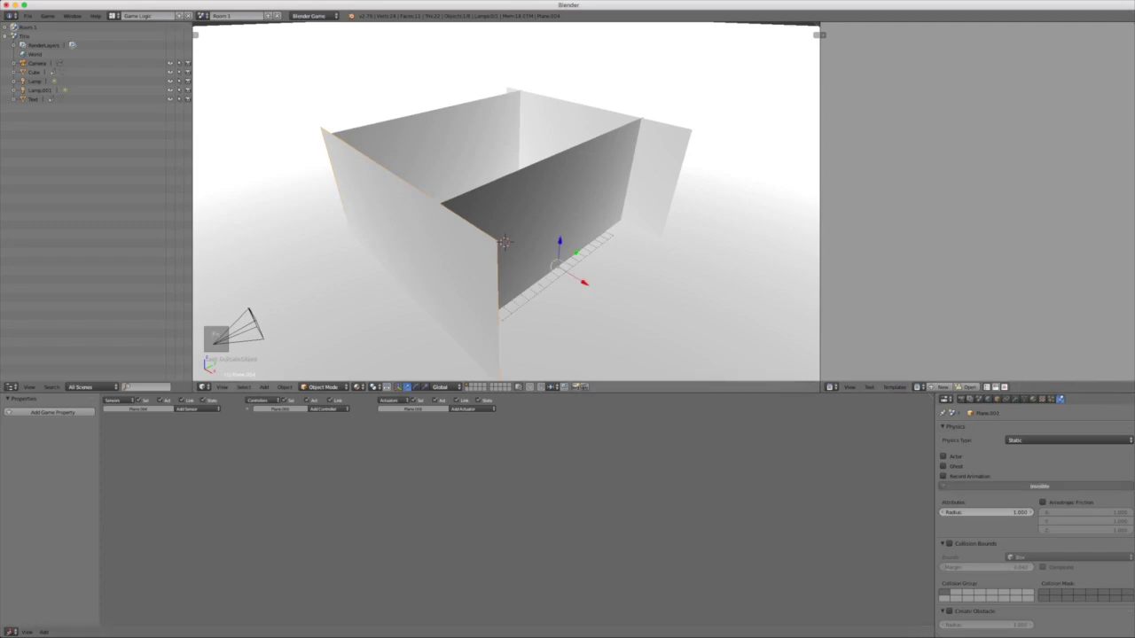
pyautogui.keyDown('shift'); pyautogui.rightClick(661, 177); pyautogui.keyUp('shift')
pyautogui.keyDown('shift'); pyautogui.rightClick(427, 149); pyautogui.keyUp('shift')
pyautogui.press('KP_0')
pyautogui.scroll(5, 522, 273)
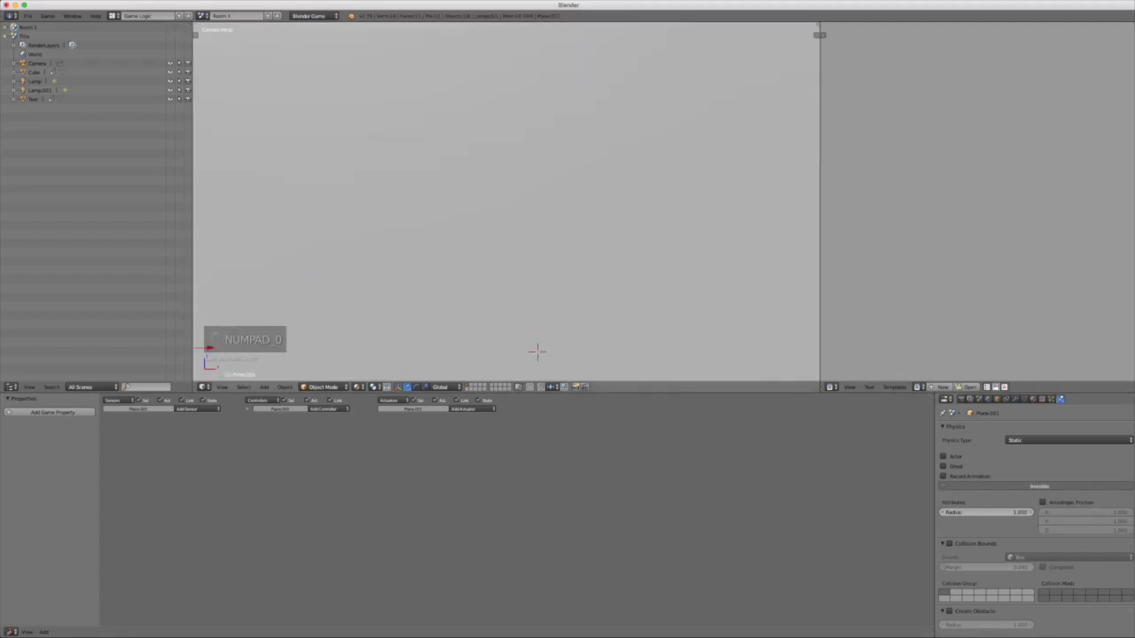
pyautogui.press('p')
pyautogui.press('Escape')
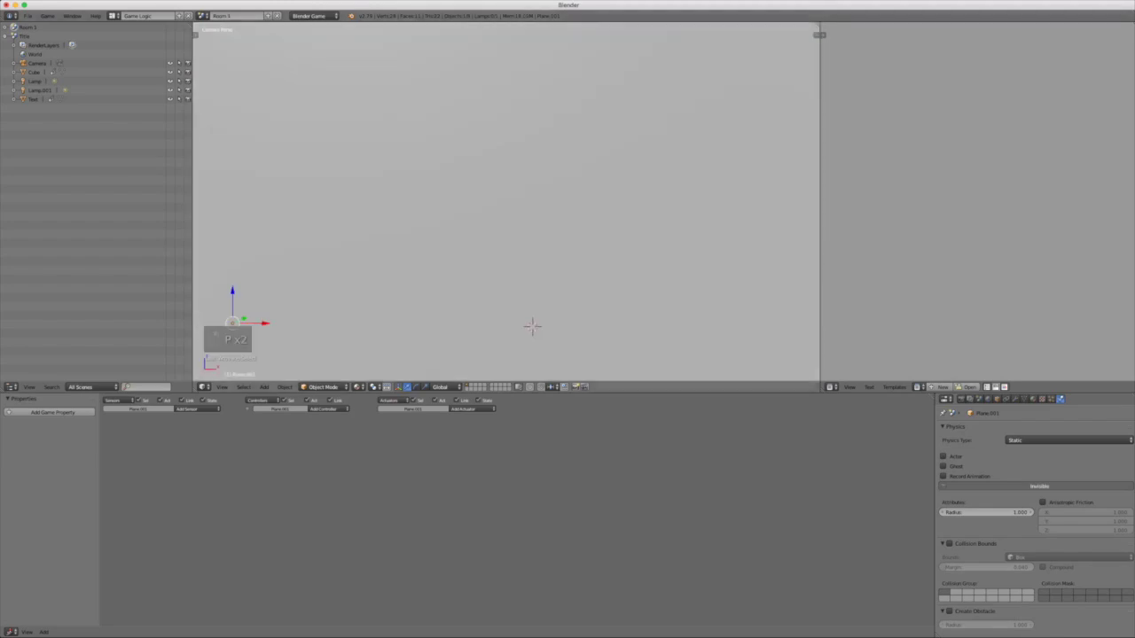
# Step: Move the two side walls outward along X to the ends of the front and back walls
pyautogui.press('KP_2')
pyautogui.rightClick(504, 197)
pyautogui.rightClick(506, 199)
pyautogui.rightClick(507, 215)
pyautogui.moveTo(507, 215); pyautogui.dragTo(585, 203, button='middle')
pyautogui.moveTo(519, 266); pyautogui.dragTo(550, 222, button='middle')
pyautogui.rightClick(439, 186)
pyautogui.moveTo(421, 218); pyautogui.dragTo(386, 218)
pyautogui.rightClick(593, 199)
pyautogui.moveTo(544, 216); pyautogui.dragTo(564, 215)
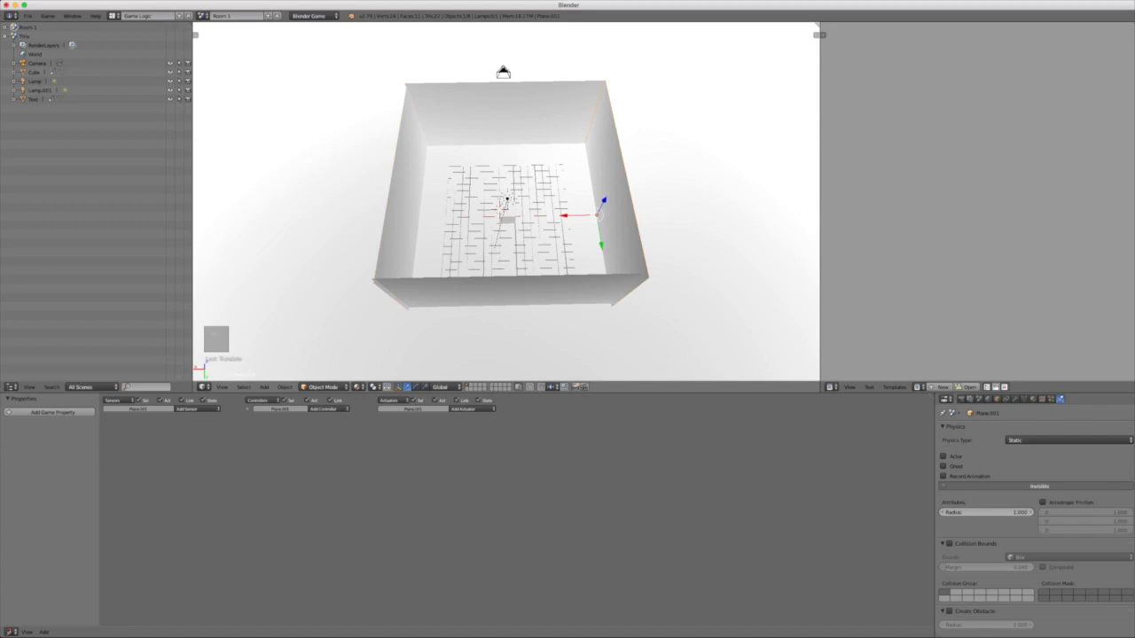
# Step: Check the room through the camera and switch the 3D view to an empty layer
pyautogui.press('KP_0')
pyautogui.press('KP_0')
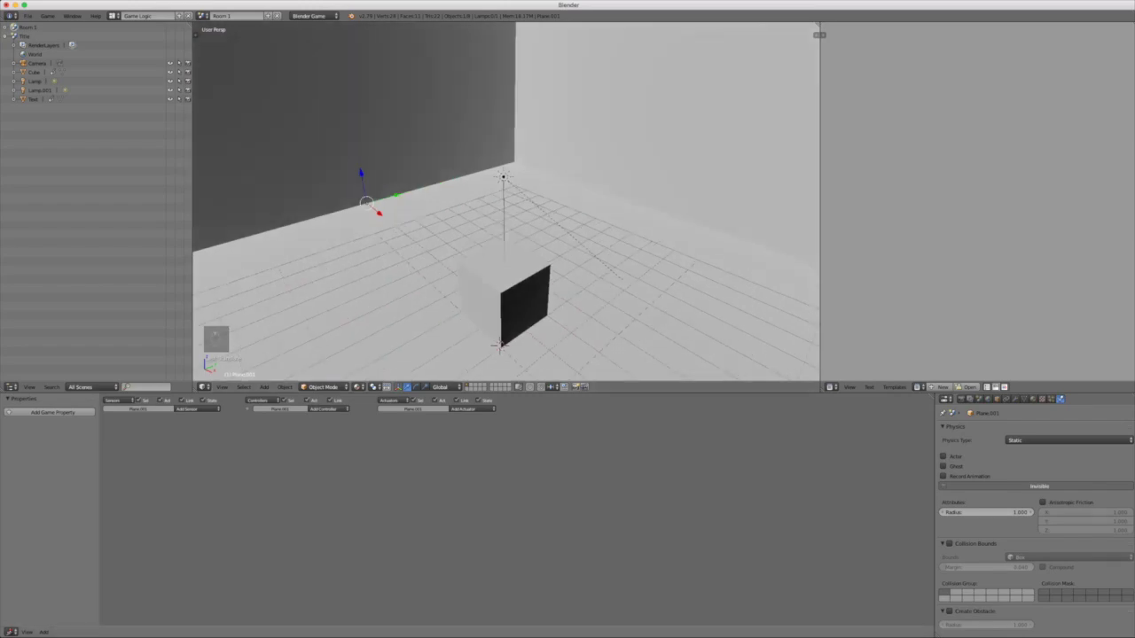
pyautogui.click(473, 385)
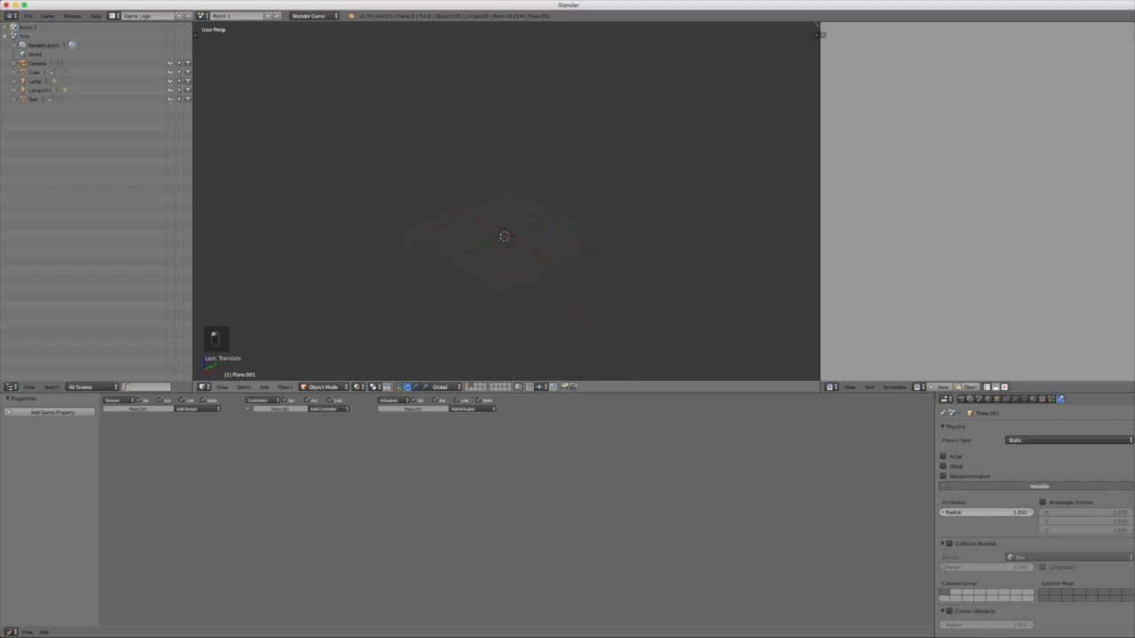
# Step: Snap the 3D cursor to the centre of the grid and add a UV sphere there
pyautogui.hotkey('shift', 's')
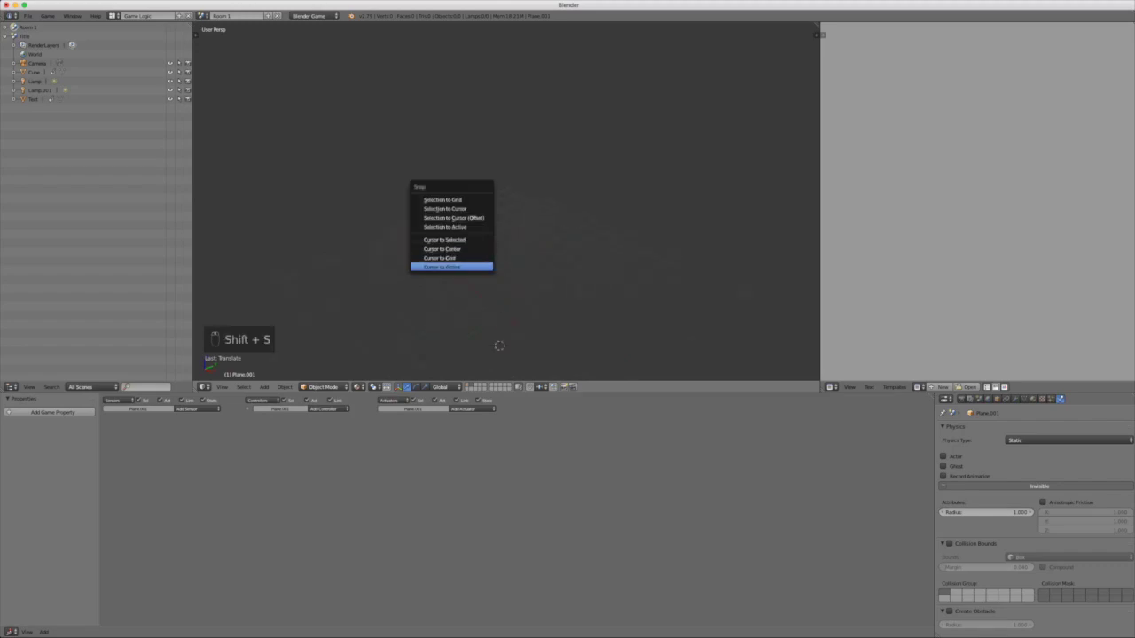
pyautogui.click(452, 249)
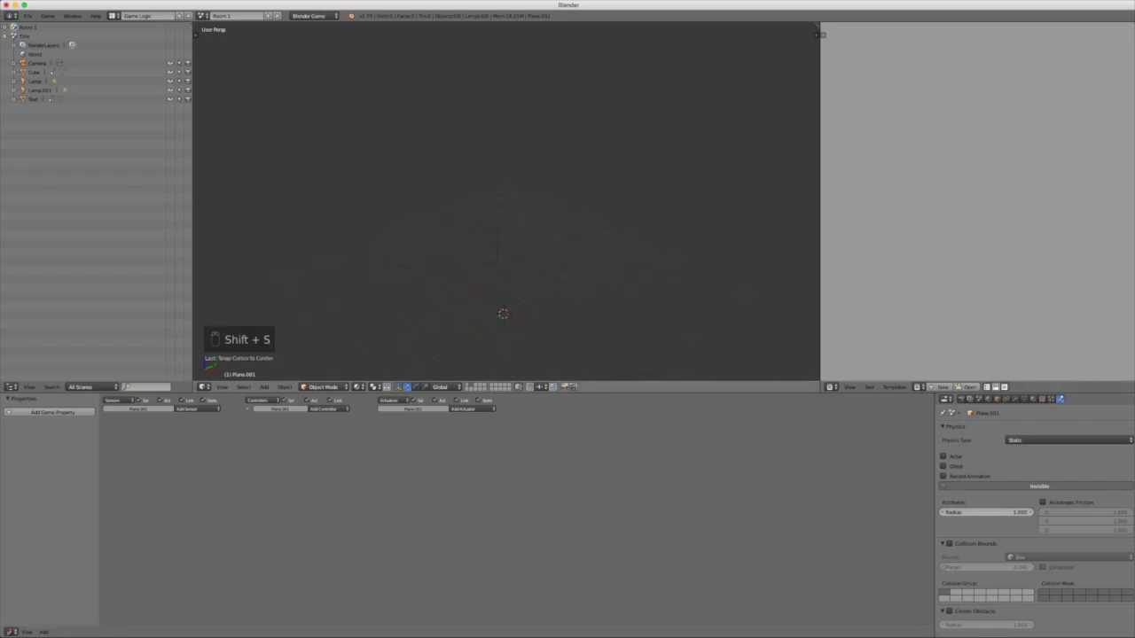
pyautogui.moveTo(515, 220); pyautogui.dragTo(408, 181, button='middle')
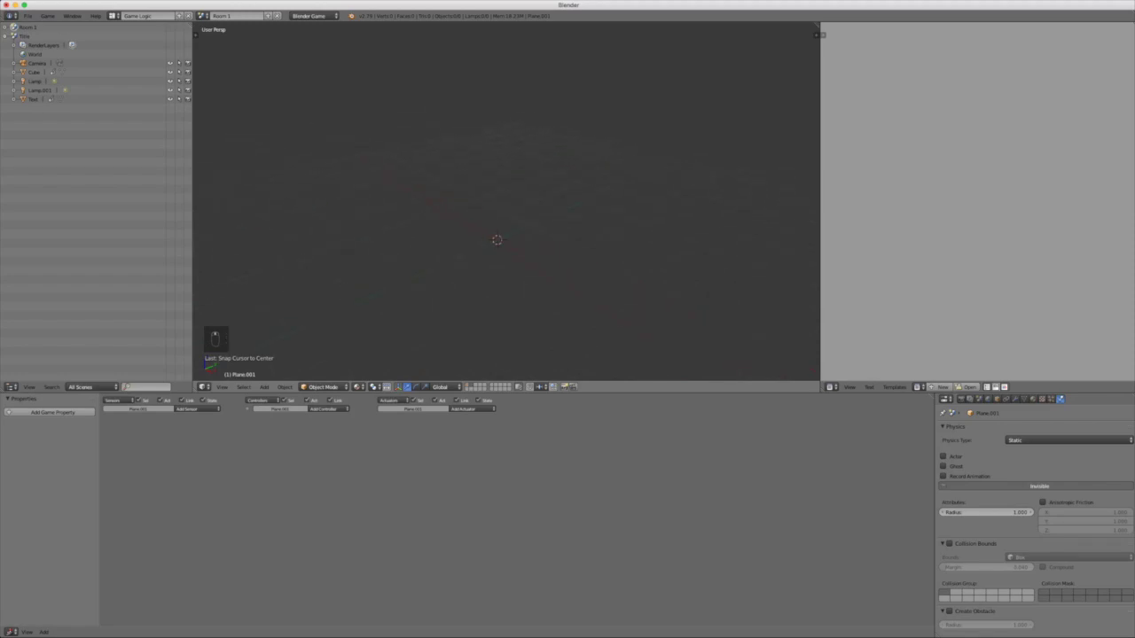
pyautogui.hotkey('shift', 'a')
pyautogui.moveTo(514, 195)
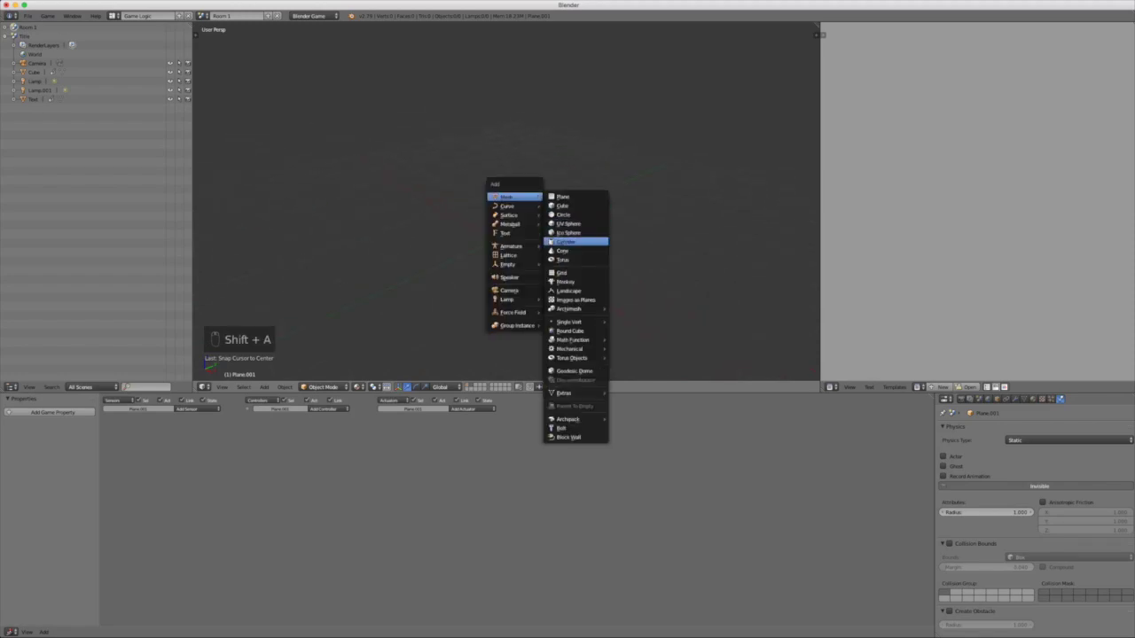
pyautogui.click(568, 223)
pyautogui.moveTo(568, 224); pyautogui.dragTo(625, 233, button='middle')
# Step: Set the 3D view's shading to Solid and bring the sphere into clear view
pyautogui.click(358, 387)
pyautogui.click(374, 357)
pyautogui.moveTo(417, 306); pyautogui.dragTo(283, 319, button='middle')
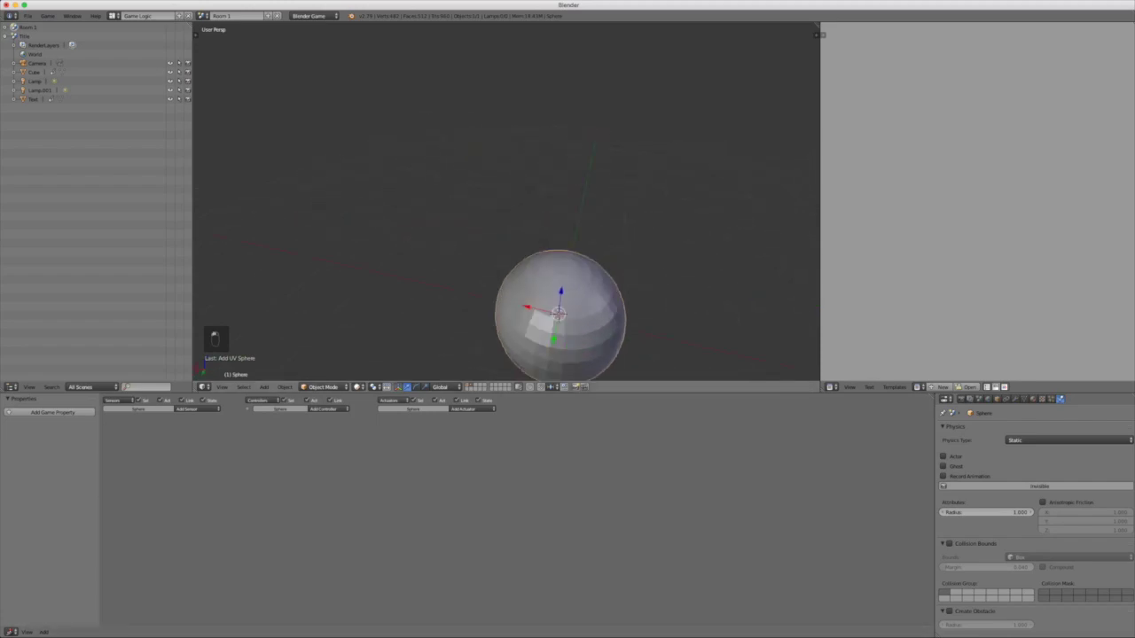
pyautogui.moveTo(532, 266); pyautogui.dragTo(510, 212, button='middle')
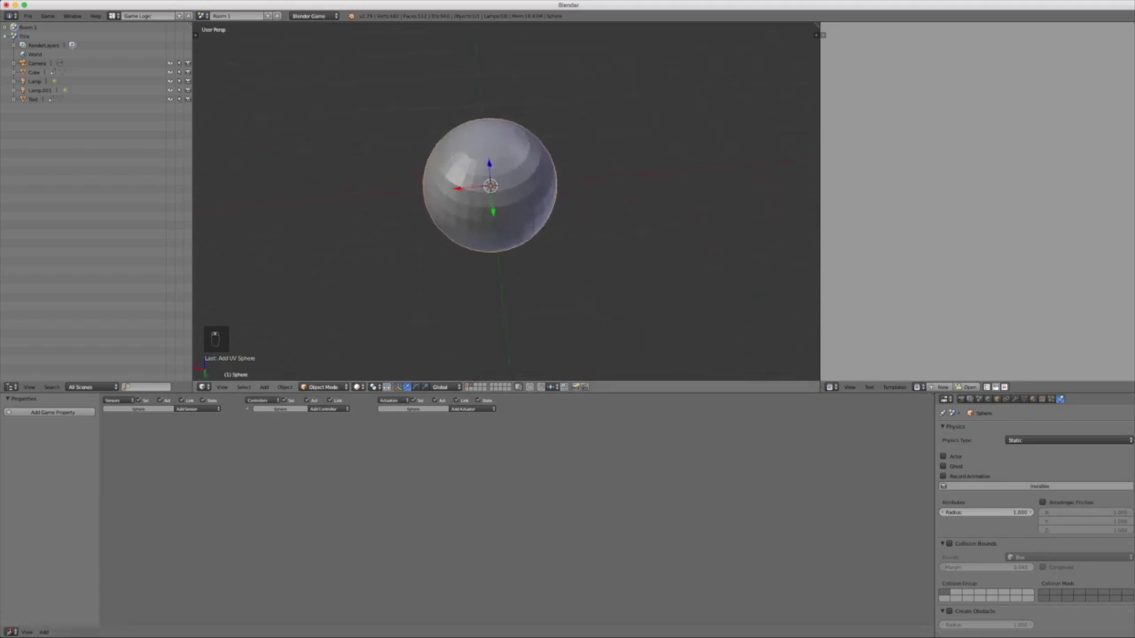
# Step: Scale the sphere down along X into a thin coin-shaped disc and check its thickness
pyautogui.press('s')
pyautogui.press('x')
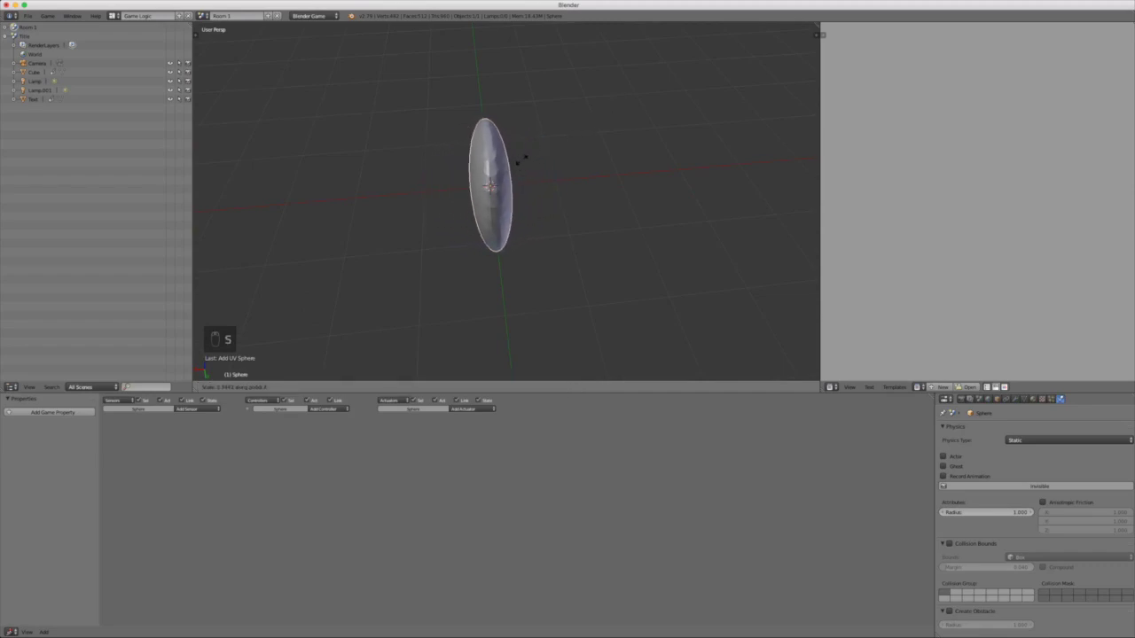
pyautogui.click(497, 166)
pyautogui.moveTo(493, 167); pyautogui.dragTo(532, 168, button='middle')
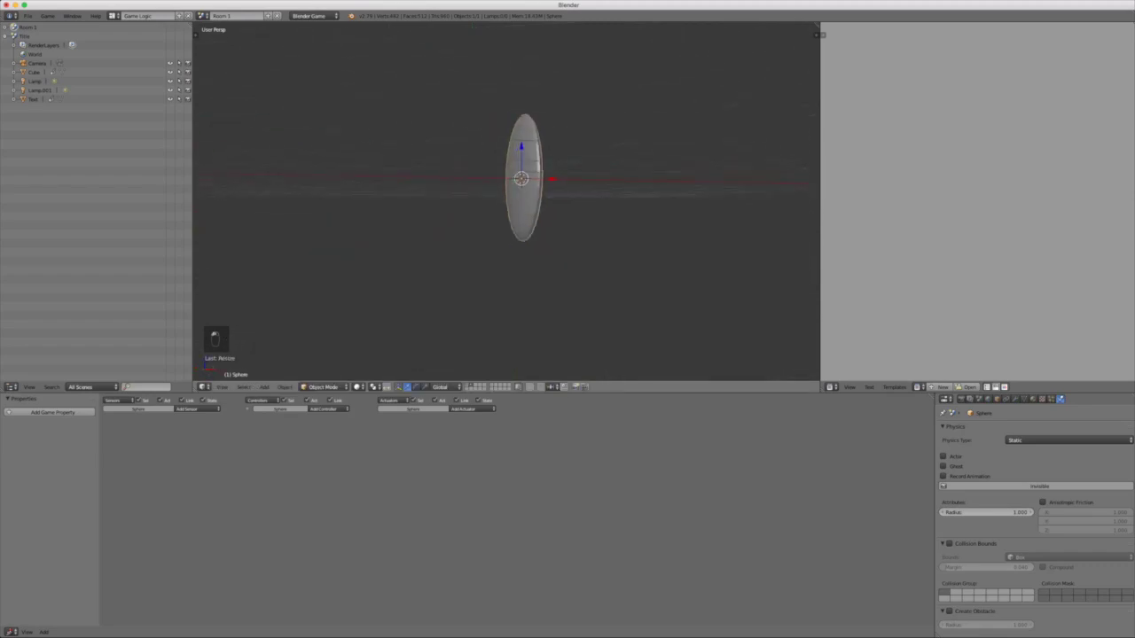
pyautogui.press('s')
pyautogui.click(649, 162)
pyautogui.moveTo(649, 163)
pyautogui.mouseDown(button='middle')
pyautogui.moveTo(568, 222)
pyautogui.moveTo(656, 182)
pyautogui.mouseUp(button='middle')
pyautogui.press('s')
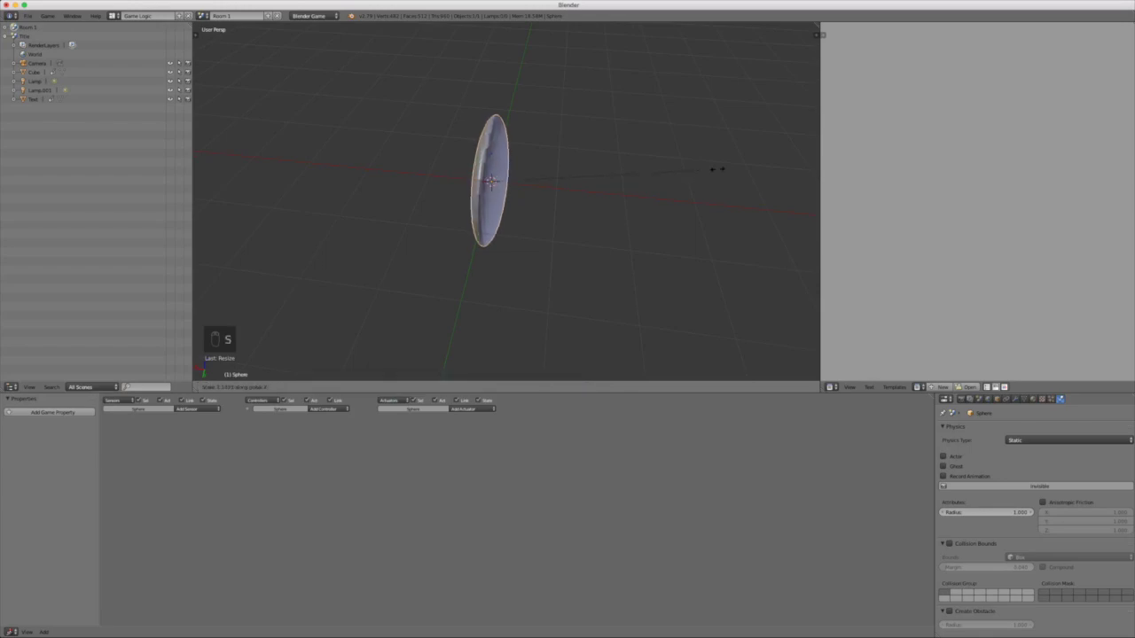
pyautogui.click(717, 169)
pyautogui.moveTo(617, 176); pyautogui.dragTo(789, 147, button='middle')
pyautogui.press('Tab')
pyautogui.moveTo(507, 177); pyautogui.dragTo(669, 199, button='middle')
pyautogui.press('Tab')
pyautogui.scroll(4, 669, 199)
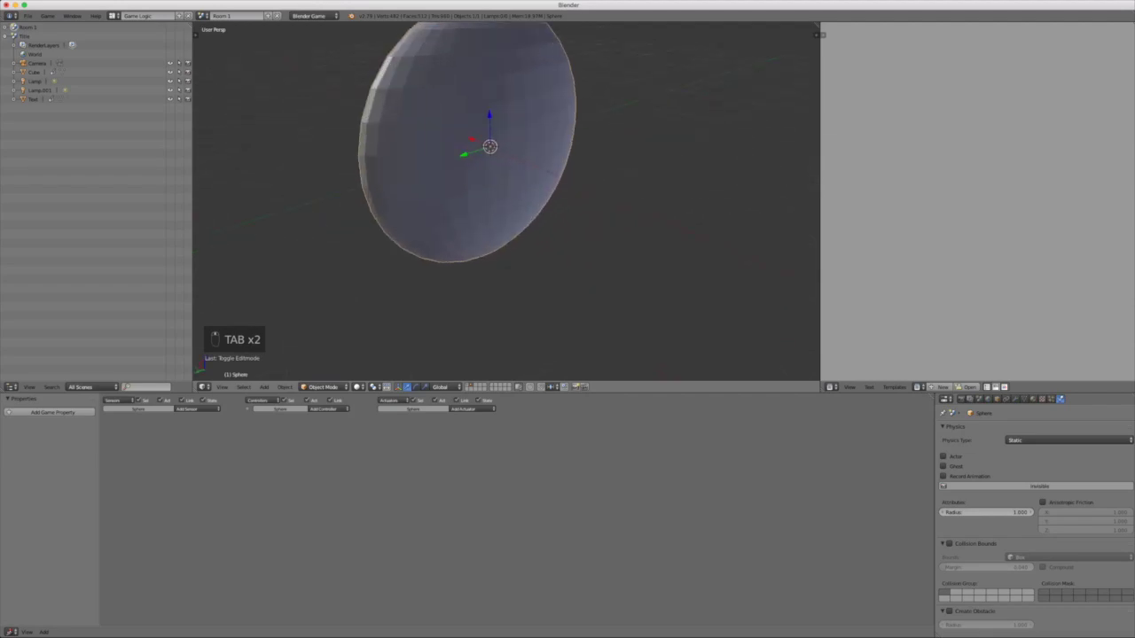
# Step: Give the disc a new material and set its diffuse colour to bright yellow
pyautogui.click(1042, 399)
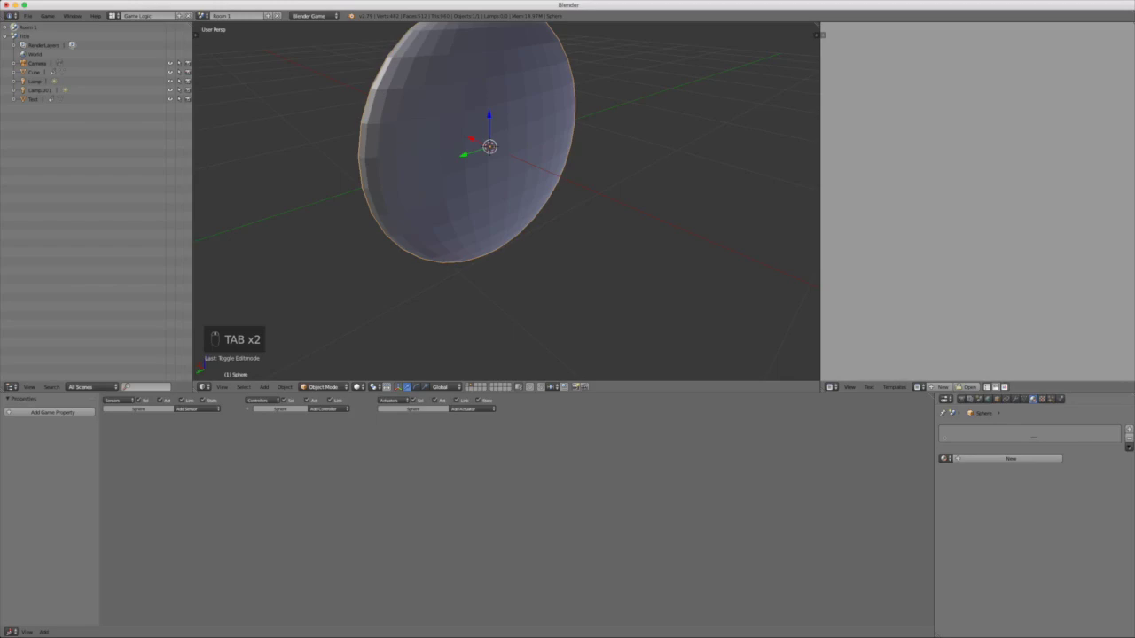
pyautogui.click(1020, 458)
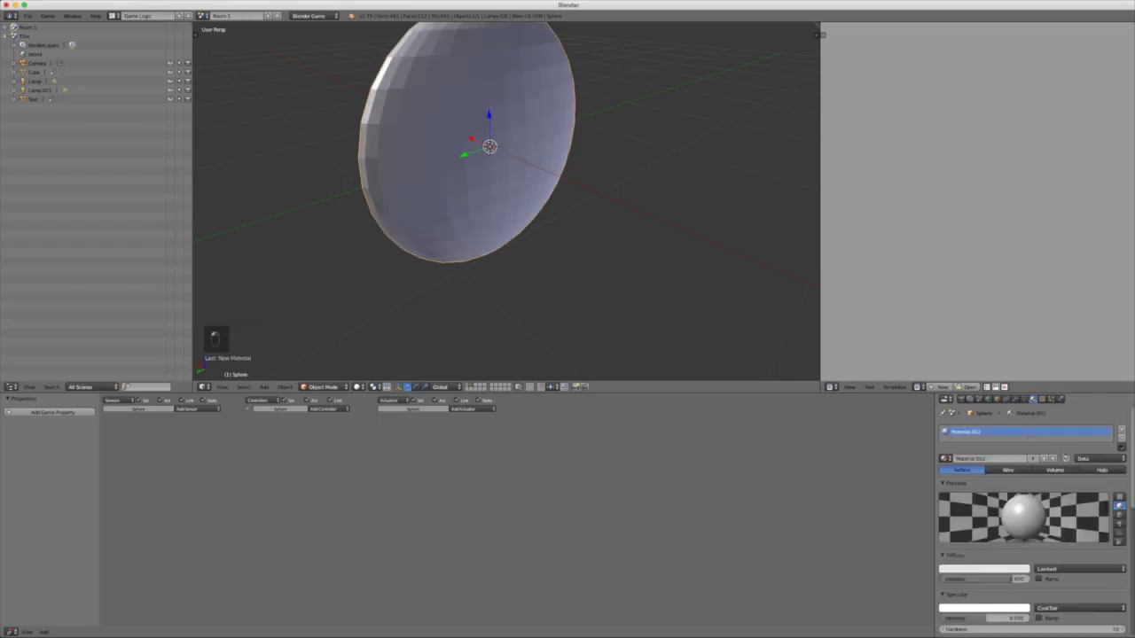
pyautogui.click(984, 569)
pyautogui.moveTo(957, 497); pyautogui.dragTo(949, 501)
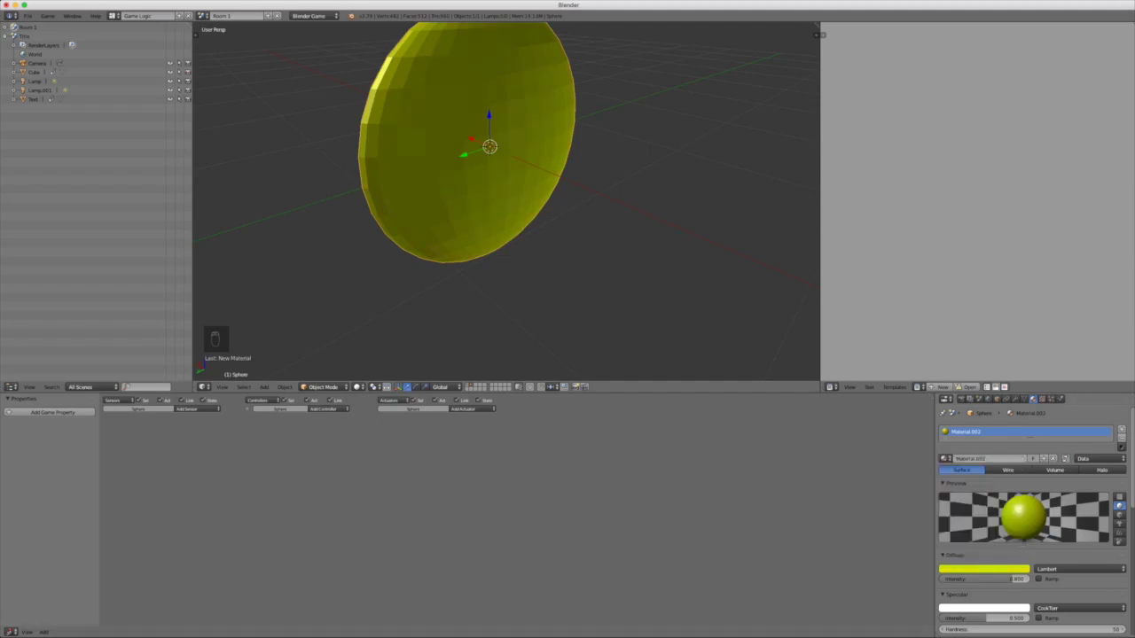
pyautogui.click(984, 569)
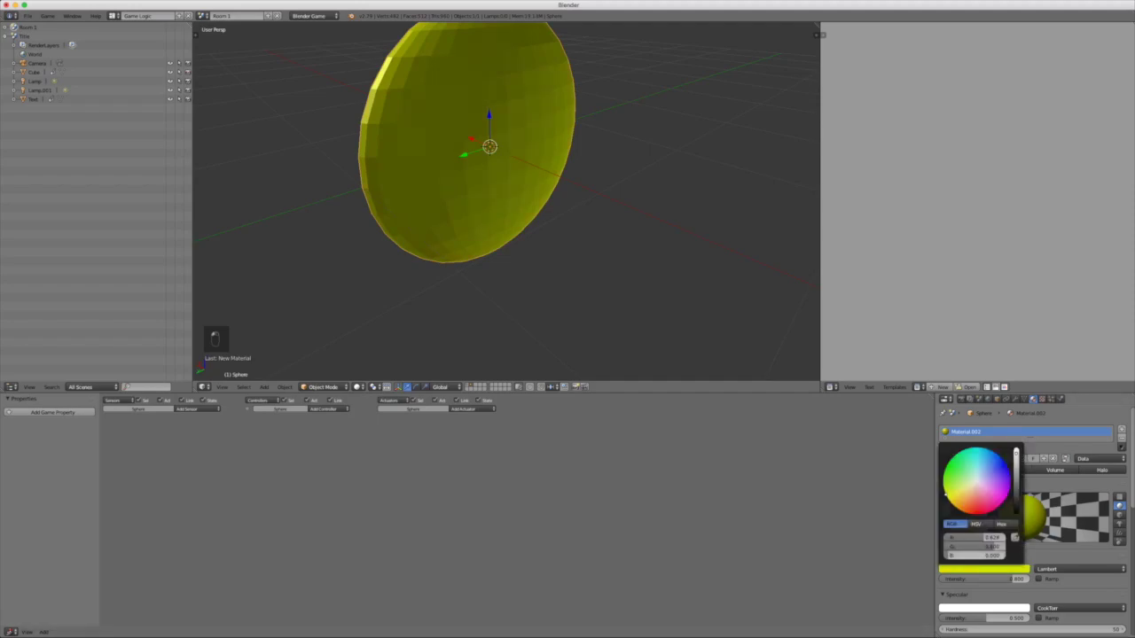
pyautogui.moveTo(946, 494); pyautogui.dragTo(948, 499)
# Step: Thicken the yellow disc slightly along X by a factor of about 1.144
pyautogui.moveTo(497, 231); pyautogui.dragTo(407, 257, button='middle')
pyautogui.scroll(-5, 589, 226)
pyautogui.press('s')
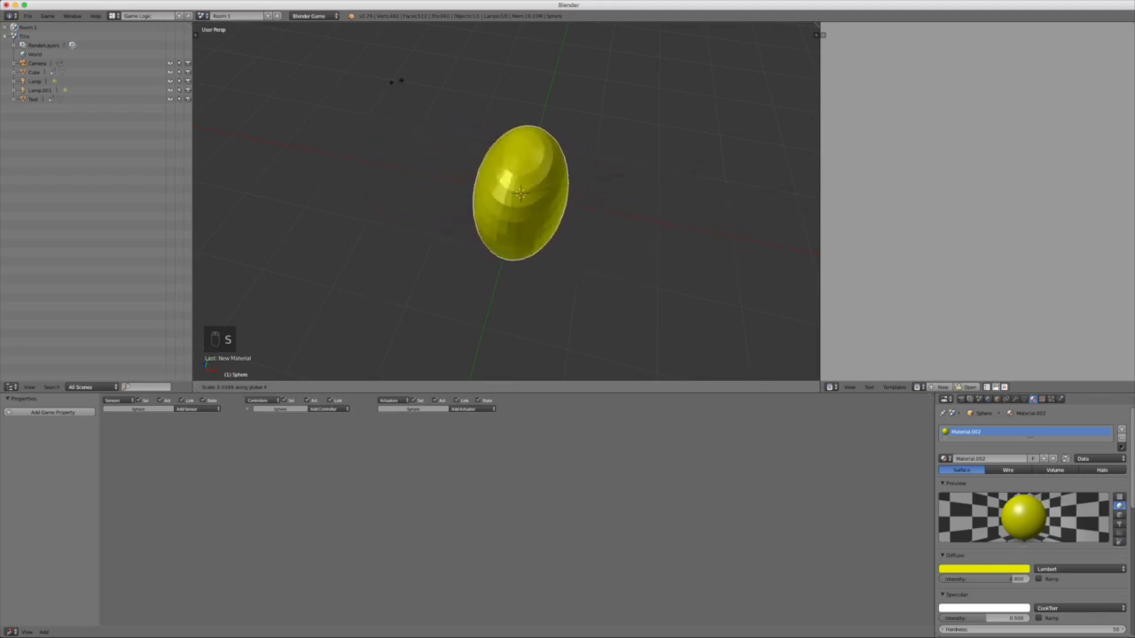
pyautogui.click(712, 76)
pyautogui.moveTo(700, 97); pyautogui.dragTo(603, 53, button='middle')
pyautogui.moveTo(577, 177); pyautogui.dragTo(550, 120, button='middle')
pyautogui.scroll(4, 572, 160)
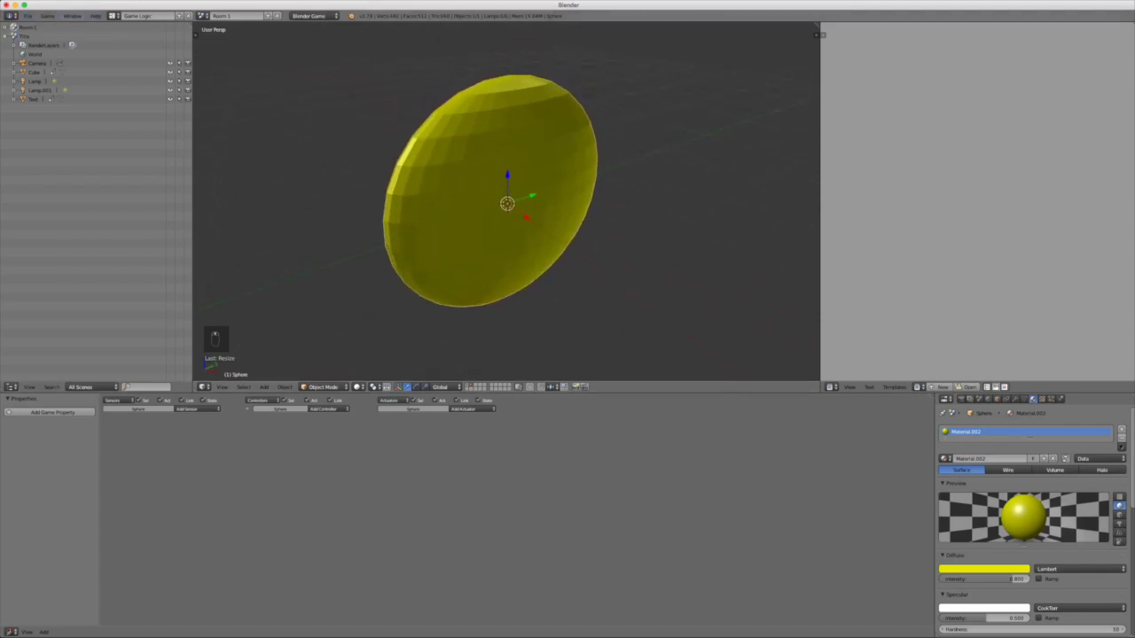
# Step: Switch to the Default screen layout, show the Room 1 scene and set the view to Solid shading
pyautogui.click(116, 16)
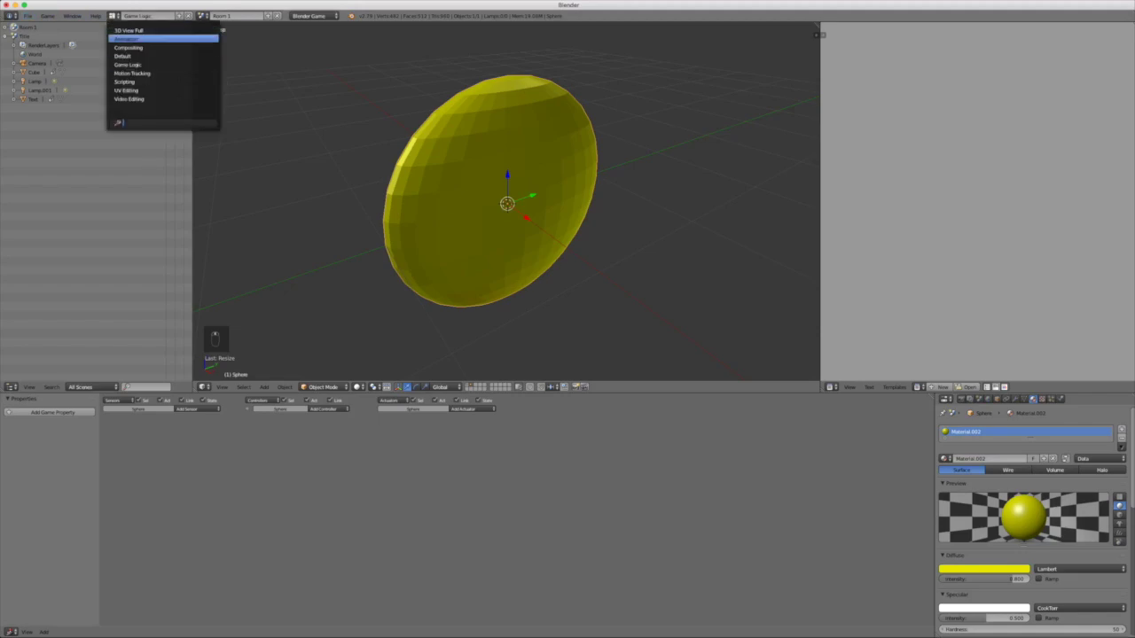
pyautogui.click(125, 55)
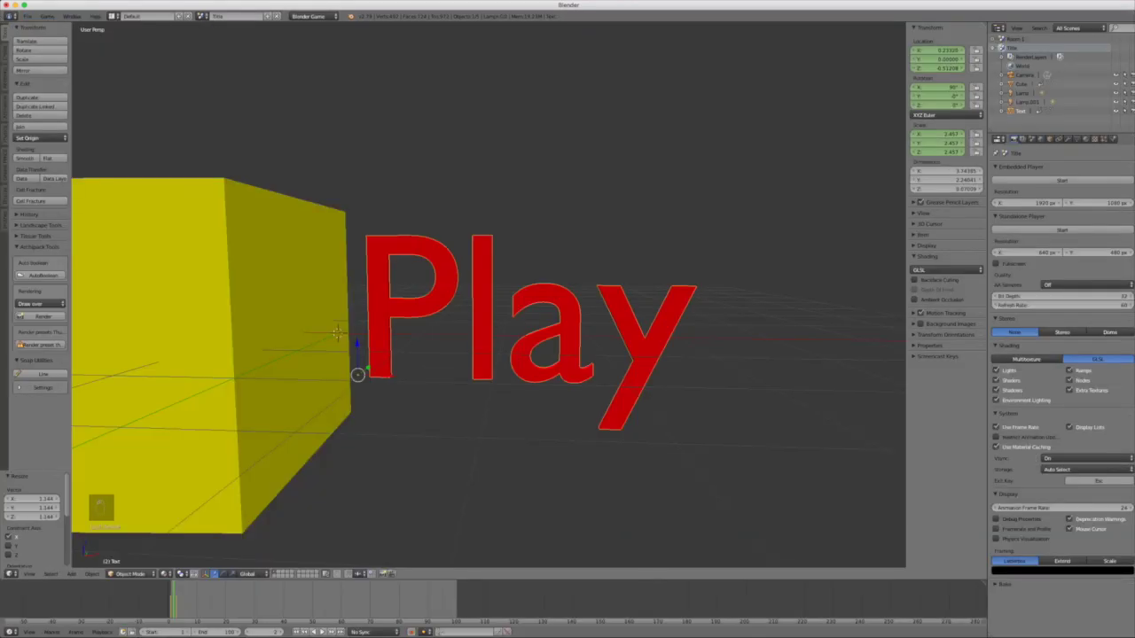
pyautogui.click(204, 16)
pyautogui.click(252, 30)
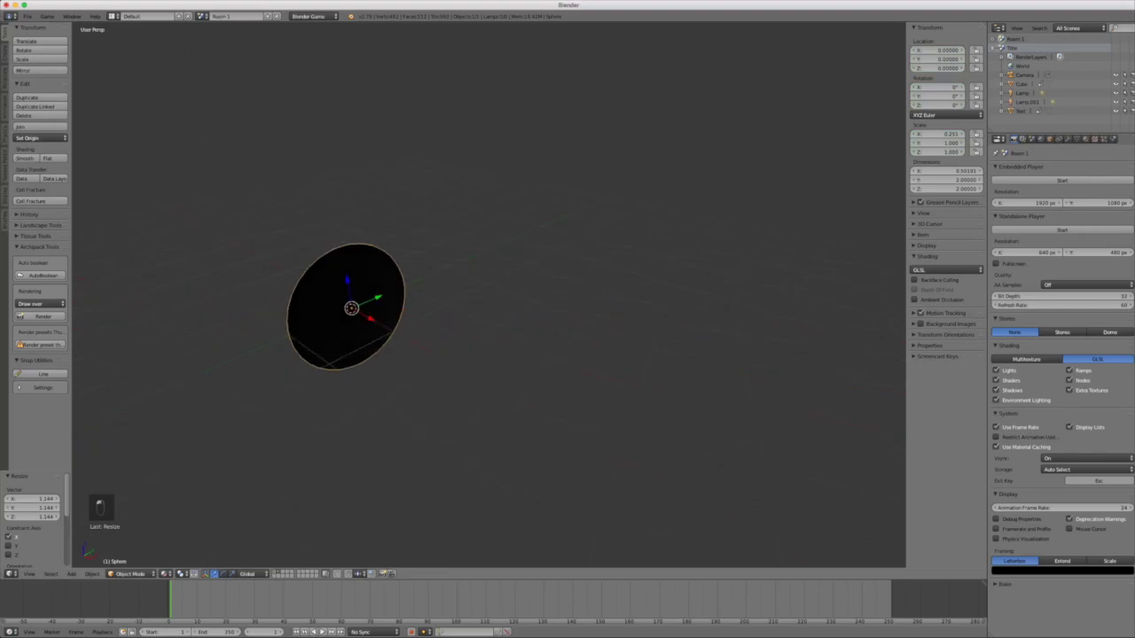
pyautogui.click(165, 573)
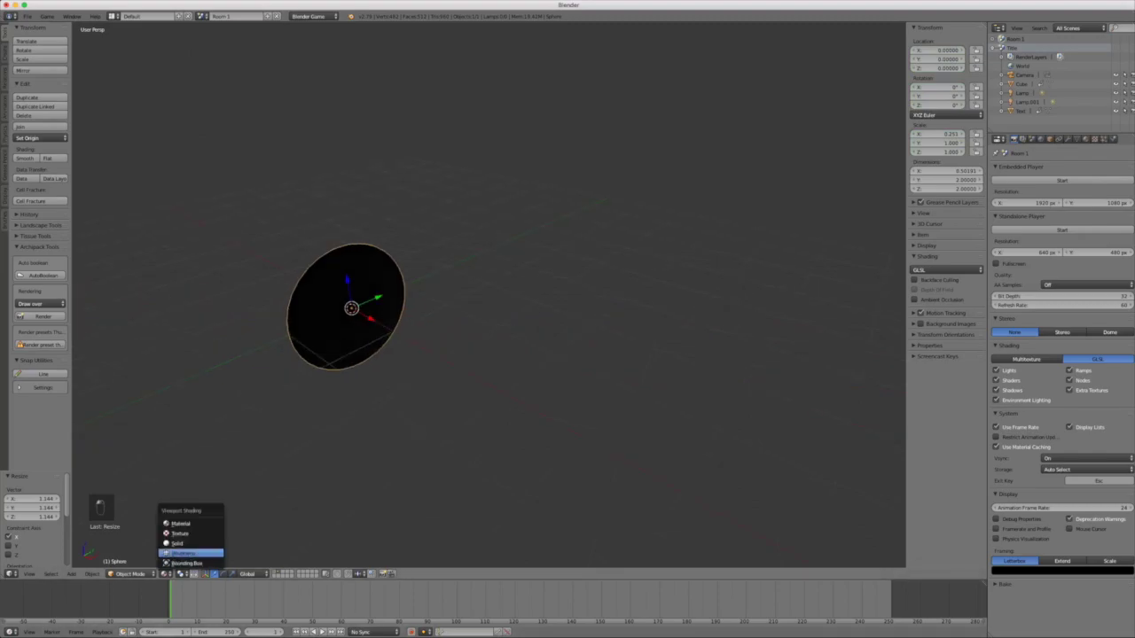
pyautogui.click(190, 539)
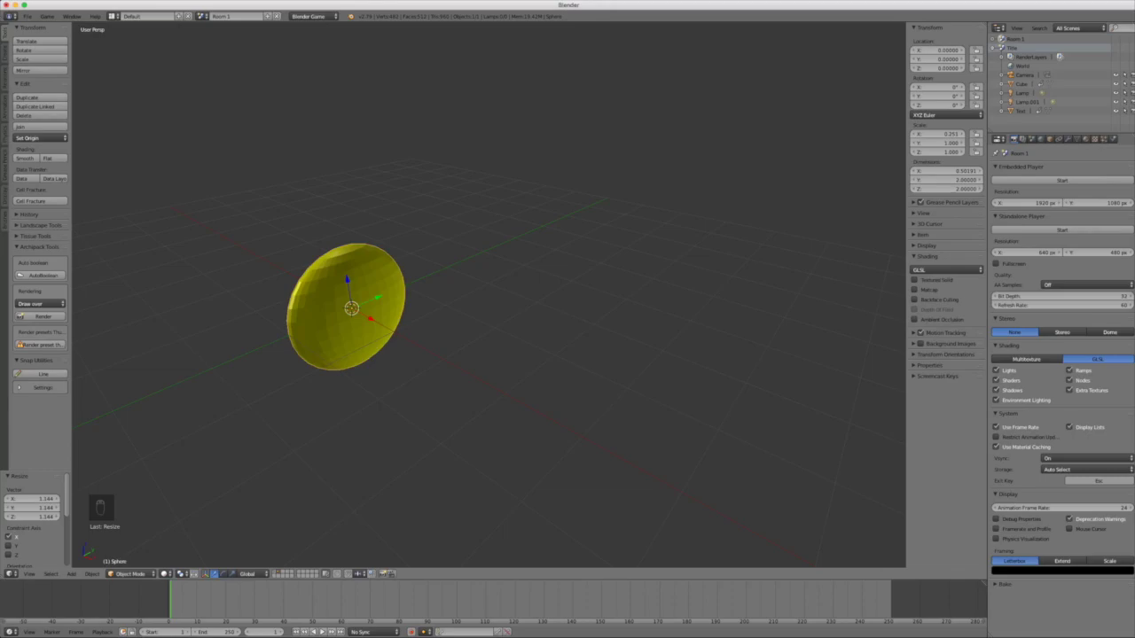
# Step: Keyframe the disc's rotation at frame 1, and again at frame 100 with the Z rotation set to 360°
pyautogui.press('i')
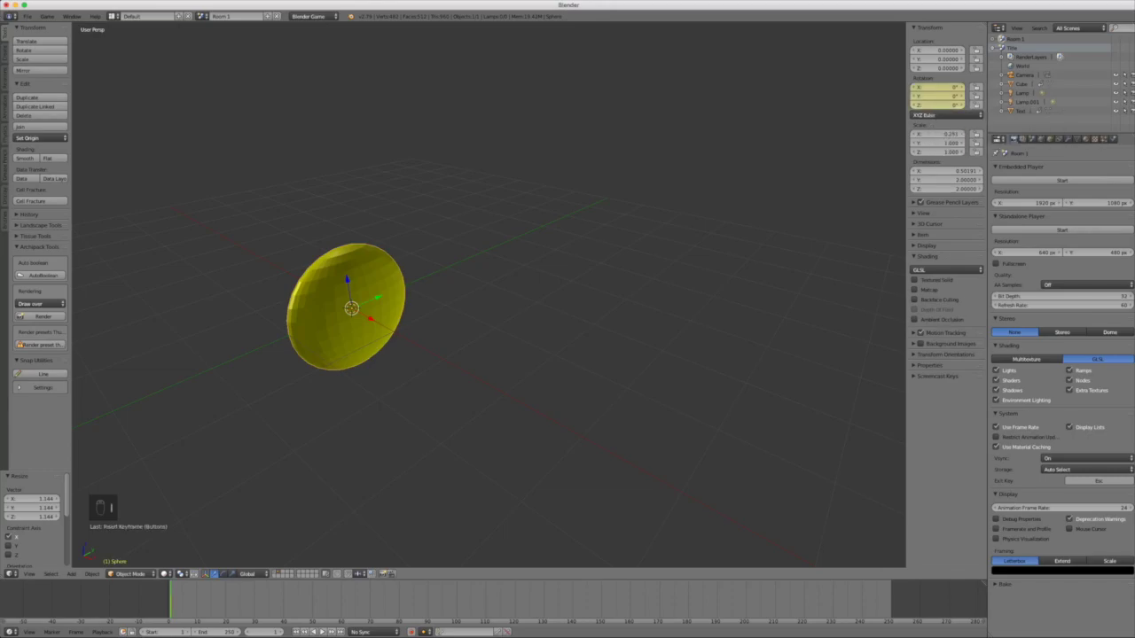
pyautogui.click(457, 603)
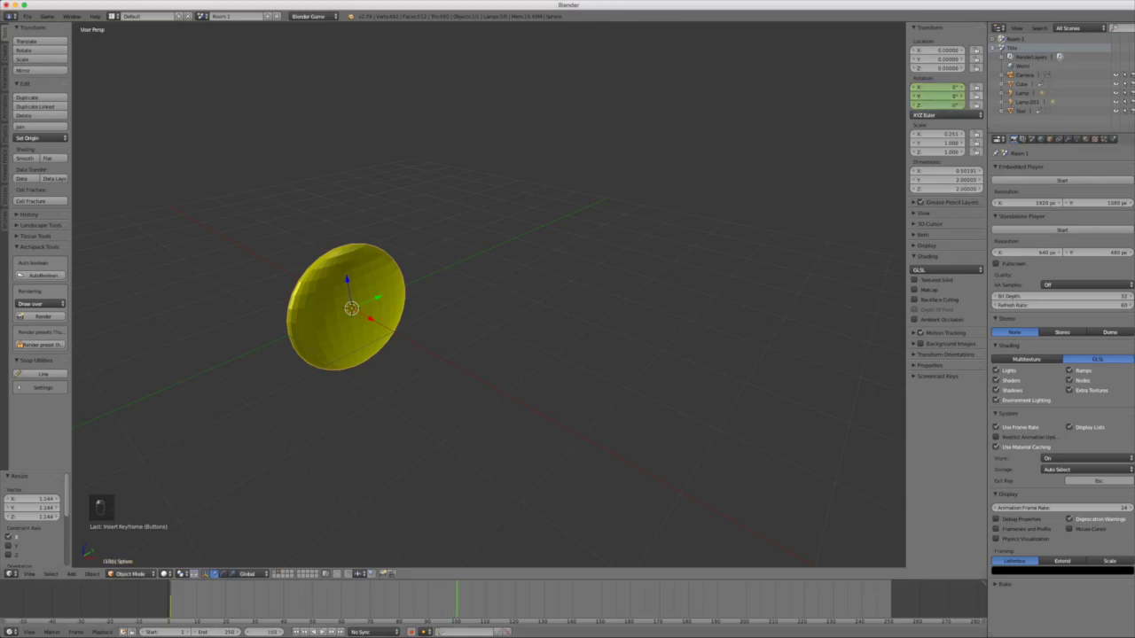
pyautogui.click(941, 105)
pyautogui.write('360')
pyautogui.press('Return')
pyautogui.press('i')
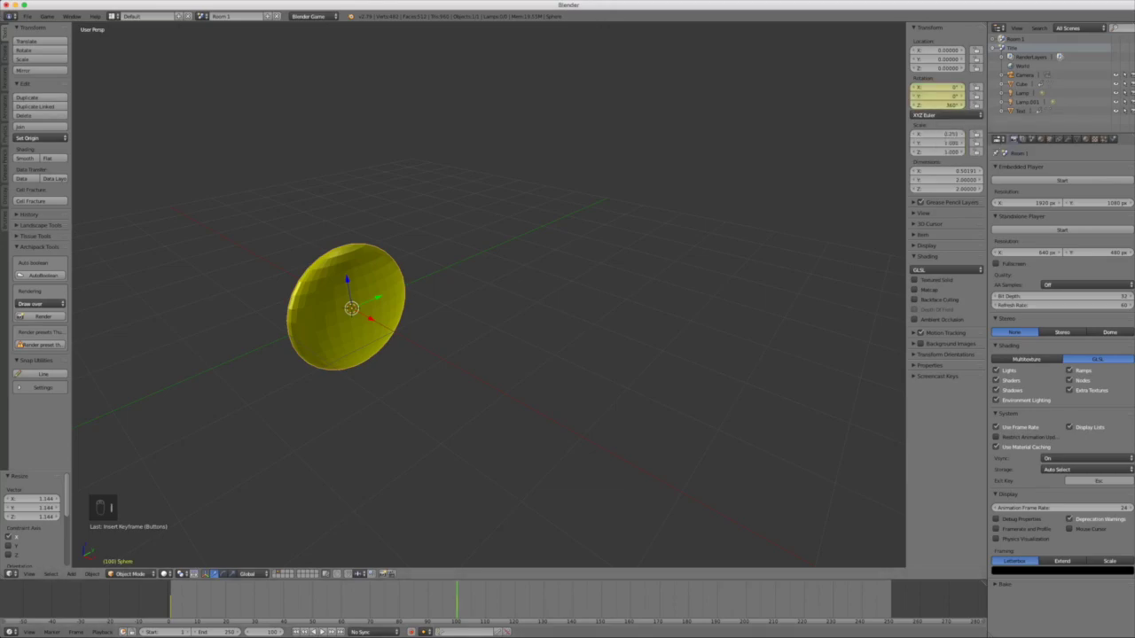
# Step: Set the rotation keyframes' handle type to Vector in the Graph Editor, and return to the 3D View
pyautogui.click(10, 574)
pyautogui.click(32, 538)
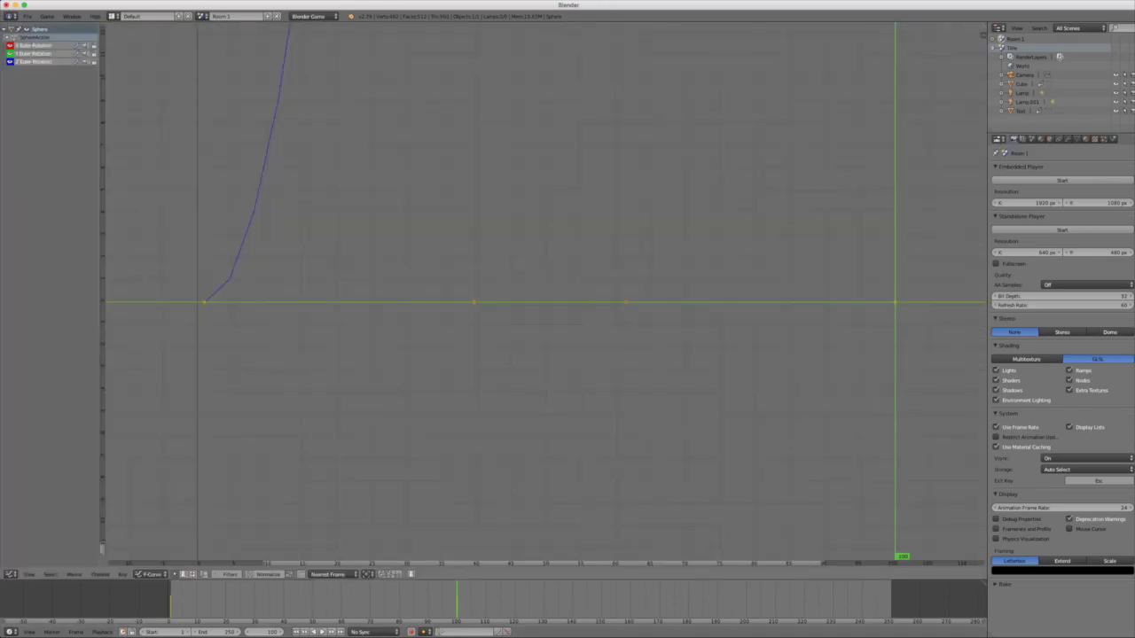
pyautogui.press('v')
pyautogui.click(388, 309)
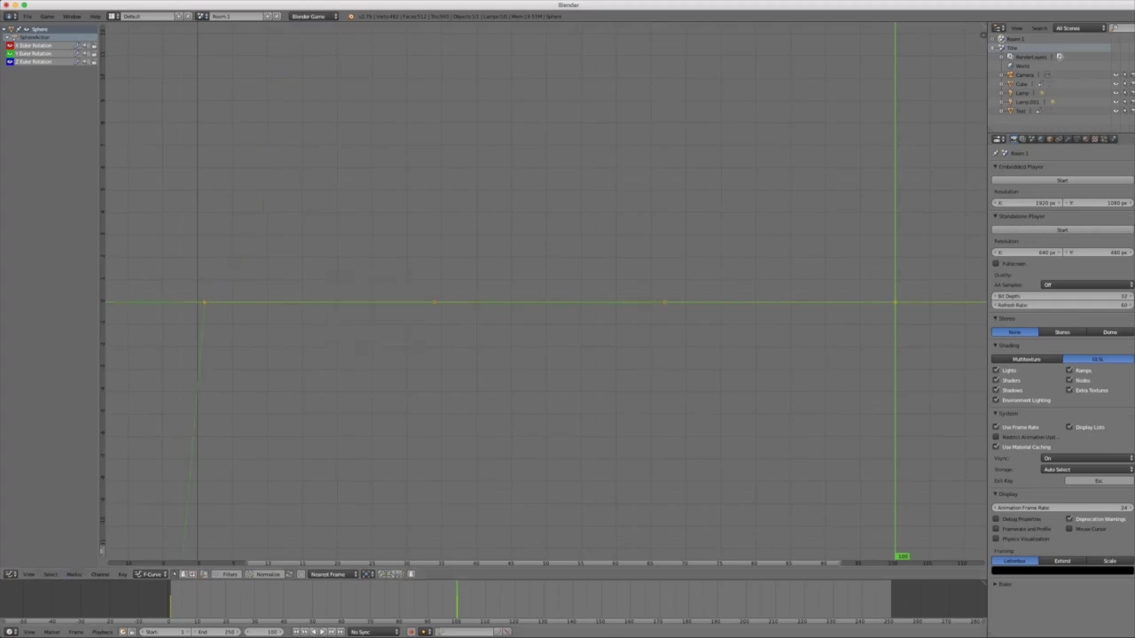
pyautogui.click(11, 574)
pyautogui.click(27, 627)
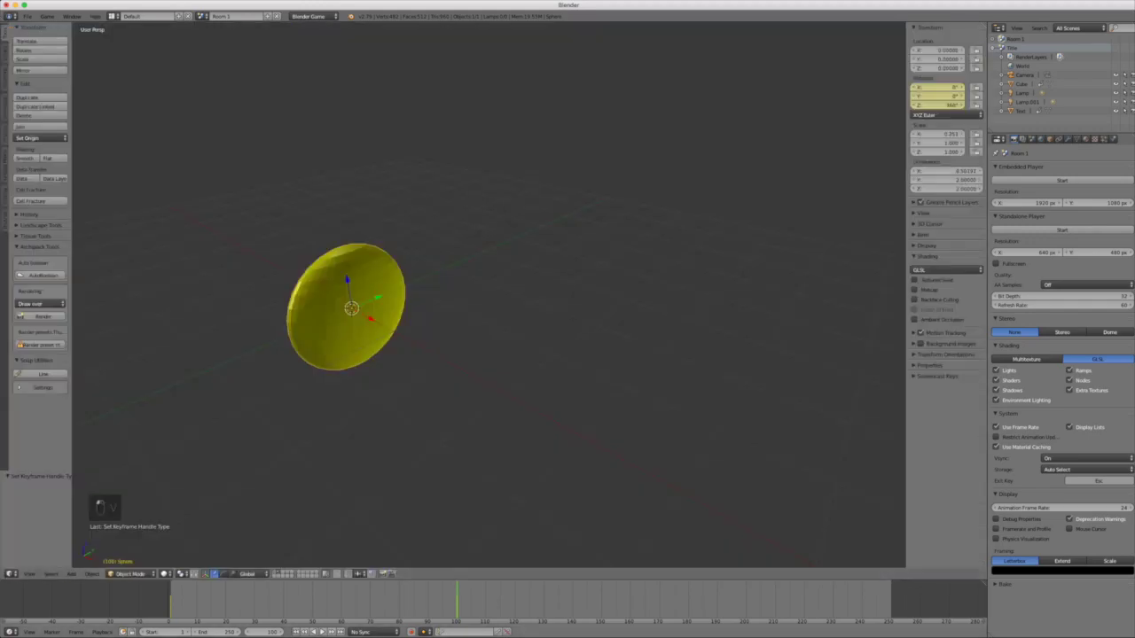
# Step: Play back the disc's spin animation to check its motion, and stop playback
pyautogui.press('Up')
pyautogui.hotkey('alt', 'a')
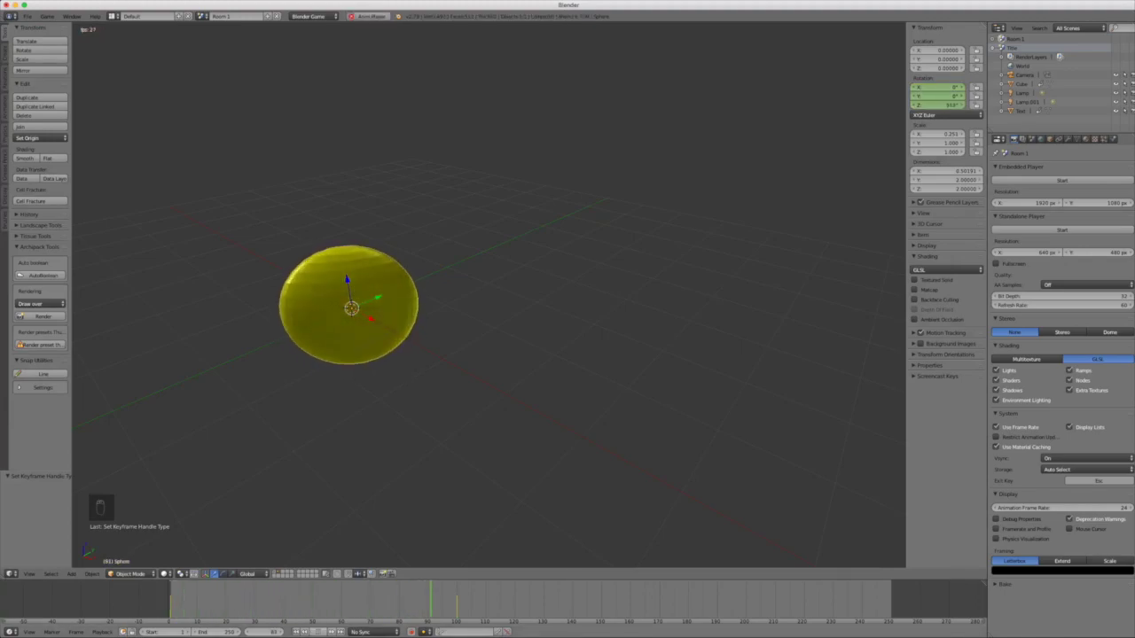
pyautogui.hotkey('alt', 'a')
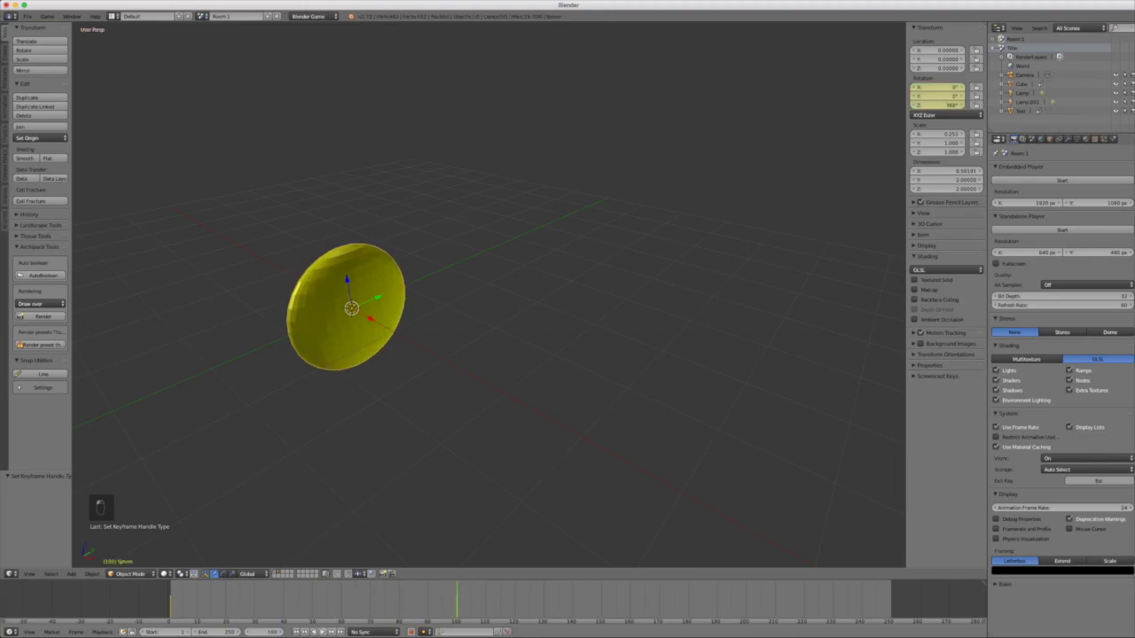
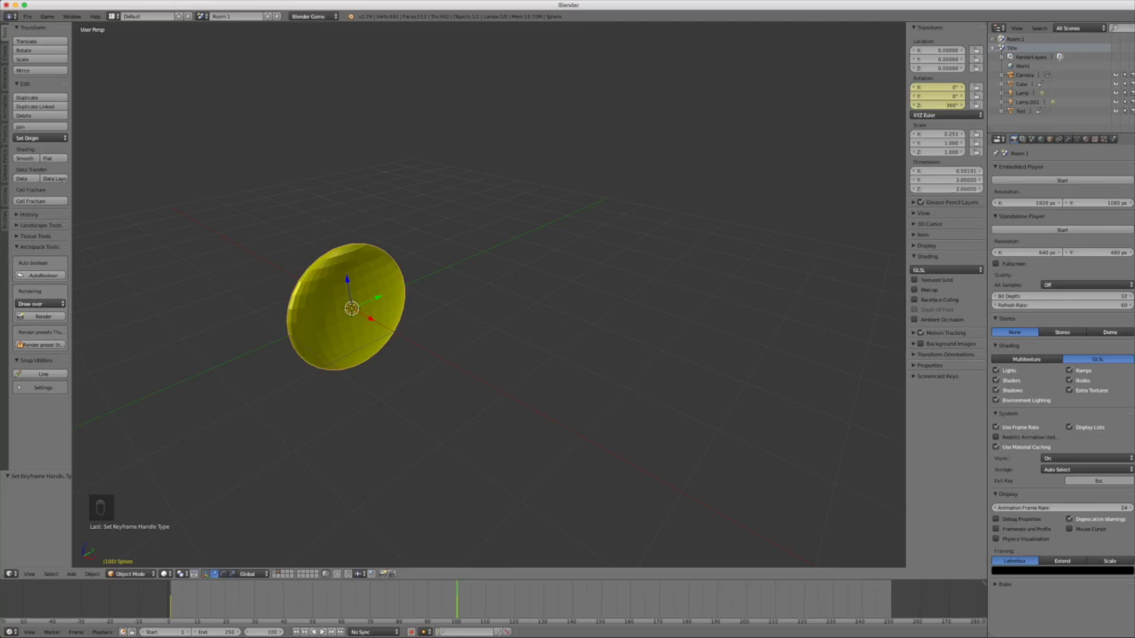
# Step: Move the spinning disc to the first layer and display that layer to check its position relative to the cube and floor
pyautogui.press('m')
pyautogui.press('Escape')
pyautogui.press('m')
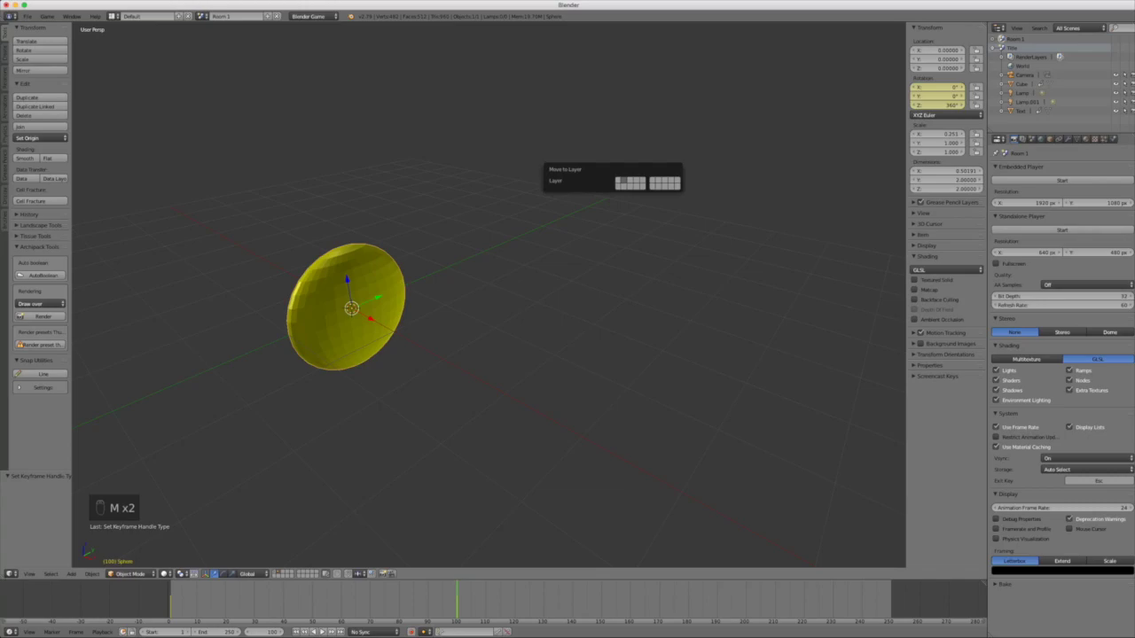
pyautogui.click(618, 181)
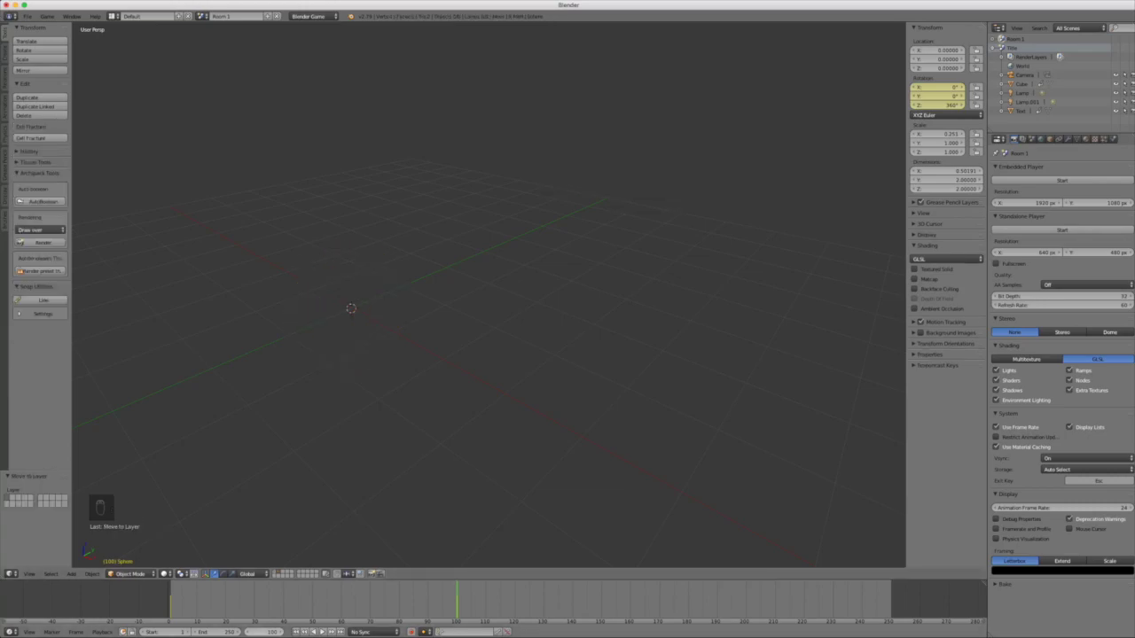
pyautogui.press('1')
pyautogui.scroll(-12, 488, 296)
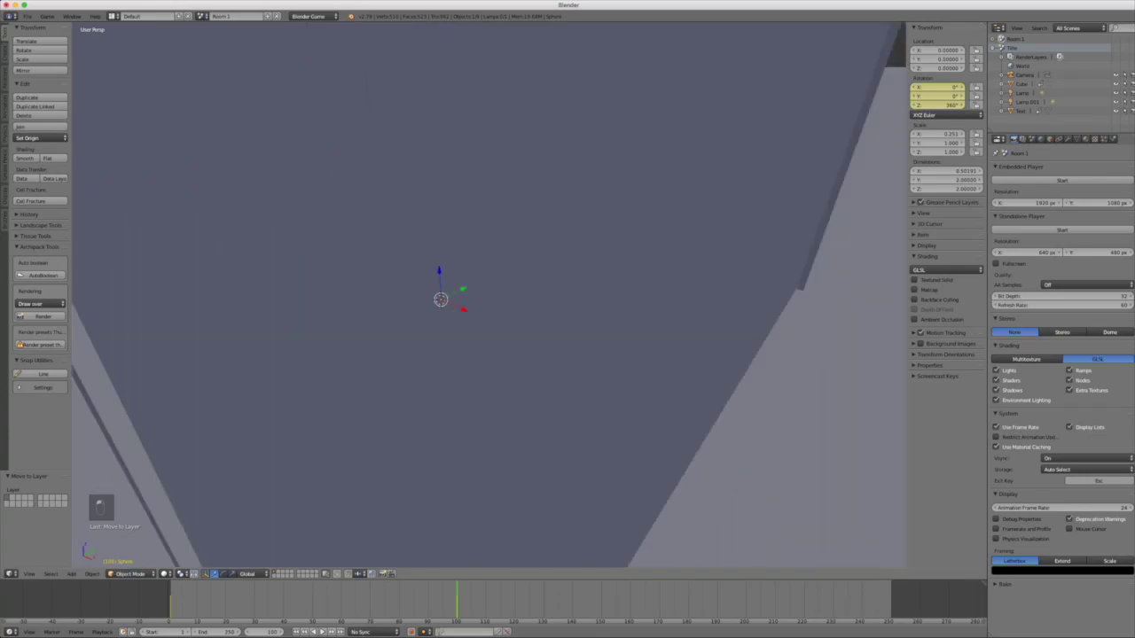
pyautogui.moveTo(488, 296); pyautogui.dragTo(546, 151, button='middle')
pyautogui.scroll(10, 483, 221)
pyautogui.moveTo(488, 328); pyautogui.dragTo(543, 417, button='middle')
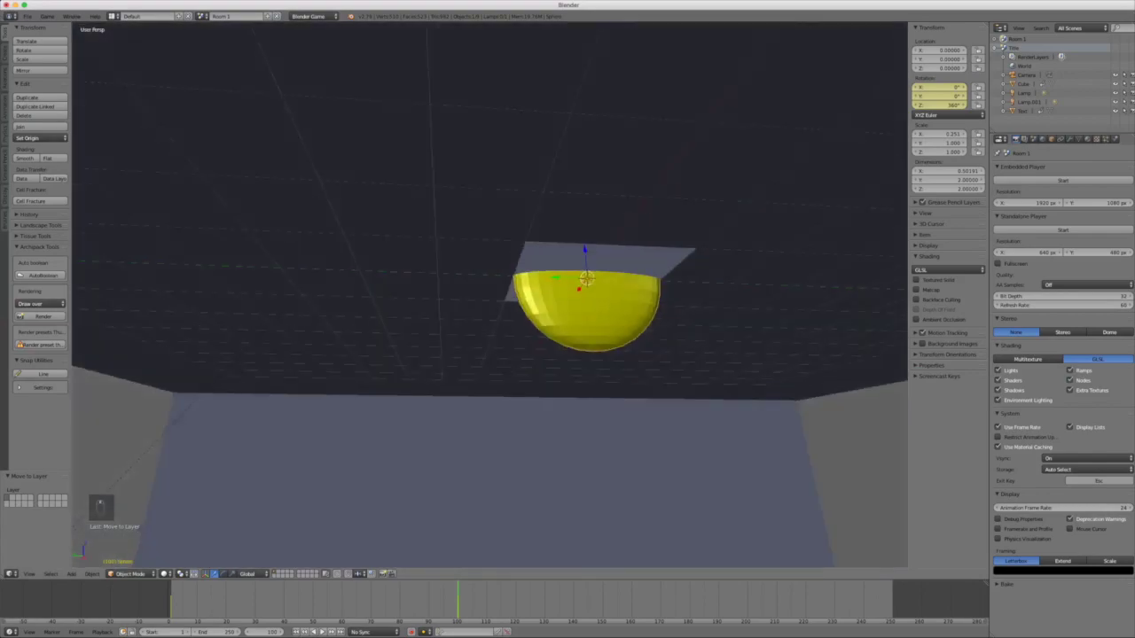
pyautogui.moveTo(488, 293); pyautogui.dragTo(568, 306, button='middle')
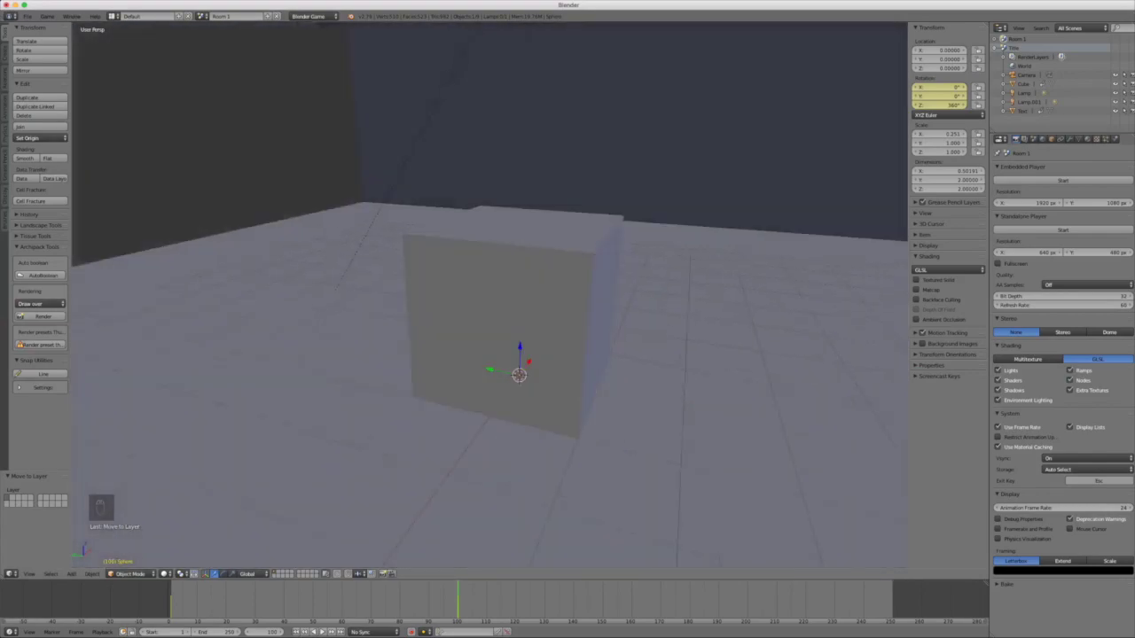
# Step: Move the yellow disc clear of the cube to about -5.9 on X and raise it above the floor
pyautogui.scroll(-3, 487, 354)
pyautogui.moveTo(488, 355); pyautogui.dragTo(496, 372, button='middle')
pyautogui.moveTo(504, 340); pyautogui.dragTo(442, 399)
pyautogui.moveTo(439, 399); pyautogui.dragTo(461, 355, button='middle')
pyautogui.press('g')
pyautogui.press('z')
pyautogui.moveTo(455, 288); pyautogui.dragTo(455, 288)
pyautogui.moveTo(455, 289); pyautogui.dragTo(149, 221, button='middle')
pyautogui.scroll(5, 232, 355)
pyautogui.moveTo(292, 349); pyautogui.dragTo(529, 273)
# Step: Scale the disc uniformly by about 0.742
pyautogui.press('s')
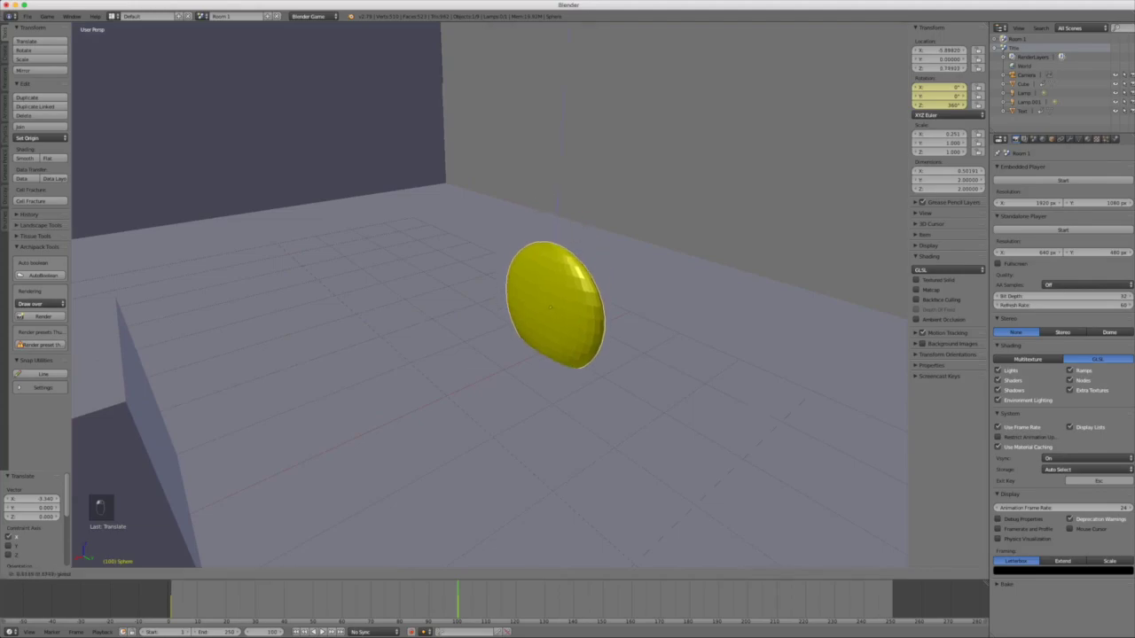
pyautogui.click(676, 279)
pyautogui.moveTo(676, 280); pyautogui.dragTo(729, 252, button='middle')
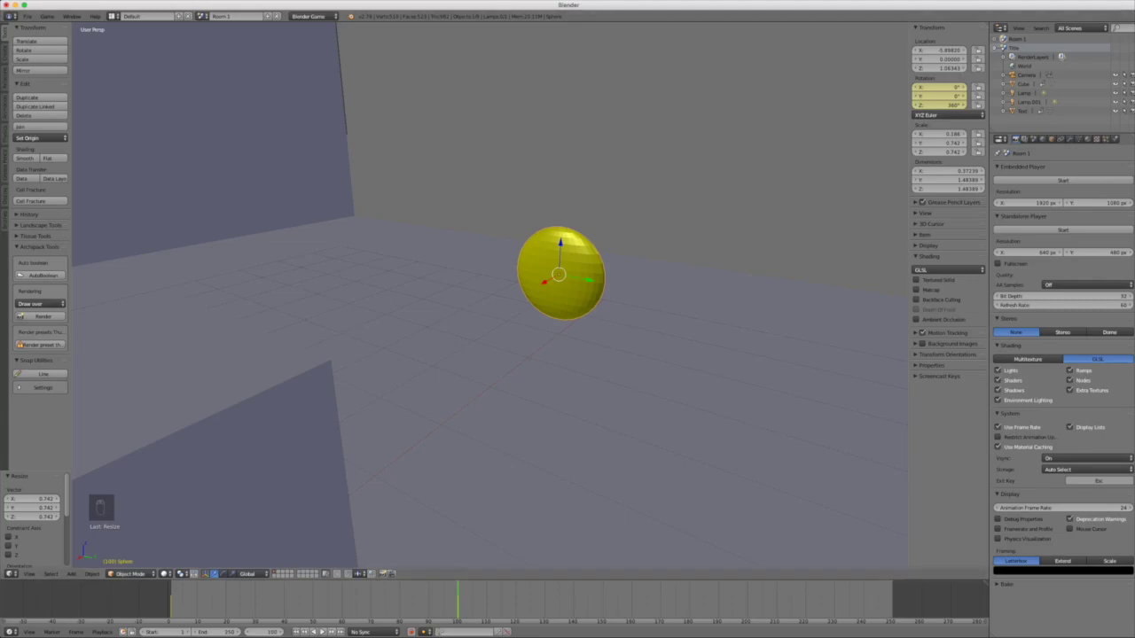
# Step: Switch to the Game Logic screen layout and add an Always sensor to the yellow disc
pyautogui.click(142, 16)
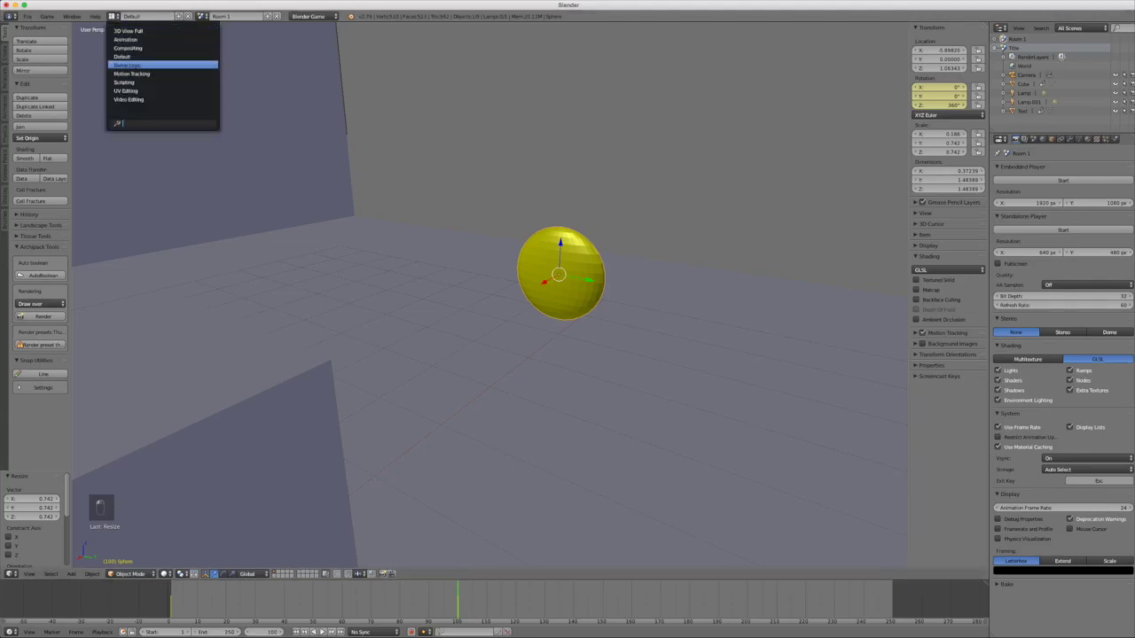
pyautogui.click(142, 72)
pyautogui.scroll(-6, 505, 213)
pyautogui.moveTo(532, 195); pyautogui.dragTo(563, 244, button='middle')
pyautogui.click(197, 409)
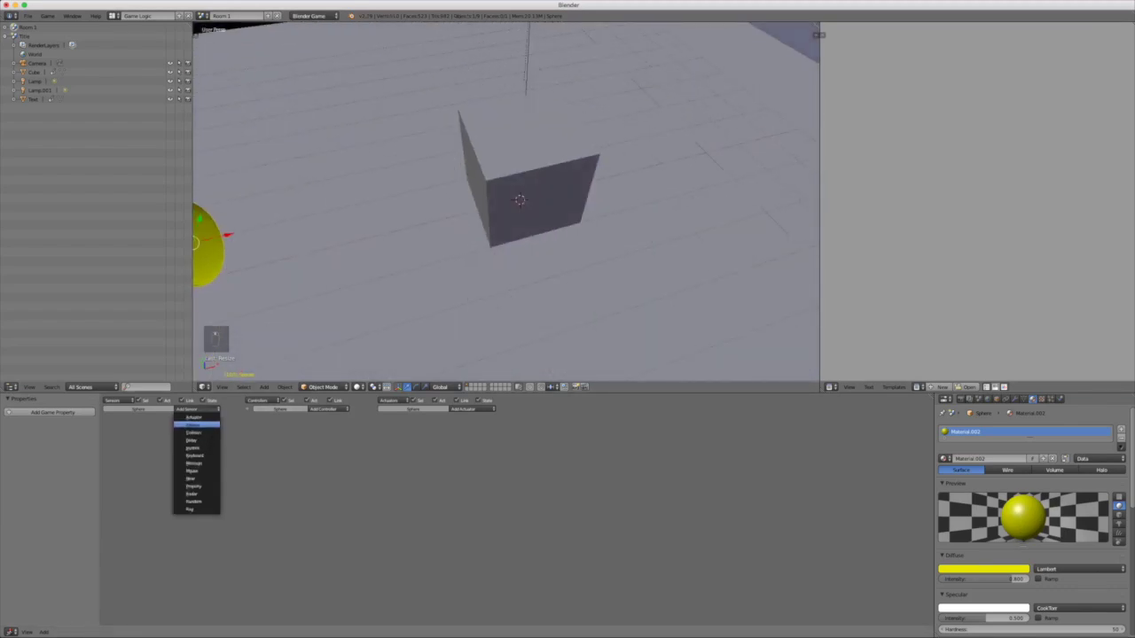
pyautogui.click(195, 425)
pyautogui.moveTo(399, 292); pyautogui.dragTo(461, 310, button='middle')
# Step: Add an Action actuator that plays the disc's SphereAction in Loop End mode, linked to the Always sensor
pyautogui.click(472, 409)
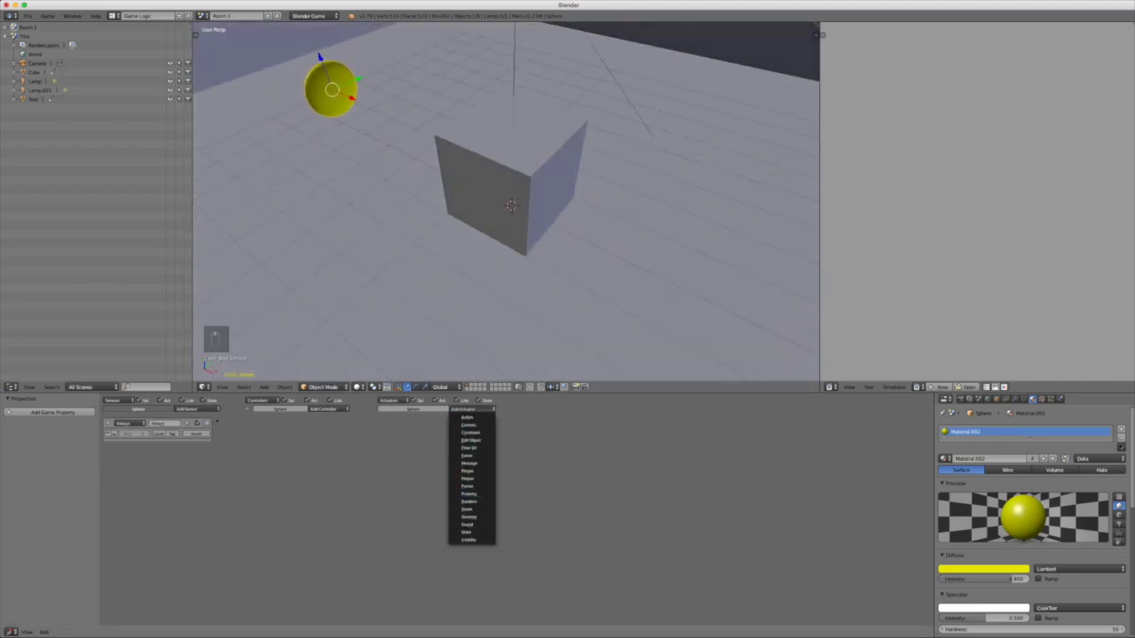
pyautogui.click(473, 417)
pyautogui.click(404, 443)
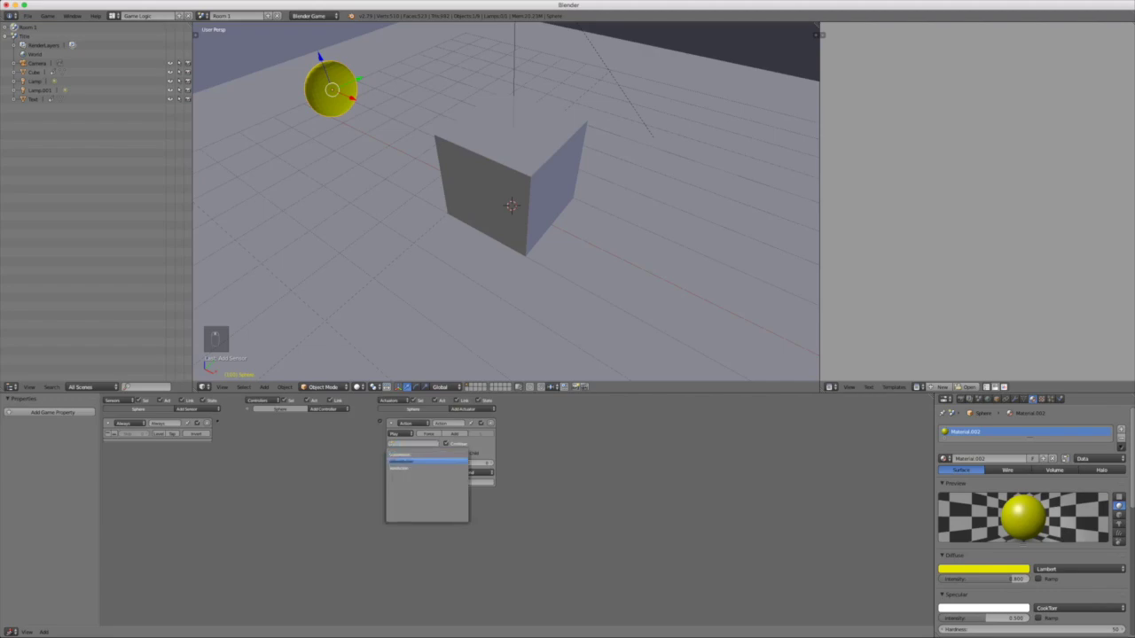
pyautogui.click(426, 461)
pyautogui.moveTo(383, 422); pyautogui.dragTo(383, 422)
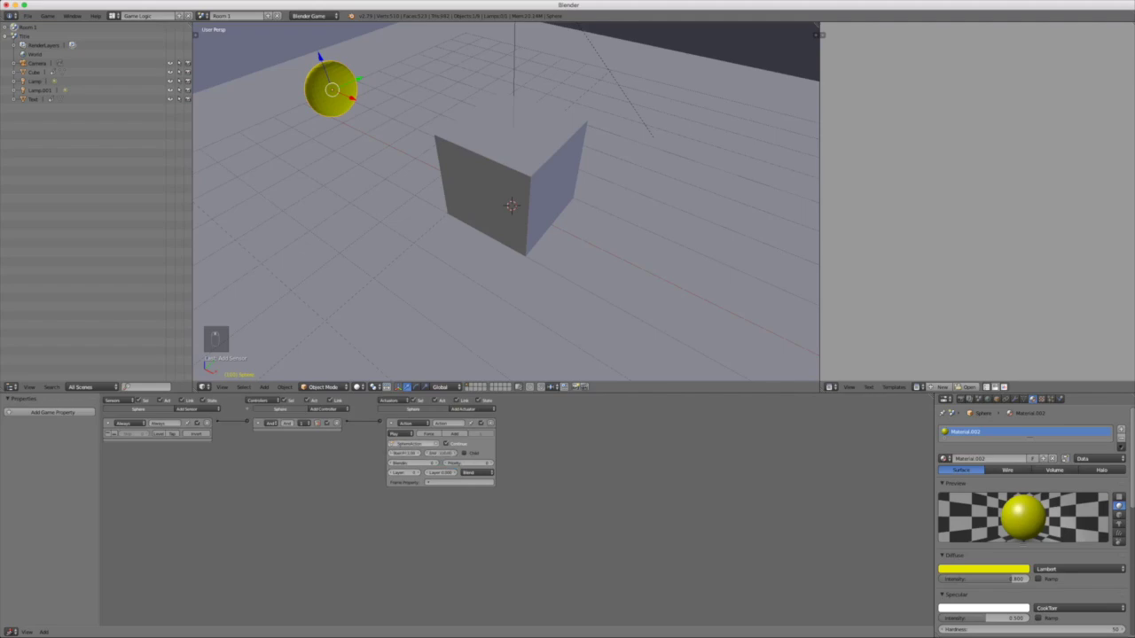
pyautogui.click(399, 434)
pyautogui.click(403, 395)
# Step: Switch the viewport shading to display the lit materials, and run the game to check the disc's spin
pyautogui.press('p')
pyautogui.press('p')
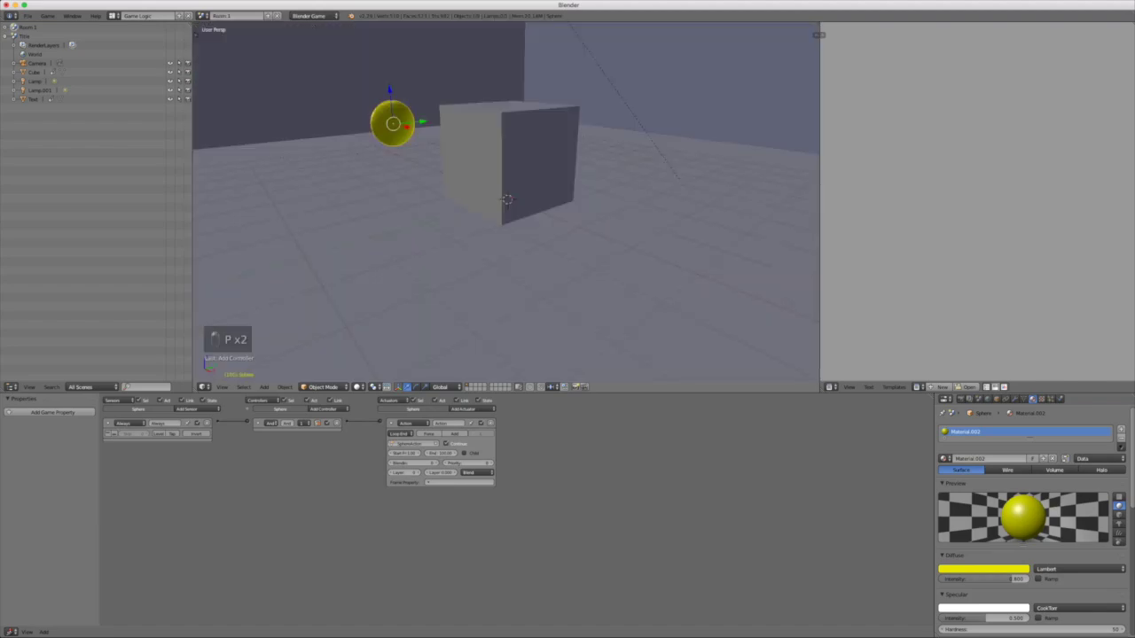
pyautogui.click(359, 386)
pyautogui.click(376, 337)
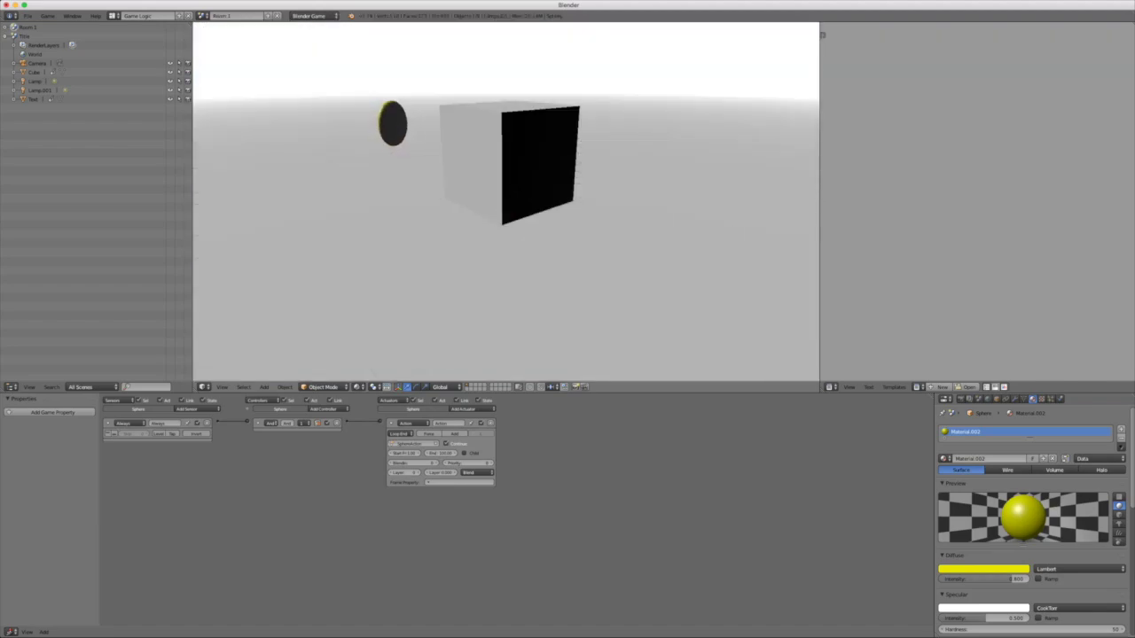
pyautogui.press('Escape')
pyautogui.press('p')
pyautogui.press('Escape')
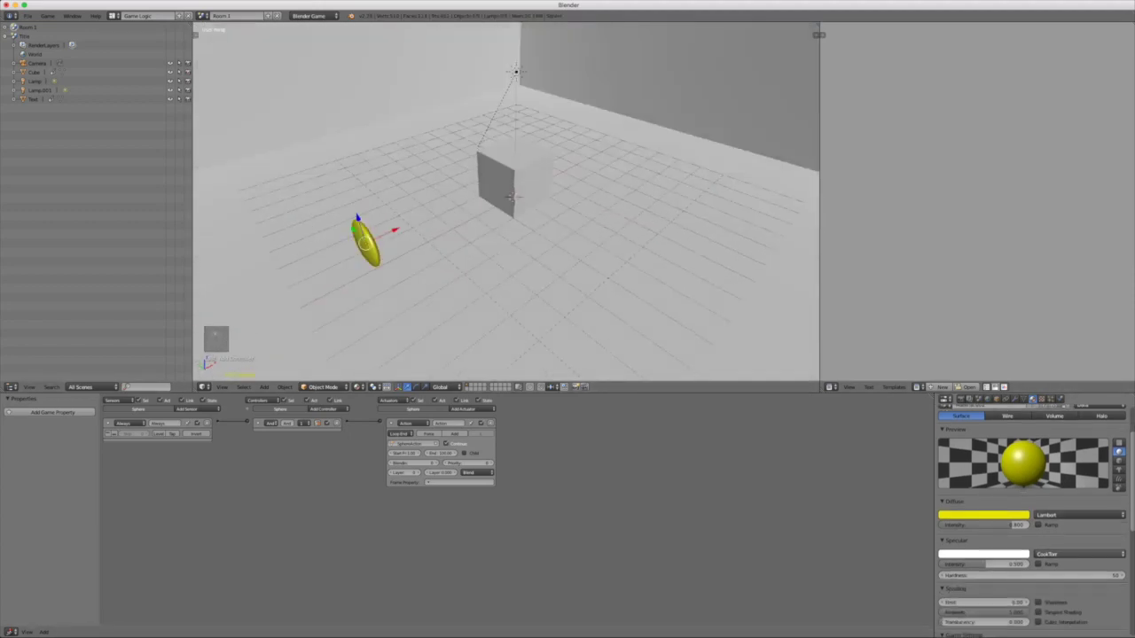
# Step: Make the disc's yellow material Shadeless and run the game briefly to check its look
pyautogui.scroll(-2, 1033, 523)
pyautogui.click(1038, 567)
pyautogui.press('p')
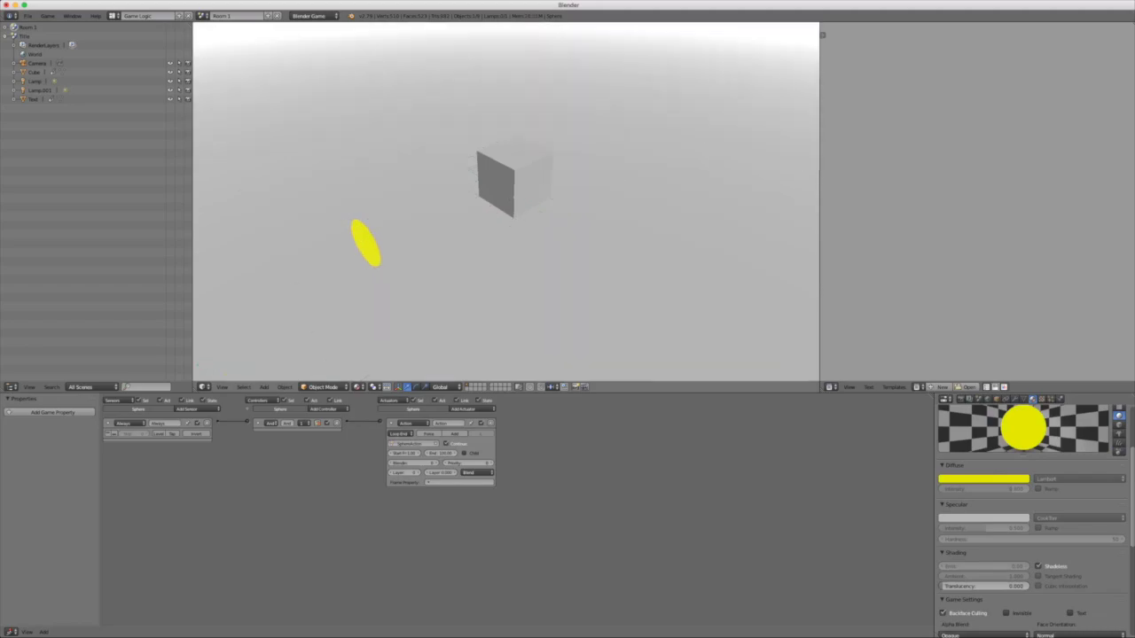
pyautogui.press('Escape')
# Step: Create a new material on the cube in the room and name its slot Character
pyautogui.moveTo(567, 195); pyautogui.dragTo(346, 284, button='middle')
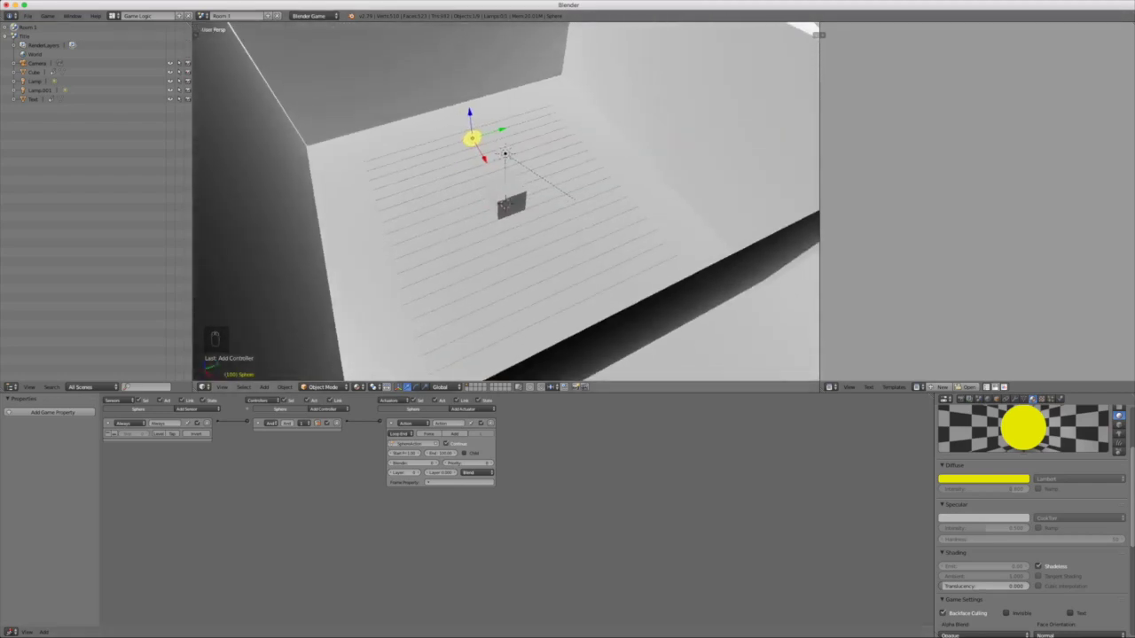
pyautogui.rightClick(510, 204)
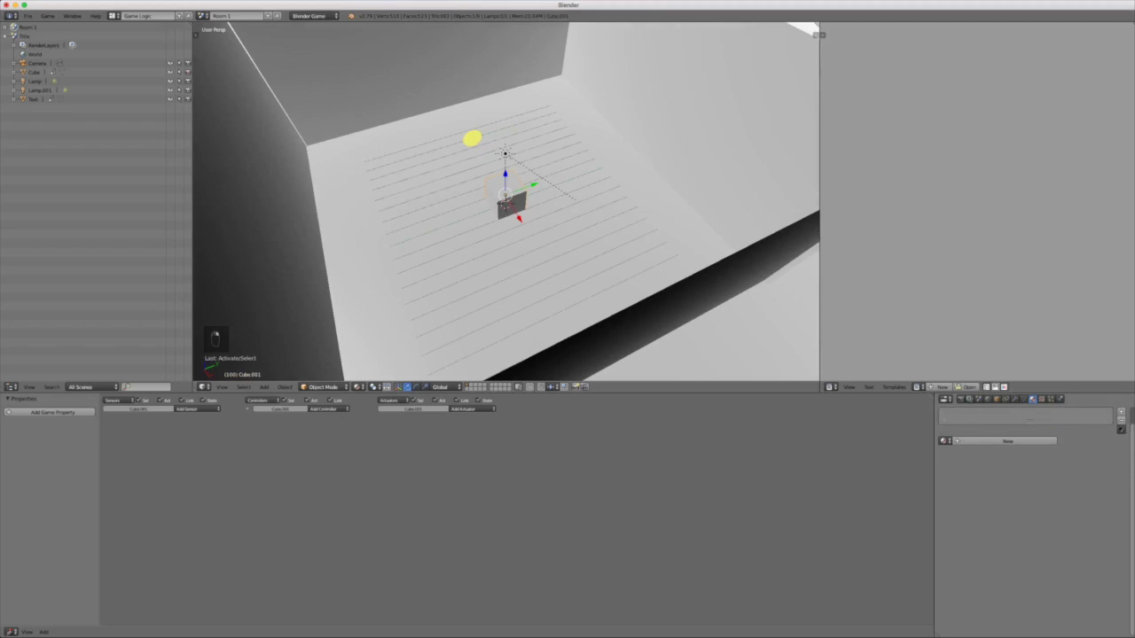
pyautogui.press('KP_Decimal')
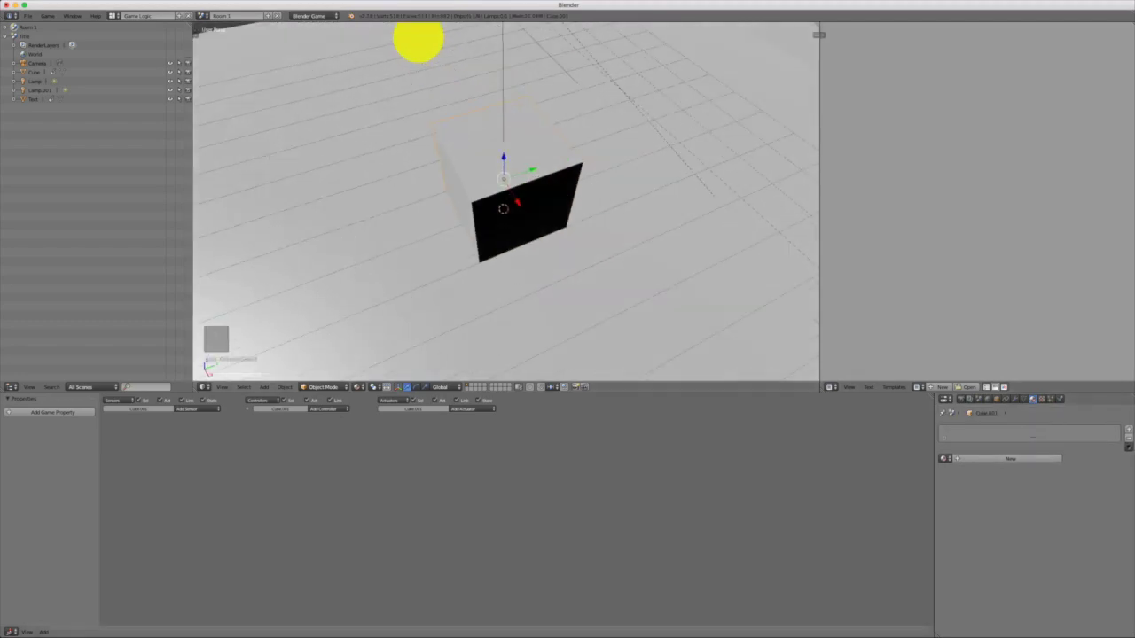
pyautogui.moveTo(425, 266); pyautogui.dragTo(586, 239, button='middle')
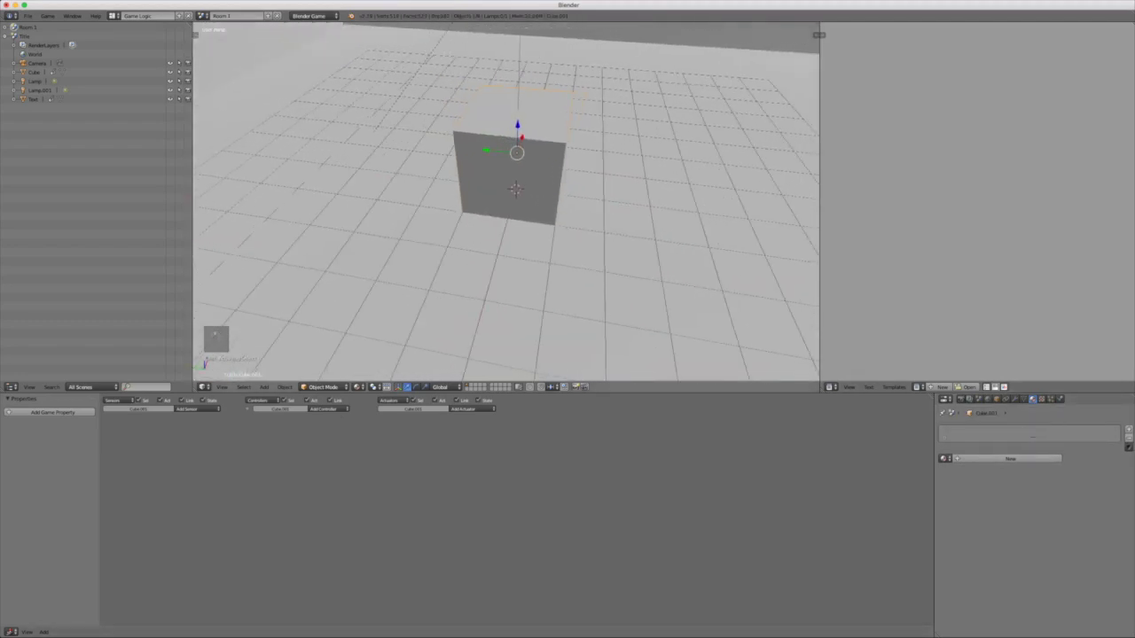
pyautogui.click(1010, 459)
pyautogui.doubleClick(966, 431)
pyautogui.write('Chara')
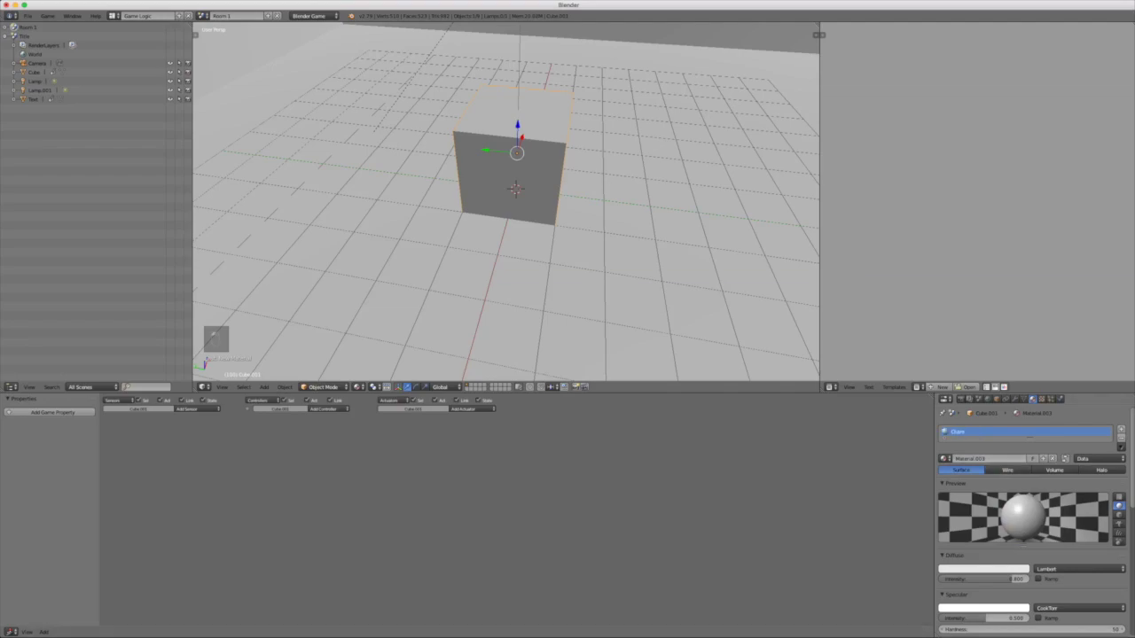
pyautogui.write('cter')
pyautogui.press('Return')
# Step: Add a Float game property named Cube to the cube
pyautogui.click(52, 412)
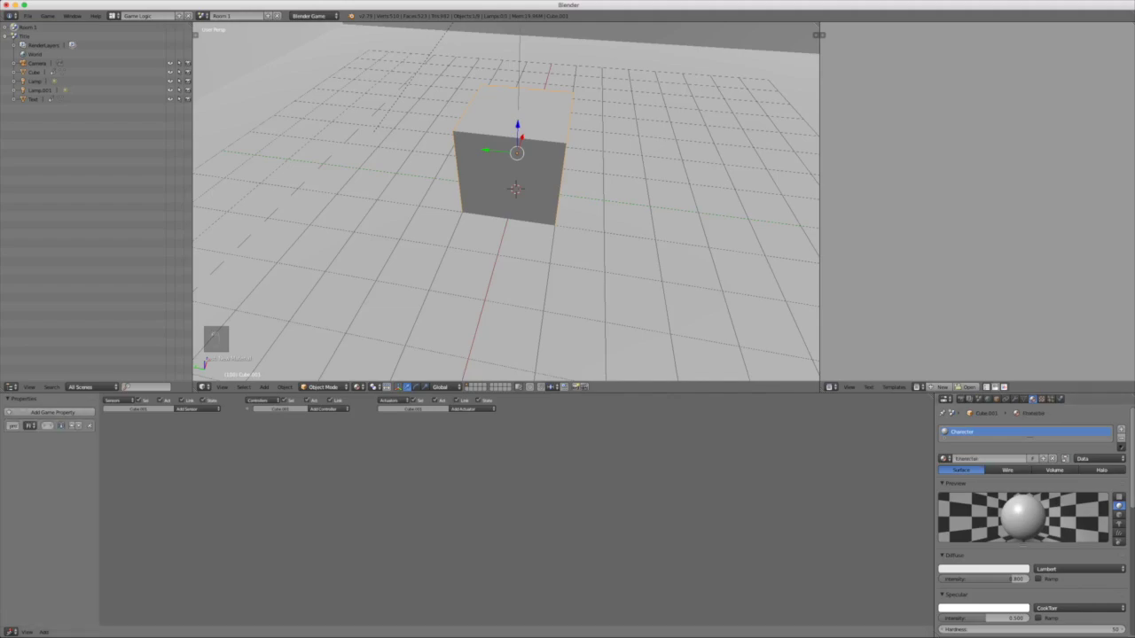
pyautogui.moveTo(100, 461); pyautogui.dragTo(153, 461)
pyautogui.click(21, 426)
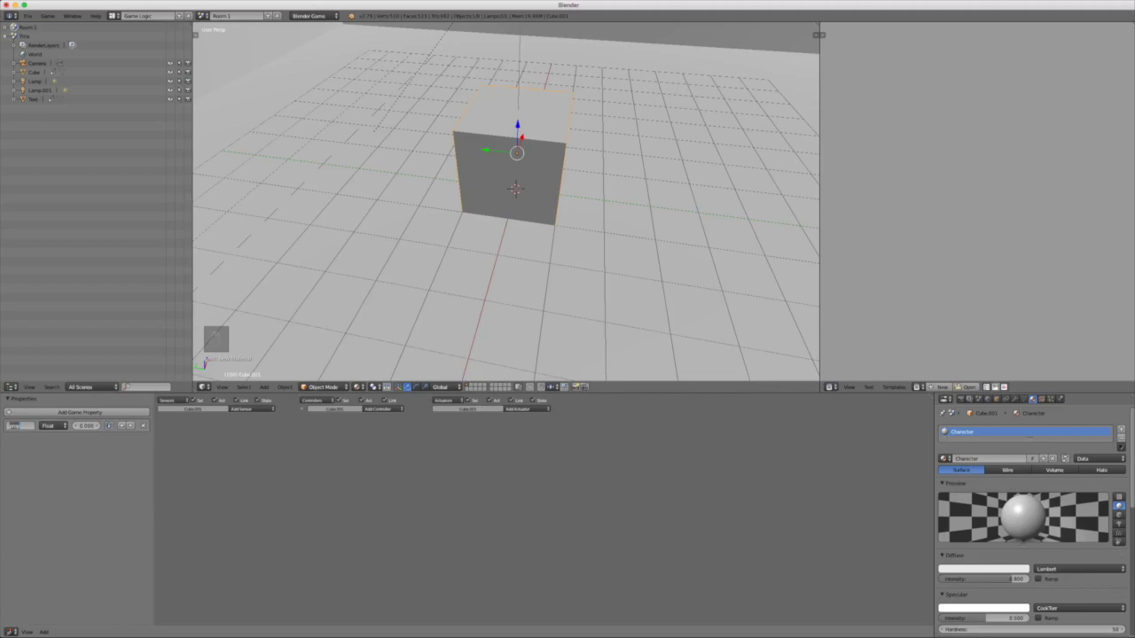
pyautogui.write('Ch')
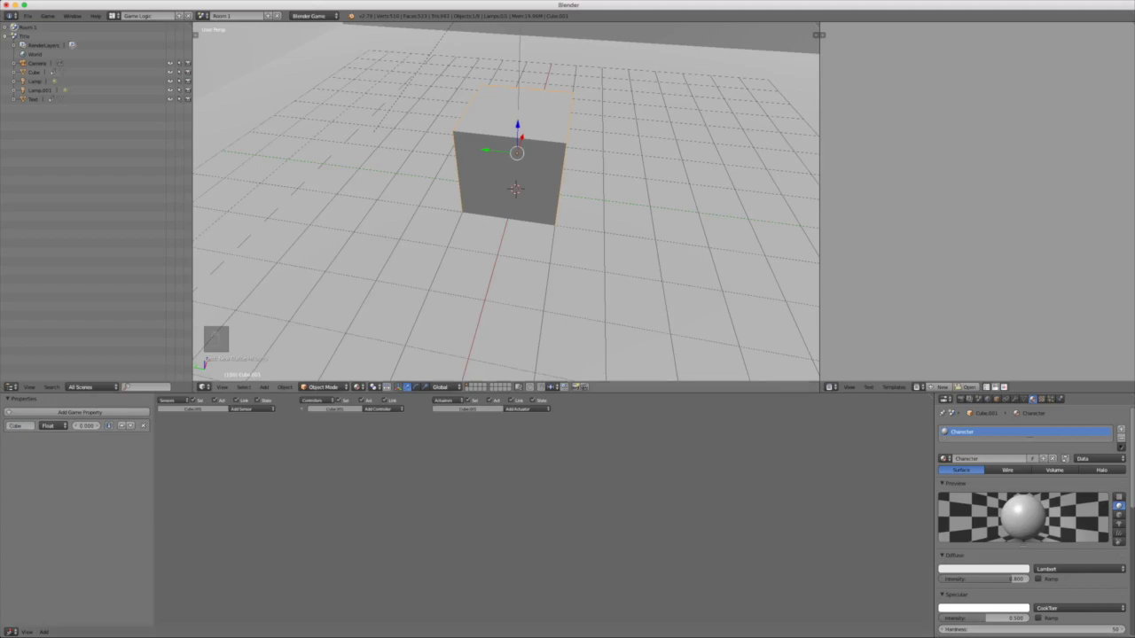
# Step: Add a Collision sensor to the yellow disc and collapse its existing Always, And and Action logic bricks
pyautogui.scroll(-4, 506, 202)
pyautogui.moveTo(507, 202); pyautogui.dragTo(427, 206, button='middle')
pyautogui.rightClick(390, 285)
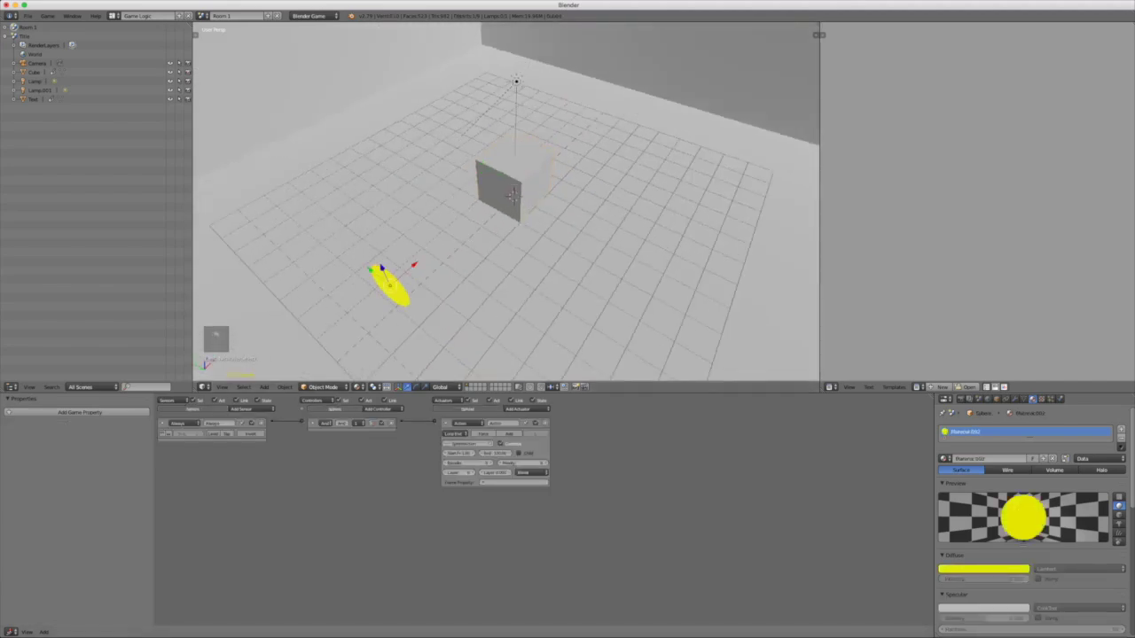
pyautogui.click(252, 410)
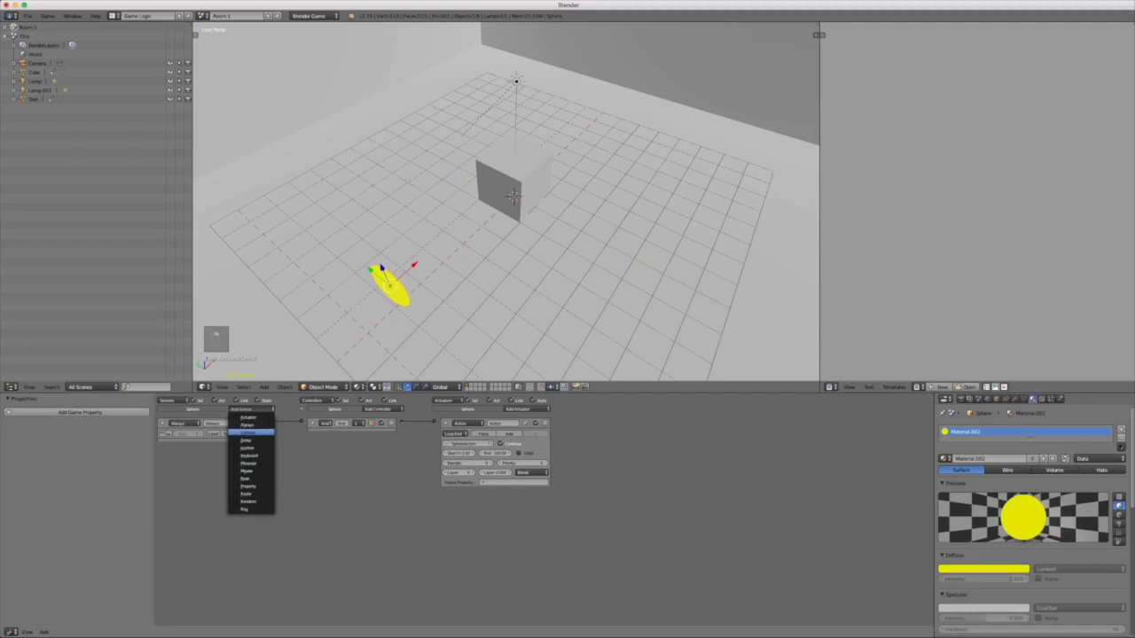
pyautogui.click(249, 433)
pyautogui.click(162, 424)
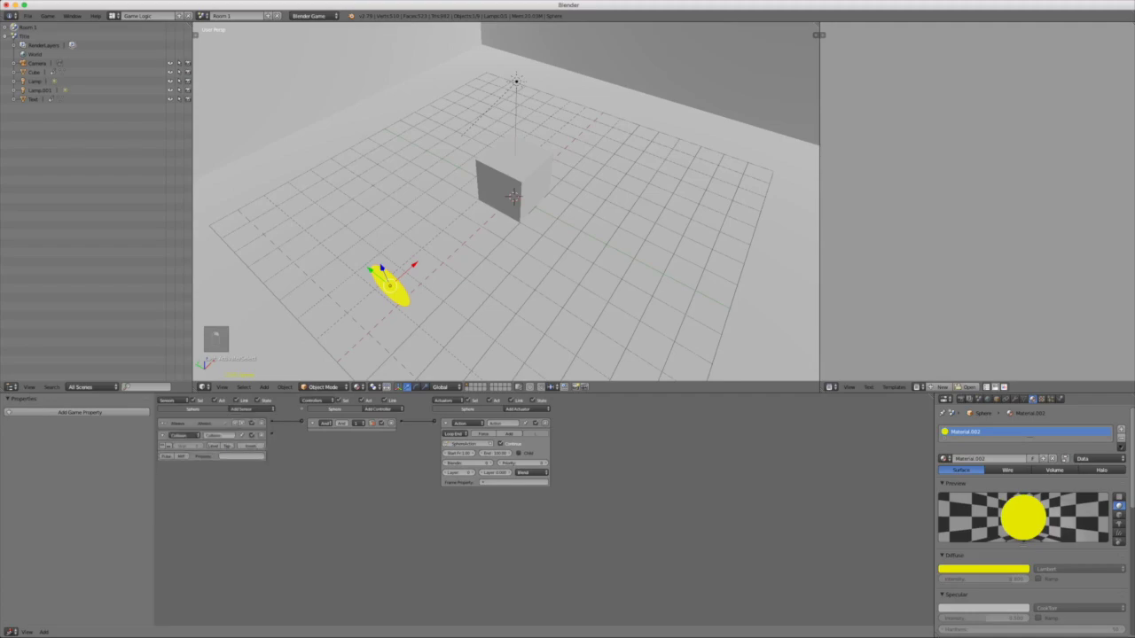
pyautogui.click(445, 423)
pyautogui.click(312, 423)
# Step: Add an Edit Object actuator set to End Object on the disc, and make the Collision sensor respond to the Character material
pyautogui.click(518, 409)
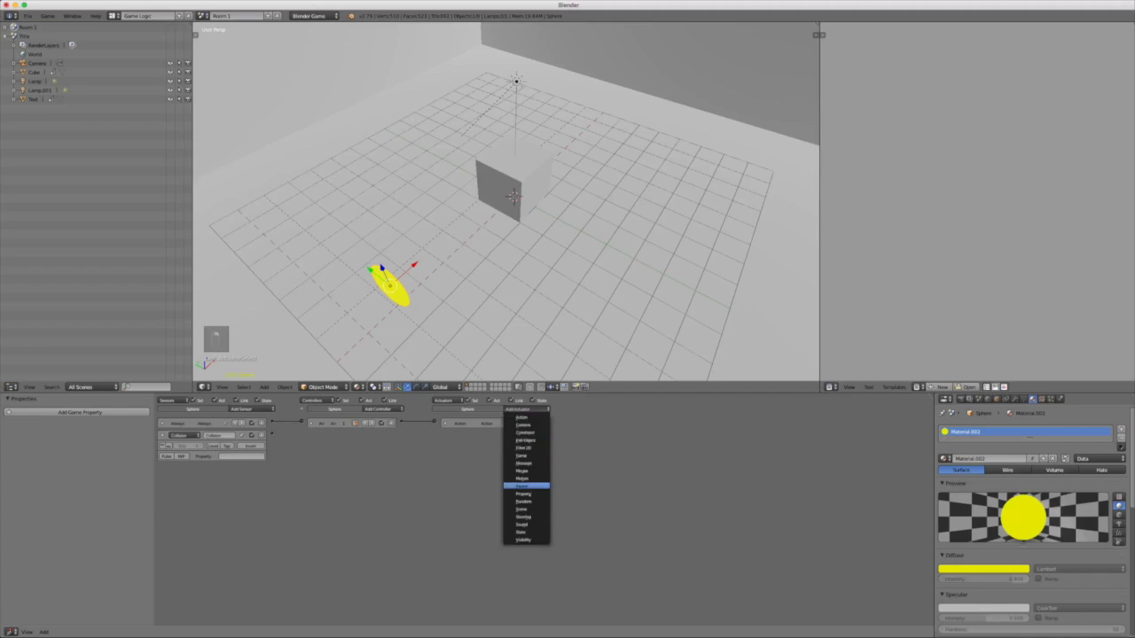
pyautogui.click(526, 441)
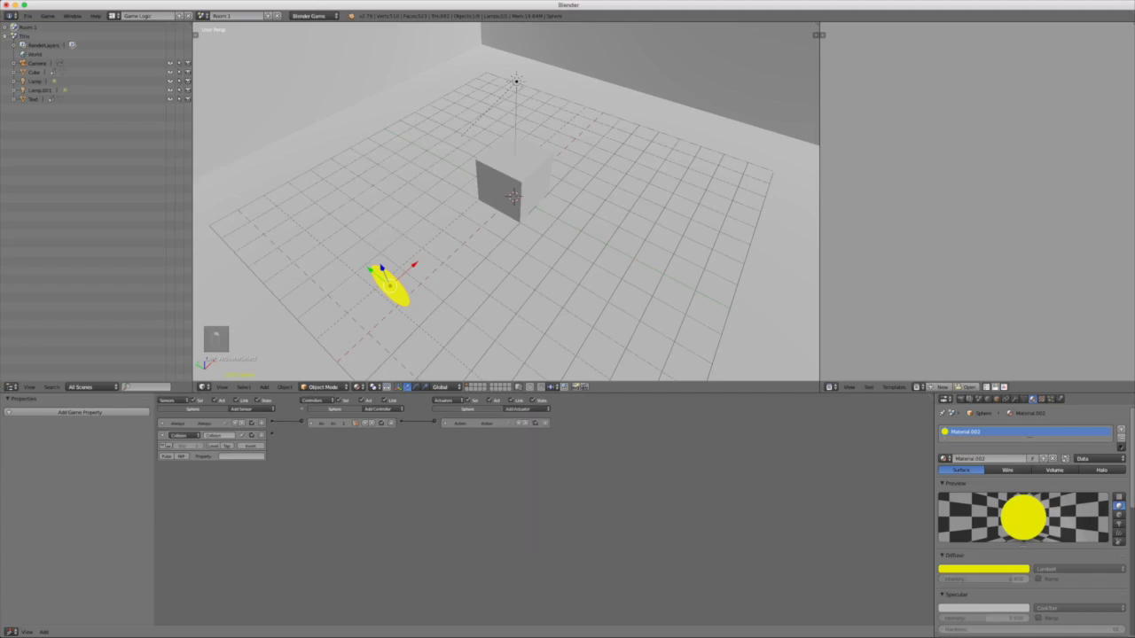
pyautogui.click(518, 409)
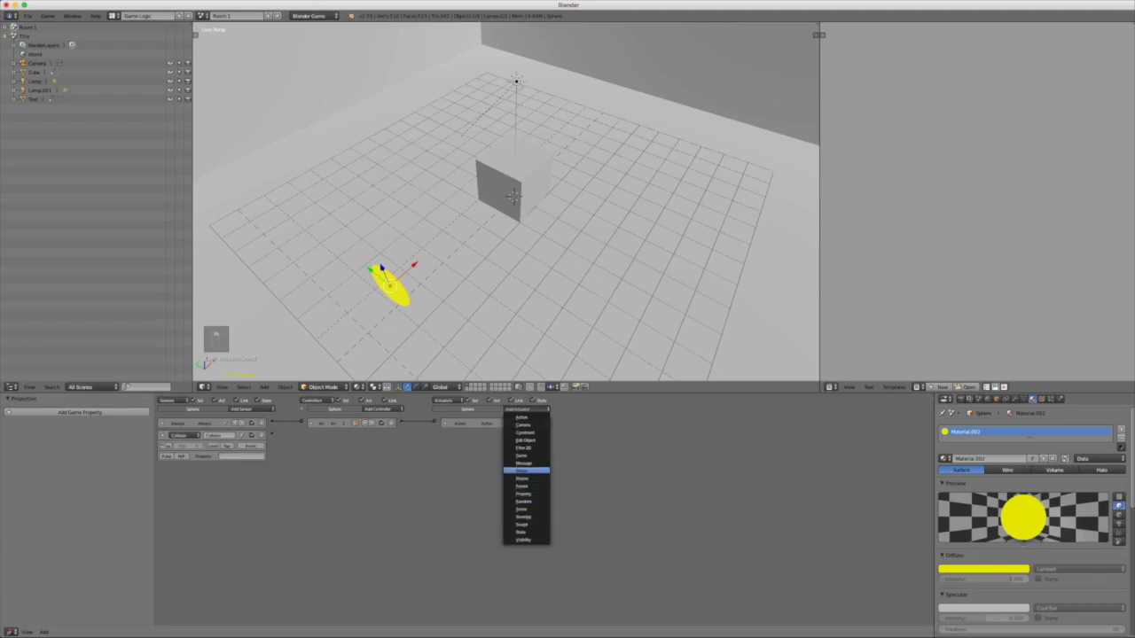
pyautogui.click(525, 440)
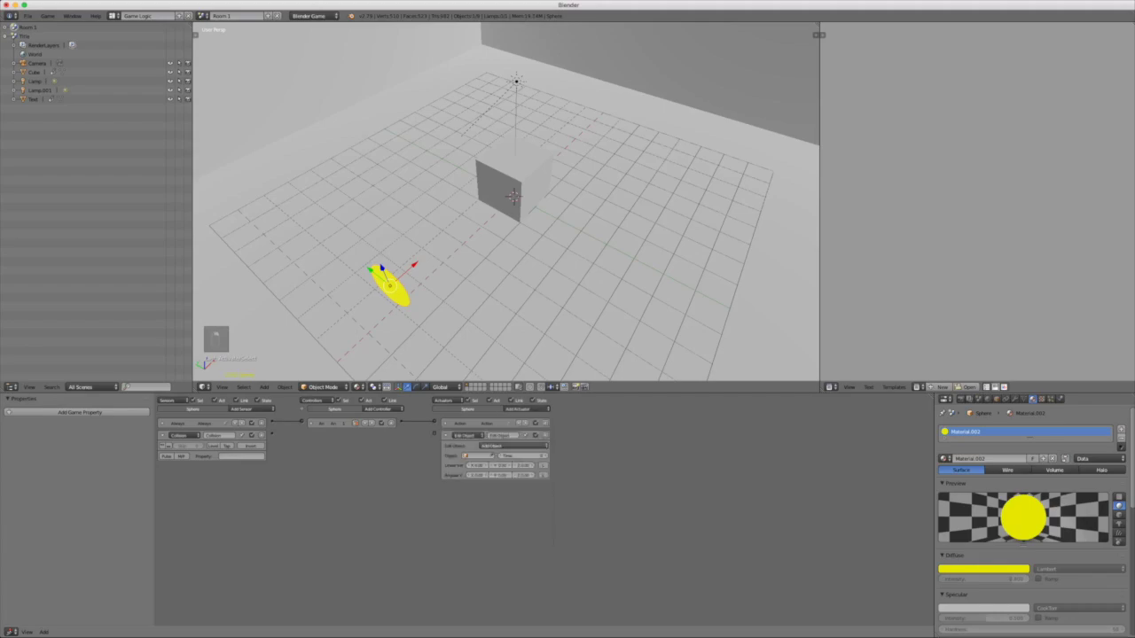
pyautogui.click(514, 445)
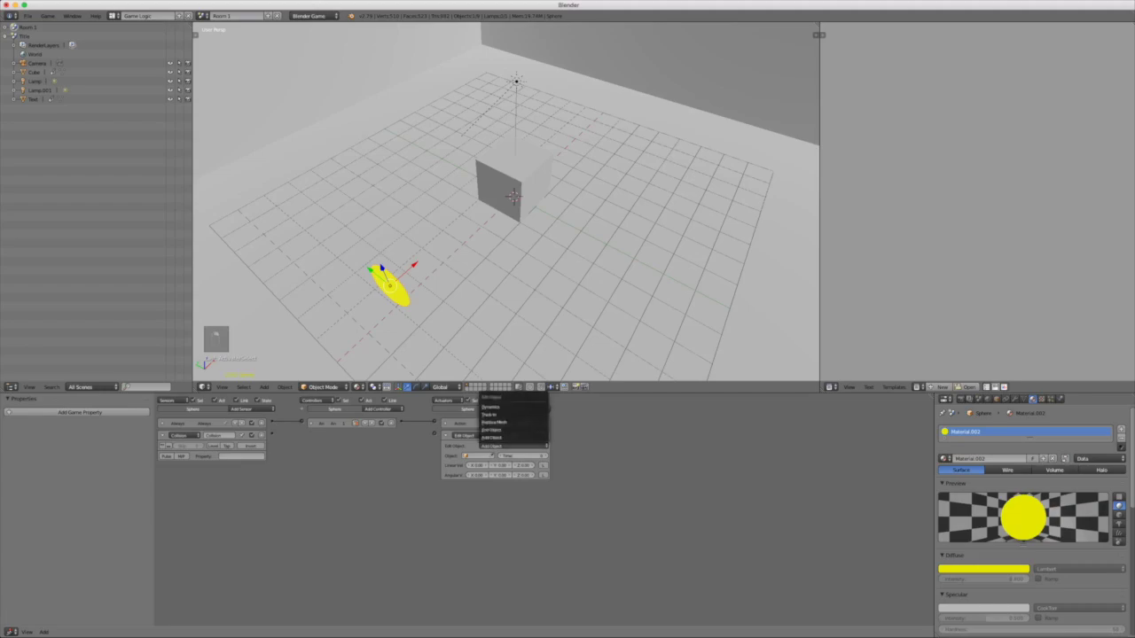
pyautogui.click(494, 430)
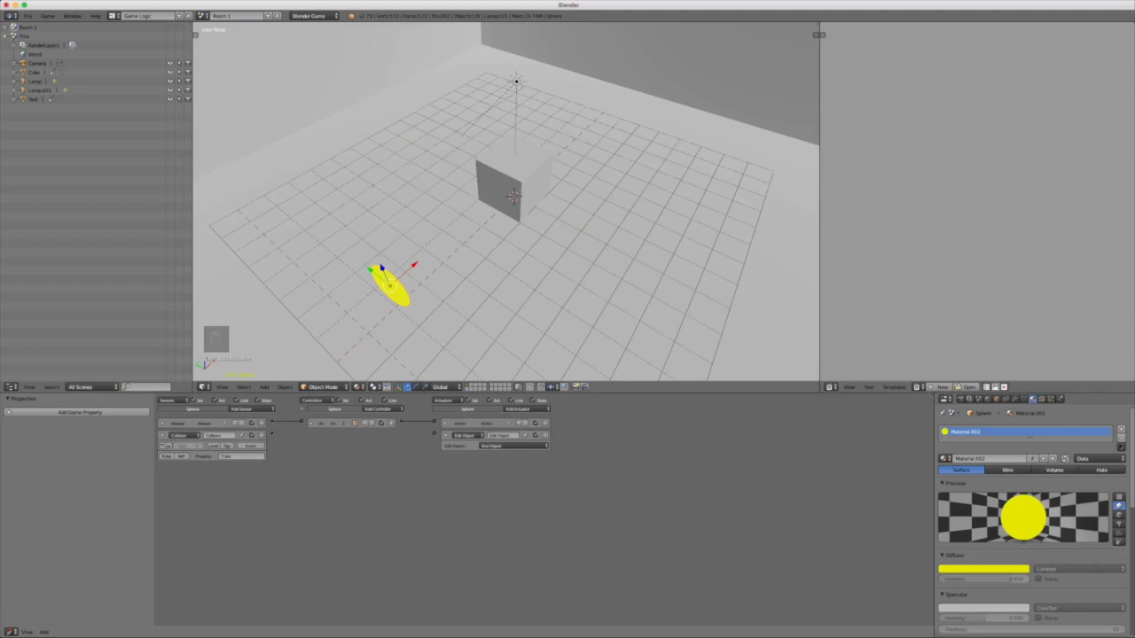
pyautogui.click(239, 456)
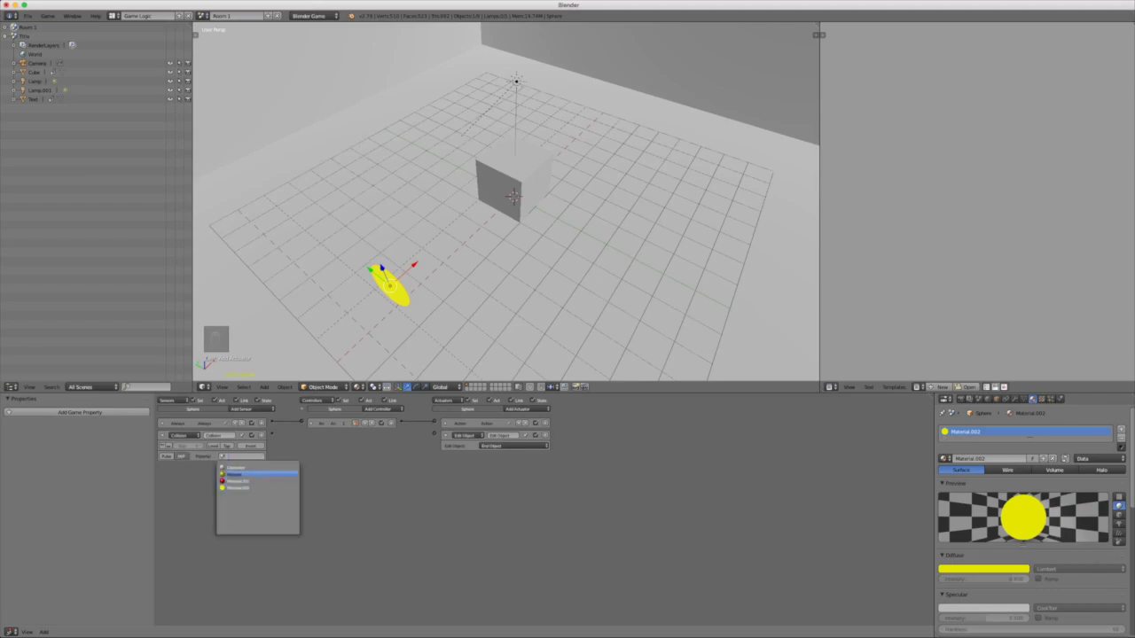
pyautogui.click(257, 470)
# Step: Set the diffuse colour of the cube's Character material to deep blue
pyautogui.moveTo(479, 248); pyautogui.dragTo(457, 247, button='middle')
pyautogui.rightClick(521, 183)
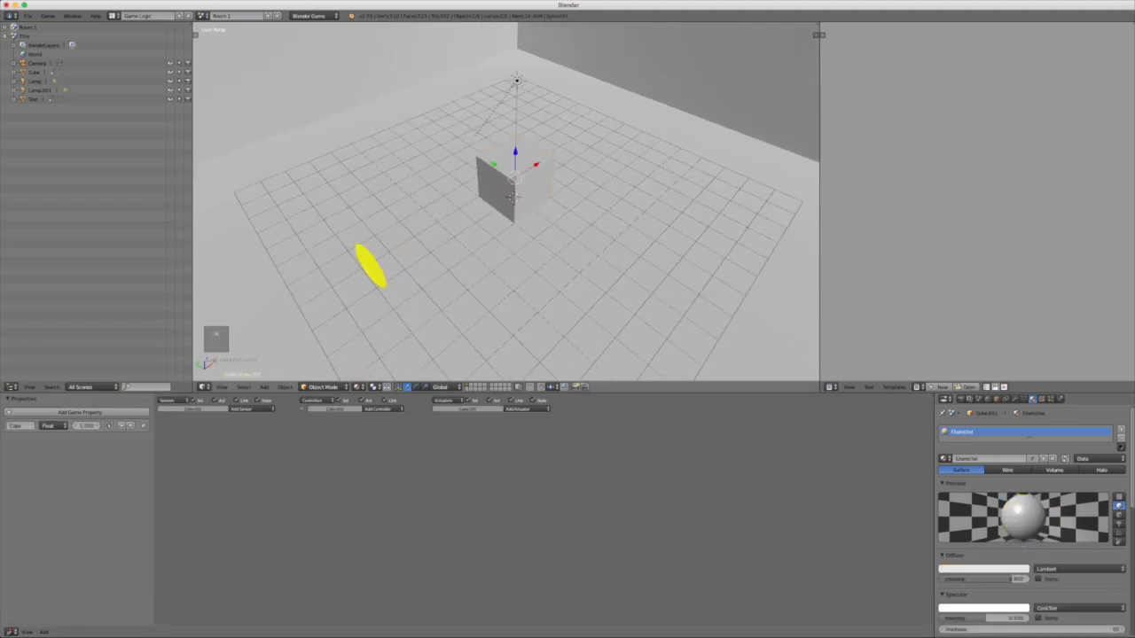
pyautogui.click(983, 569)
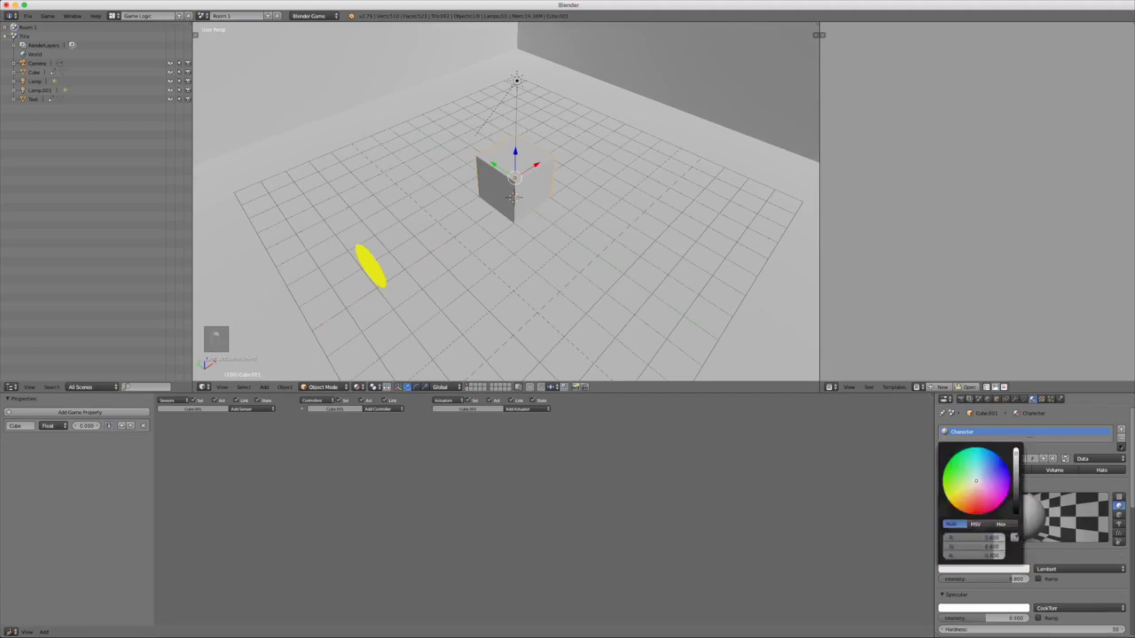
pyautogui.click(1007, 469)
# Step: Run the game from the camera view to check the blue cube and the spinning coin, and stop it
pyautogui.moveTo(426, 235); pyautogui.dragTo(711, 240, button='middle')
pyautogui.moveTo(497, 239); pyautogui.dragTo(592, 251, button='middle')
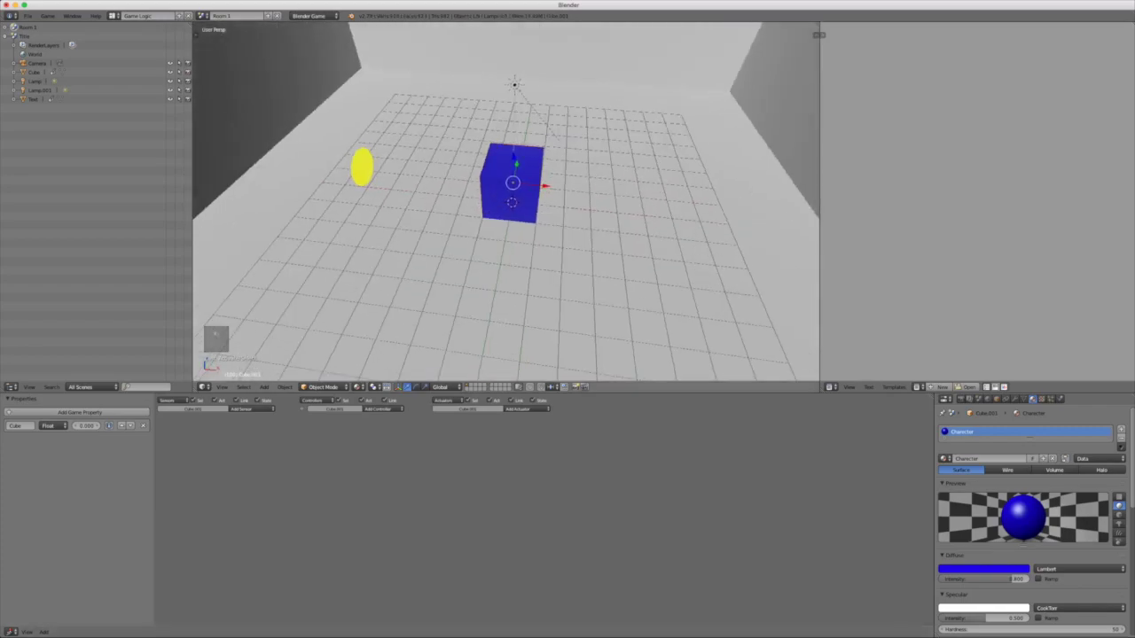
pyautogui.press('KP_0')
pyautogui.press('p')
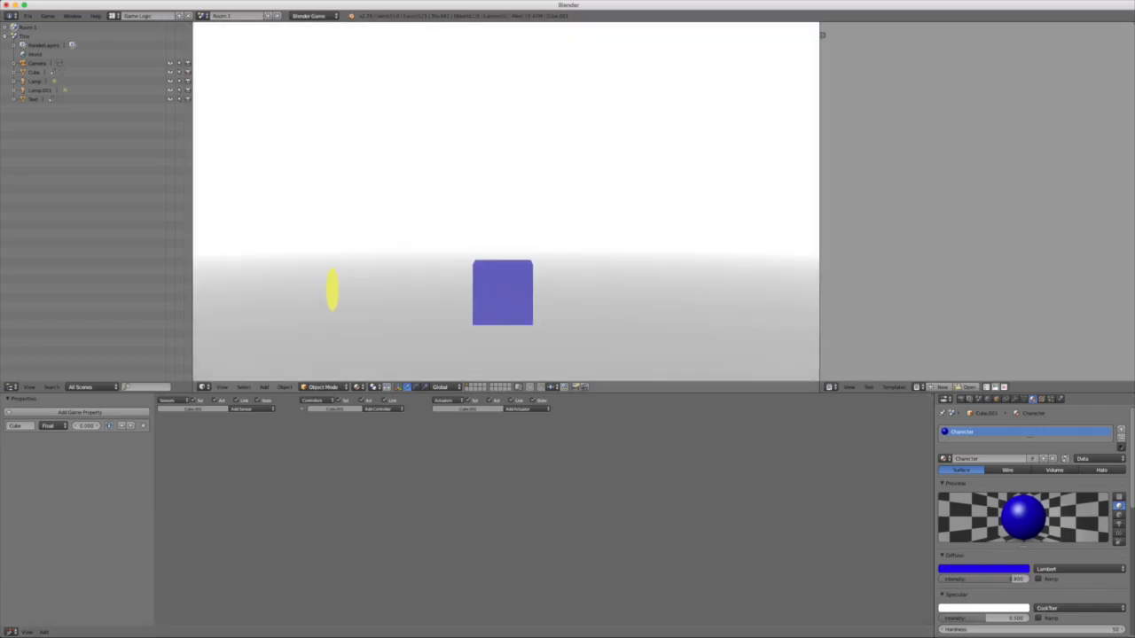
pyautogui.press('Escape')
# Step: Add four Keyboard sensors to the blue cube
pyautogui.moveTo(532, 195)
pyautogui.mouseDown(button='middle')
pyautogui.moveTo(483, 257)
pyautogui.moveTo(516, 193)
pyautogui.mouseUp(button='middle')
pyautogui.scroll(5, 507, 202)
pyautogui.scroll(2, 506, 202)
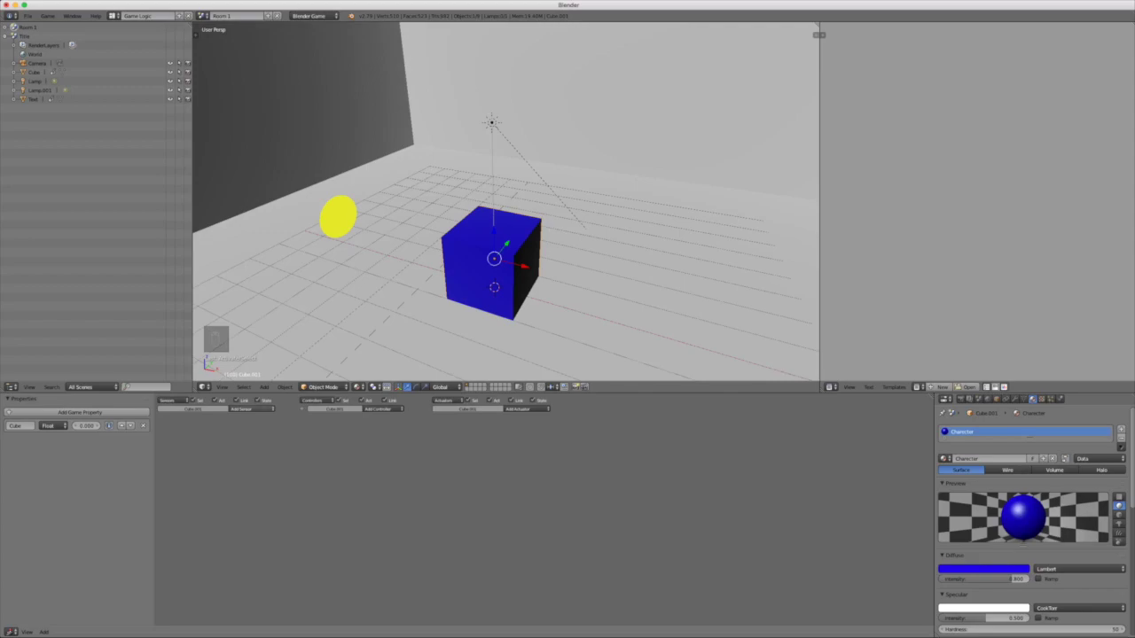
pyautogui.click(242, 409)
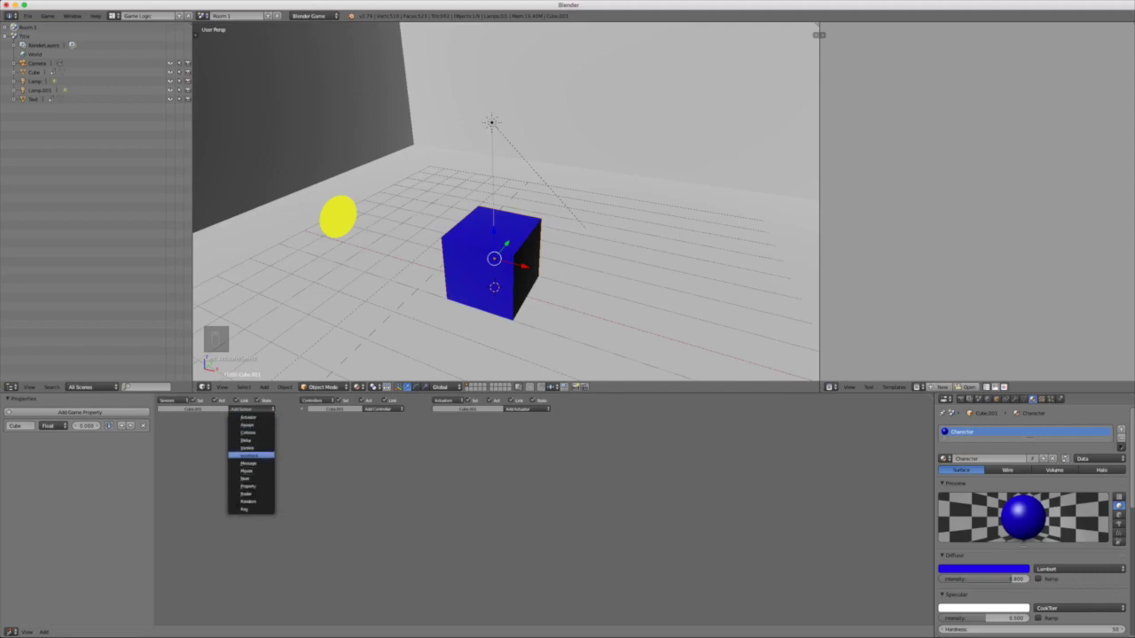
pyautogui.click(249, 455)
pyautogui.click(252, 409)
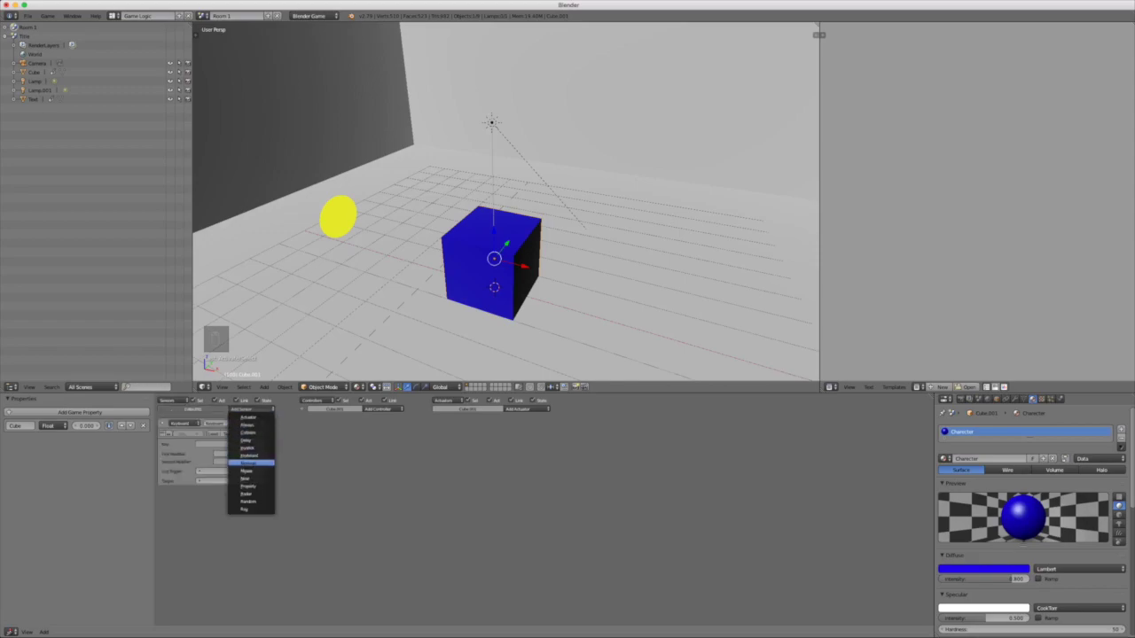
pyautogui.click(249, 455)
pyautogui.click(252, 408)
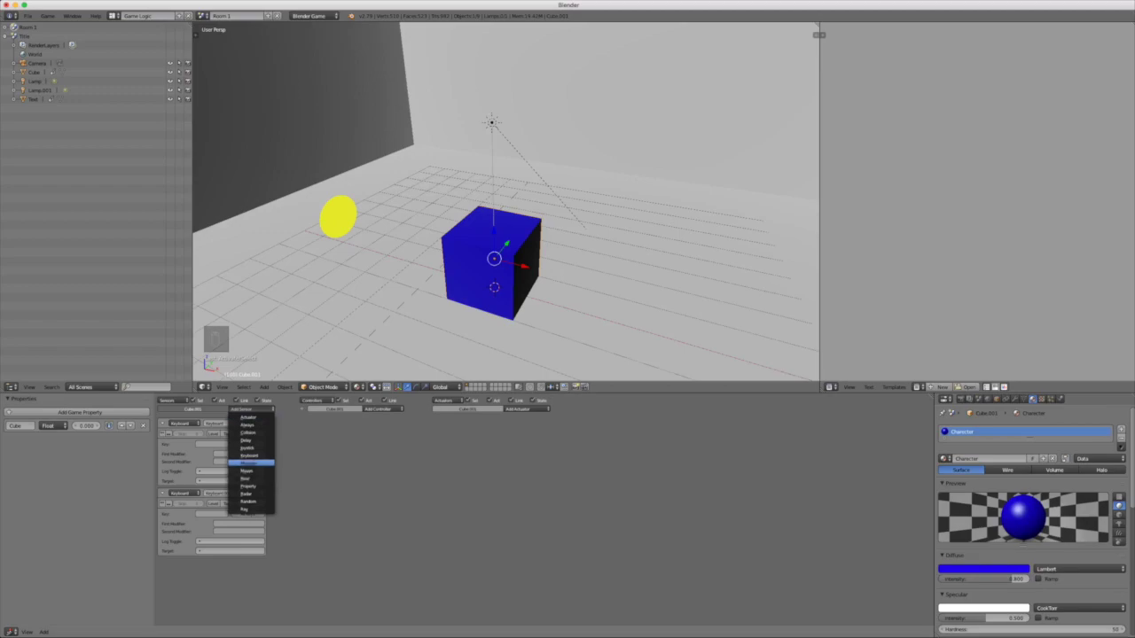
pyautogui.click(249, 455)
pyautogui.click(252, 409)
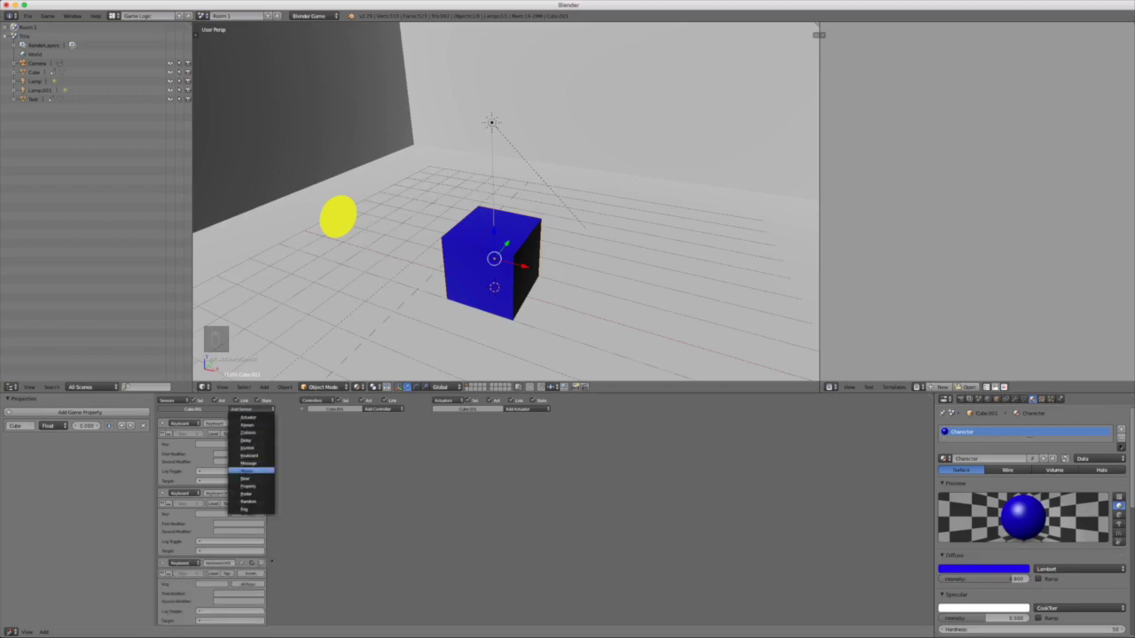
pyautogui.click(249, 456)
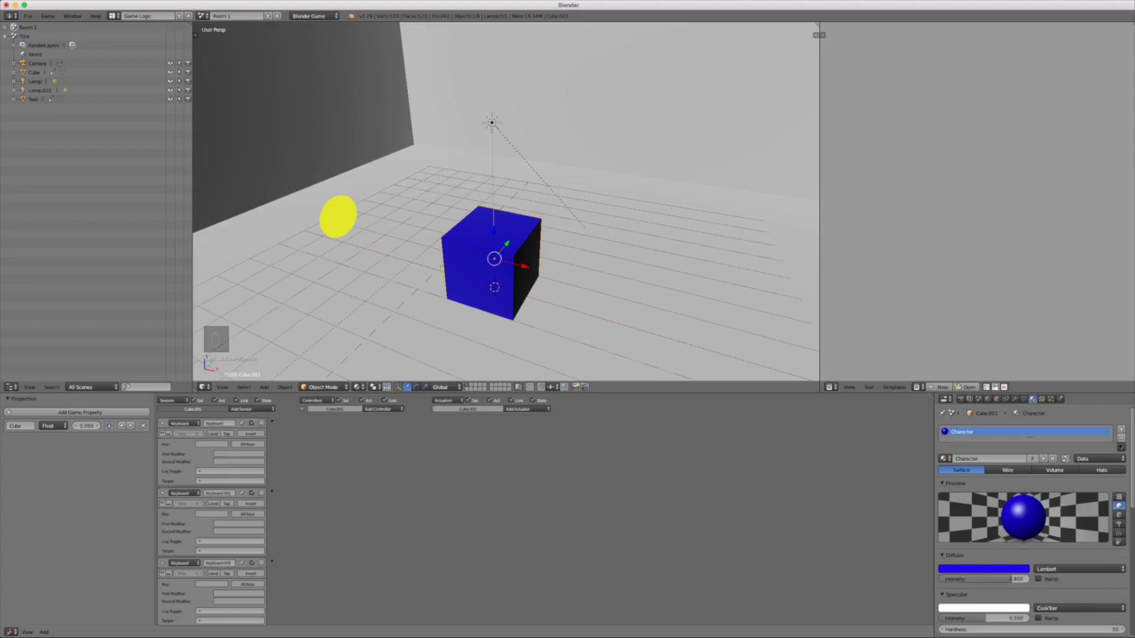
# Step: Assign the W, S, A and D keys to the cube's four Keyboard sensors, in that order
pyautogui.moveTo(568, 204); pyautogui.dragTo(448, 221, button='middle')
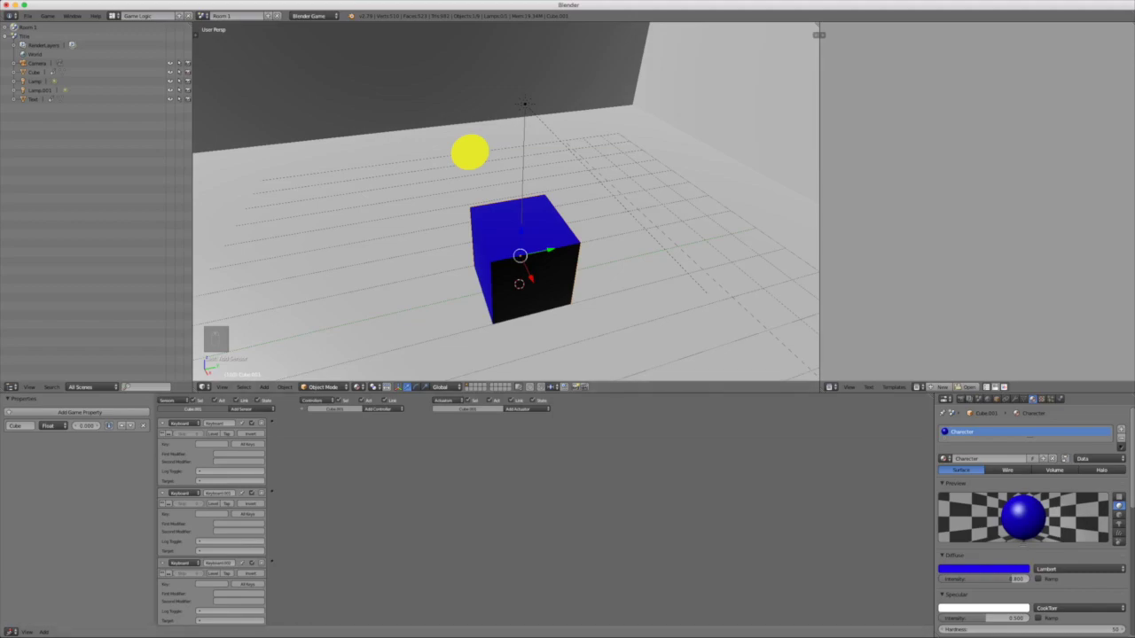
pyautogui.click(212, 514)
pyautogui.press('a')
pyautogui.click(212, 585)
pyautogui.press('s')
pyautogui.scroll(-4, 211, 584)
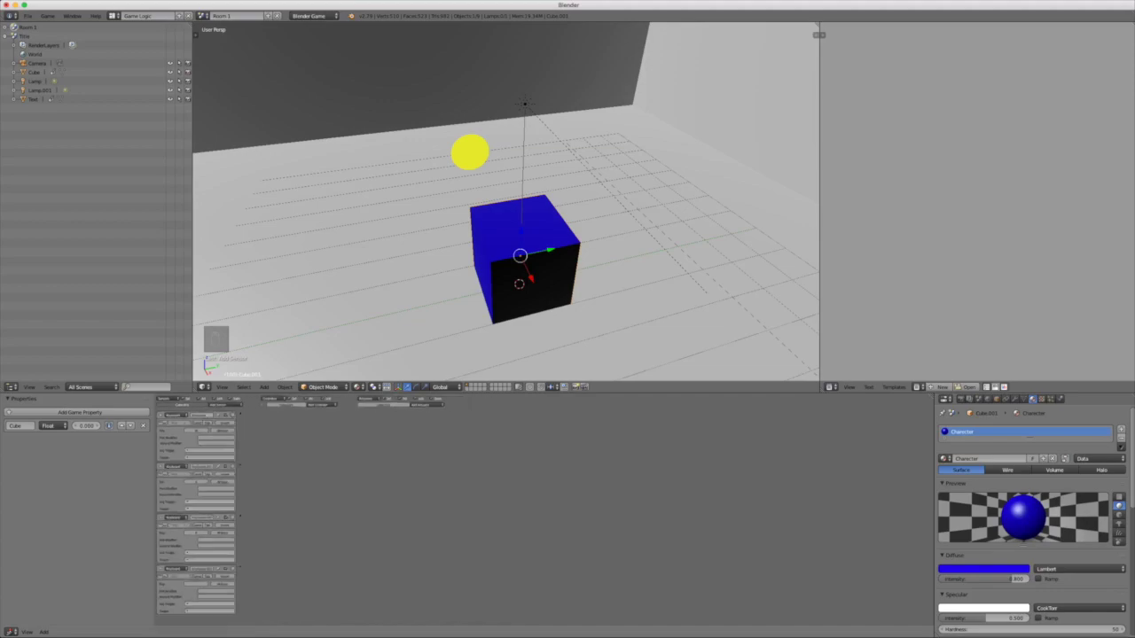
pyautogui.scroll(4, 212, 584)
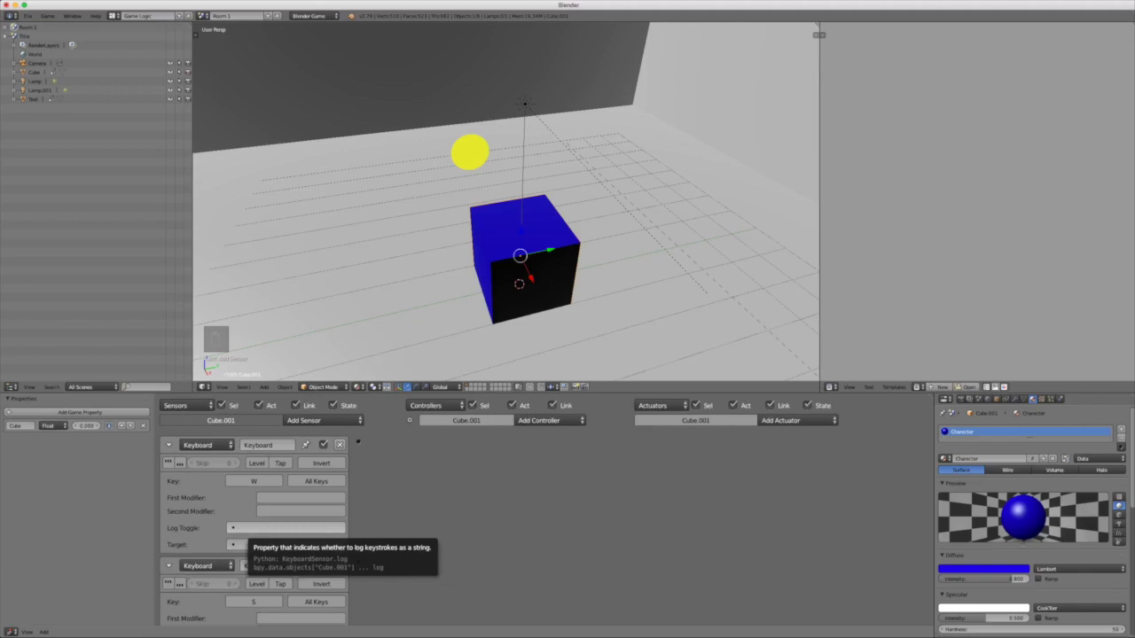
pyautogui.scroll(-5, 357, 440)
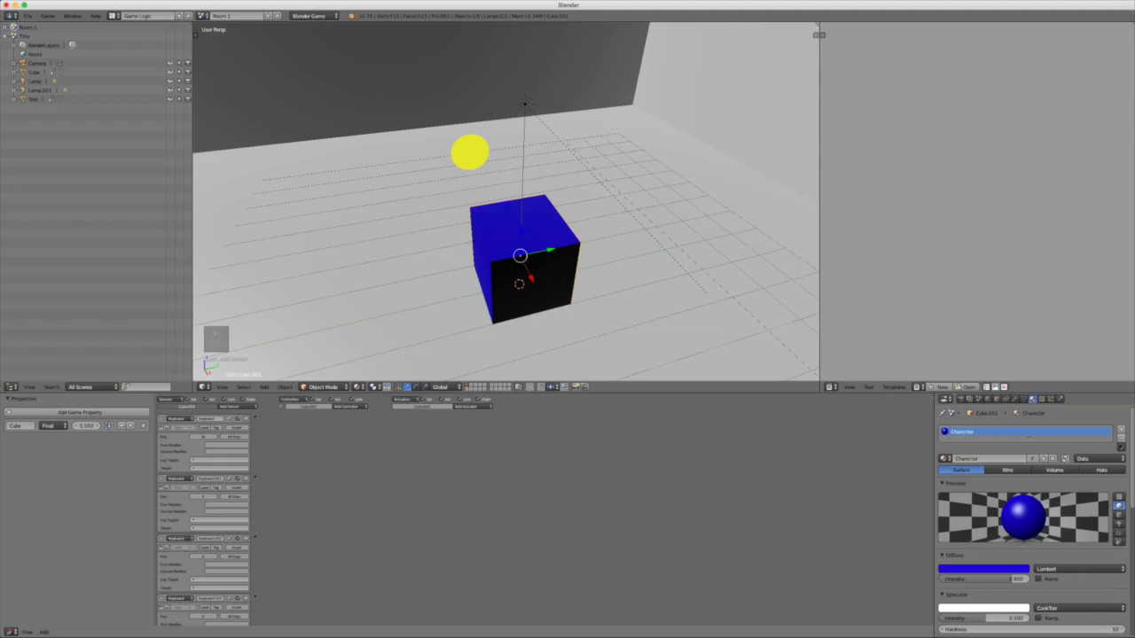
pyautogui.scroll(-3, 325, 512)
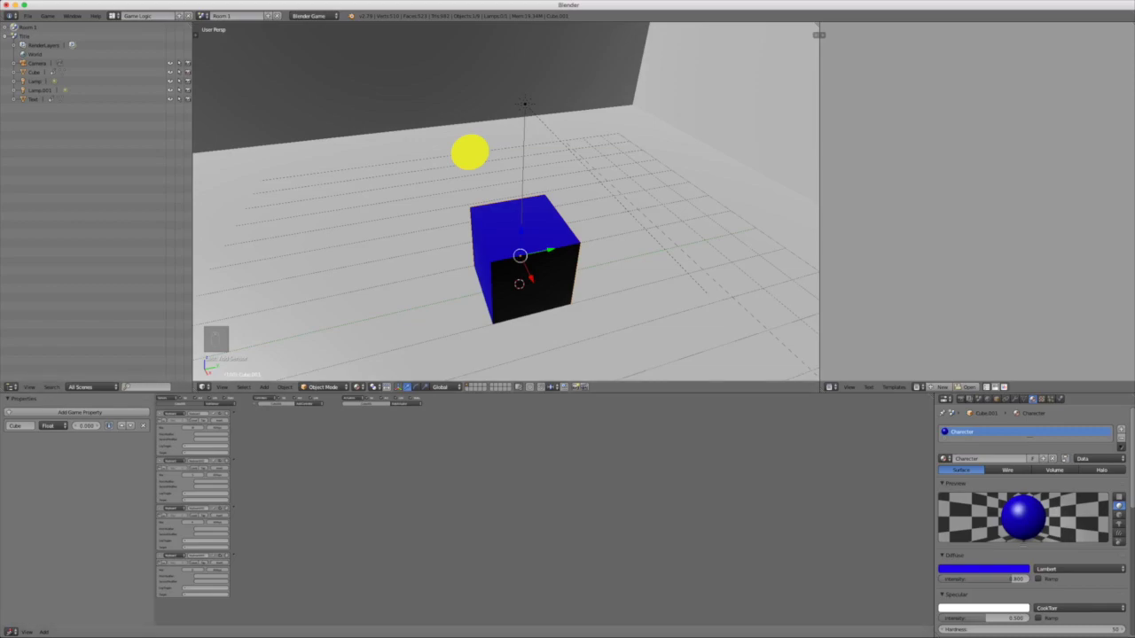
# Step: Add four Motion actuators to the blue cube
pyautogui.scroll(2, 324, 511)
pyautogui.click(499, 408)
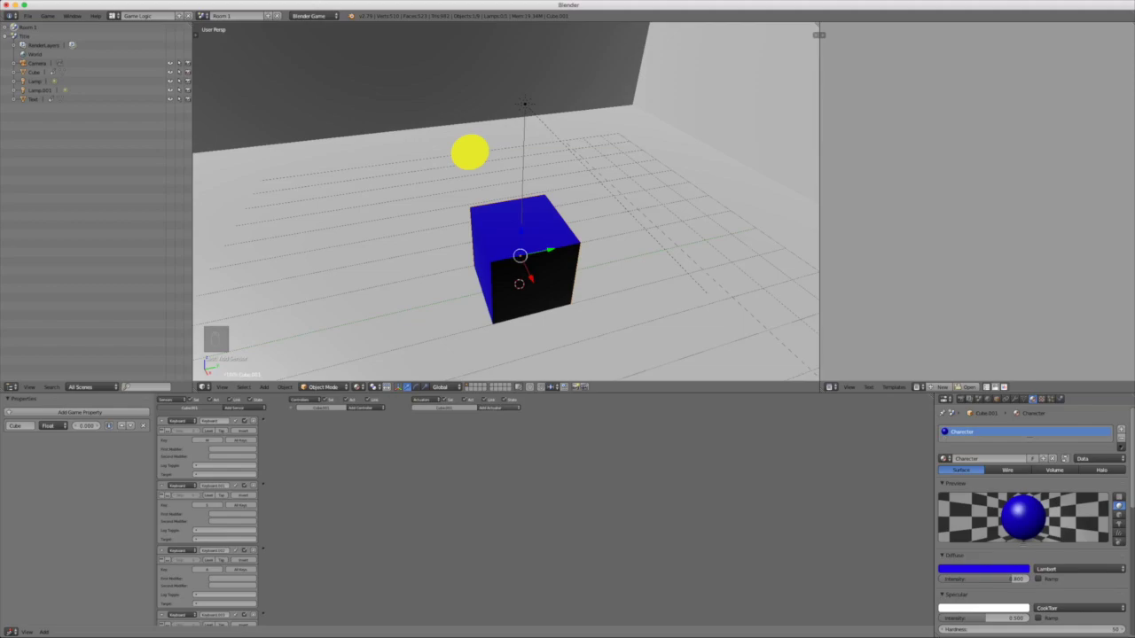
pyautogui.click(498, 409)
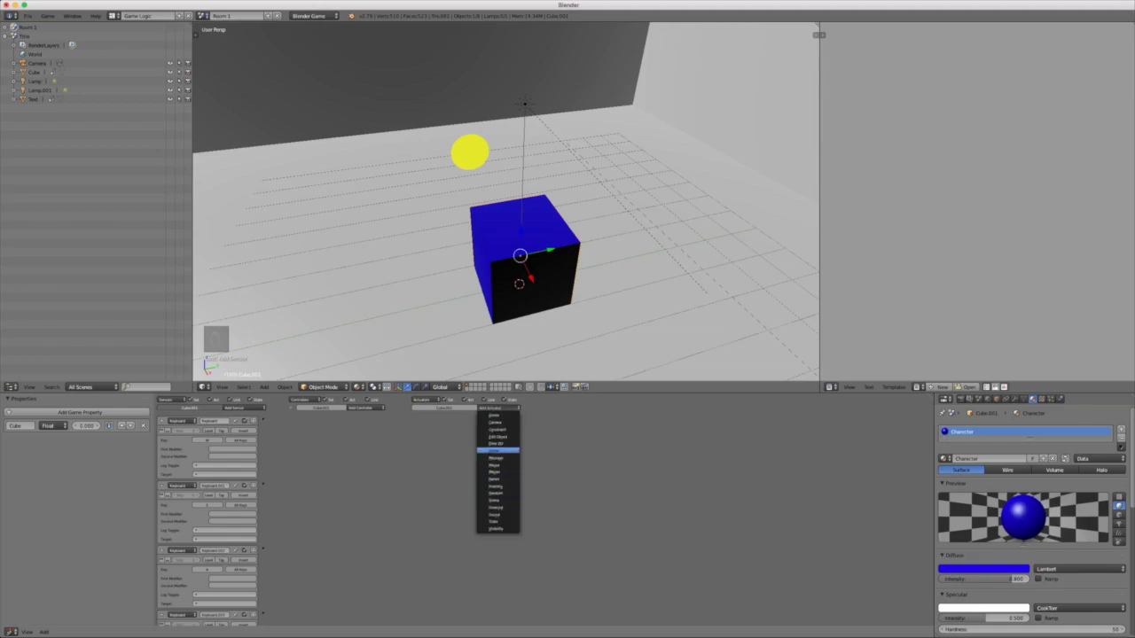
pyautogui.click(498, 409)
pyautogui.click(497, 479)
pyautogui.click(498, 409)
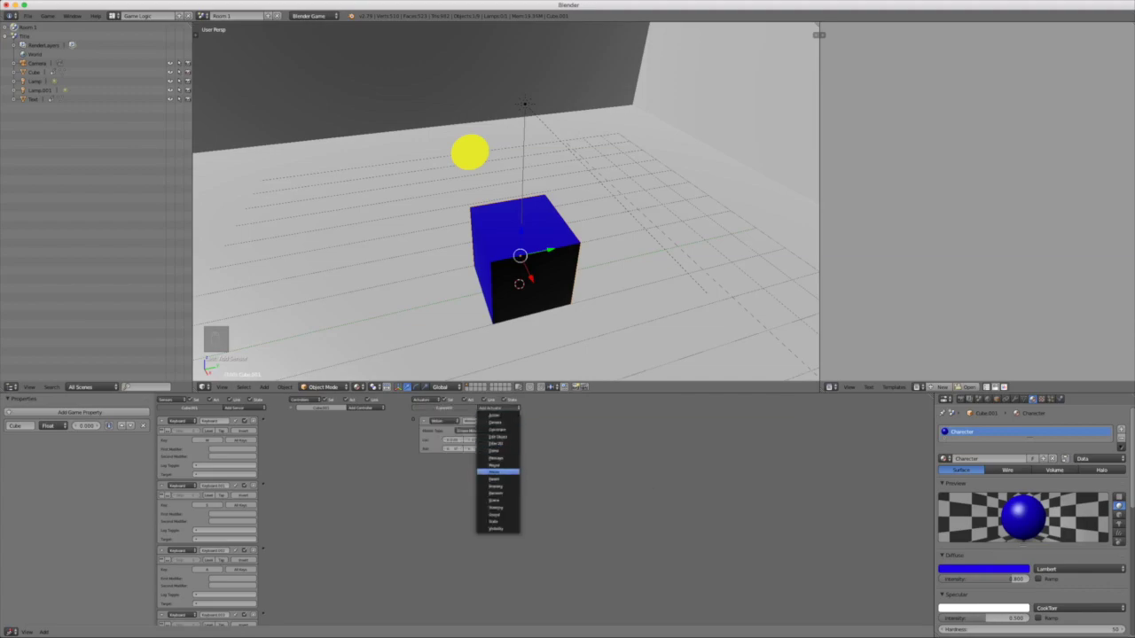
pyautogui.click(497, 467)
pyautogui.click(498, 409)
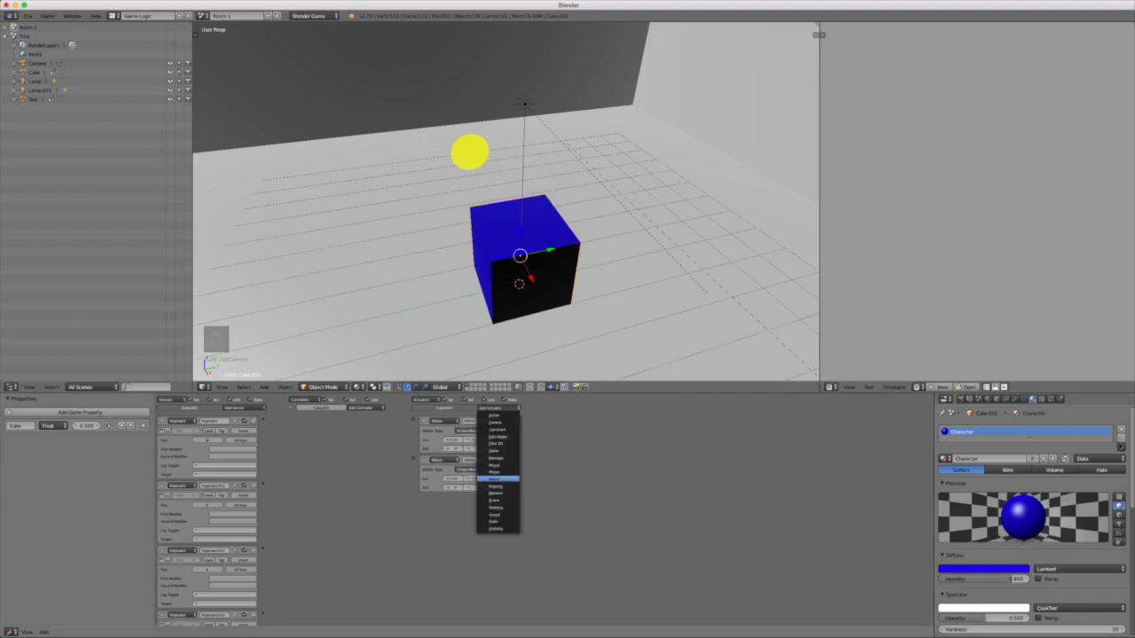
pyautogui.click(498, 477)
pyautogui.click(498, 409)
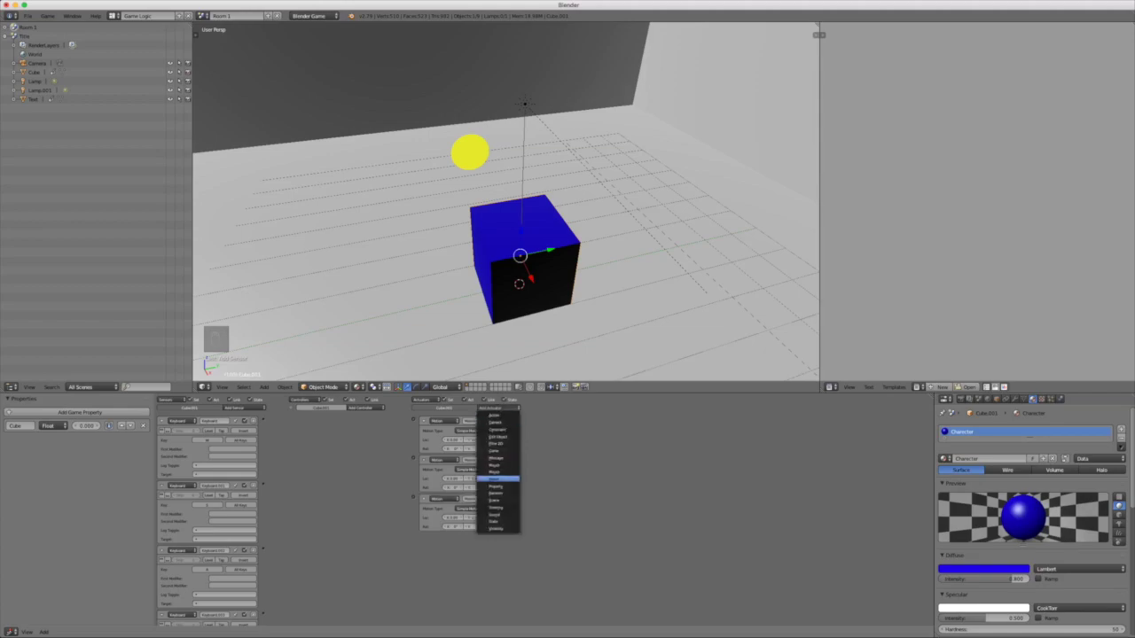
pyautogui.click(497, 477)
# Step: Link each of the four Keyboard sensors to its corresponding Motion actuator in order, and briefly run the game
pyautogui.moveTo(413, 420); pyautogui.dragTo(264, 420)
pyautogui.moveTo(264, 485); pyautogui.dragTo(413, 459)
pyautogui.moveTo(264, 550); pyautogui.dragTo(414, 498)
pyautogui.moveTo(413, 537); pyautogui.dragTo(263, 613)
pyautogui.press('p')
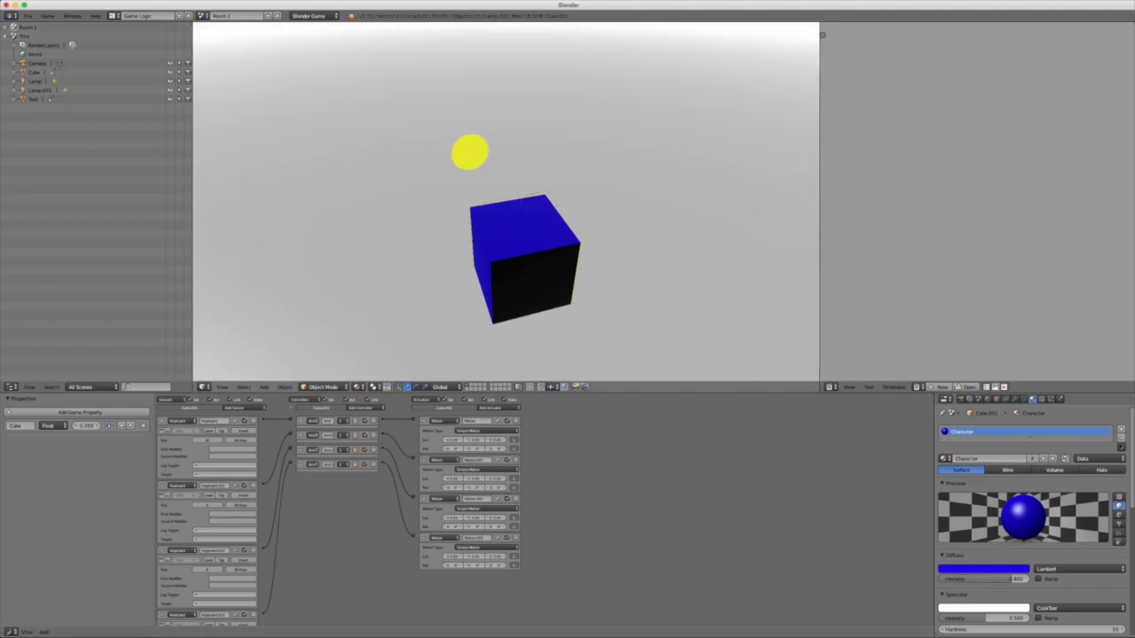
pyautogui.press('Escape')
# Step: Examine the cube's X and Y axis directions against the Loc values of its four Motion actuators
pyautogui.scroll(2, 354, 505)
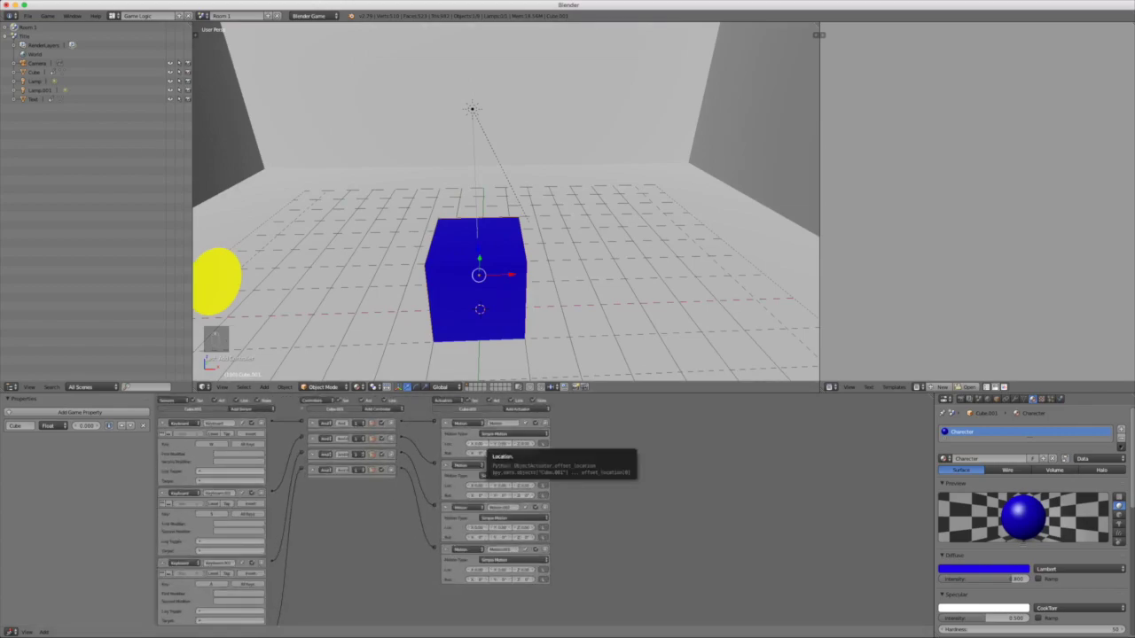
pyautogui.press('KP_0')
pyautogui.press('KP_0')
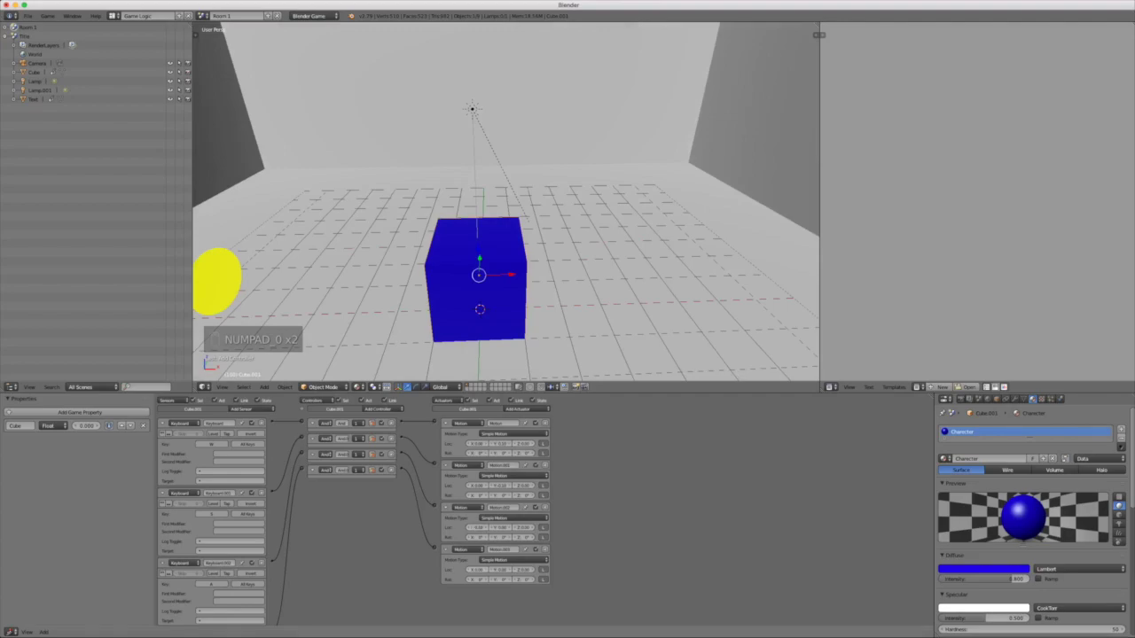
pyautogui.moveTo(506, 204); pyautogui.dragTo(510, 236, button='middle')
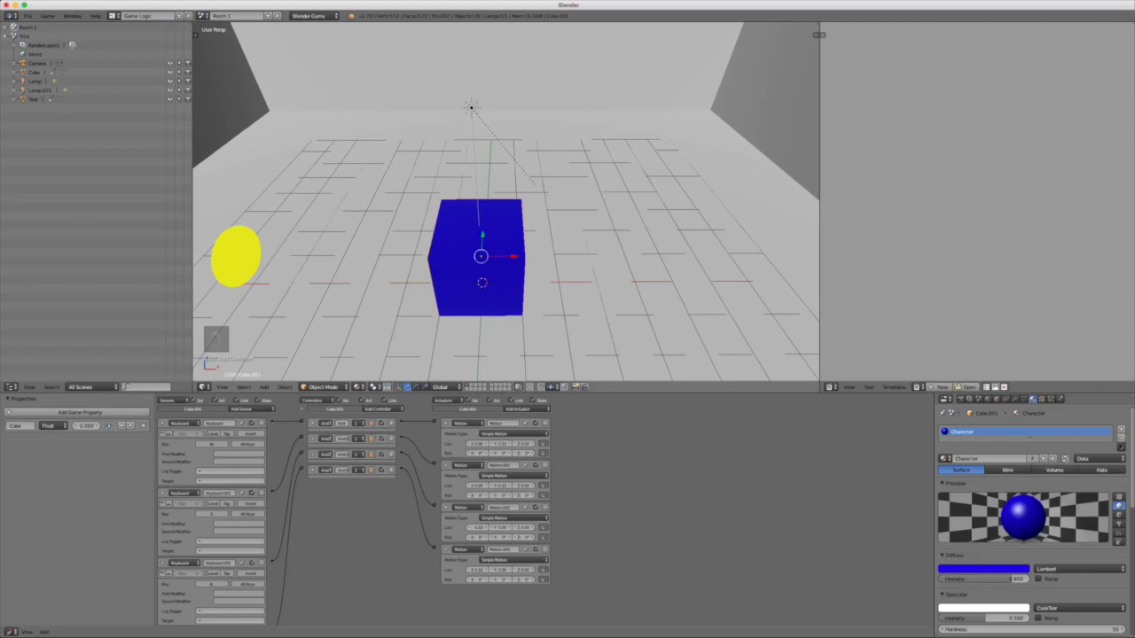
pyautogui.moveTo(509, 236); pyautogui.dragTo(430, 247, button='middle')
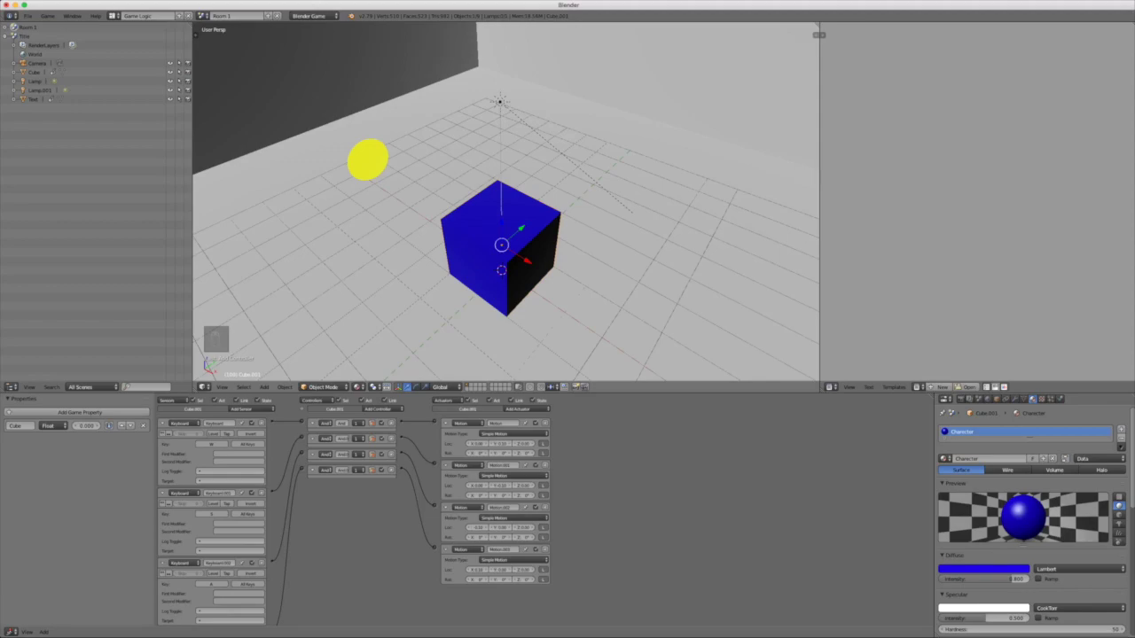
pyautogui.scroll(-2, 355, 506)
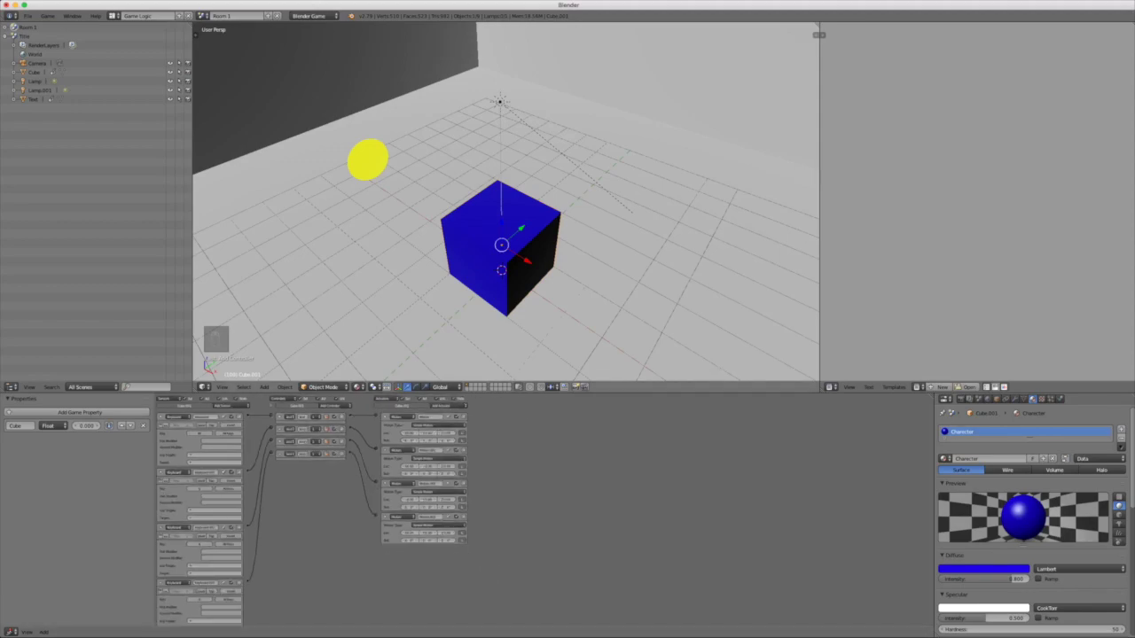
pyautogui.moveTo(506, 213); pyautogui.dragTo(598, 202, button='middle')
pyautogui.scroll(3, 354, 505)
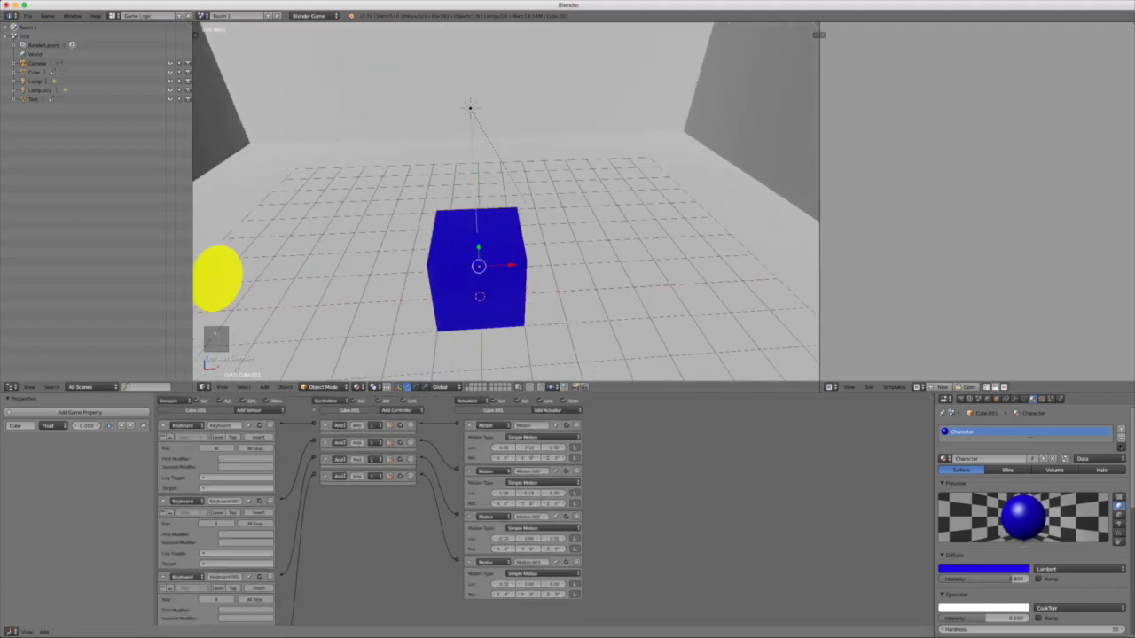
pyautogui.scroll(-1, 372, 514)
pyautogui.scroll(-1, 355, 514)
pyautogui.scroll(2, 355, 514)
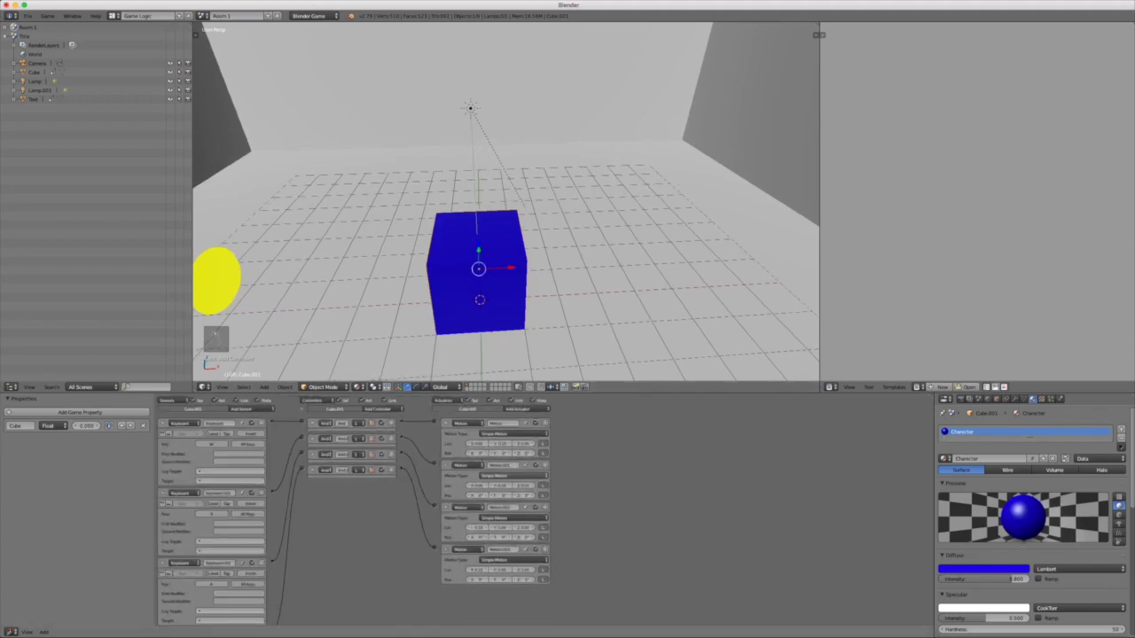
pyautogui.scroll(-1, 507, 207)
# Step: Run the game from an angled view, move the cube with W, A, S and D, and stop it
pyautogui.moveTo(506, 207); pyautogui.dragTo(634, 218, button='middle')
pyautogui.press('p')
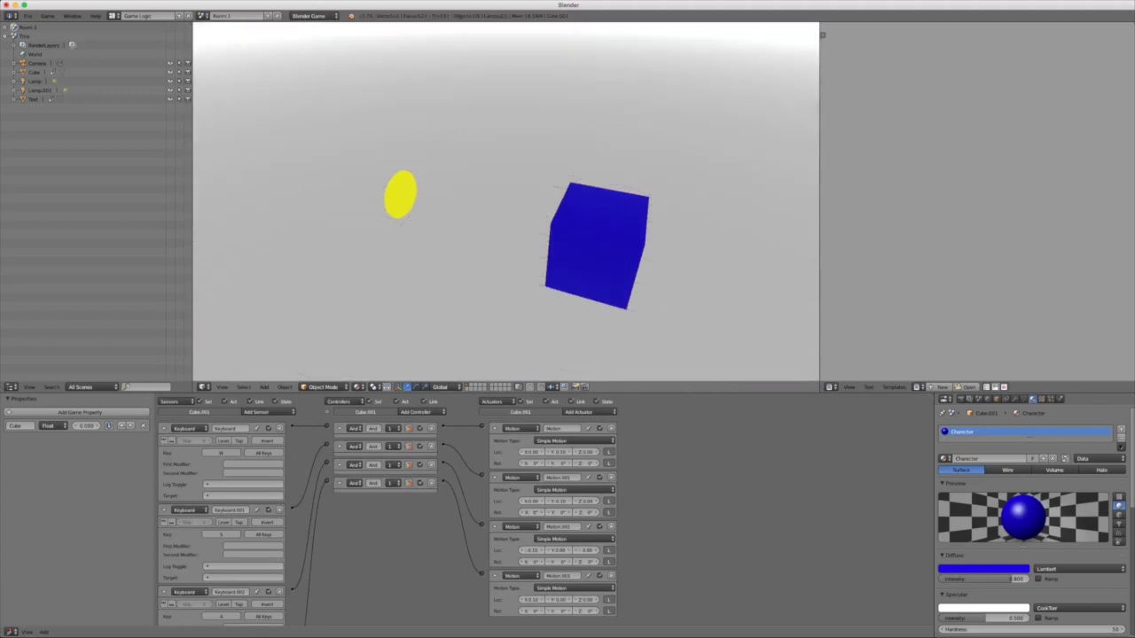
pyautogui.press('w')
pyautogui.press('a')
pyautogui.press('s')
pyautogui.press('d')
pyautogui.press('w')
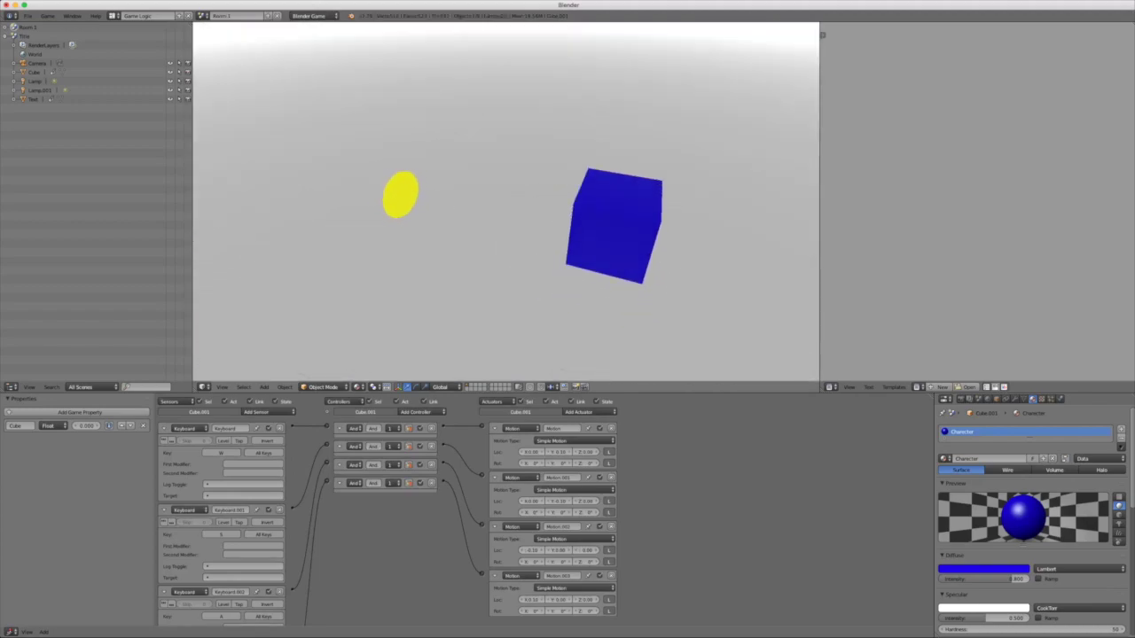
pyautogui.press('Escape')
# Step: Run the game from the camera view, move the cube sideways with D and A, and stop it
pyautogui.scroll(-2, 507, 207)
pyautogui.press('p')
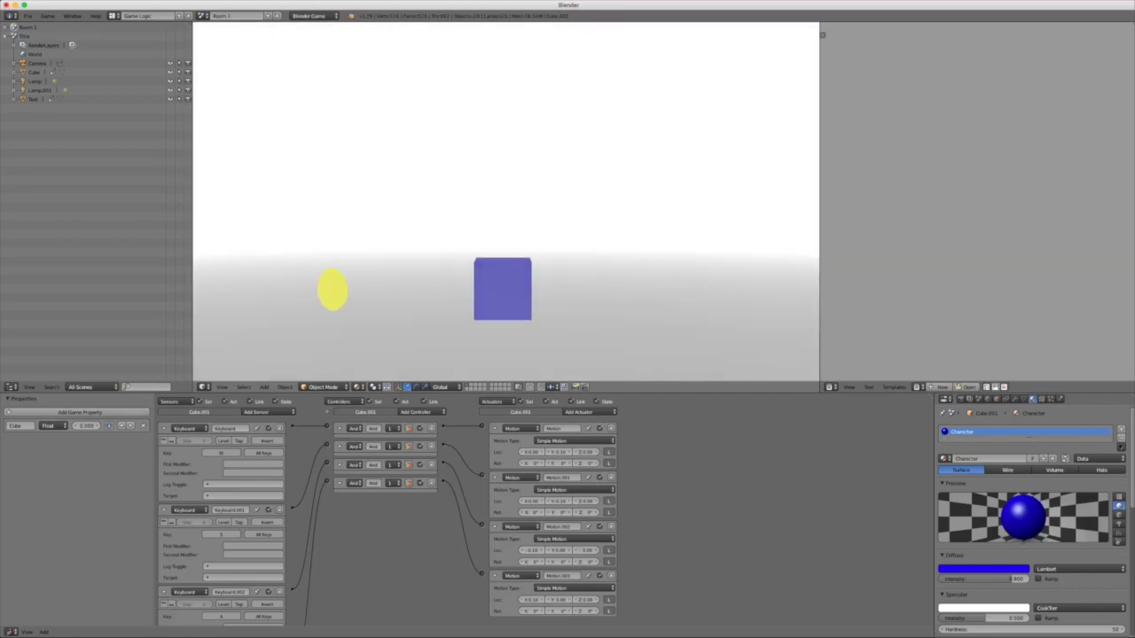
pyautogui.press('d')
pyautogui.press('a')
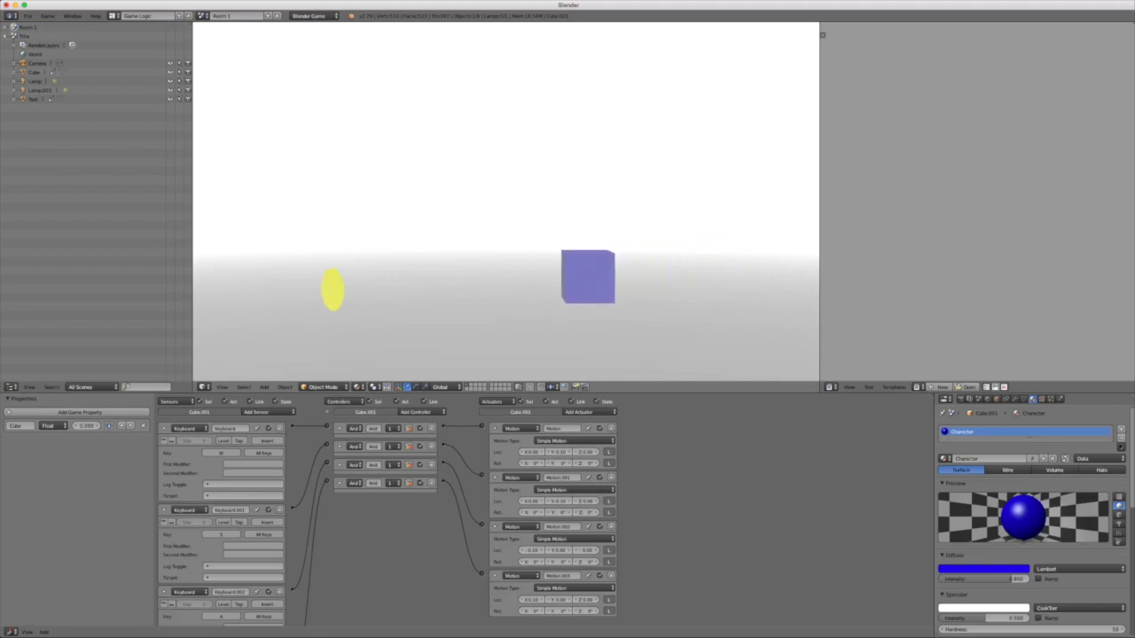
pyautogui.press('d')
pyautogui.press('a')
pyautogui.press('d')
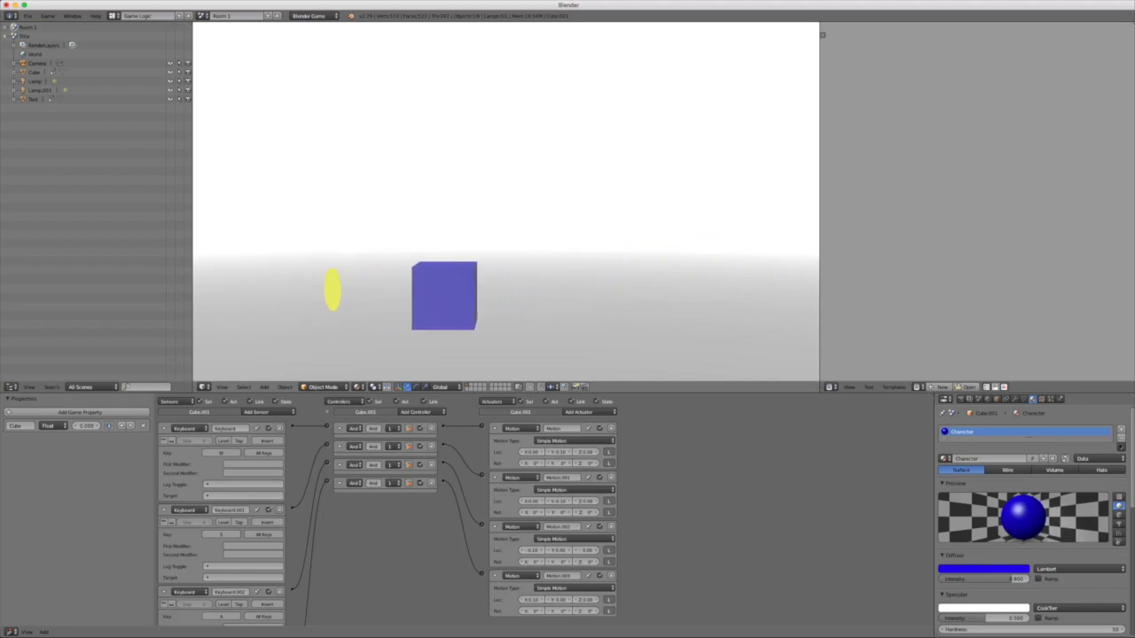
pyautogui.press('Escape')
# Step: Set the cube's physics type to Character and enable Actor and Collision Bounds
pyautogui.scroll(-5, 505, 204)
pyautogui.moveTo(550, 195); pyautogui.dragTo(452, 252, button='middle')
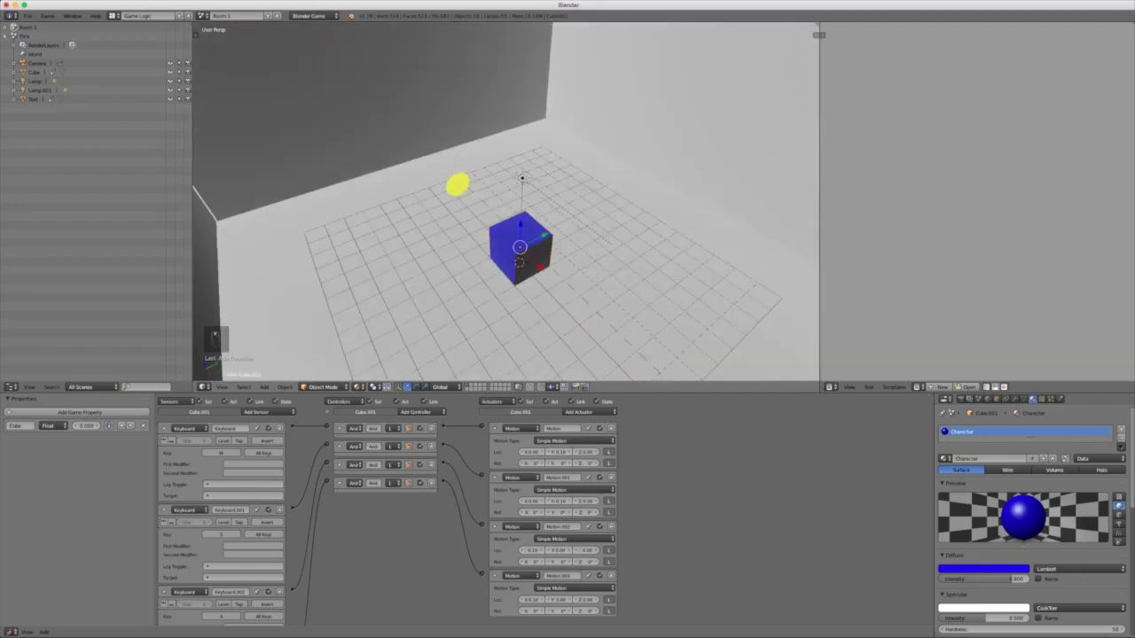
pyautogui.scroll(3, 505, 204)
pyautogui.click(1061, 399)
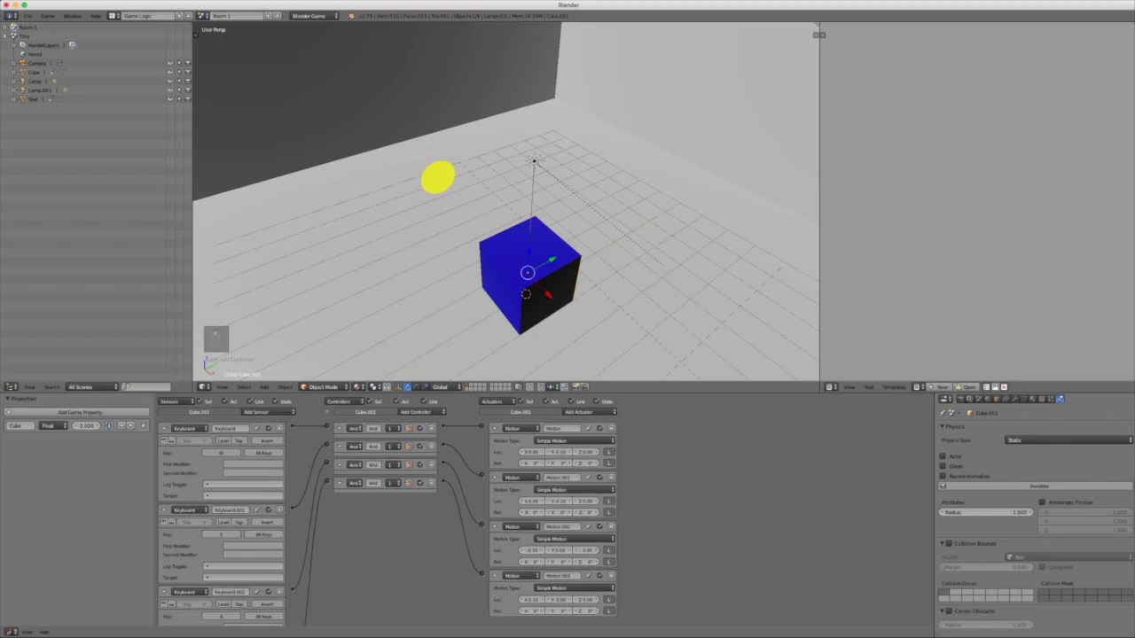
pyautogui.click(1068, 440)
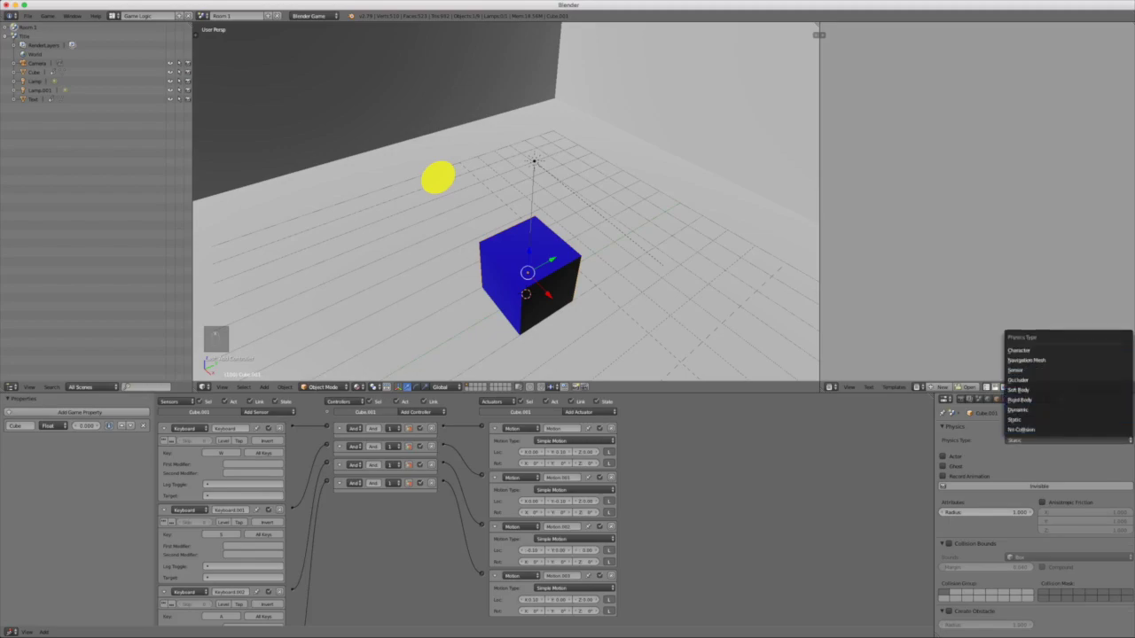
pyautogui.click(1024, 350)
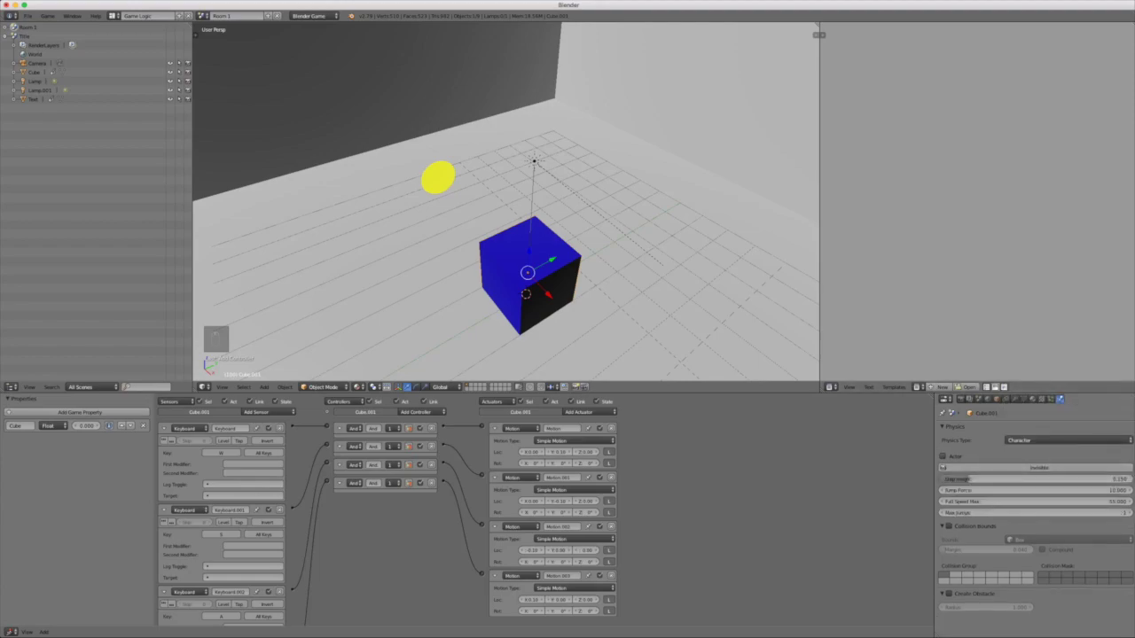
pyautogui.click(950, 526)
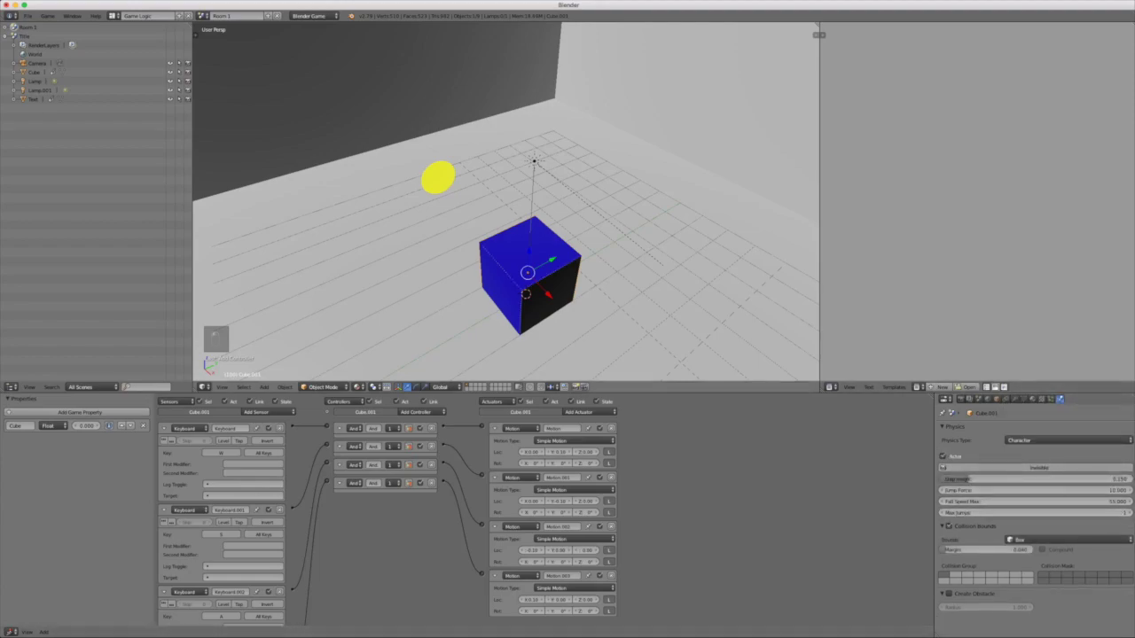
# Step: Run the game from the angled view, move the cube with W, A and D, and stop it
pyautogui.press('p')
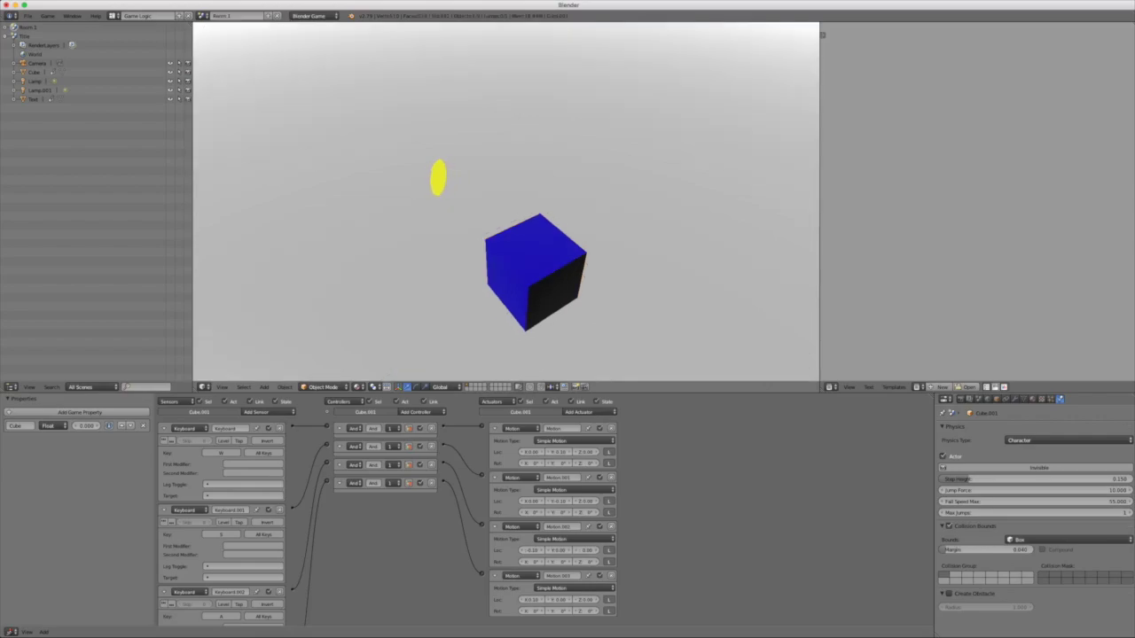
pyautogui.press('w')
pyautogui.press('a')
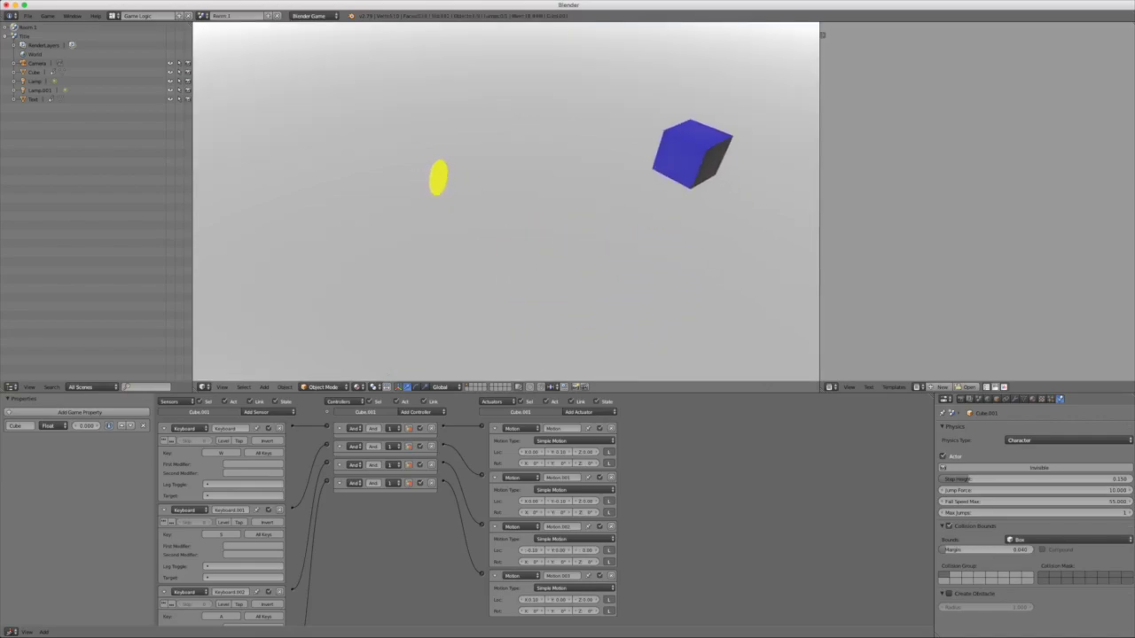
pyautogui.press('a')
pyautogui.press('a')
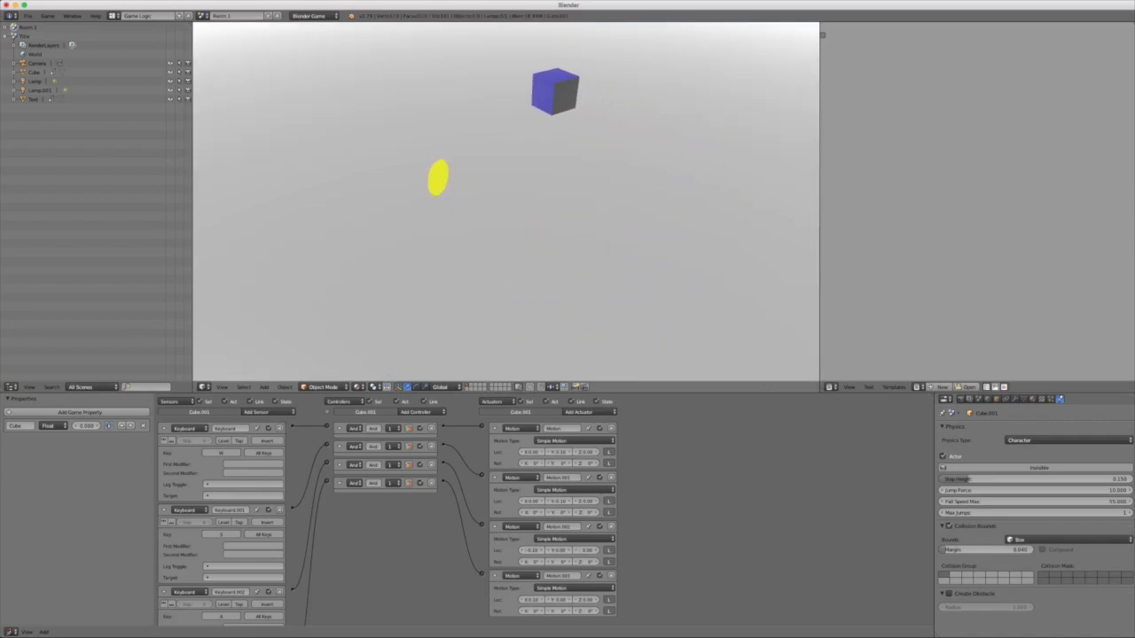
pyautogui.press('d')
pyautogui.press('a')
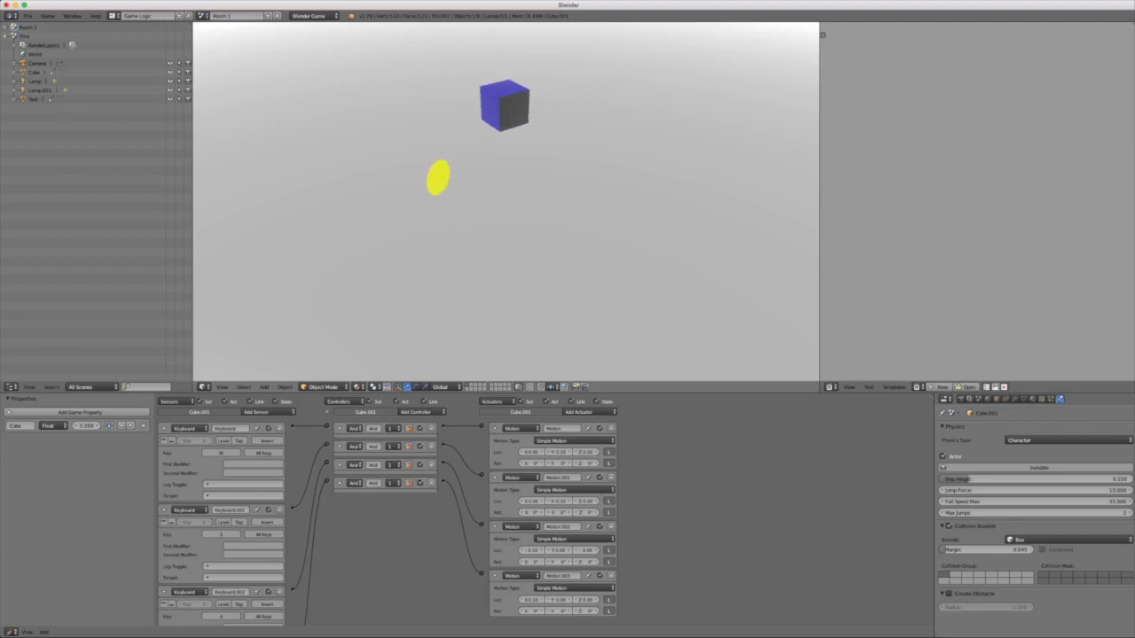
pyautogui.press('Escape')
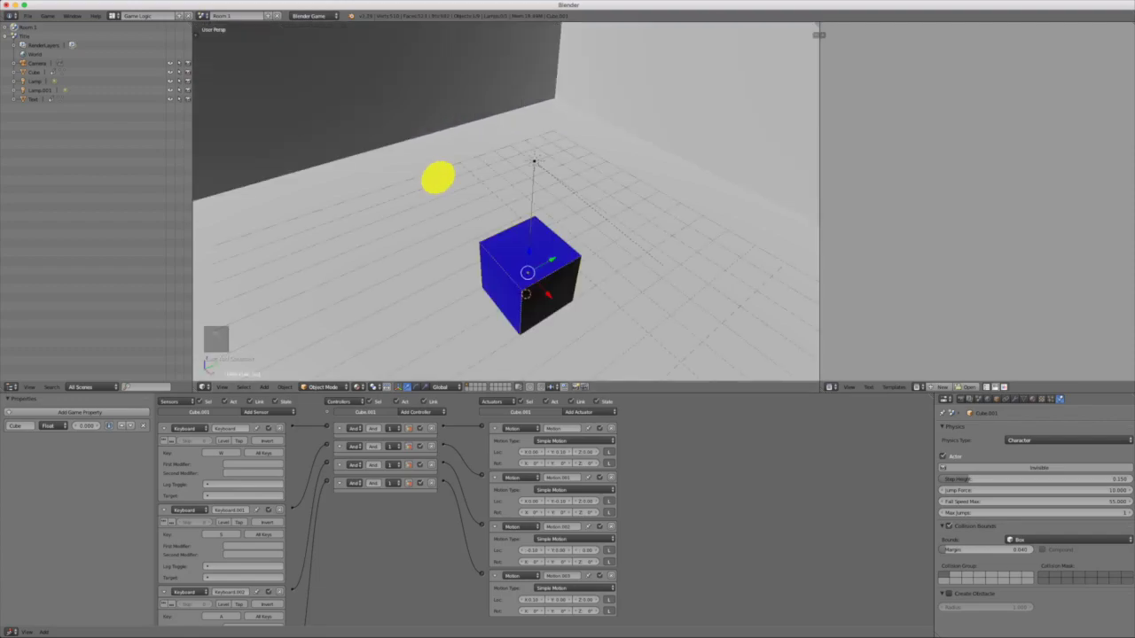
# Step: Run the game from the camera view, move the cube with W, A, S and D towards the coin, and stop it
pyautogui.press('KP_0')
pyautogui.press('p')
pyautogui.press('s')
pyautogui.press('w')
pyautogui.press('a')
pyautogui.press('d')
pyautogui.press('a')
pyautogui.press('w')
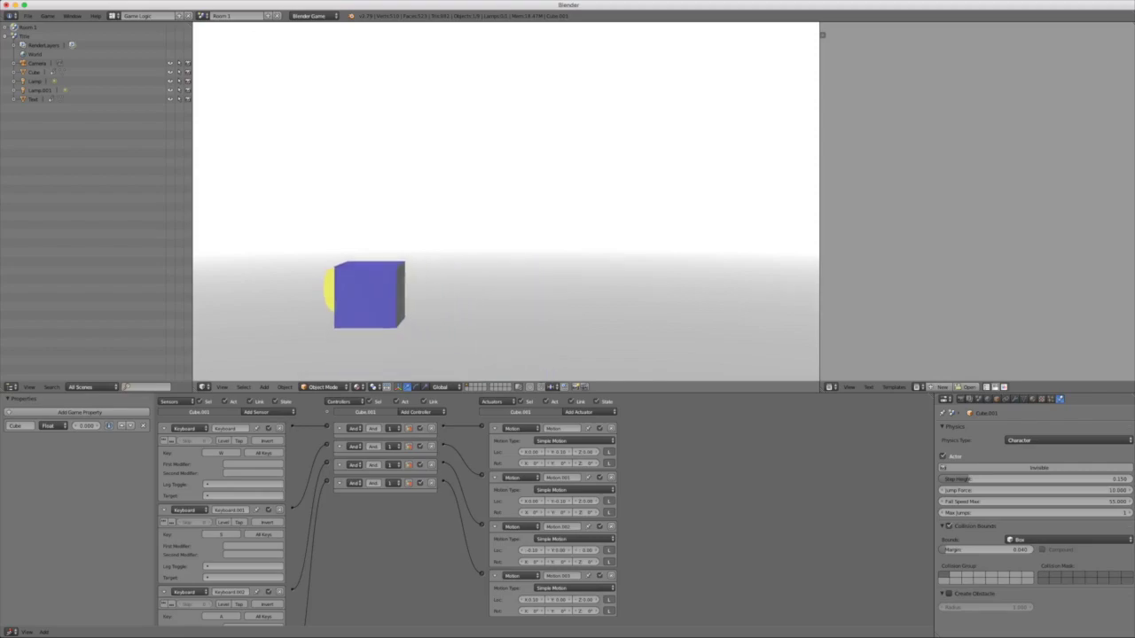
pyautogui.press('a')
pyautogui.press('d')
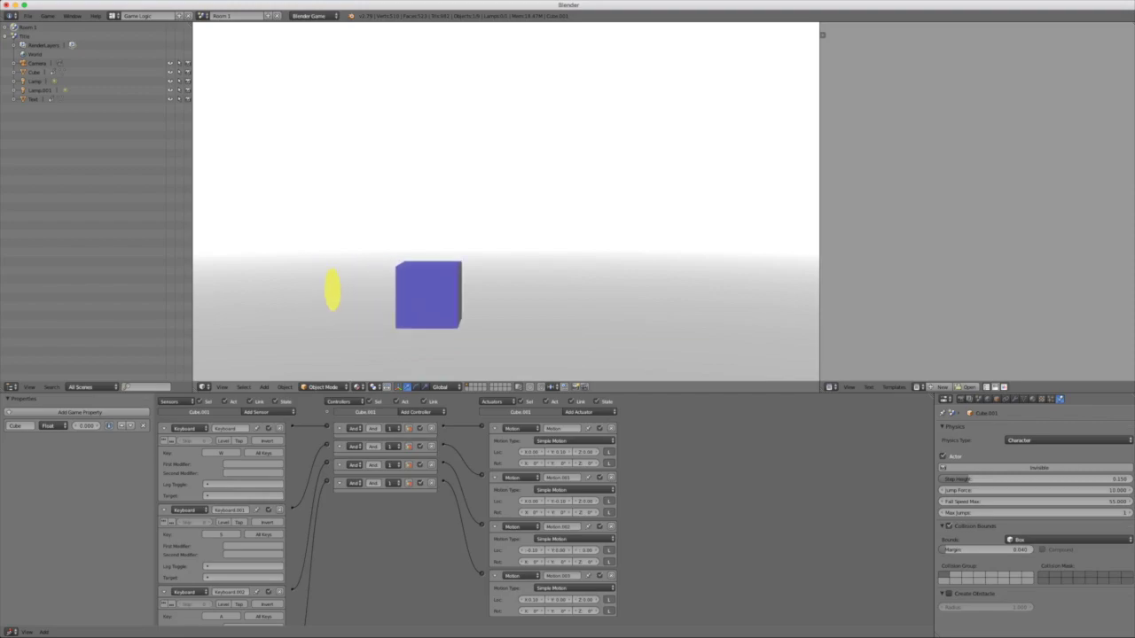
pyautogui.press('Escape')
# Step: Switch the coin's Collision sensor from material filtering to the property Cube and test-run the game
pyautogui.press('`')
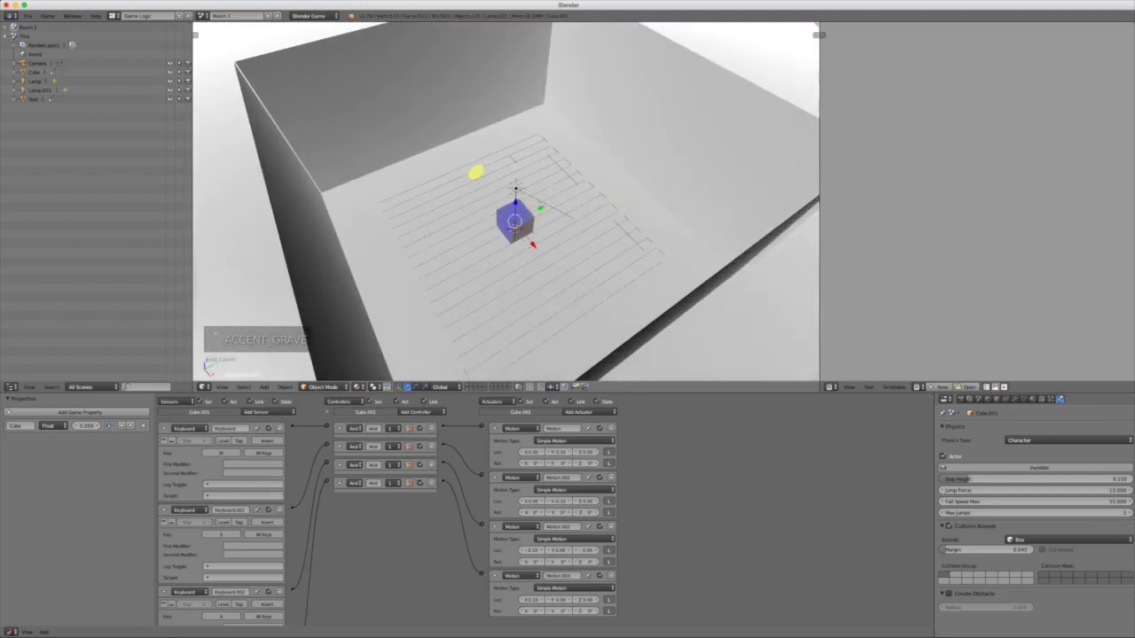
pyautogui.rightClick(476, 172)
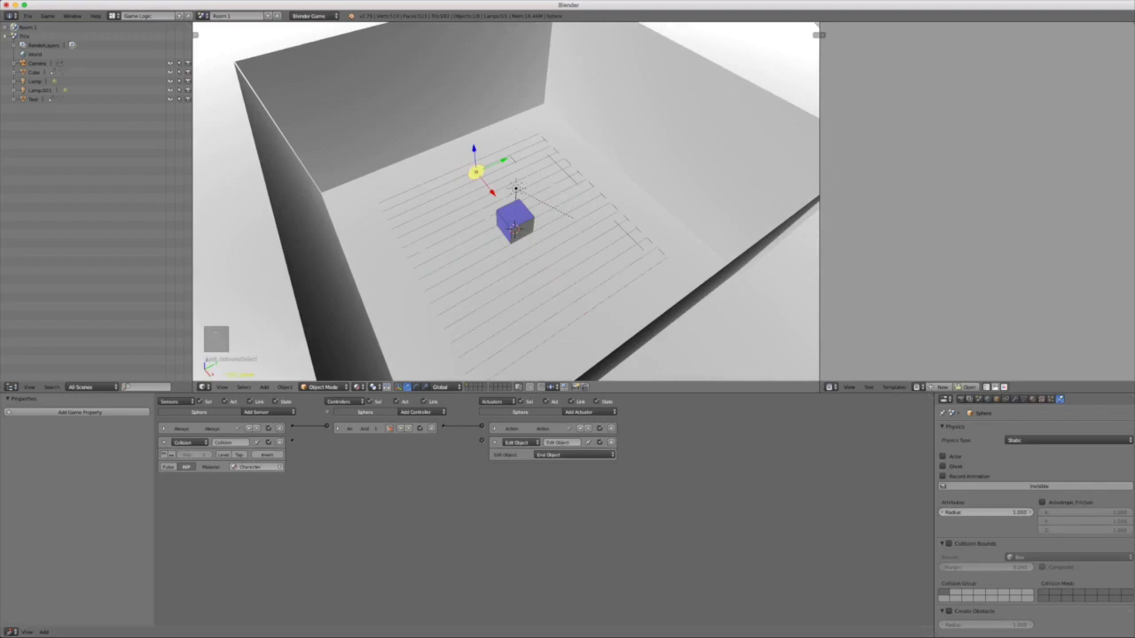
pyautogui.rightClick(512, 227)
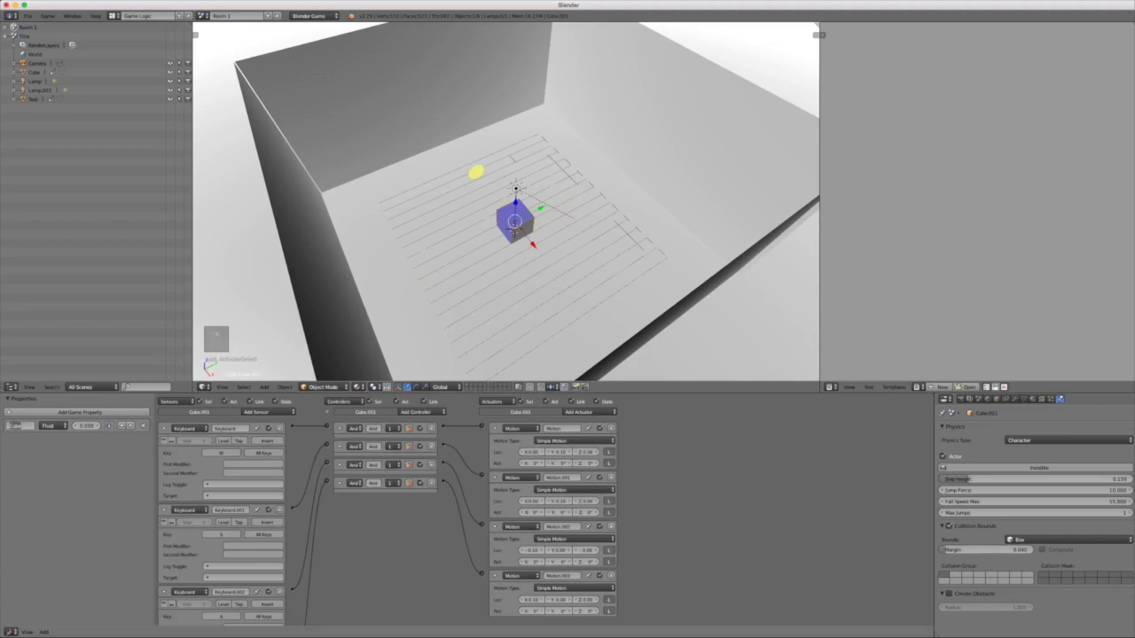
pyautogui.rightClick(476, 172)
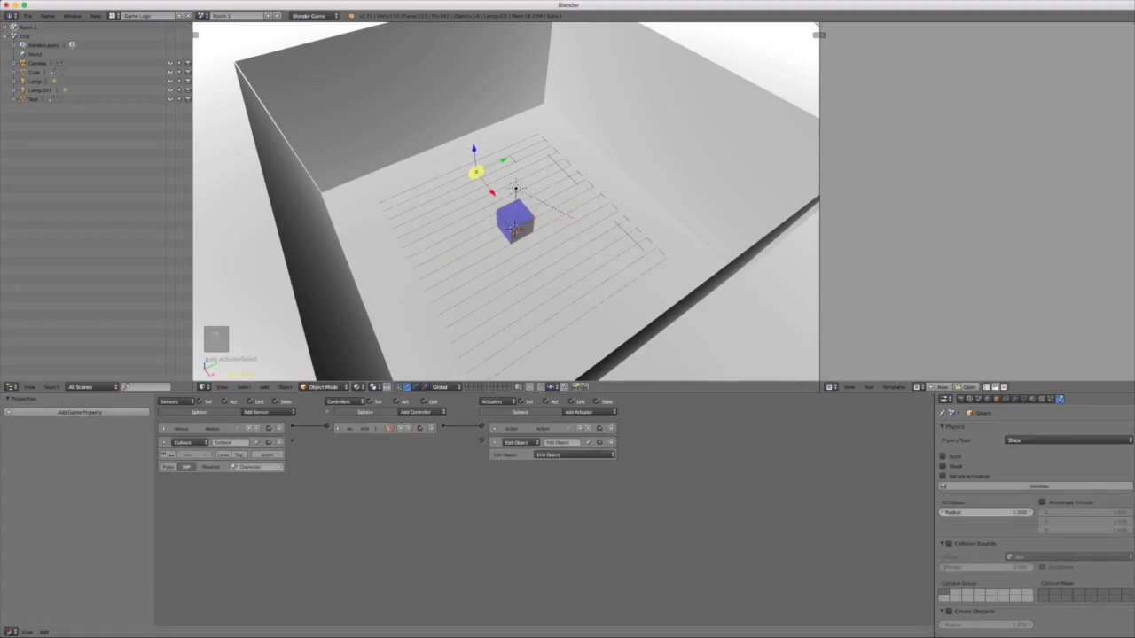
pyautogui.scroll(5, 506, 202)
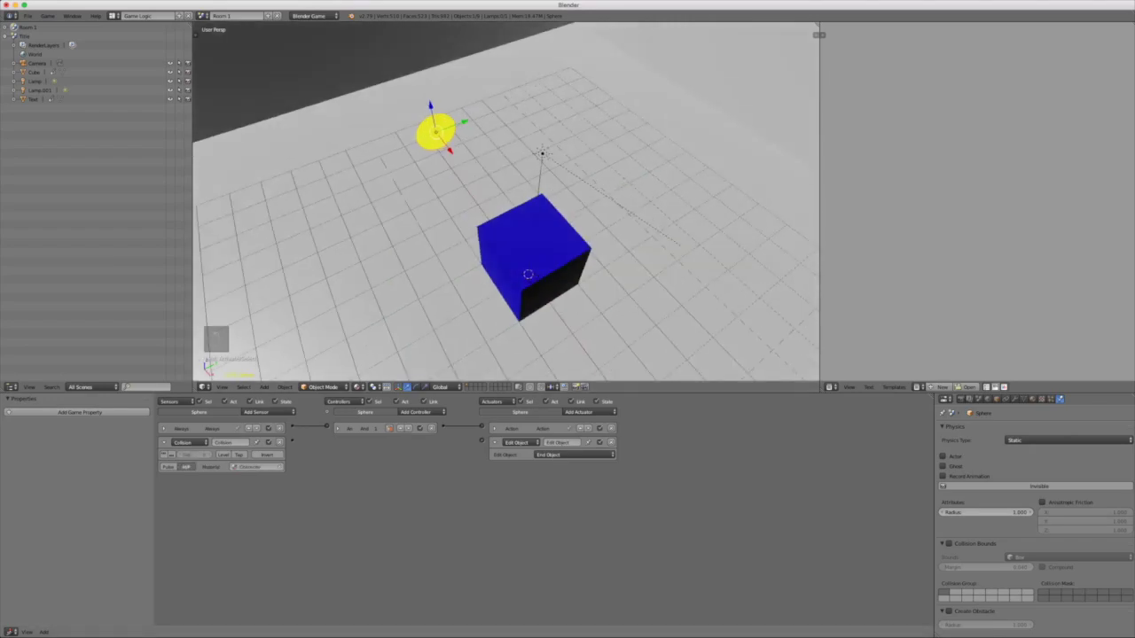
pyautogui.click(257, 466)
pyautogui.click(257, 467)
pyautogui.click(248, 478)
pyautogui.click(256, 467)
pyautogui.press('p')
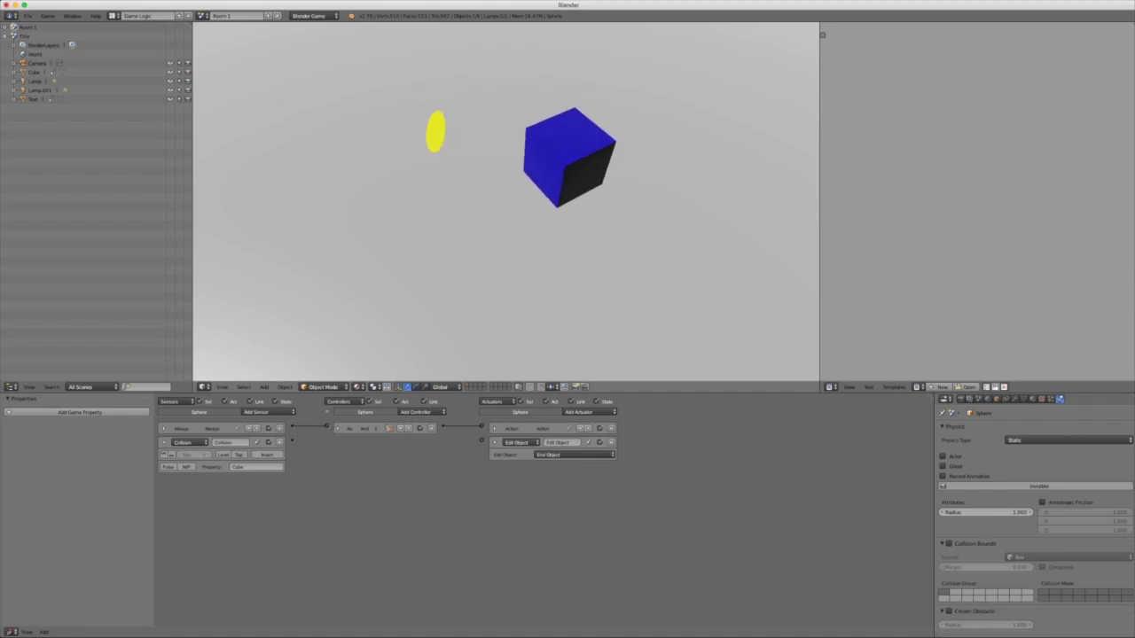
pyautogui.press('Escape')
# Step: Link the coin's Collision sensor to its End Object actuator through an And controller and test the game, including from the camera view
pyautogui.moveTo(505, 213); pyautogui.dragTo(567, 190, button='middle')
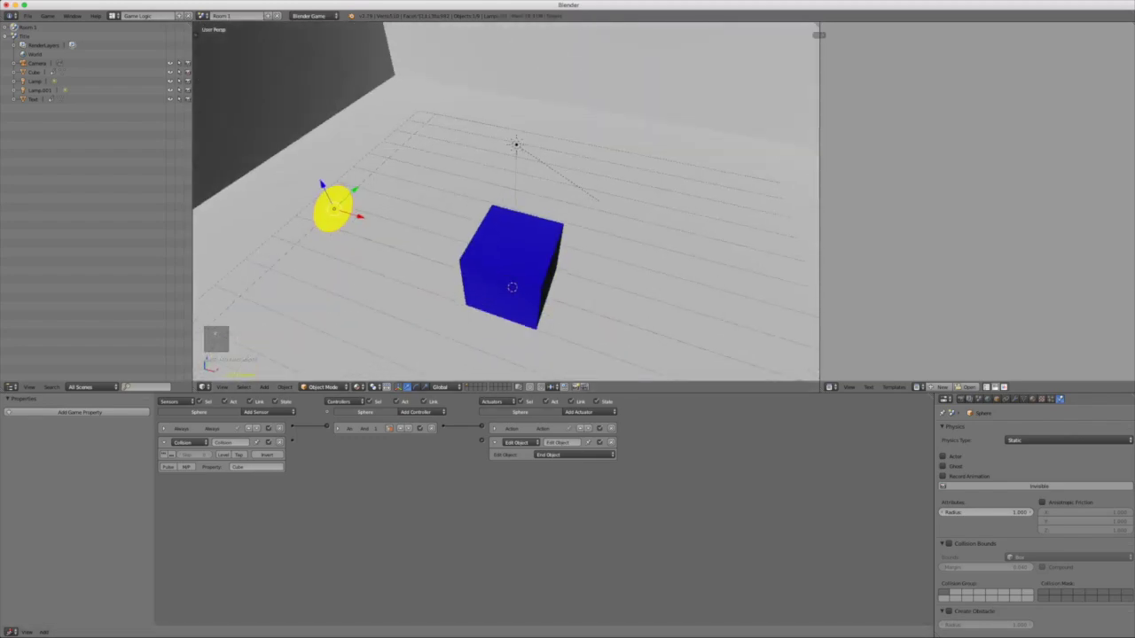
pyautogui.moveTo(481, 441); pyautogui.dragTo(292, 441)
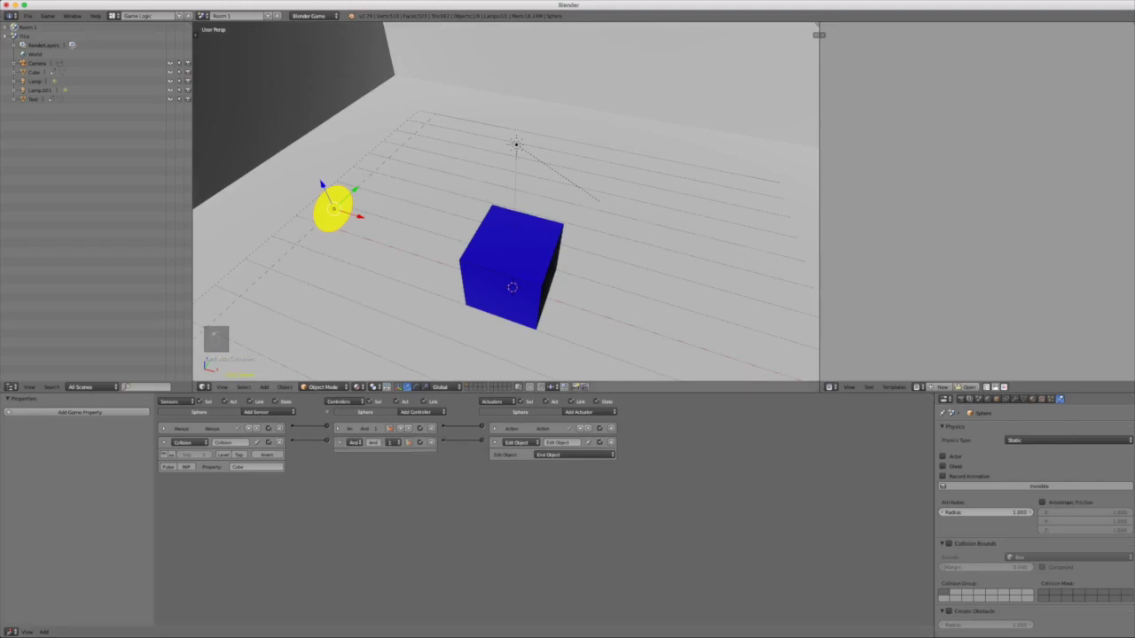
pyautogui.press('p')
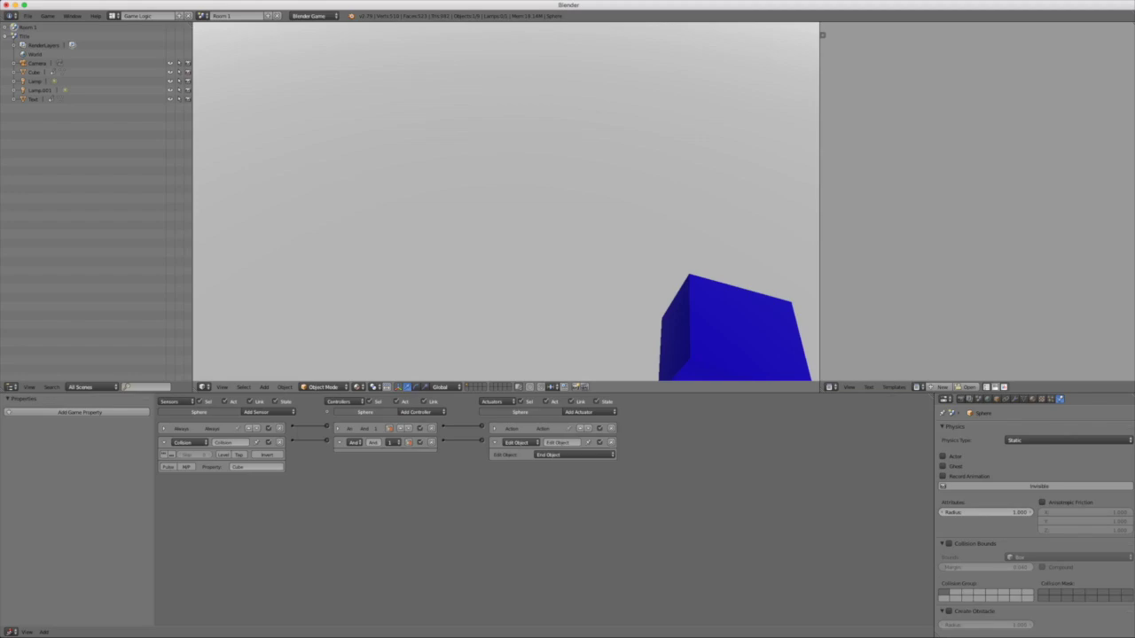
pyautogui.press('Escape')
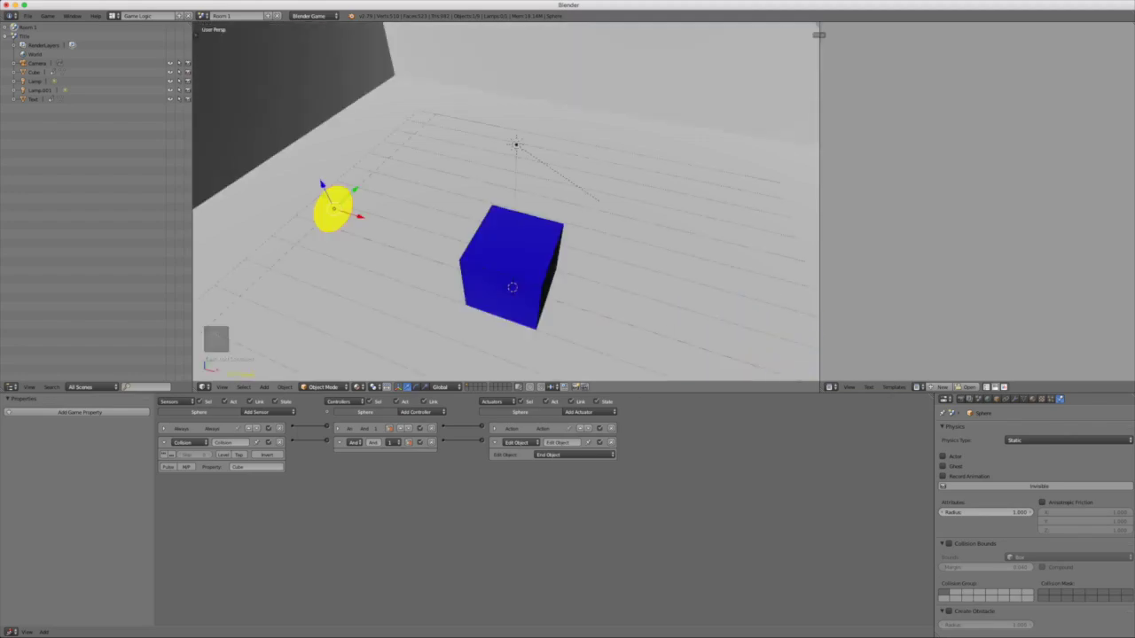
pyautogui.press('KP_0')
pyautogui.press('p')
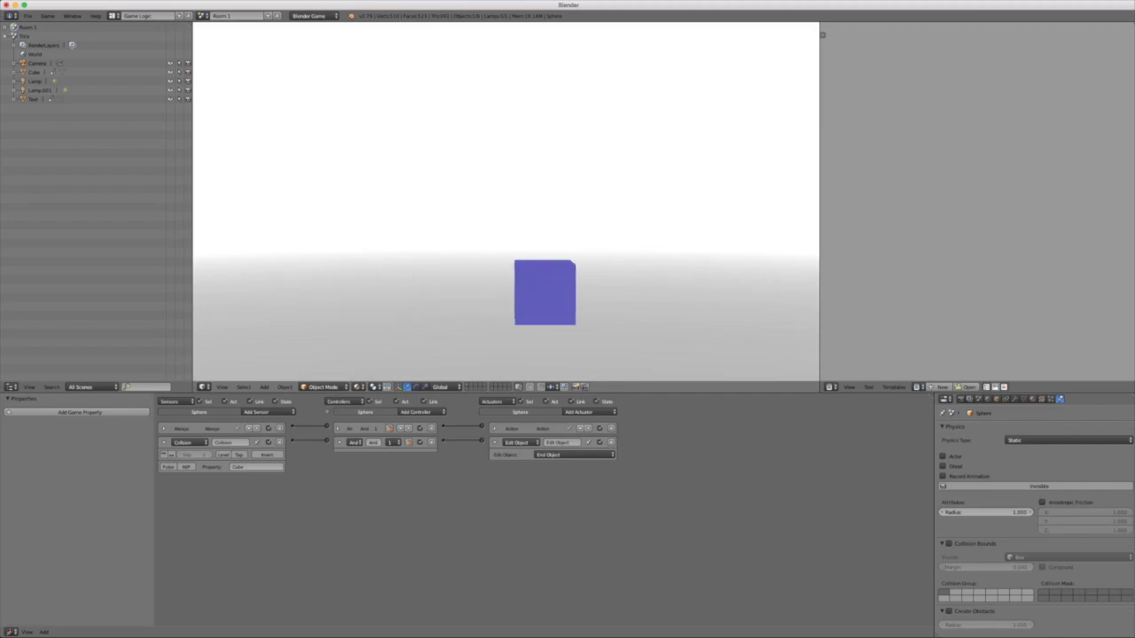
pyautogui.press('Escape')
# Step: Collapse the coin's Collision sensor, its And controller and its Edit Object actuator
pyautogui.moveTo(523, 203); pyautogui.dragTo(468, 290, button='middle')
pyautogui.scroll(4, 505, 221)
pyautogui.scroll(-3, 507, 202)
pyautogui.keyDown('shift'); pyautogui.moveTo(506, 202); pyautogui.dragTo(532, 181, button='middle'); pyautogui.keyUp('shift')
pyautogui.scroll(6, 506, 202)
pyautogui.moveTo(506, 239)
pyautogui.keyDown('shift'); pyautogui.mouseDown(button='middle')
pyautogui.moveTo(561, 177)
pyautogui.moveTo(514, 232)
pyautogui.moveTo(495, 232)
pyautogui.mouseUp(button='middle'); pyautogui.keyUp('shift')
pyautogui.scroll(-4, 515, 222)
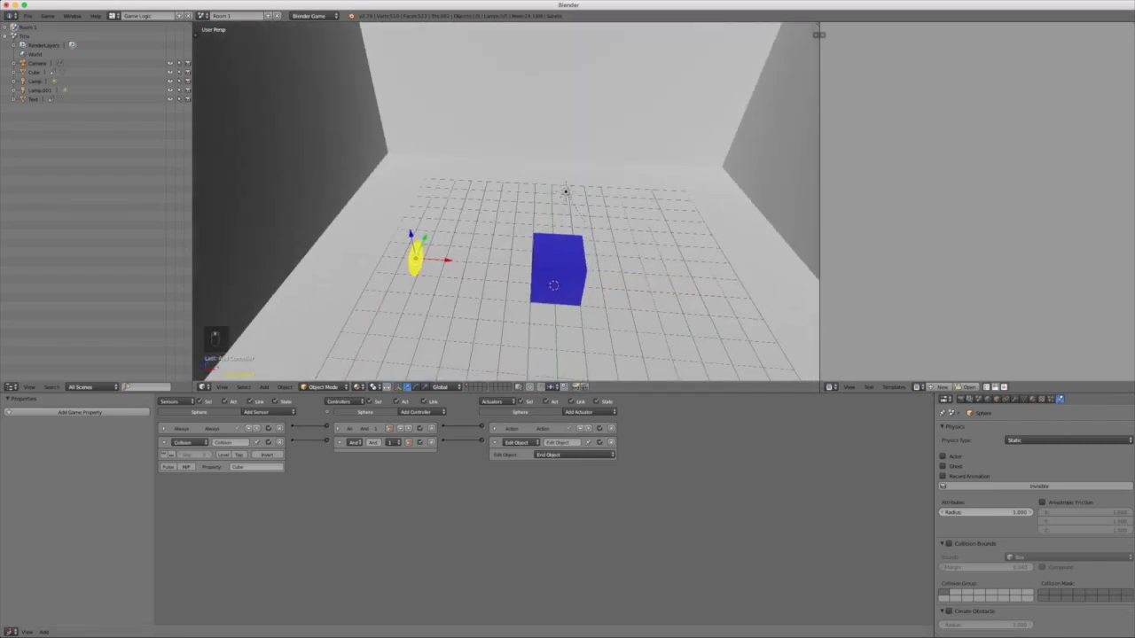
pyautogui.click(164, 442)
pyautogui.click(338, 442)
pyautogui.click(495, 443)
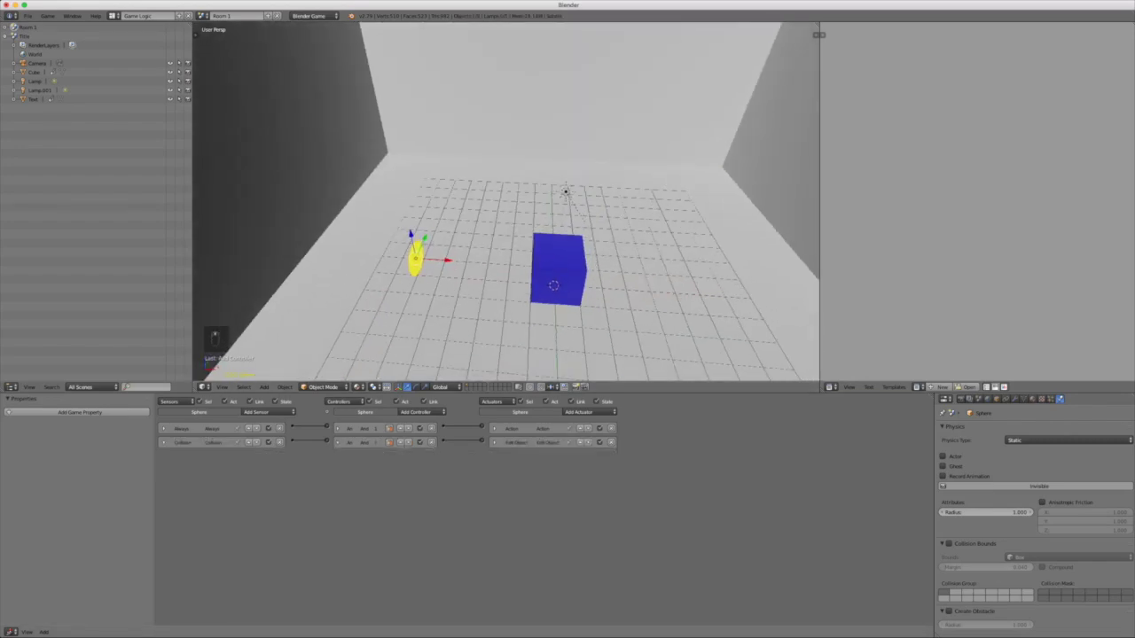
# Step: Set the world's horizon color to light blue
pyautogui.click(987, 399)
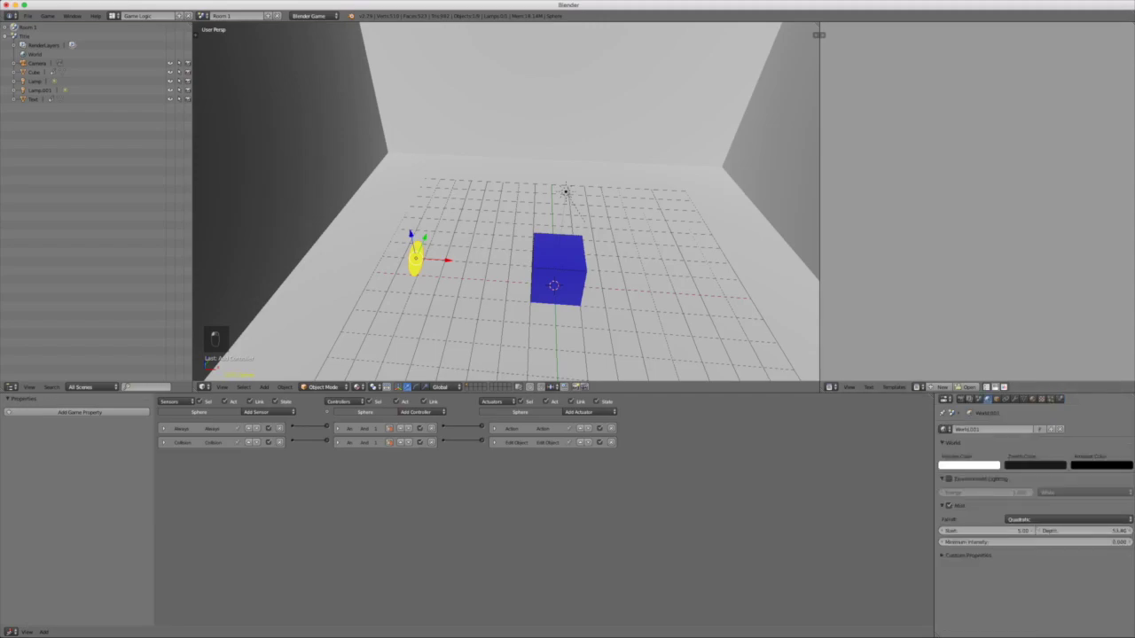
pyautogui.click(969, 464)
pyautogui.moveTo(975, 377); pyautogui.dragTo(988, 362)
# Step: Run the game from the angled view and from the camera view to check the new sky color
pyautogui.press('p')
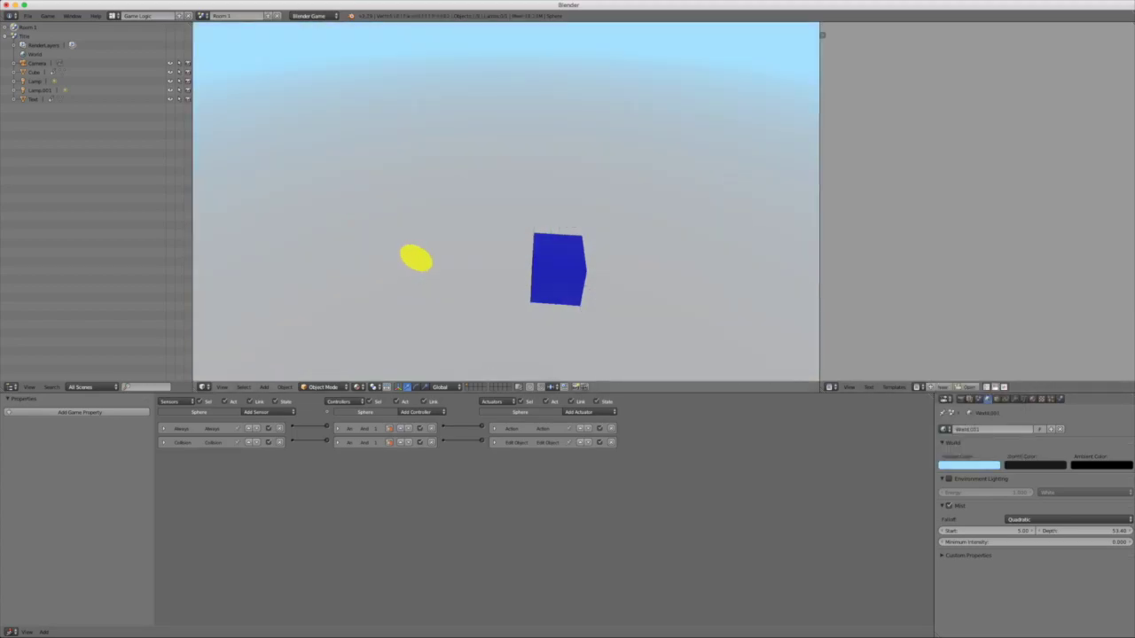
pyautogui.press('Escape')
pyautogui.press('KP_0')
pyautogui.press('p')
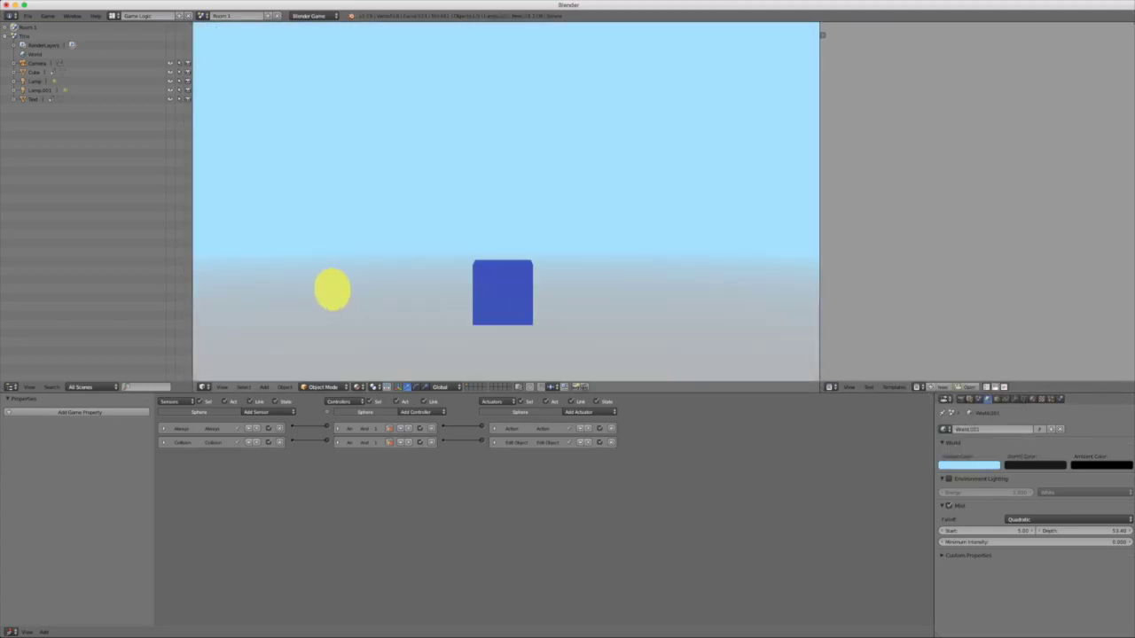
pyautogui.press('Escape')
# Step: Give the floor plane a new material with a bright green diffuse color
pyautogui.press('KP_0')
pyautogui.rightClick(577, 266)
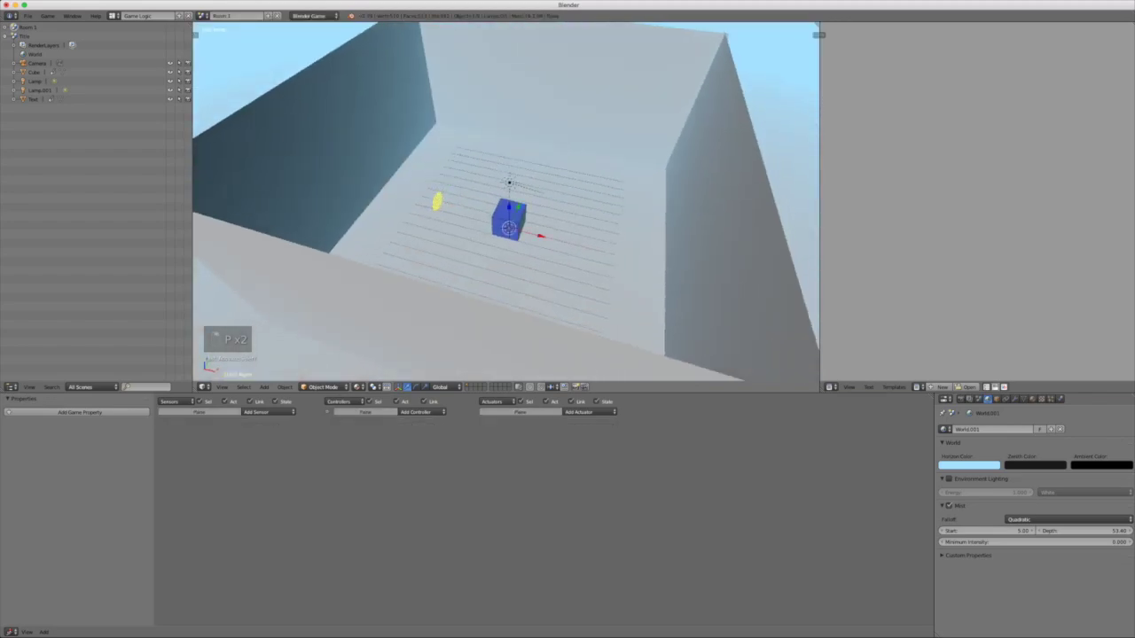
pyautogui.click(1031, 399)
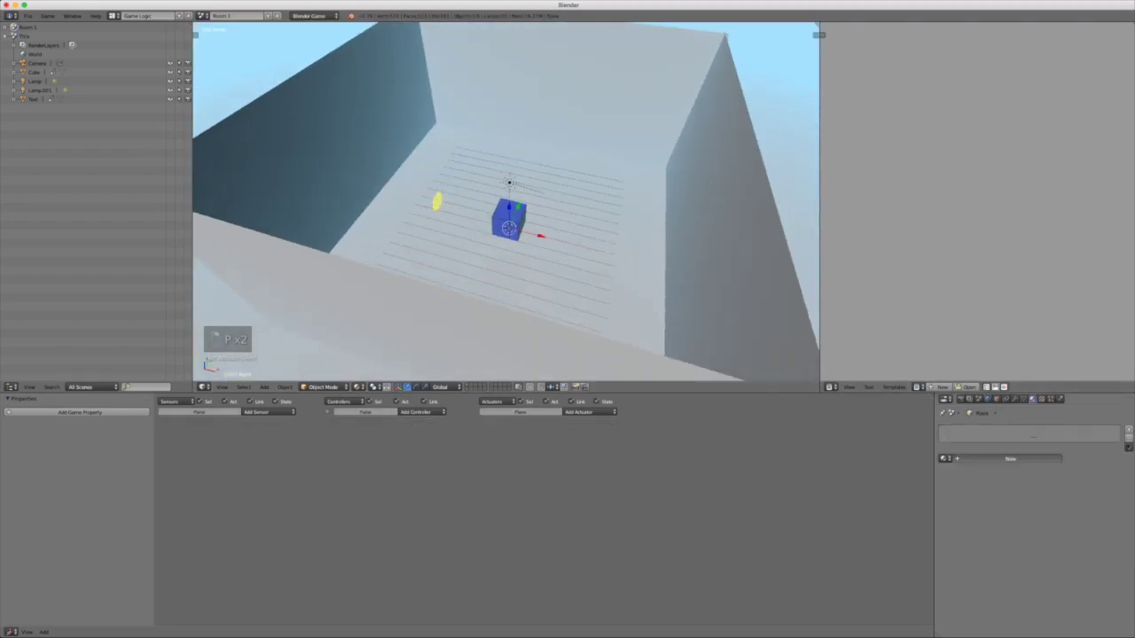
pyautogui.click(1011, 458)
pyautogui.click(983, 569)
pyautogui.moveTo(960, 470); pyautogui.dragTo(948, 463)
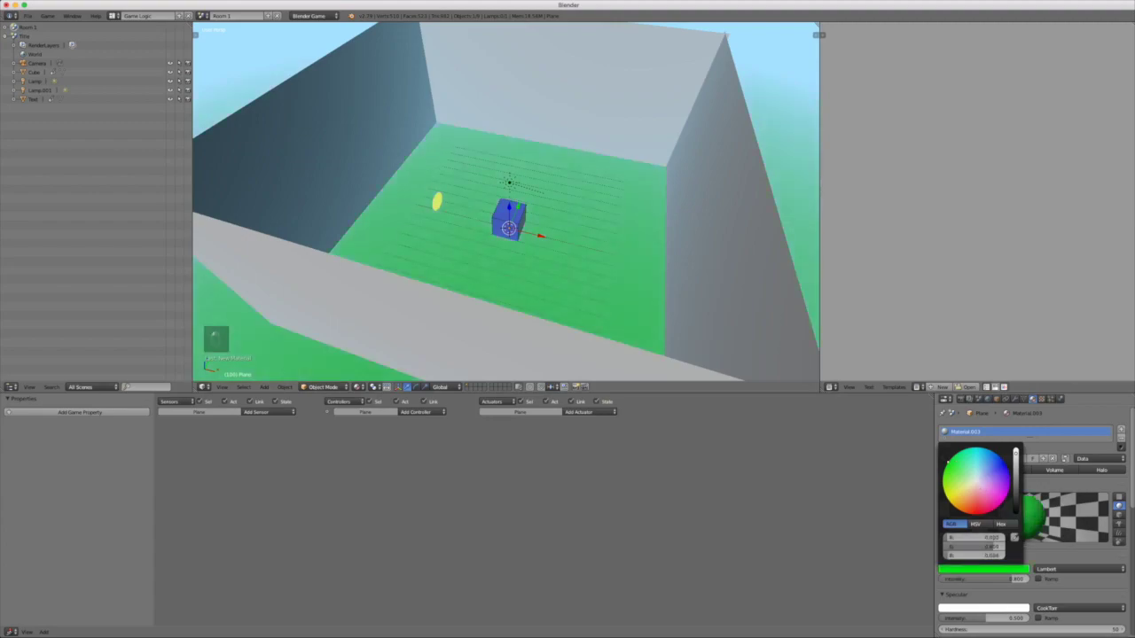
# Step: Run the game from the angled and camera views to check the green floor
pyautogui.press('p')
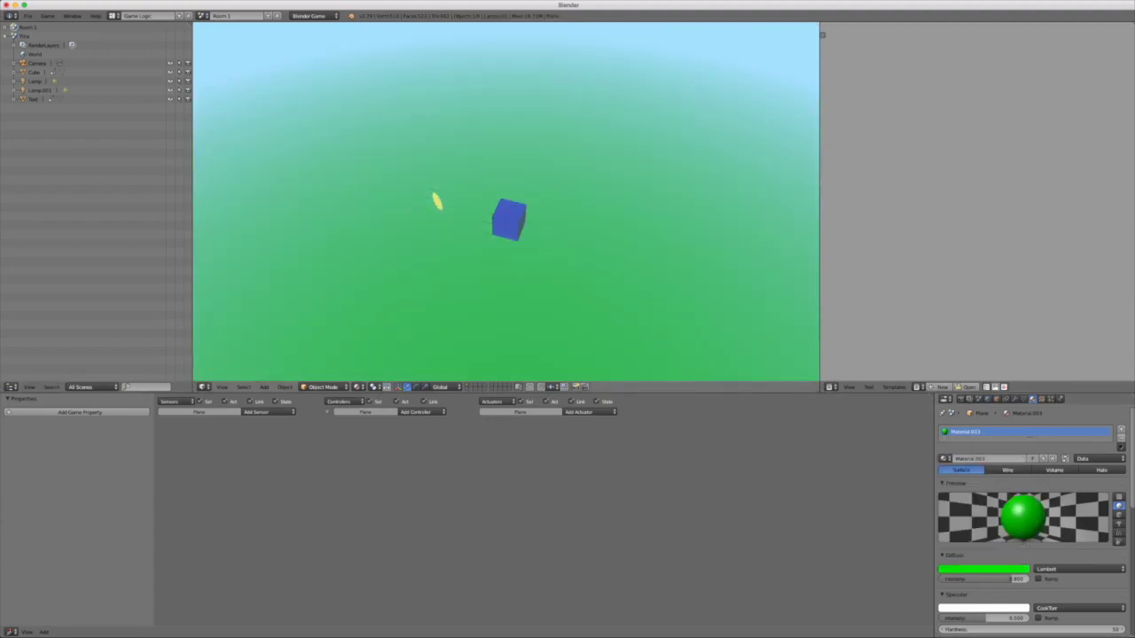
pyautogui.press('Escape')
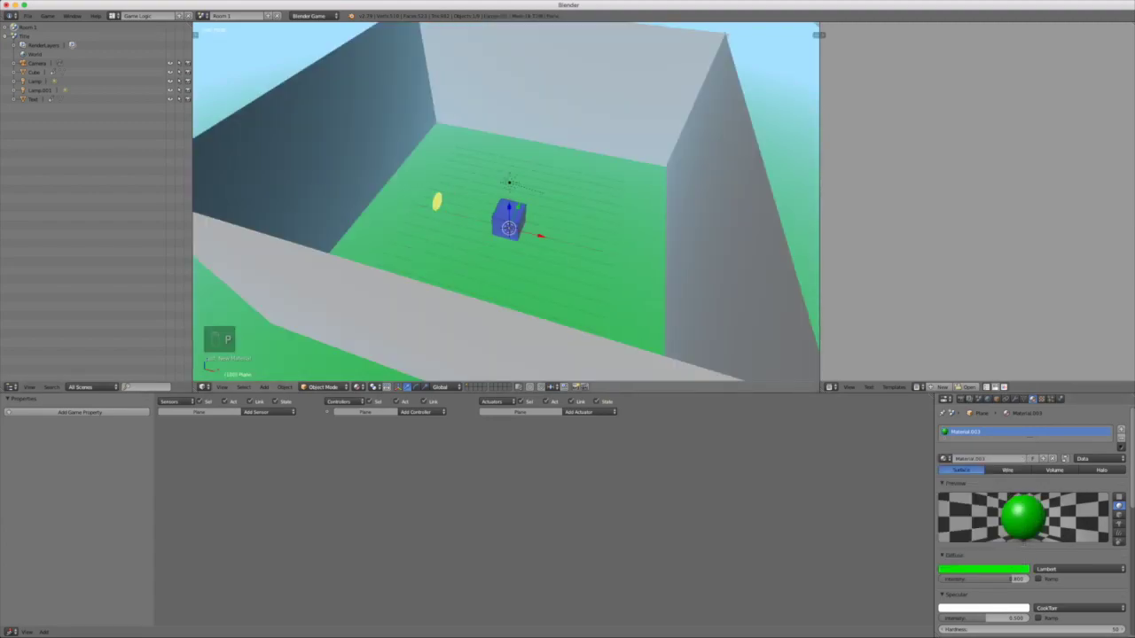
pyautogui.press('p')
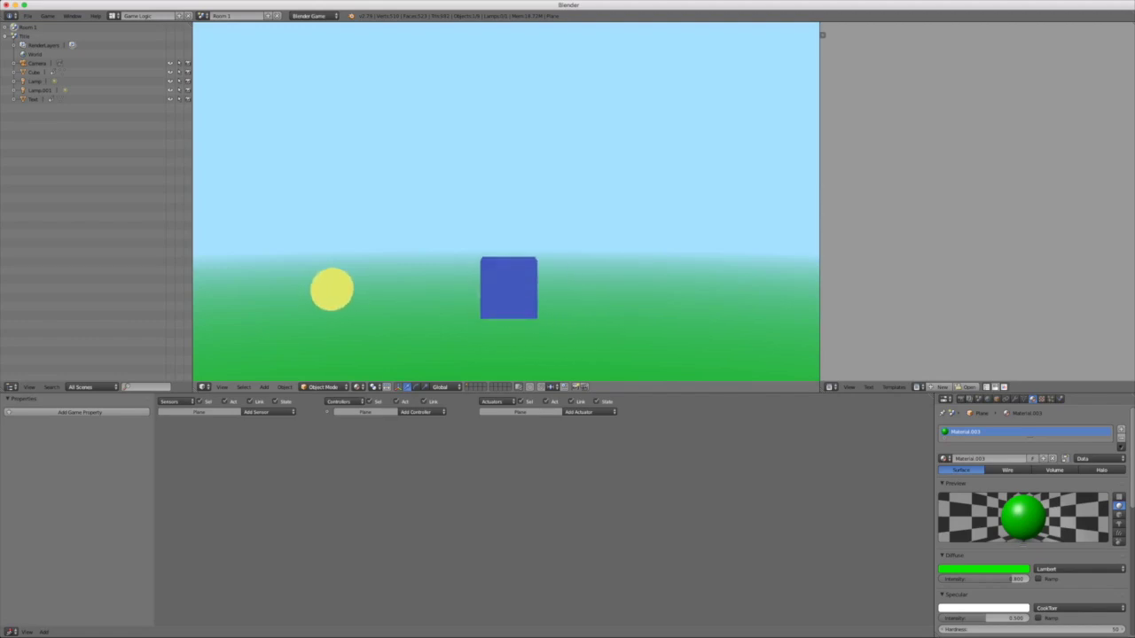
pyautogui.press('Escape')
# Step: Move the blue cube away from the floor's center, to the side opposite the coin
pyautogui.press('KP_0')
pyautogui.moveTo(505, 177); pyautogui.dragTo(585, 284, button='middle')
pyautogui.scroll(5, 505, 203)
pyautogui.moveTo(532, 248); pyautogui.dragTo(373, 199, button='middle')
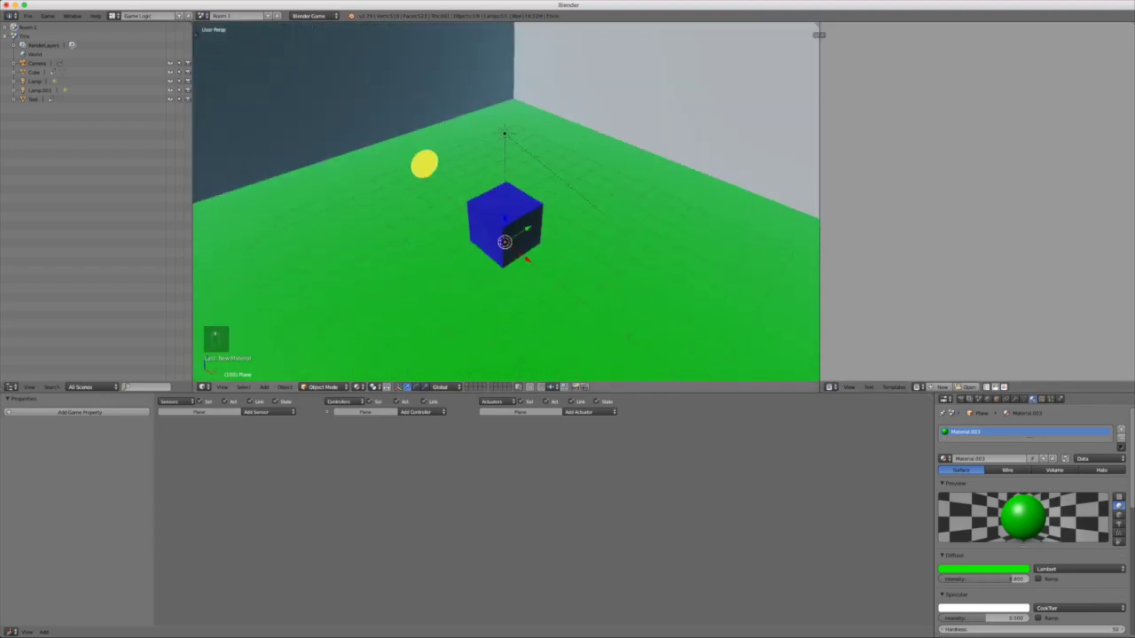
pyautogui.press('g')
pyautogui.moveTo(504, 218); pyautogui.dragTo(505, 217)
pyautogui.rightClick(506, 224)
pyautogui.press('g')
pyautogui.click(655, 315)
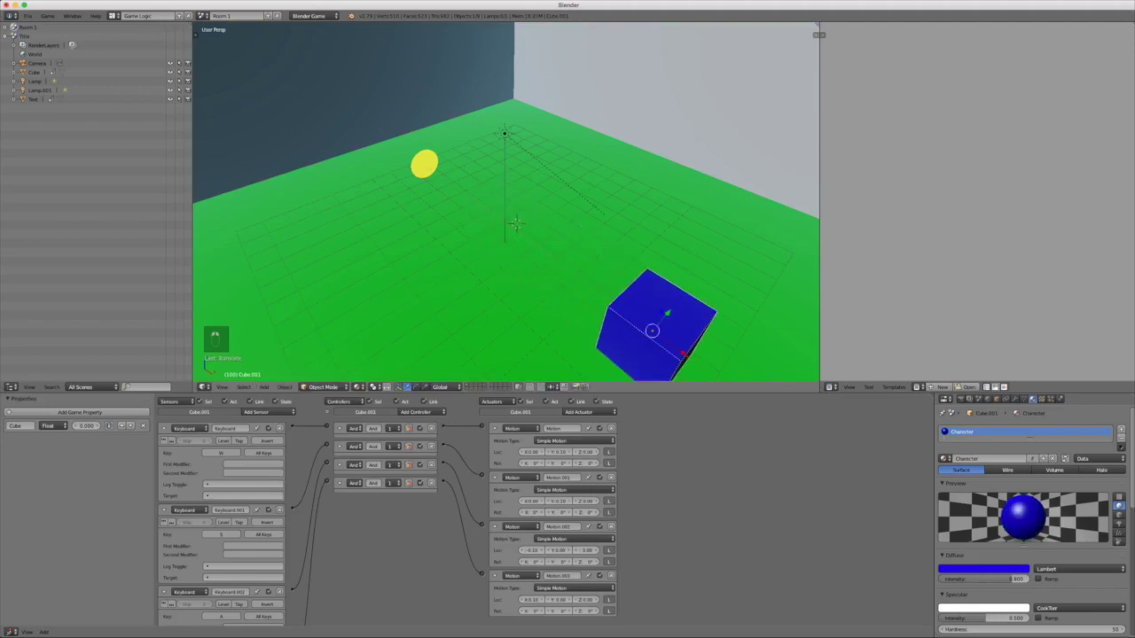
# Step: Snap the 3D cursor to the center, add a plane mesh there and move it beside the blue cube
pyautogui.hotkey('shift', 's')
pyautogui.click(651, 313)
pyautogui.moveTo(651, 313); pyautogui.dragTo(706, 296, button='middle')
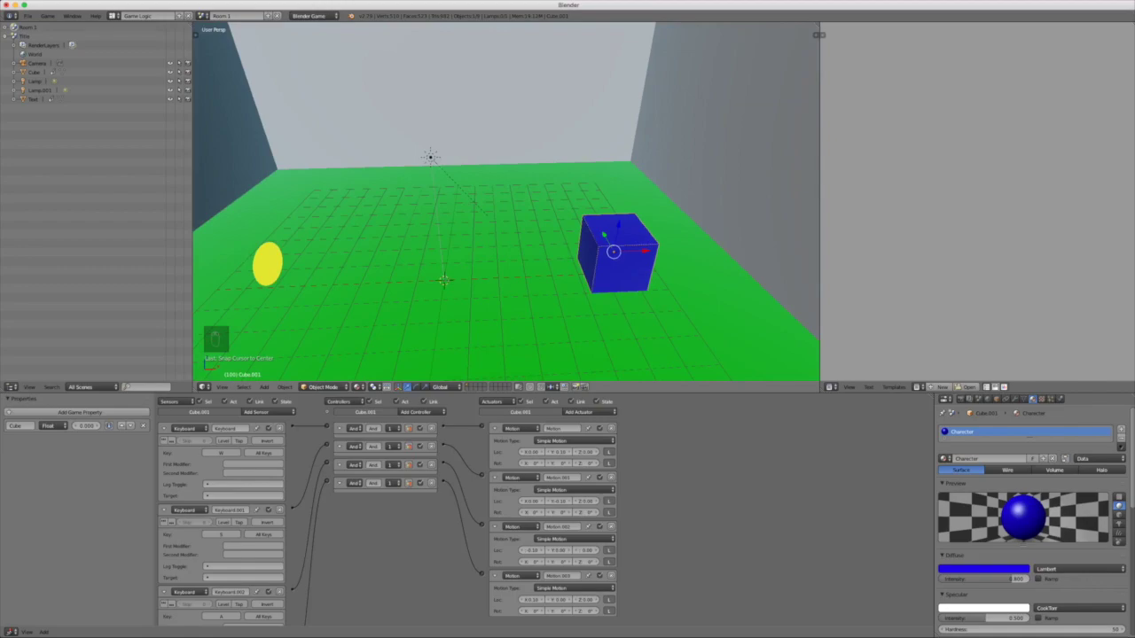
pyautogui.hotkey('shift', 'a')
pyautogui.moveTo(393, 151)
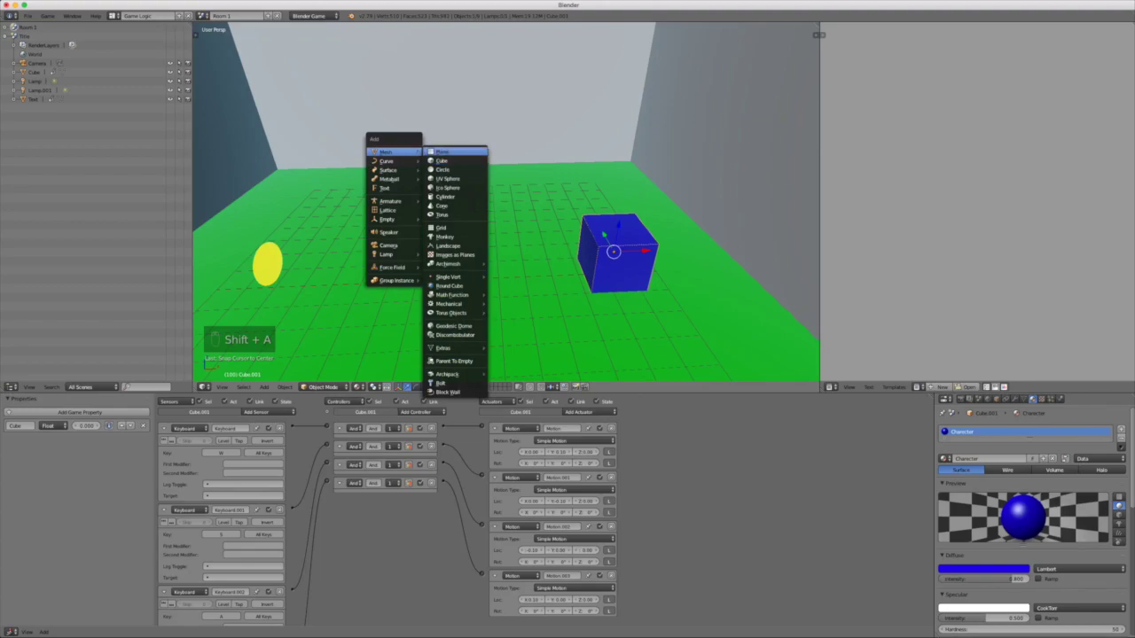
pyautogui.click(448, 154)
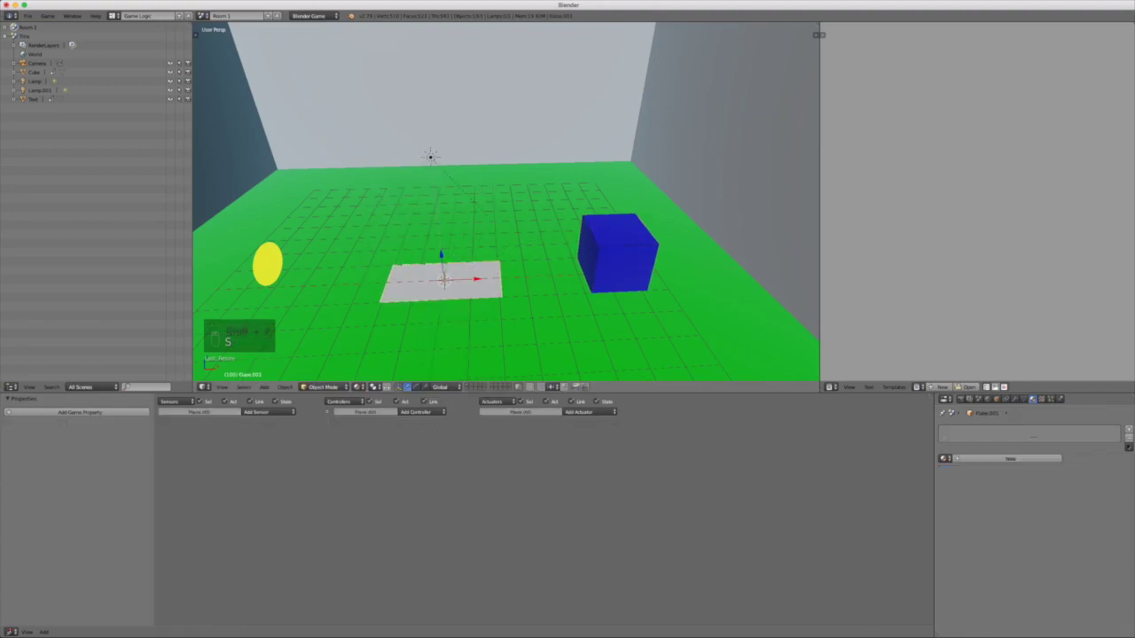
pyautogui.moveTo(440, 279); pyautogui.dragTo(530, 237)
# Step: Extrude the new plane upward into a thin slab and position it on the floor beside the blue cube
pyautogui.press('Tab')
pyautogui.press('e')
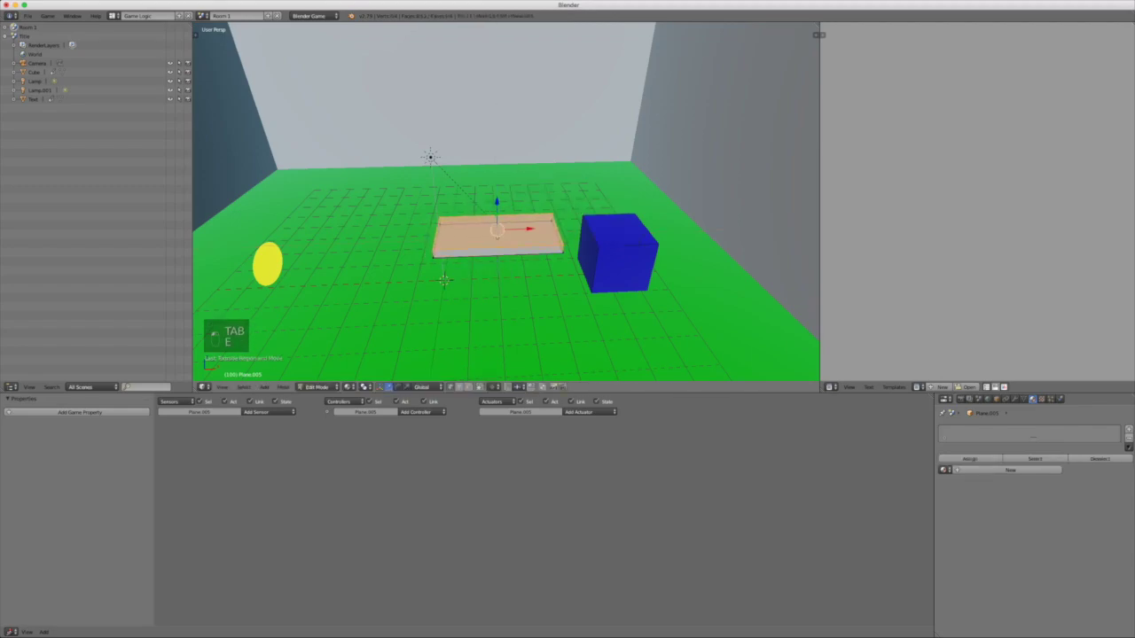
pyautogui.press('Tab')
pyautogui.moveTo(497, 292); pyautogui.dragTo(496, 240, button='middle')
pyautogui.moveTo(499, 272)
pyautogui.mouseDown()
pyautogui.moveTo(551, 304)
pyautogui.moveTo(518, 265)
pyautogui.mouseUp()
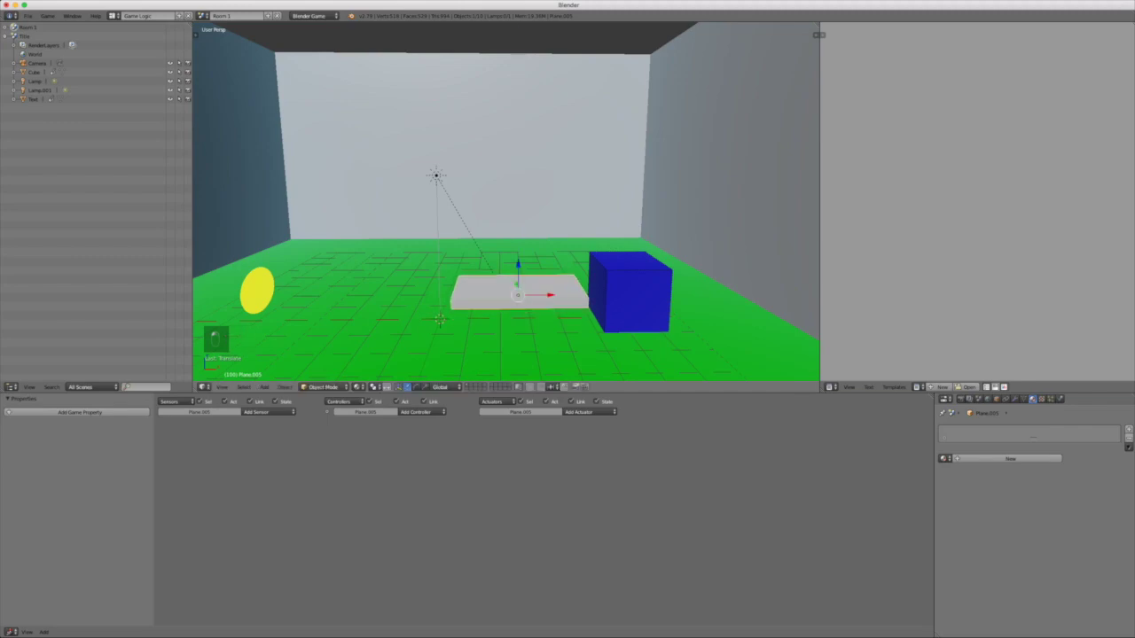
pyautogui.moveTo(518, 266); pyautogui.dragTo(518, 257, button='middle')
# Step: Duplicate the slab as a second, higher platform on the coin's side and raise the yellow coin above the platforms
pyautogui.hotkey('shift', 'd')
pyautogui.moveTo(406, 301); pyautogui.dragTo(356, 229)
pyautogui.keyDown('shift'); pyautogui.moveTo(356, 229); pyautogui.dragTo(467, 220, button='middle'); pyautogui.keyUp('shift')
pyautogui.rightClick(347, 292)
pyautogui.moveTo(346, 263); pyautogui.dragTo(342, 147)
# Step: Duplicate the second platform along X to a spot beneath the coin, and run the game briefly to check the platforms
pyautogui.rightClick(467, 249)
pyautogui.hotkey('shift', 'd')
pyautogui.press('x')
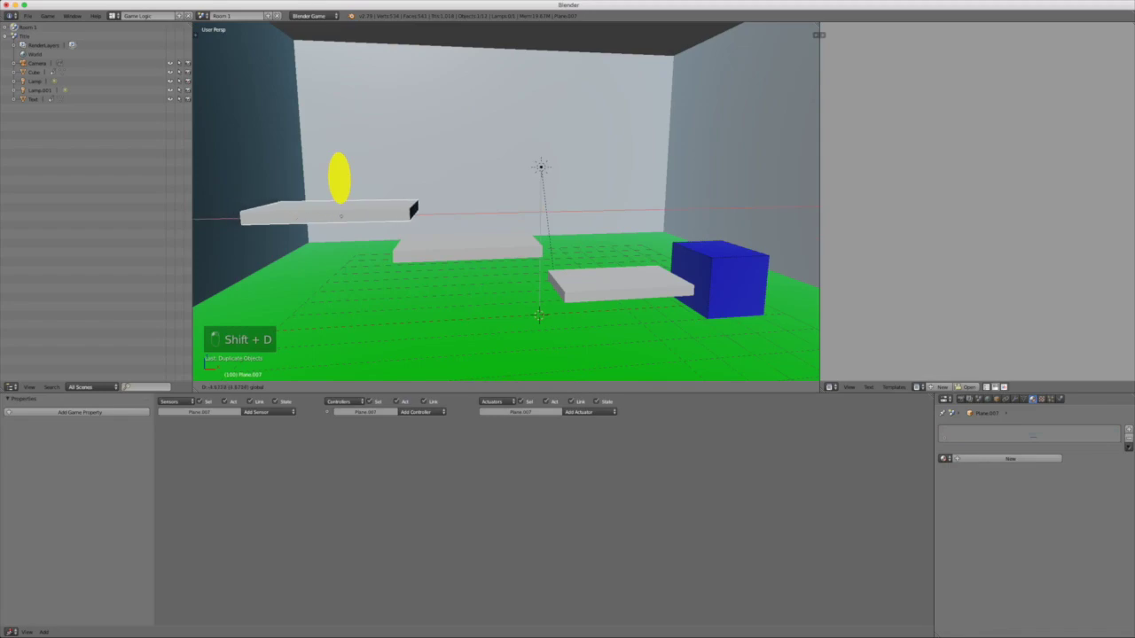
pyautogui.press('Return')
pyautogui.press('p')
pyautogui.press('Escape')
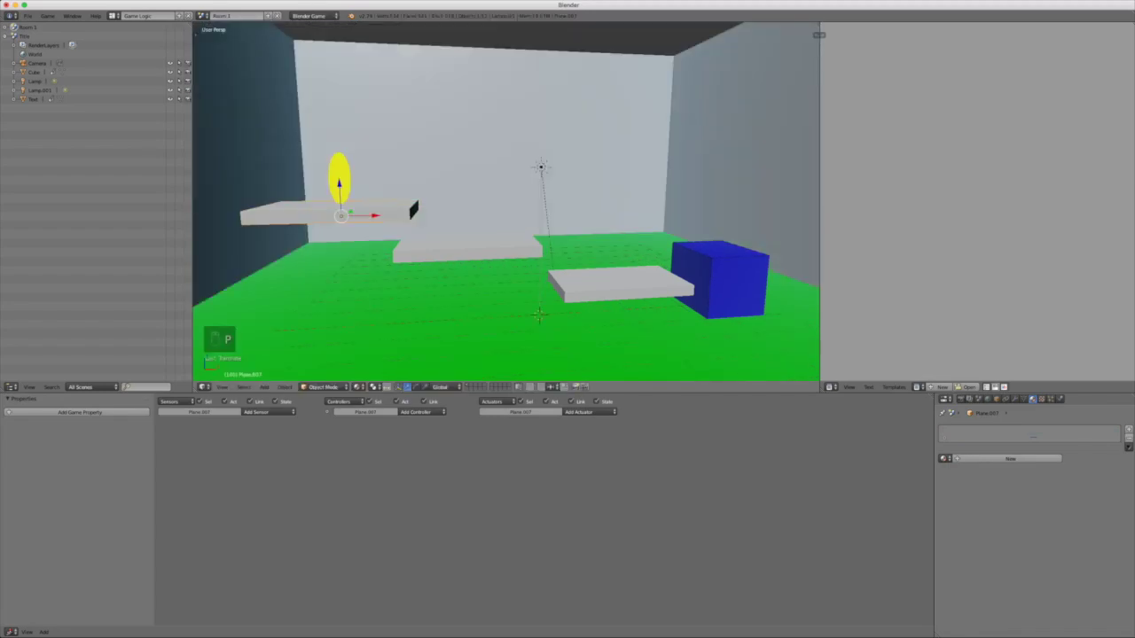
# Step: Remove the blue cube's W and S keyboard sensors together with their And controllers and Y-axis motion actuators
pyautogui.rightClick(723, 276)
pyautogui.moveTo(722, 276); pyautogui.dragTo(657, 284, button='middle')
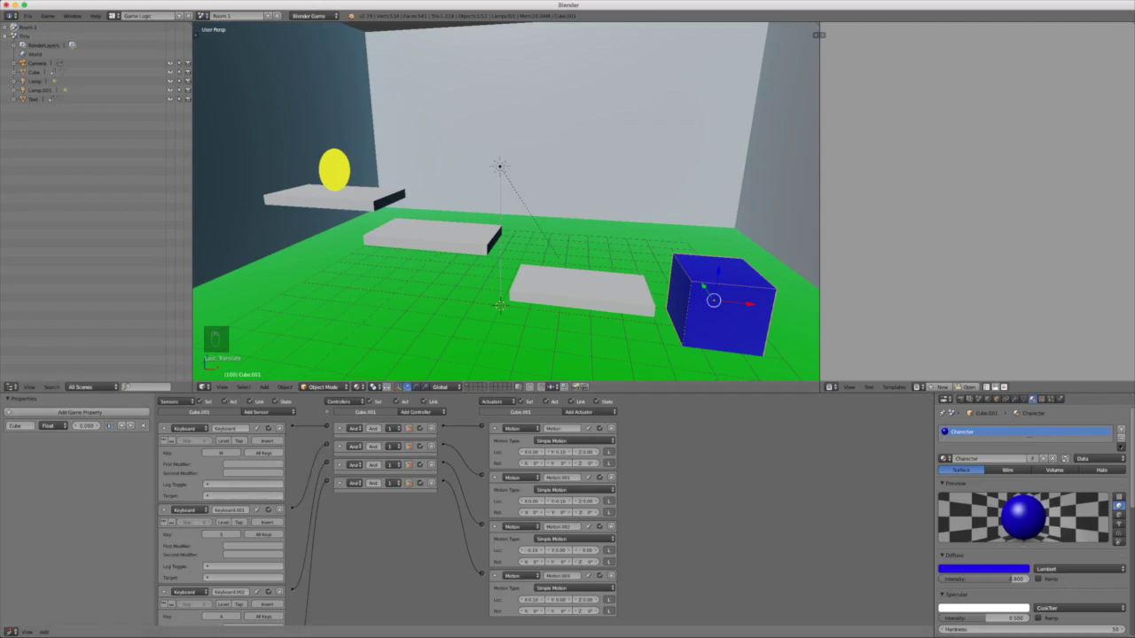
pyautogui.scroll(-2, 388, 523)
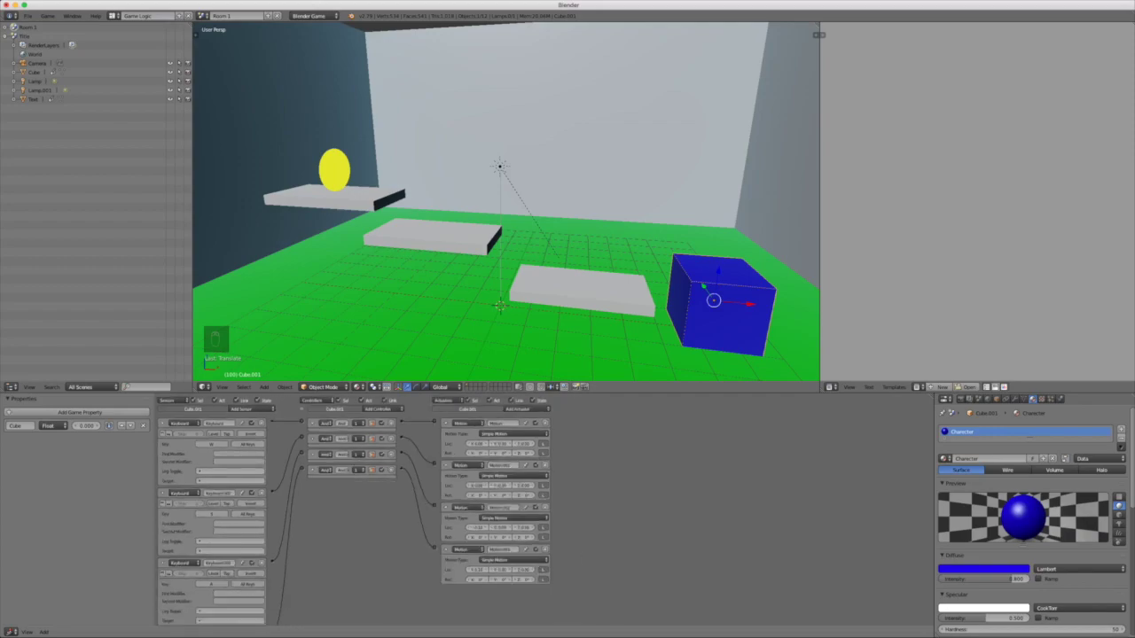
pyautogui.click(261, 423)
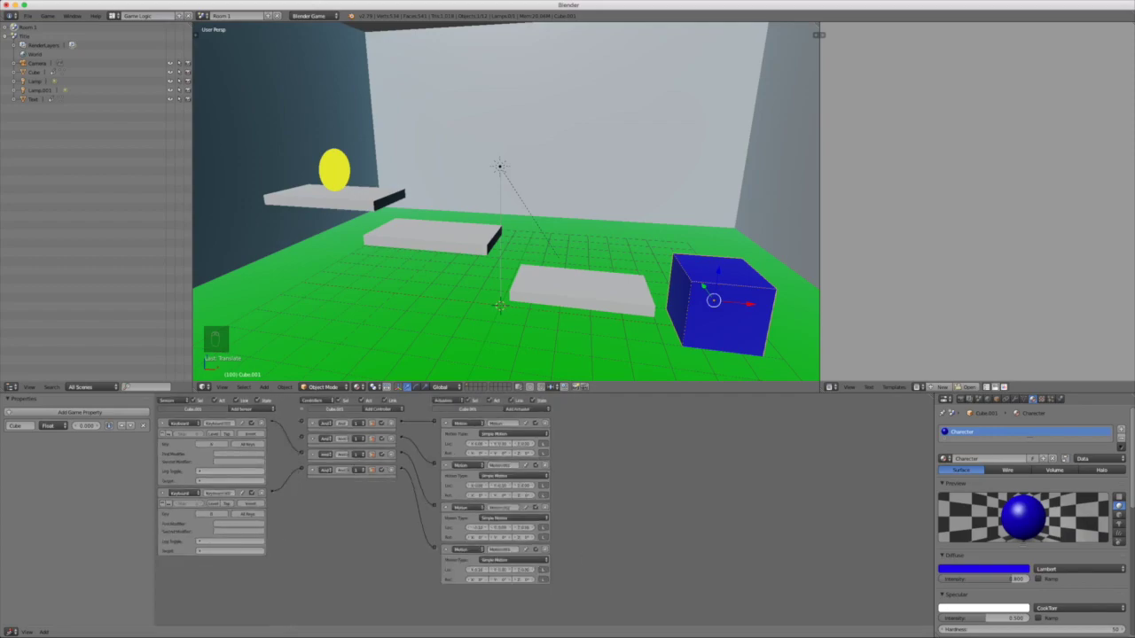
pyautogui.click(391, 424)
pyautogui.click(391, 424)
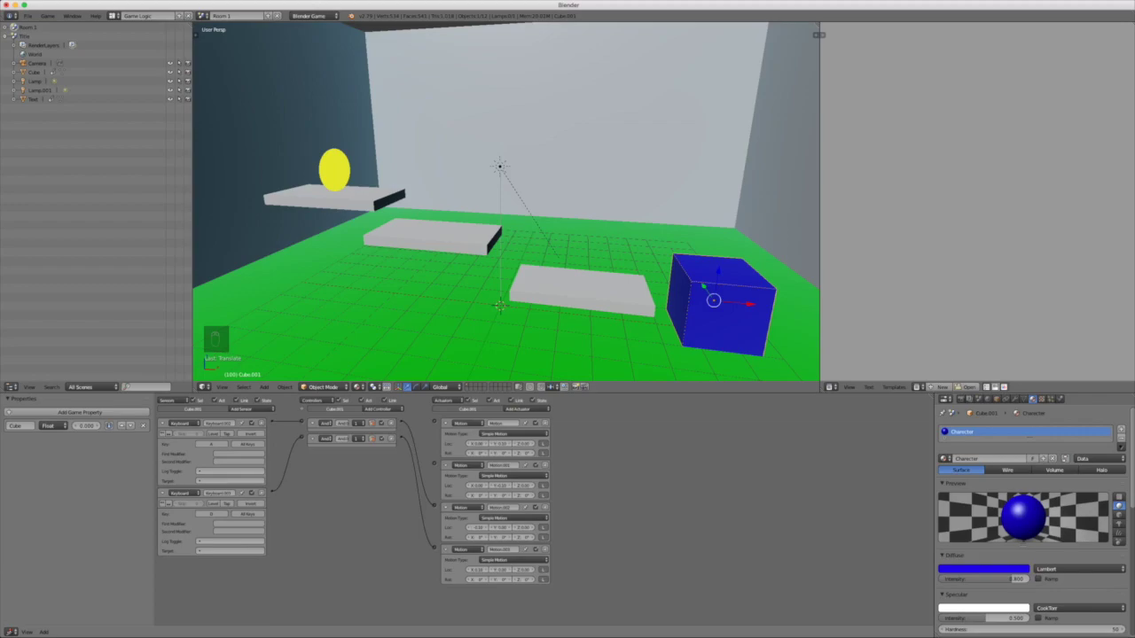
pyautogui.click(543, 423)
pyautogui.click(544, 423)
# Step: Run the game and test moving the blue cube sideways with A and D
pyautogui.press('p')
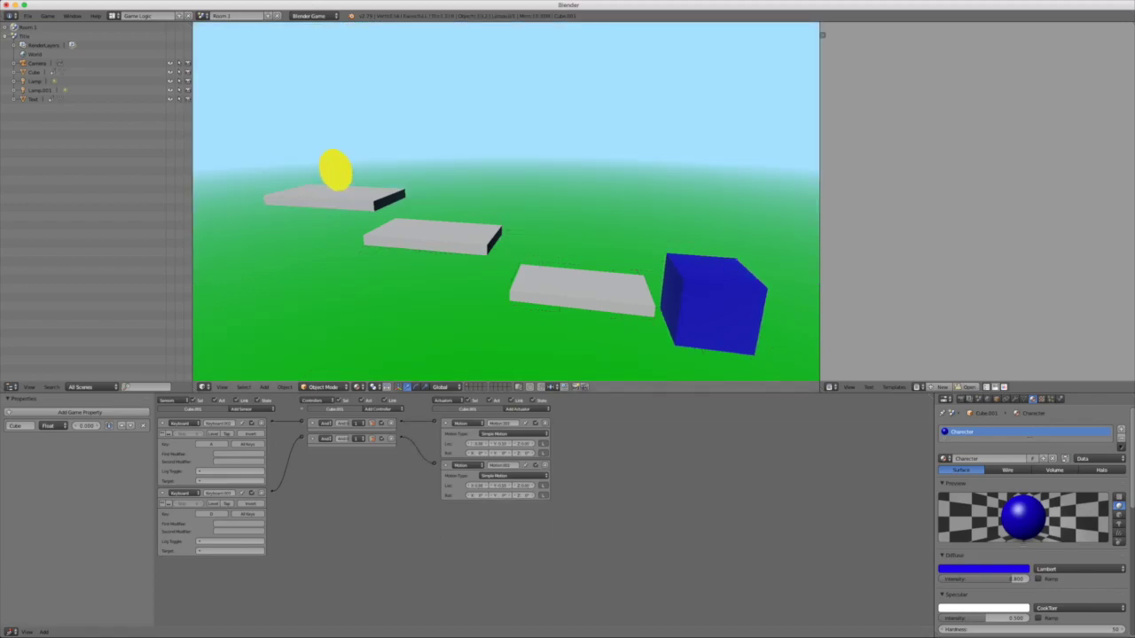
pyautogui.press('a')
pyautogui.press('d')
pyautogui.press('a')
pyautogui.press('d')
pyautogui.press('a')
pyautogui.press('Escape')
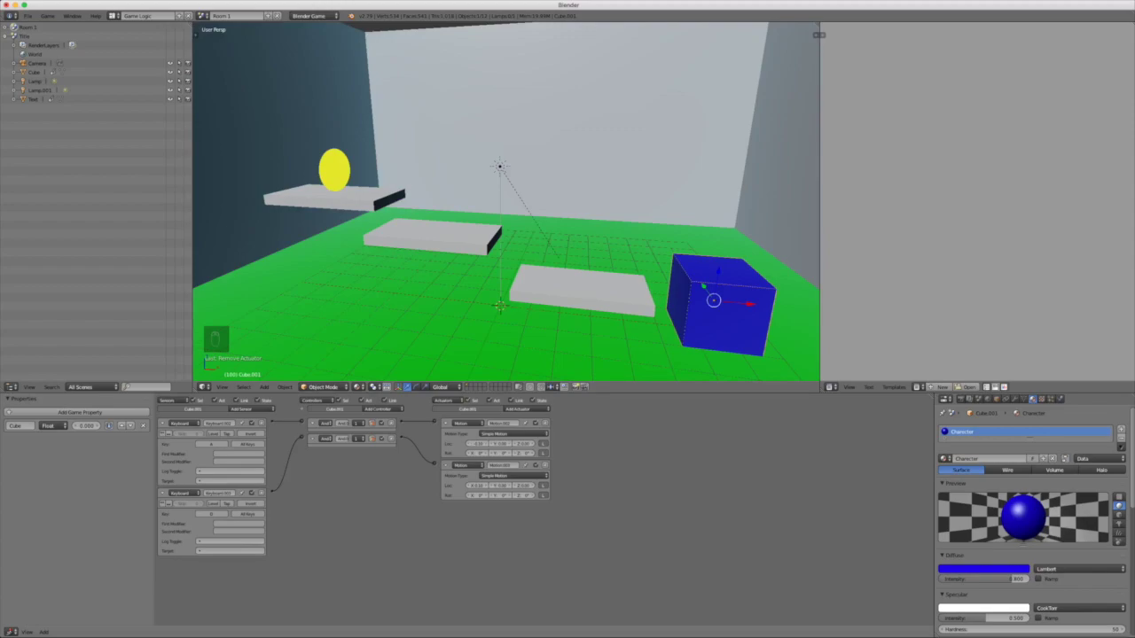
# Step: Collapse the blue cube's two remaining keyboard sensors, controllers and motion actuators
pyautogui.moveTo(162, 423); pyautogui.dragTo(162, 493)
pyautogui.moveTo(312, 423); pyautogui.dragTo(313, 438)
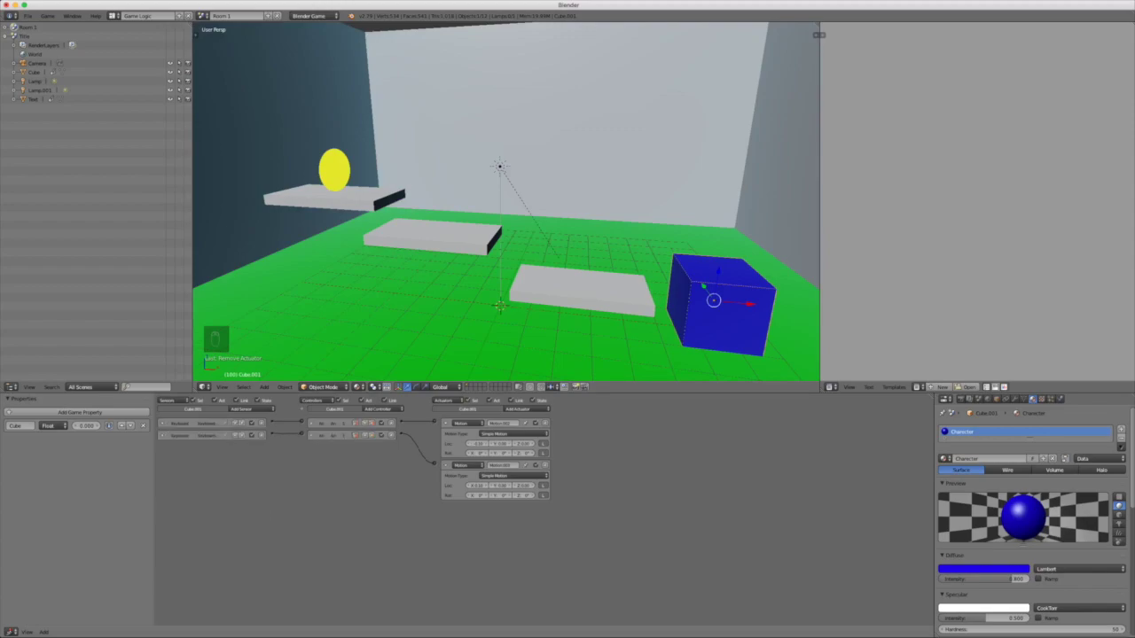
pyautogui.moveTo(445, 423); pyautogui.dragTo(445, 466)
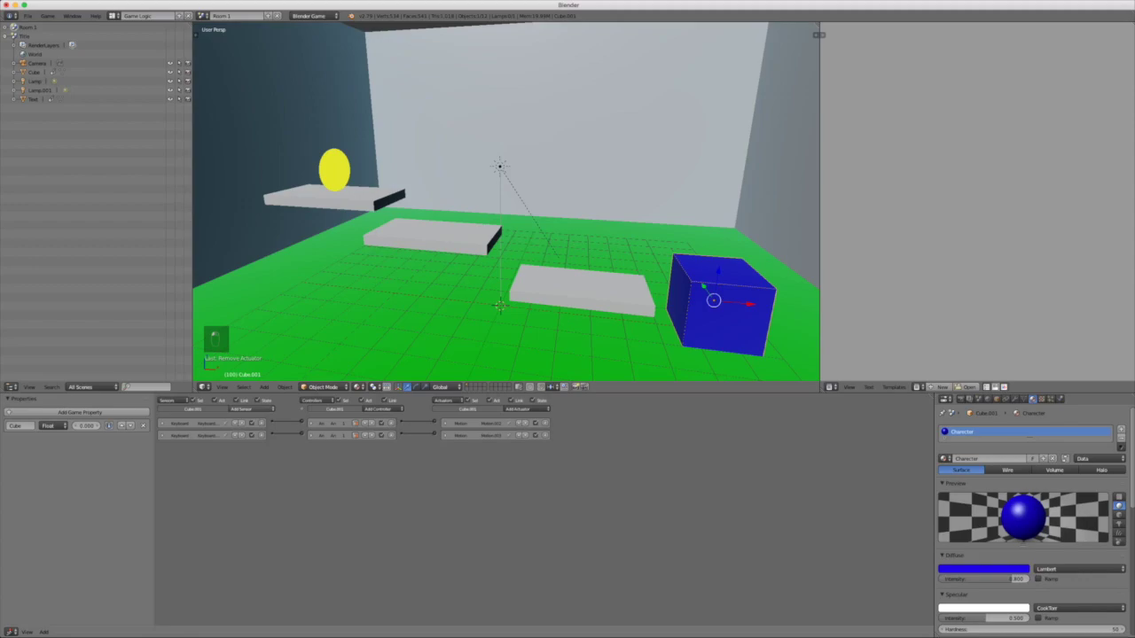
# Step: Add a Spacebar keyboard sensor to the blue cube and link it to a new Motion actuator using Character Motion with Jump
pyautogui.click(252, 409)
pyautogui.click(251, 463)
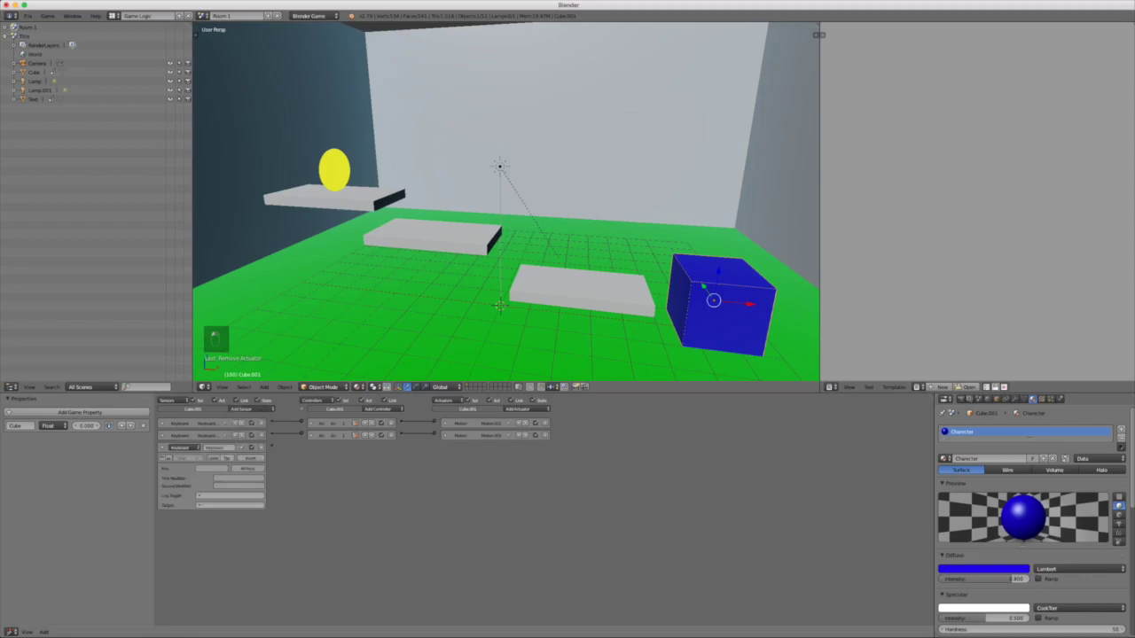
pyautogui.click(527, 409)
pyautogui.click(526, 408)
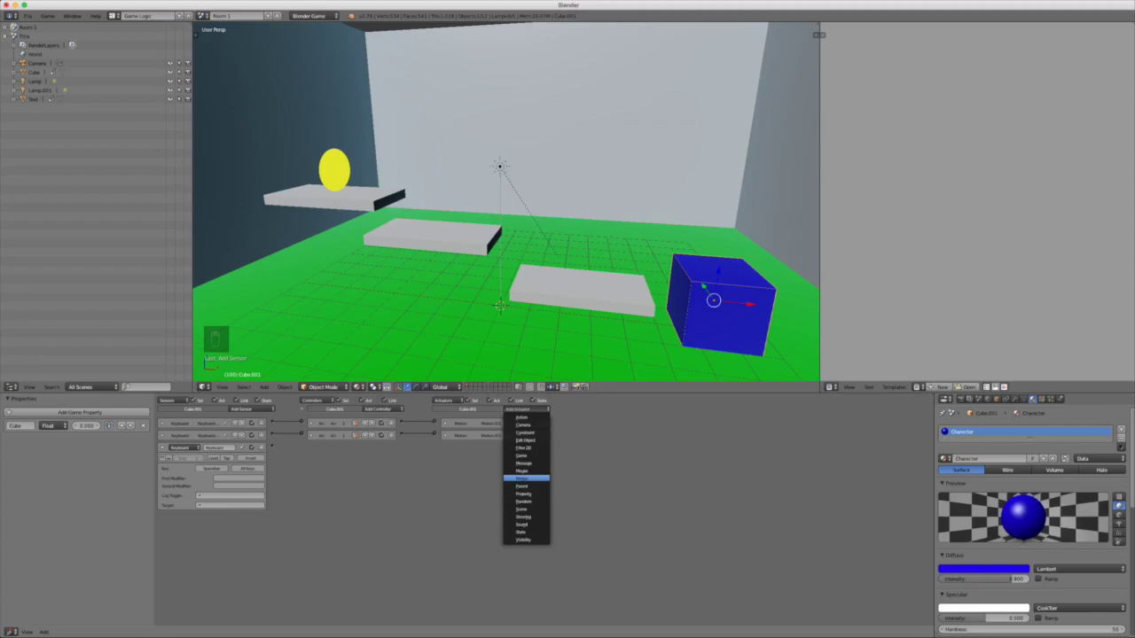
pyautogui.click(526, 478)
pyautogui.click(496, 458)
pyautogui.click(497, 434)
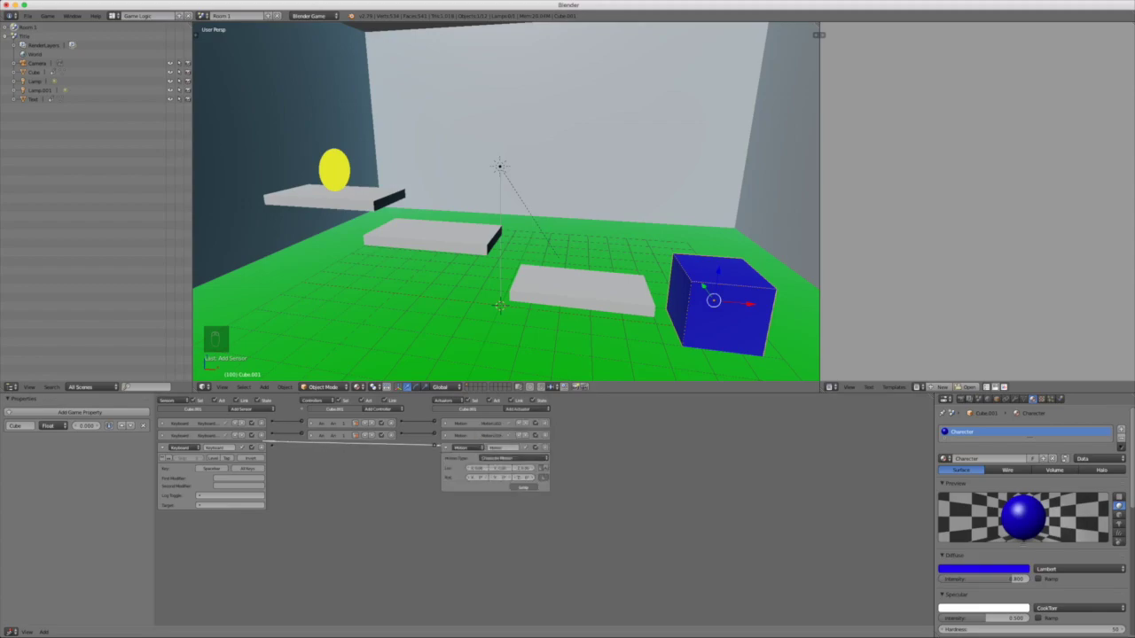
# Step: Run the game to test the blue cube's Spacebar jump
pyautogui.press('p')
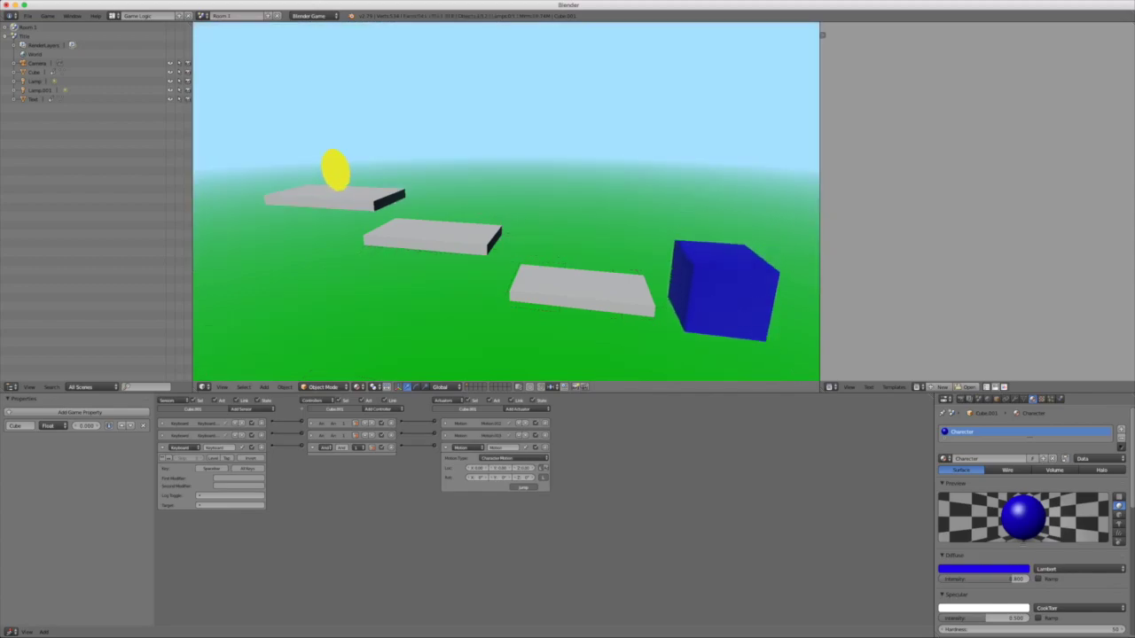
# Step: Play-test Room 1 by moving the blue cube left and right and jumping it onto the platforms
pyautogui.press('Left')
pyautogui.press('space')
pyautogui.press('space')
pyautogui.press('space')
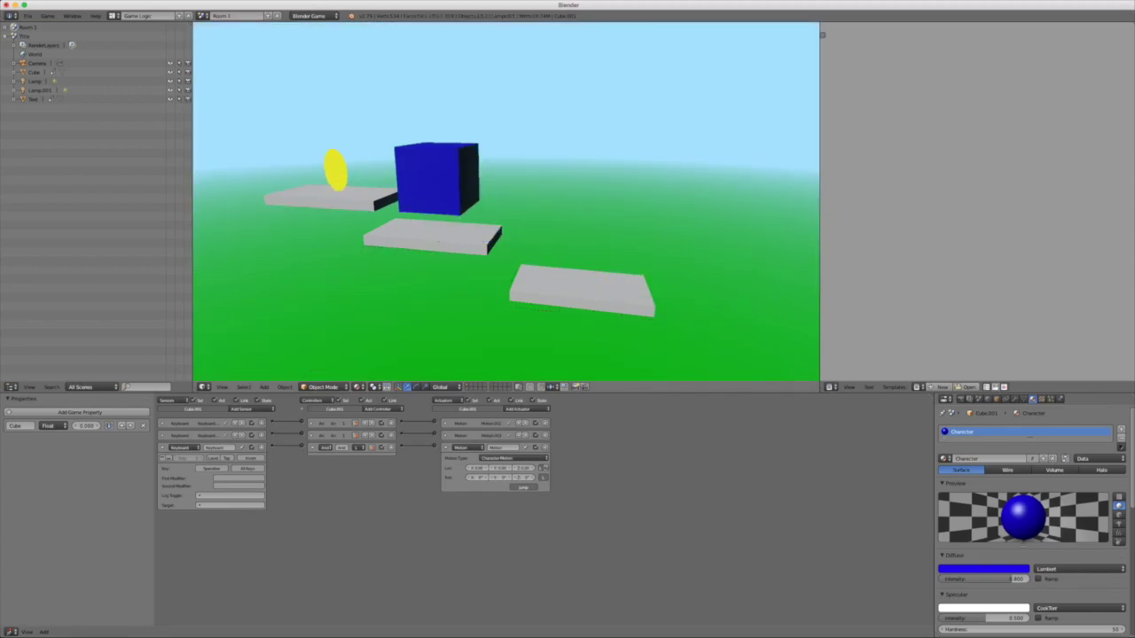
pyautogui.press('Right')
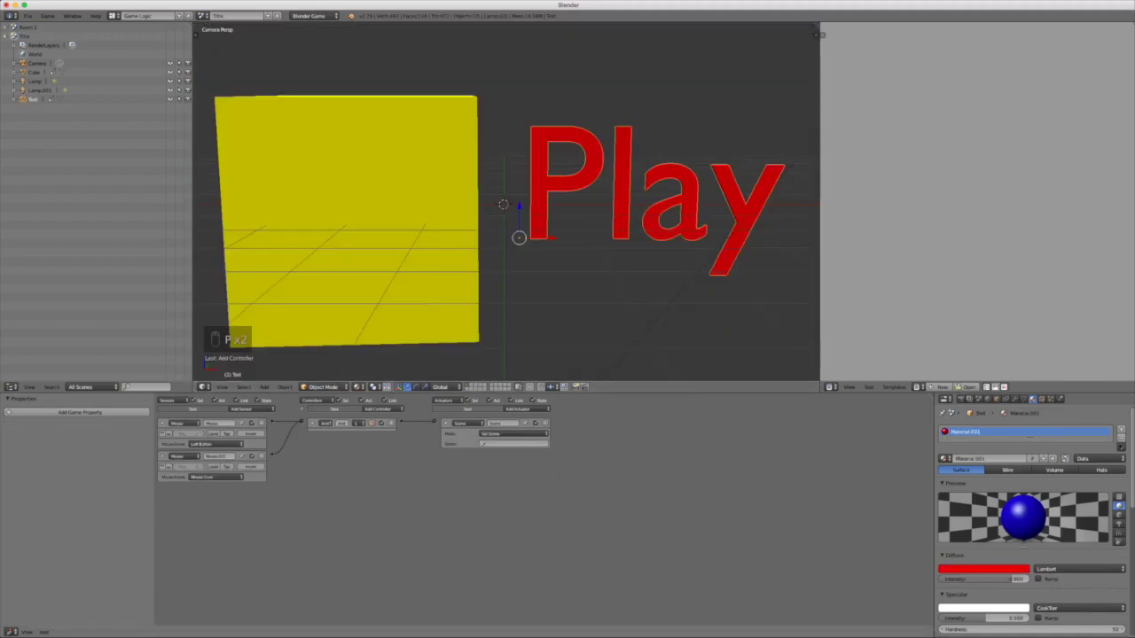
# Step: Set the Play text's Scene actuator to Room 1, run the game and activate the Play text in it
pyautogui.click(515, 443)
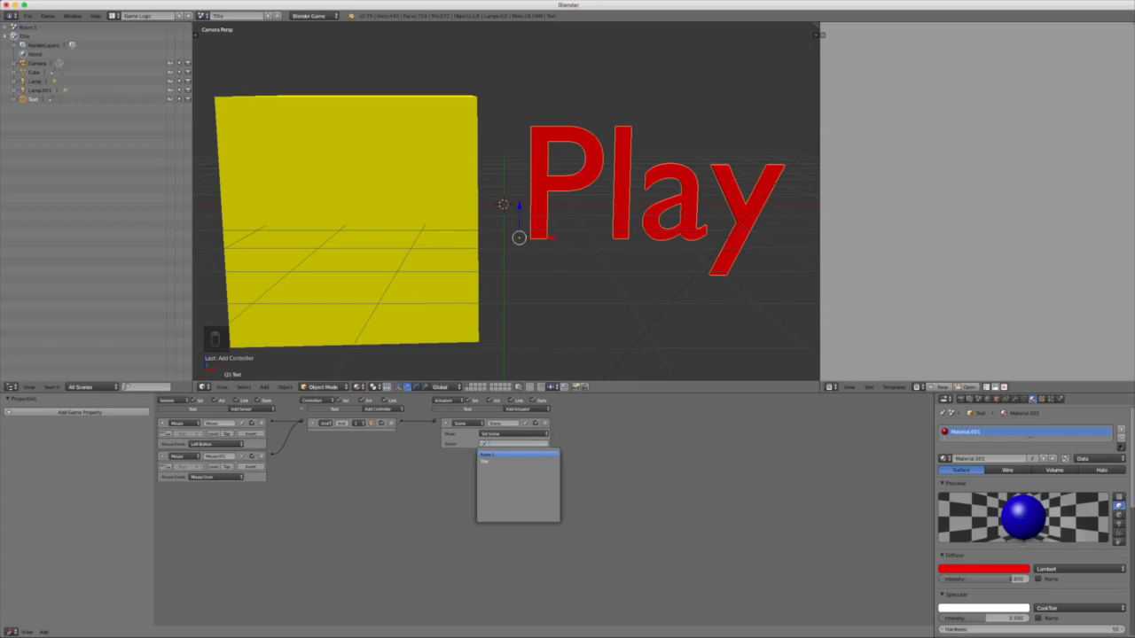
pyautogui.click(505, 455)
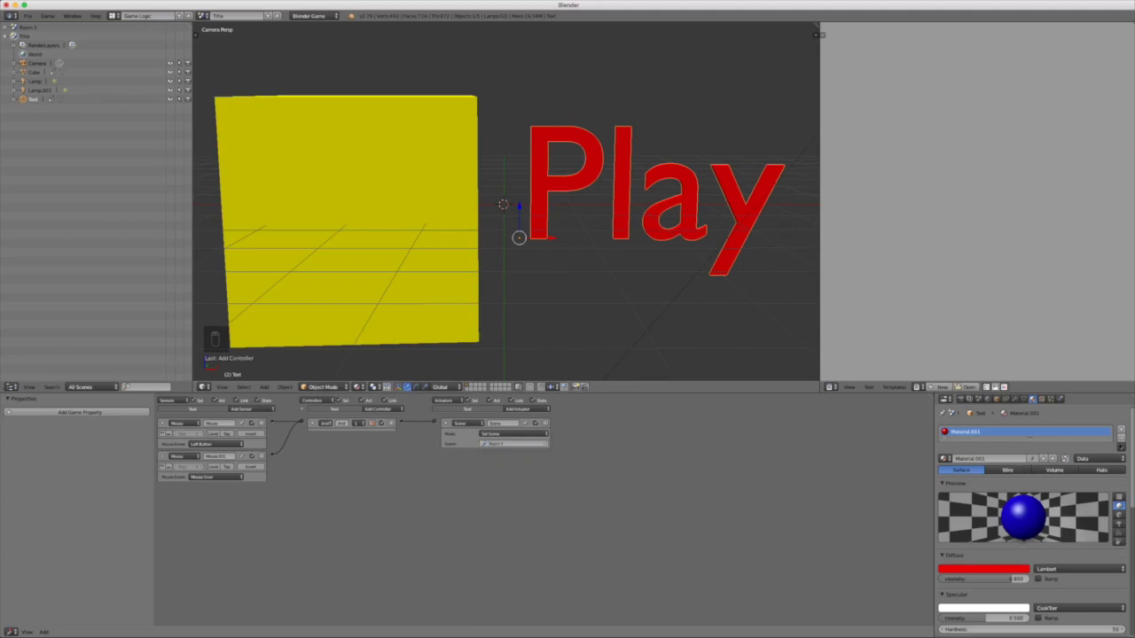
pyautogui.press('p')
pyautogui.click(619, 191)
# Step: Play-test Room 1 from the title screen, jumping the blue cube across the platforms to the yellow coin, and end the game
pyautogui.press('Left')
pyautogui.press('space')
pyautogui.press('space')
pyautogui.press('space')
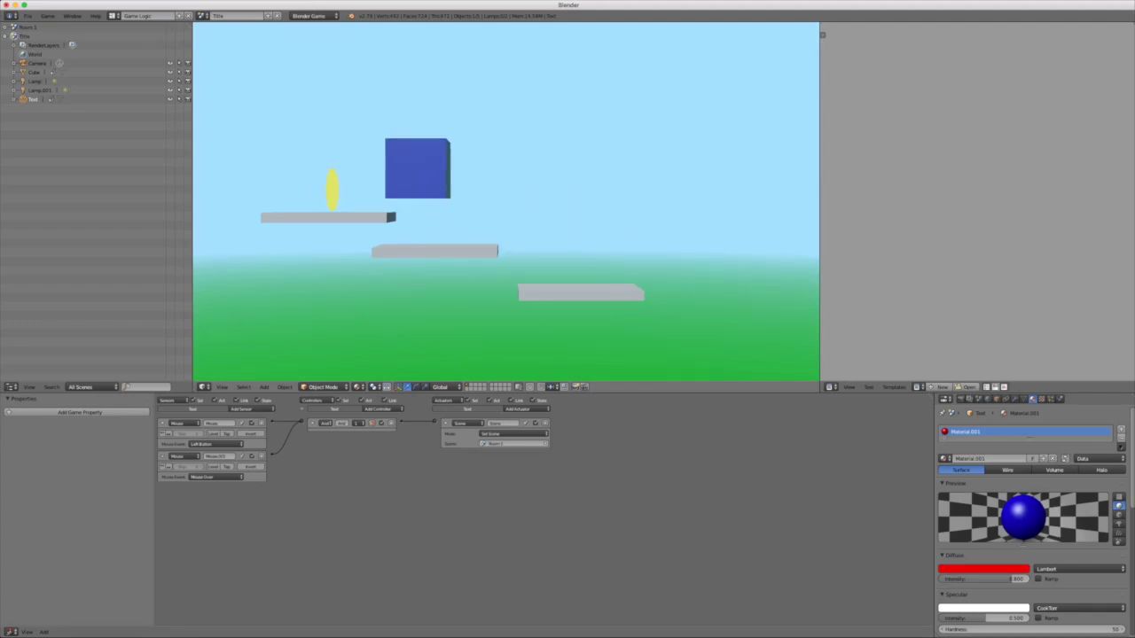
pyautogui.press('Right')
pyautogui.press('space')
pyautogui.press('space')
pyautogui.press('Left')
pyautogui.press('space')
pyautogui.press('space')
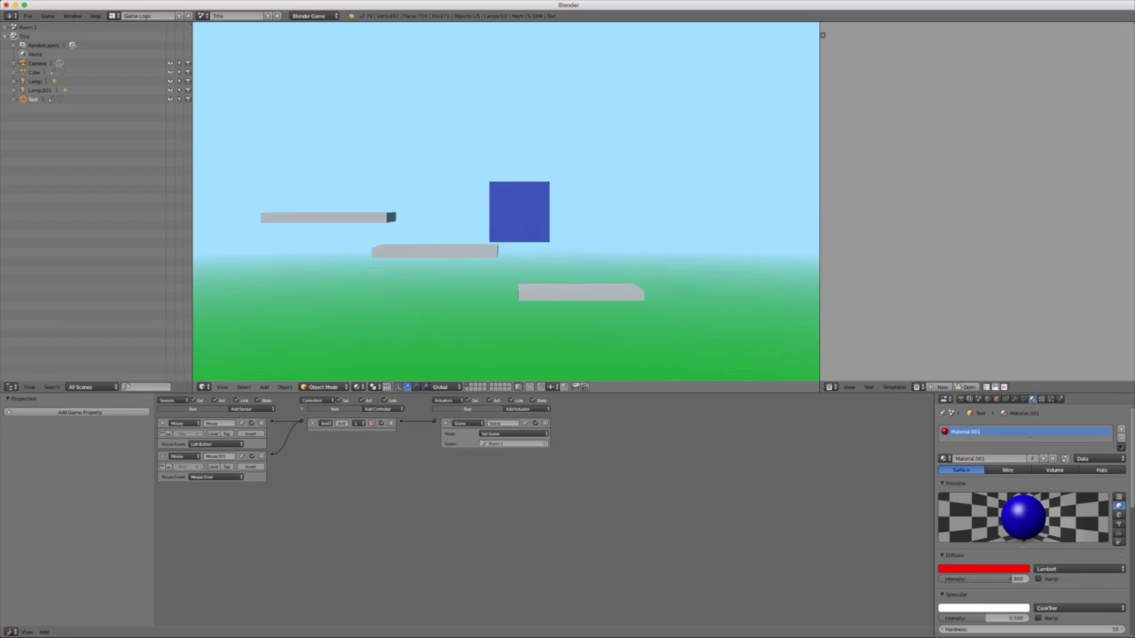
pyautogui.press('Right')
pyautogui.press('space')
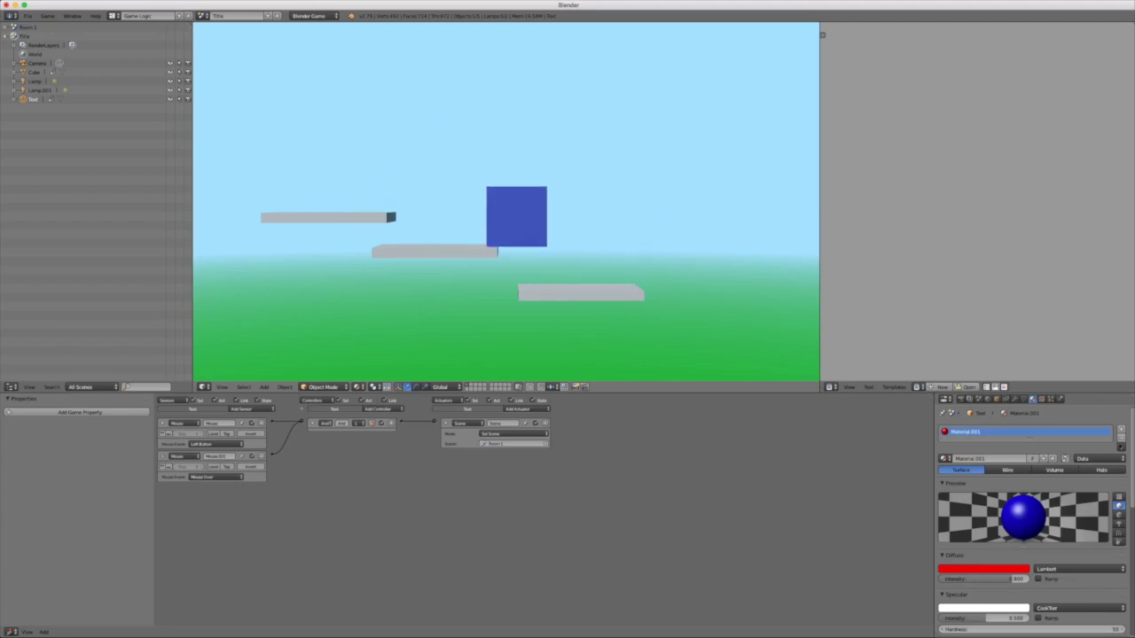
pyautogui.press('space')
pyautogui.press('Left')
pyautogui.press('space')
pyautogui.press('space')
pyautogui.press('Right')
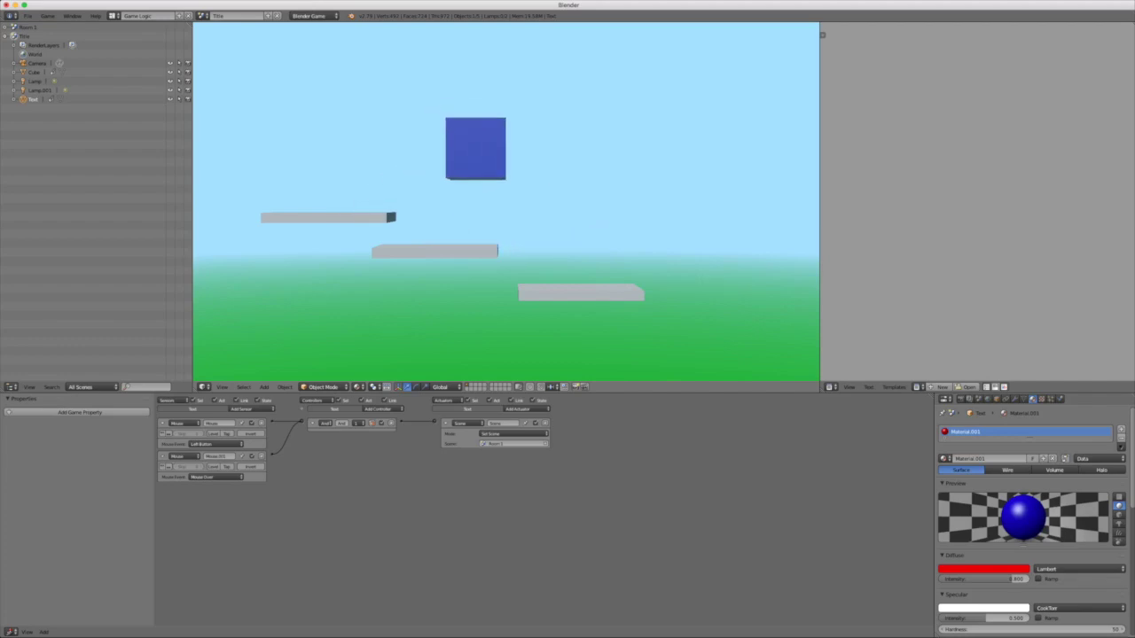
pyautogui.press('Left')
pyautogui.press('space')
pyautogui.press('Escape')
# Step: Show all layers, switch to the Room 1 scene and align its camera to a close, straight-on view of the blue cube
pyautogui.press('`')
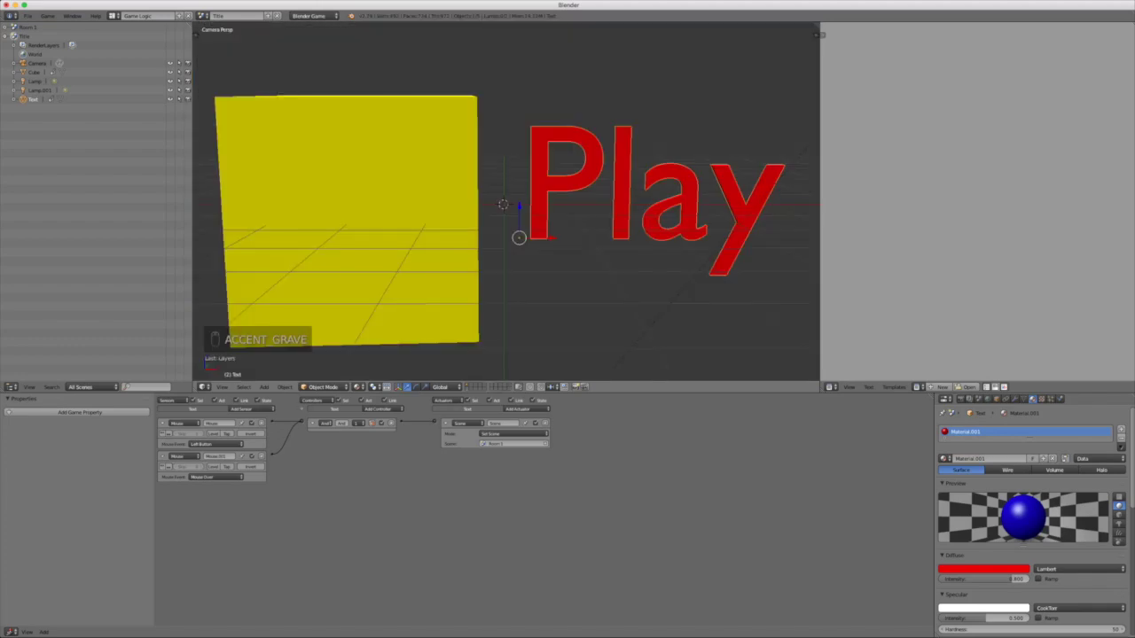
pyautogui.click(203, 16)
pyautogui.click(222, 32)
pyautogui.scroll(-4, 545, 213)
pyautogui.moveTo(568, 195); pyautogui.dragTo(470, 217, button='middle')
pyautogui.scroll(-5, 355, 310)
pyautogui.scroll(5, 399, 292)
pyautogui.scroll(3, 586, 213)
pyautogui.moveTo(572, 275); pyautogui.dragTo(394, 202, button='middle')
pyautogui.scroll(1, 400, 211)
pyautogui.scroll(-3, 401, 211)
pyautogui.scroll(-2, 381, 192)
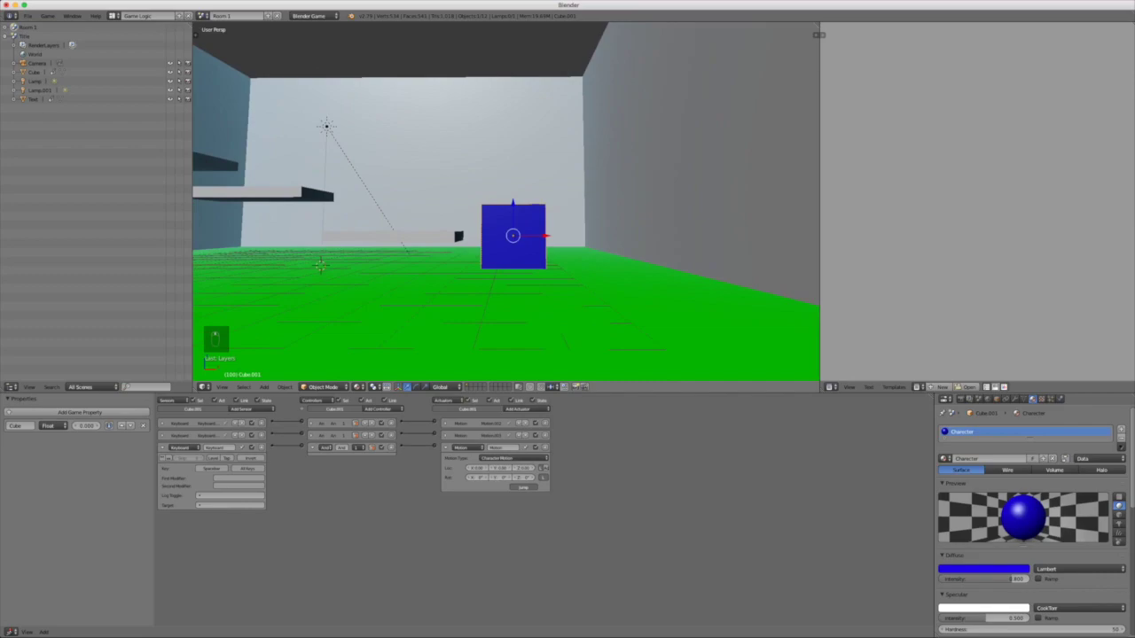
pyautogui.press('ctrl+alt+KP_0')
pyautogui.scroll(-4, 506, 201)
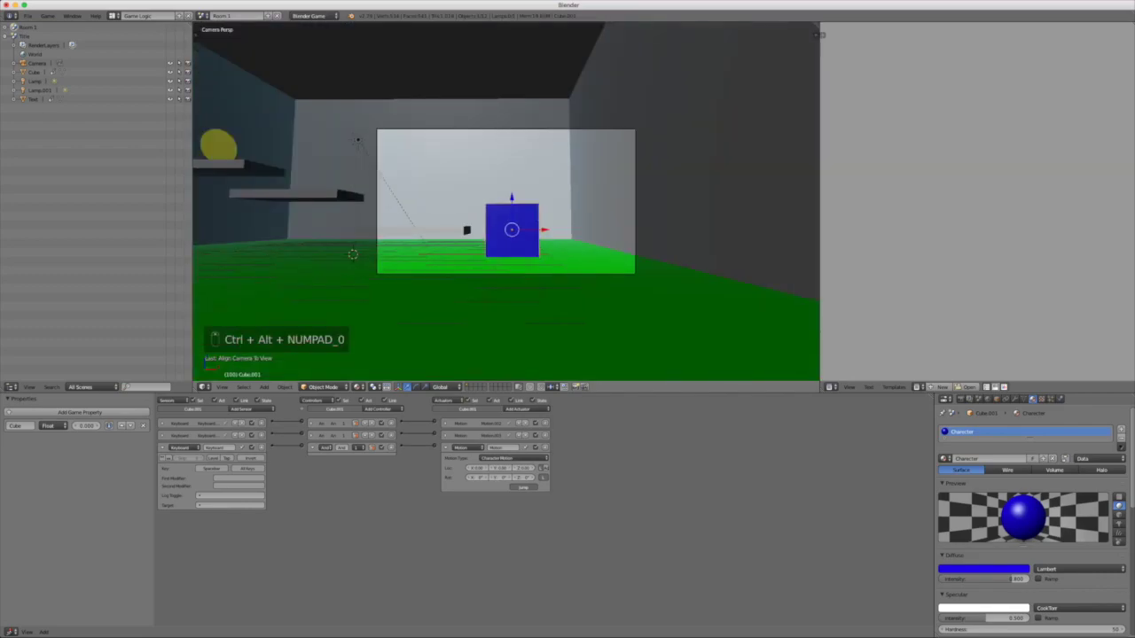
pyautogui.scroll(2, 506, 201)
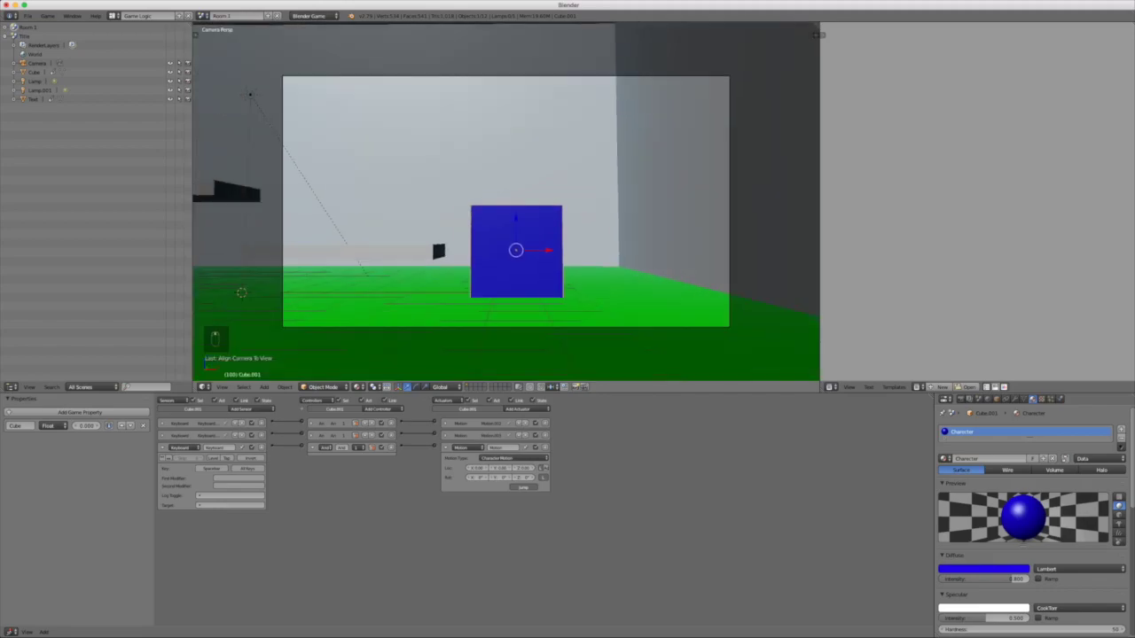
# Step: Parent the Room 1 camera to the blue cube with the Object parenting option
pyautogui.rightClick(461, 76)
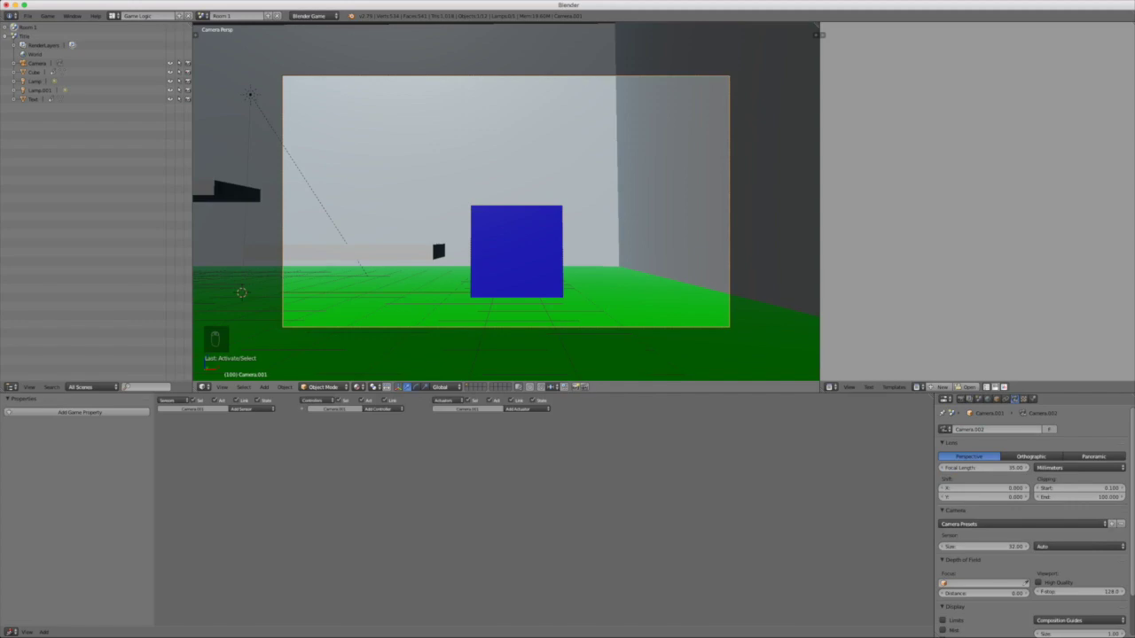
pyautogui.keyDown('shift'); pyautogui.rightClick(517, 252); pyautogui.keyUp('shift')
pyautogui.moveTo(517, 251); pyautogui.dragTo(687, 257, button='middle')
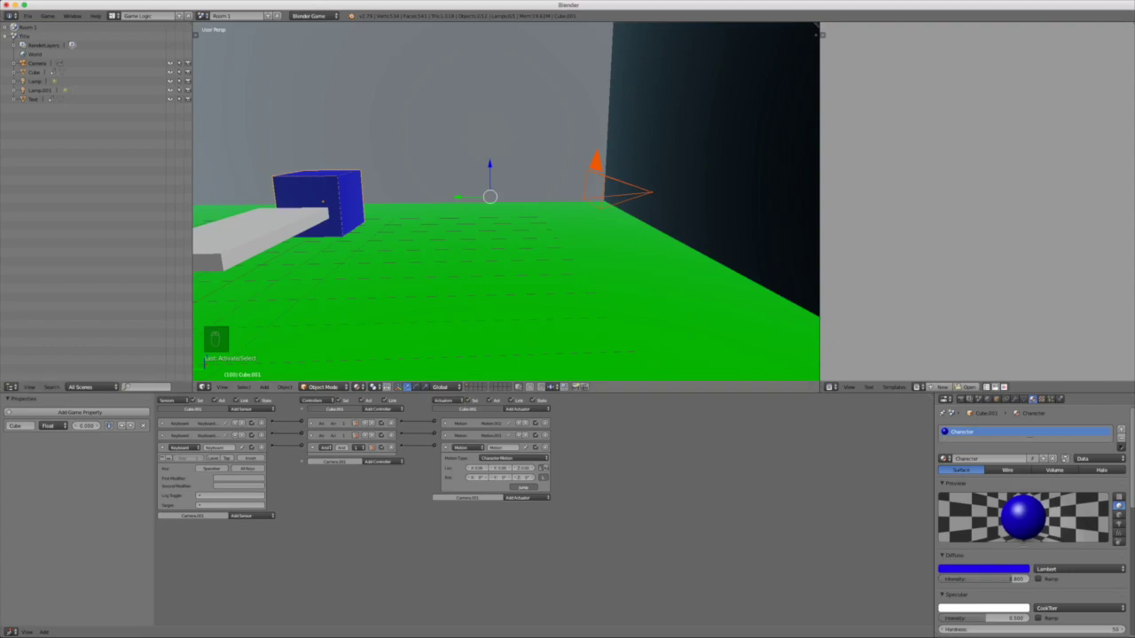
pyautogui.moveTo(443, 190); pyautogui.dragTo(382, 193, button='middle')
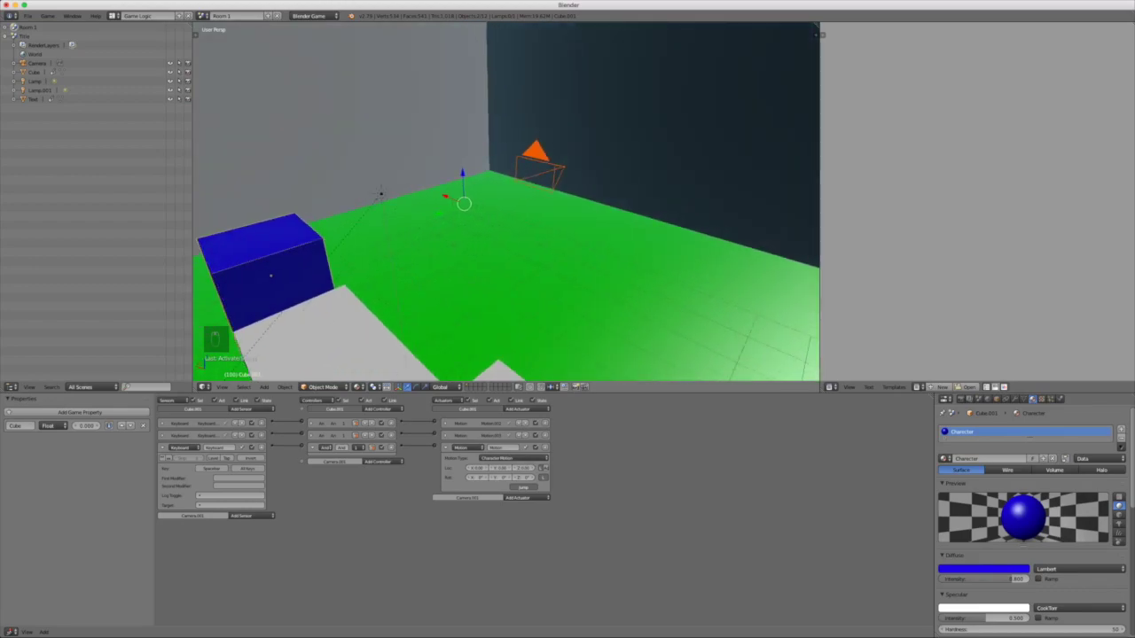
pyautogui.moveTo(381, 194); pyautogui.dragTo(461, 173, button='middle')
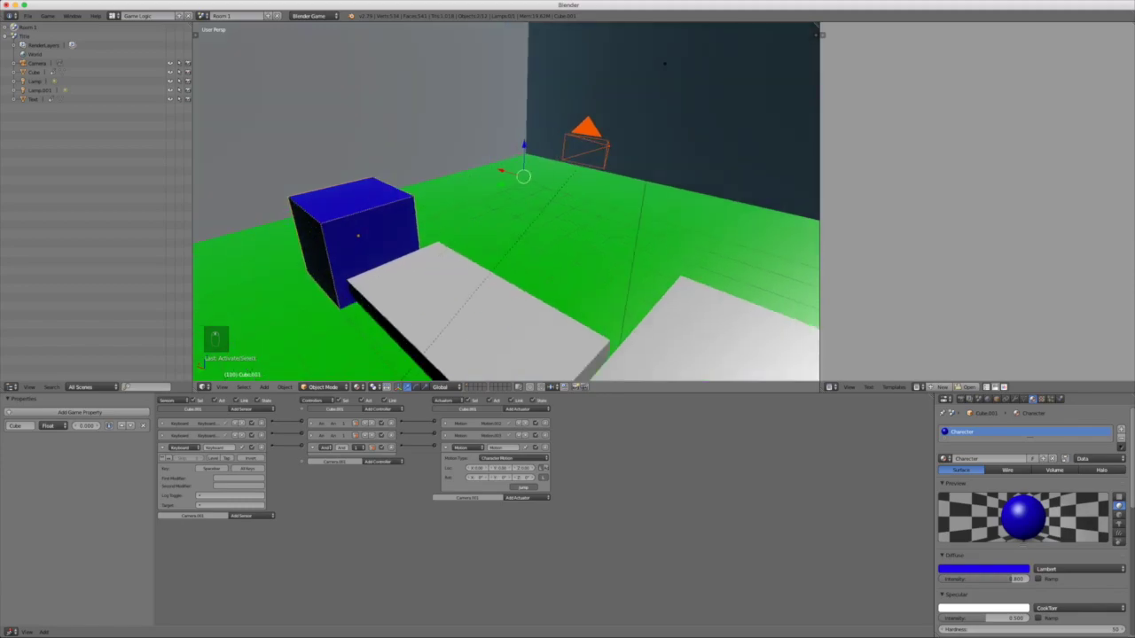
pyautogui.moveTo(524, 204); pyautogui.dragTo(399, 190, button='middle')
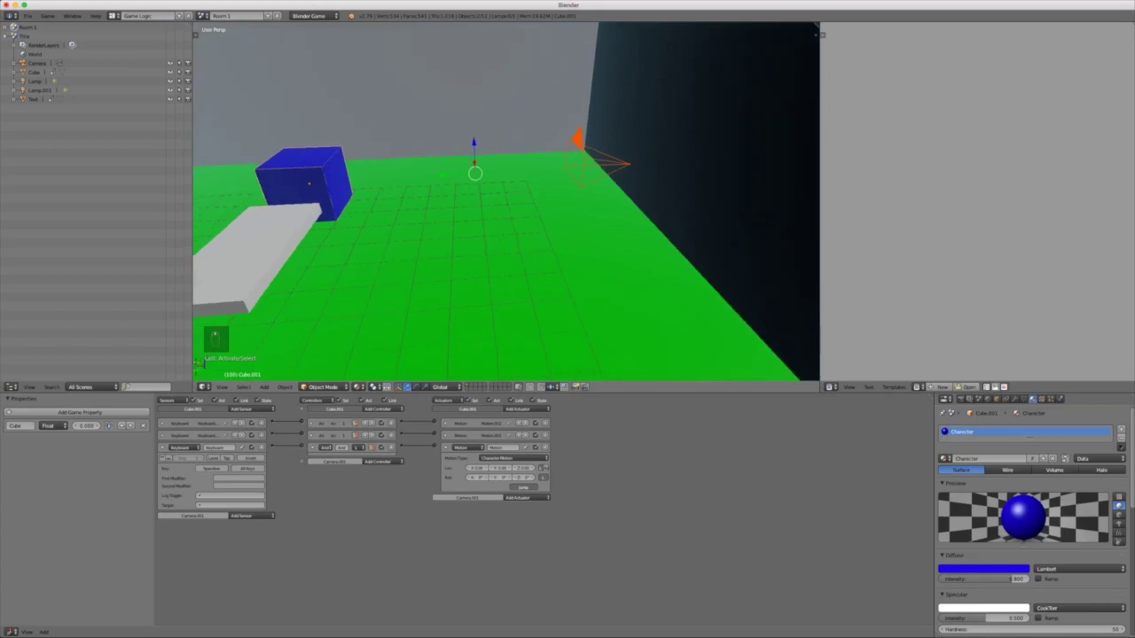
pyautogui.hotkey('ctrl', 'p')
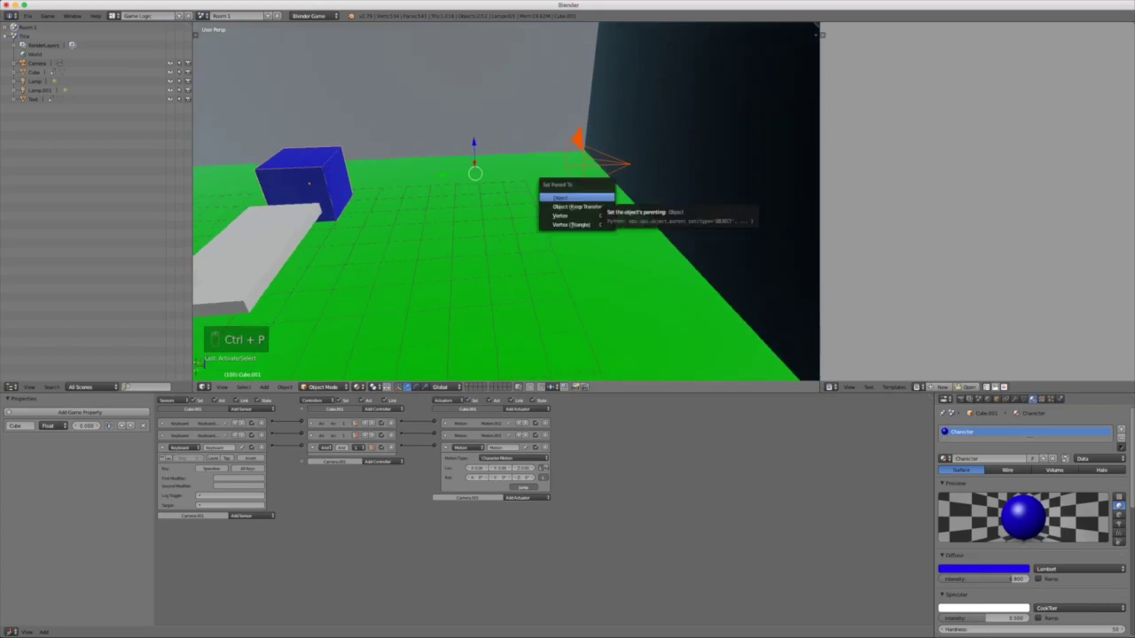
pyautogui.click(576, 197)
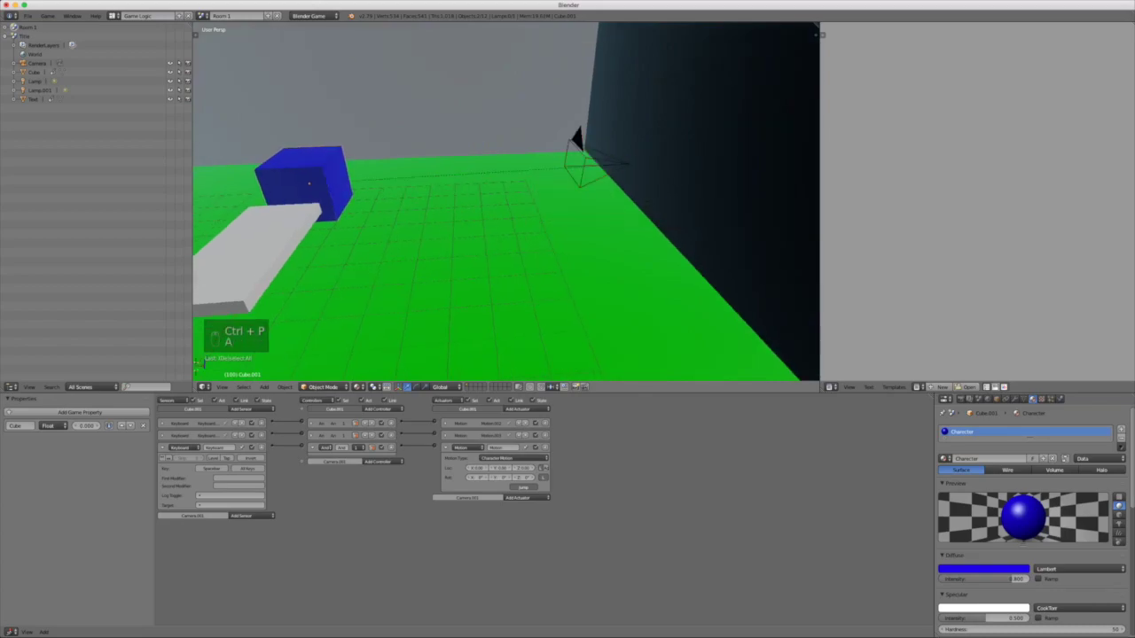
# Step: Run the game from the camera view and move the cube left and right to check that the camera follows
pyautogui.press('KP_0')
pyautogui.press('p')
pyautogui.press('Left')
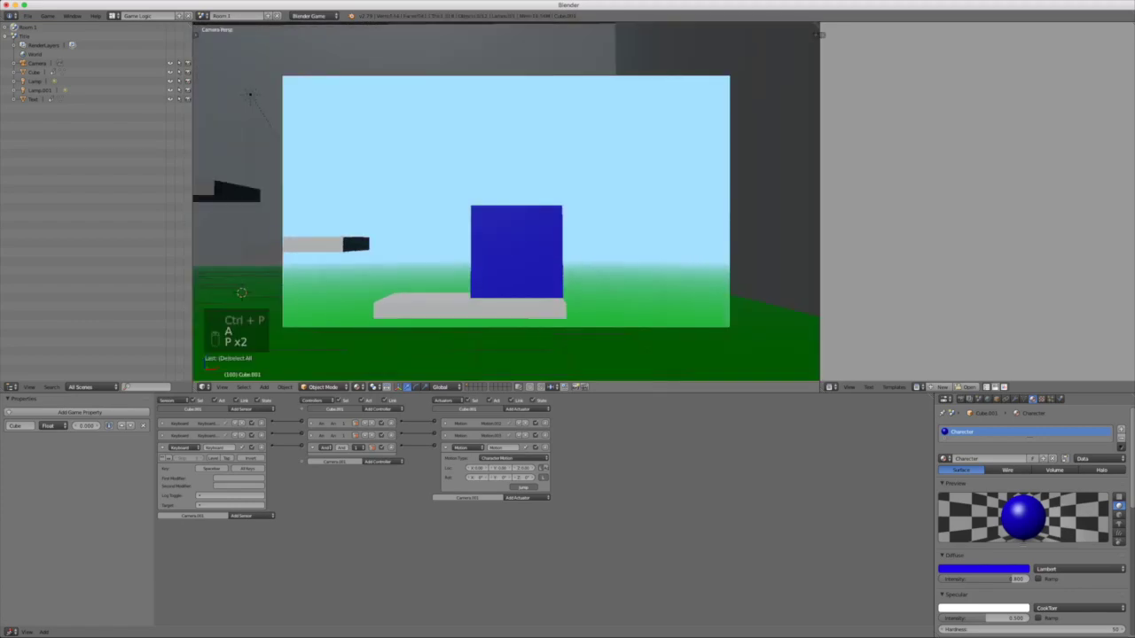
pyautogui.press('Right')
pyautogui.press('Left')
pyautogui.press('Escape')
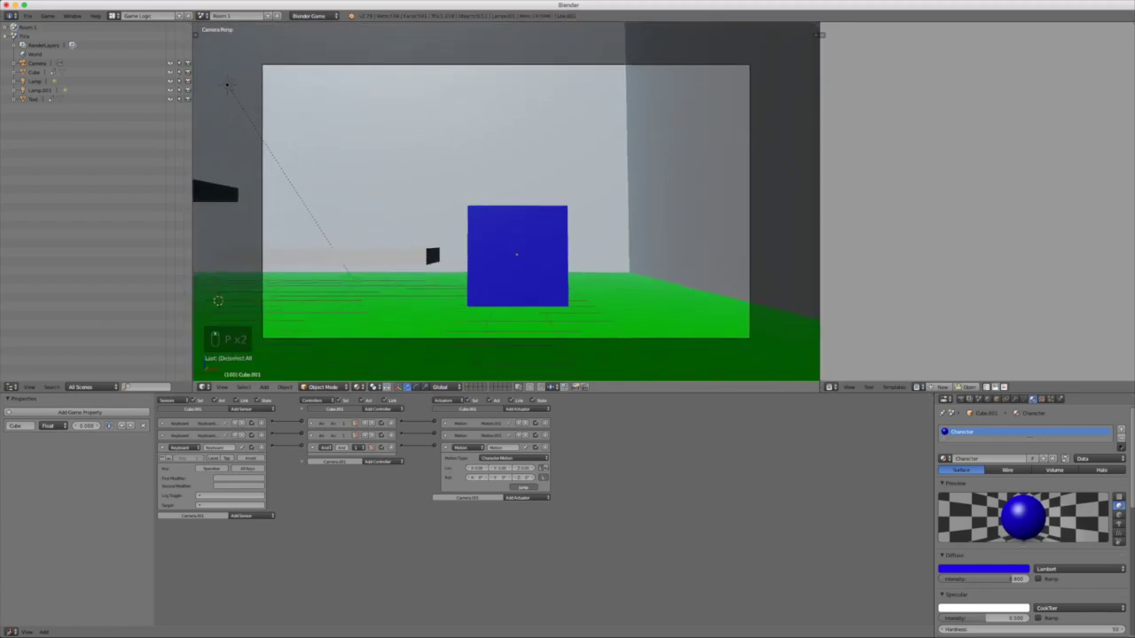
# Step: Play-test the following camera again by jumping the cube across the platforms up to the yellow coin
pyautogui.press('space')
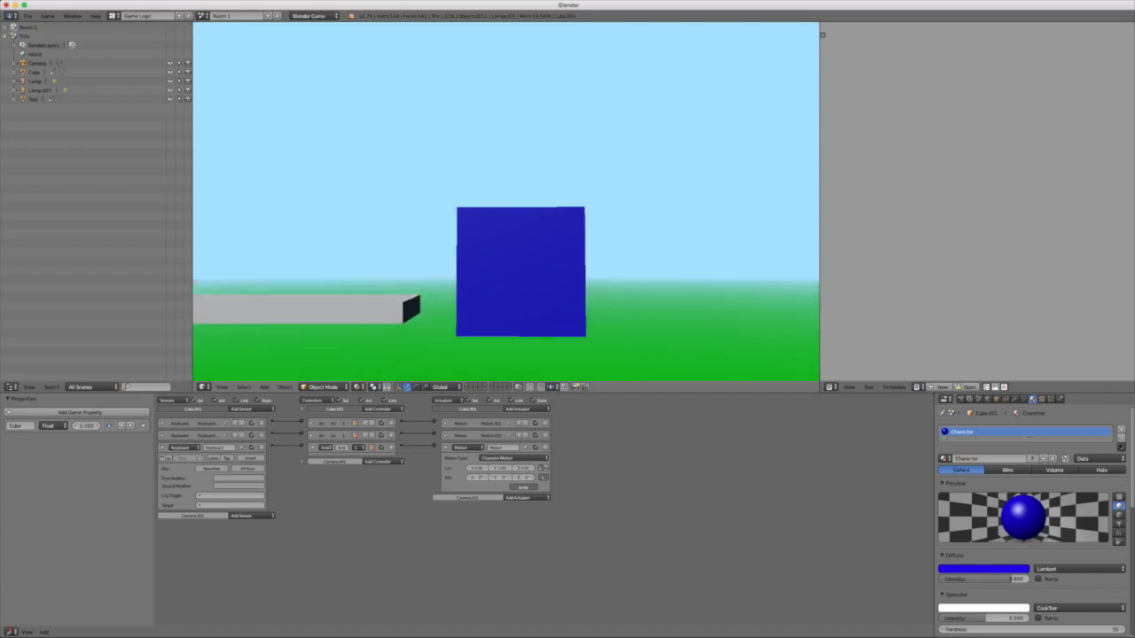
pyautogui.press('Left')
pyautogui.press('space')
pyautogui.press('space')
pyautogui.press('space')
pyautogui.press('Left')
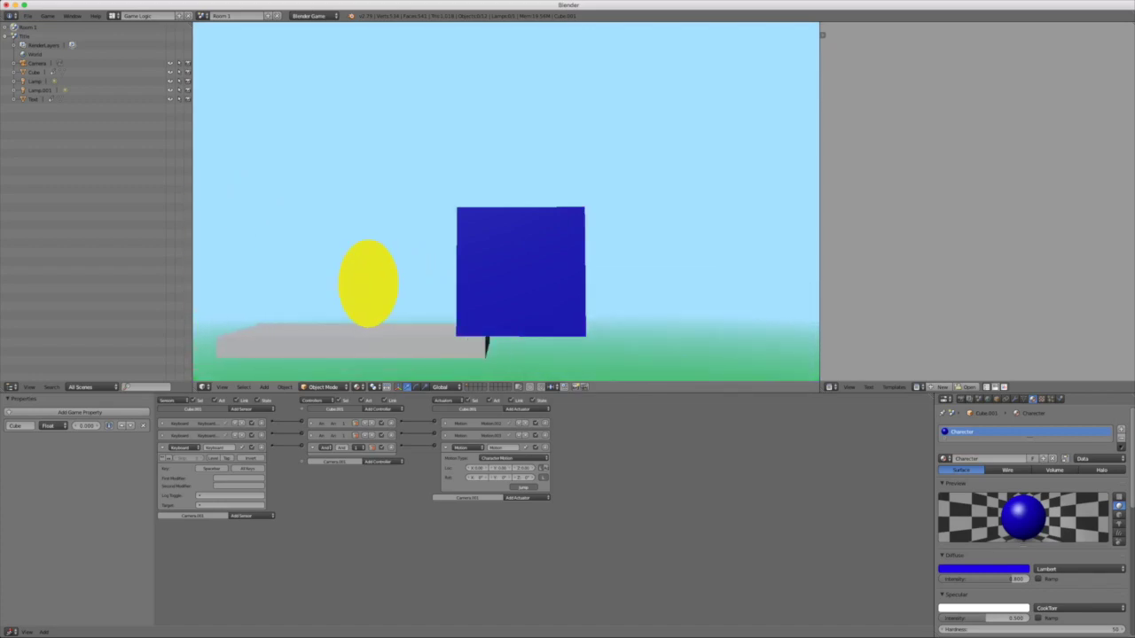
pyautogui.press('space')
pyautogui.press('Left')
pyautogui.press('space')
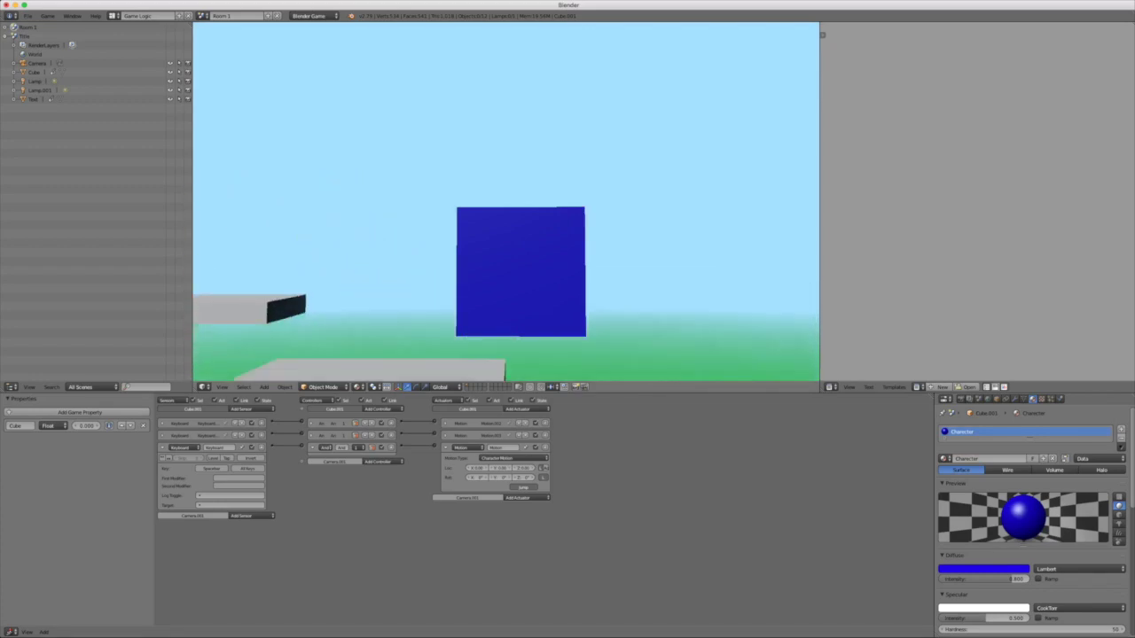
pyautogui.press('Escape')
# Step: Raise the camera, together with its parent cube, slightly above the floor using walk navigation in camera view
pyautogui.scroll(3, 505, 200)
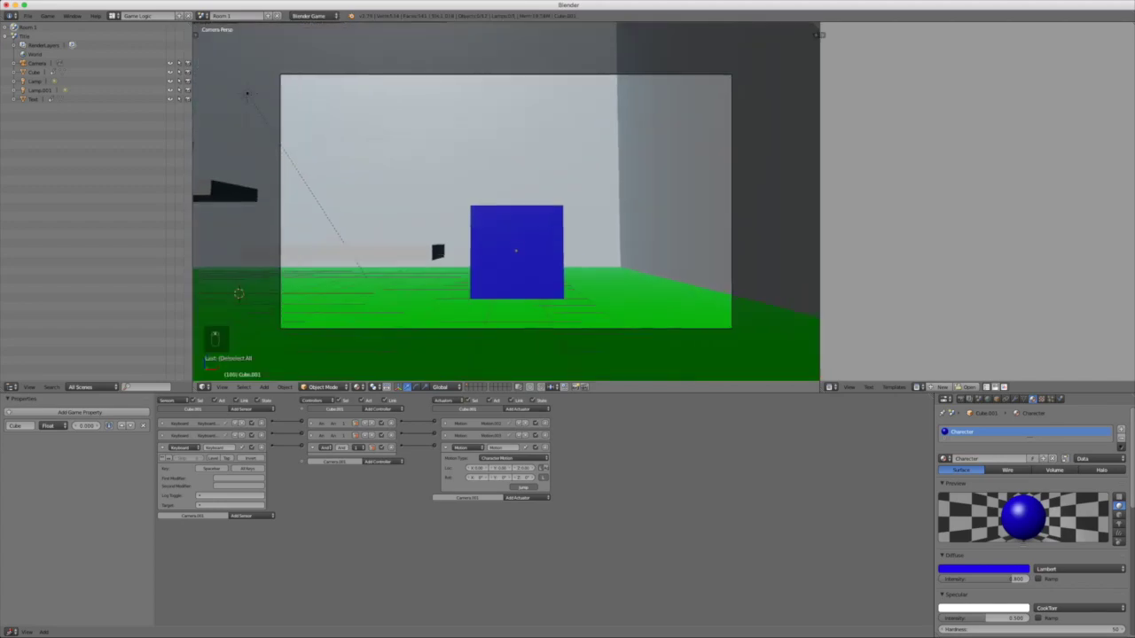
pyautogui.hotkey('shift', 'f')
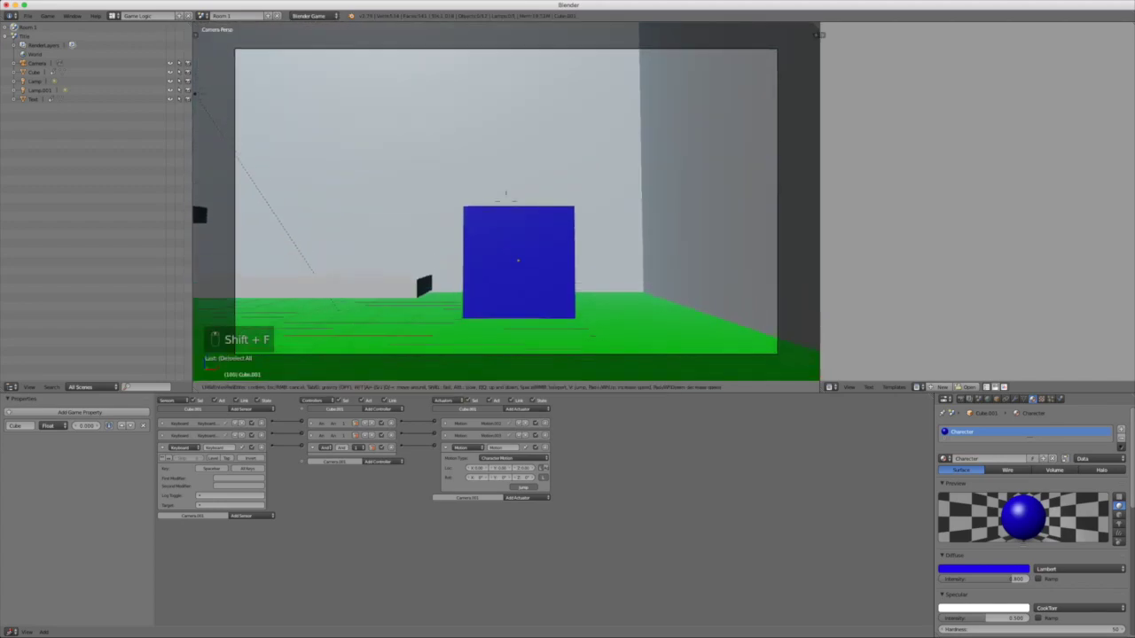
pyautogui.press('e')
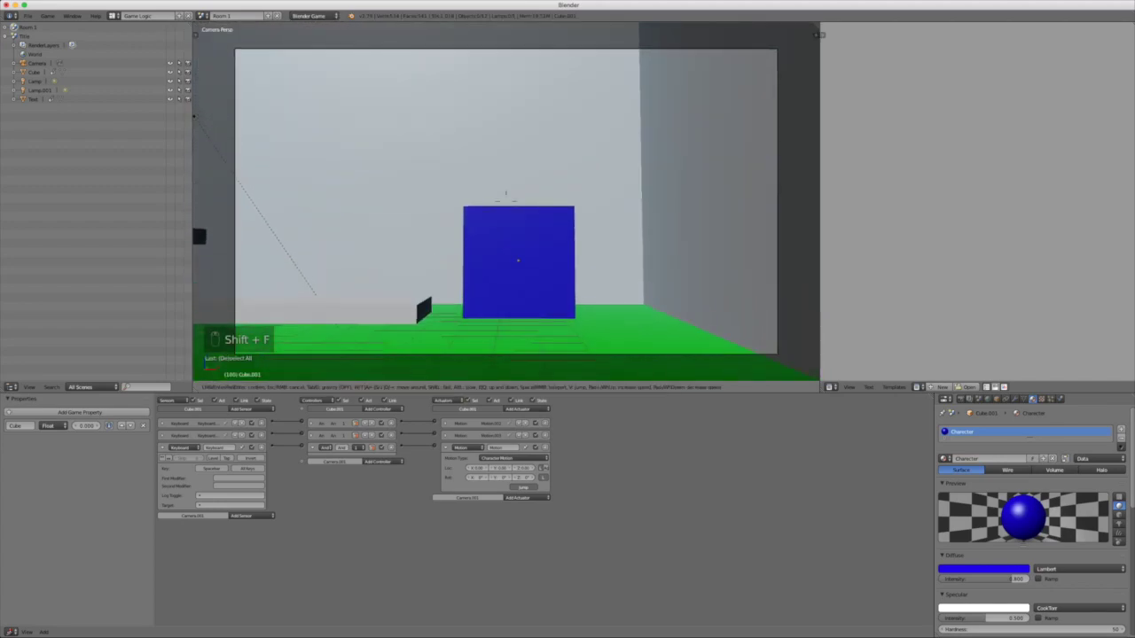
pyautogui.press('q')
pyautogui.press('e')
pyautogui.press('s')
pyautogui.press('w')
pyautogui.click(505, 200)
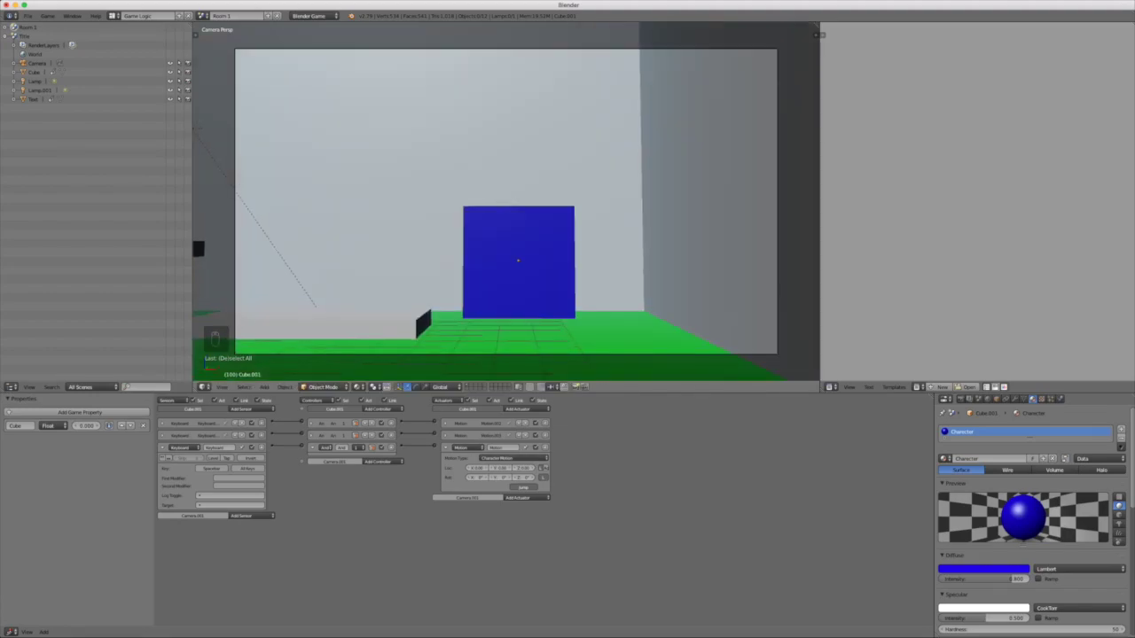
# Step: Run the game briefly, moving the cube left and jumping, to check the framing from the raised position
pyautogui.press('p')
pyautogui.press('Left')
pyautogui.press('space')
pyautogui.press('Escape')
# Step: Move the camera higher than the blue cube and tilt it downward around the global X axis to frame the cube
pyautogui.press('KP_0')
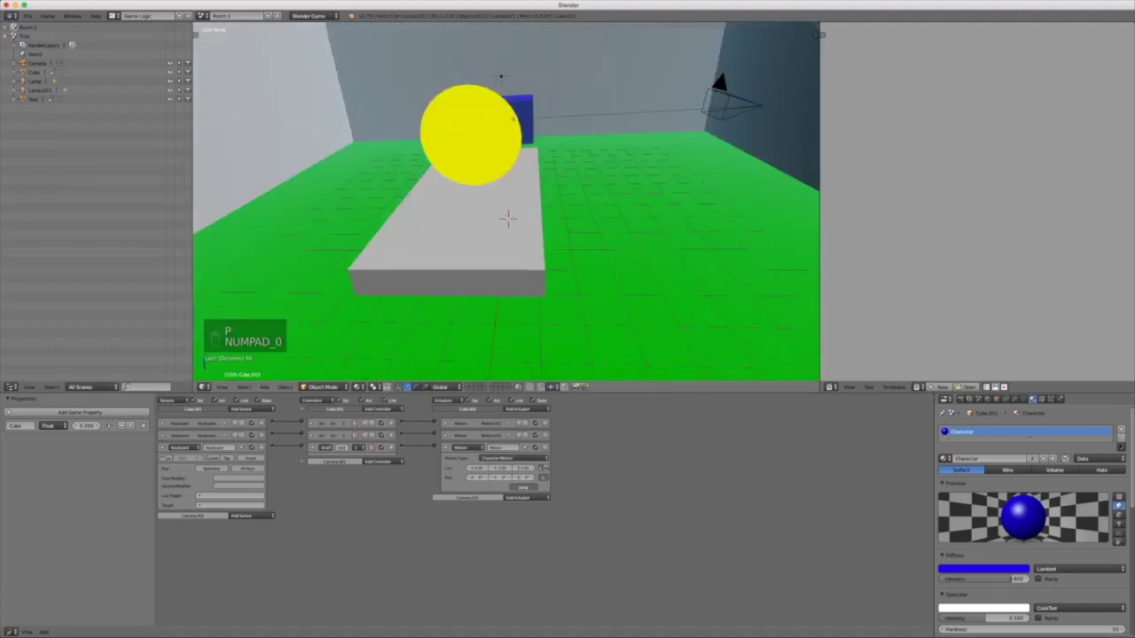
pyautogui.rightClick(628, 100)
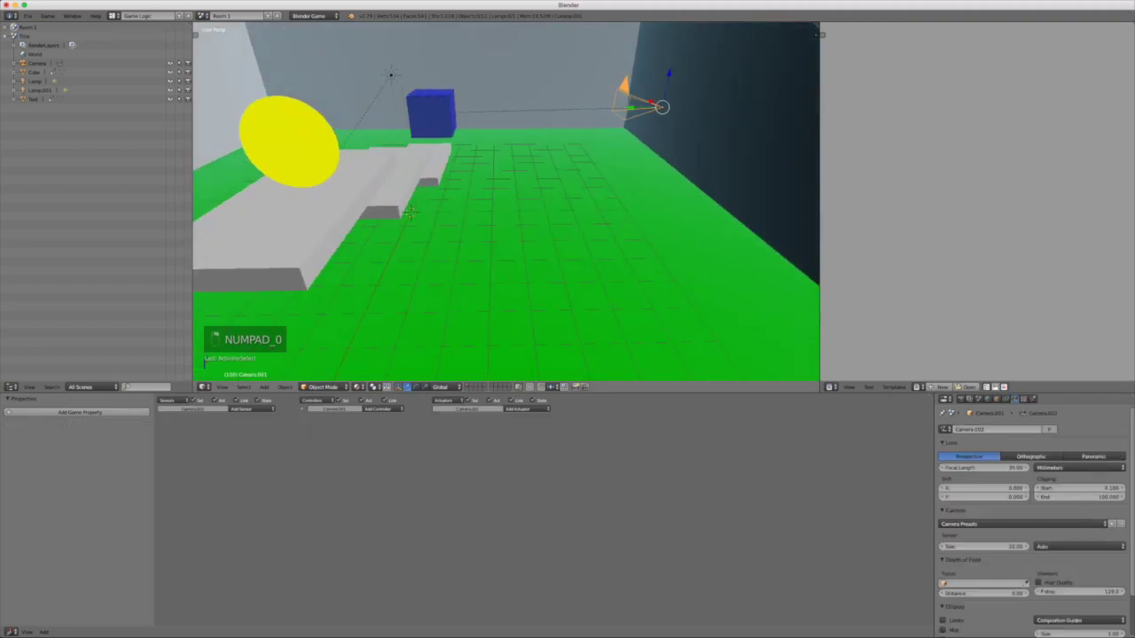
pyautogui.moveTo(669, 73); pyautogui.dragTo(676, 38)
pyautogui.keyDown('shift'); pyautogui.moveTo(676, 38); pyautogui.dragTo(605, 160, button='middle'); pyautogui.keyUp('shift')
pyautogui.moveTo(604, 166); pyautogui.dragTo(605, 152)
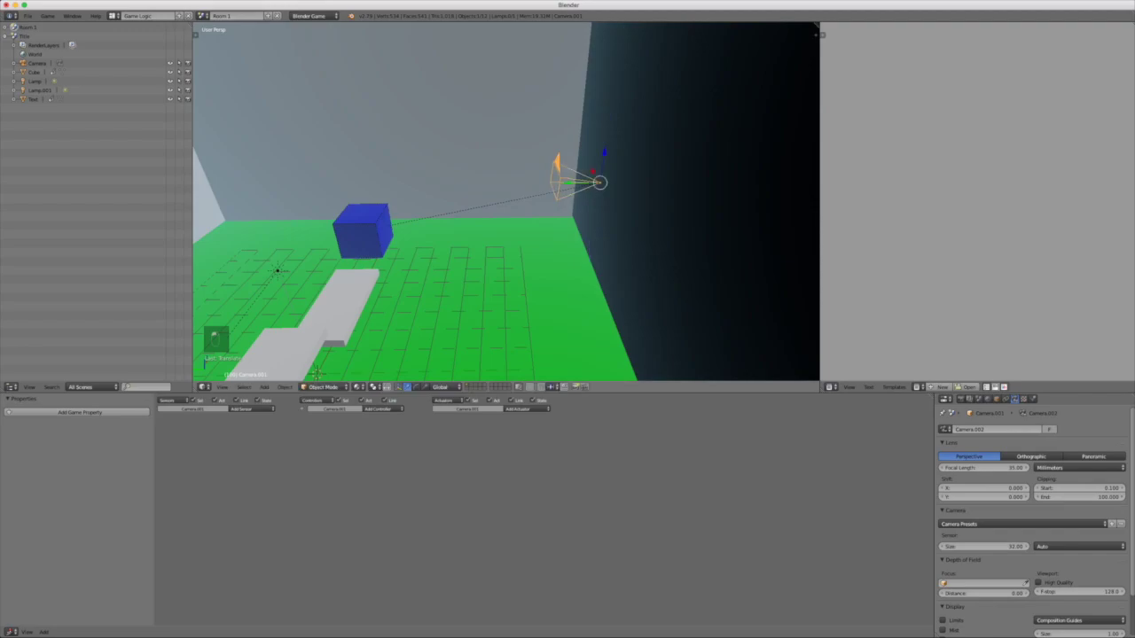
pyautogui.press('r')
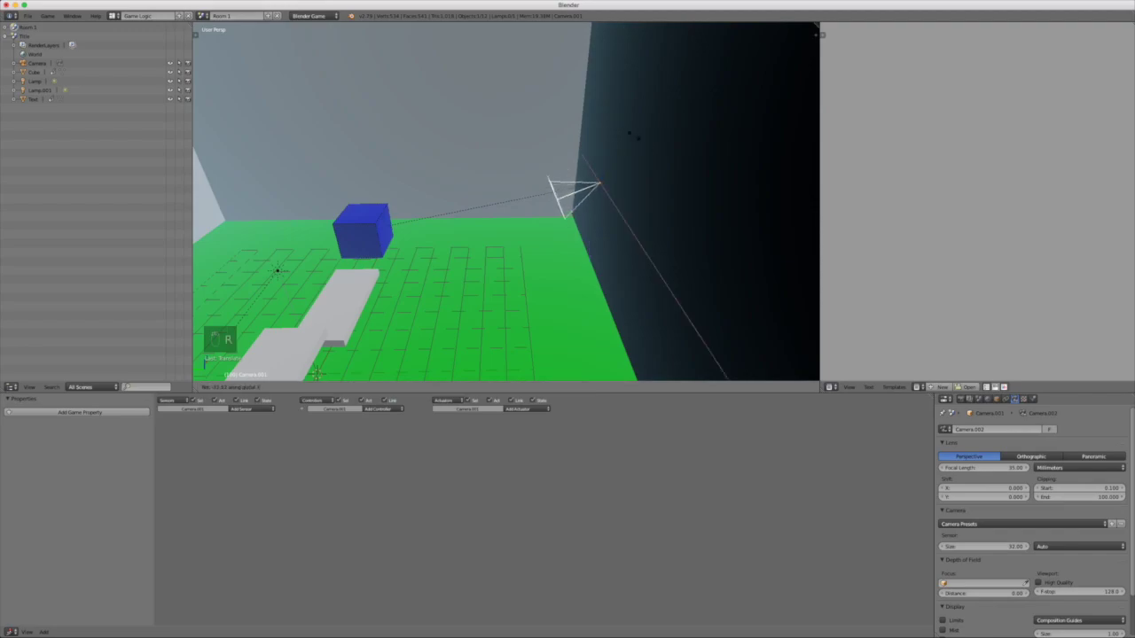
pyautogui.press('Return')
pyautogui.press('KP_0')
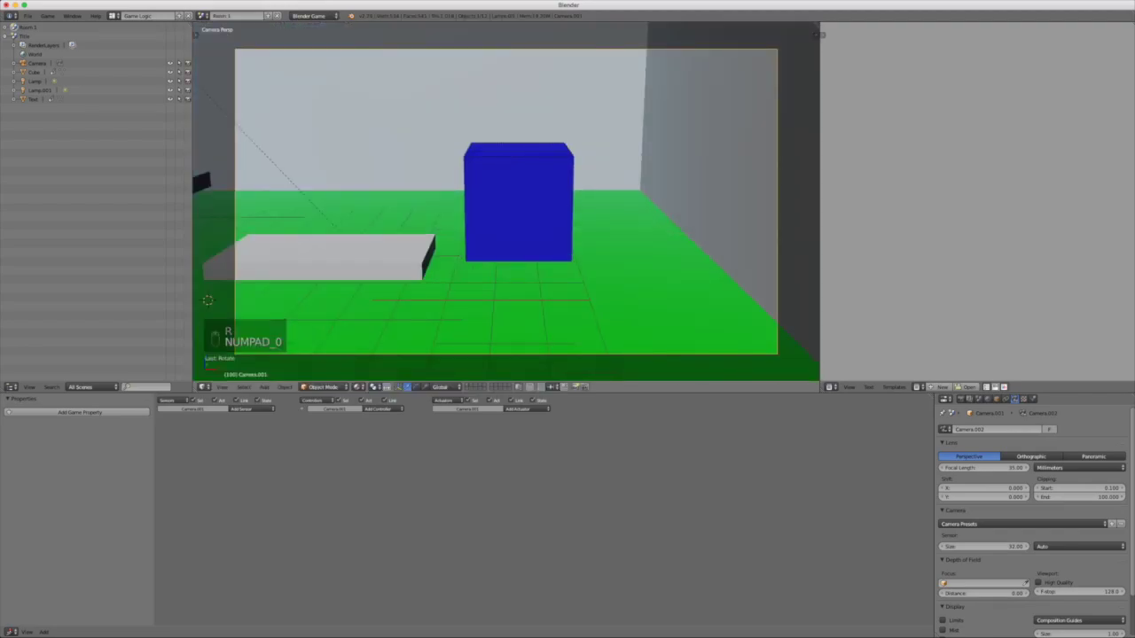
# Step: Run the game twice to check the tilted camera's framing of the blue cube among the platforms
pyautogui.press('p')
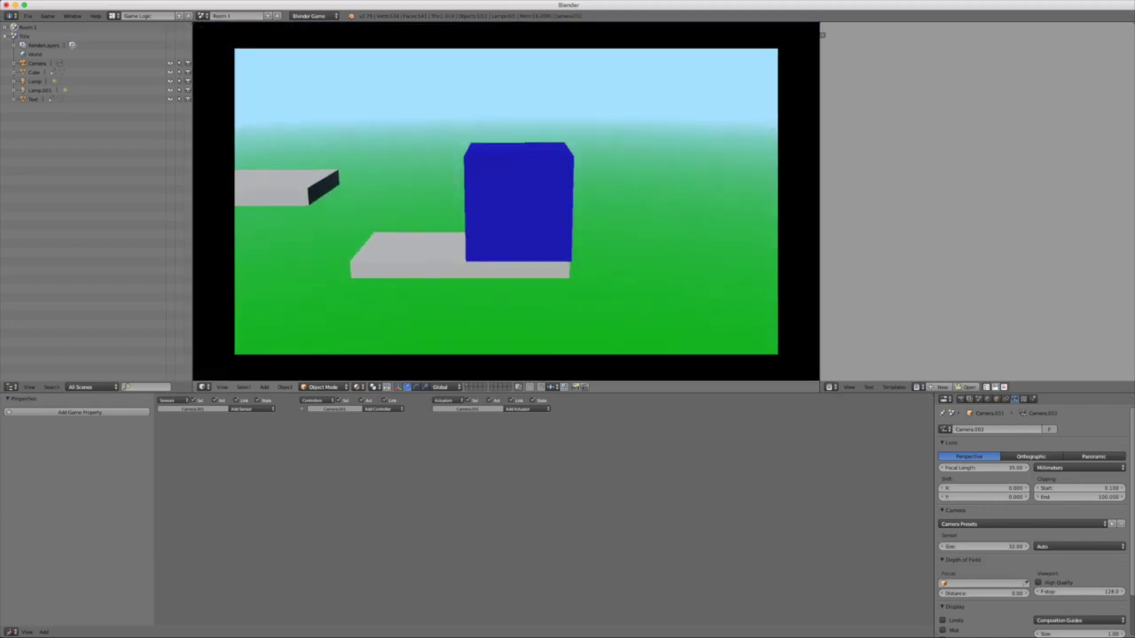
pyautogui.press('Escape')
pyautogui.press('p')
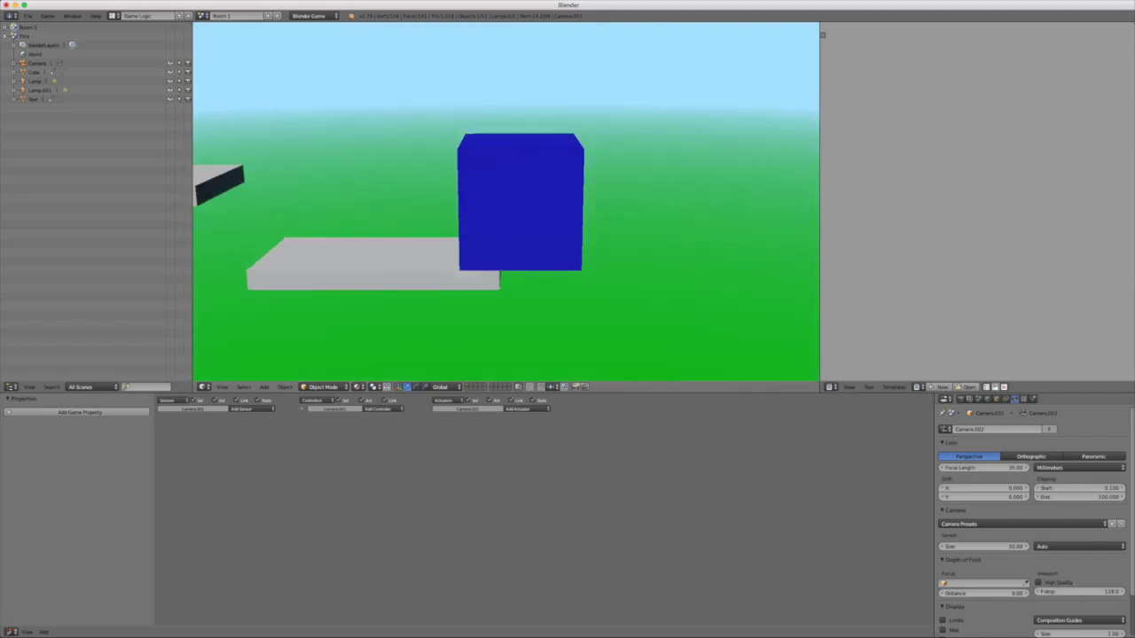
pyautogui.press('Escape')
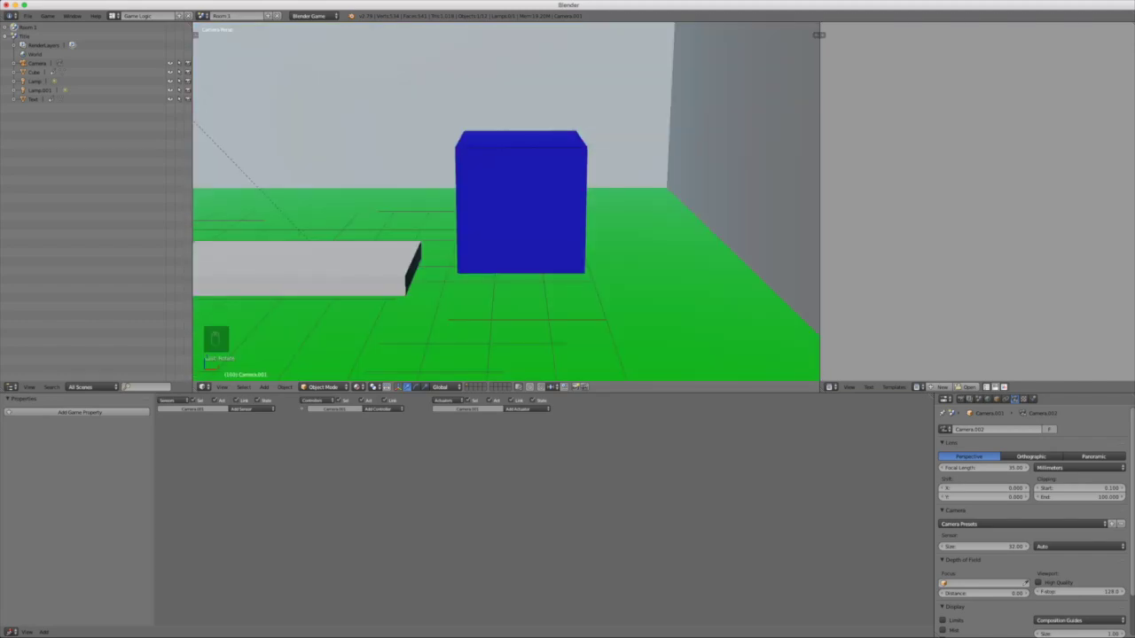
# Step: Widen the camera's view by setting its focal length to 12.95 mm, and run the game to check the framing
pyautogui.scroll(-2, 506, 202)
pyautogui.moveTo(984, 468); pyautogui.dragTo(965, 468)
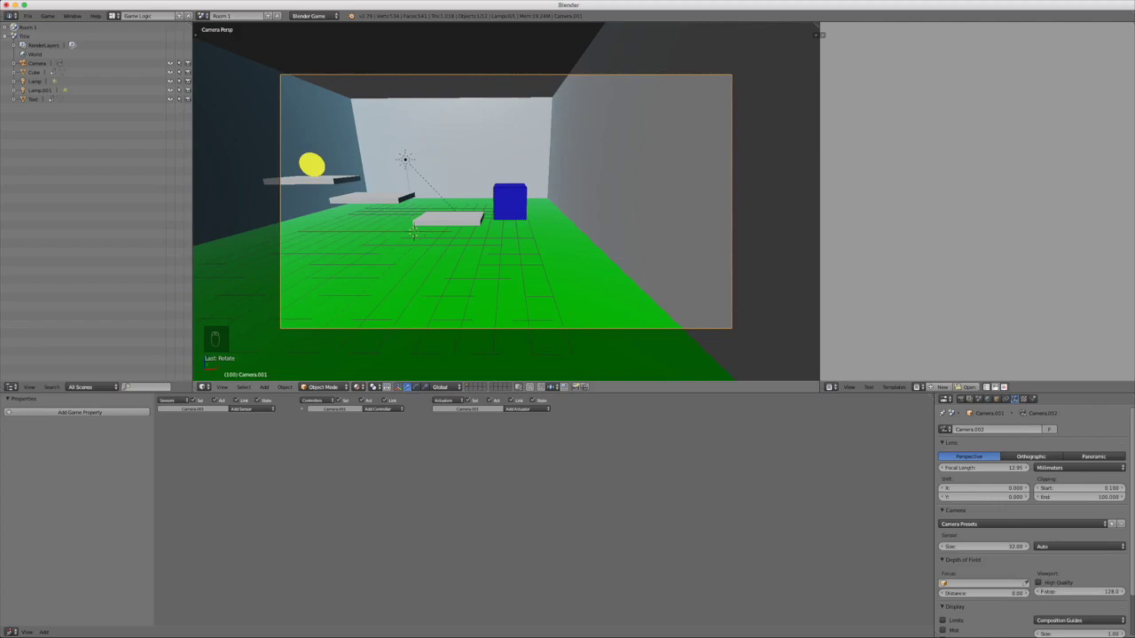
pyautogui.press('p')
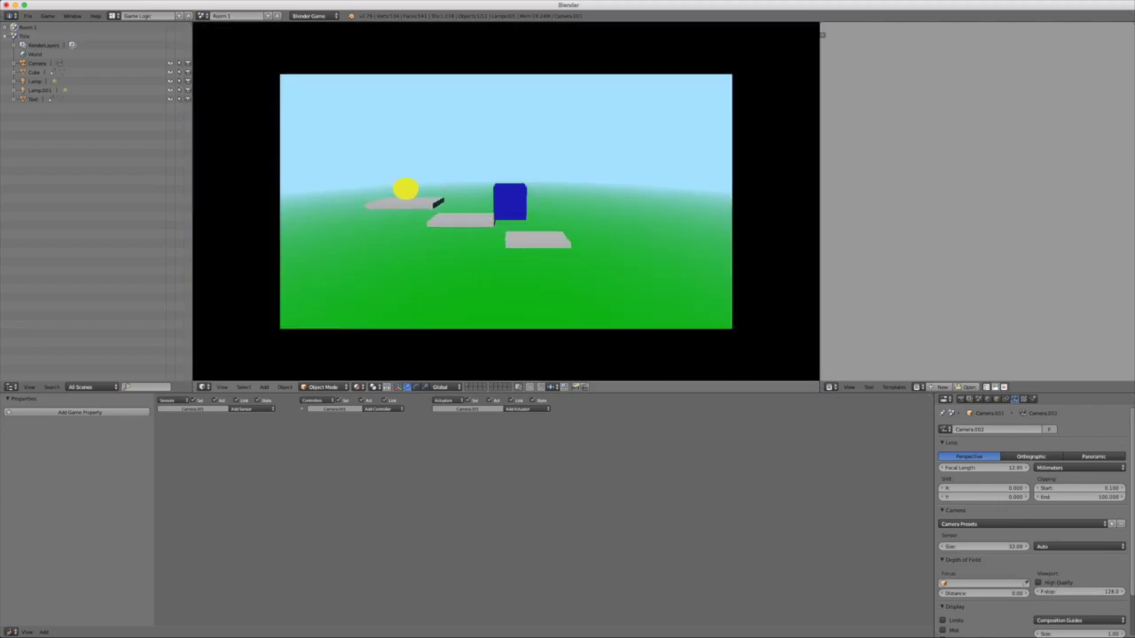
pyautogui.press('Escape')
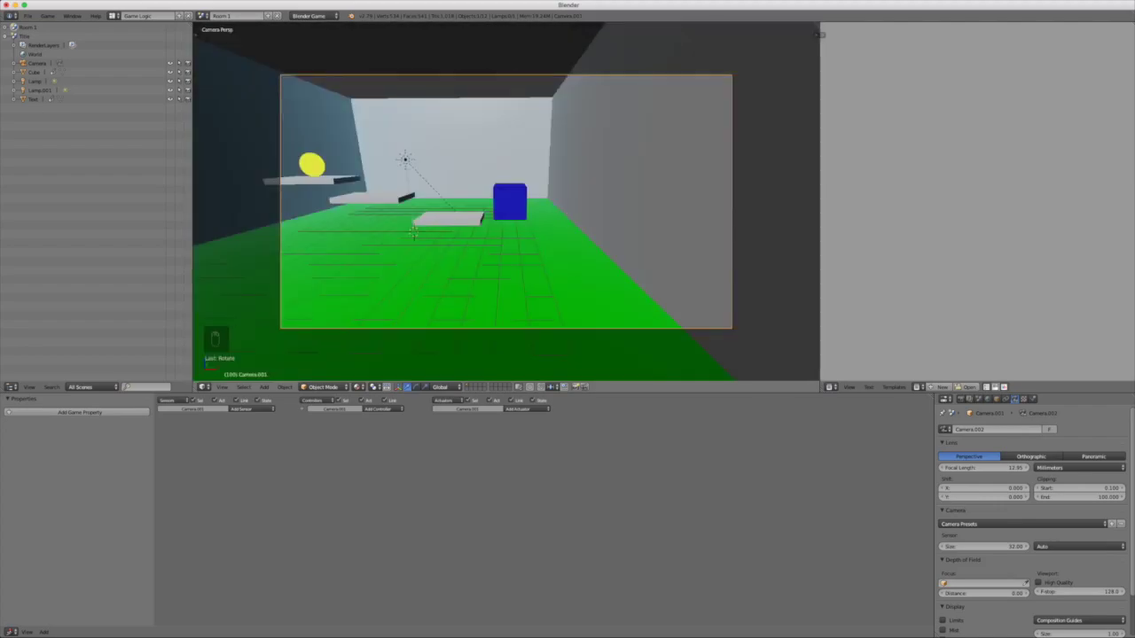
pyautogui.scroll(2, 505, 202)
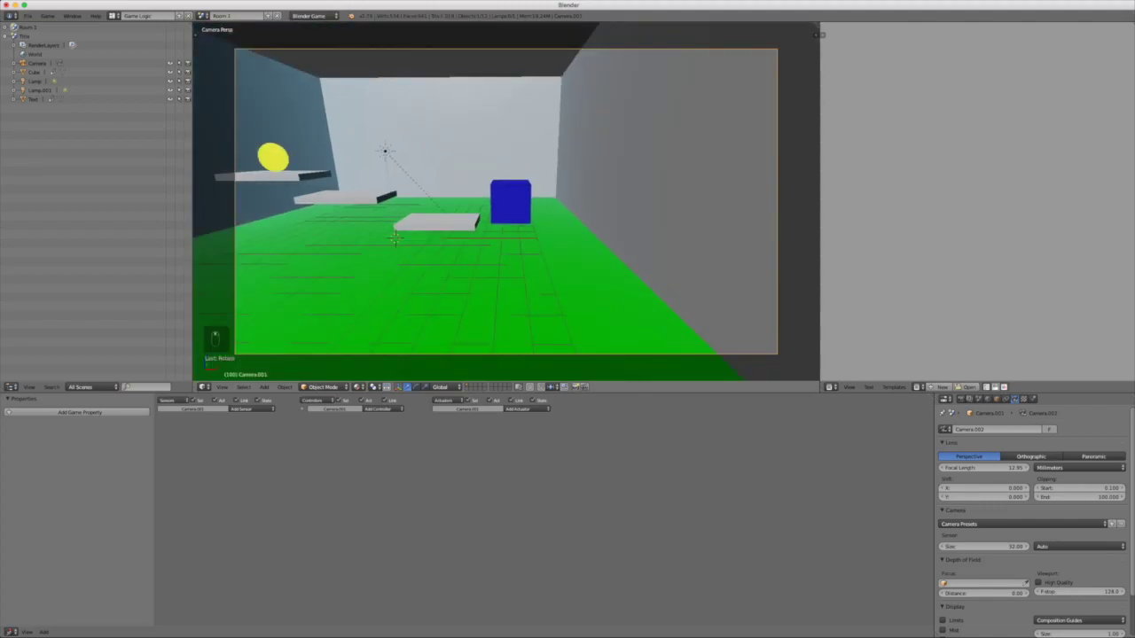
# Step: Undo the focal length change and the preceding following-camera edits in Room 1, back to the stage with the fixed camera
pyautogui.press('super+z')
pyautogui.press('super+z')
pyautogui.press('super+z')
pyautogui.press('super+z')
pyautogui.press('super+z')
pyautogui.press('super+z')
pyautogui.press('super+z')
pyautogui.press('super+z')
pyautogui.press('super+z')
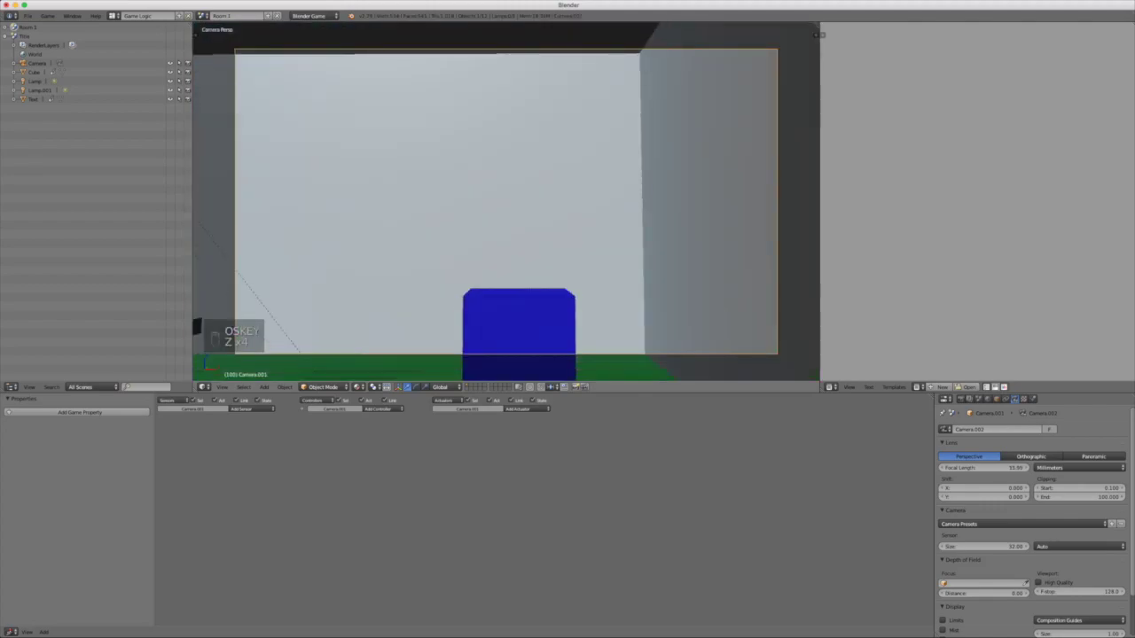
pyautogui.press('super+z')
pyautogui.press('super+z')
pyautogui.press('super+z')
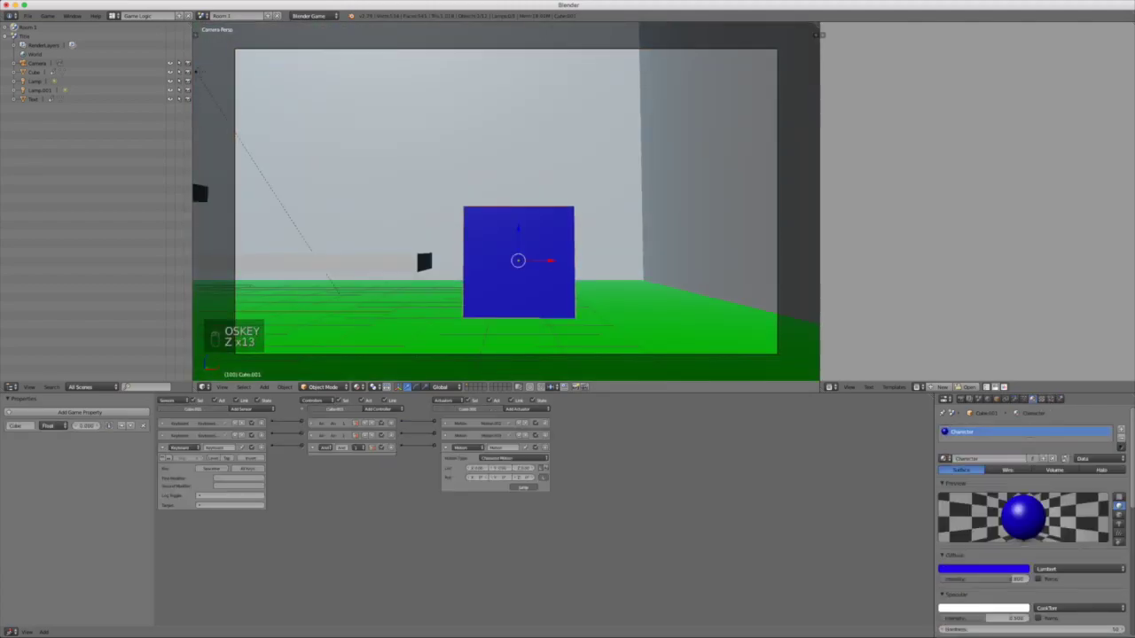
pyautogui.press('super+z')
pyautogui.press('super+z')
pyautogui.press('super+z')
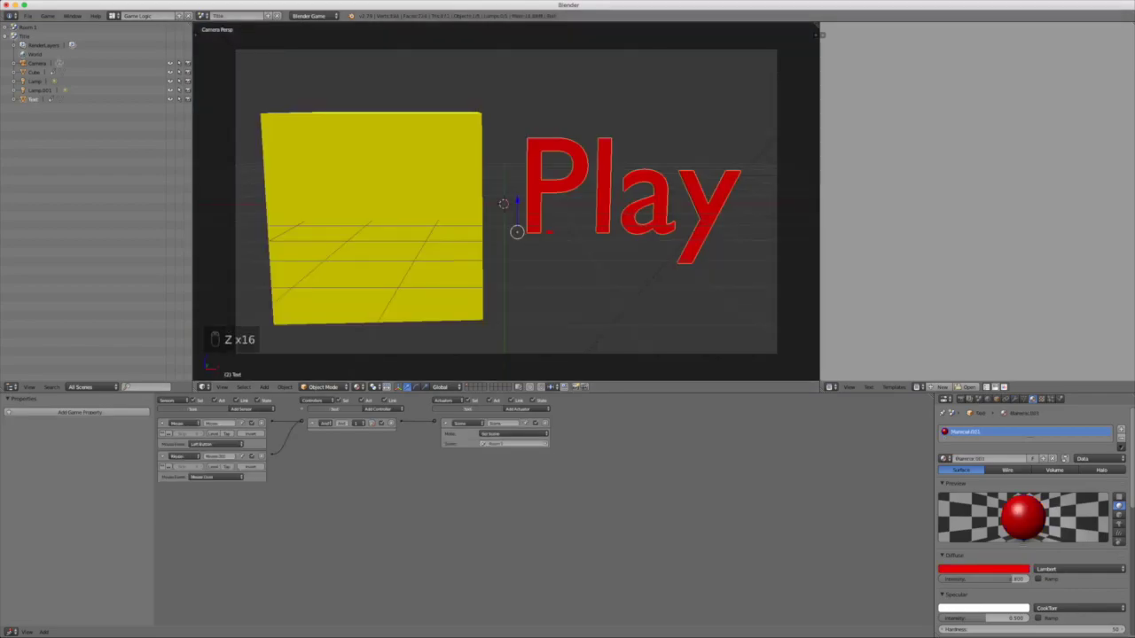
# Step: Open the Room 1 scene and run the game from its fixed camera view to check it
pyautogui.click(203, 16)
pyautogui.click(231, 30)
pyautogui.press('KP_0')
pyautogui.press('KP_0')
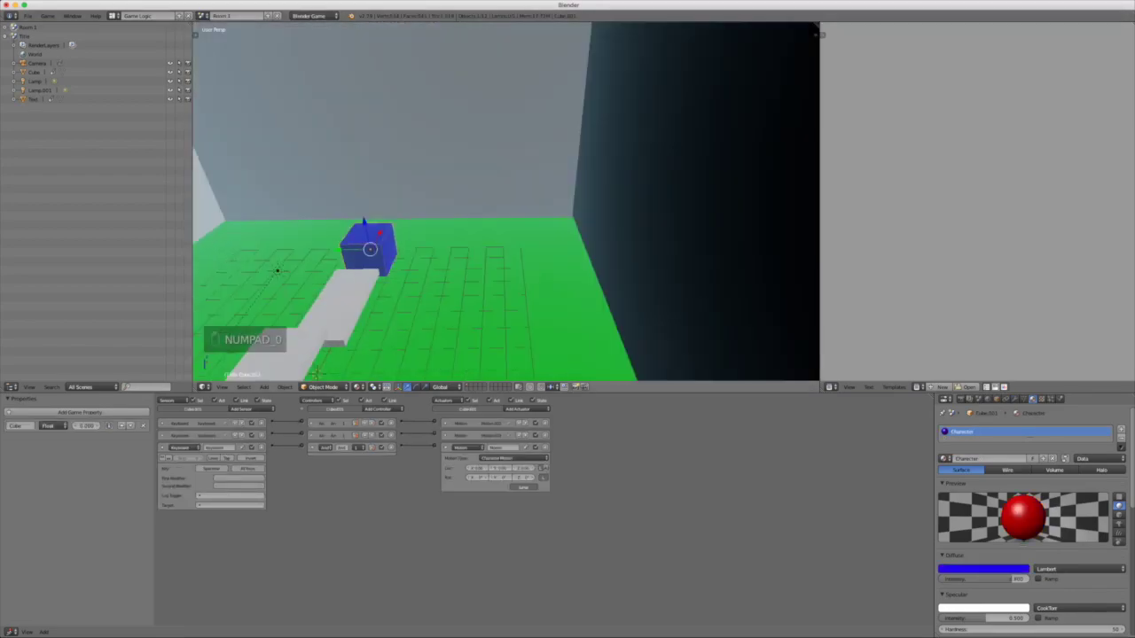
pyautogui.moveTo(550, 213); pyautogui.dragTo(540, 99, button='middle')
pyautogui.press('KP_0')
pyautogui.press('p')
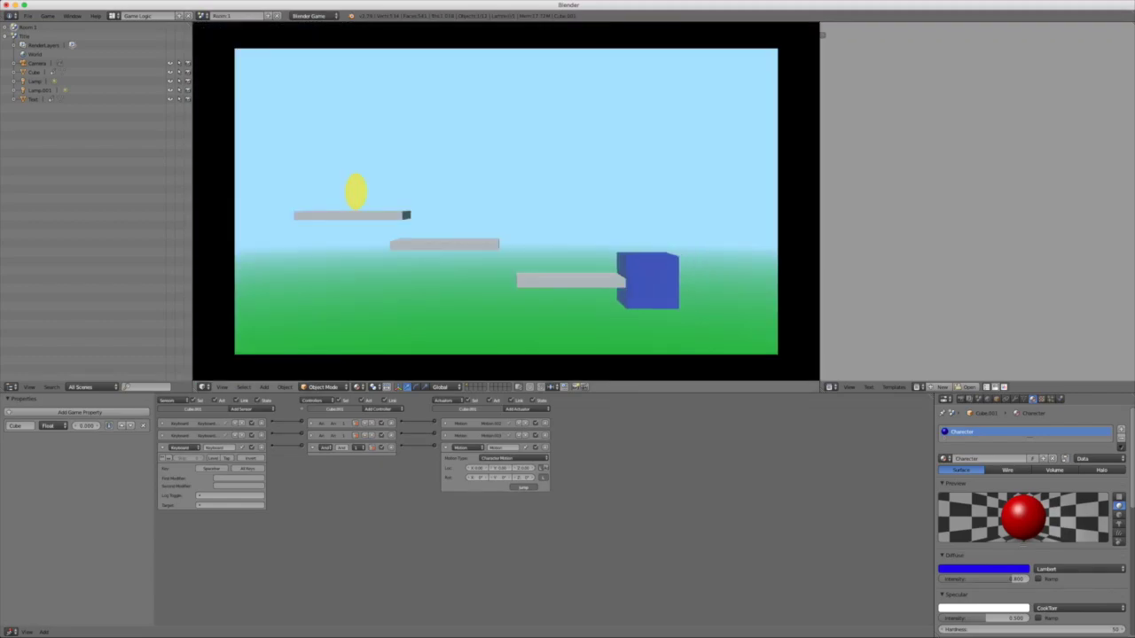
pyautogui.press('Escape')
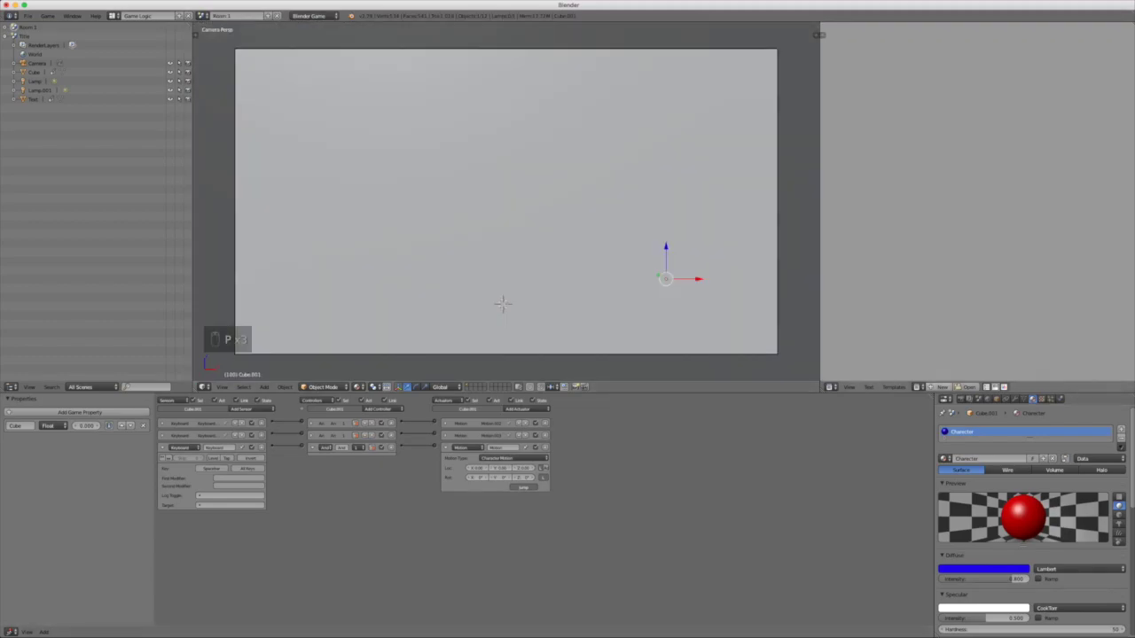
# Step: Set the mist depth of the Room 1 world to 67.10 and run the game to check the mist
pyautogui.click(988, 399)
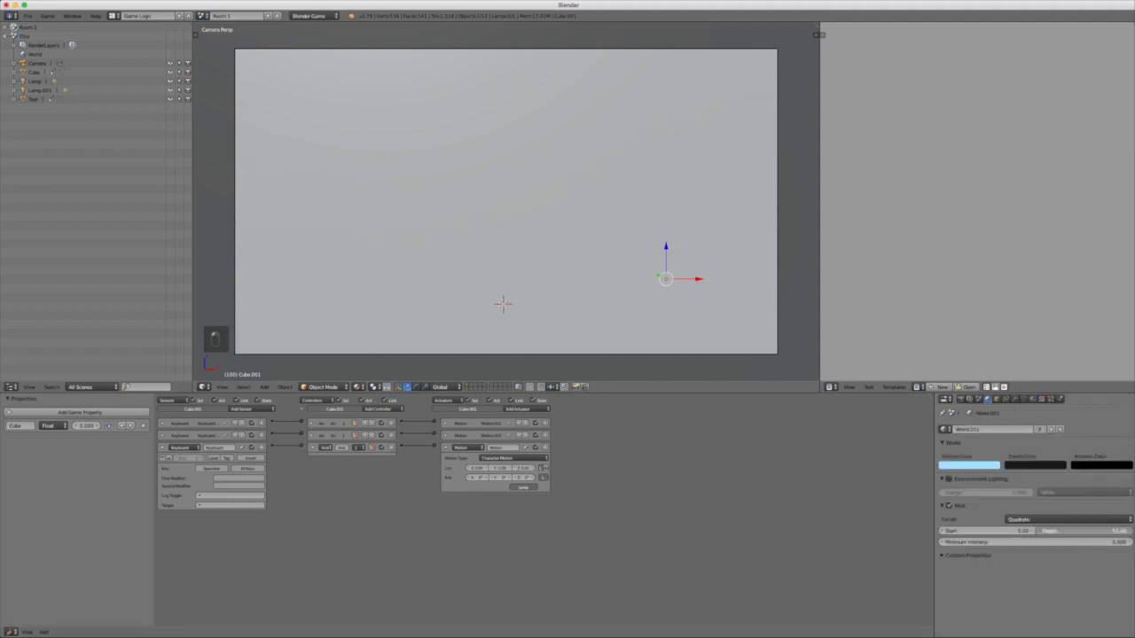
pyautogui.press('p')
pyautogui.press('p')
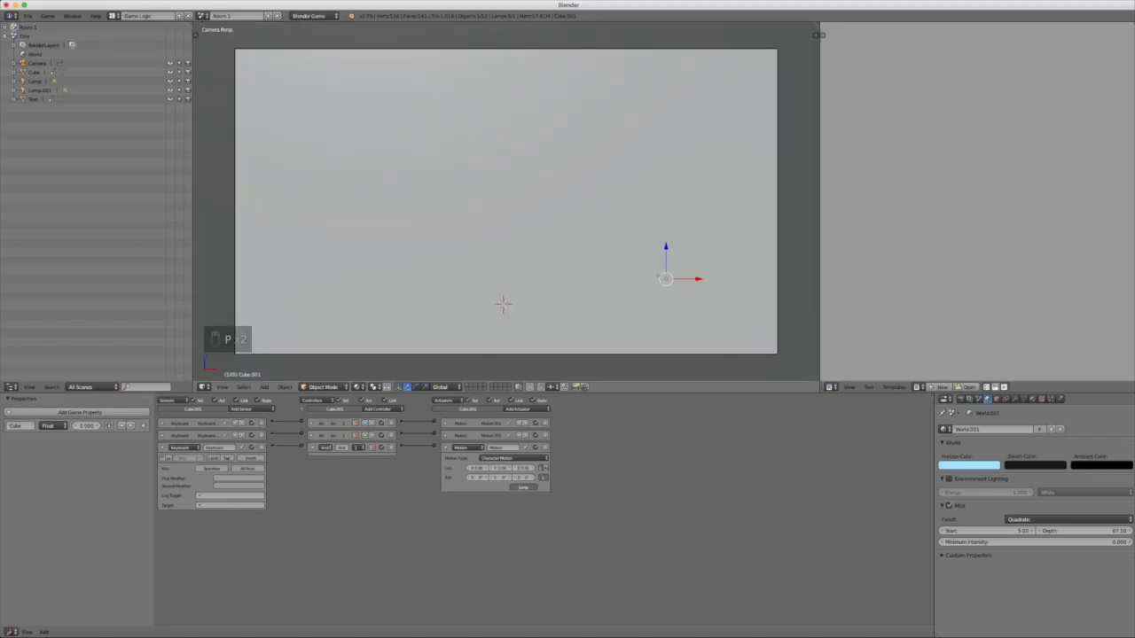
# Step: Add a new empty scene and name it ROOM 2
pyautogui.scroll(1, 506, 204)
pyautogui.scroll(-3, 505, 204)
pyautogui.moveTo(506, 204); pyautogui.dragTo(777, 240, button='middle')
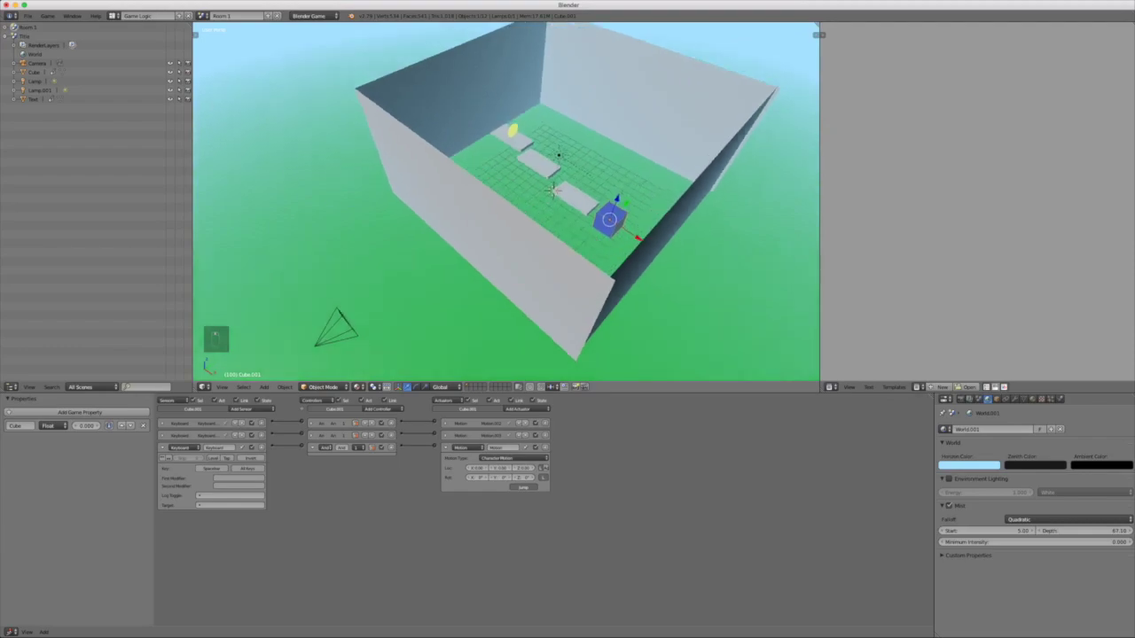
pyautogui.scroll(5, 594, 266)
pyautogui.scroll(2, 594, 266)
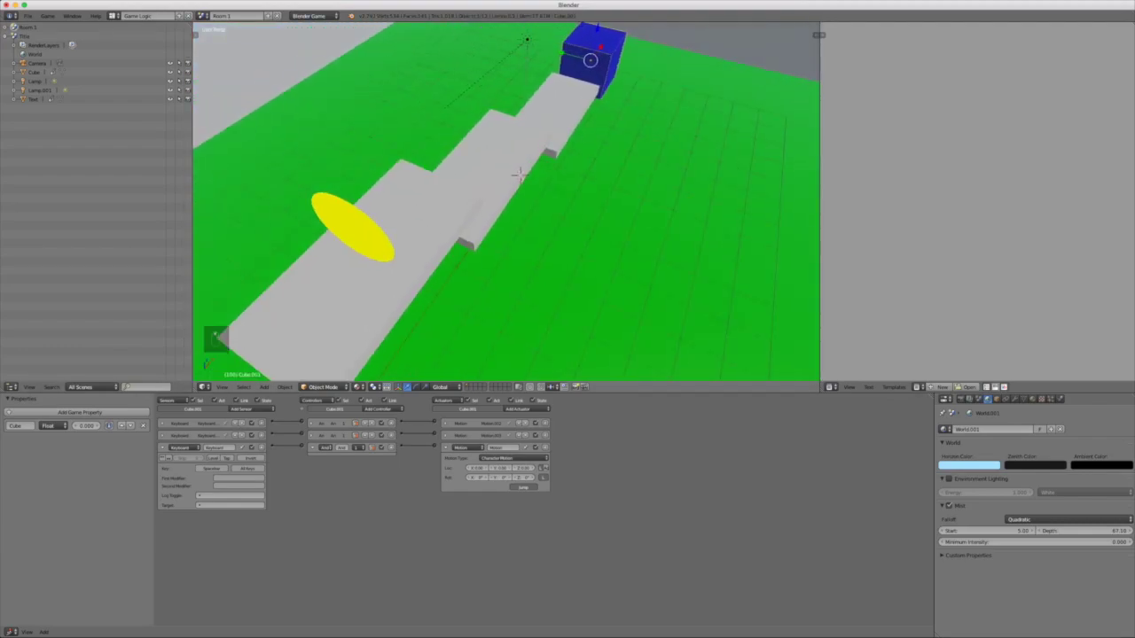
pyautogui.click(271, 15)
pyautogui.click(241, 30)
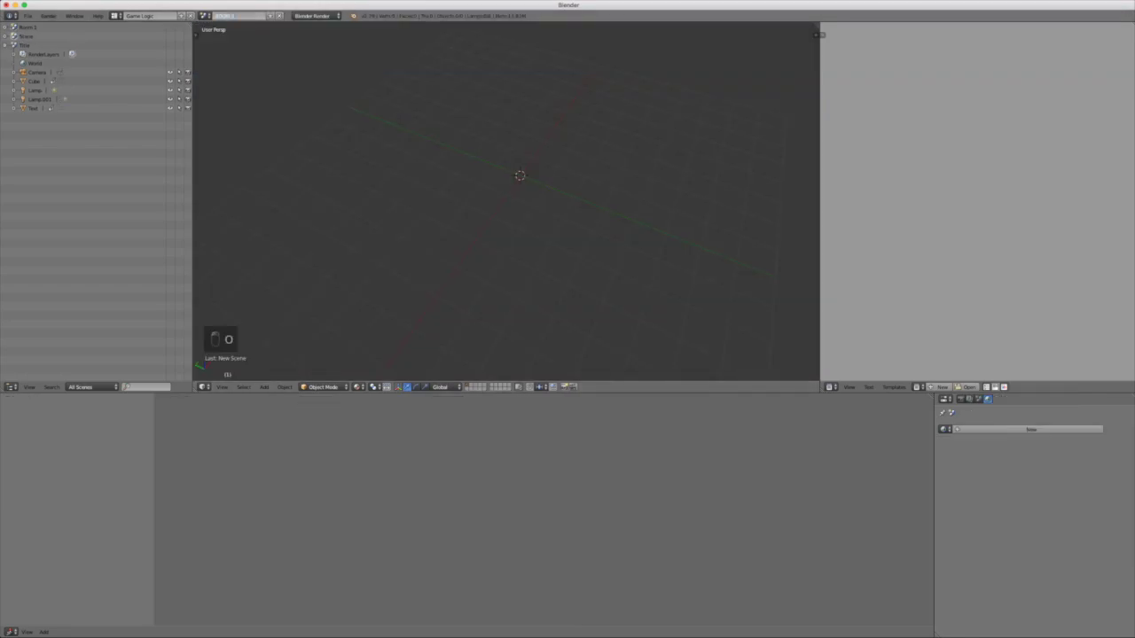
pyautogui.press('Return')
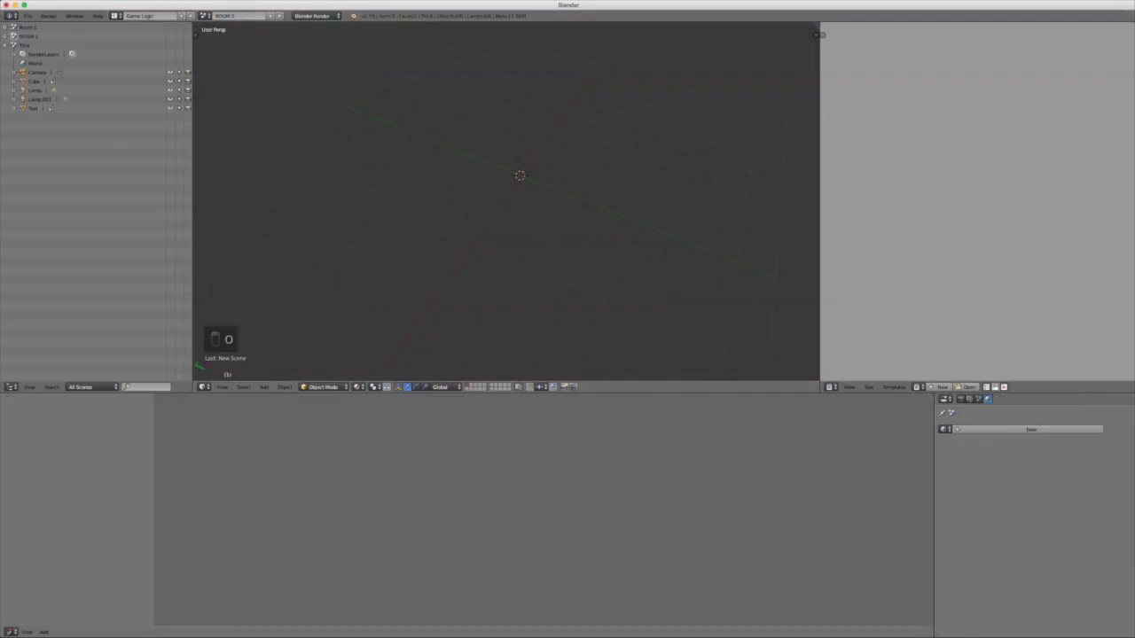
# Step: Return to the Room 1 scene and select all of its objects
pyautogui.click(203, 15)
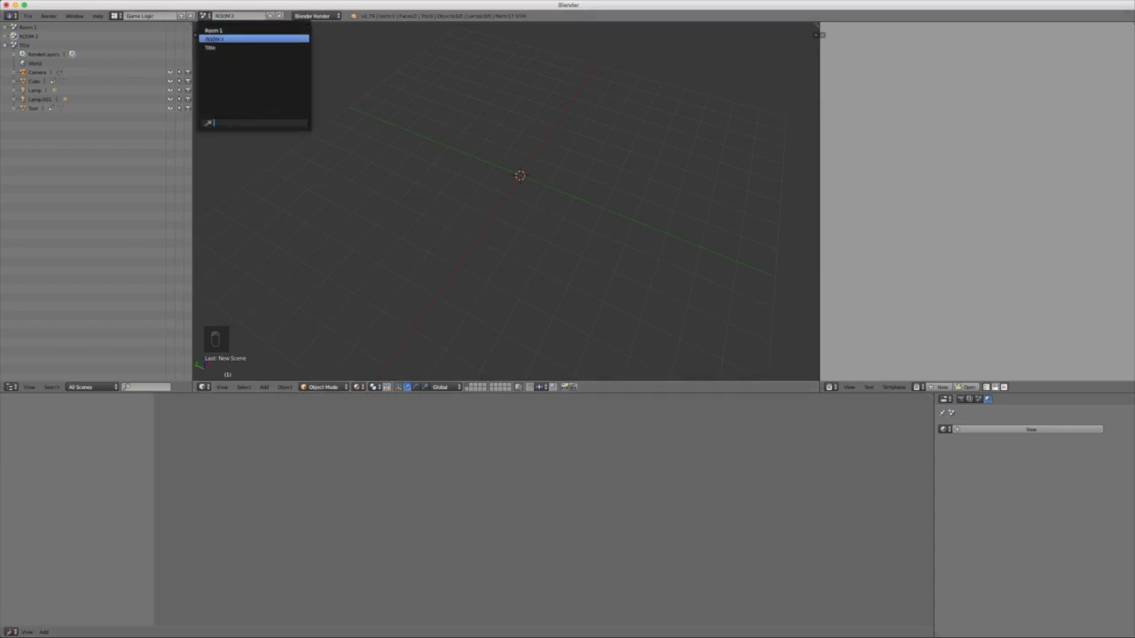
pyautogui.click(217, 30)
pyautogui.scroll(-7, 507, 202)
pyautogui.scroll(-5, 506, 202)
pyautogui.moveTo(506, 202); pyautogui.dragTo(421, 151, button='middle')
pyautogui.scroll(6, 452, 168)
pyautogui.press('a')
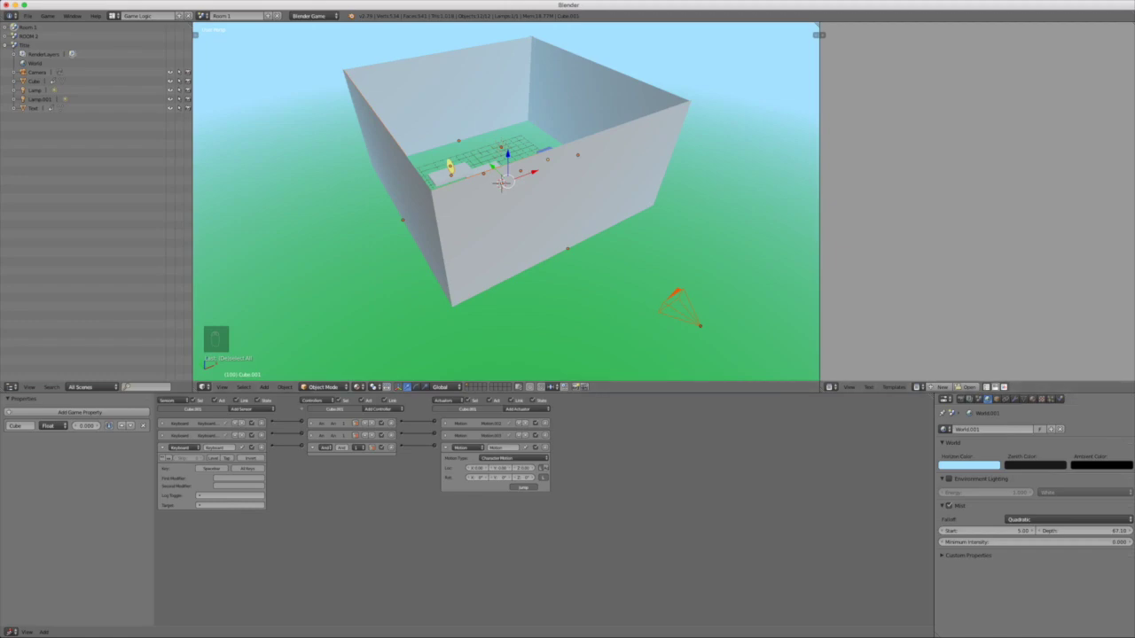
# Step: Try to copy the selected Room 1 objects and paste them into the ROOM 2 scene
pyautogui.press('super+c')
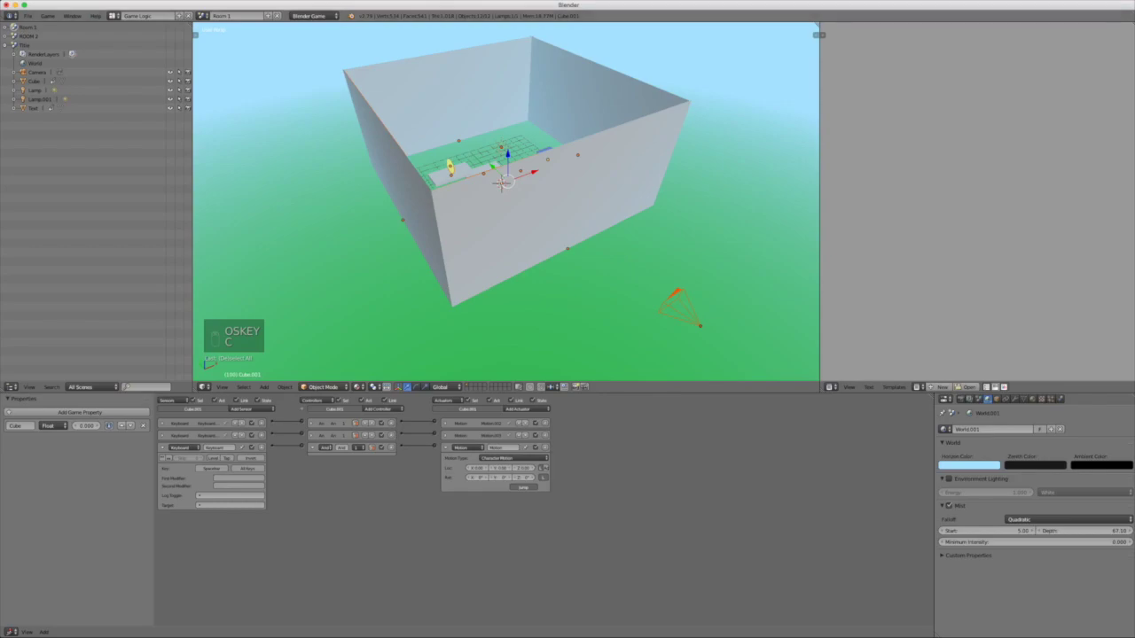
pyautogui.click(203, 15)
pyautogui.click(213, 39)
pyautogui.press('super+v')
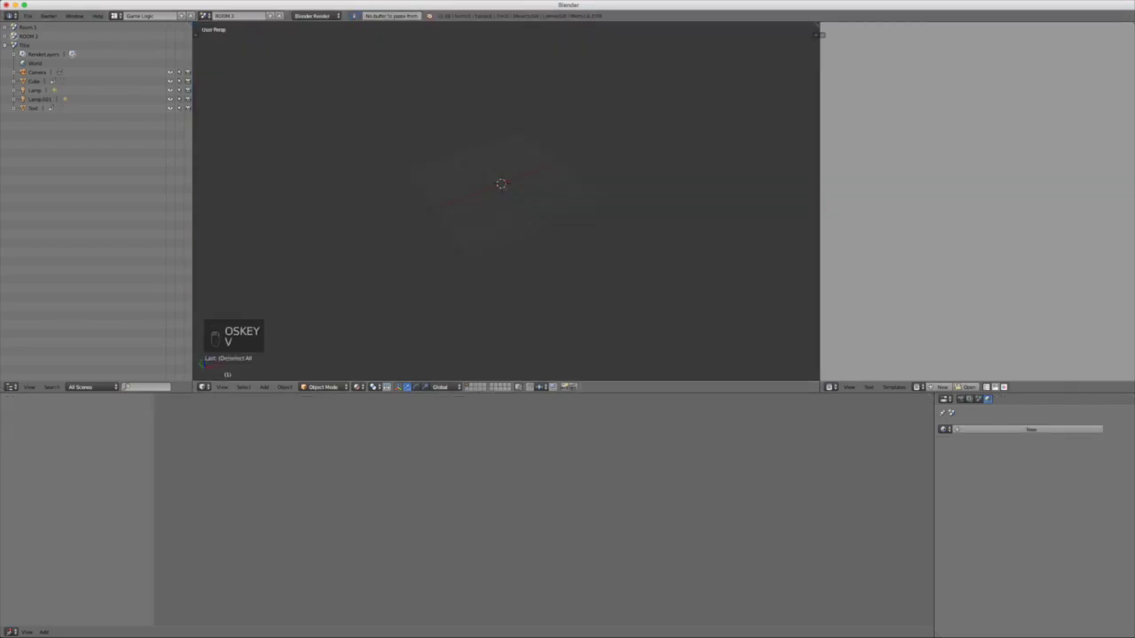
# Step: Copy the selected Room 1 objects again, paste them into the ROOM 2 scene, and deselect everything
pyautogui.click(205, 15)
pyautogui.click(213, 31)
pyautogui.press('super+c')
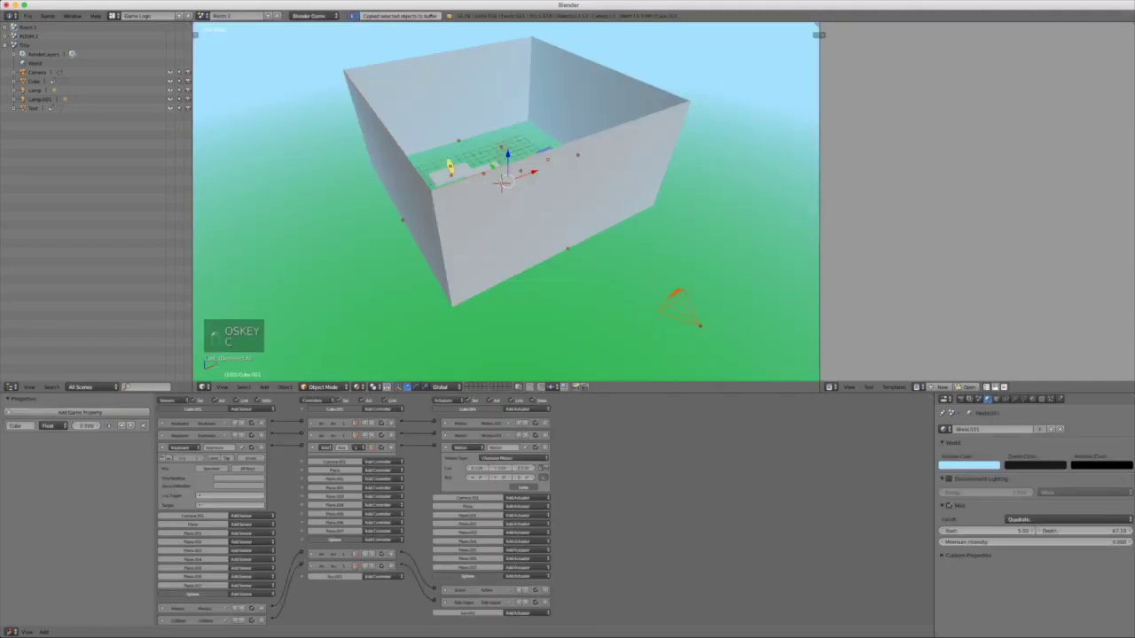
pyautogui.click(205, 16)
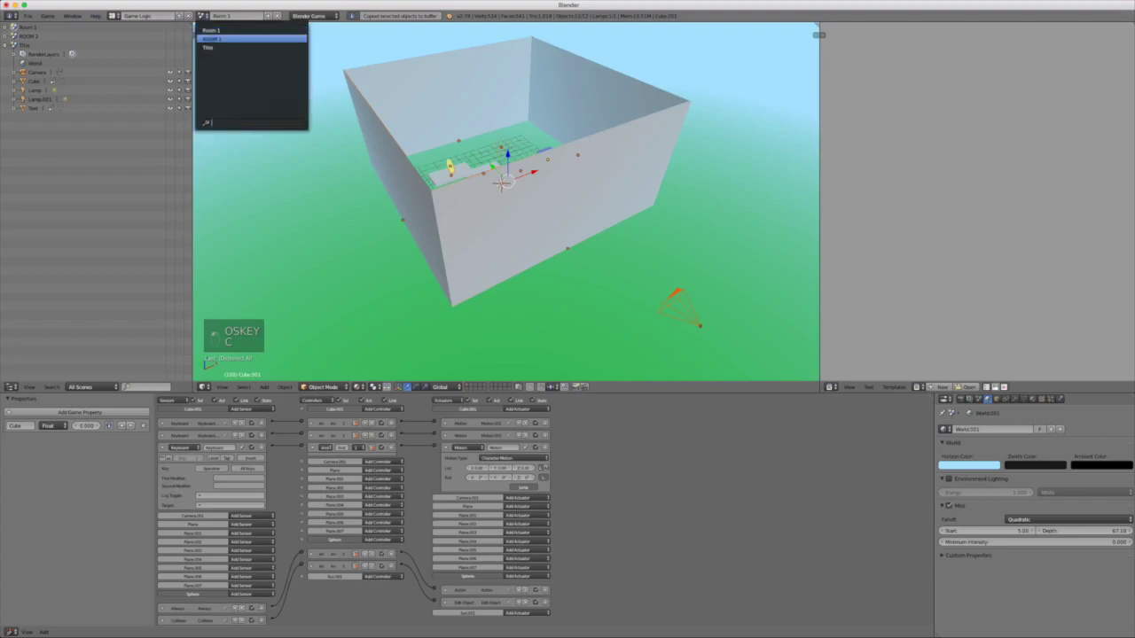
pyautogui.click(231, 39)
pyautogui.press('super+v')
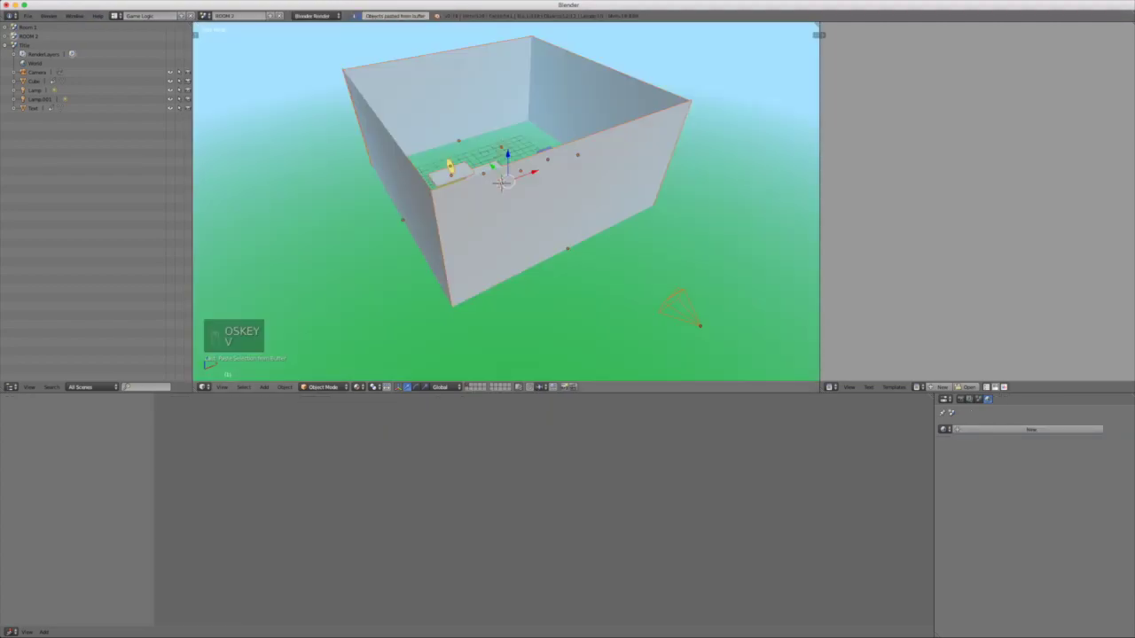
pyautogui.press('a')
# Step: Delete the coin's platform and the middle platform in ROOM 2, keeping only the platform beside the blue cube
pyautogui.moveTo(603, 187); pyautogui.dragTo(501, 211, button='middle')
pyautogui.scroll(4, 506, 201)
pyautogui.scroll(4, 434, 258)
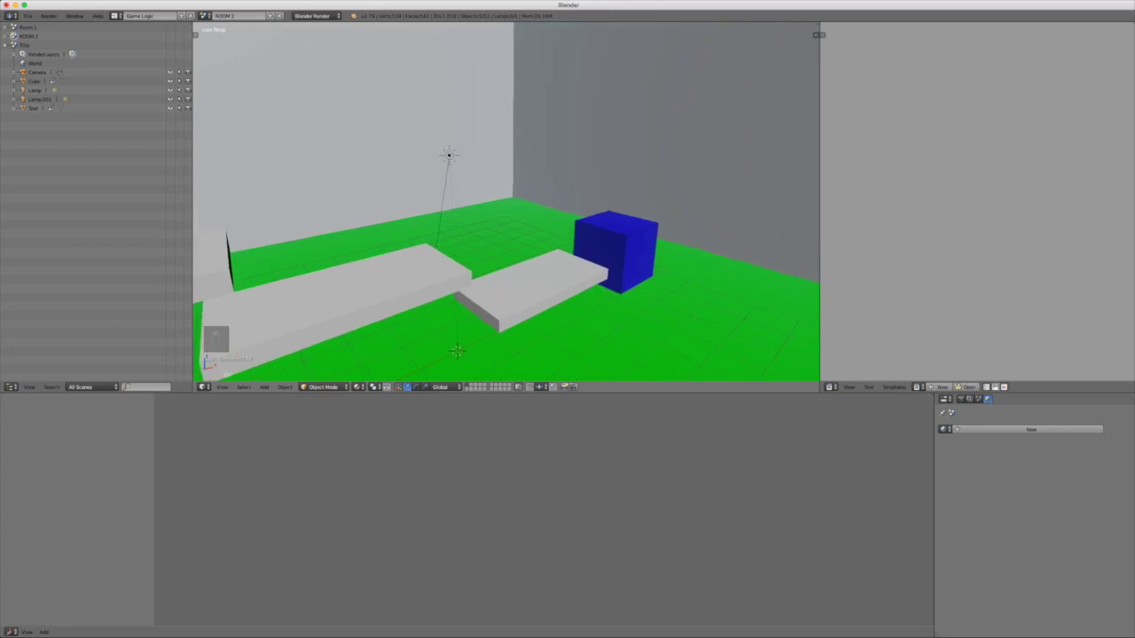
pyautogui.moveTo(501, 211); pyautogui.dragTo(554, 202, button='middle')
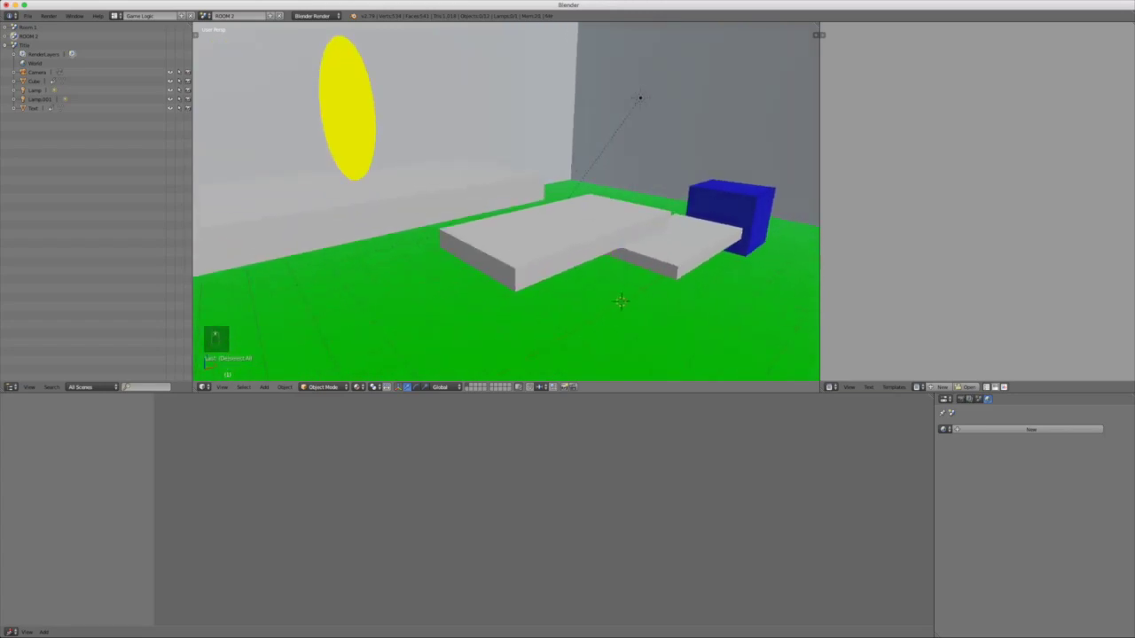
pyautogui.rightClick(470, 202)
pyautogui.press('x')
pyautogui.click(470, 202)
pyautogui.rightClick(505, 228)
pyautogui.press('x')
pyautogui.click(505, 228)
# Step: Move the remaining platform away from the blue cube and place a duplicate of it further along the X axis toward the coin
pyautogui.rightClick(661, 242)
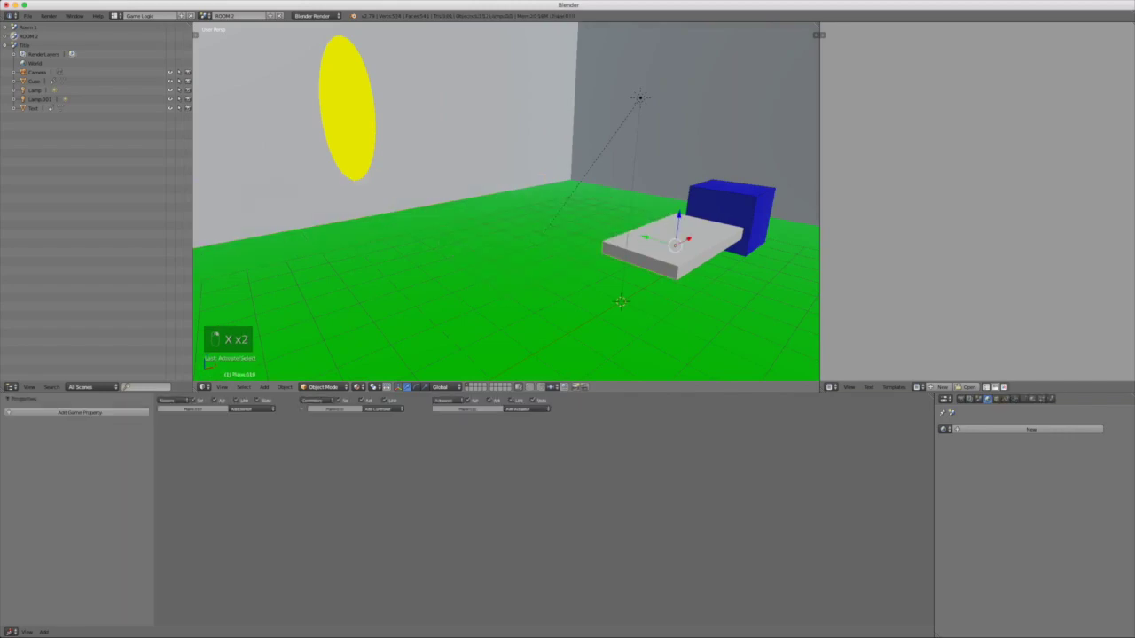
pyautogui.moveTo(689, 239); pyautogui.dragTo(656, 253)
pyautogui.moveTo(654, 253); pyautogui.dragTo(572, 250, button='middle')
pyautogui.moveTo(599, 355); pyautogui.dragTo(562, 284, button='middle')
pyautogui.hotkey('shift', 'd')
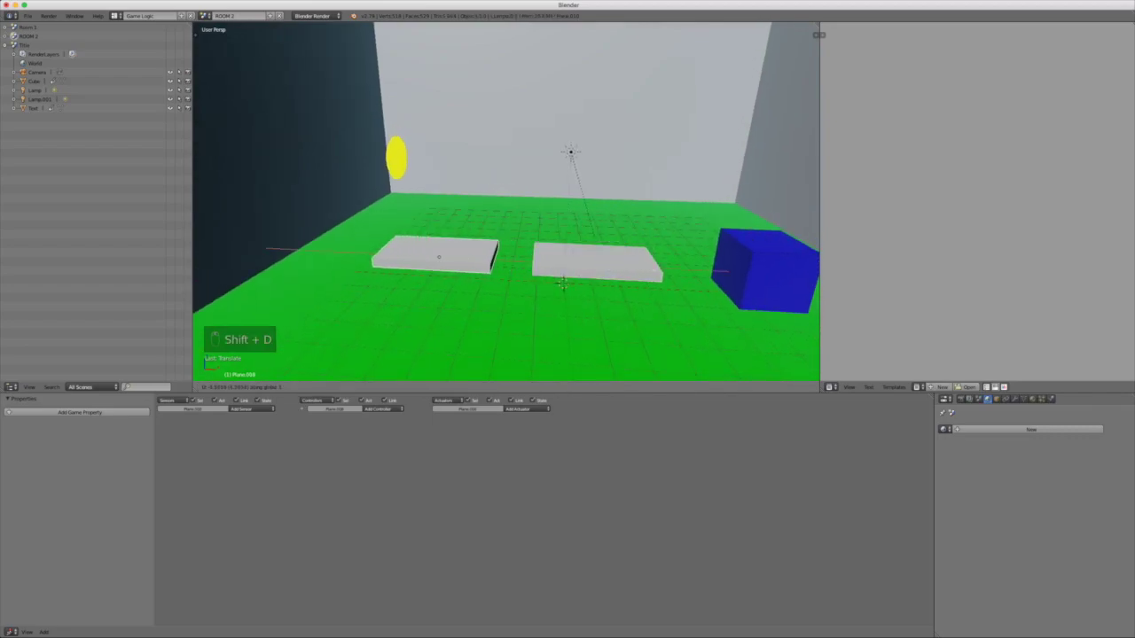
pyautogui.click(439, 257)
# Step: Raise the duplicated platform to the coin's height and tilt it around the global Y axis so it slopes down toward the first platform
pyautogui.click(430, 224)
pyautogui.moveTo(436, 227); pyautogui.dragTo(433, 170)
pyautogui.press('r')
pyautogui.press('x')
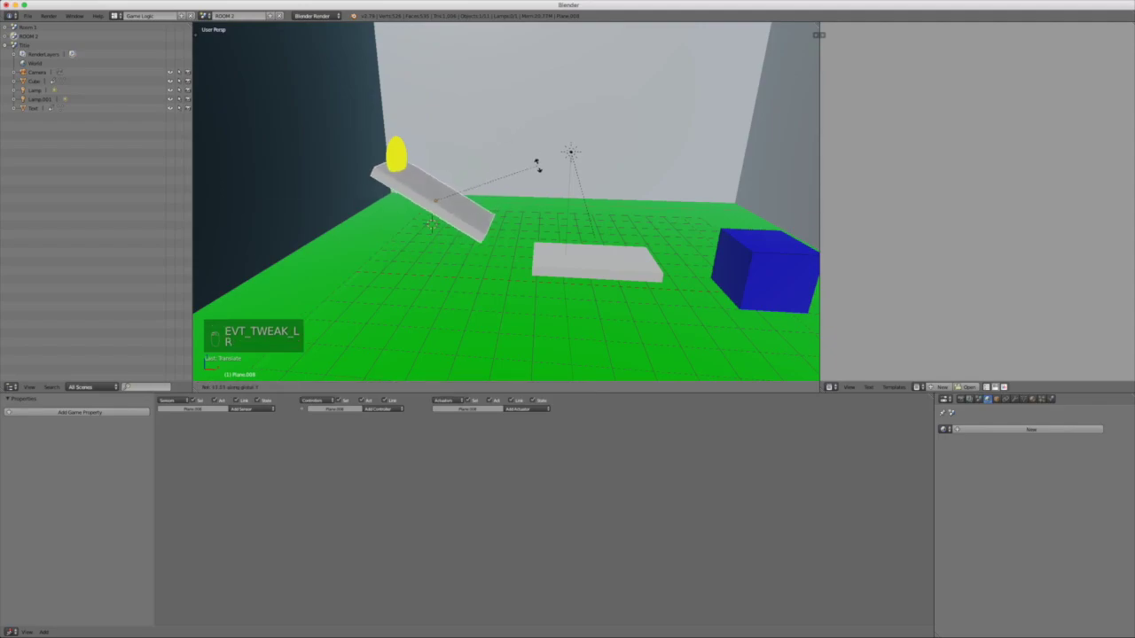
pyautogui.click(538, 164)
# Step: Lower the yellow coin vertically until it sits beneath the raised end of the tilted platform
pyautogui.rightClick(396, 156)
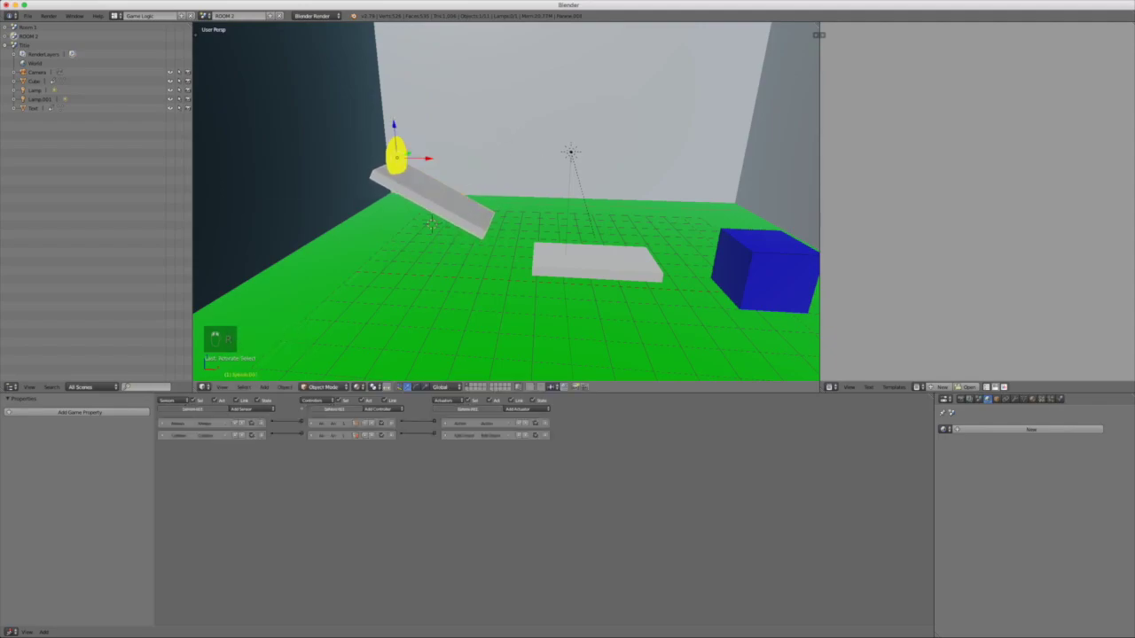
pyautogui.moveTo(393, 126); pyautogui.dragTo(401, 215)
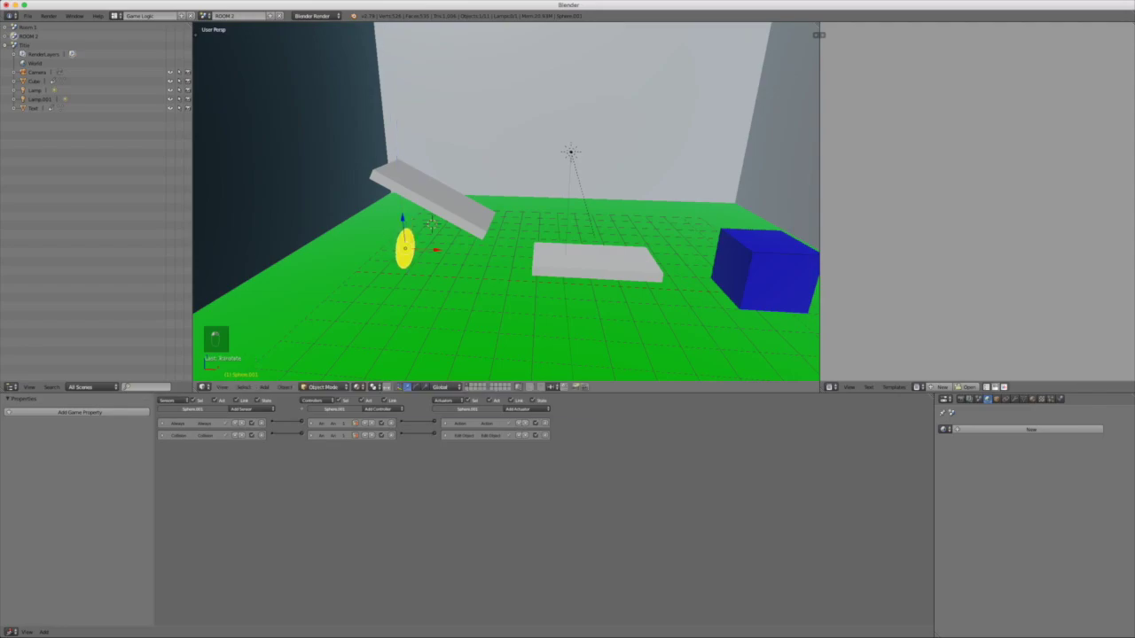
pyautogui.keyDown('shift'); pyautogui.moveTo(401, 216); pyautogui.dragTo(378, 258, button='middle'); pyautogui.keyUp('shift')
pyautogui.rightClick(413, 241)
pyautogui.hotkey('shift', 'd')
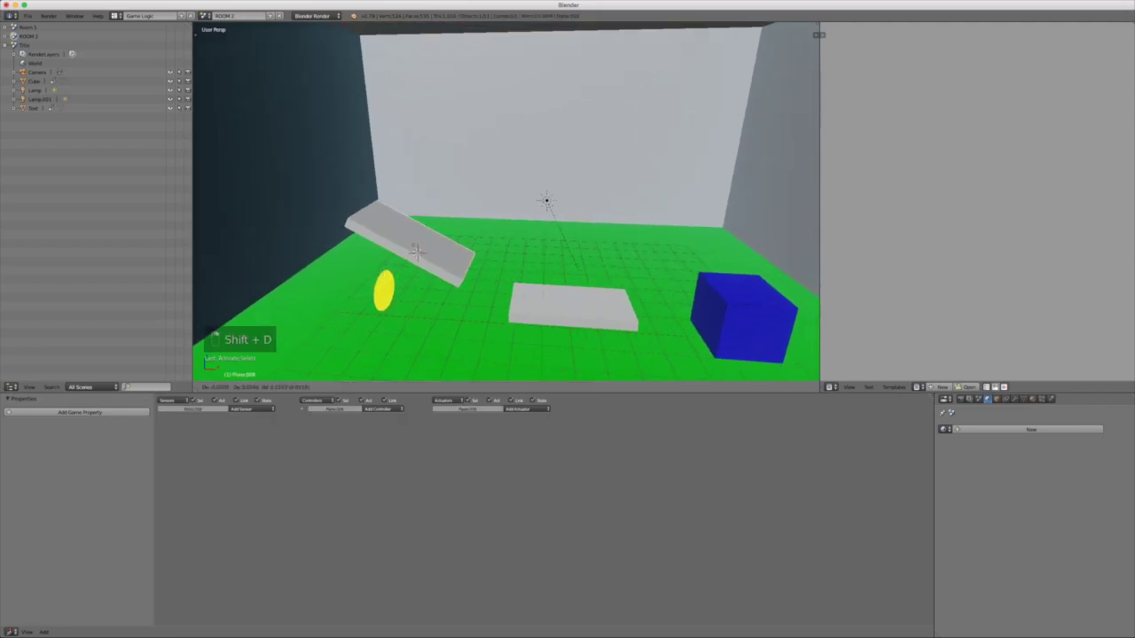
pyautogui.press('Escape')
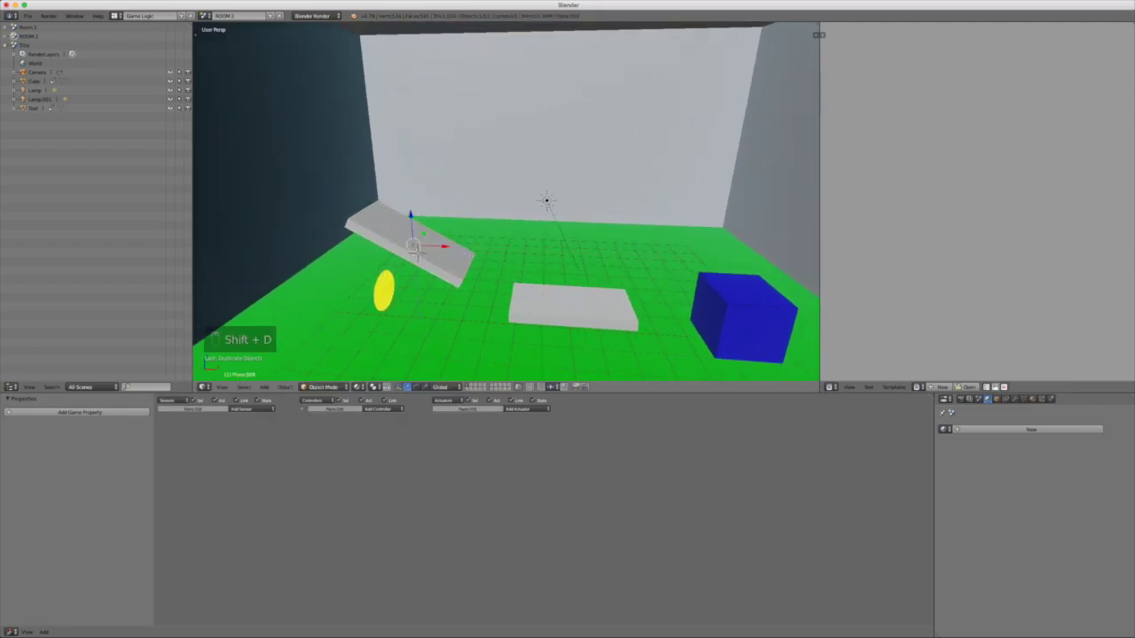
pyautogui.press('super+z')
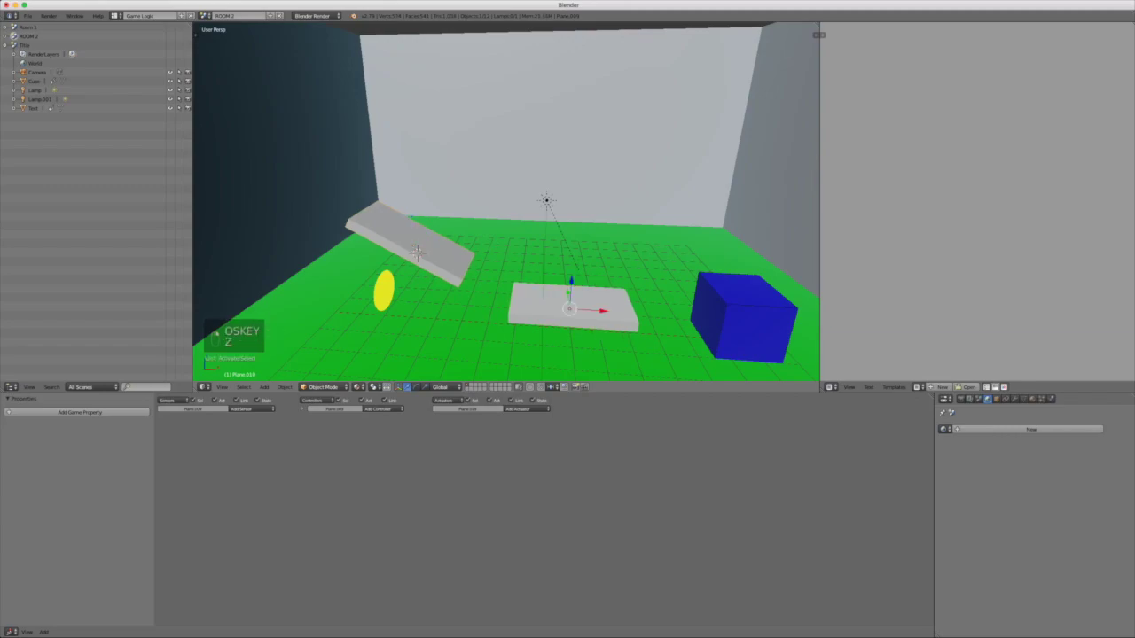
# Step: Duplicate the flat platform and raise the copy straight up along the global Z axis, above the tilted platform's height
pyautogui.hotkey('shift', 'd')
pyautogui.press('z')
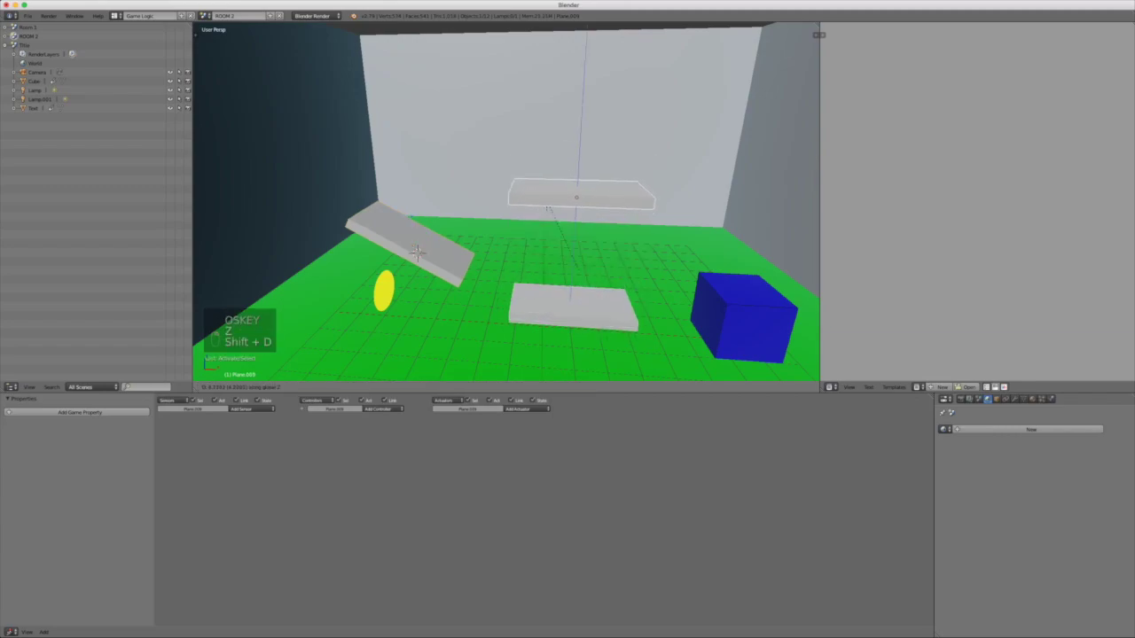
pyautogui.click(546, 191)
# Step: Look through the scene camera and switch the render engine to Blender Game
pyautogui.press('KP_0')
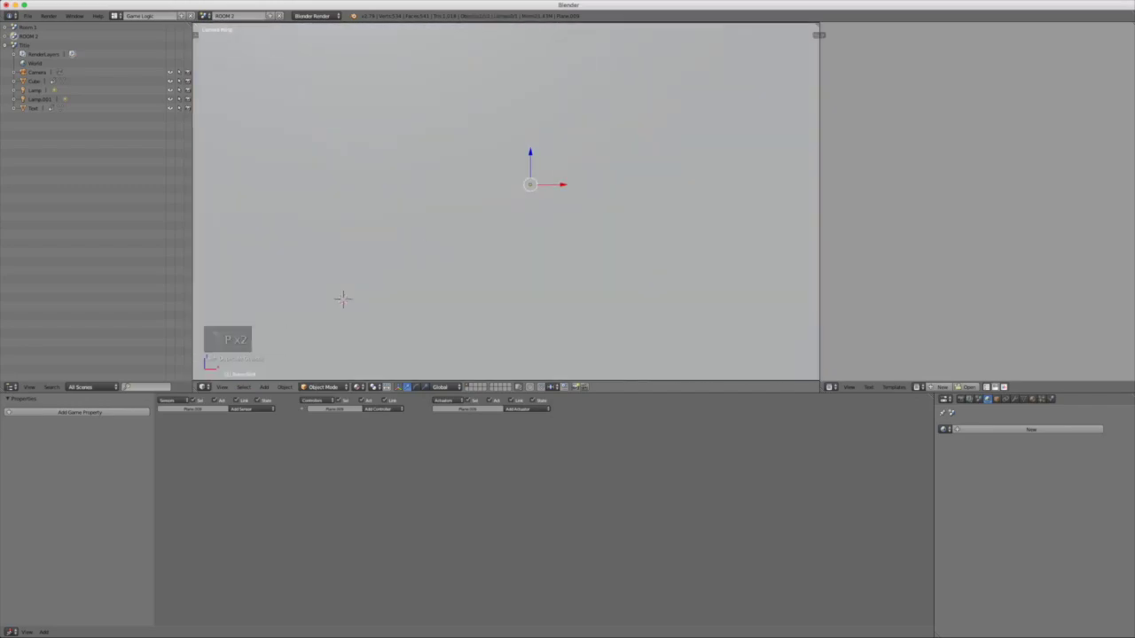
pyautogui.click(317, 16)
pyautogui.click(321, 37)
# Step: Playtest ROOM 2, jumping the blue cube onto the tilted platform and from there onto the upper flat platform
pyautogui.press('p')
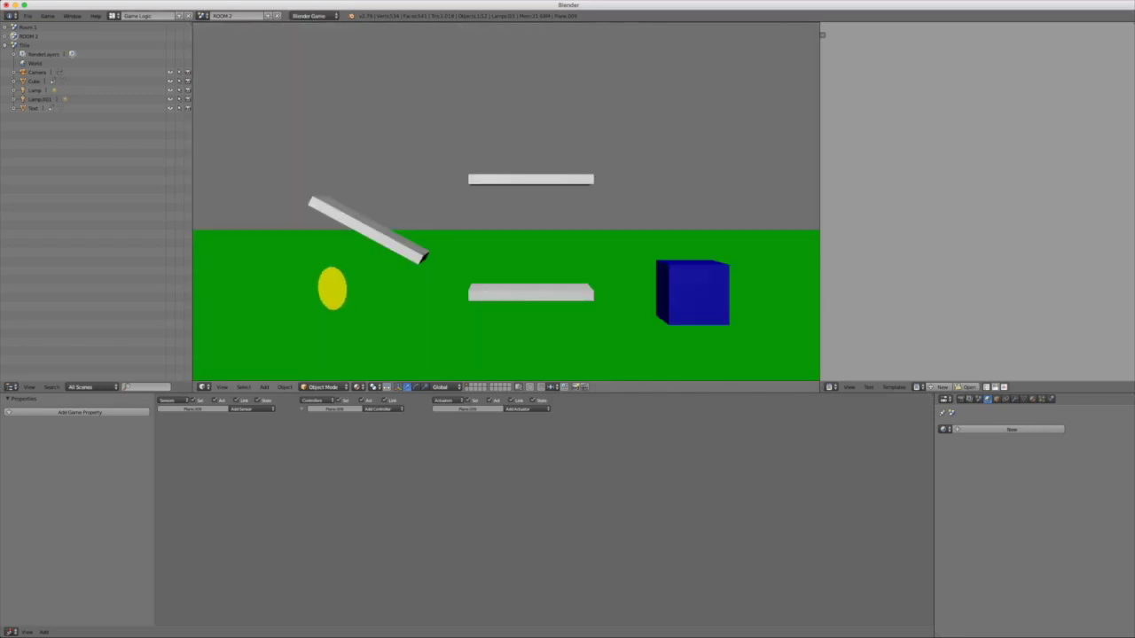
pyautogui.press('Left')
pyautogui.press('space')
pyautogui.press('space')
pyautogui.press('Right')
pyautogui.press('space')
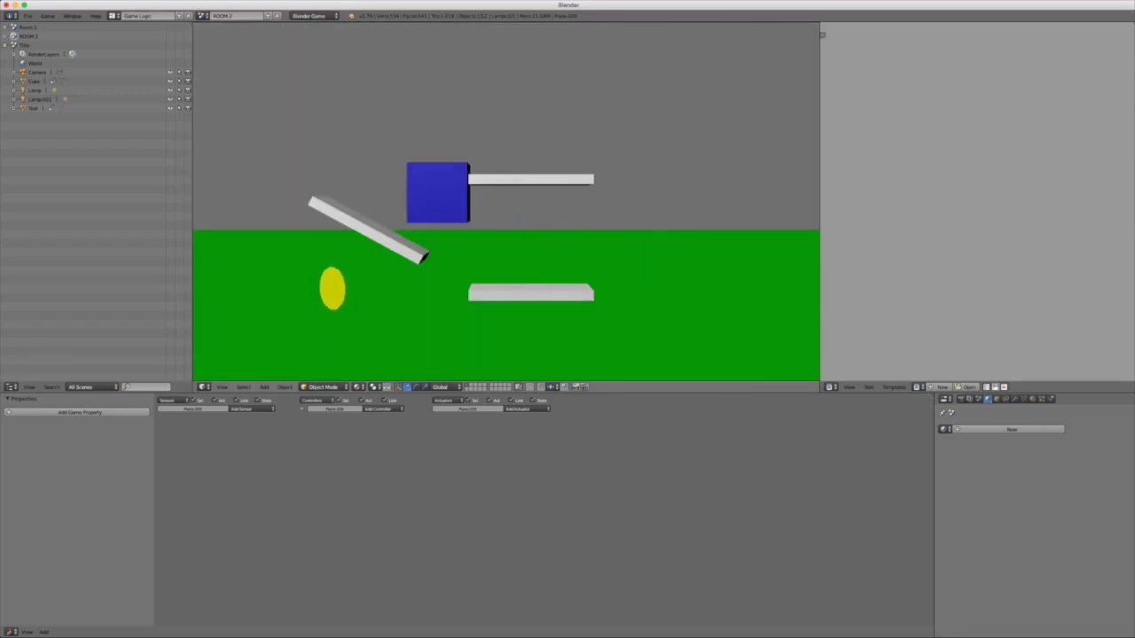
pyautogui.press('Right')
pyautogui.press('space')
pyautogui.press('Left')
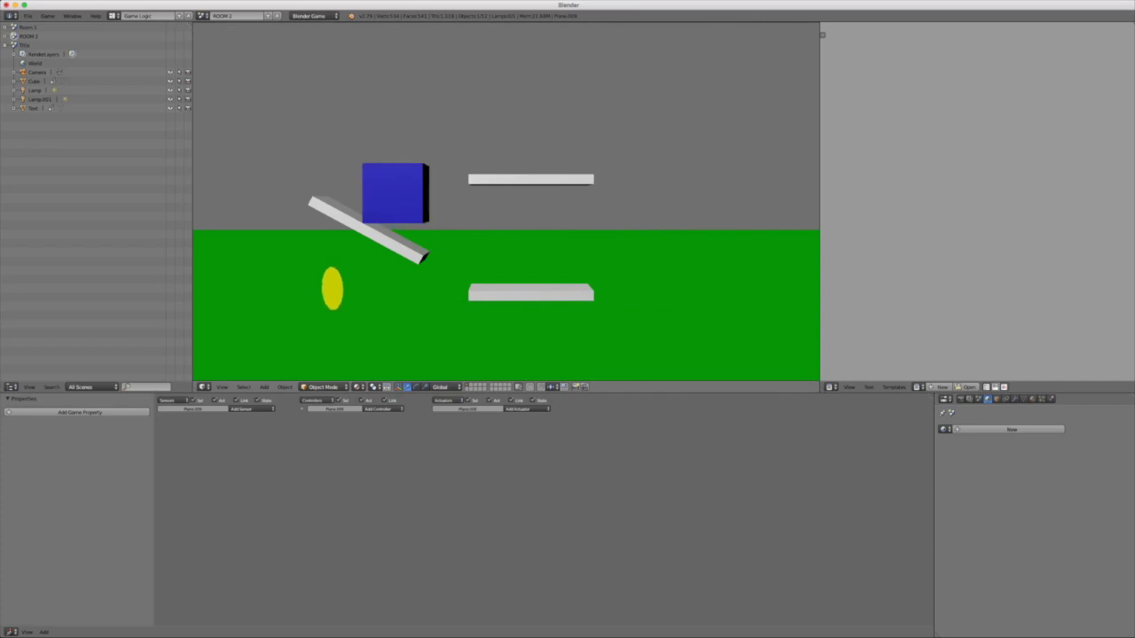
pyautogui.press('Right')
pyautogui.press('space')
pyautogui.press('Left')
pyautogui.press('Right')
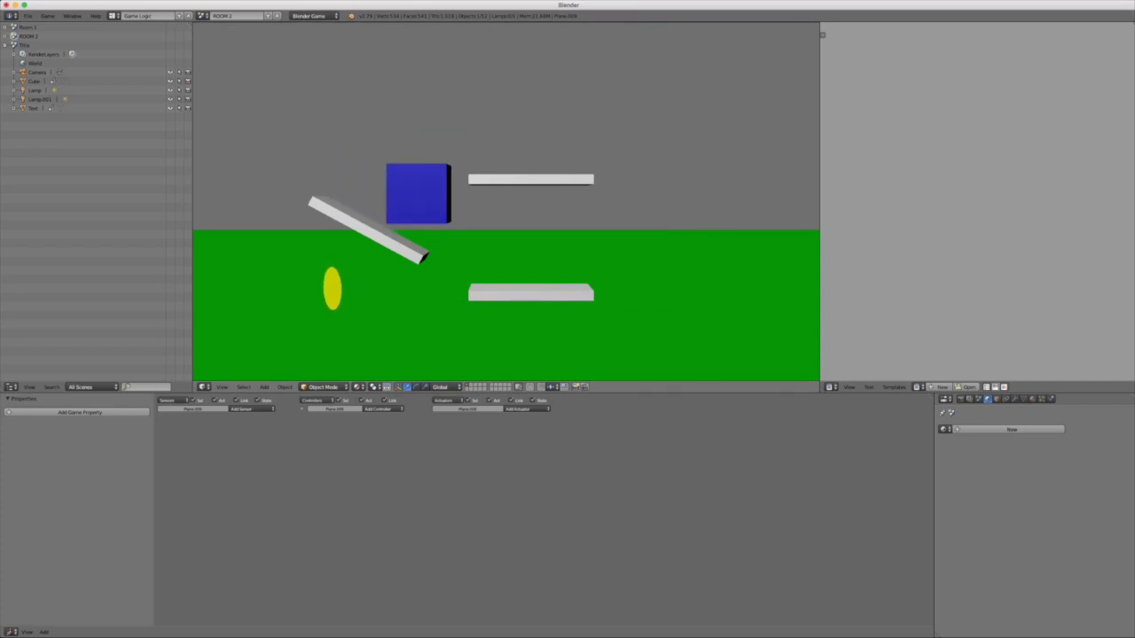
pyautogui.press('space')
pyautogui.press('Left')
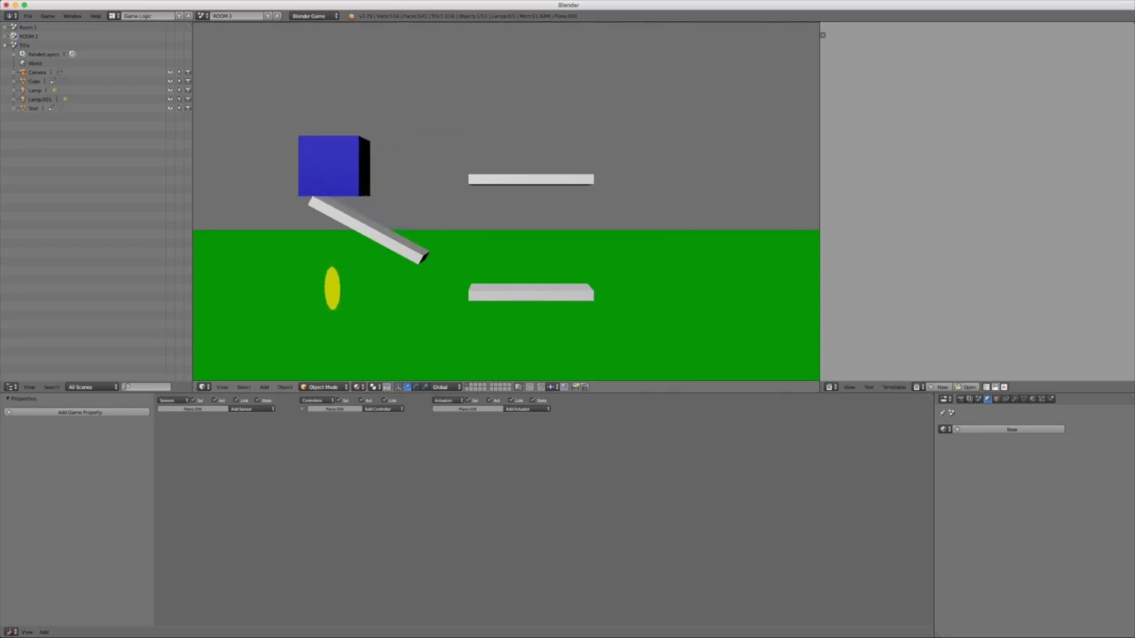
pyautogui.press('space')
pyautogui.press('Right')
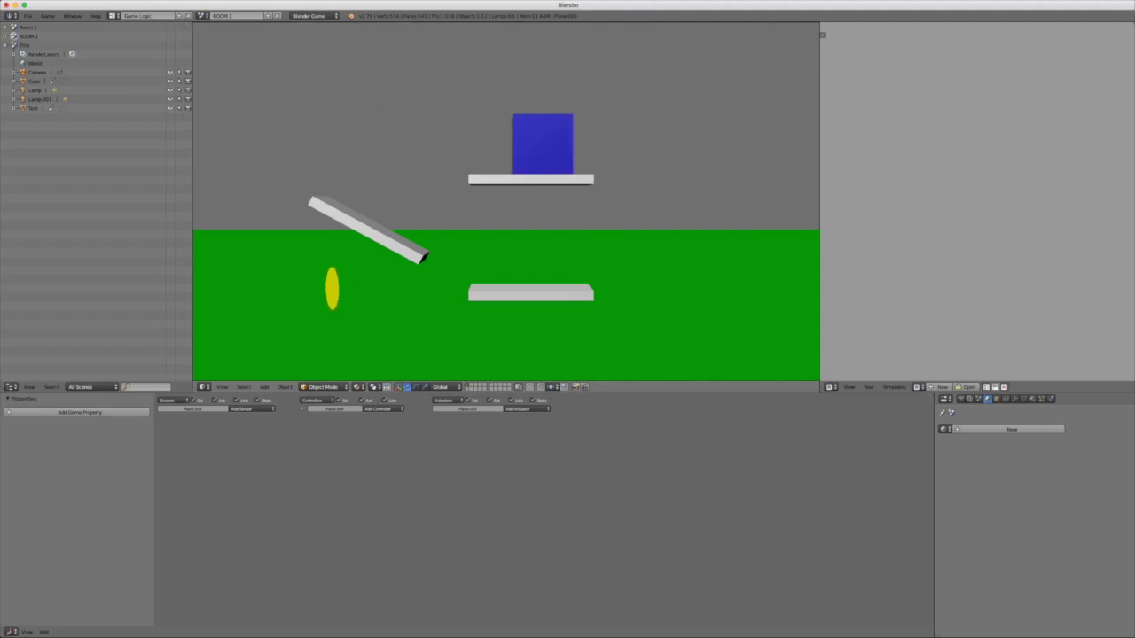
pyautogui.press('Escape')
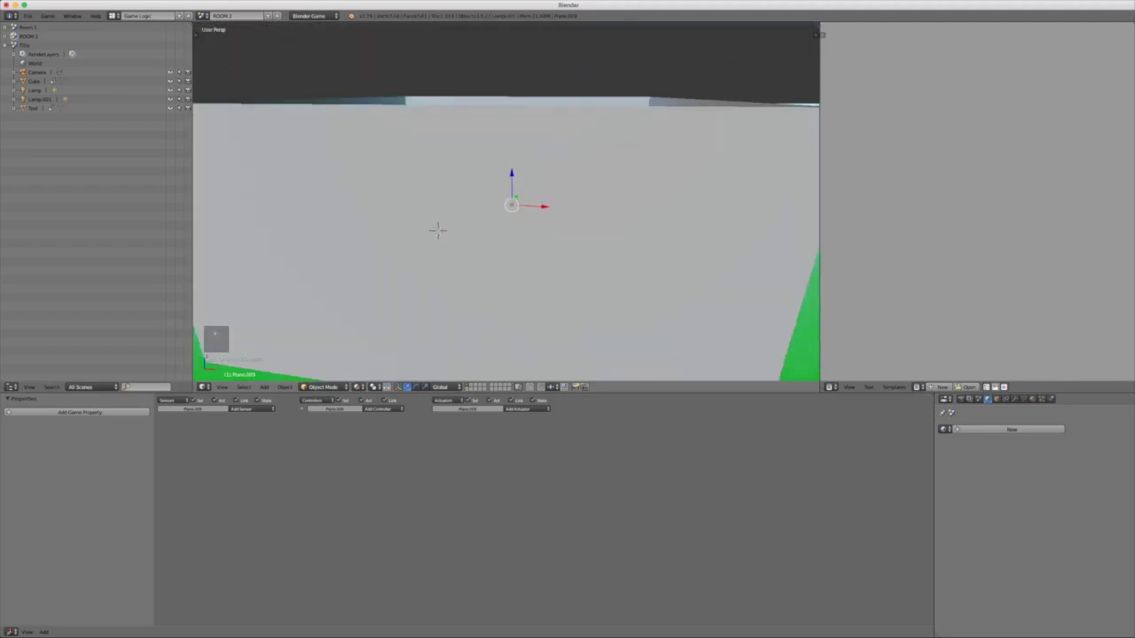
# Step: Raise the upper flat platform slightly and playtest the cube's jumps from the tilted platform toward it
pyautogui.press('p')
pyautogui.press('Left')
pyautogui.press('space')
pyautogui.press('space')
pyautogui.press('Left')
pyautogui.press('Right')
pyautogui.press('space')
pyautogui.press('Left')
pyautogui.press('Right')
pyautogui.press('space')
pyautogui.press('Left')
pyautogui.press('Right')
pyautogui.press('space')
pyautogui.press('Left')
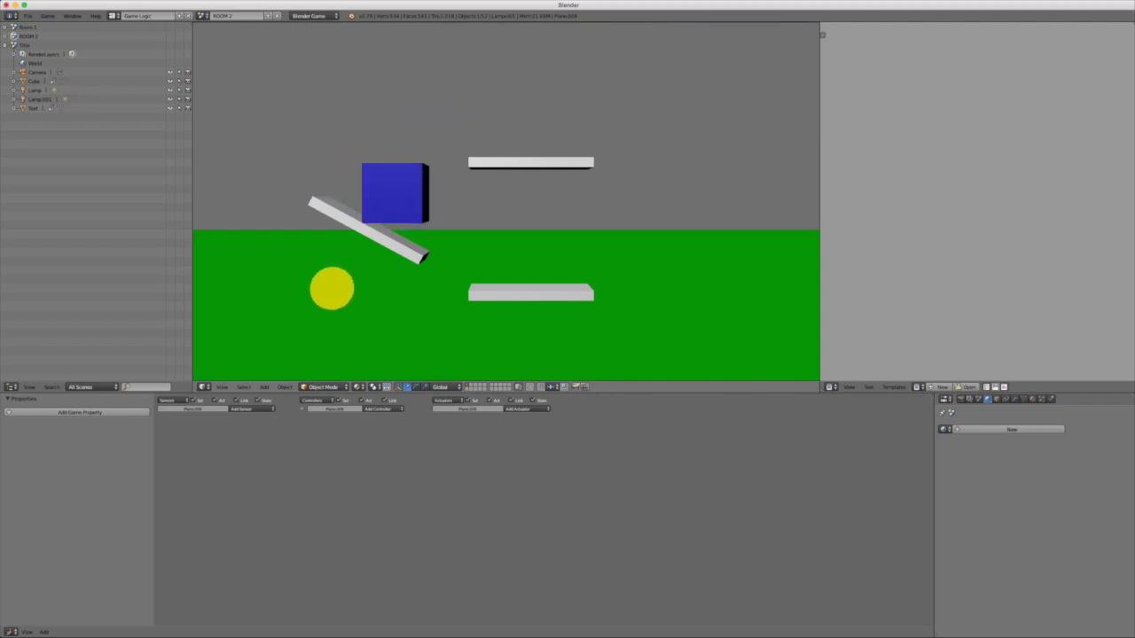
pyautogui.press('Escape')
# Step: Move the tilted platform along the X axis closer to the flat platforms and playtest the jump onto the upper one
pyautogui.press('KP_0')
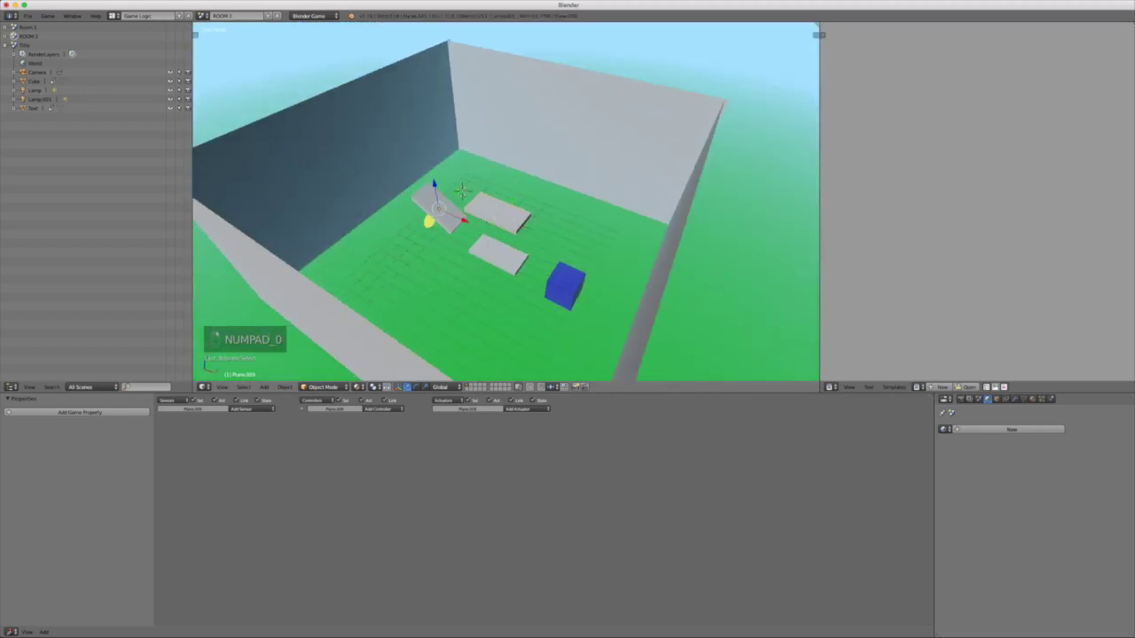
pyautogui.press('KP_0')
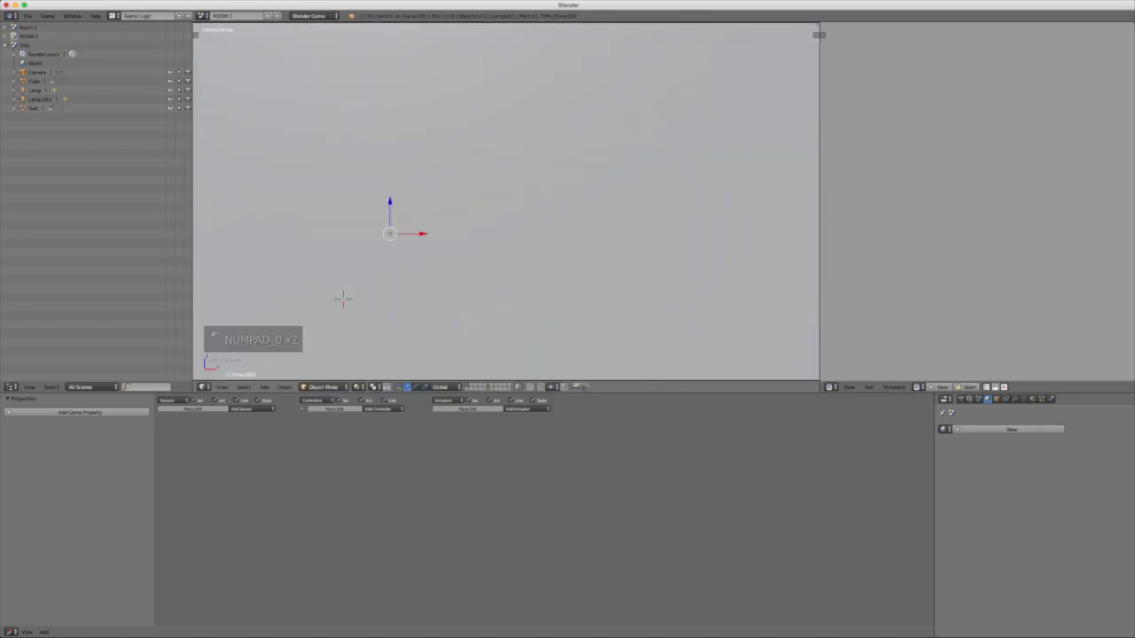
pyautogui.press('p')
pyautogui.press('Left')
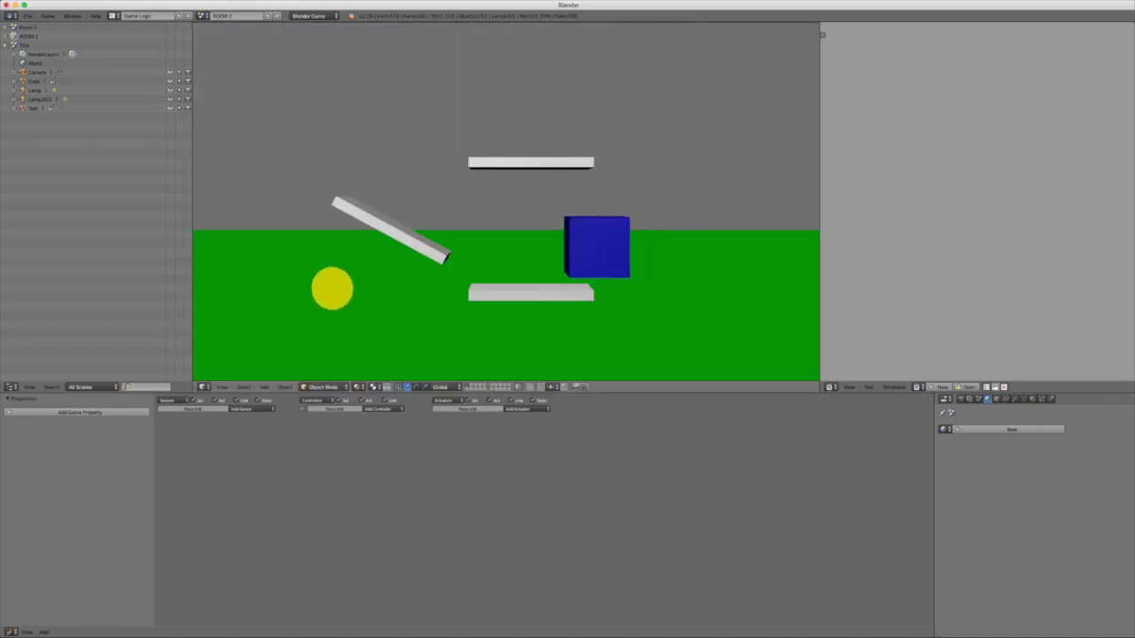
pyautogui.press('space')
pyautogui.press('Right')
pyautogui.press('Left')
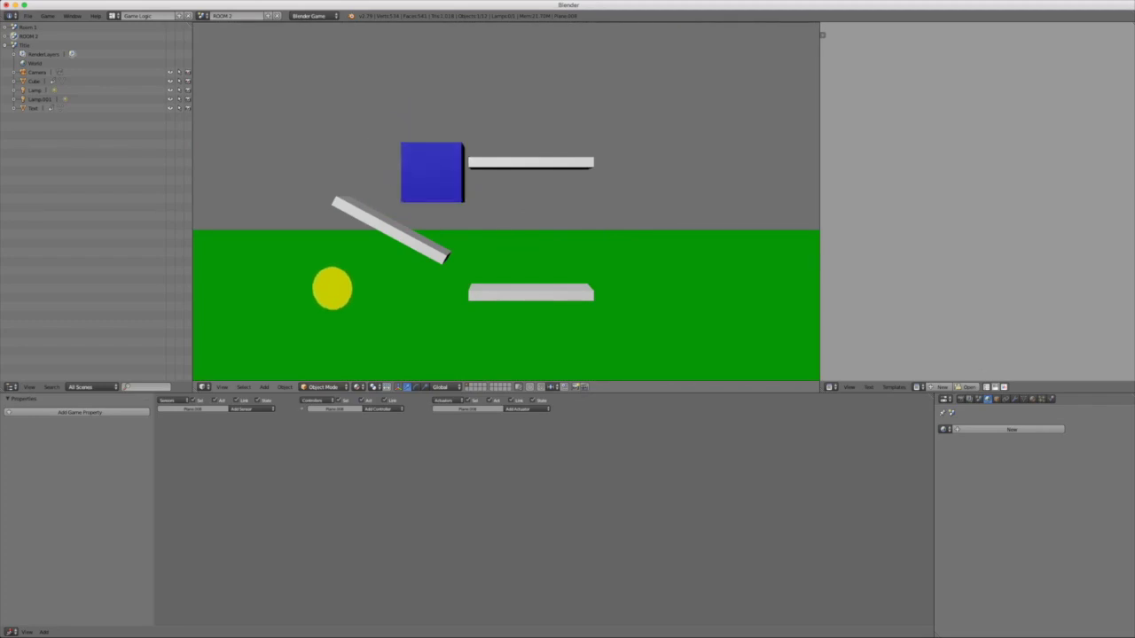
pyautogui.press('space')
pyautogui.press('Right')
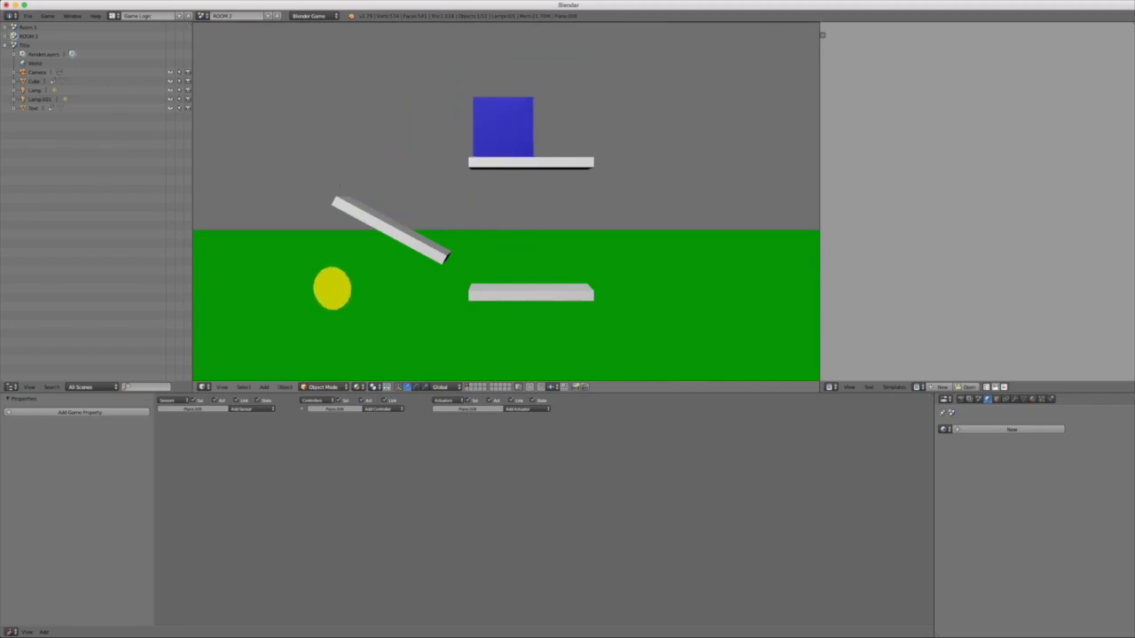
pyautogui.press('Escape')
# Step: Duplicate the tilted platform and raise the copy well above the original
pyautogui.moveTo(532, 195); pyautogui.dragTo(525, 259, button='middle')
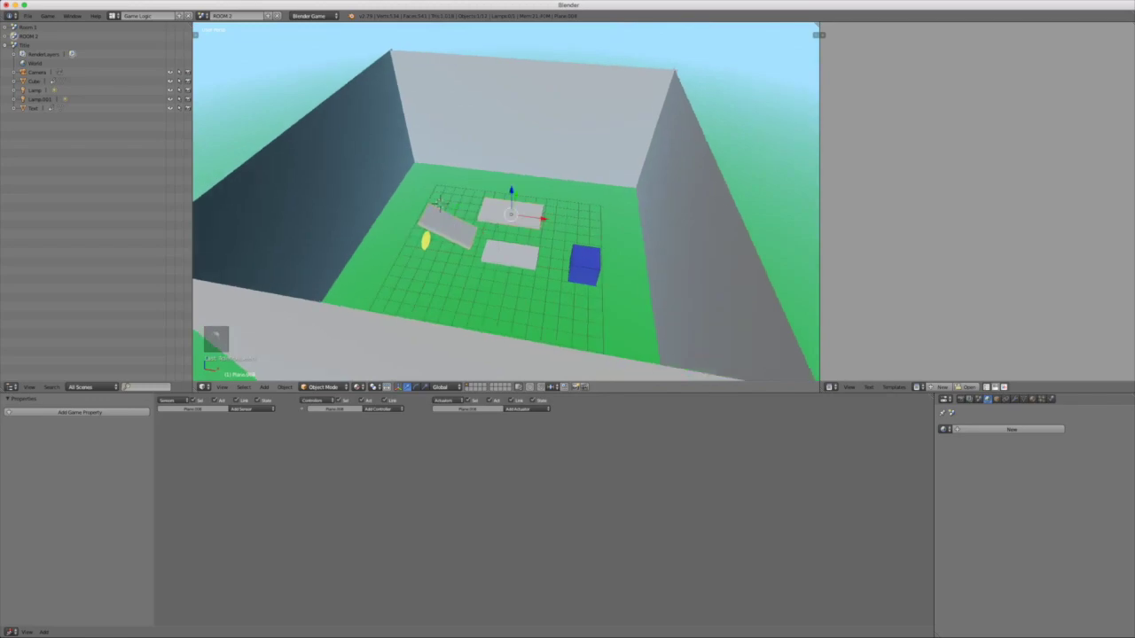
pyautogui.hotkey('shift', 'd')
pyautogui.moveTo(443, 199); pyautogui.dragTo(434, 140)
# Step: Select the four walls of ROOM 2, scale them along the Z axis to make them much taller, and clear the selection
pyautogui.moveTo(435, 177)
pyautogui.mouseDown(button='middle')
pyautogui.moveTo(567, 147)
pyautogui.moveTo(484, 199)
pyautogui.moveTo(452, 169)
pyautogui.moveTo(416, 182)
pyautogui.mouseUp(button='middle')
pyautogui.scroll(-6, 484, 200)
pyautogui.scroll(3, 483, 200)
pyautogui.moveTo(483, 199); pyautogui.dragTo(521, 195, button='middle')
pyautogui.scroll(6, 519, 228)
pyautogui.scroll(-5, 560, 162)
pyautogui.scroll(2, 520, 218)
pyautogui.scroll(-7, 519, 218)
pyautogui.scroll(3, 506, 230)
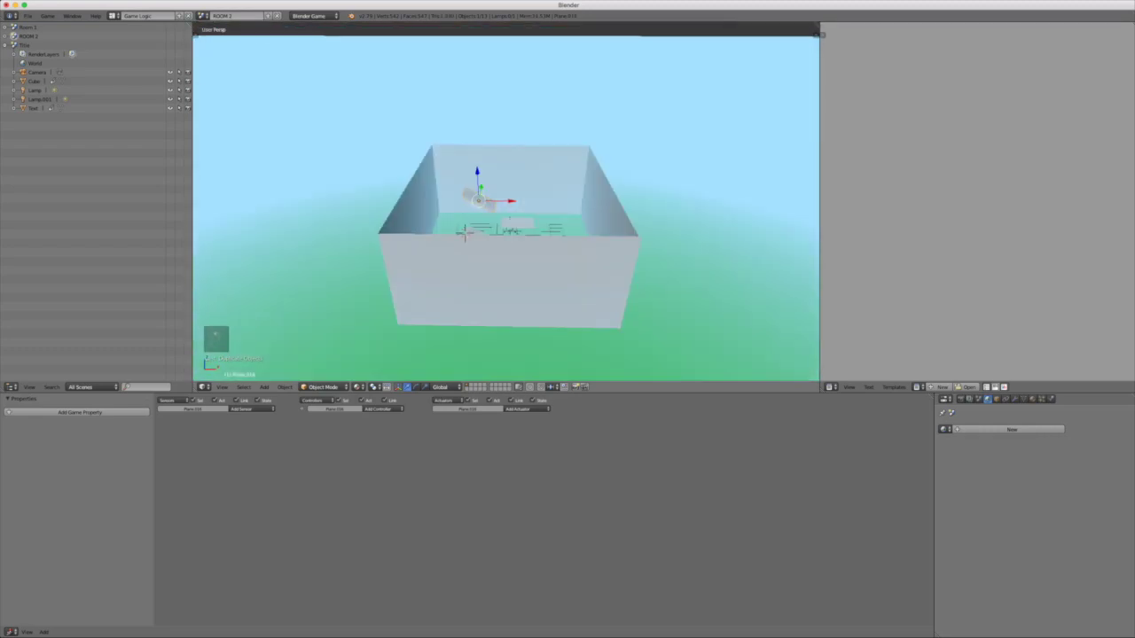
pyautogui.keyDown('shift'); pyautogui.rightClick(415, 206); pyautogui.keyUp('shift')
pyautogui.keyDown('shift'); pyautogui.rightClick(507, 173); pyautogui.keyUp('shift')
pyautogui.keyDown('shift'); pyautogui.rightClick(597, 182); pyautogui.keyUp('shift')
pyautogui.press('s')
pyautogui.press('z')
pyautogui.click(688, 186)
pyautogui.moveTo(688, 185); pyautogui.dragTo(635, 178, button='middle')
pyautogui.scroll(5, 640, 226)
pyautogui.scroll(-15, 635, 177)
pyautogui.press('a')
pyautogui.scroll(5, 635, 177)
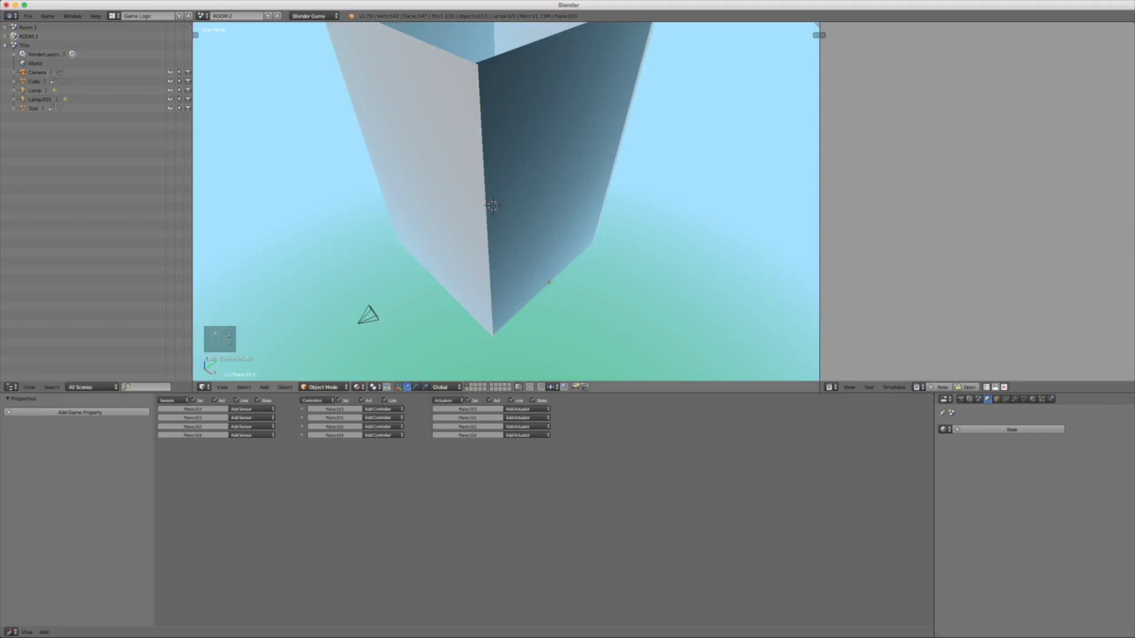
# Step: Select the upper tilted platform and playtest the level, jumping the cube up the platforms toward it
pyautogui.moveTo(634, 178); pyautogui.dragTo(634, 208, button='middle')
pyautogui.scroll(8, 620, 248)
pyautogui.moveTo(420, 174); pyautogui.dragTo(398, 231, button='middle')
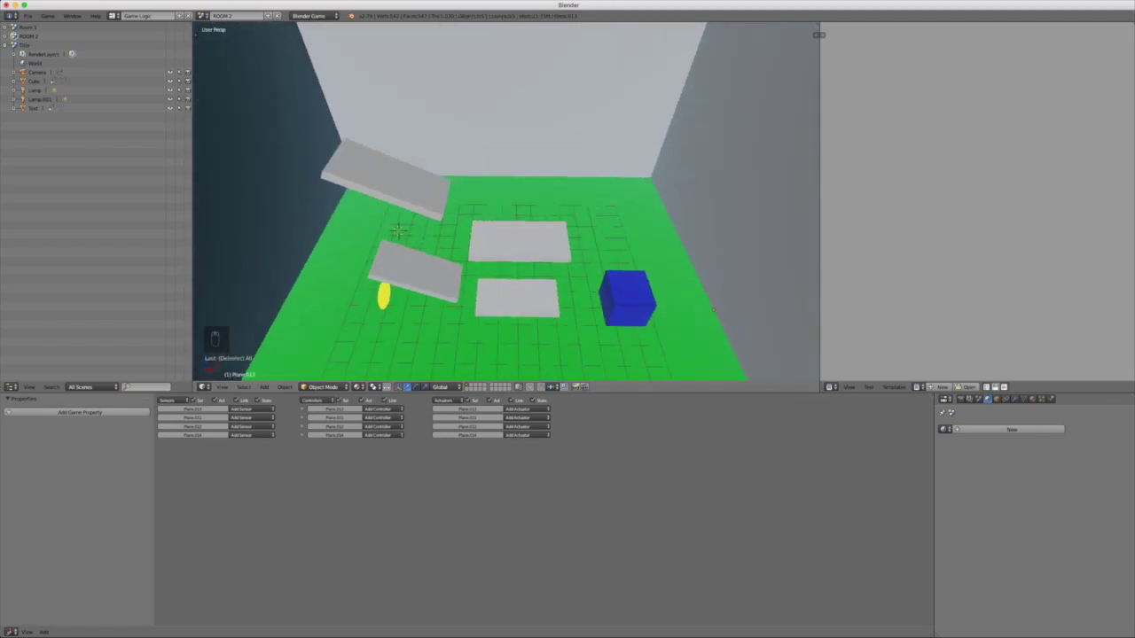
pyautogui.rightClick(391, 183)
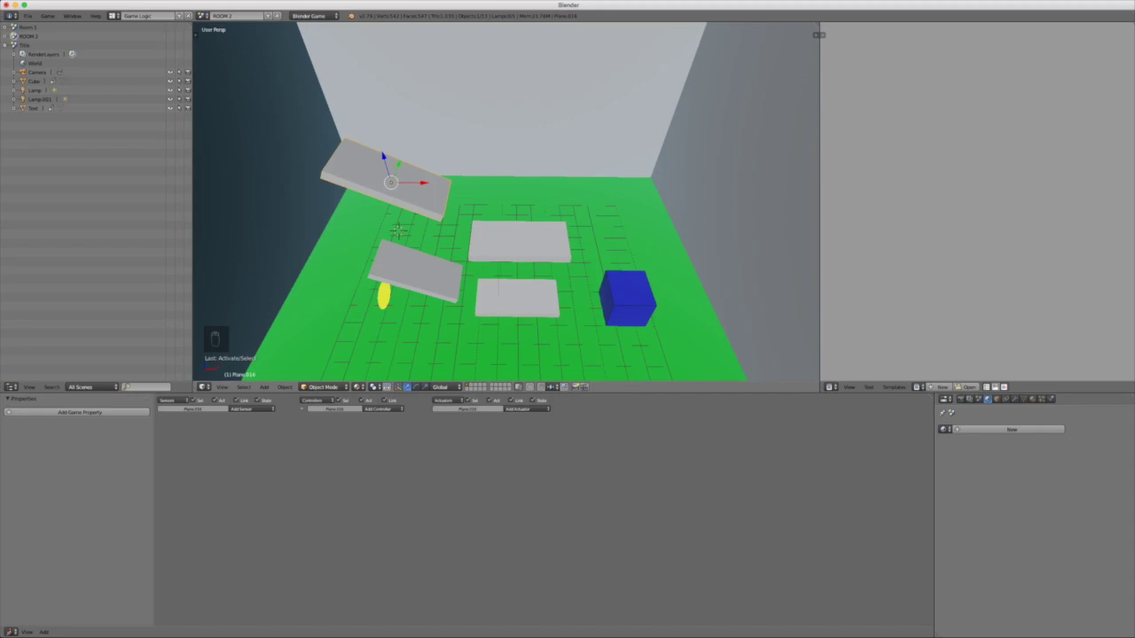
pyautogui.moveTo(506, 203); pyautogui.dragTo(603, 257, button='middle')
pyautogui.press('p')
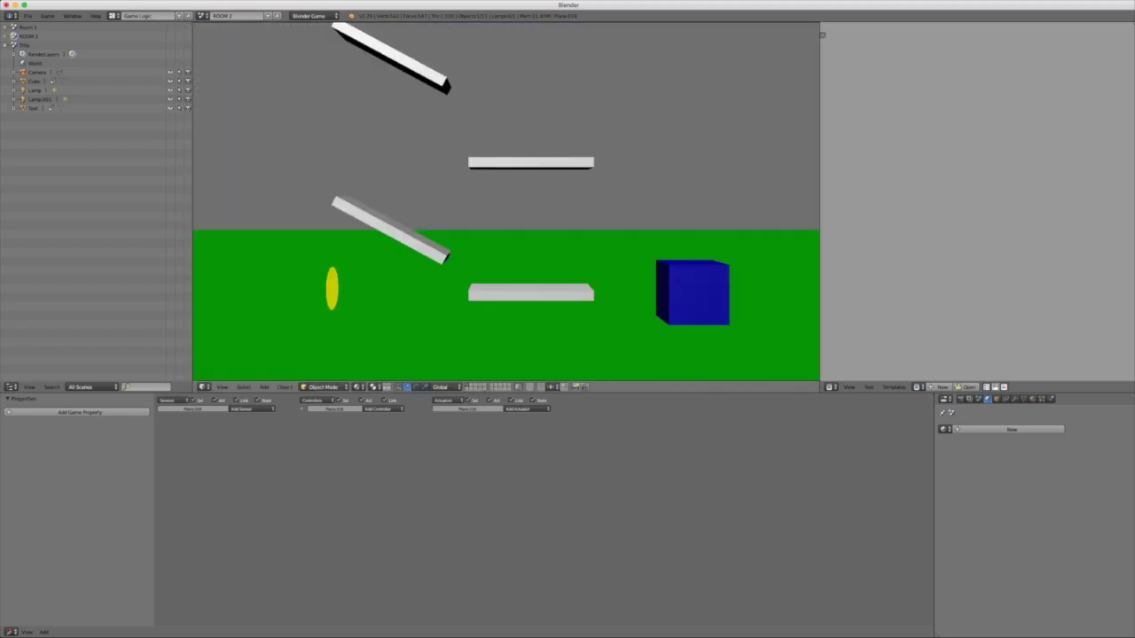
pyautogui.press('space')
pyautogui.press('Left')
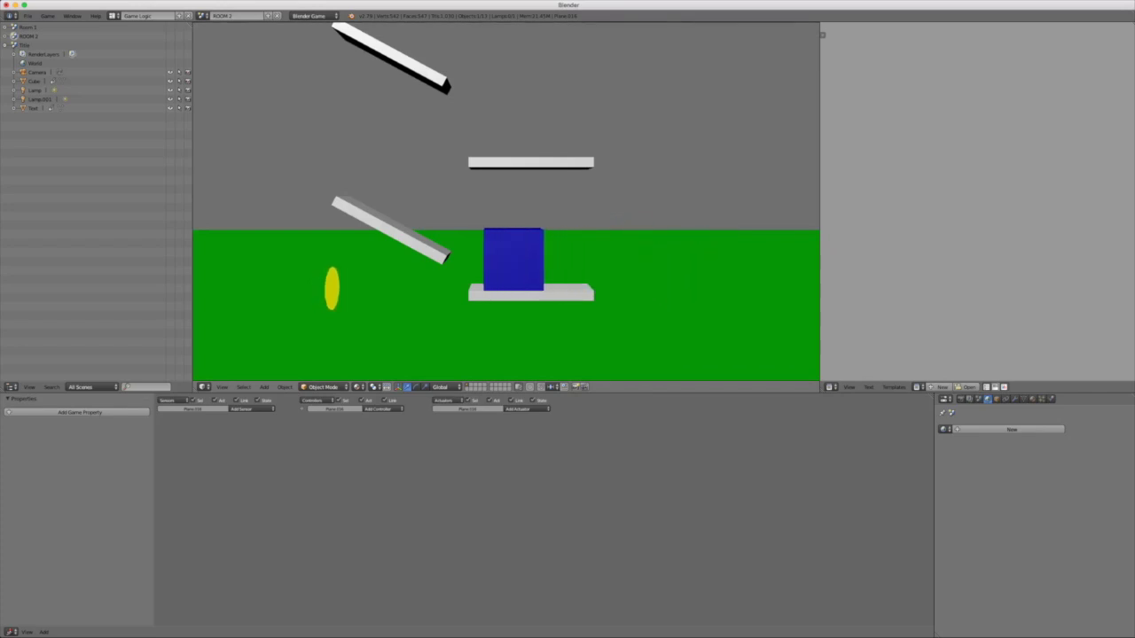
pyautogui.press('space')
pyautogui.press('Left')
pyautogui.press('space')
pyautogui.press('Right')
pyautogui.press('Left')
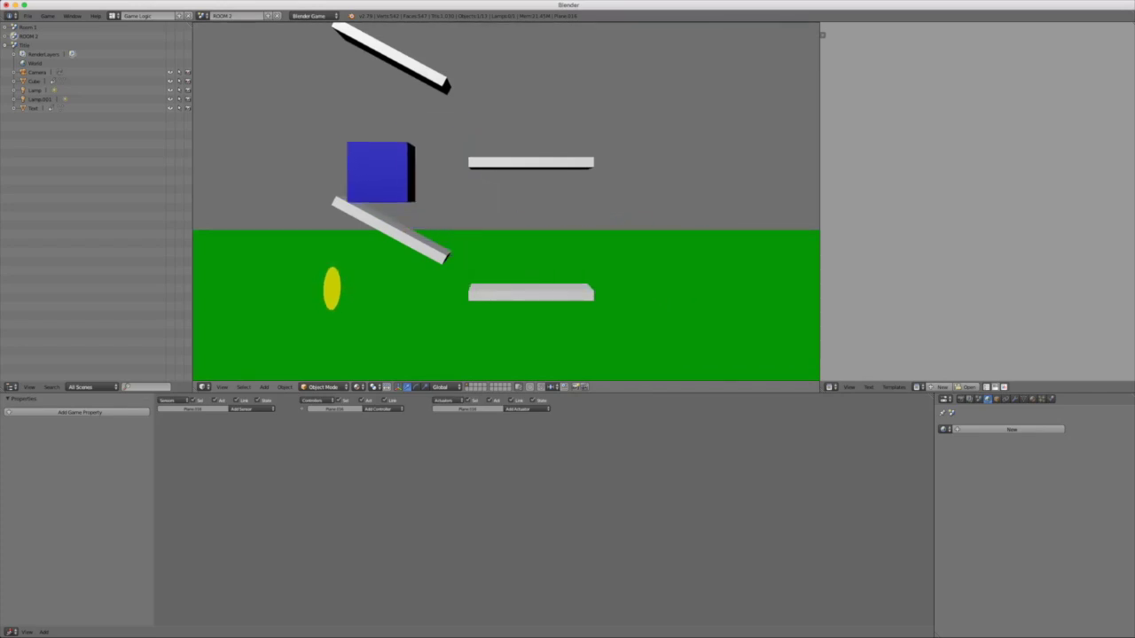
pyautogui.press('space')
pyautogui.press('Right')
pyautogui.press('space')
pyautogui.press('Right')
pyautogui.press('Left')
pyautogui.press('space')
pyautogui.press('Escape')
# Step: Rotate the upper tilted platform to slope the opposite way and move it across the room above the blue cube
pyautogui.press('KP_0')
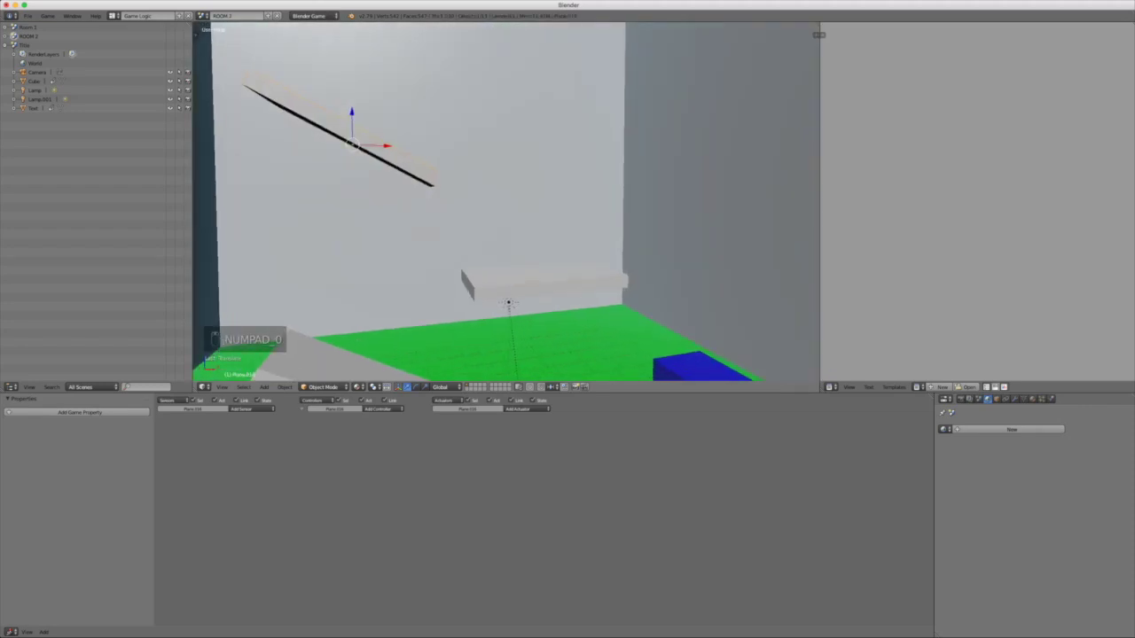
pyautogui.press('r')
pyautogui.click(352, 115)
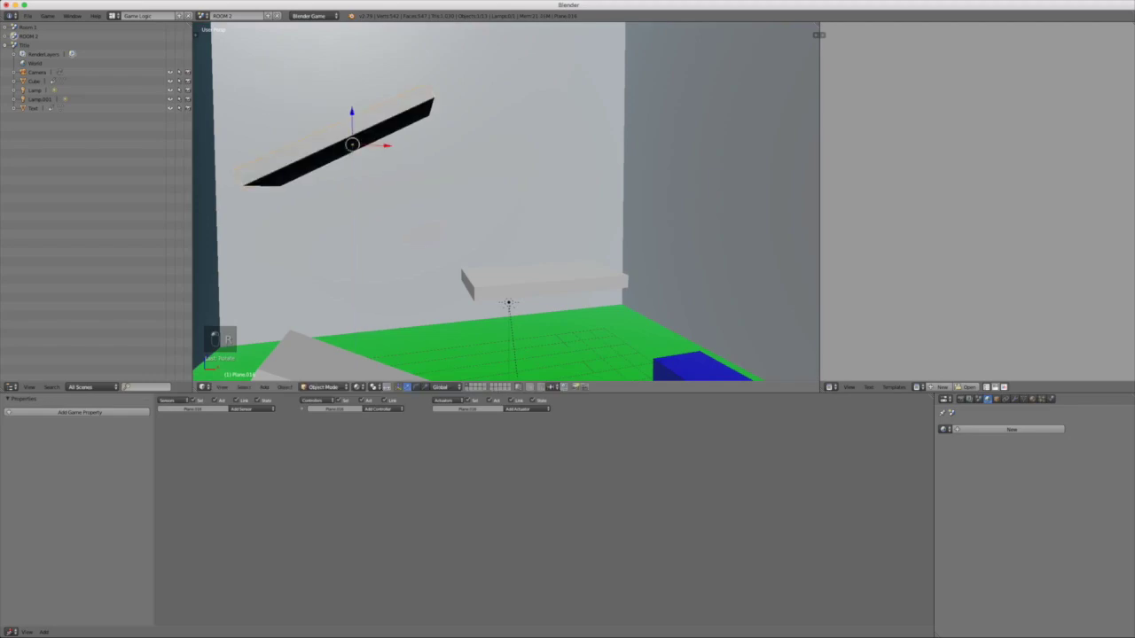
pyautogui.press('g')
pyautogui.press('Return')
pyautogui.press('g')
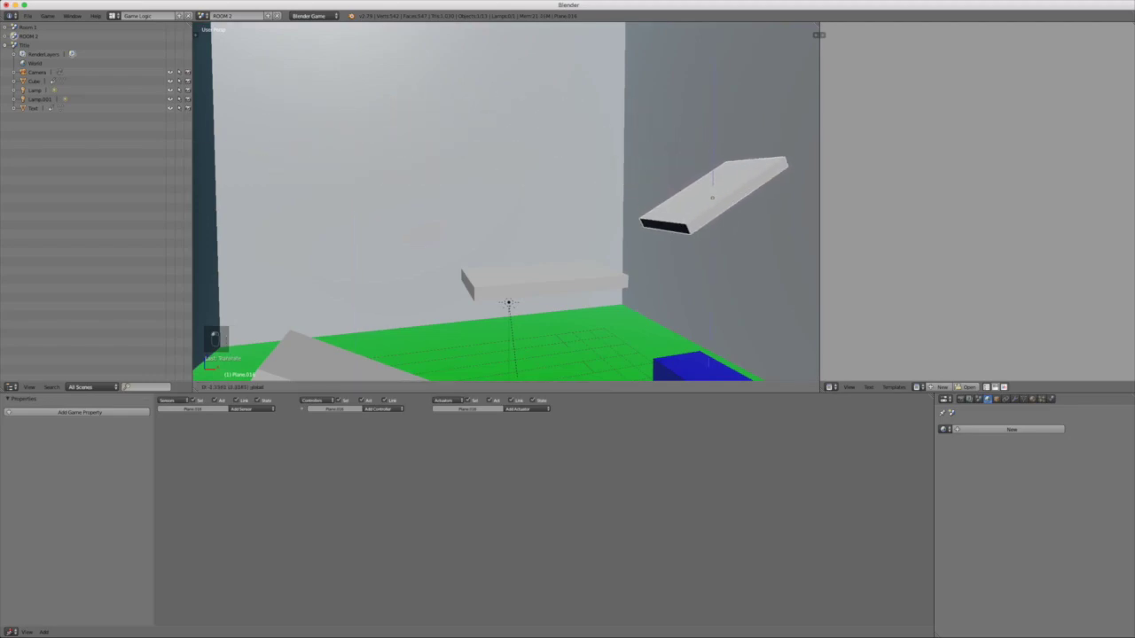
pyautogui.moveTo(713, 167); pyautogui.dragTo(713, 168)
pyautogui.moveTo(710, 173); pyautogui.dragTo(671, 234, button='middle')
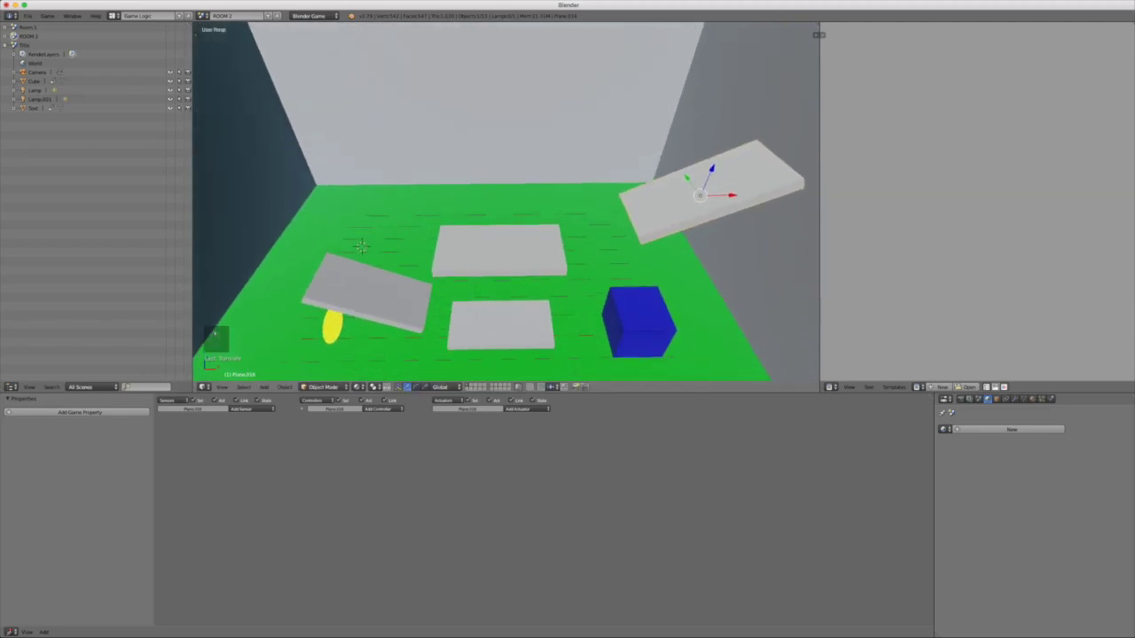
# Step: Duplicate the upper flat platform straight up along Z and slide the upper tilted platform inward along X
pyautogui.hotkey('shift', 'd')
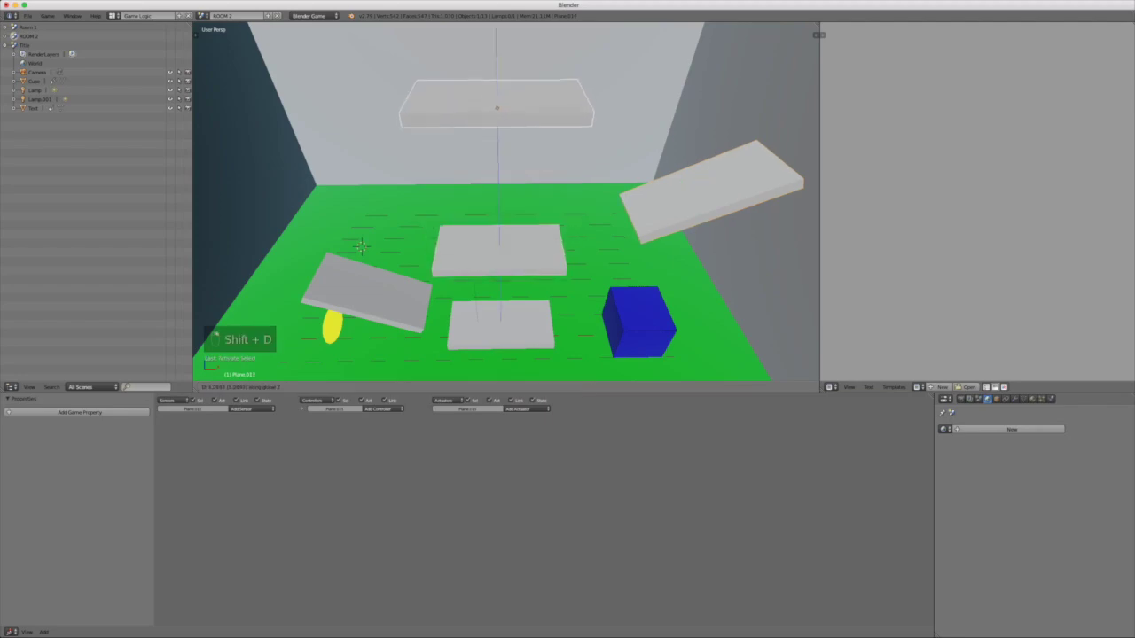
pyautogui.press('Return')
pyautogui.moveTo(671, 234); pyautogui.dragTo(674, 222, button='middle')
pyautogui.moveTo(735, 198); pyautogui.dragTo(686, 196)
pyautogui.moveTo(687, 196); pyautogui.dragTo(687, 170, button='middle')
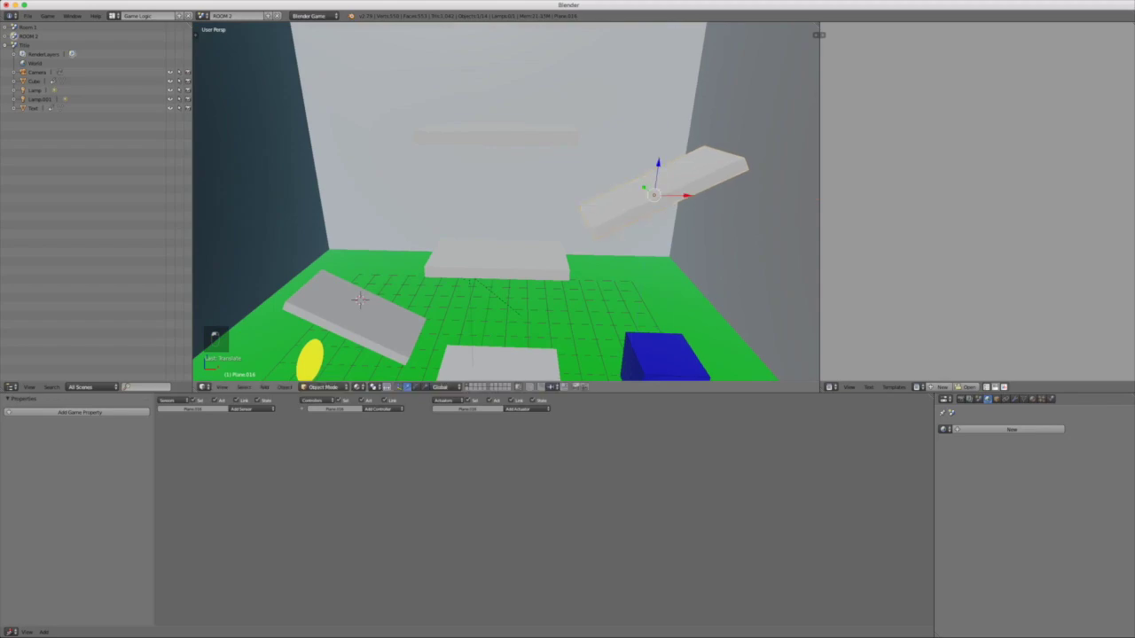
# Step: Playtest the rearranged level, jumping the cube up to the upper flat platform and toward the opposite tilted platform
pyautogui.press('p')
pyautogui.press('Left')
pyautogui.press('space')
pyautogui.press('space')
pyautogui.press('space')
pyautogui.press('space')
pyautogui.press('Right')
pyautogui.press('Left')
pyautogui.press('space')
pyautogui.press('Right')
pyautogui.press('space')
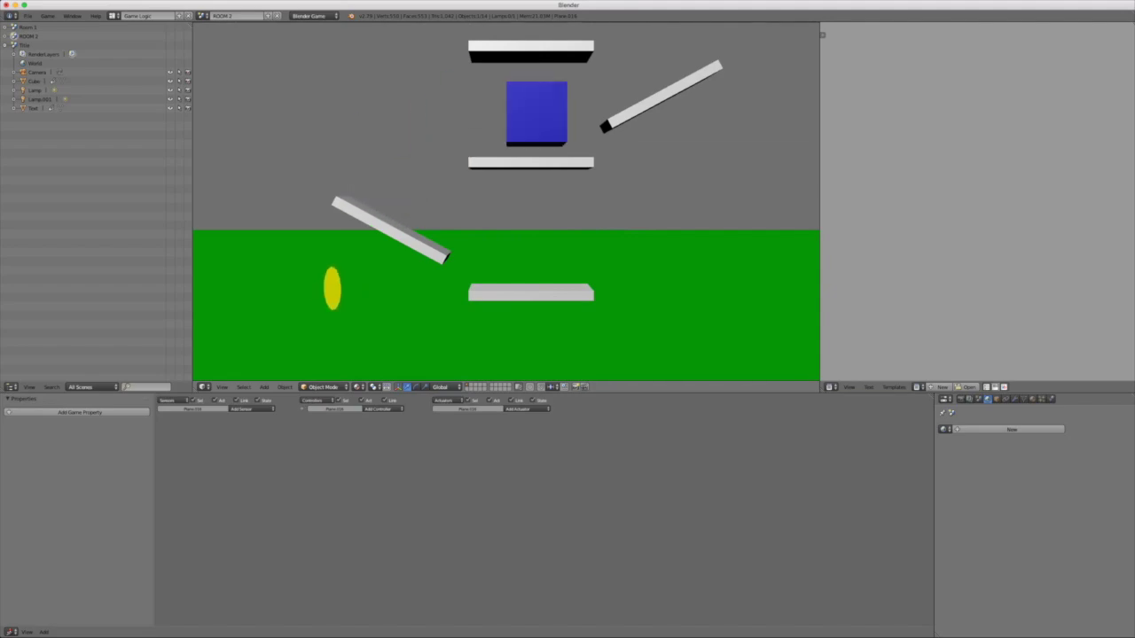
pyautogui.press('space')
pyautogui.press('Right')
pyautogui.press('Left')
pyautogui.press('Escape')
# Step: Raise the top flat platform along Z and playtest the level, jumping the cube up to the upper tilted platform
pyautogui.moveTo(506, 202); pyautogui.dragTo(416, 297, button='middle')
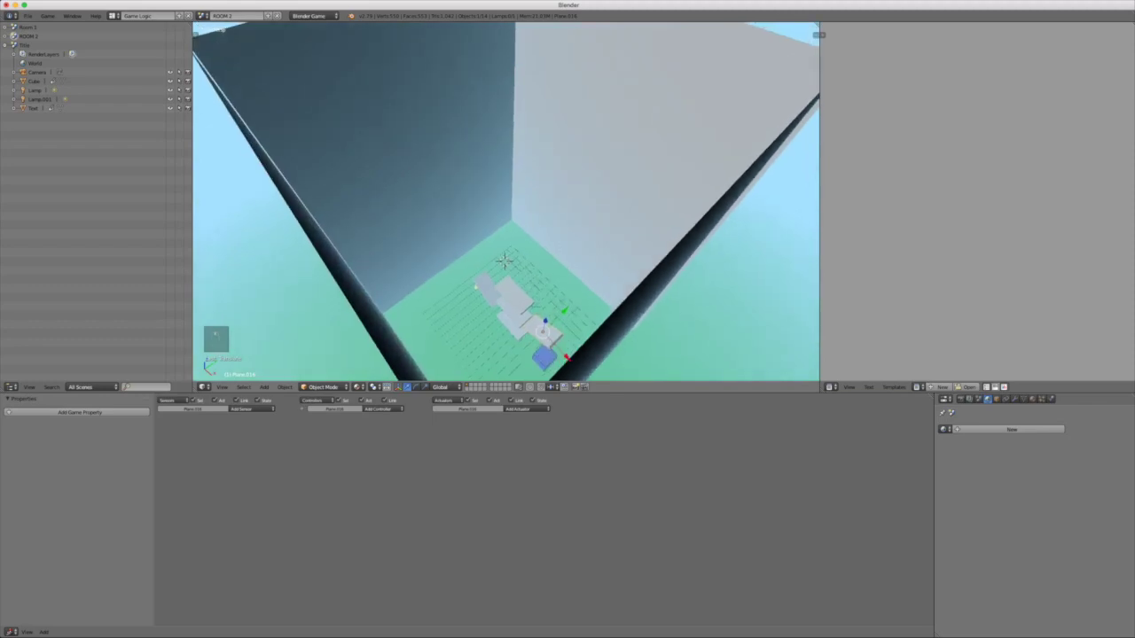
pyautogui.press('p')
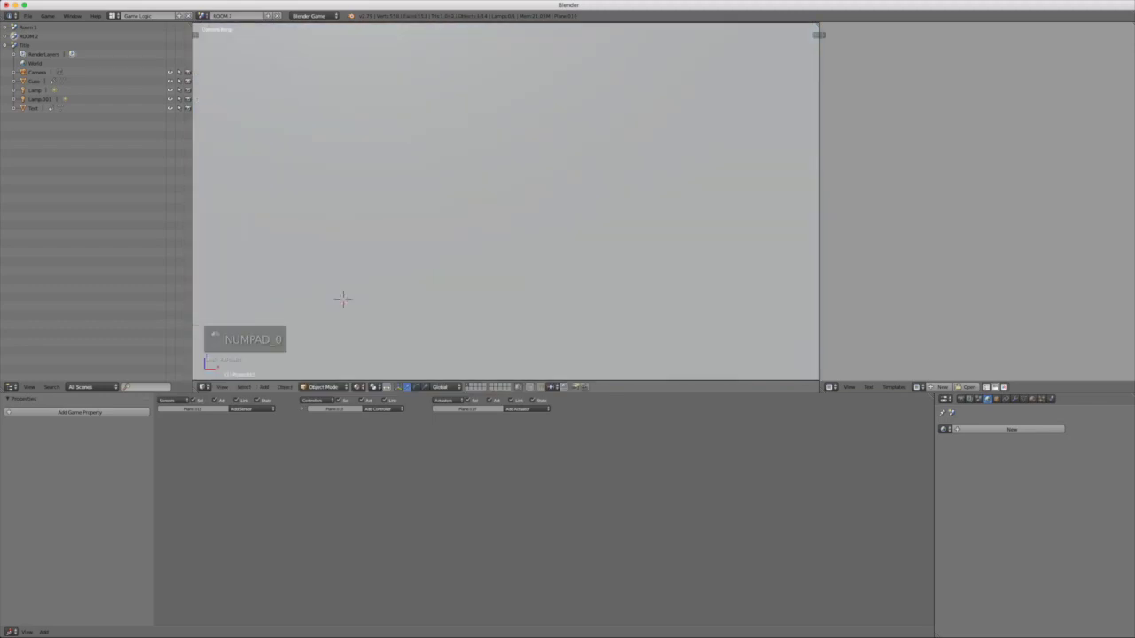
pyautogui.press('Left')
pyautogui.press('space')
pyautogui.press('space')
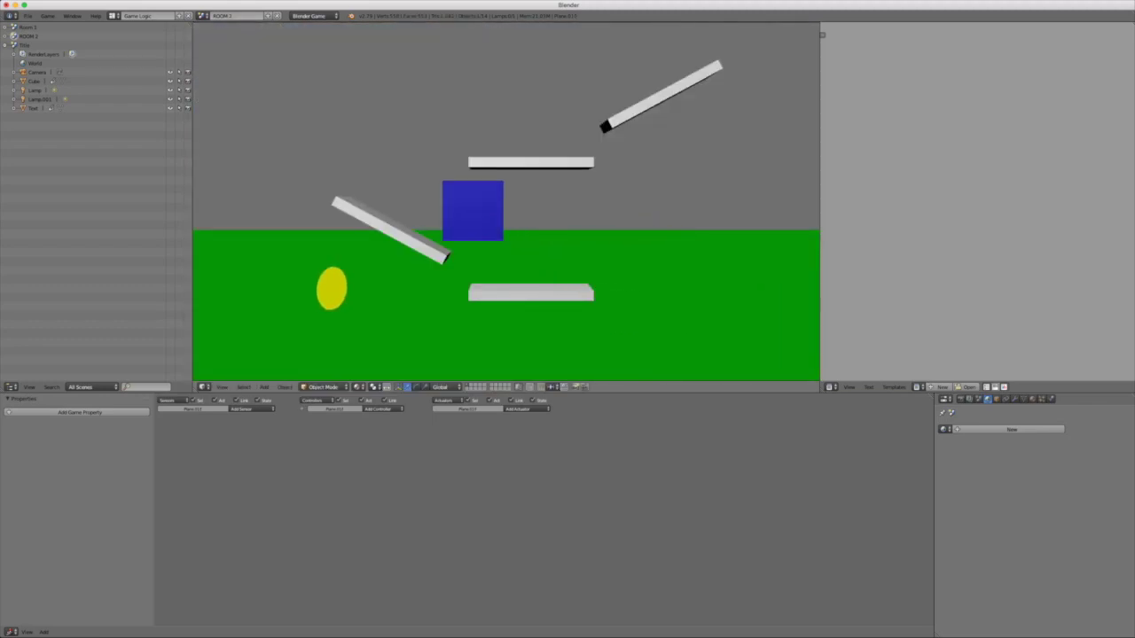
pyautogui.press('Left')
pyautogui.press('space')
pyautogui.press('Right')
pyautogui.press('space')
pyautogui.press('Right')
pyautogui.press('space')
pyautogui.press('Left')
pyautogui.press('Right')
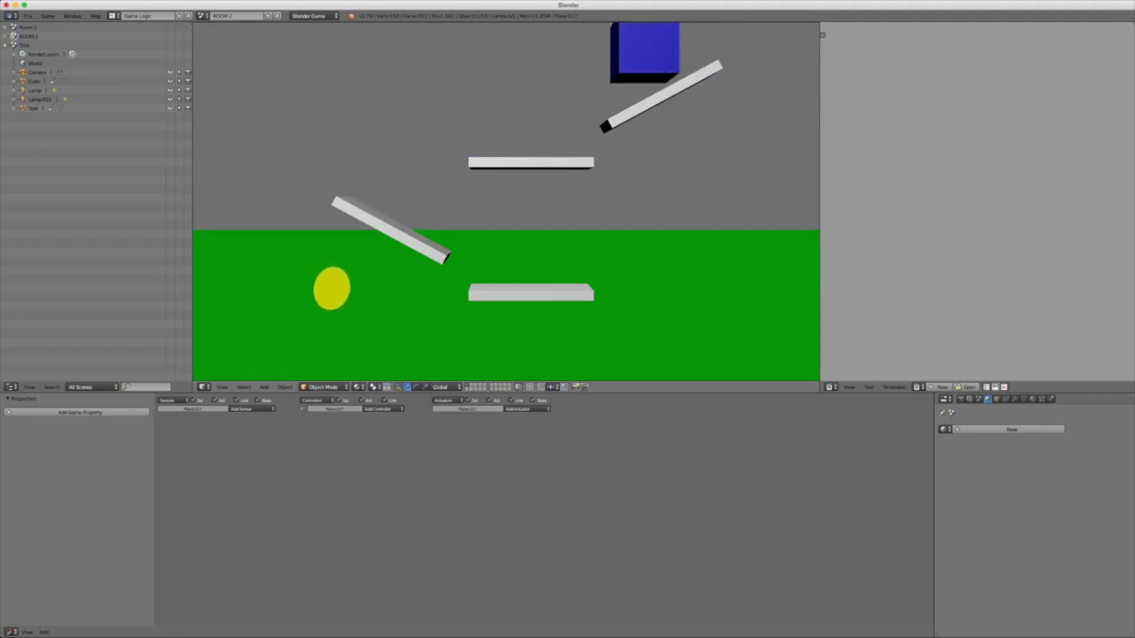
pyautogui.press('Escape')
# Step: Move the camera back to frame more of the room's platforms and check the framing with a short playtest
pyautogui.moveTo(425, 245); pyautogui.dragTo(458, 225, button='middle')
pyautogui.press('p')
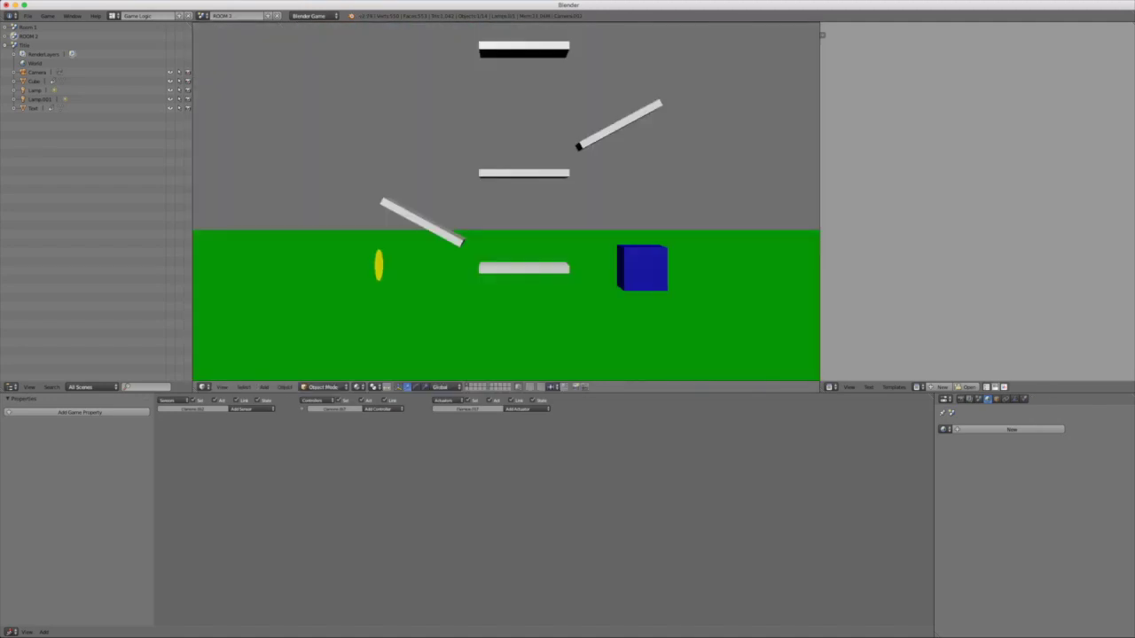
pyautogui.press('Left')
pyautogui.press('space')
pyautogui.press('Escape')
# Step: Raise the camera view in fly mode so it frames the higher platforms
pyautogui.scroll(-3, 507, 202)
pyautogui.scroll(2, 418, 254)
pyautogui.scroll(-1, 419, 253)
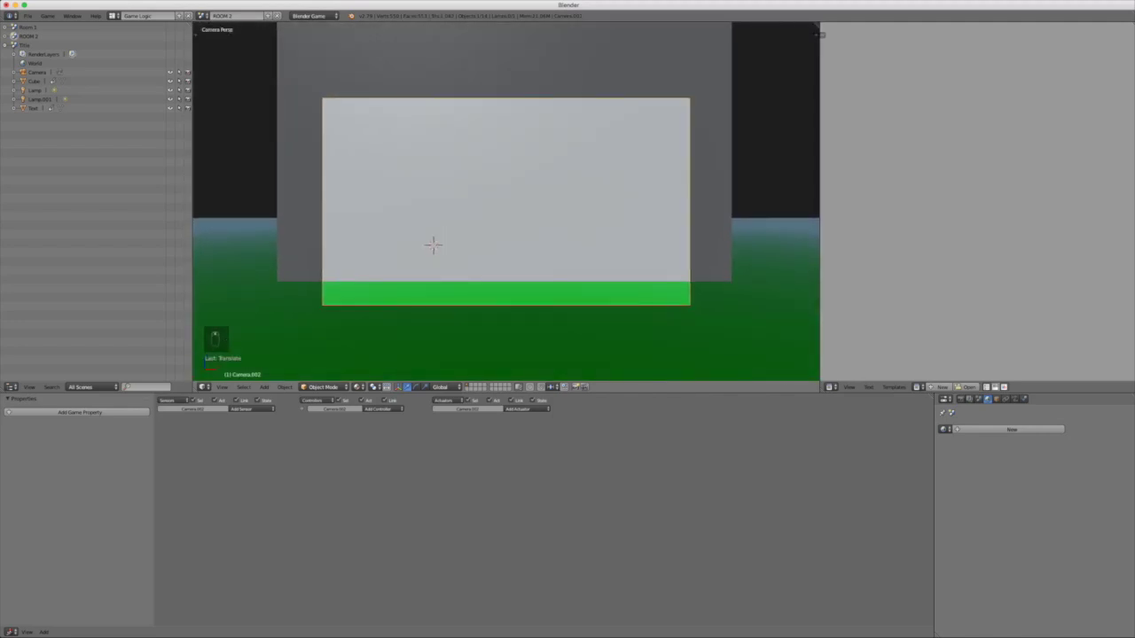
pyautogui.hotkey('shift', 'f')
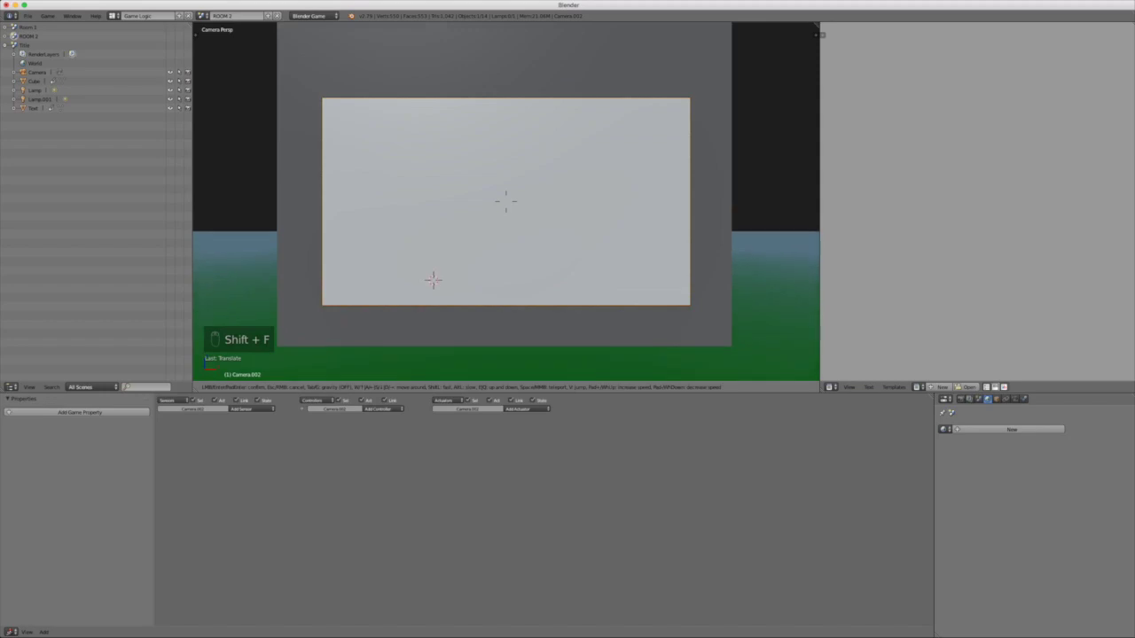
pyautogui.click(506, 202)
# Step: Playtest the level through the raised camera, jumping the cube from platform to platform
pyautogui.press('p')
pyautogui.press('Left')
pyautogui.press('space')
pyautogui.press('Escape')
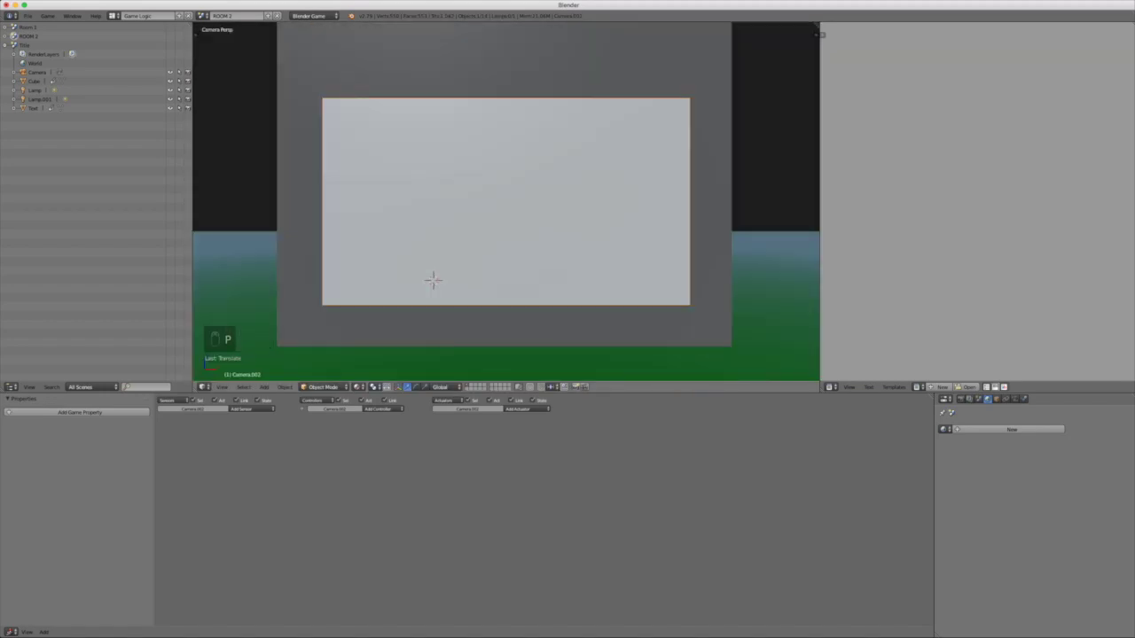
pyautogui.scroll(3, 506, 202)
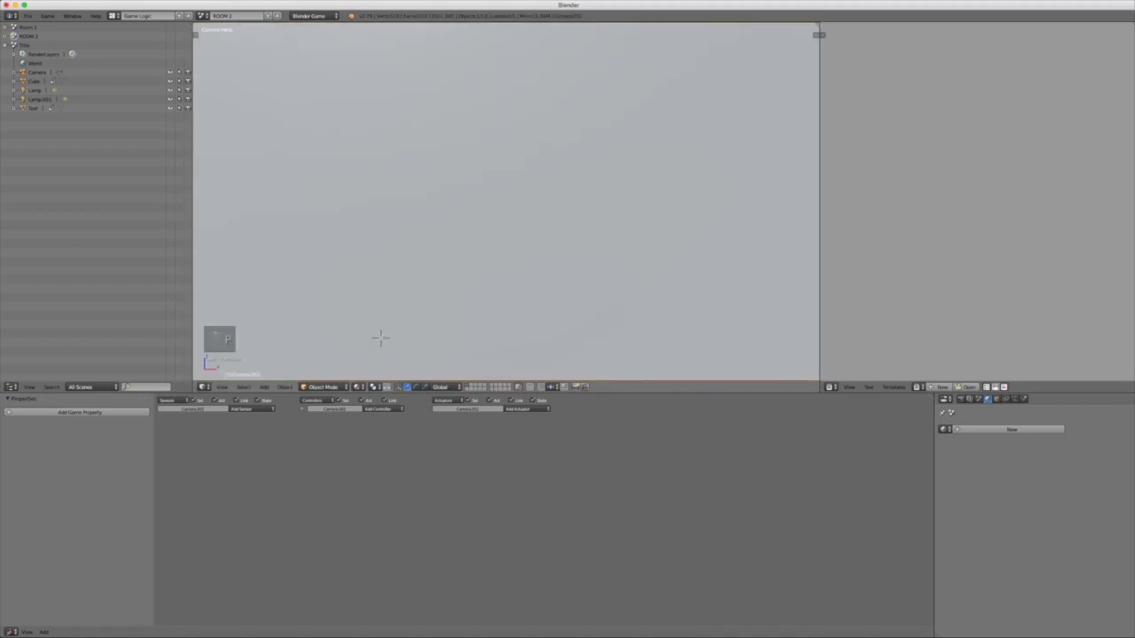
pyautogui.press('p')
pyautogui.press('Left')
pyautogui.press('space')
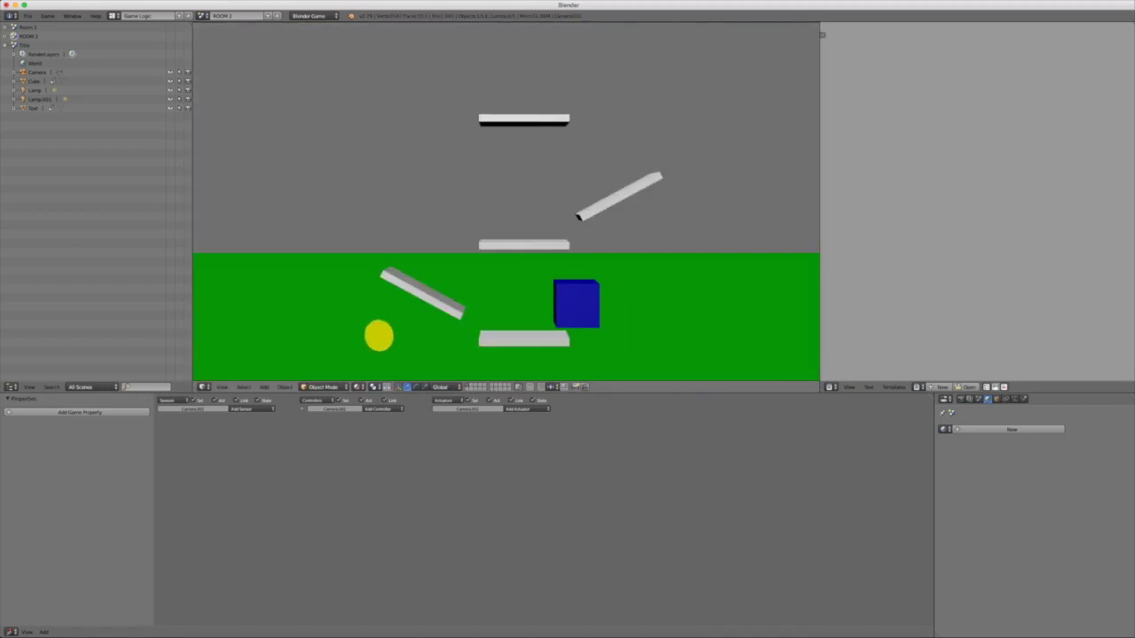
pyautogui.press('space')
pyautogui.press('Left')
pyautogui.press('space')
pyautogui.press('Right')
pyautogui.press('space')
pyautogui.press('Right')
pyautogui.press('space')
pyautogui.press('Left')
pyautogui.press('Escape')
# Step: Hide the four walls of the second room to expose the platforms and cube
pyautogui.moveTo(507, 202); pyautogui.dragTo(567, 244, button='middle')
pyautogui.moveTo(485, 219); pyautogui.dragTo(492, 146, button='middle')
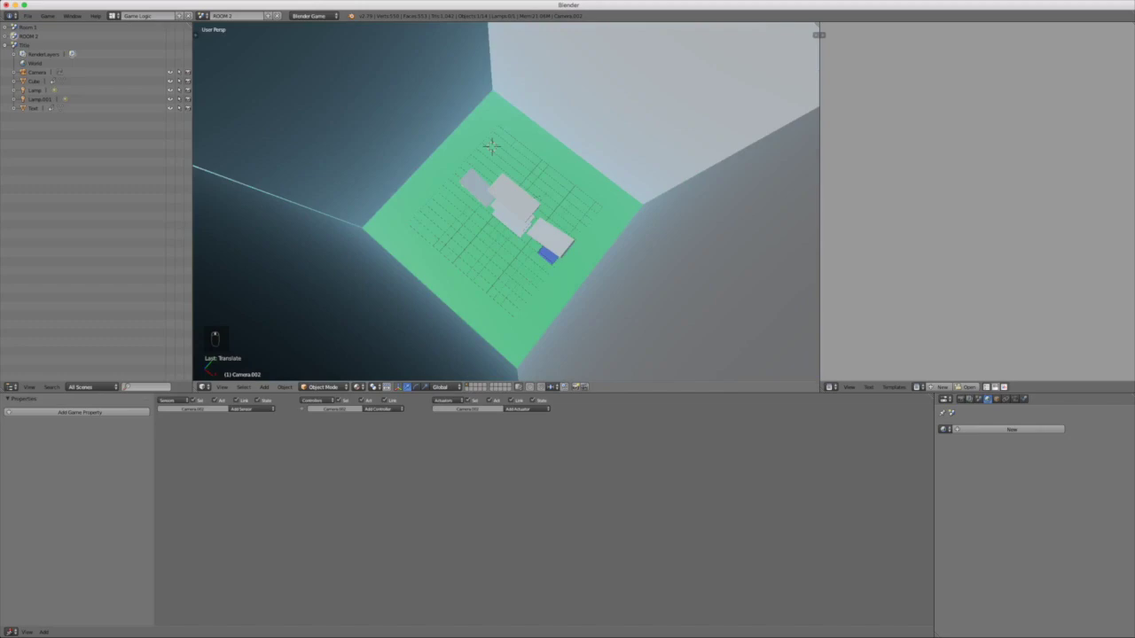
pyautogui.press('g')
pyautogui.click(514, 206)
pyautogui.scroll(-8, 506, 202)
pyautogui.moveTo(506, 228); pyautogui.dragTo(512, 182, button='middle')
pyautogui.keyDown('shift'); pyautogui.rightClick(567, 146); pyautogui.keyUp('shift')
pyautogui.keyDown('shift'); pyautogui.rightClick(560, 80); pyautogui.keyUp('shift')
pyautogui.keyDown('shift'); pyautogui.rightClick(448, 84); pyautogui.keyUp('shift')
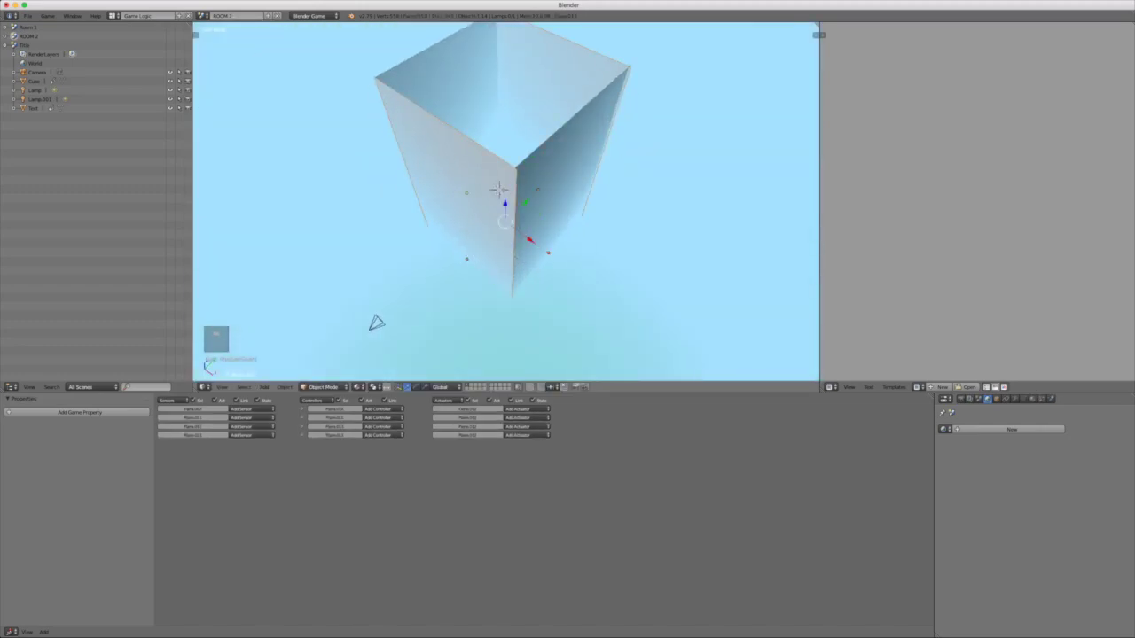
pyautogui.press('h')
pyautogui.press('a')
pyautogui.moveTo(499, 200); pyautogui.dragTo(523, 155, button='middle')
pyautogui.scroll(6, 499, 182)
pyautogui.press('a')
pyautogui.moveTo(503, 240); pyautogui.dragTo(505, 241, button='middle')
# Step: Playtest the room from an angled outside view, moving the cube across the floor and up the platforms
pyautogui.press('p')
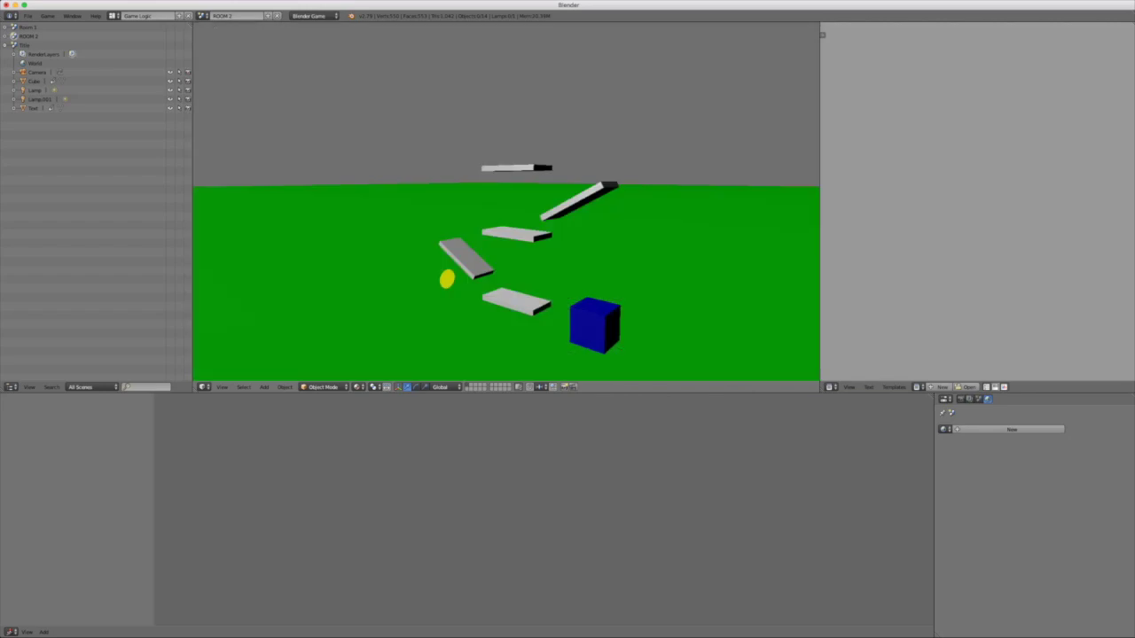
pyautogui.press('Right')
pyautogui.press('Left')
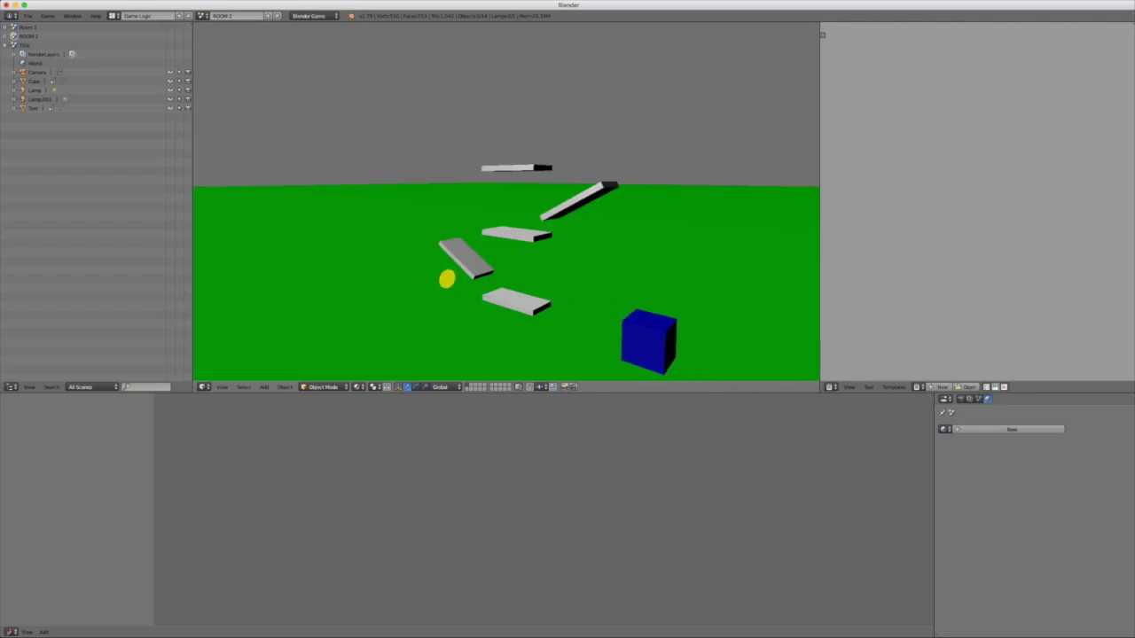
pyautogui.press('Up')
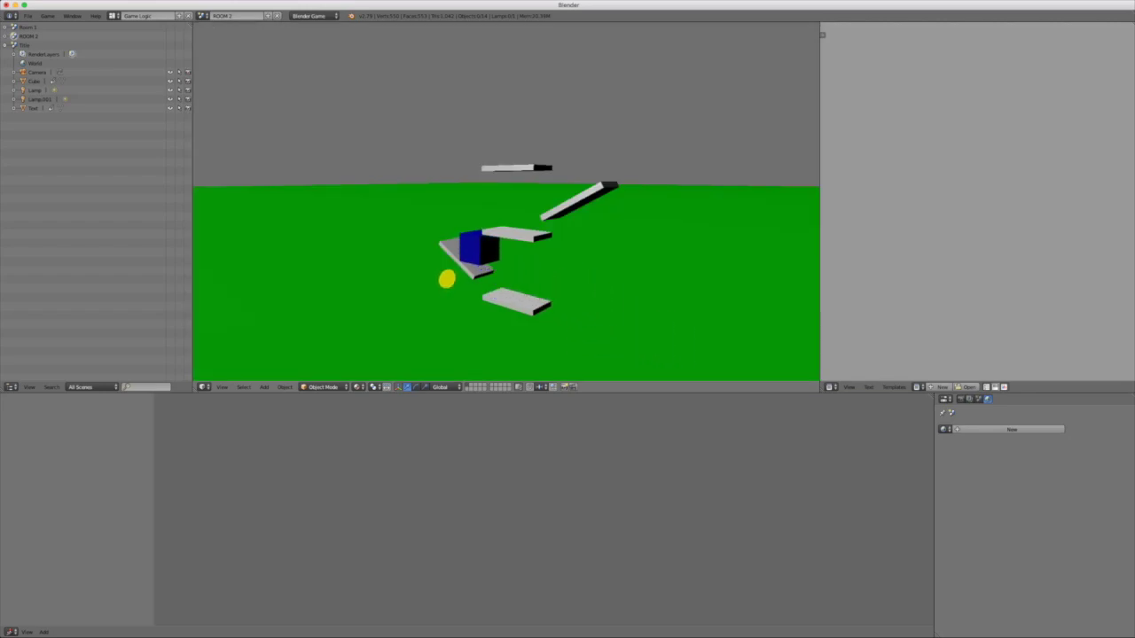
pyautogui.press('Right')
pyautogui.press('space')
pyautogui.press('space')
pyautogui.press('Left')
pyautogui.press('Escape')
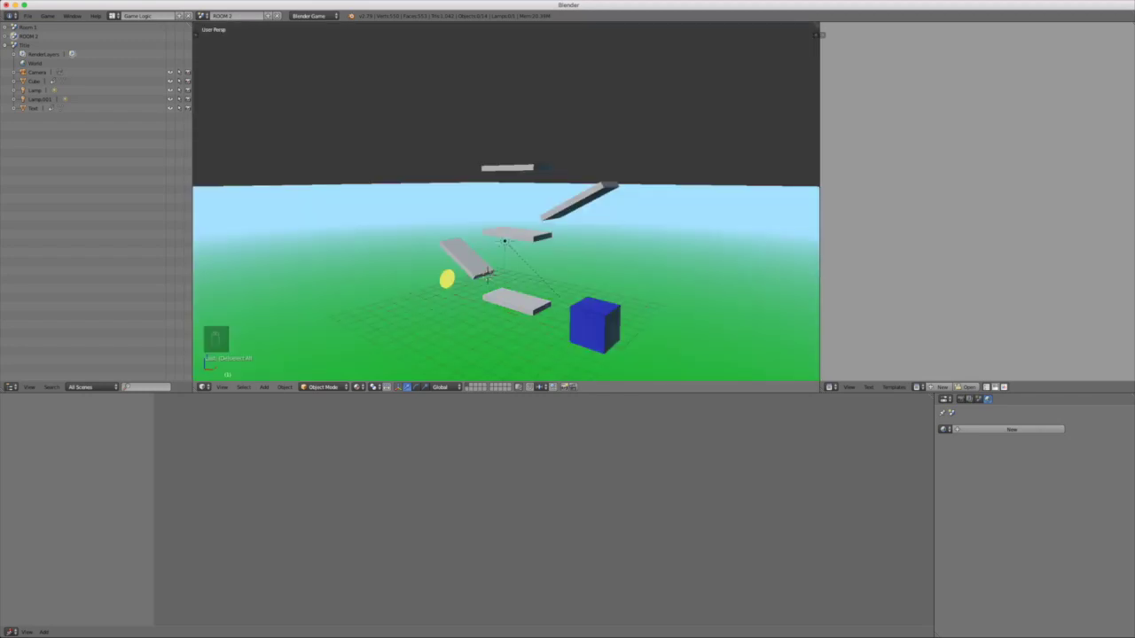
# Step: Raise the top flat platform along Z and move the yellow coin above it
pyautogui.rightClick(515, 167)
pyautogui.moveTo(517, 138); pyautogui.dragTo(517, 122)
pyautogui.rightClick(447, 279)
pyautogui.moveTo(473, 286); pyautogui.dragTo(533, 303)
pyautogui.moveTo(507, 264); pyautogui.dragTo(507, 117)
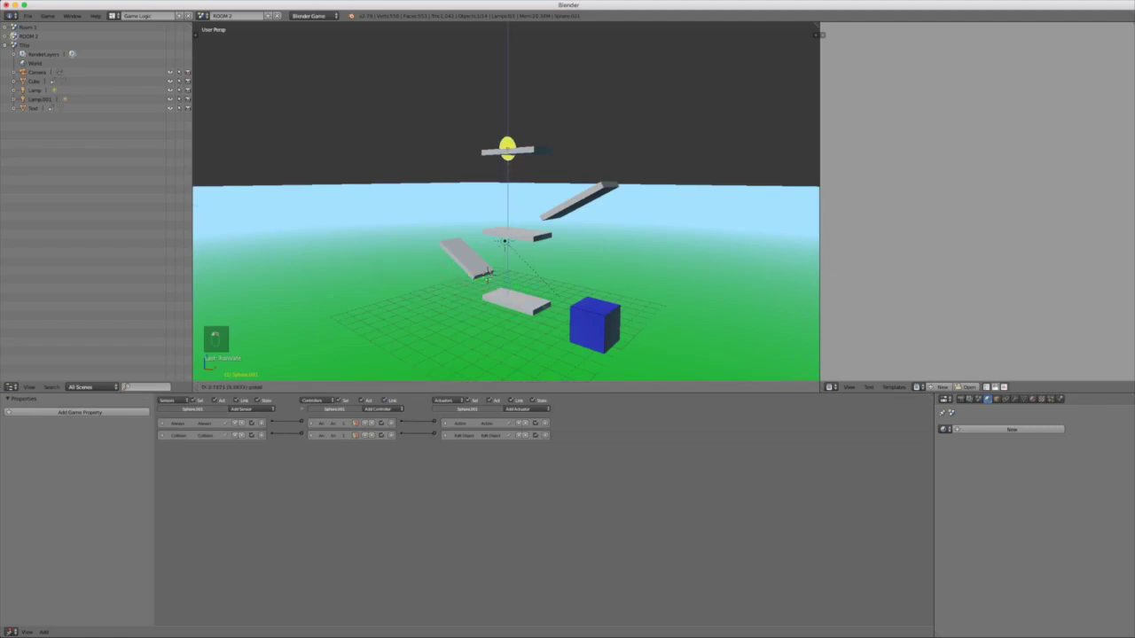
# Step: Playtest the climb, jumping the cube up the platforms toward the coin on the top platform
pyautogui.press('p')
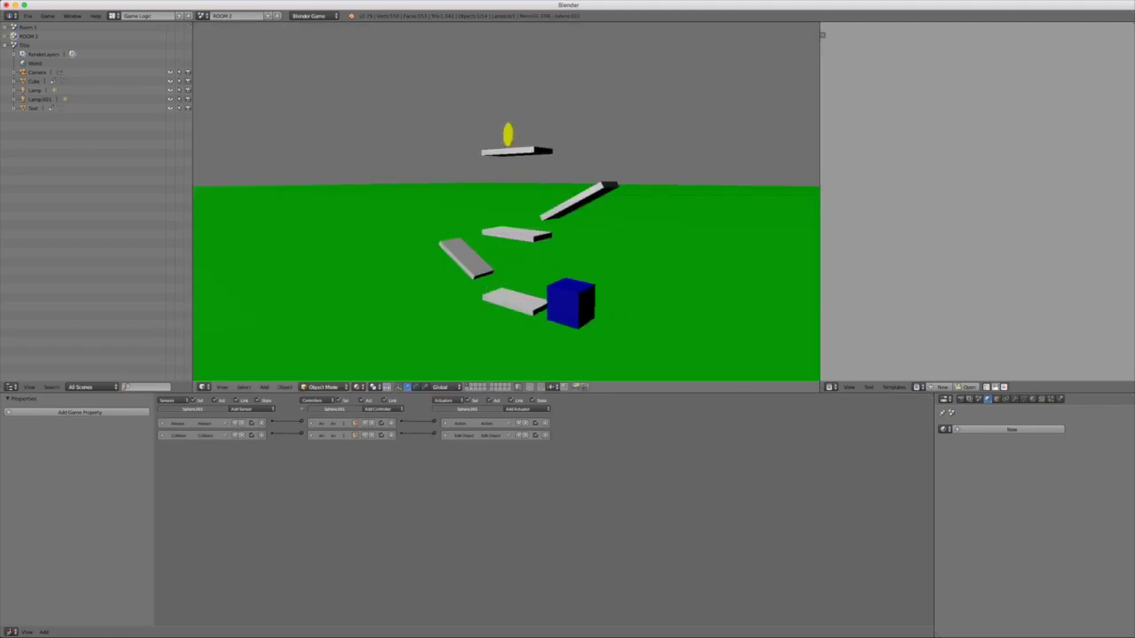
pyautogui.press('Left')
pyautogui.press('space')
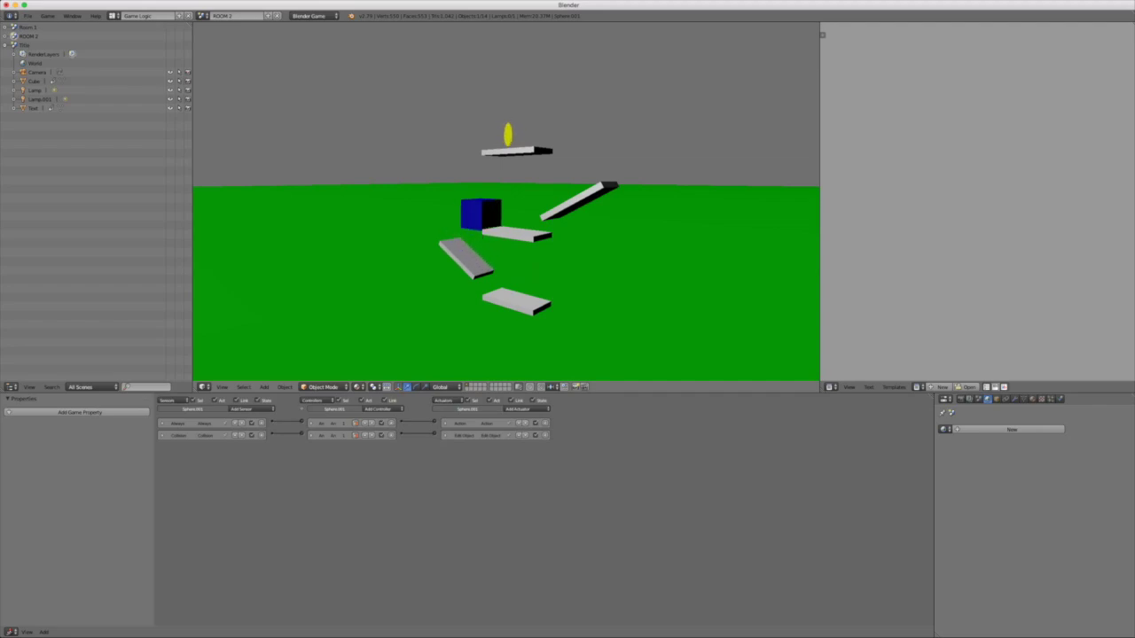
pyautogui.press('Right')
pyautogui.press('space')
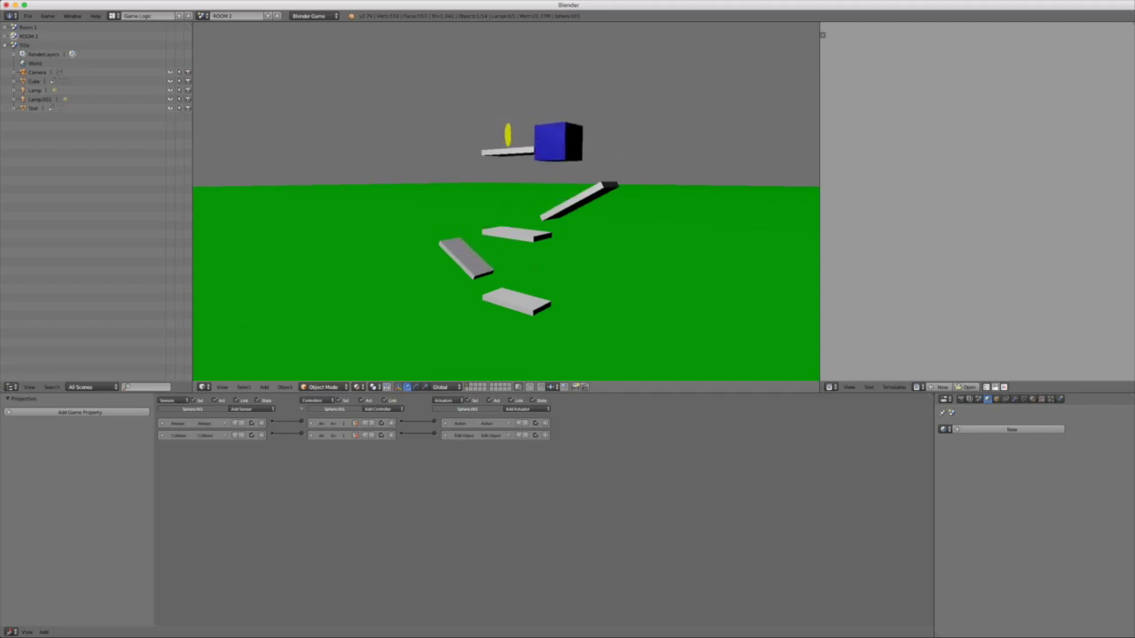
pyautogui.press('Escape')
# Step: Lower the top flat platform and the yellow coin slightly along Z, and playtest whether the cube can reach them
pyautogui.rightClick(517, 152)
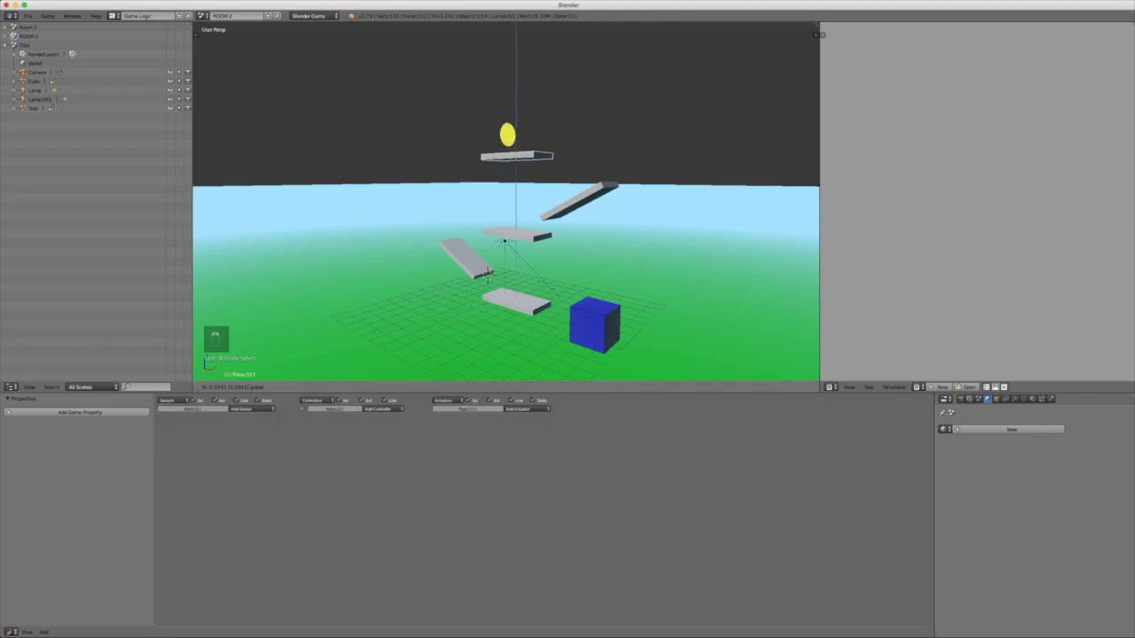
pyautogui.rightClick(507, 136)
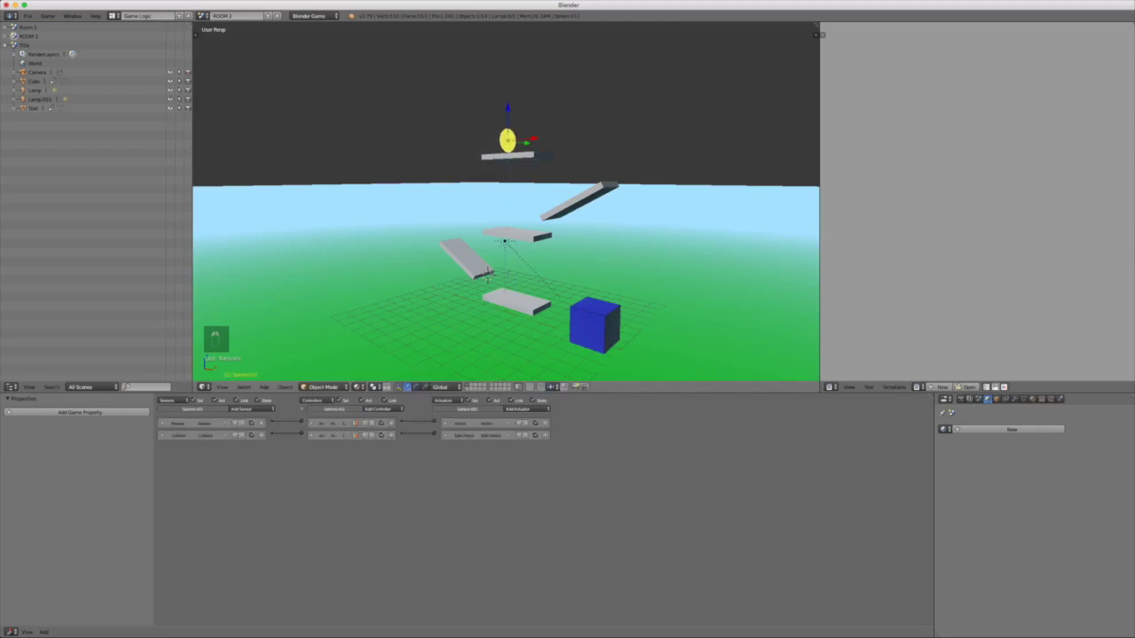
pyautogui.press('p')
pyautogui.press('space')
pyautogui.press('Left')
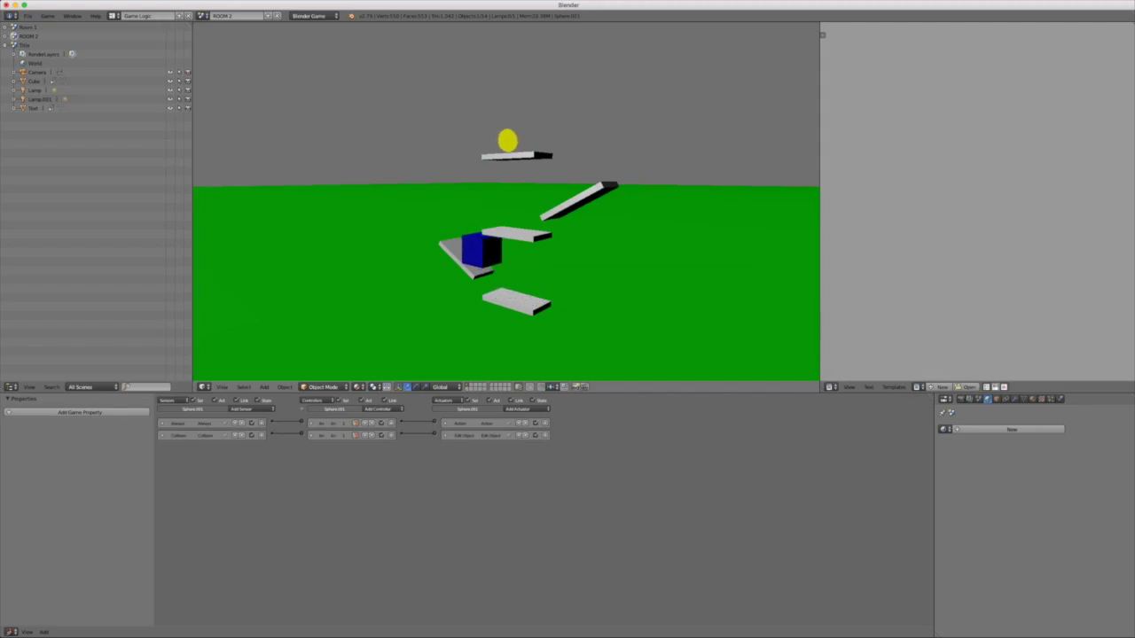
pyautogui.press('space')
pyautogui.press('Right')
pyautogui.press('space')
pyautogui.press('Right')
pyautogui.press('space')
pyautogui.press('Left')
pyautogui.press('Right')
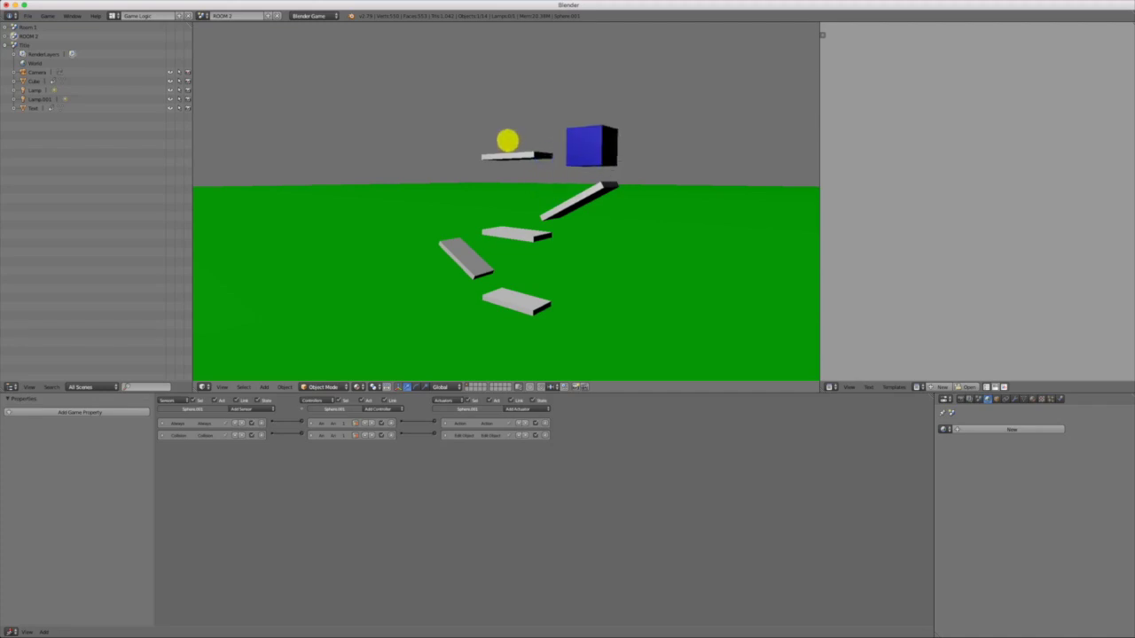
pyautogui.press('Escape')
# Step: Select the top flat platform together with the coin and lower both along Z
pyautogui.keyDown('shift'); pyautogui.rightClick(532, 158); pyautogui.keyUp('shift')
pyautogui.press('g')
pyautogui.press('z')
pyautogui.press('Return')
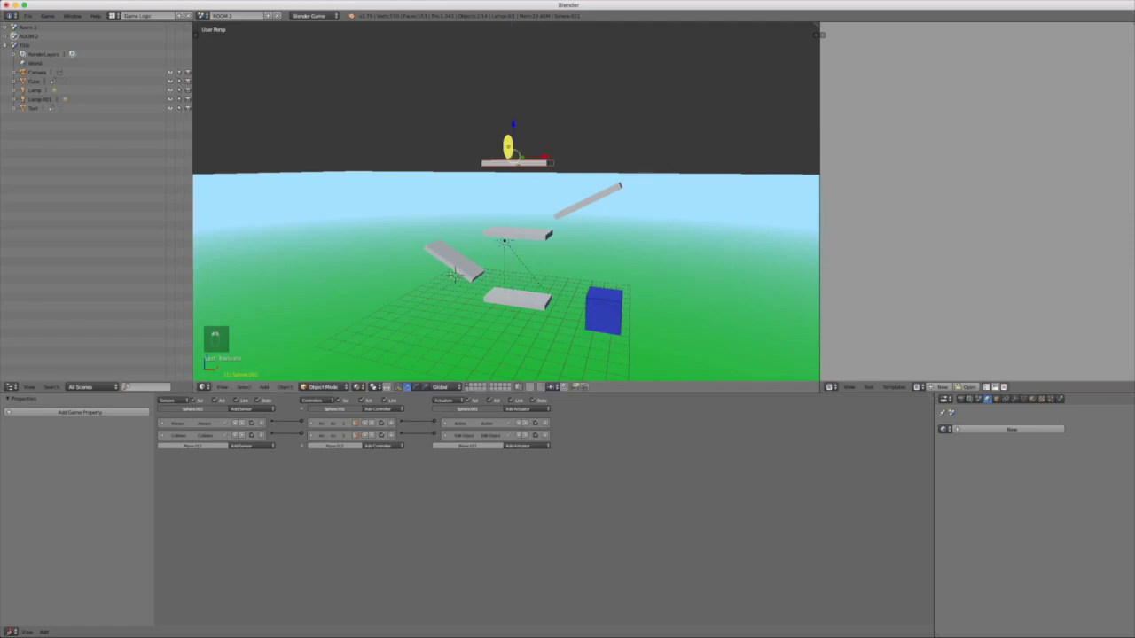
# Step: Playtest the full climb, jumping the cube onto the top platform to collect the coin
pyautogui.press('p')
pyautogui.press('Left')
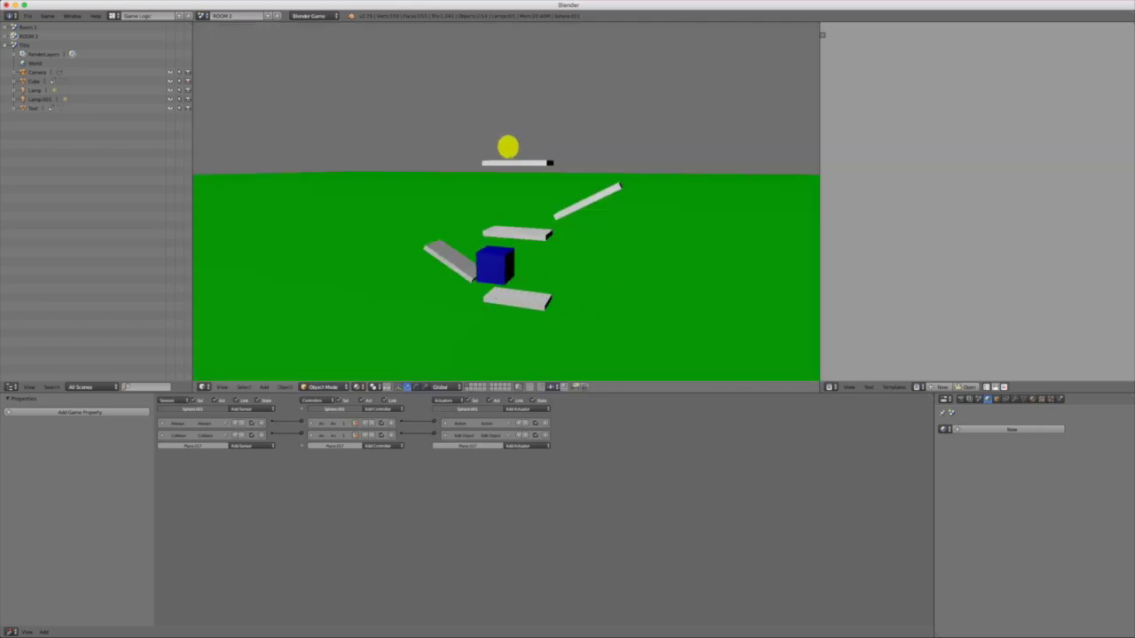
pyautogui.press('space')
pyautogui.press('Right')
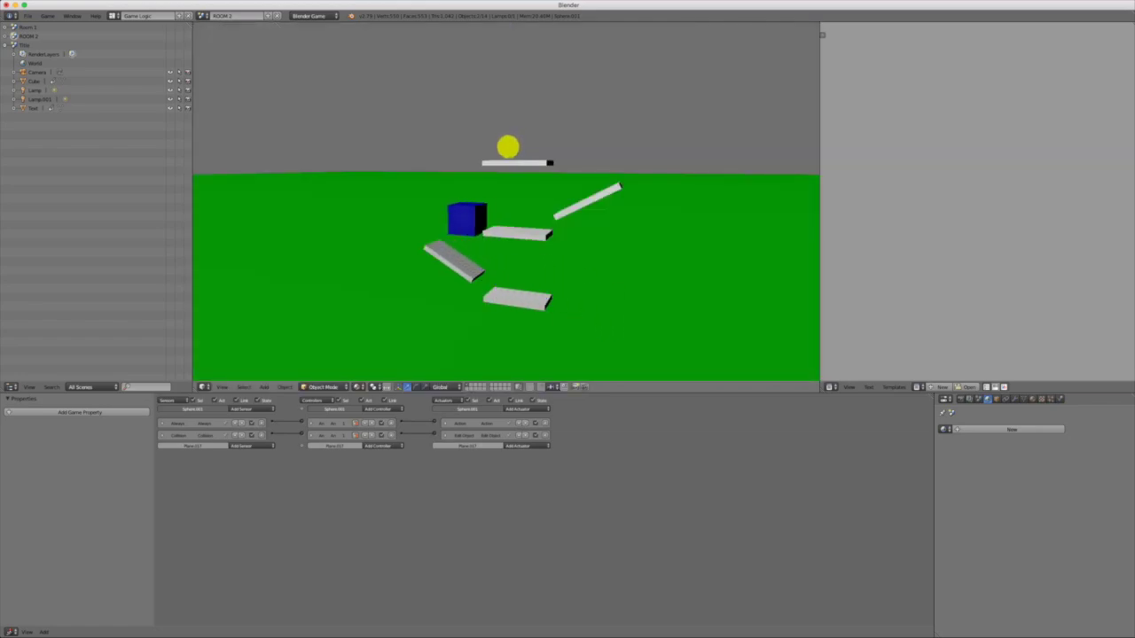
pyautogui.press('space')
pyautogui.press('Right')
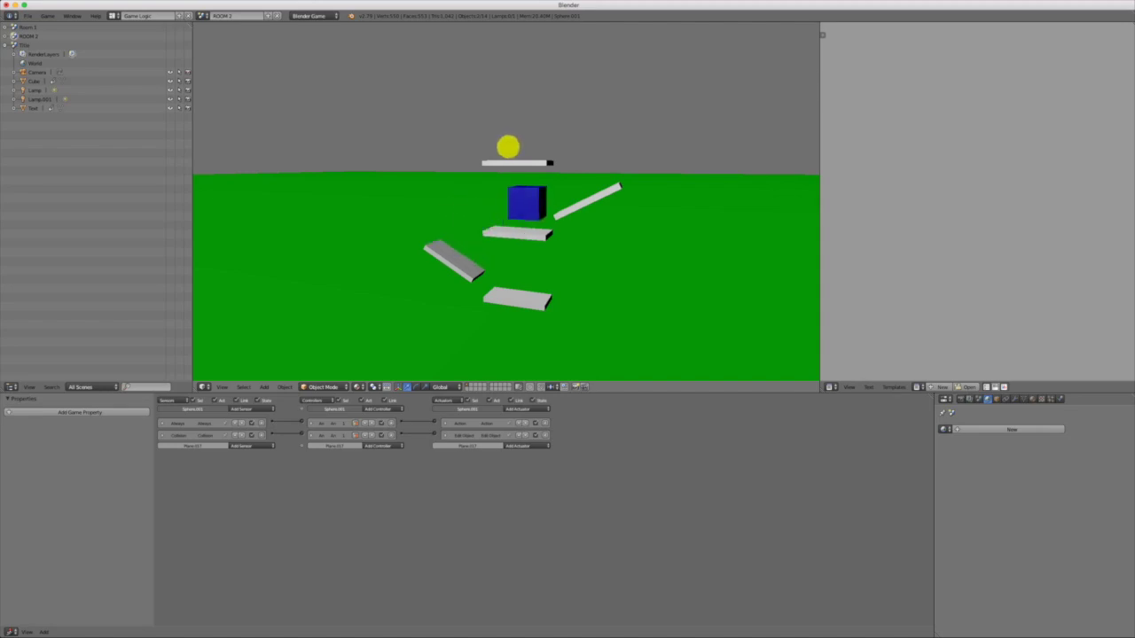
pyautogui.press('space')
pyautogui.press('Left')
pyautogui.press('Right')
pyautogui.press('space')
pyautogui.press('Left')
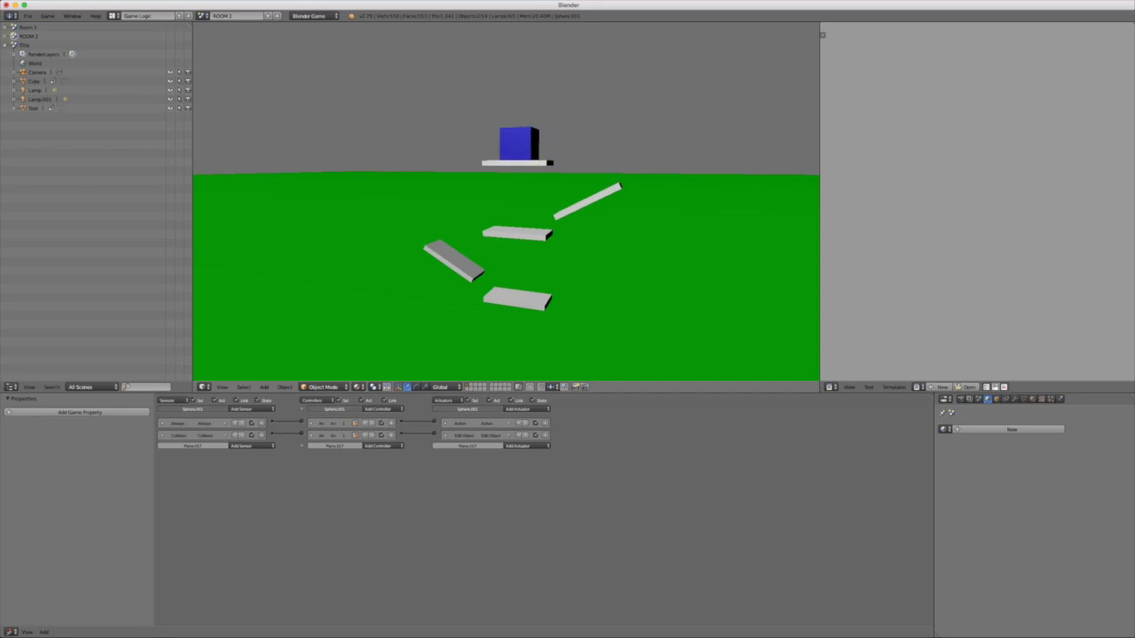
pyautogui.press('Escape')
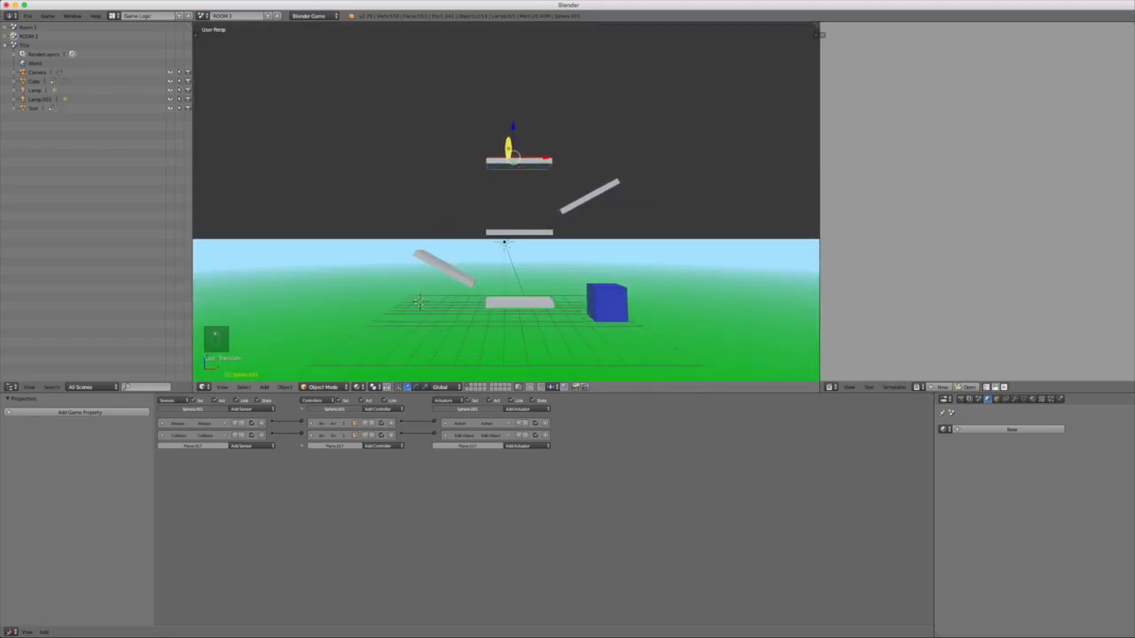
# Step: Reposition the upper tilted platform slightly higher and farther from the flat platforms, checking the climb with a playtest
pyautogui.rightClick(586, 200)
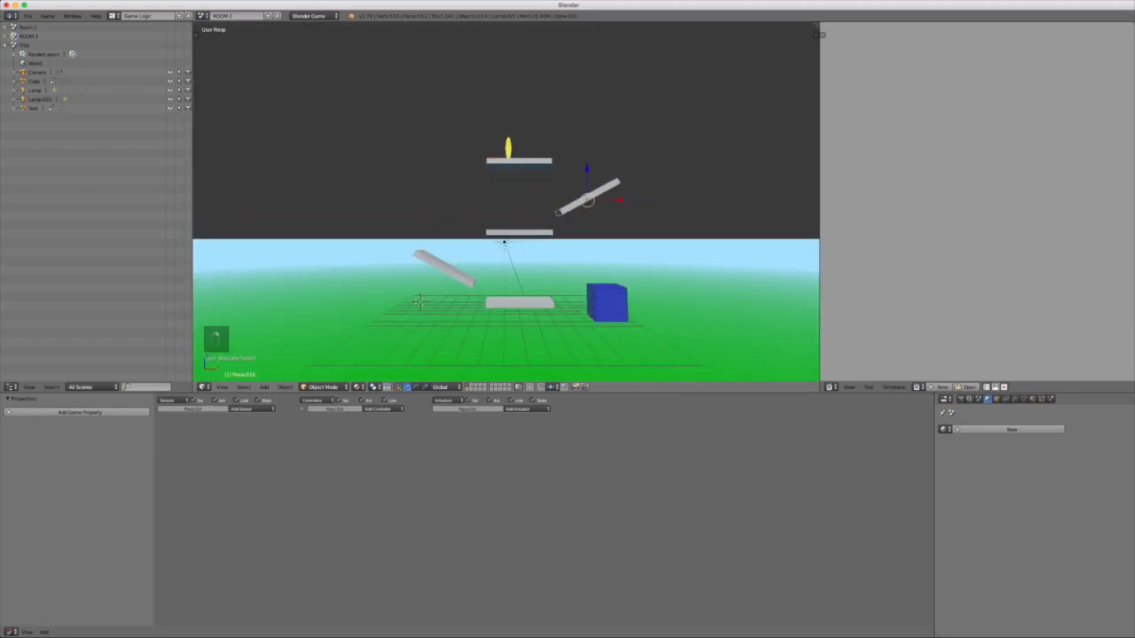
pyautogui.moveTo(586, 169)
pyautogui.mouseDown()
pyautogui.moveTo(631, 191)
pyautogui.moveTo(597, 163)
pyautogui.mouseUp()
pyautogui.press('p')
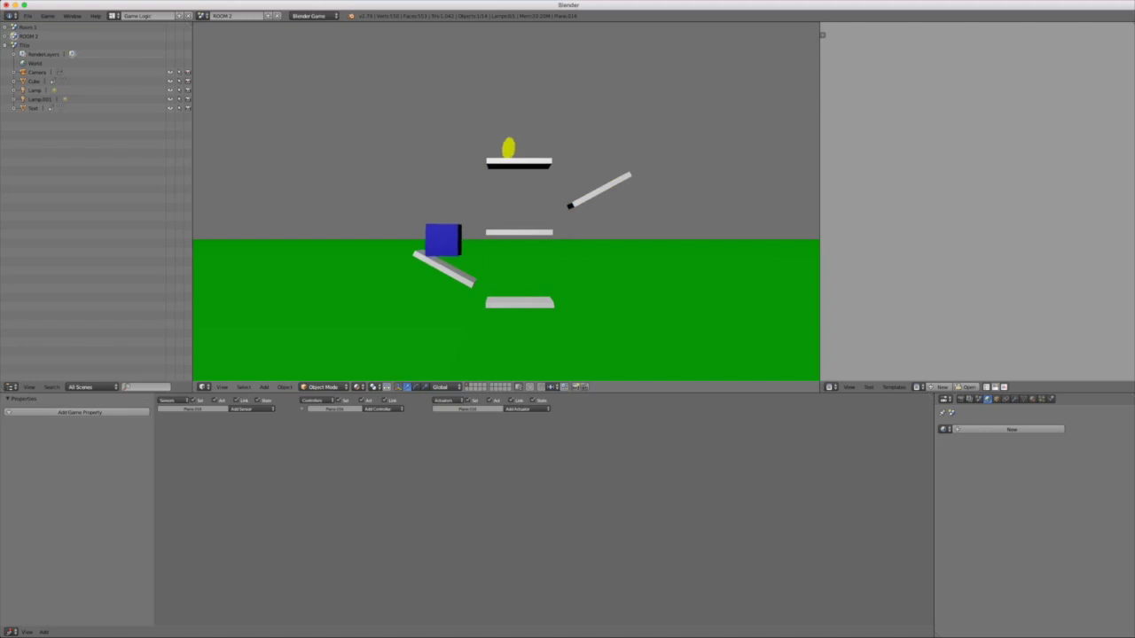
pyautogui.press('Right')
pyautogui.press('space')
pyautogui.press('space')
pyautogui.press('Left')
pyautogui.press('Escape')
pyautogui.moveTo(598, 159); pyautogui.dragTo(597, 161)
pyautogui.moveTo(598, 162); pyautogui.dragTo(427, 276, button='middle')
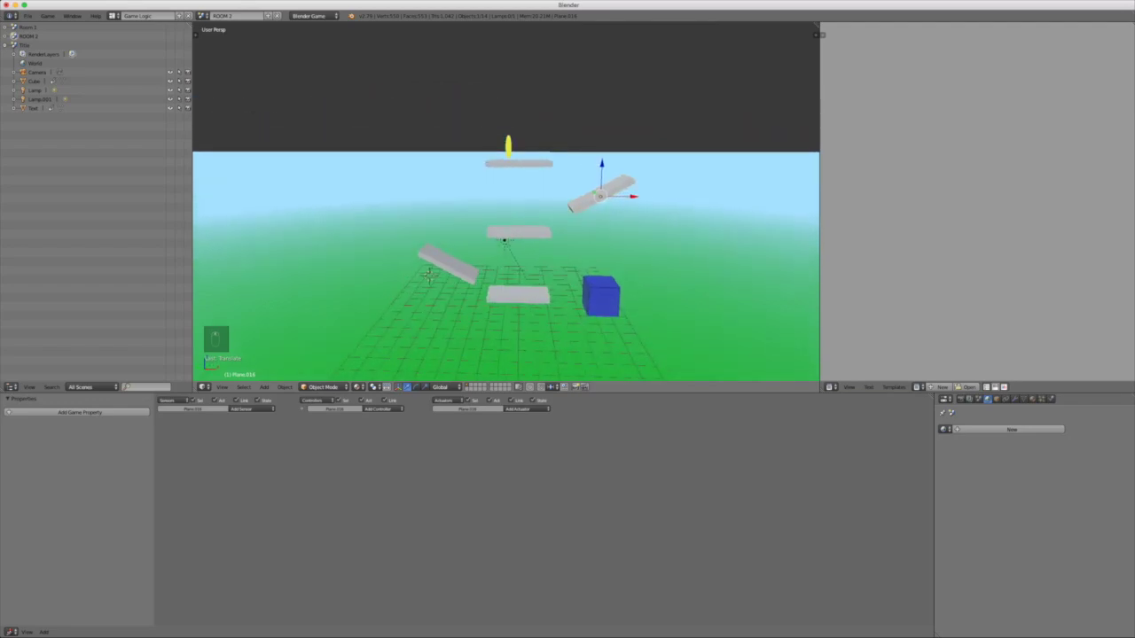
# Step: Open the world settings of the ROOM 2 scene and add a new world
pyautogui.click(960, 399)
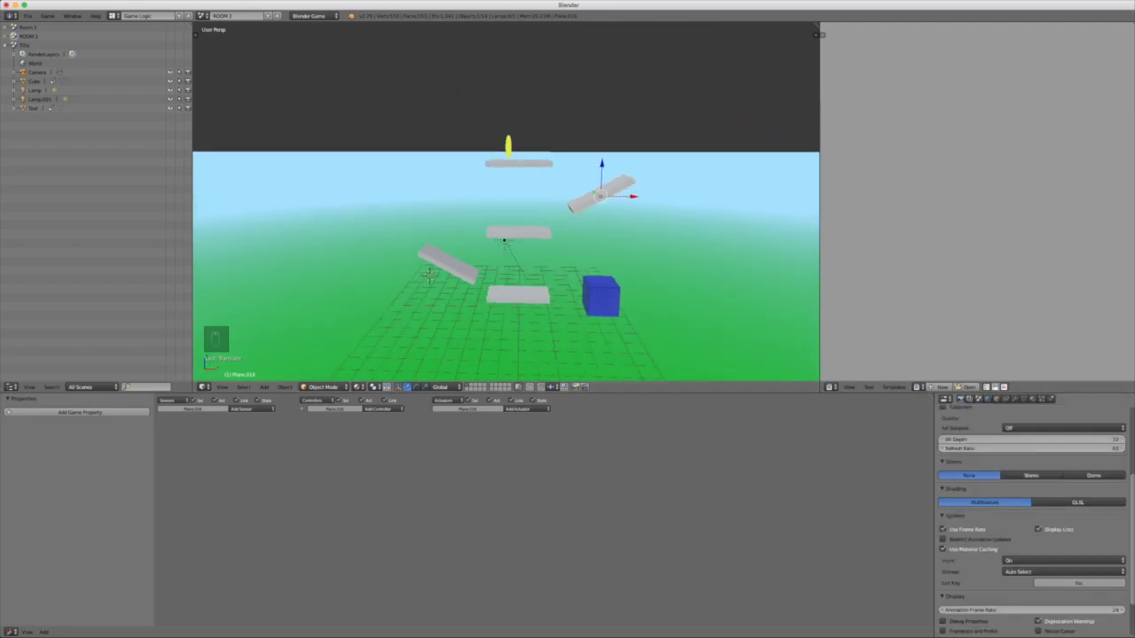
pyautogui.click(988, 399)
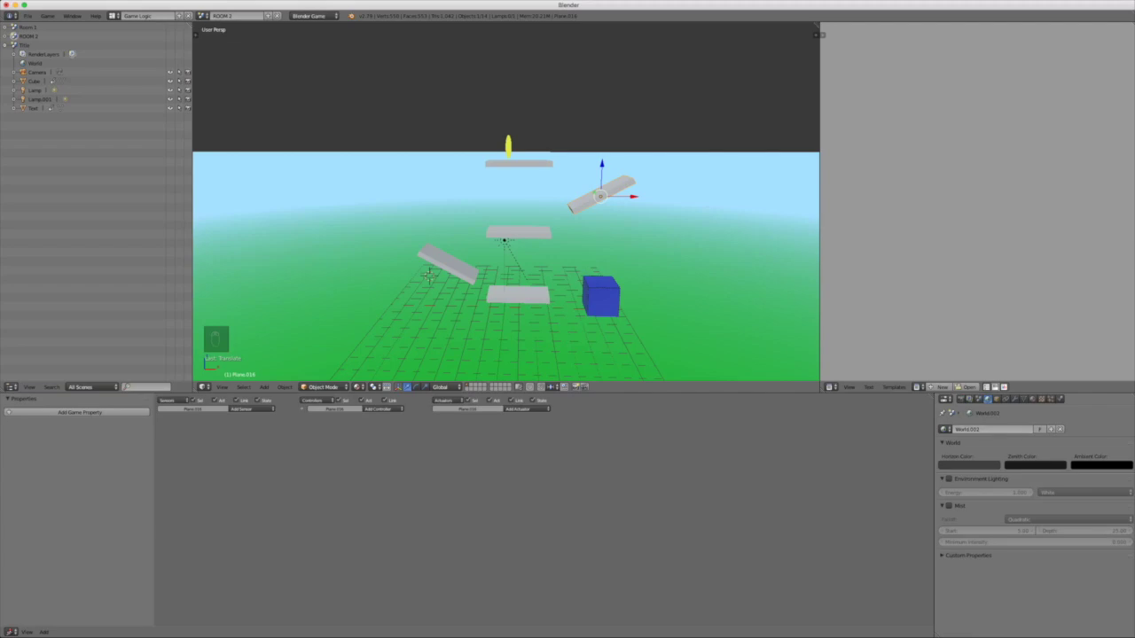
# Step: Set the ROOM 2 world's horizon color to a light cyan blue and run the game to check the sky
pyautogui.click(969, 465)
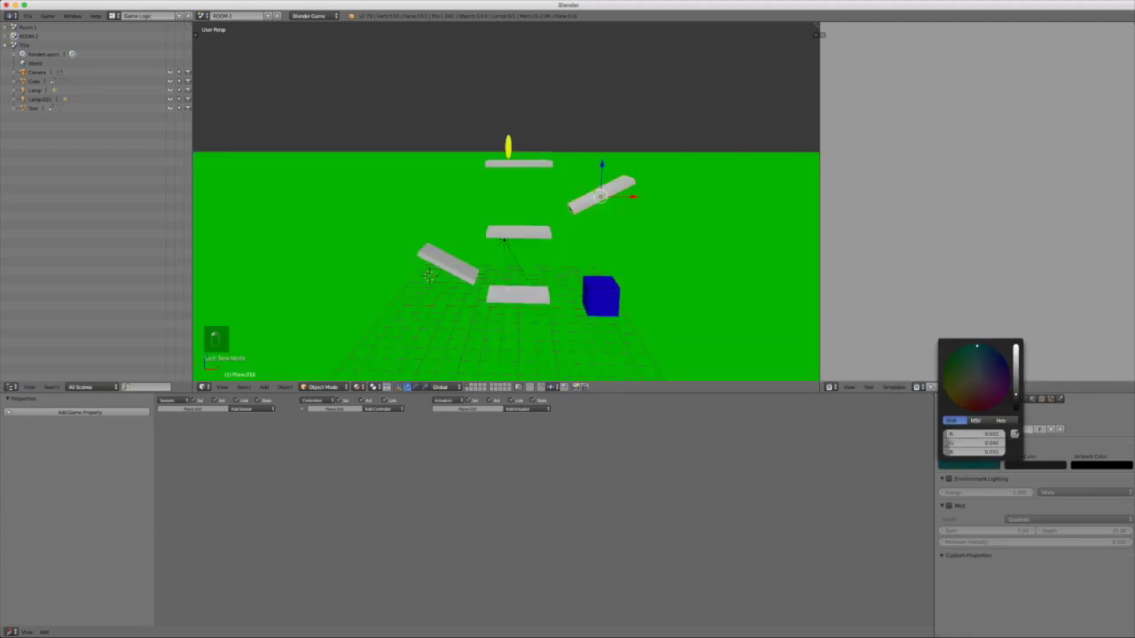
pyautogui.moveTo(1016, 394); pyautogui.dragTo(1016, 345)
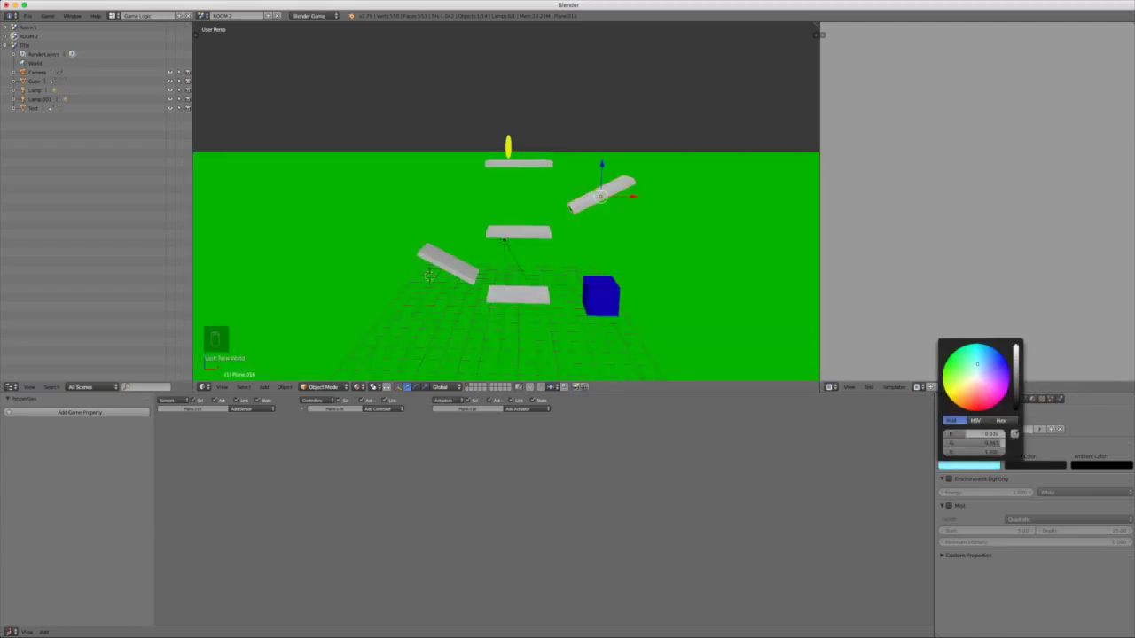
pyautogui.press('p')
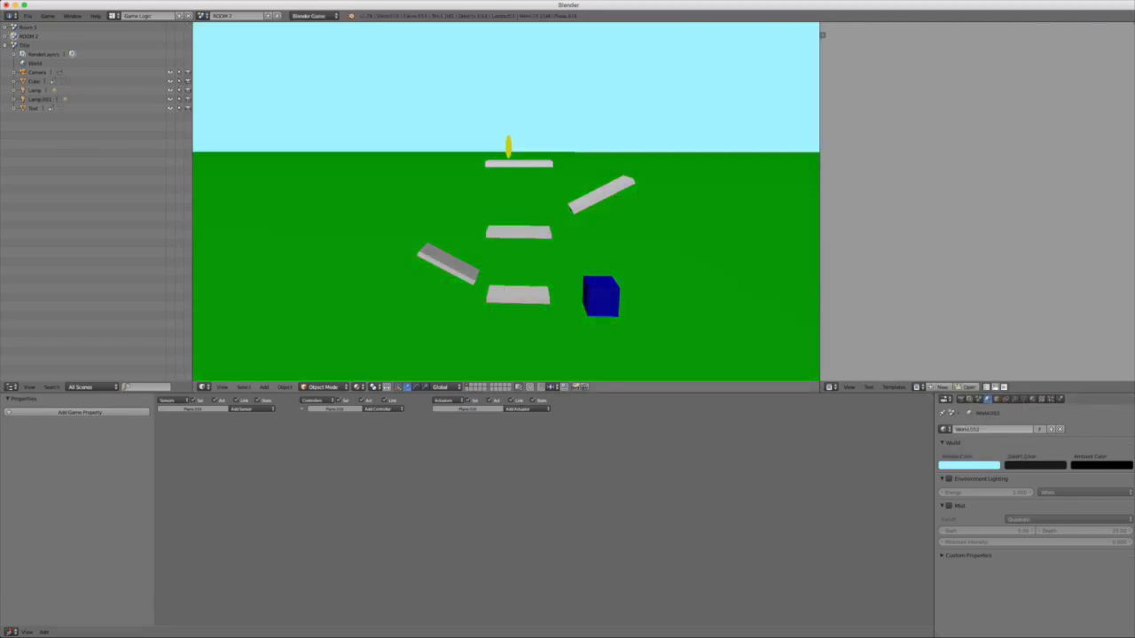
pyautogui.press('Escape')
# Step: Enable mist in the ROOM 2 world, raise its depth to 55, and test it in the running game
pyautogui.click(949, 507)
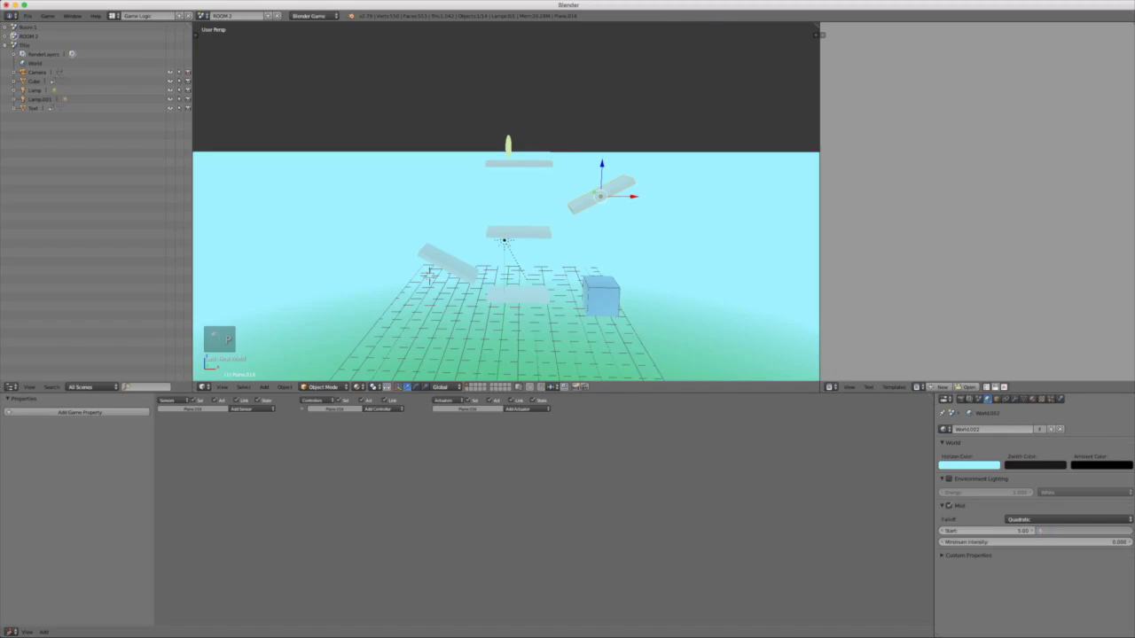
pyautogui.press('p')
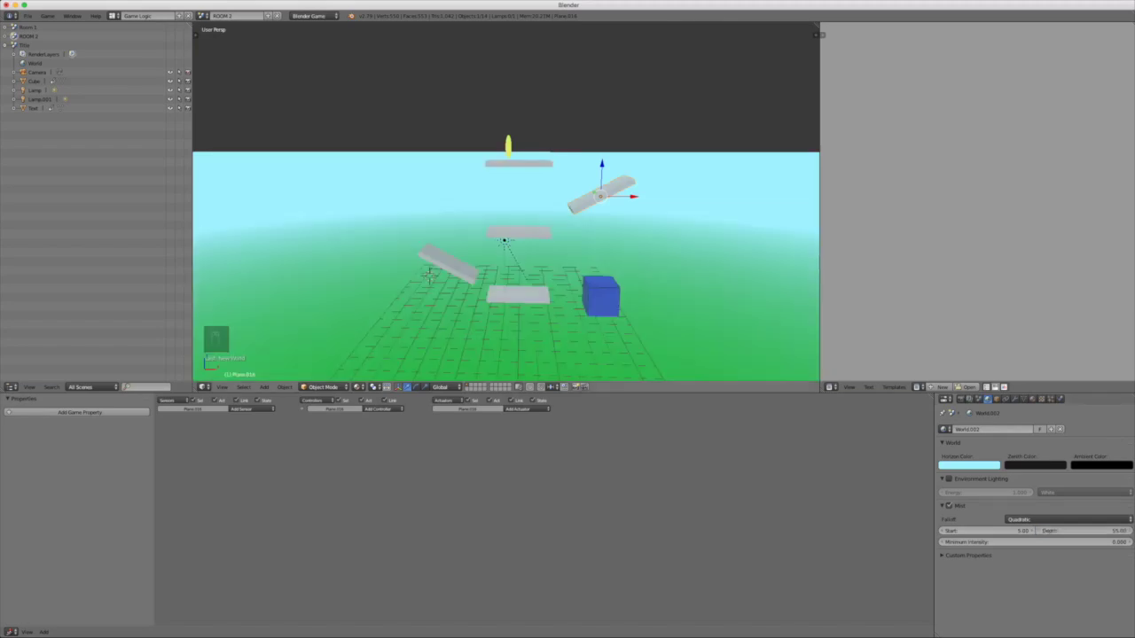
pyautogui.press('Escape')
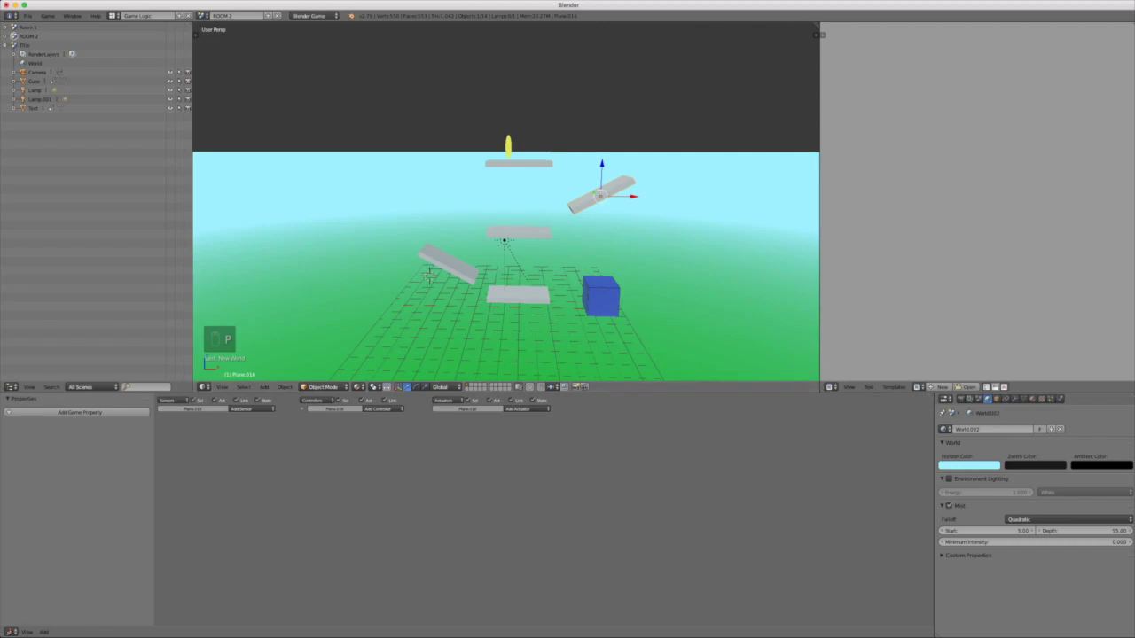
# Step: Open the Room 1 scene and copy the hex value of its world's horizon color
pyautogui.click(203, 16)
pyautogui.click(239, 30)
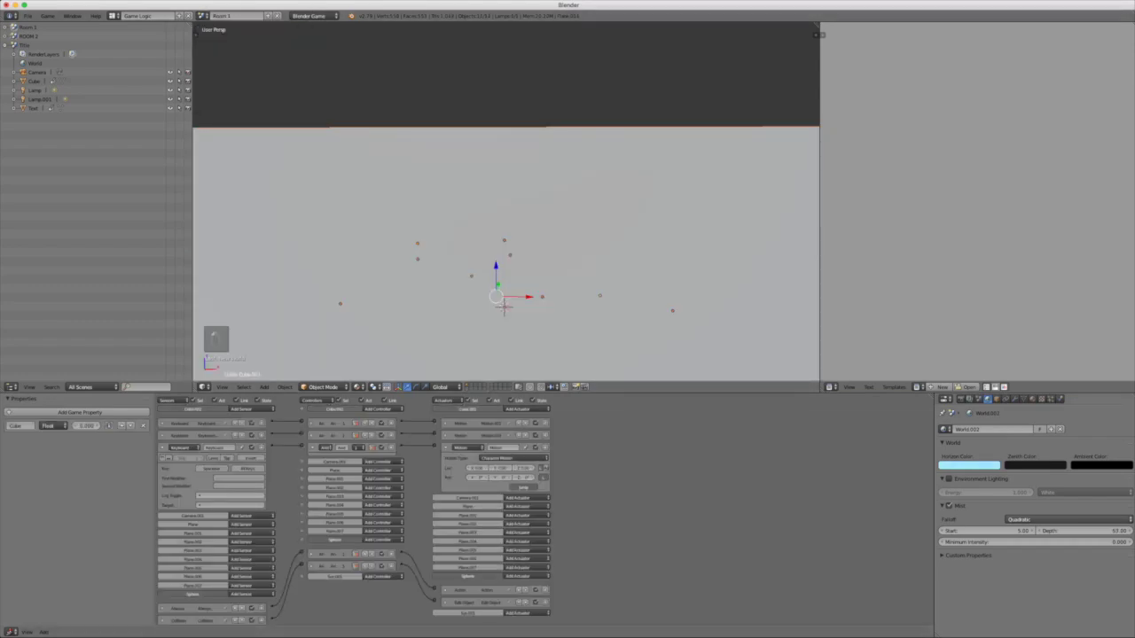
pyautogui.click(969, 464)
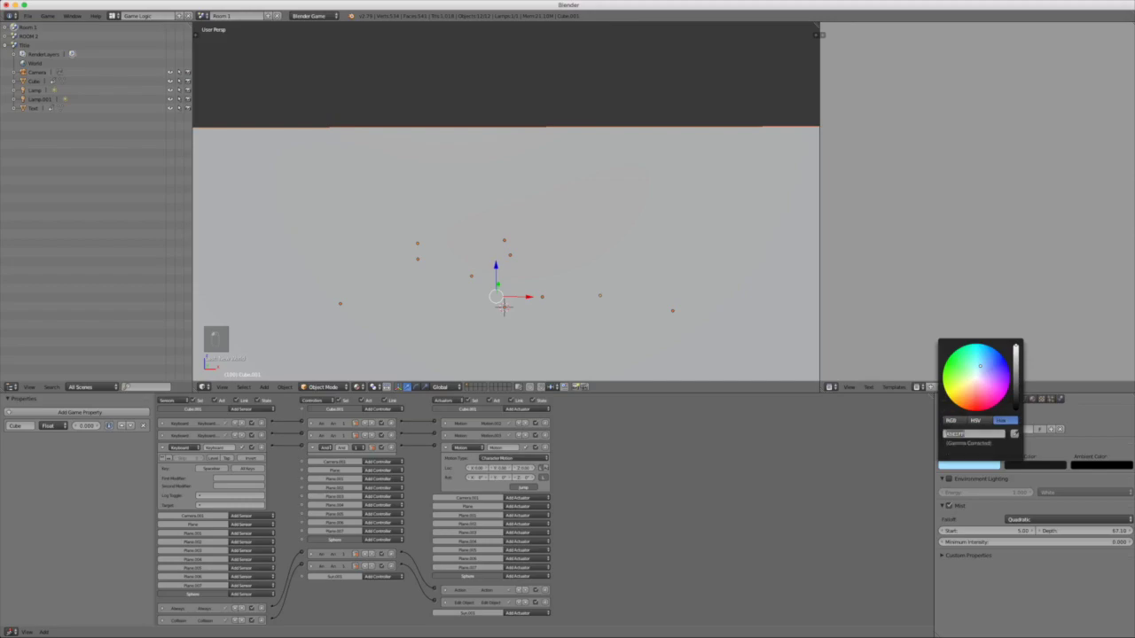
pyautogui.moveTo(518, 209); pyautogui.dragTo(483, 312, button='middle')
pyautogui.scroll(-8, 554, 311)
pyautogui.scroll(10, 554, 310)
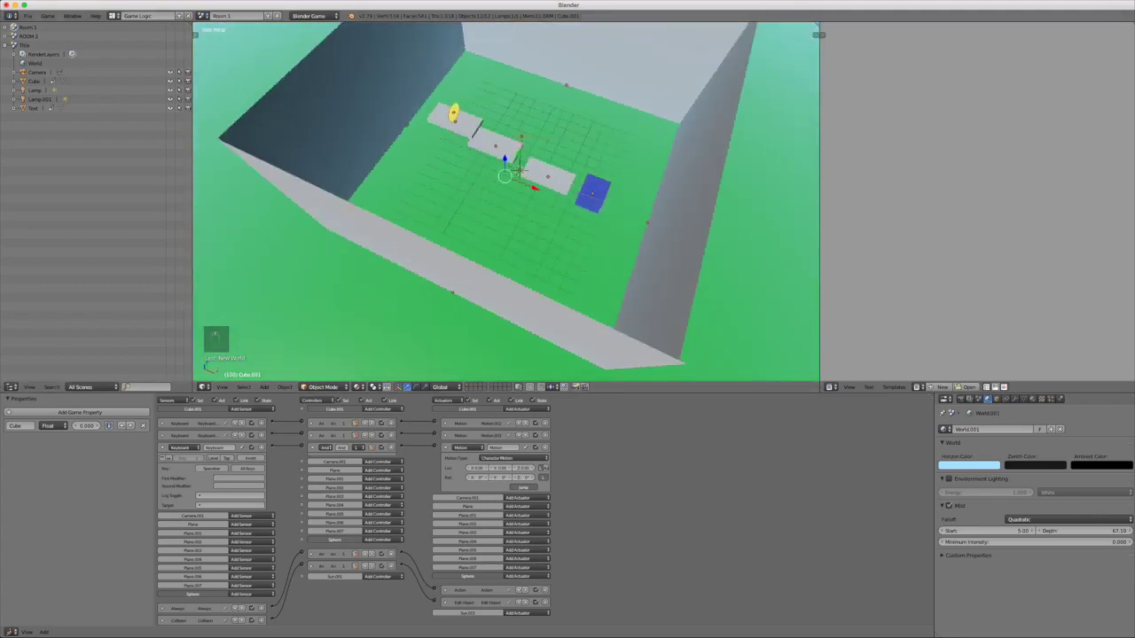
# Step: Return to the ROOM 2 scene and apply the copied hex value to its world's horizon color
pyautogui.click(203, 16)
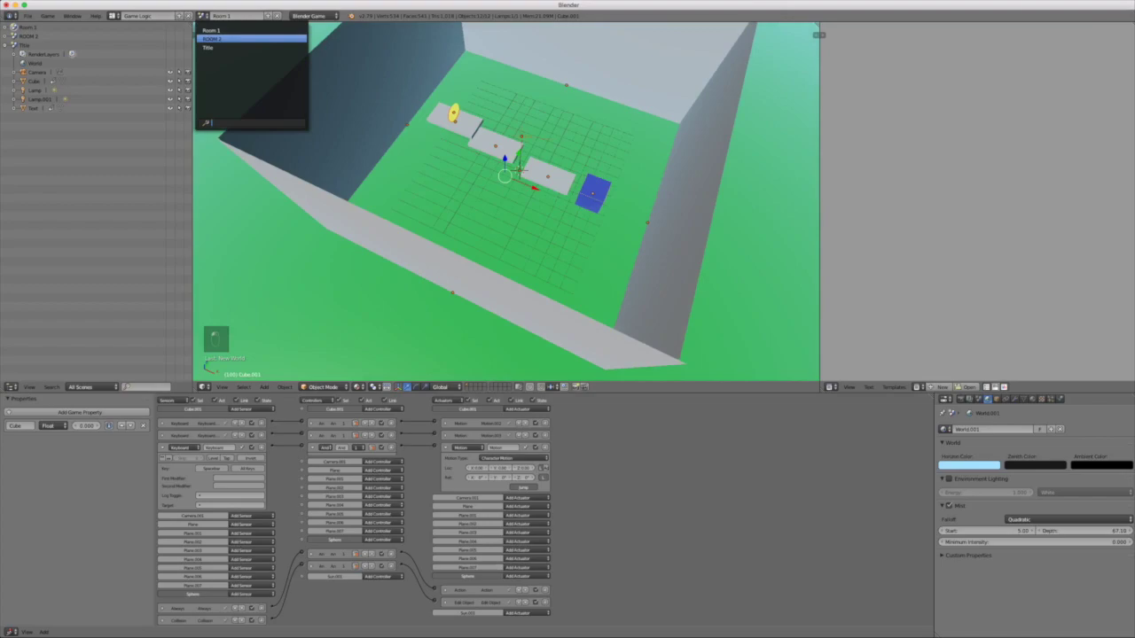
pyautogui.click(213, 39)
pyautogui.click(969, 465)
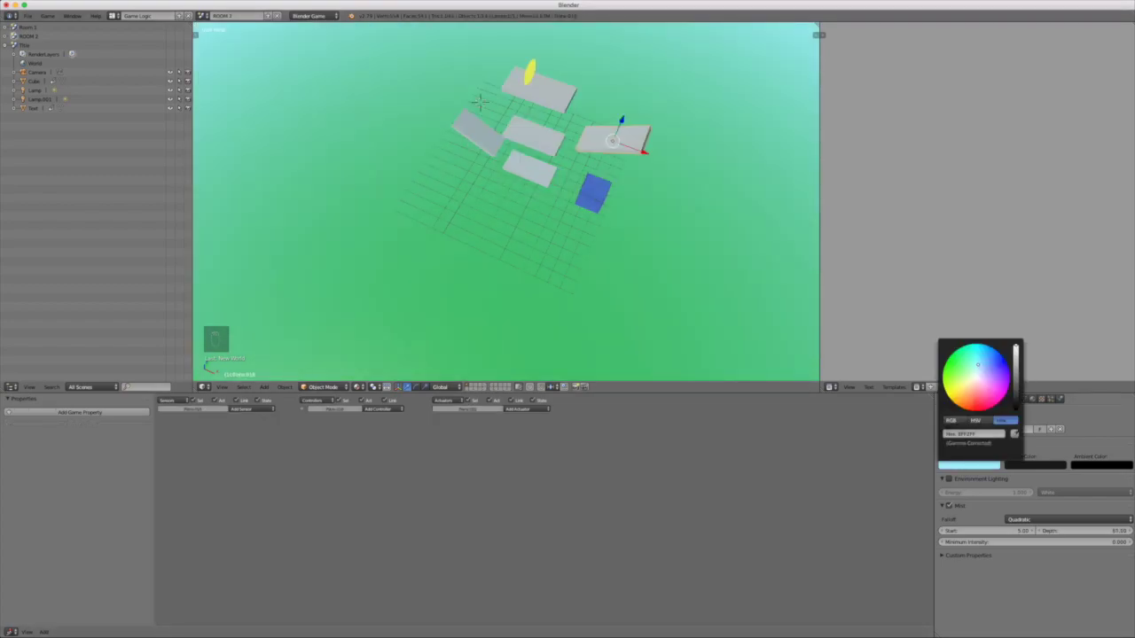
# Step: Select every object in the ROOM 2 scene and copy them all
pyautogui.moveTo(567, 275); pyautogui.dragTo(621, 188, button='middle')
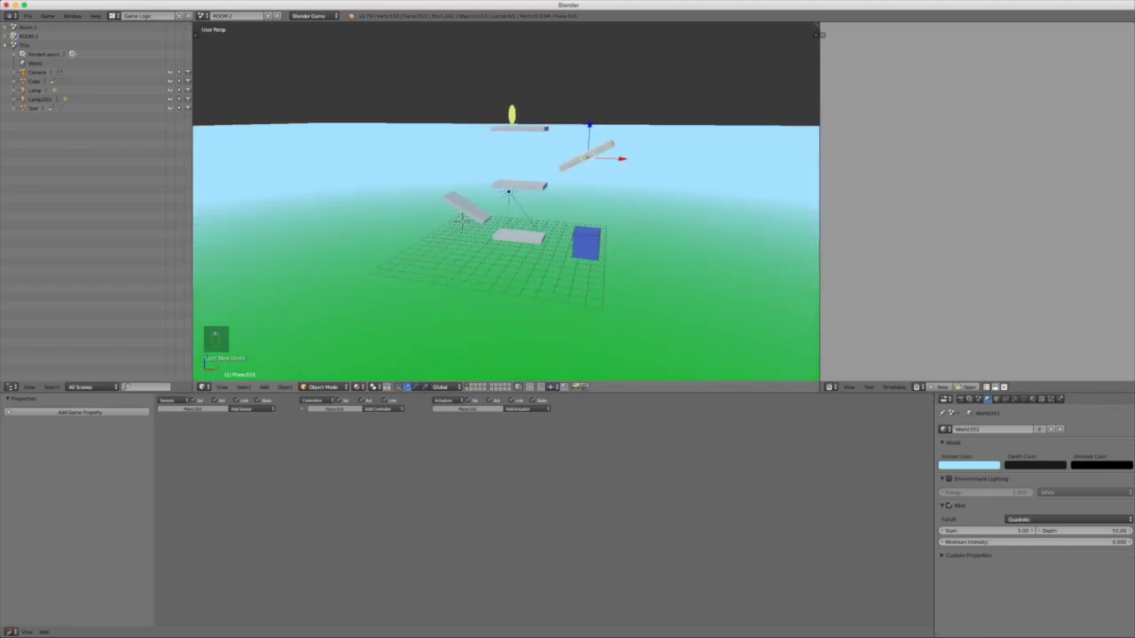
pyautogui.moveTo(462, 220); pyautogui.dragTo(303, 280, button='middle')
pyautogui.keyDown('shift'); pyautogui.moveTo(483, 204); pyautogui.dragTo(515, 209, button='middle'); pyautogui.keyUp('shift')
pyautogui.scroll(4, 532, 266)
pyautogui.moveTo(514, 257); pyautogui.dragTo(572, 236, button='middle')
pyautogui.scroll(-2, 572, 236)
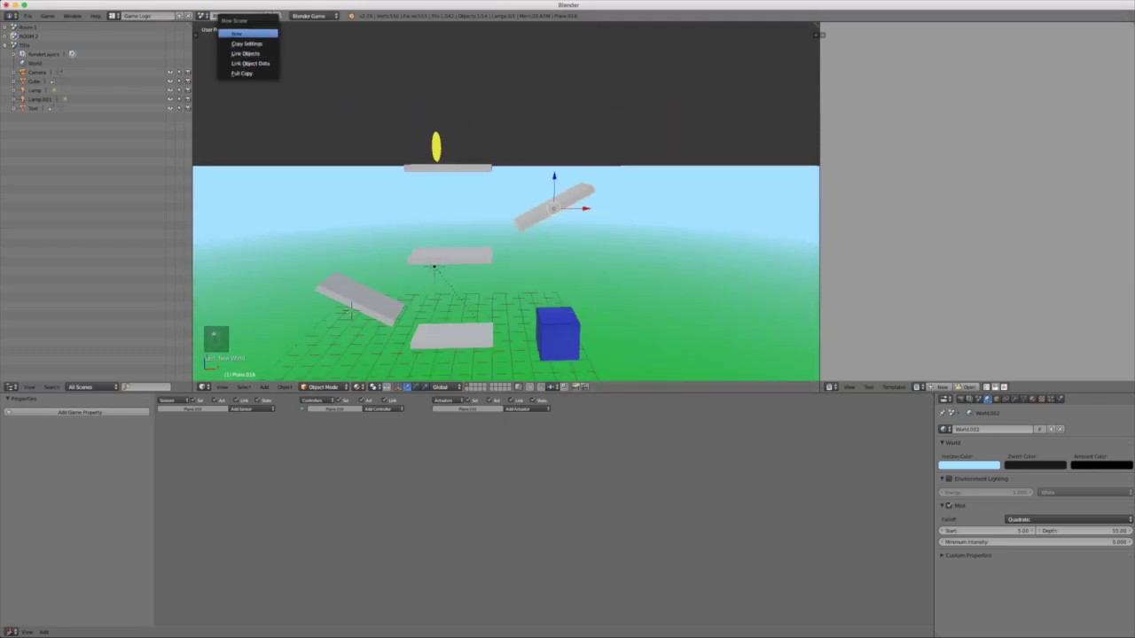
pyautogui.scroll(-3, 507, 204)
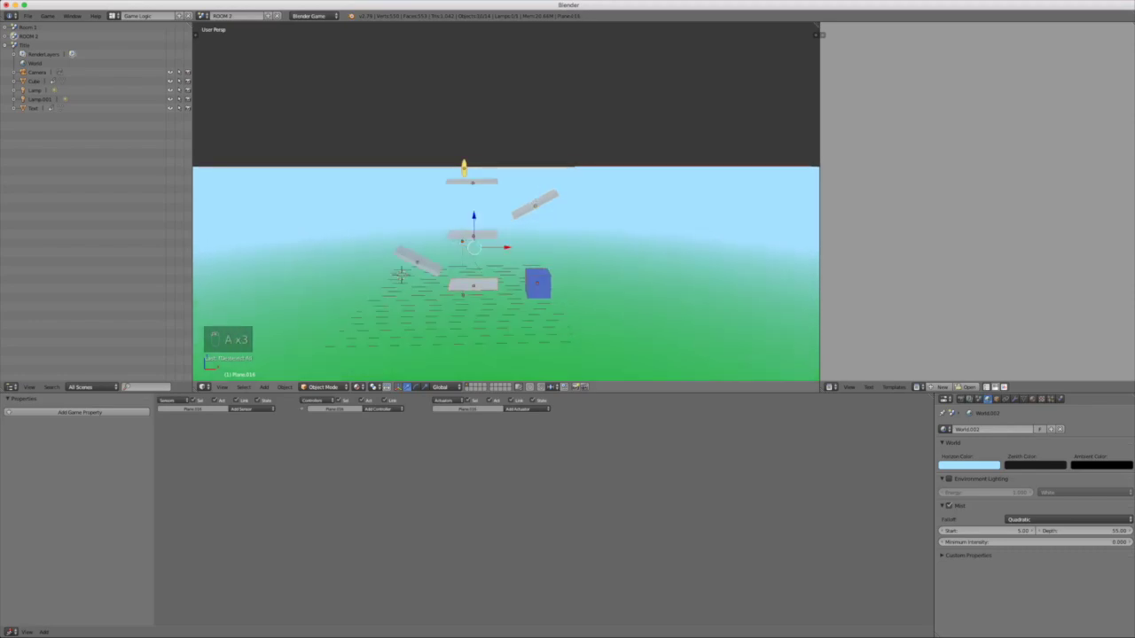
pyautogui.press('super+c')
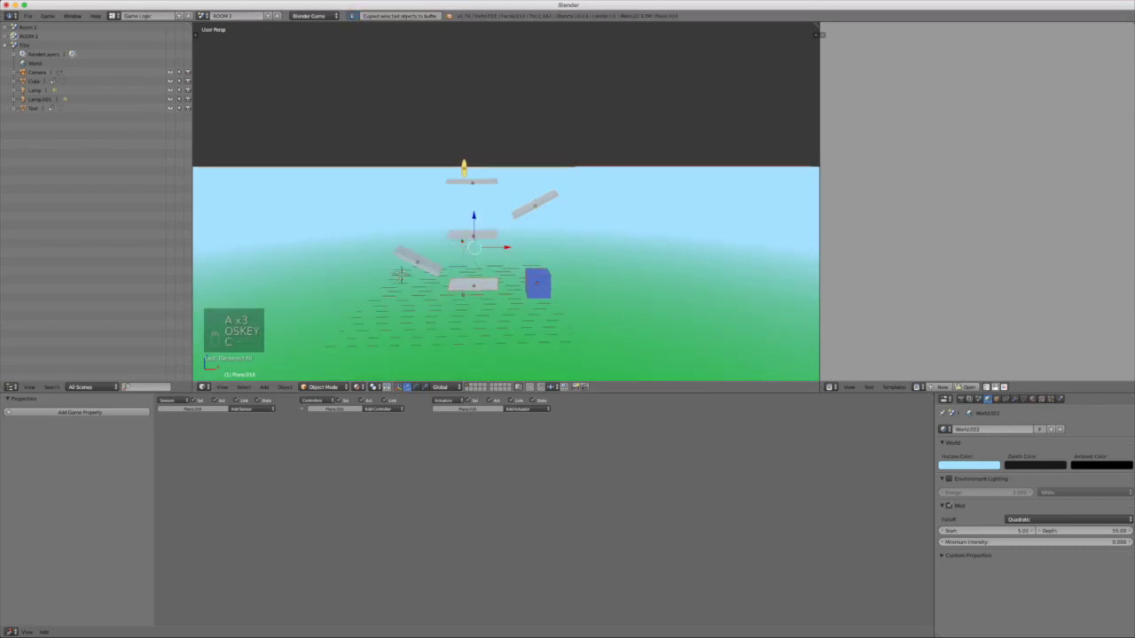
# Step: Create a new empty scene, name it ROOM 3, and set its render engine to Blender Game
pyautogui.click(267, 16)
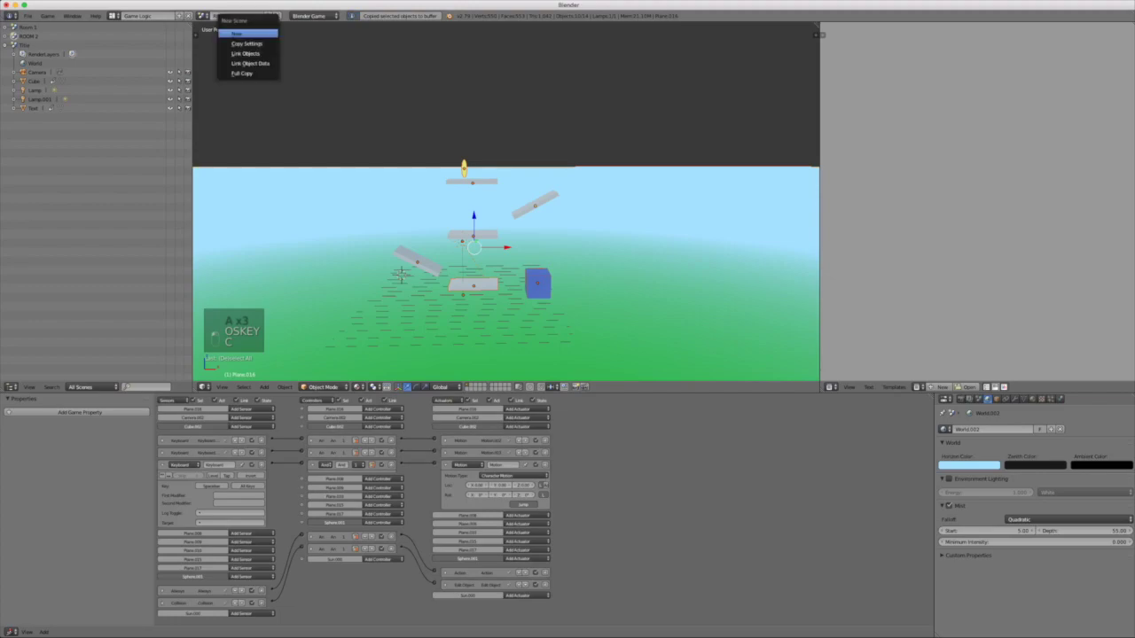
pyautogui.click(237, 34)
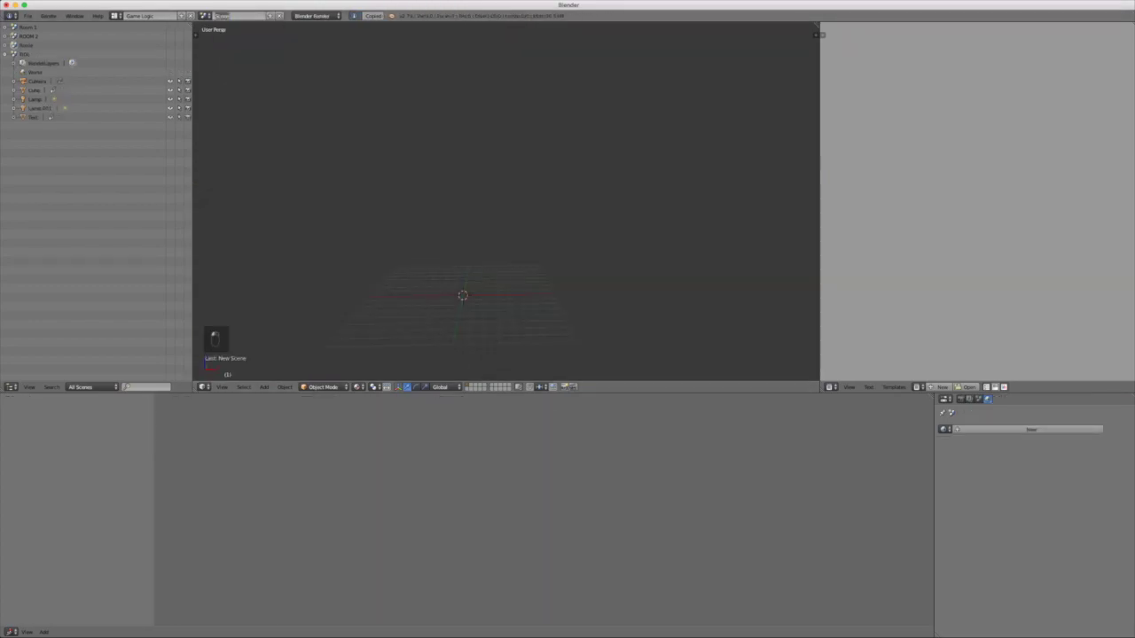
pyautogui.press('Return')
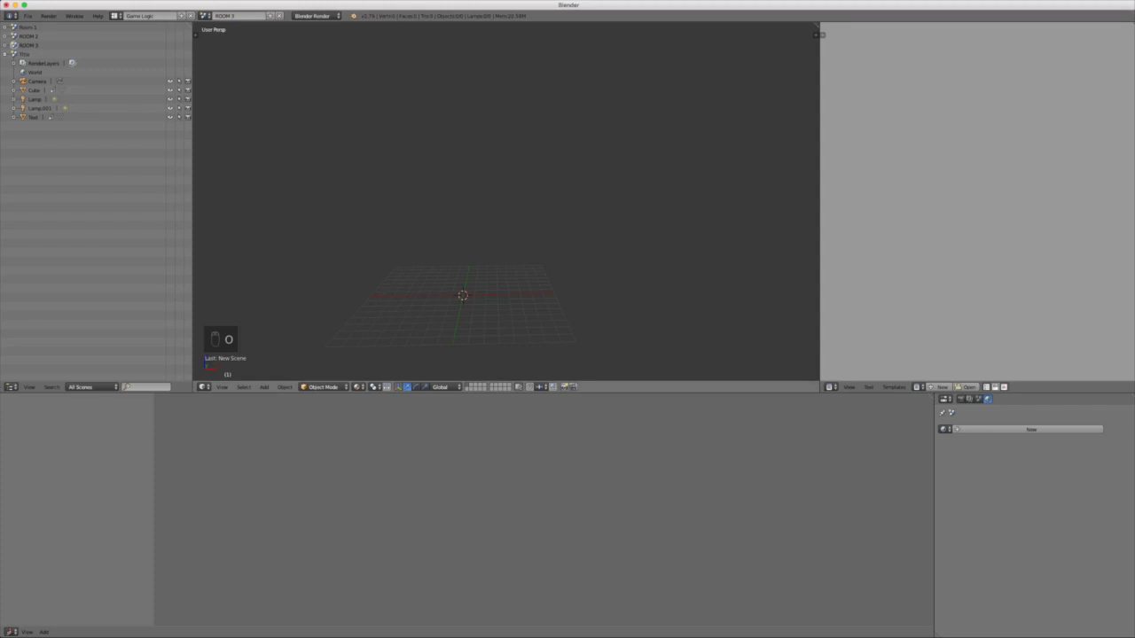
pyautogui.click(315, 16)
pyautogui.click(319, 37)
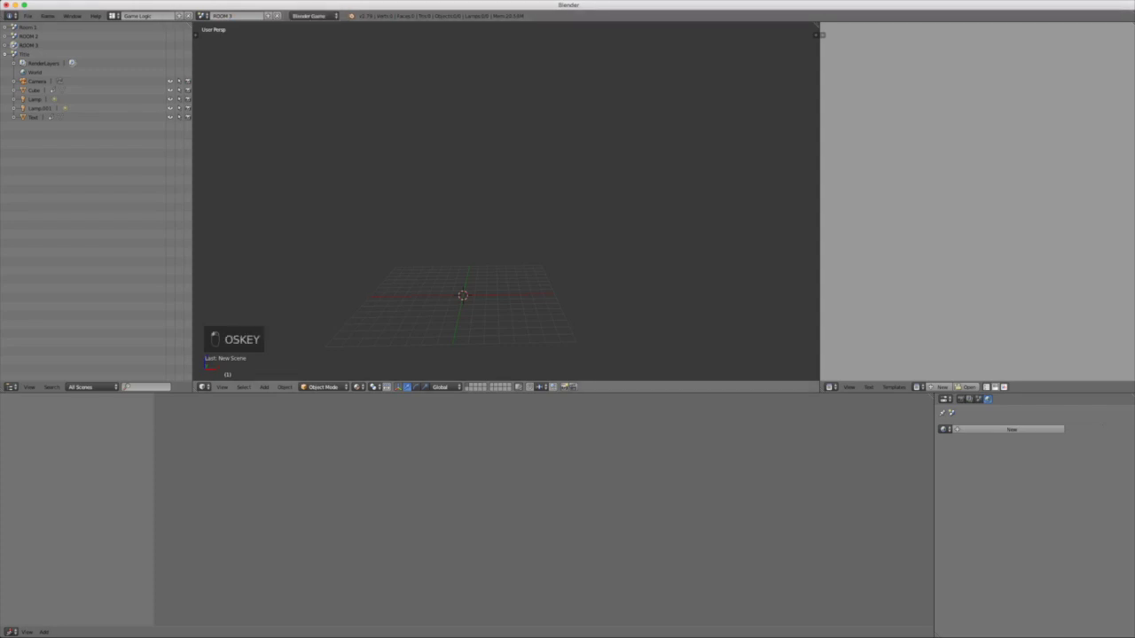
# Step: Paste the copied ROOM 2 objects into the ROOM 3 scene and clear the selection
pyautogui.press('super+v')
pyautogui.moveTo(506, 212)
pyautogui.mouseDown(button='middle')
pyautogui.moveTo(507, 227)
pyautogui.moveTo(558, 229)
pyautogui.moveTo(577, 253)
pyautogui.moveTo(514, 252)
pyautogui.moveTo(523, 319)
pyautogui.moveTo(524, 204)
pyautogui.mouseUp(button='middle')
pyautogui.press('a')
pyautogui.scroll(-2, 514, 252)
pyautogui.scroll(2, 525, 204)
pyautogui.scroll(-4, 505, 257)
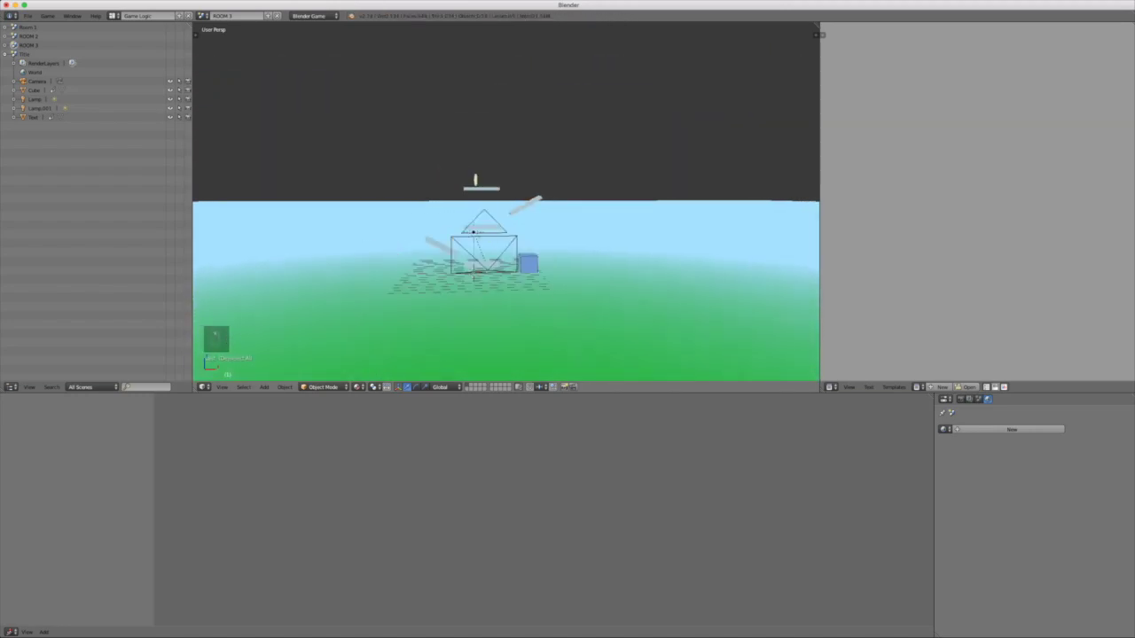
# Step: Duplicate the ROOM 3 camera, place the copy higher, and delete the original camera
pyautogui.rightClick(493, 233)
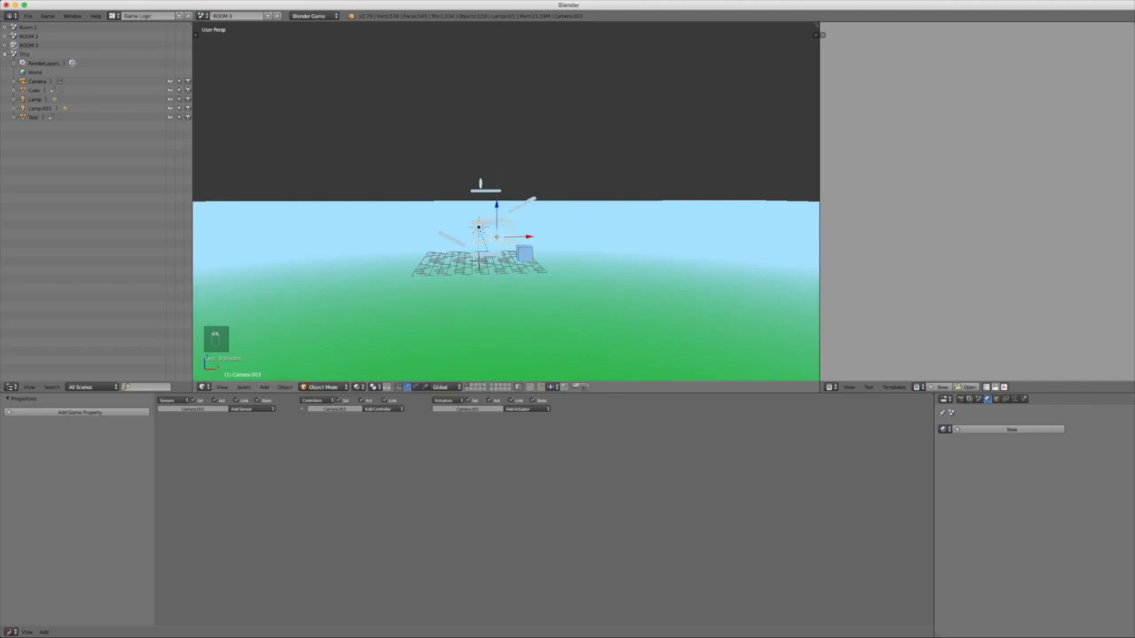
pyautogui.hotkey('shift', 'd')
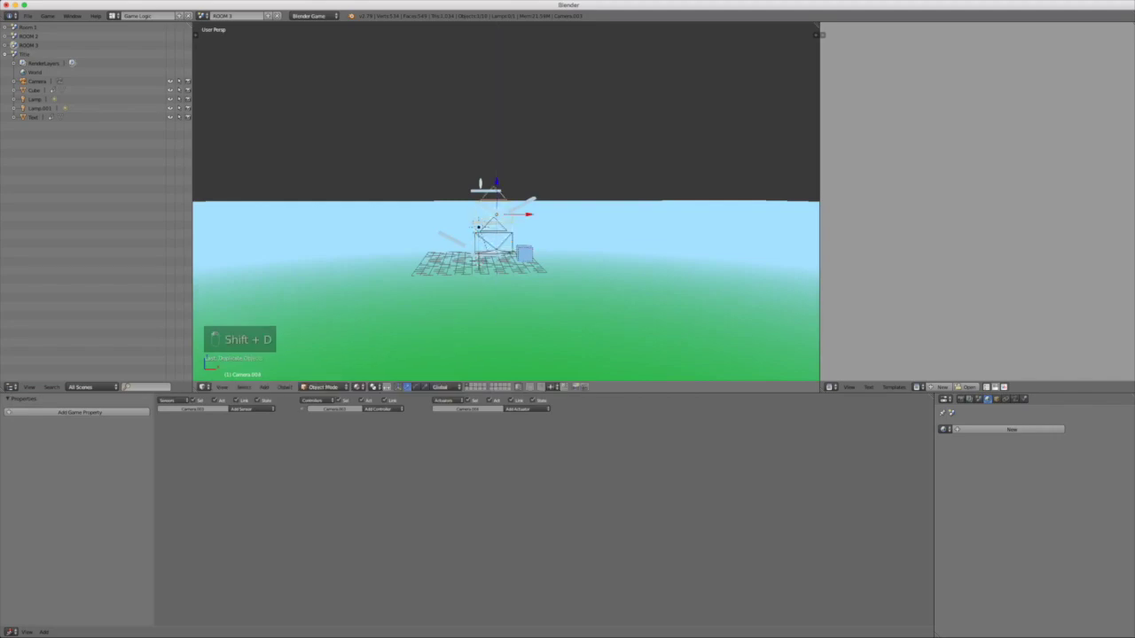
pyautogui.press('x')
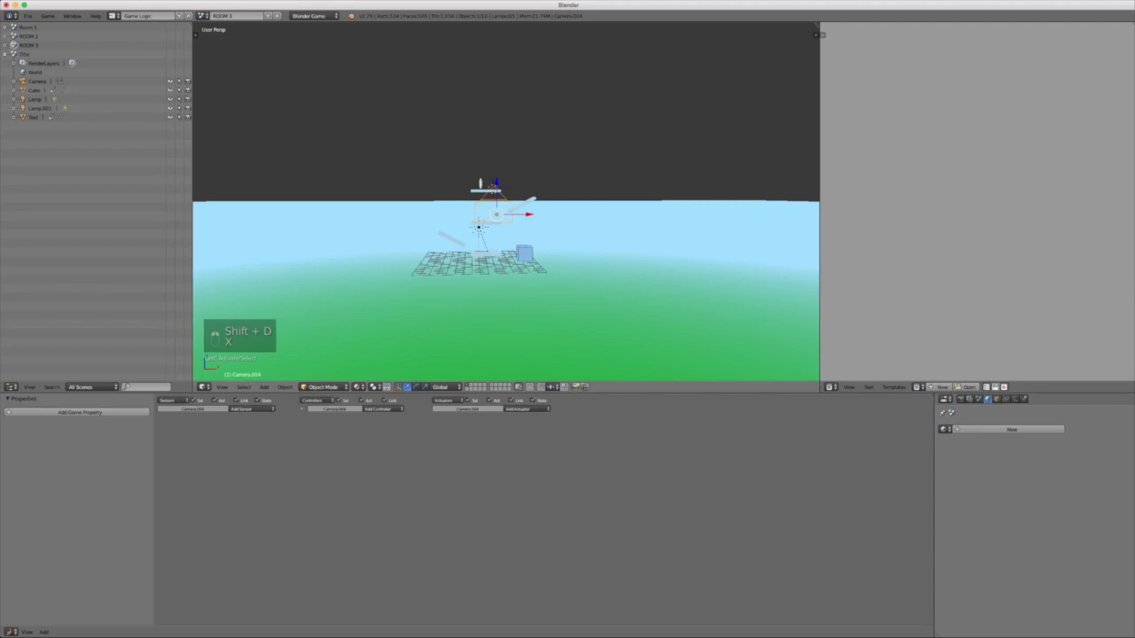
# Step: Look through the duplicated camera and move it along Z and X to frame the platforms, coin and cube
pyautogui.press('KP_0')
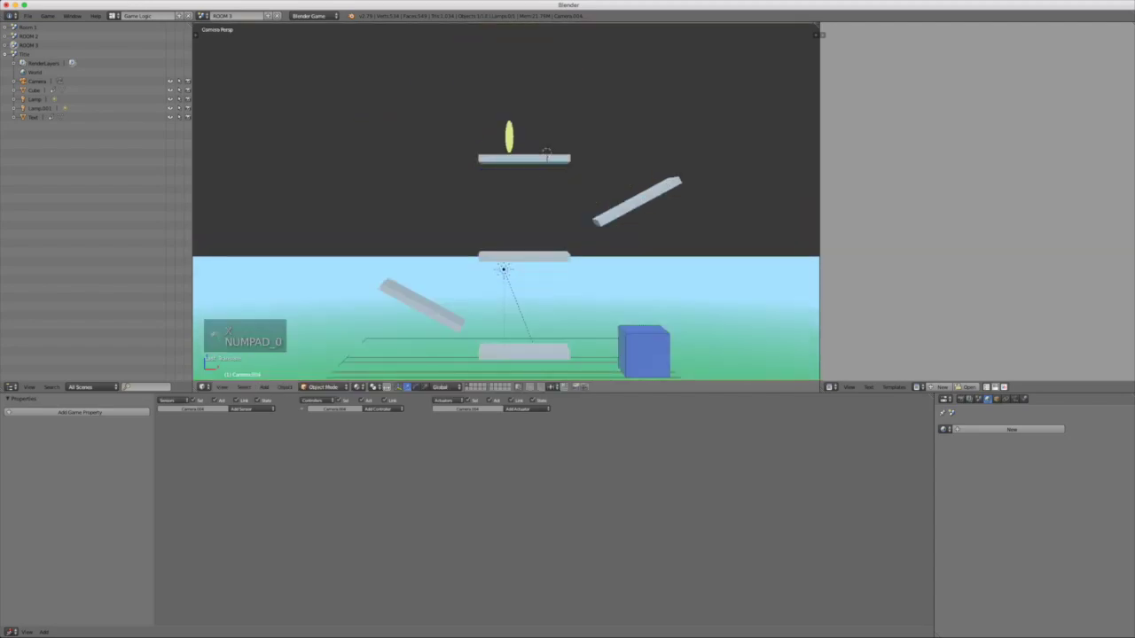
pyautogui.press('g')
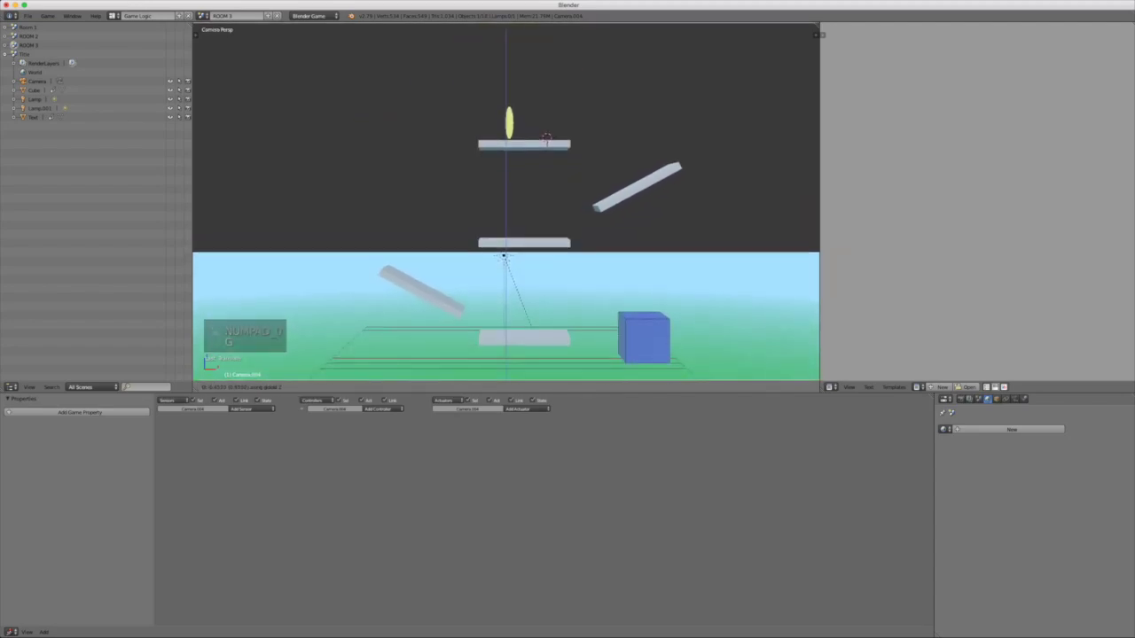
pyautogui.click(504, 249)
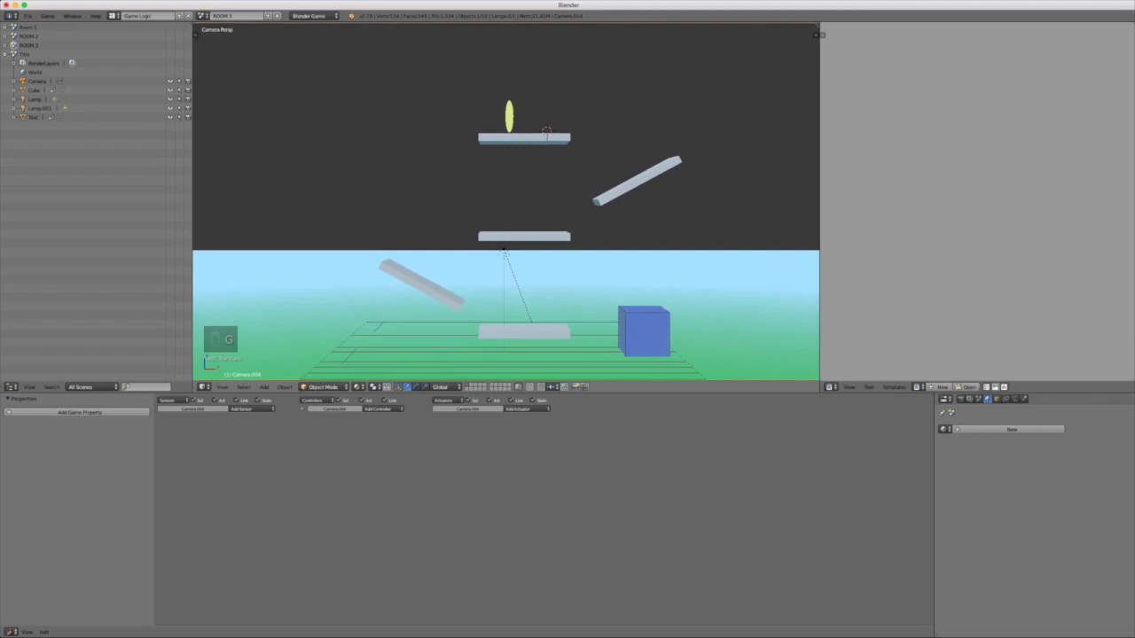
pyautogui.press('g')
pyautogui.press('z')
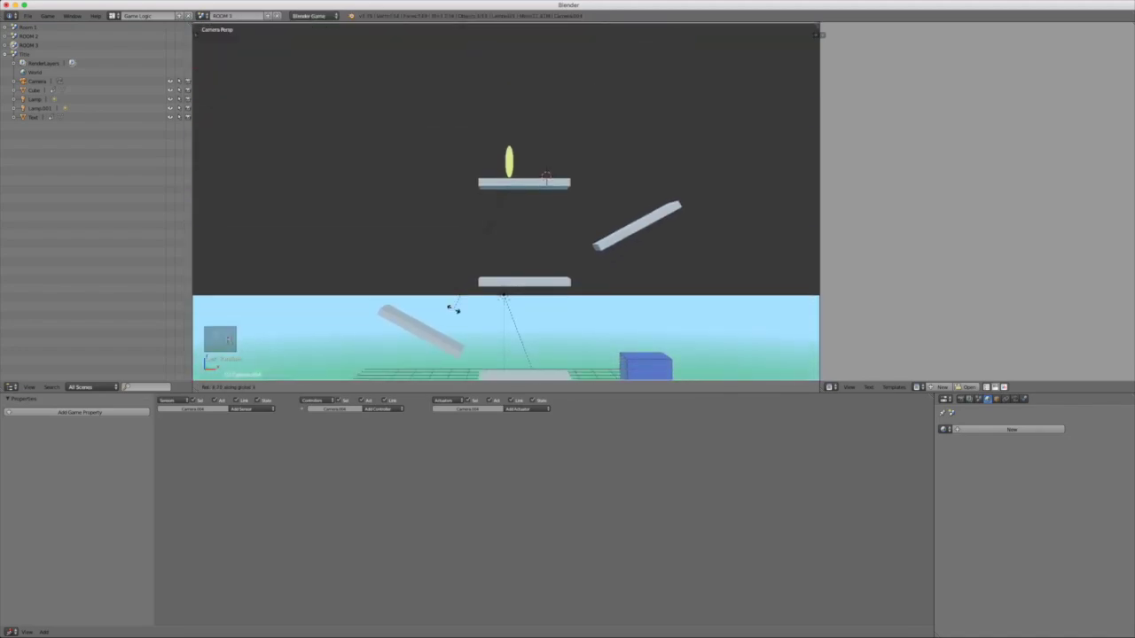
pyautogui.press('g')
pyautogui.press('x')
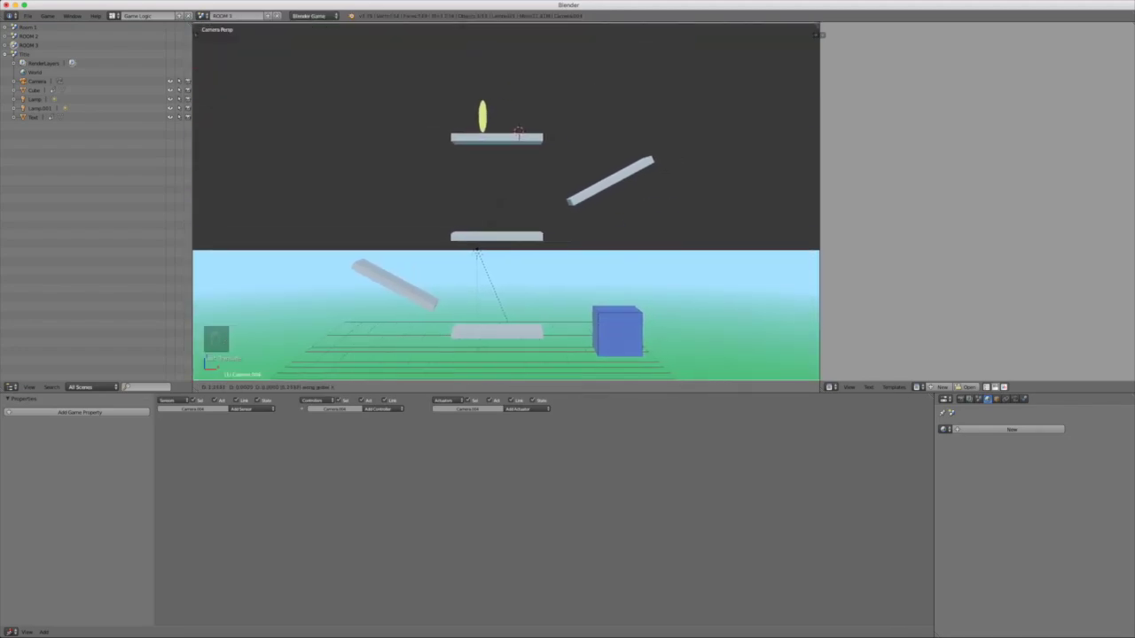
pyautogui.click(477, 253)
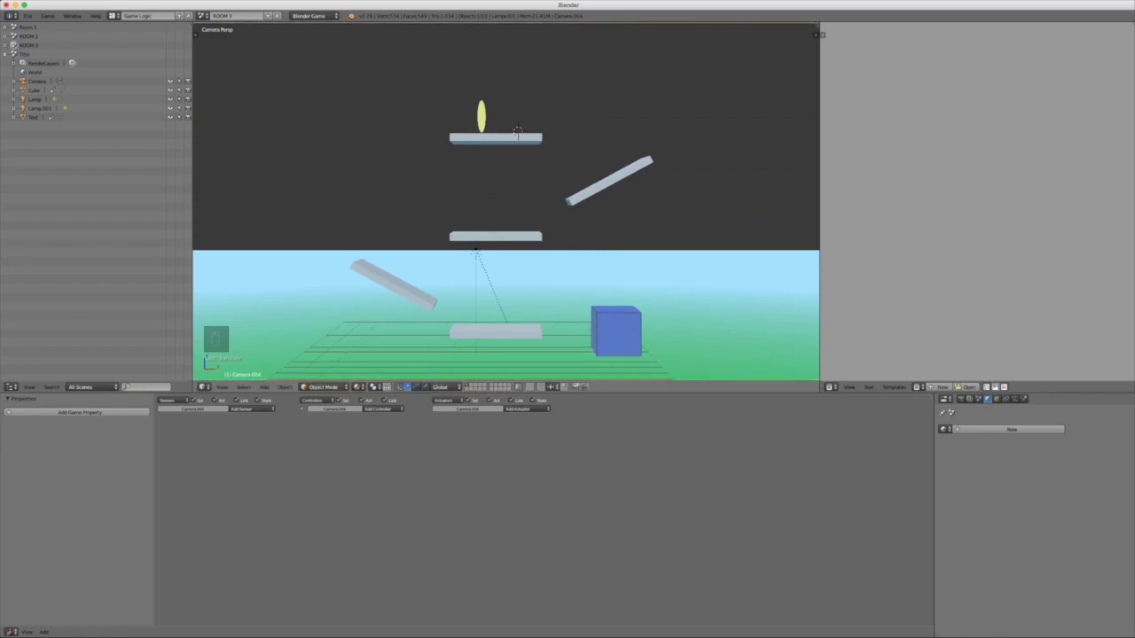
# Step: Playtest ROOM 3, moving and jumping the cube to check the new camera framing
pyautogui.press('p')
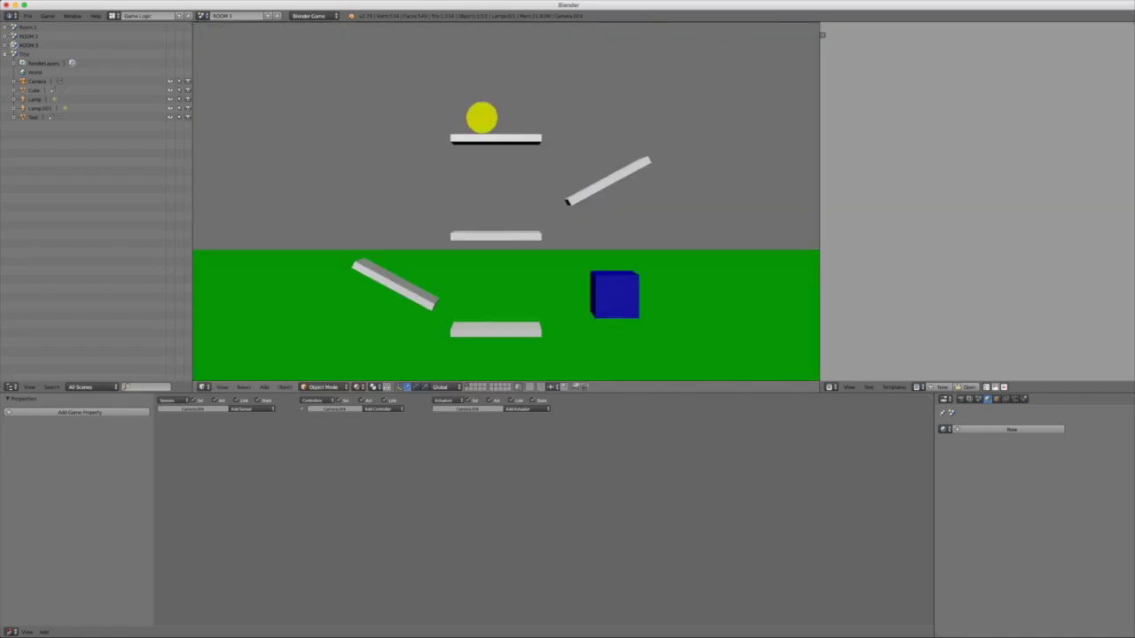
pyautogui.press('Left')
pyautogui.press('space')
pyautogui.press('space')
pyautogui.press('Right')
pyautogui.press('Escape')
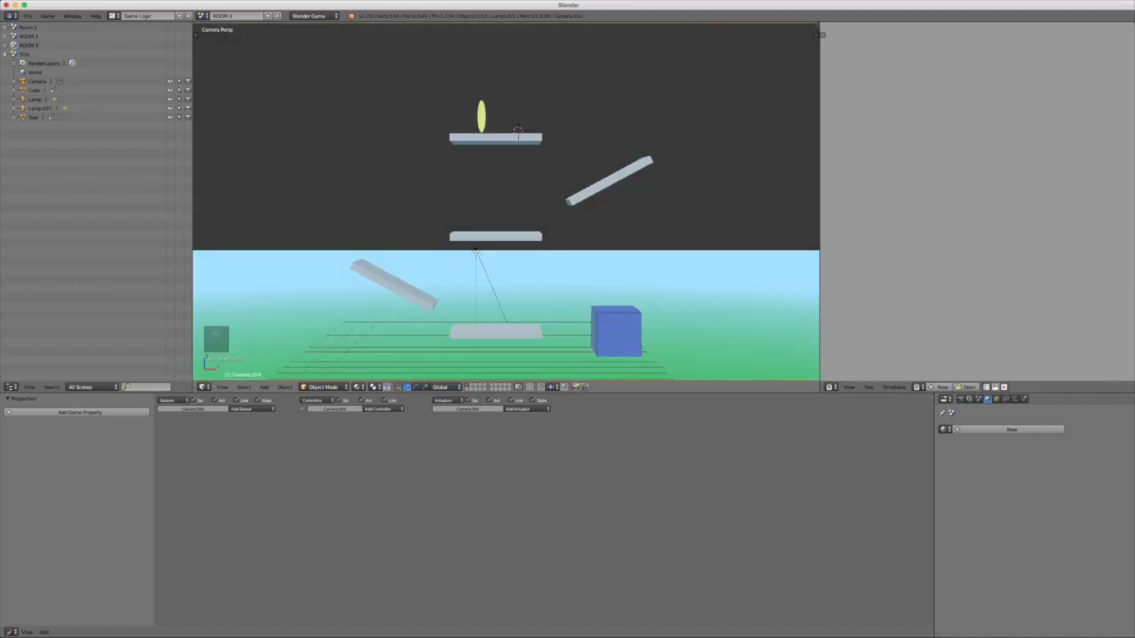
# Step: Move the middle flat platform along X past the lower tilted platform, and place the upper tilted platform above it
pyautogui.press('KP_0')
pyautogui.moveTo(510, 230); pyautogui.dragTo(576, 247, button='middle')
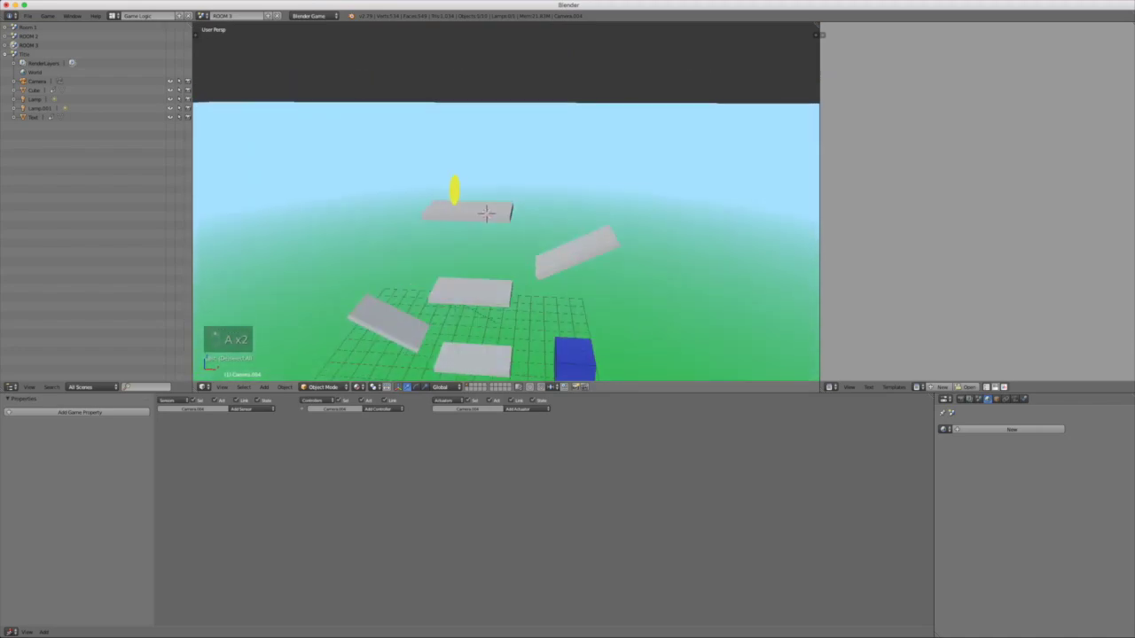
pyautogui.scroll(3, 505, 230)
pyautogui.moveTo(506, 231); pyautogui.dragTo(532, 222, button='middle')
pyautogui.scroll(-6, 545, 253)
pyautogui.scroll(3, 505, 230)
pyautogui.scroll(2, 532, 222)
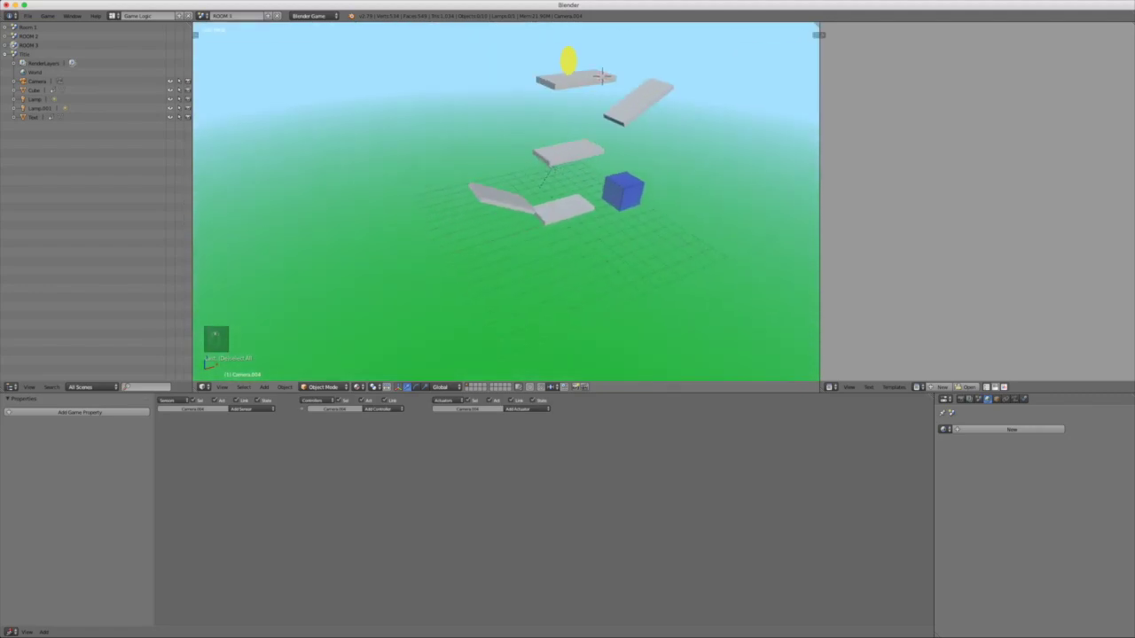
pyautogui.press('g')
pyautogui.press('x')
pyautogui.press('Return')
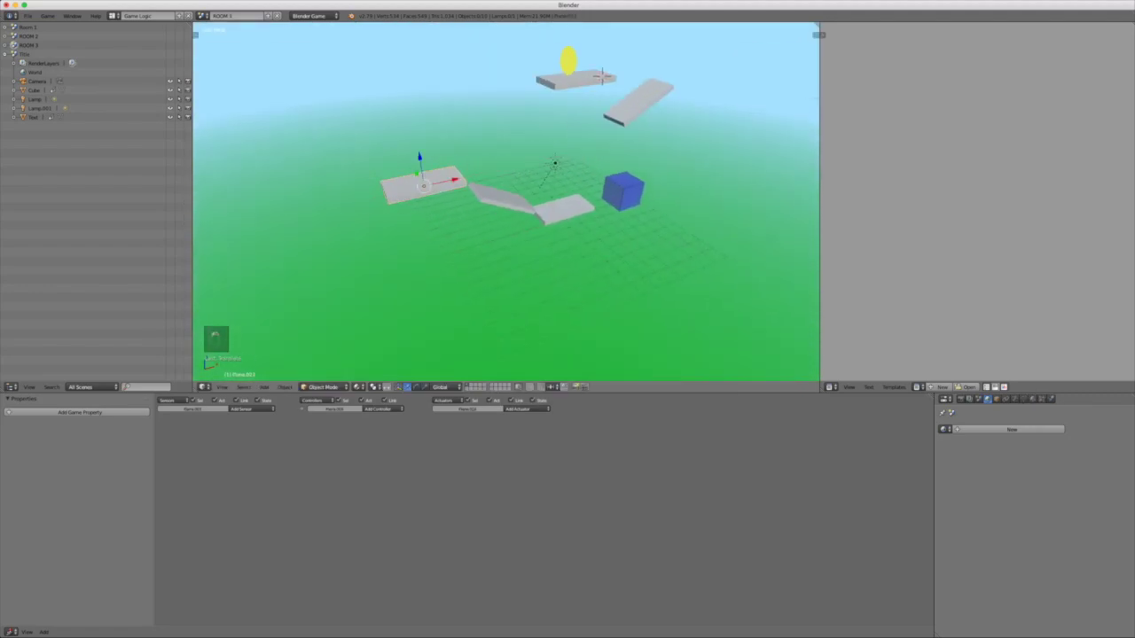
pyautogui.press('g')
pyautogui.press('z')
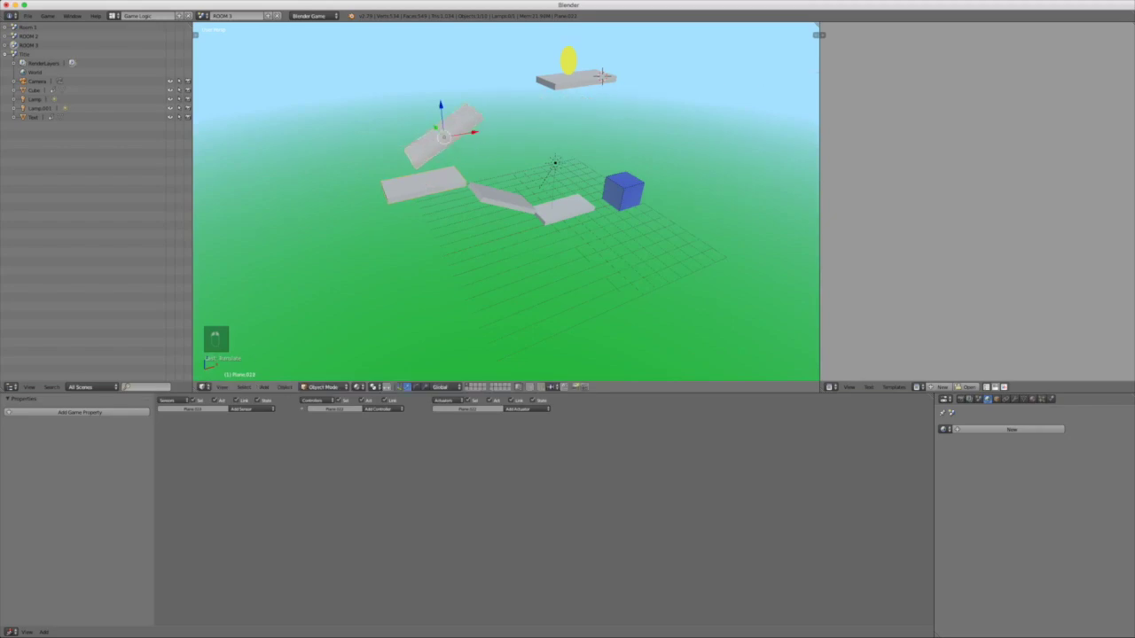
# Step: Move the upper tilted platform along X, rotate it about Y to slope the opposite way, and slide it against the middle flat platform's outer end
pyautogui.press('Return')
pyautogui.press('g')
pyautogui.press('x')
pyautogui.press('Return')
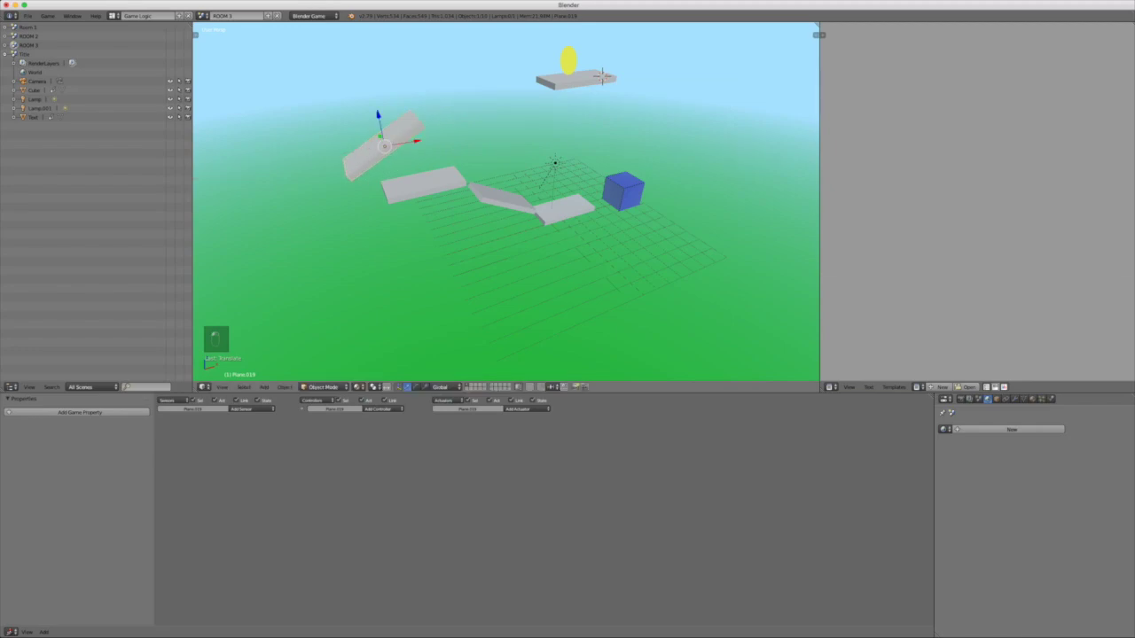
pyautogui.press('r')
pyautogui.press('z')
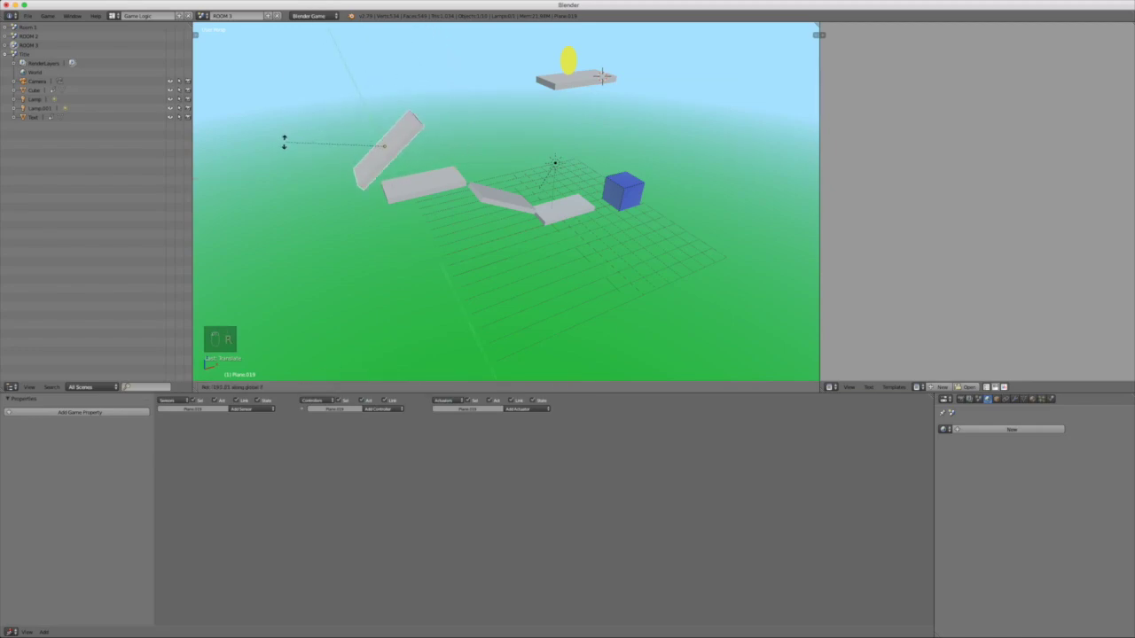
pyautogui.press('Return')
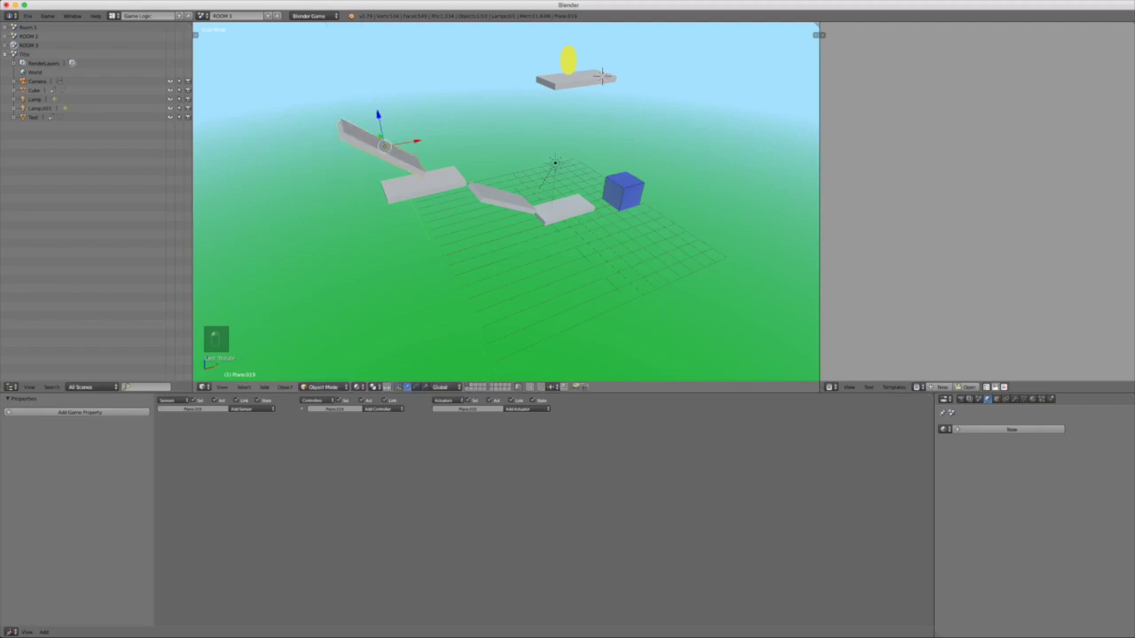
pyautogui.press('g')
pyautogui.press('x')
pyautogui.press('Return')
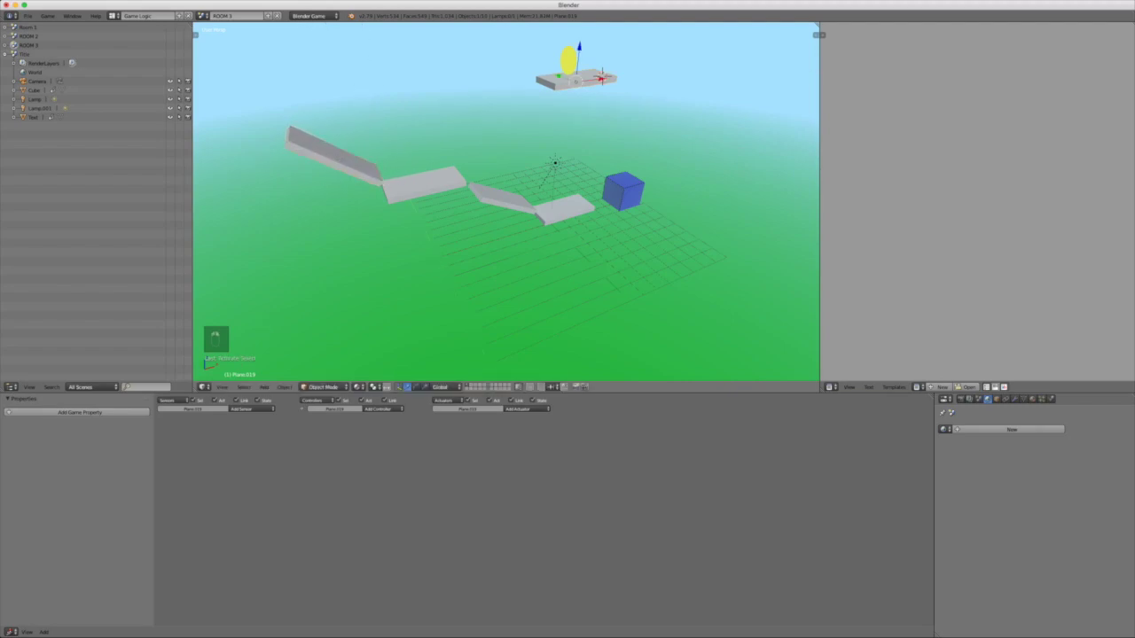
# Step: Move the highest flat platform along X toward the upper tilted one, and duplicate it along X back beneath the coin
pyautogui.press('g')
pyautogui.press('x')
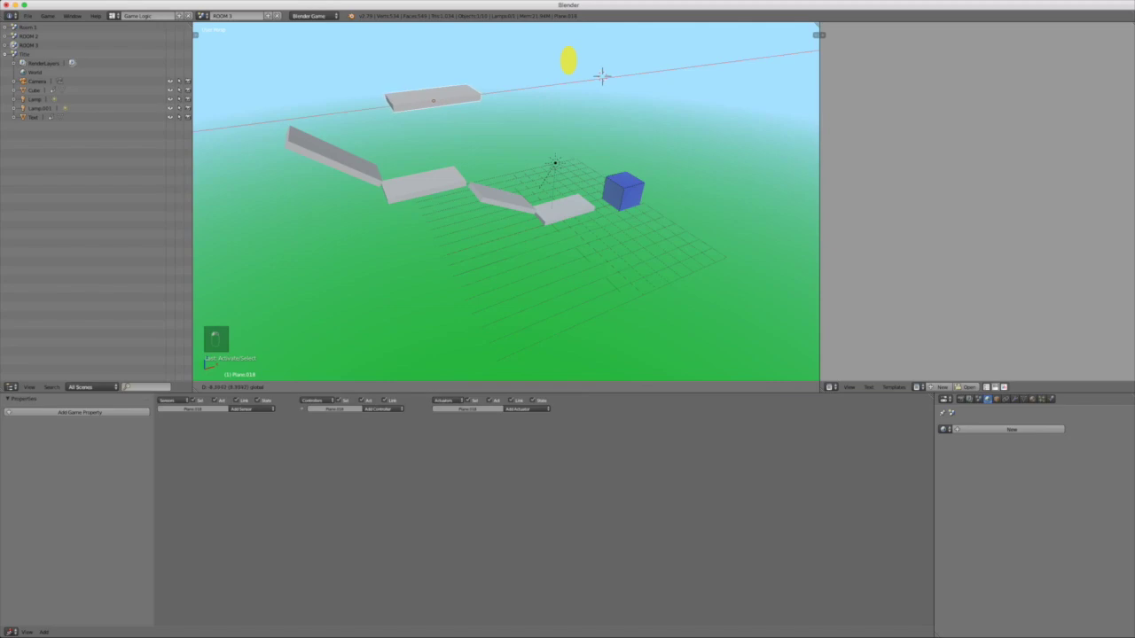
pyautogui.press('Return')
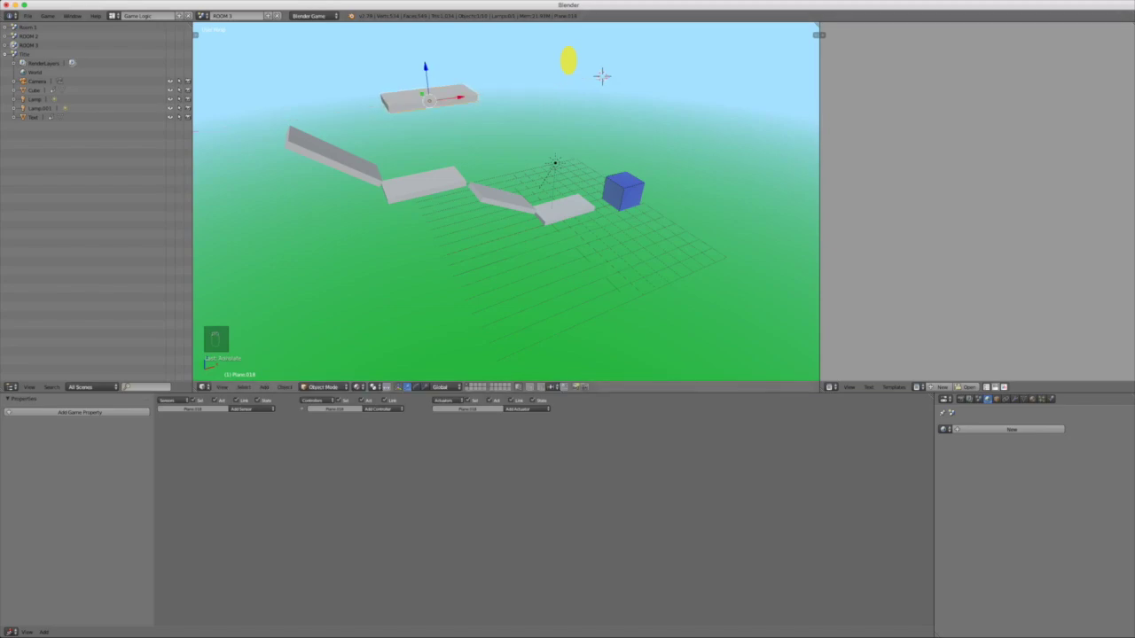
pyautogui.hotkey('shift', 'd')
pyautogui.press('x')
pyautogui.press('Return')
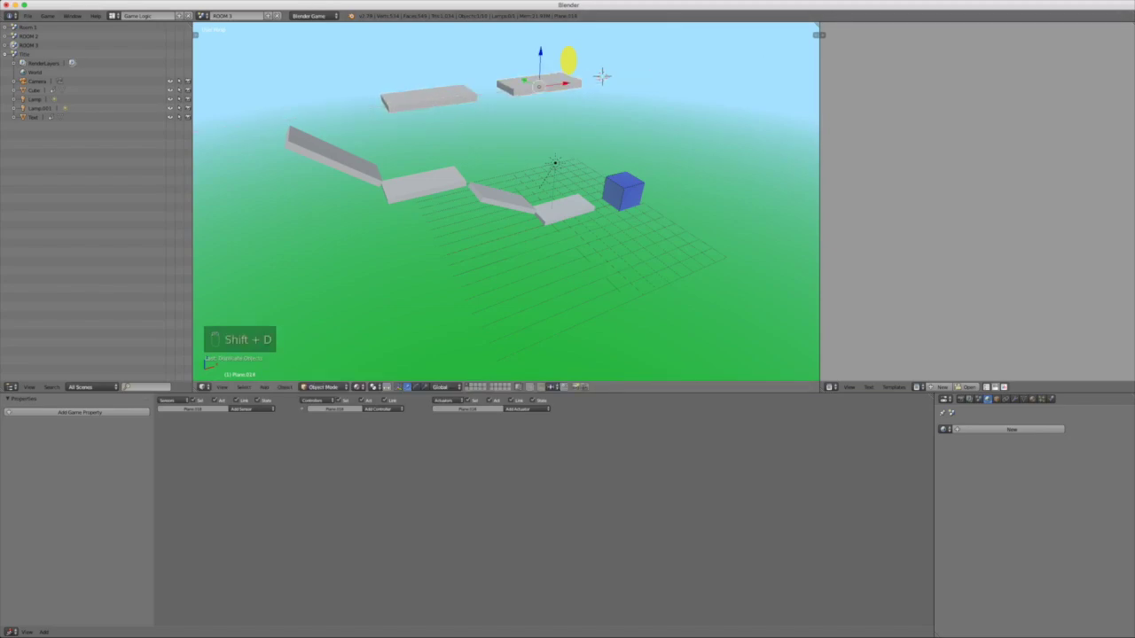
pyautogui.moveTo(602, 76); pyautogui.dragTo(629, 87, button='middle')
pyautogui.moveTo(577, 113); pyautogui.dragTo(593, 71)
pyautogui.moveTo(629, 86); pyautogui.dragTo(576, 160, button='middle')
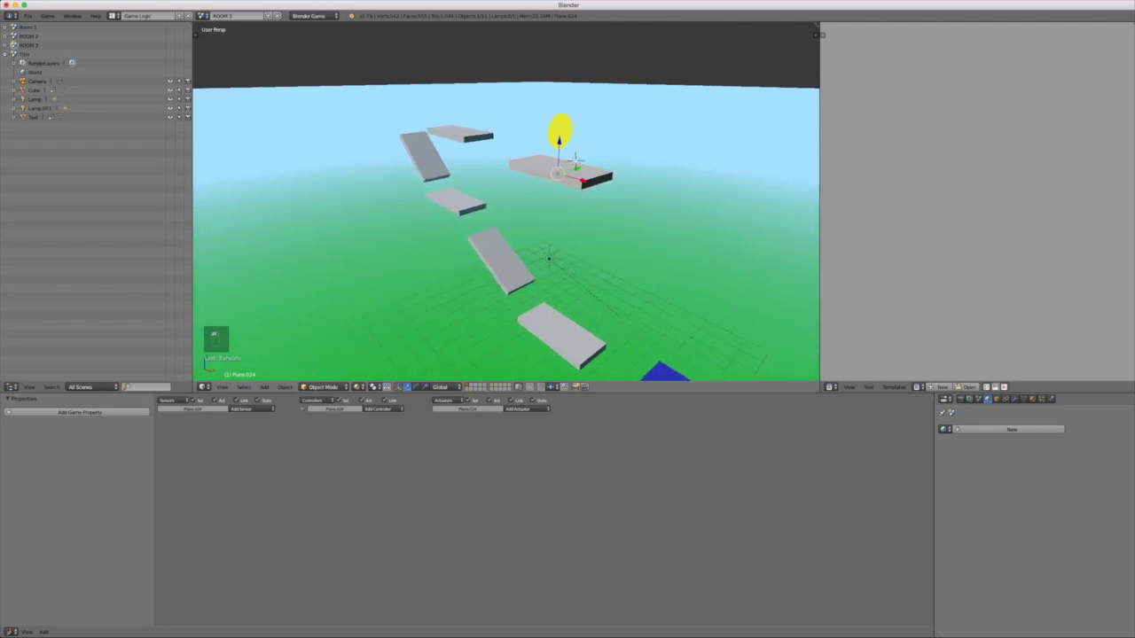
# Step: Duplicate the platform beneath the coin farther along X, adjust the copy's height, and tilt it steeply about the Y axis
pyautogui.hotkey('shift', 'd')
pyautogui.click(575, 161)
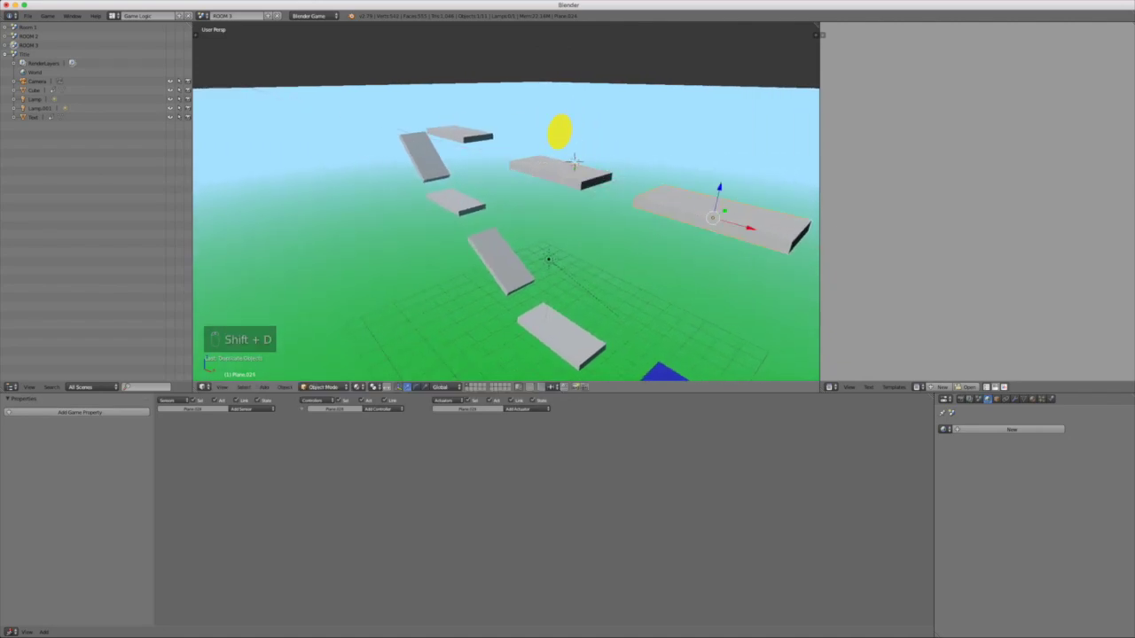
pyautogui.moveTo(714, 189); pyautogui.dragTo(712, 209)
pyautogui.moveTo(712, 193); pyautogui.dragTo(550, 127, button='middle')
pyautogui.press('g')
pyautogui.press('x')
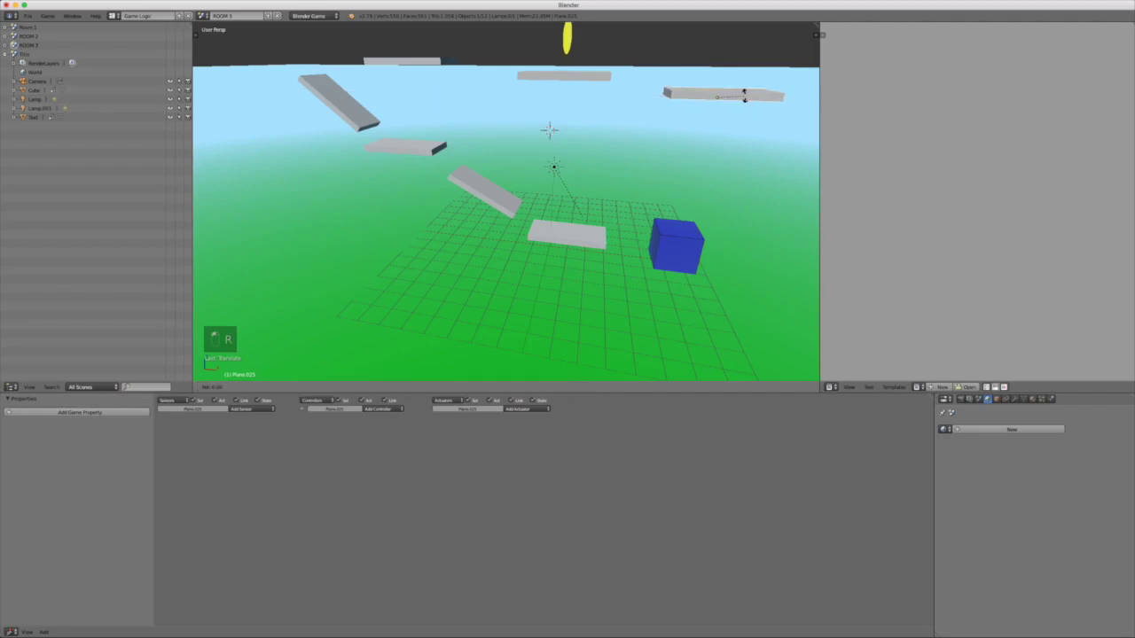
pyautogui.press('y')
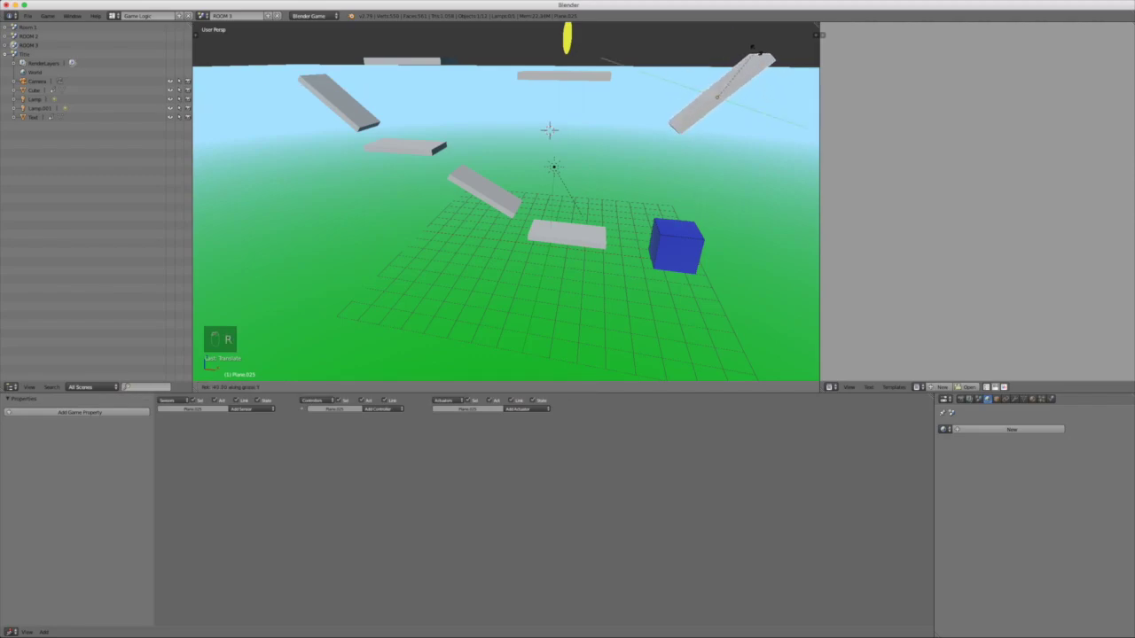
pyautogui.click(550, 131)
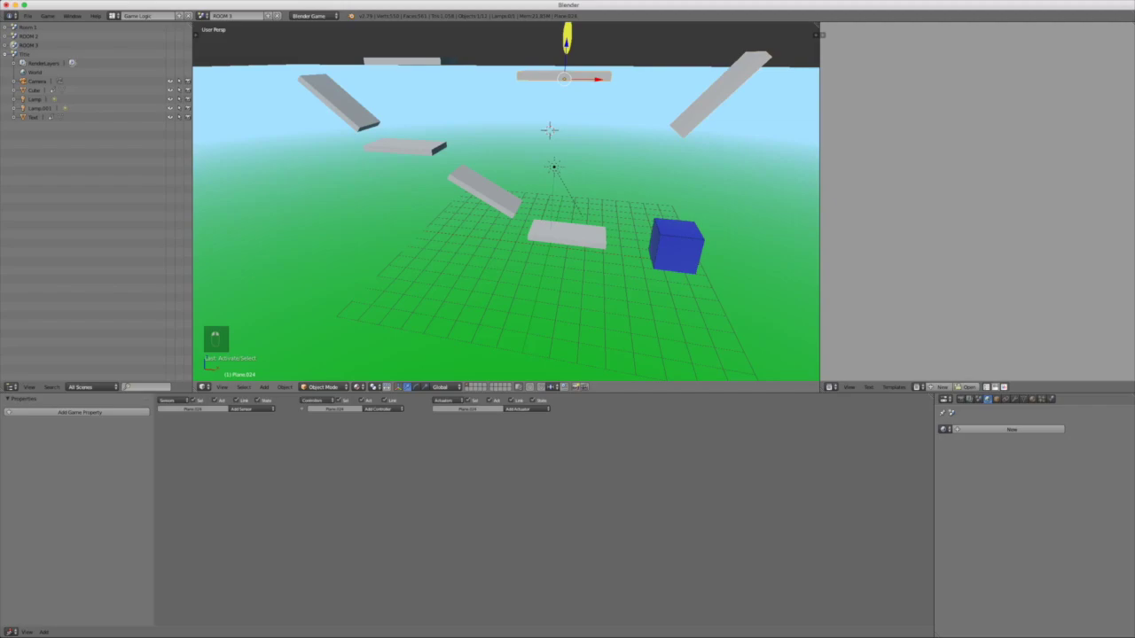
# Step: Duplicate the flat platform beneath the coin, place the copy lower and slightly along X, and lower the coin onto it
pyautogui.hotkey('shift', 'd')
pyautogui.press('y')
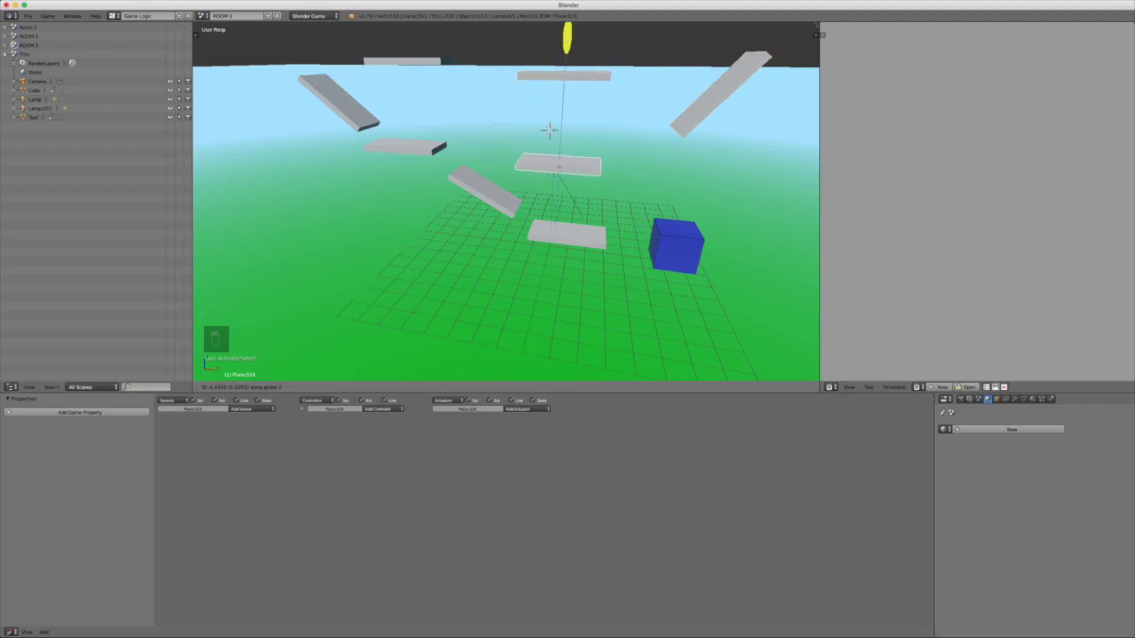
pyautogui.press('z')
pyautogui.press('x')
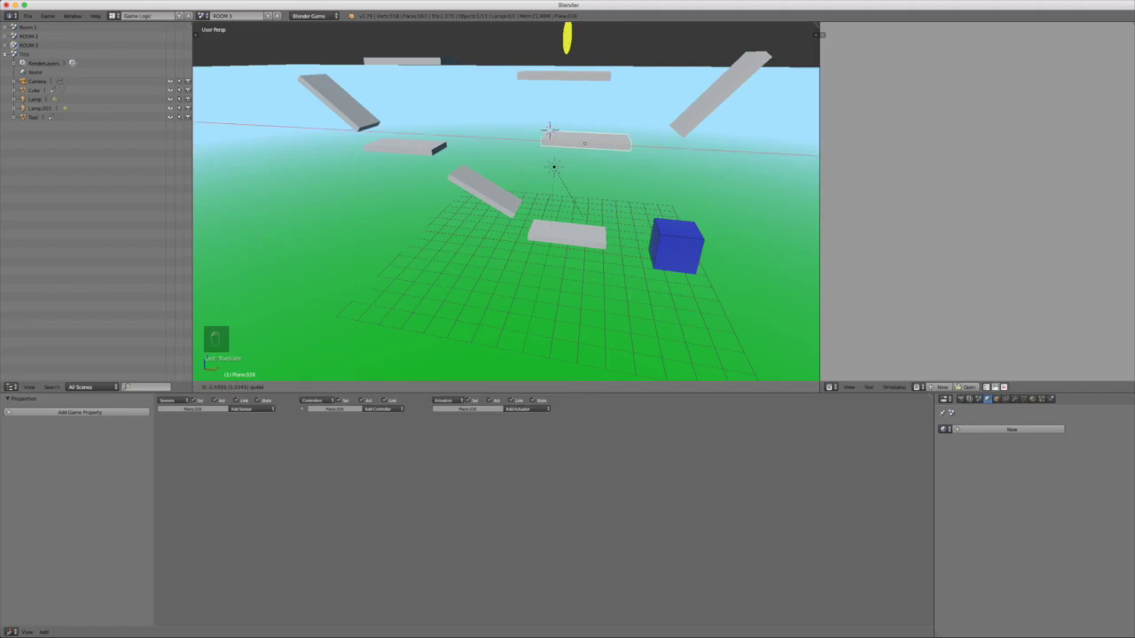
pyautogui.click(550, 131)
pyautogui.rightClick(568, 38)
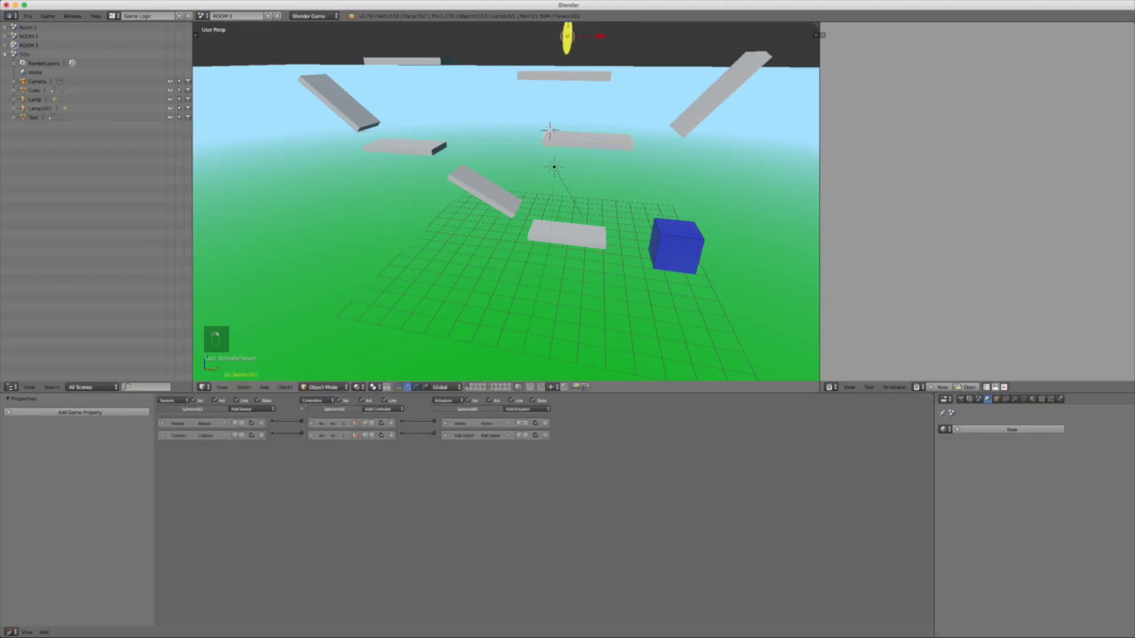
pyautogui.moveTo(550, 132); pyautogui.dragTo(535, 110, button='middle')
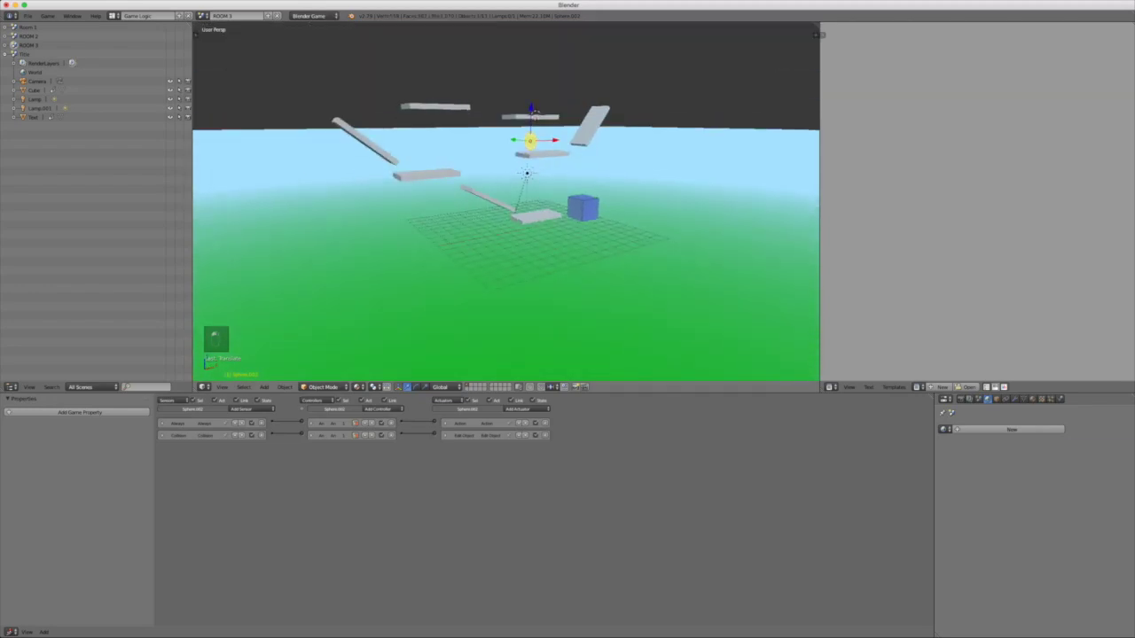
# Step: Playtest the new layout from the camera view, and shift the coin along X toward the middle of its platform
pyautogui.press('KP_0')
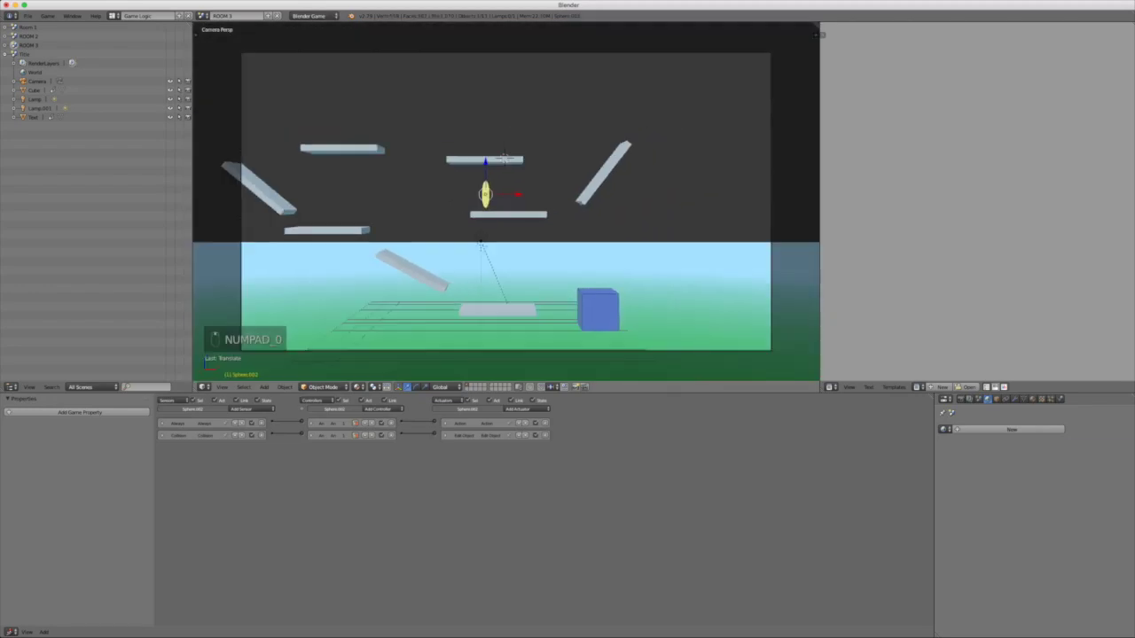
pyautogui.scroll(-2, 505, 202)
pyautogui.scroll(2, 505, 203)
pyautogui.scroll(-2, 505, 202)
pyautogui.scroll(1, 505, 202)
pyautogui.press('p')
pyautogui.press('Left')
pyautogui.press('space')
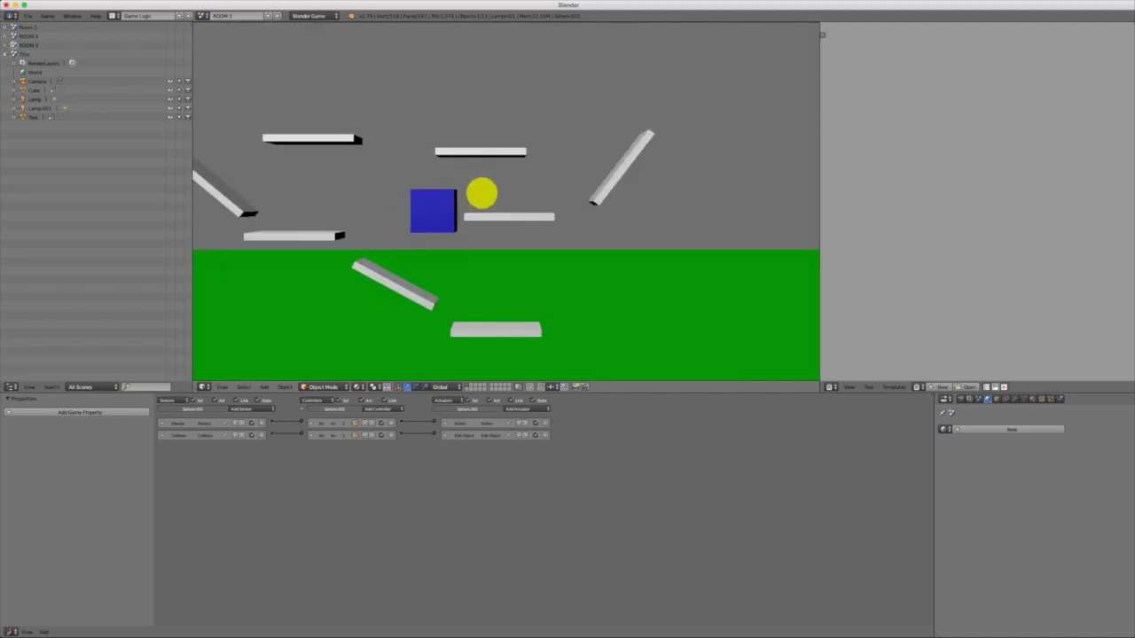
pyautogui.press('Escape')
pyautogui.press('Escape')
pyautogui.moveTo(515, 193); pyautogui.dragTo(534, 192)
# Step: Playtest ROOM 3 by jumping the cube up the platforms and across to the coin to check that the route works
pyautogui.press('p')
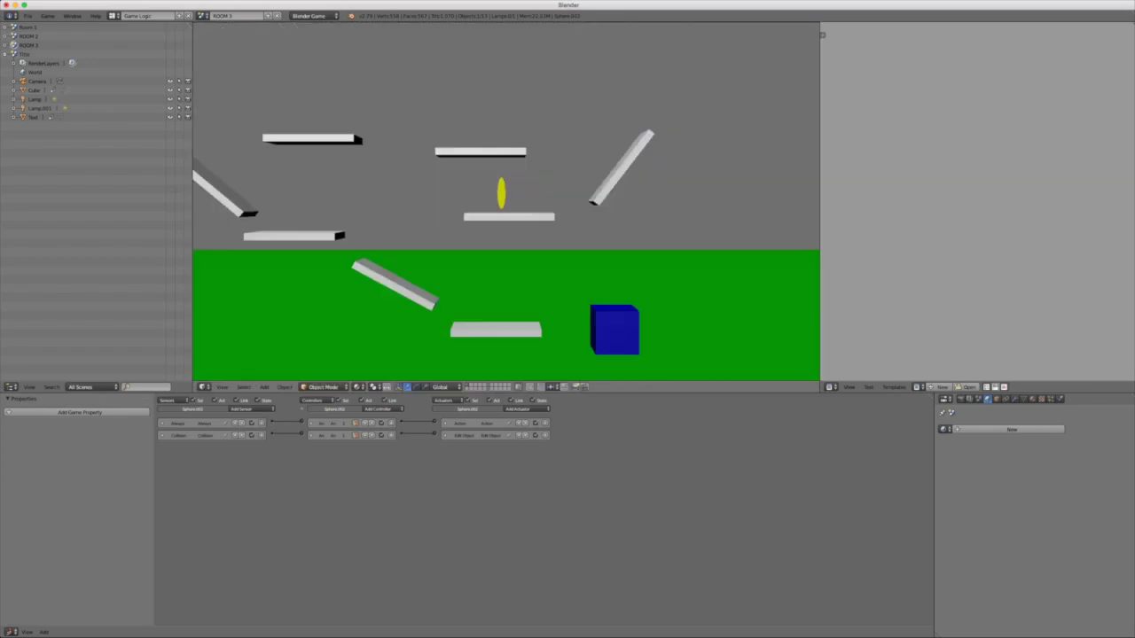
pyautogui.press('Left')
pyautogui.press('space')
pyautogui.press('space')
pyautogui.press('Left')
pyautogui.press('space')
pyautogui.press('Right')
pyautogui.press('space')
pyautogui.press('Left')
pyautogui.press('space')
pyautogui.press('space')
pyautogui.press('Right')
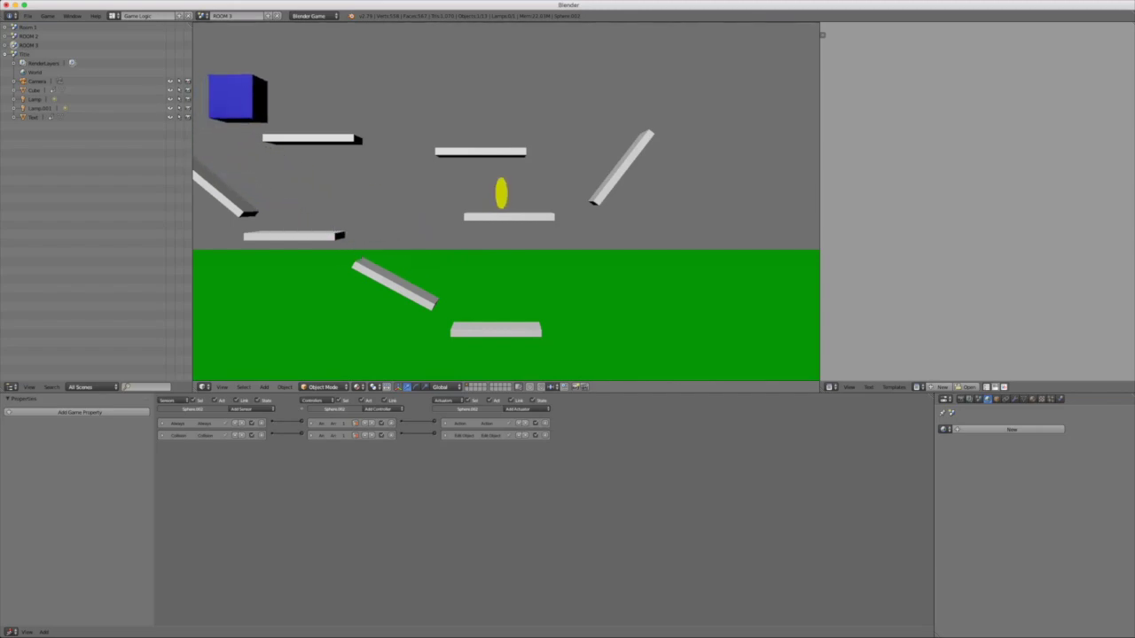
pyautogui.press('space')
pyautogui.press('space')
pyautogui.press('Left')
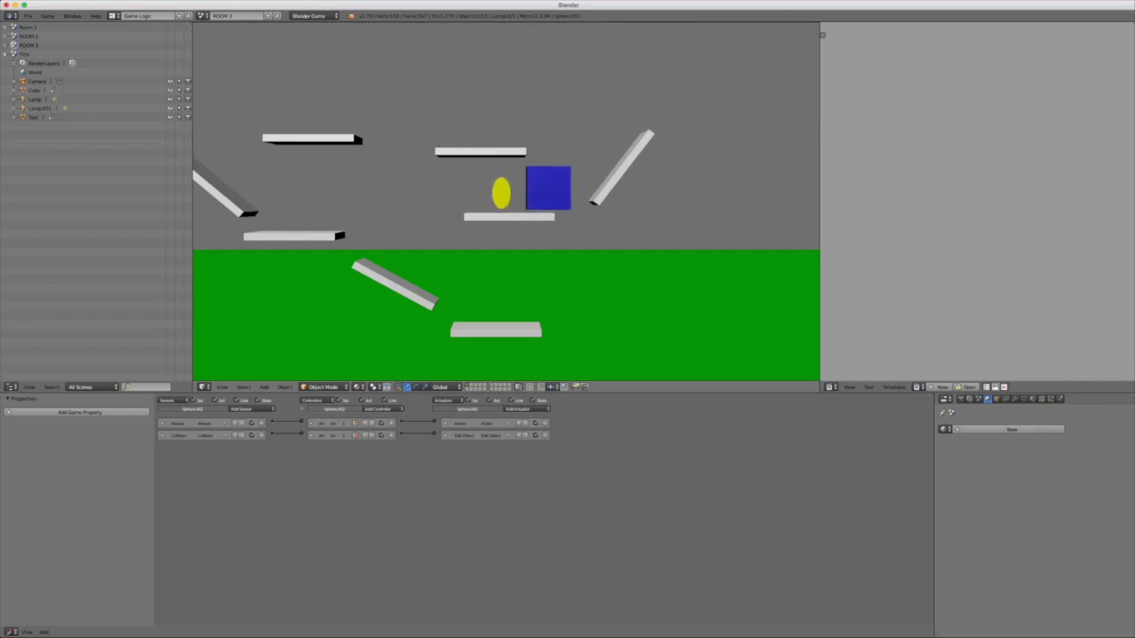
pyautogui.press('Right')
pyautogui.press('space')
pyautogui.press('Left')
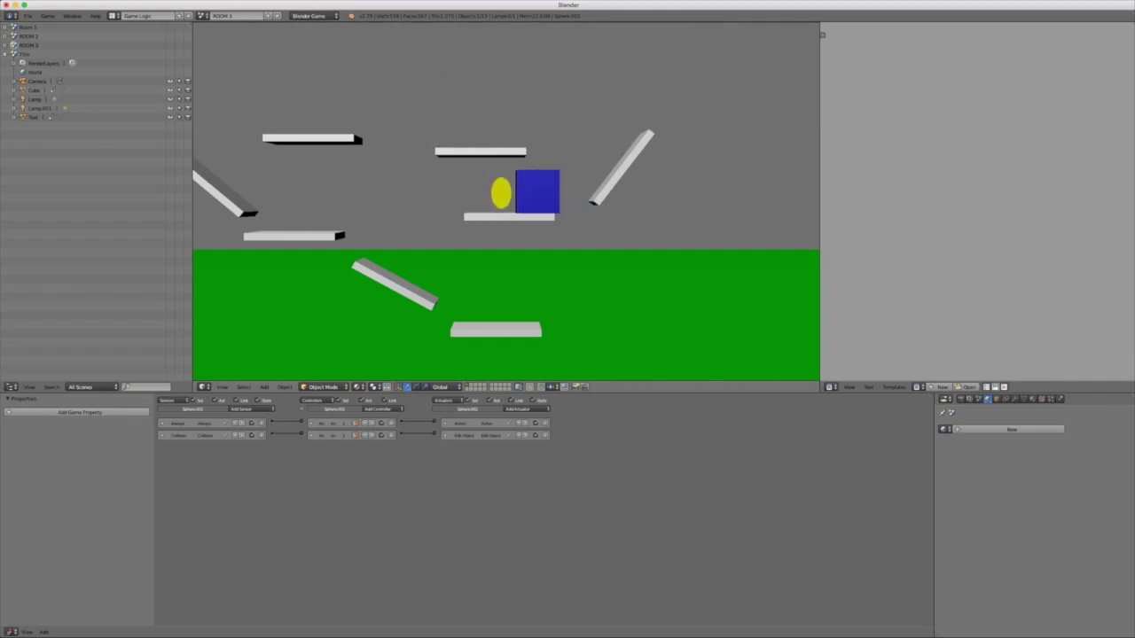
pyautogui.press('Right')
pyautogui.press('Escape')
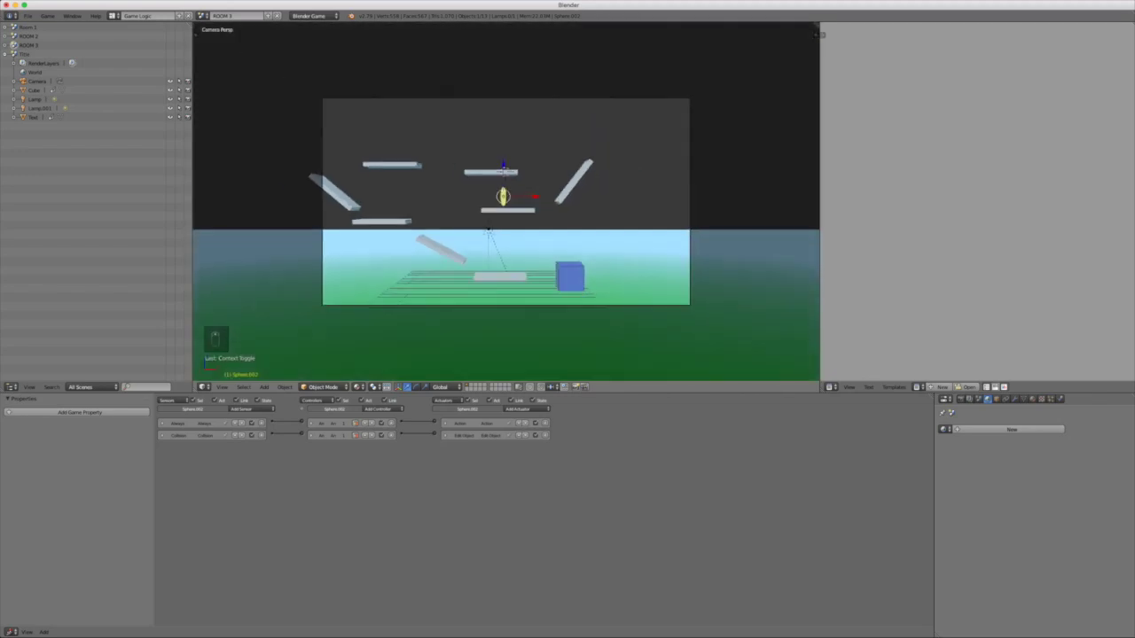
# Step: Move the camera along X so every platform fits in frame, and run the game briefly to check the framing
pyautogui.rightClick(572, 306)
pyautogui.press('g')
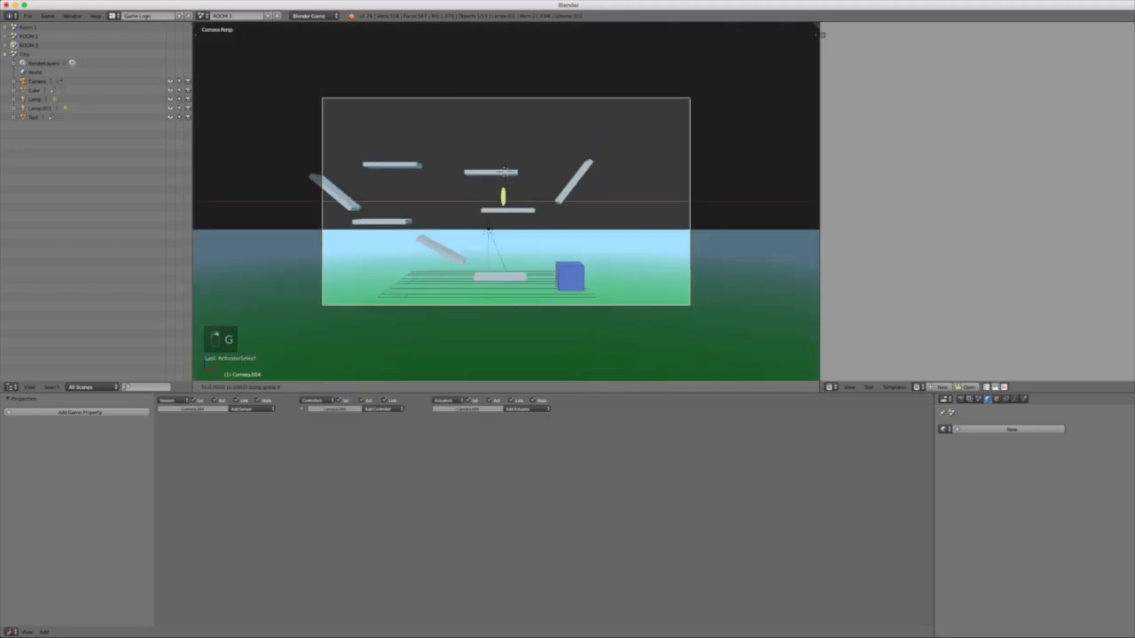
pyautogui.press('a')
pyautogui.scroll(2, 505, 203)
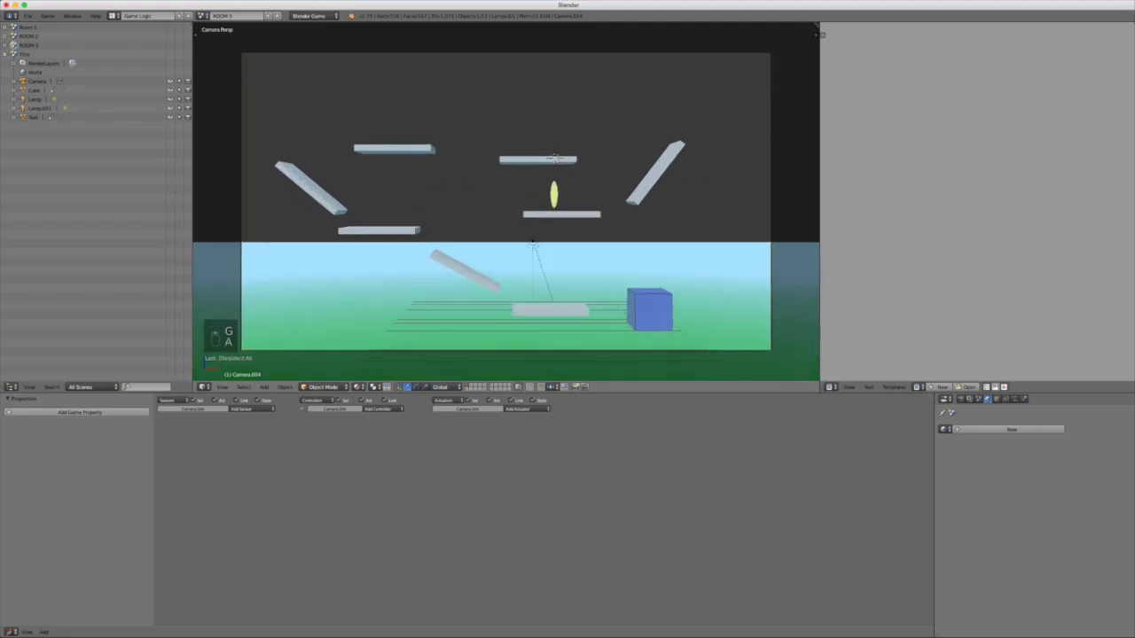
pyautogui.press('p')
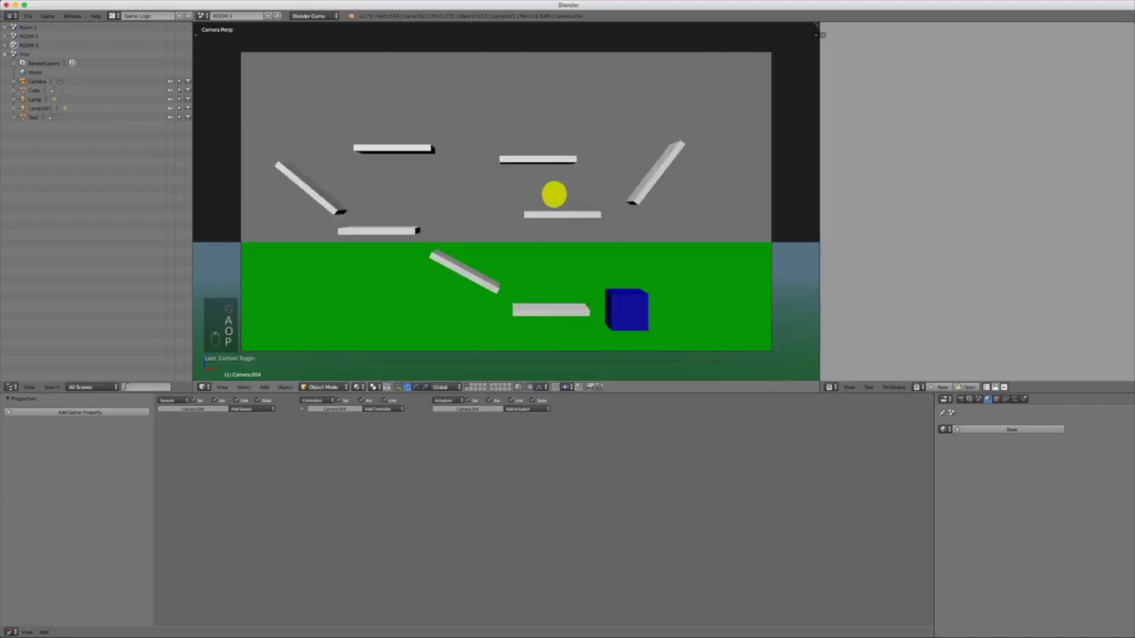
pyautogui.press('Escape')
pyautogui.scroll(2, 506, 202)
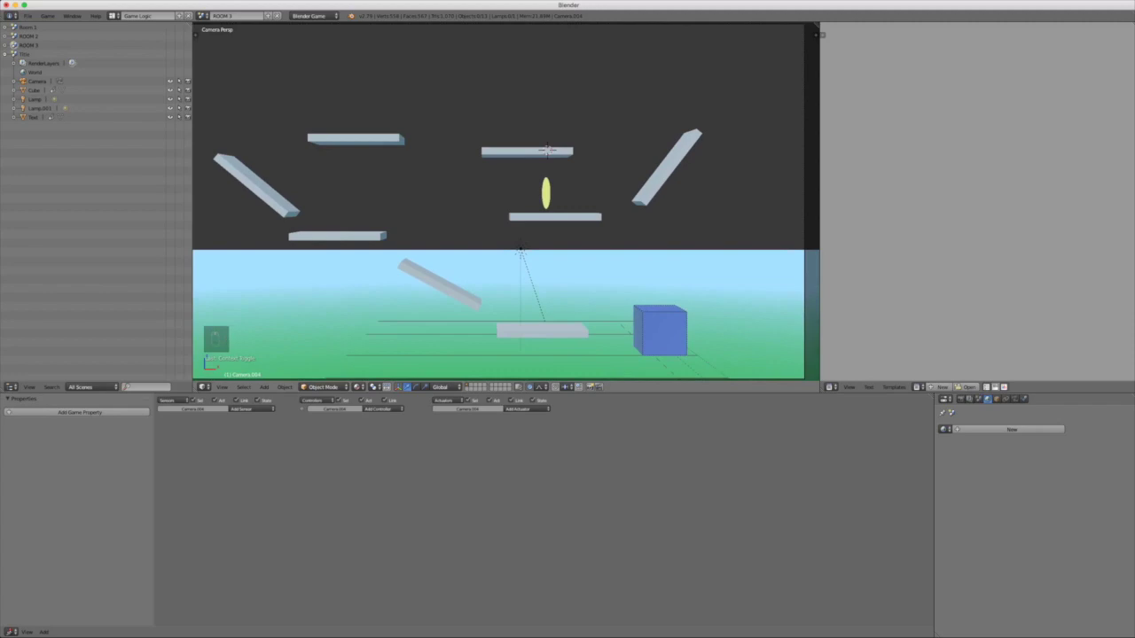
pyautogui.keyDown('shift'); pyautogui.moveTo(505, 203); pyautogui.dragTo(520, 203, button='middle'); pyautogui.keyUp('shift')
pyautogui.scroll(1, 505, 202)
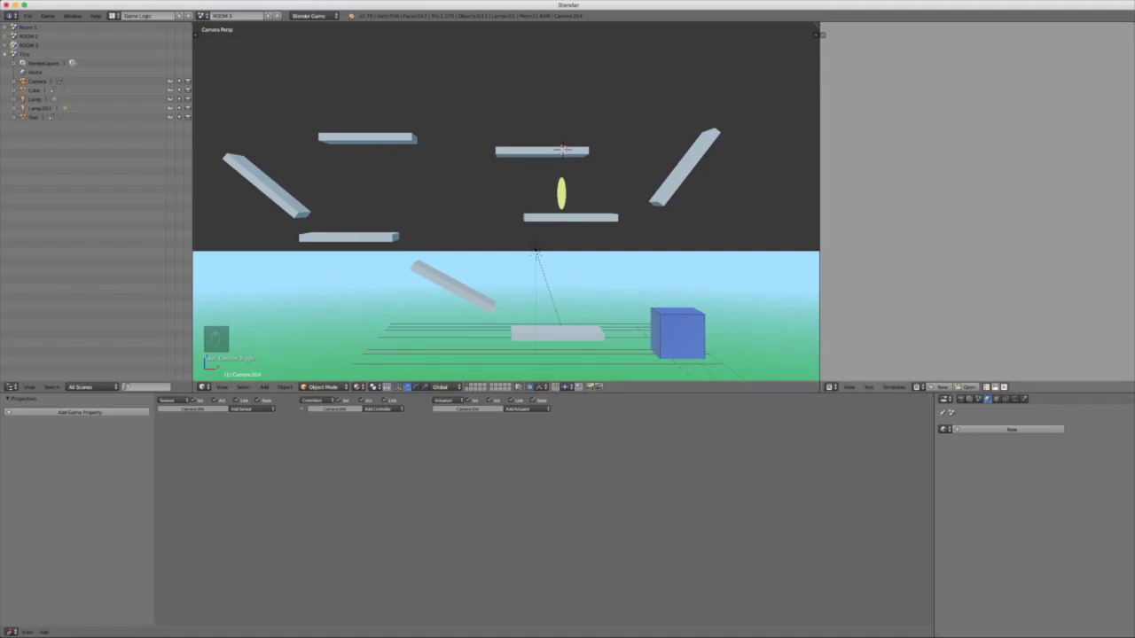
# Step: Add a new world to ROOM 3, and copy the horizon colour from ROOM 2's world
pyautogui.click(1012, 429)
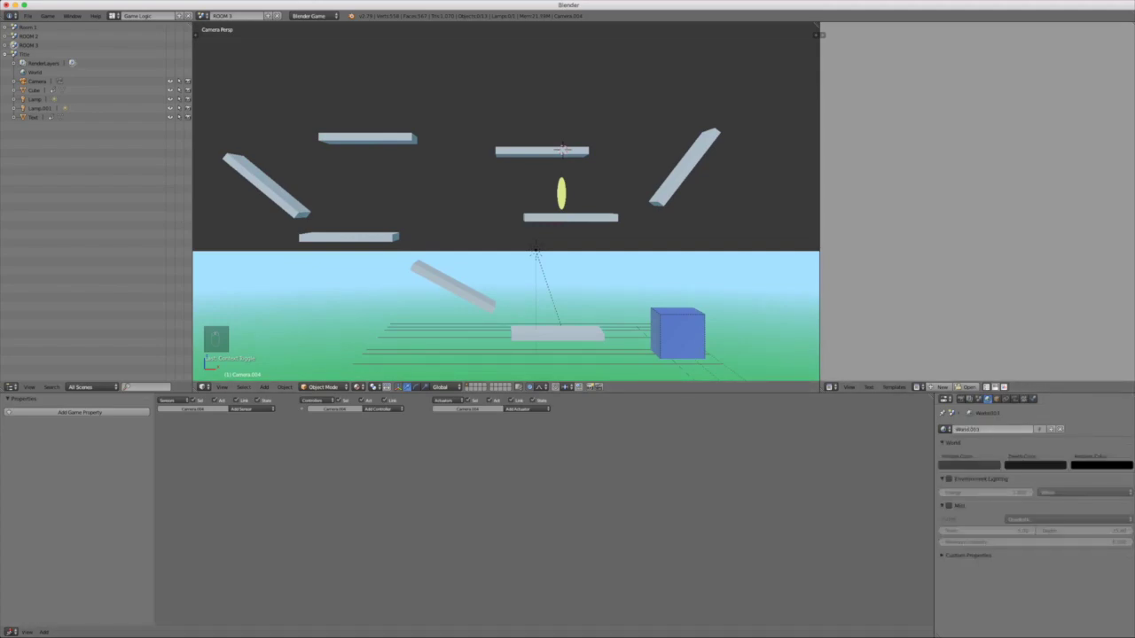
pyautogui.click(113, 16)
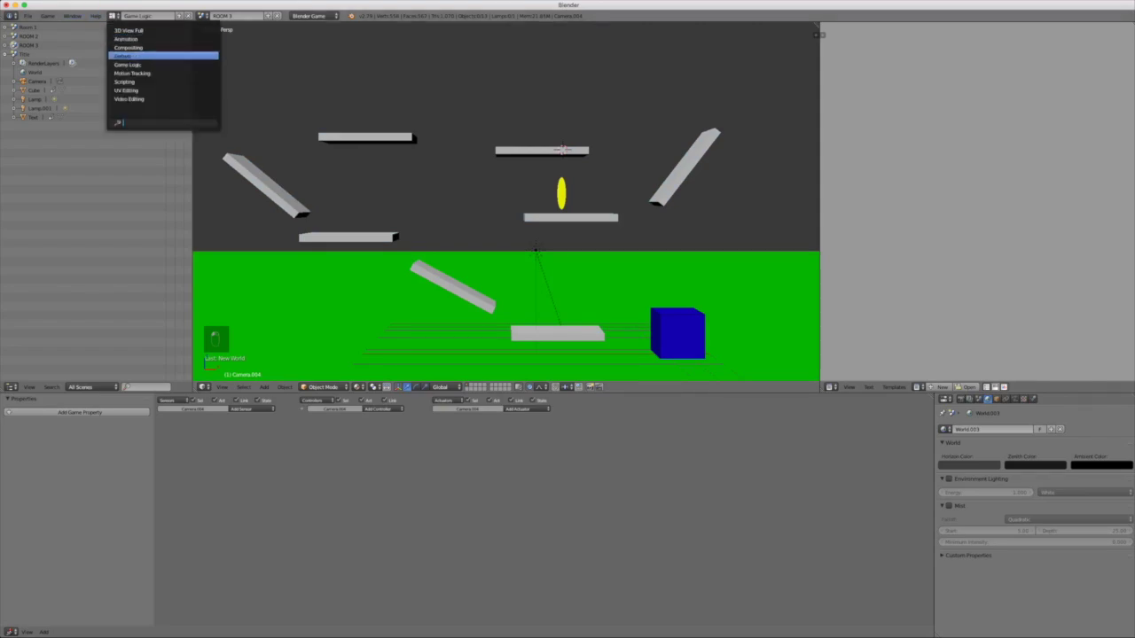
pyautogui.click(204, 16)
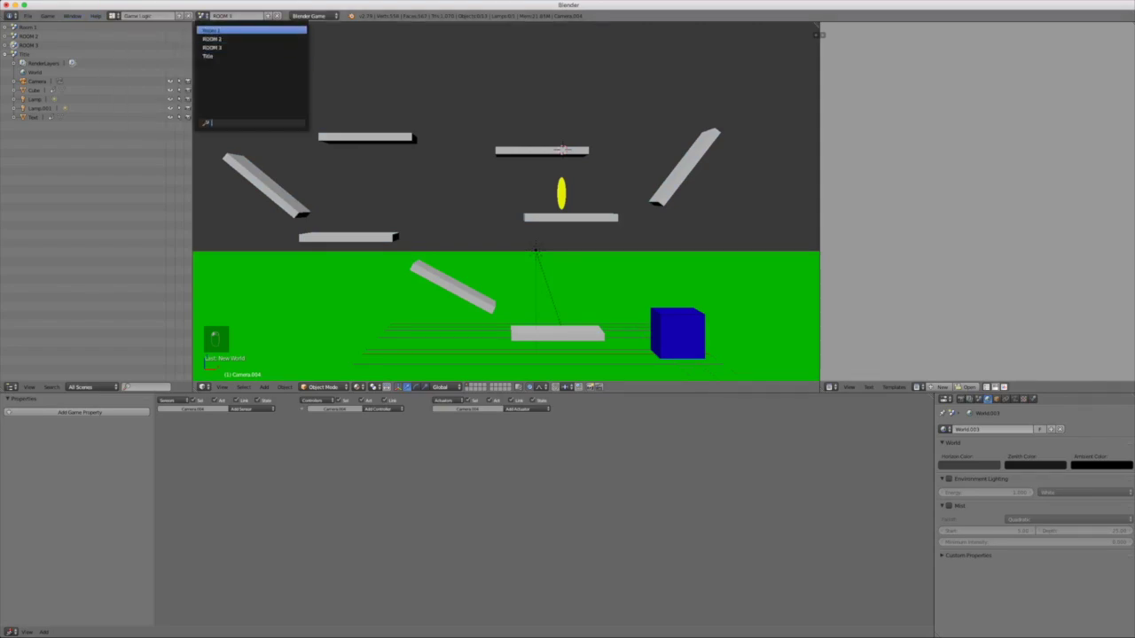
pyautogui.click(222, 39)
pyautogui.click(969, 465)
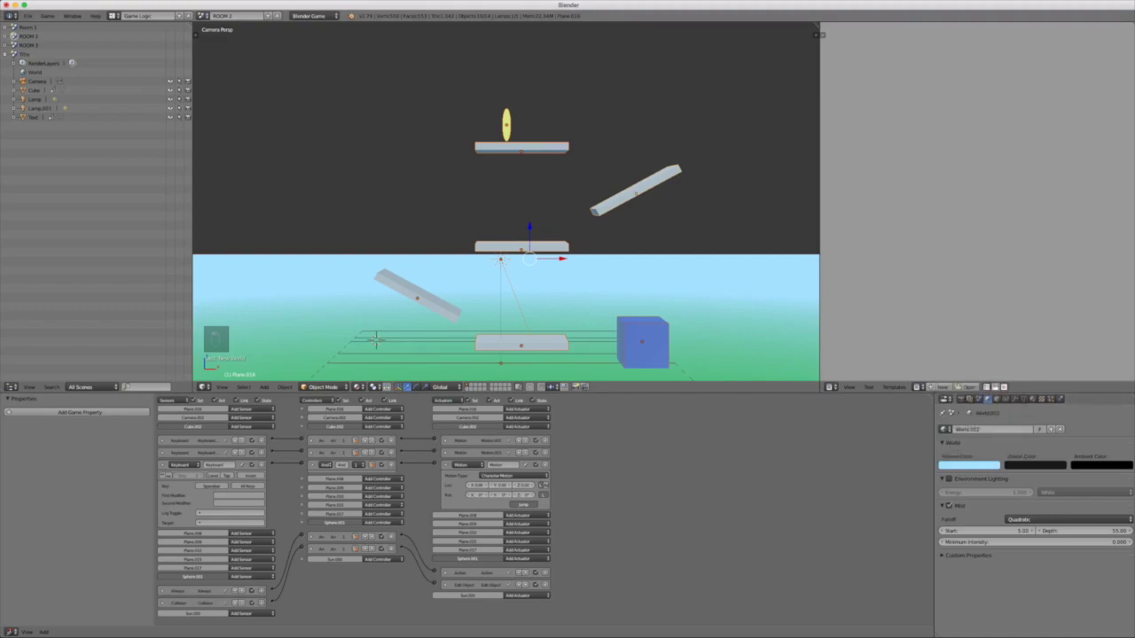
# Step: Return to ROOM 3, apply the copied light blue horizon colour to its world, and enable mist
pyautogui.click(204, 16)
pyautogui.click(251, 47)
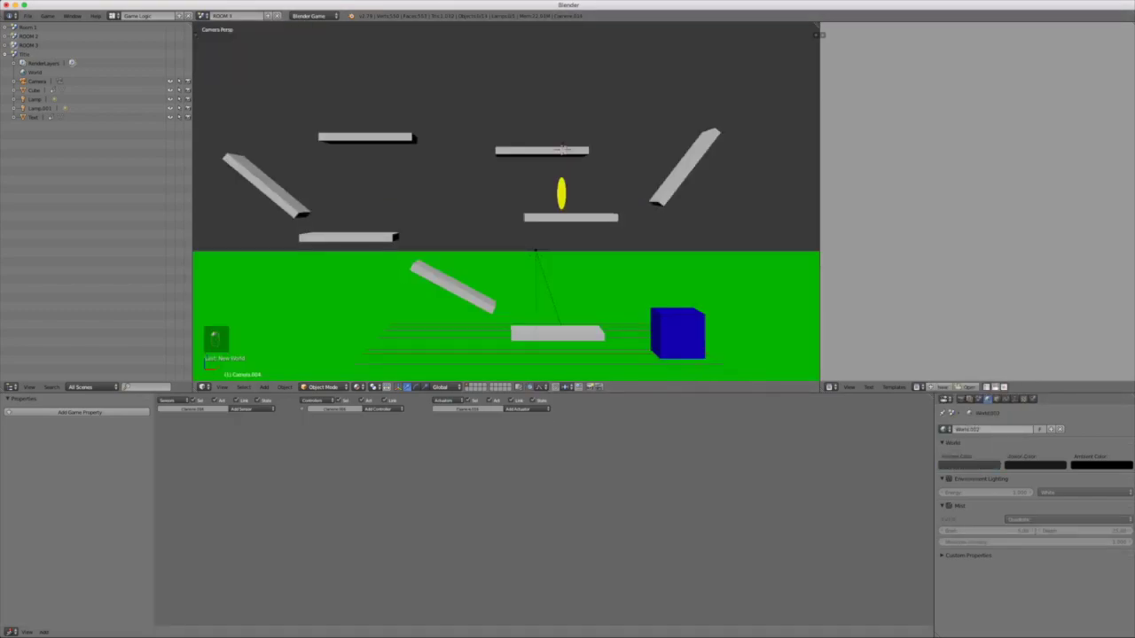
pyautogui.click(969, 465)
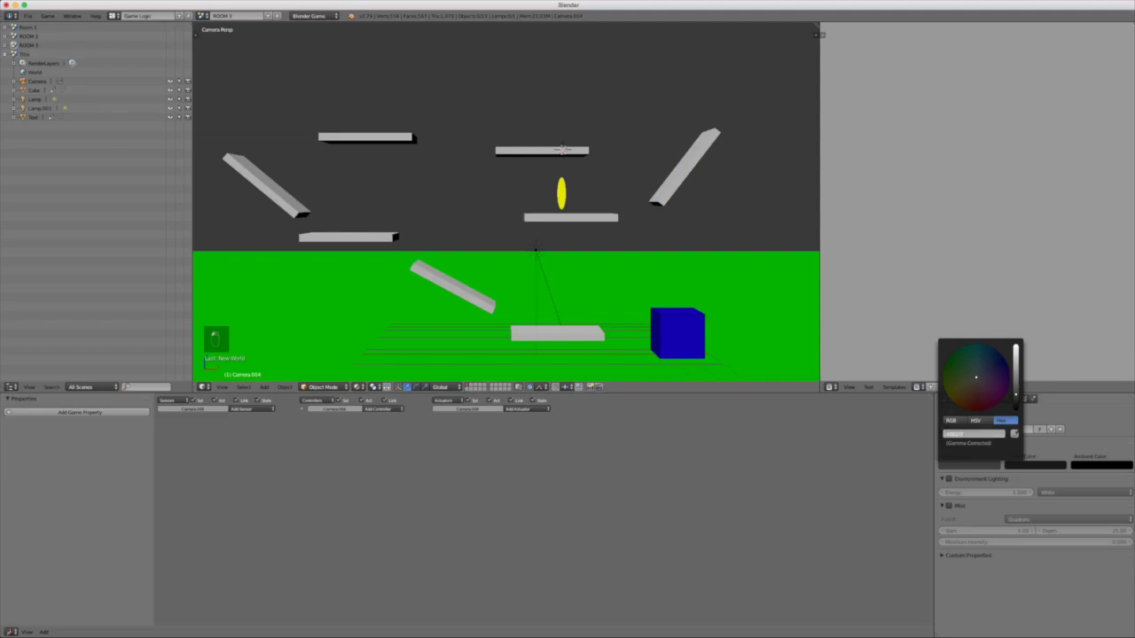
pyautogui.press('Return')
pyautogui.click(949, 506)
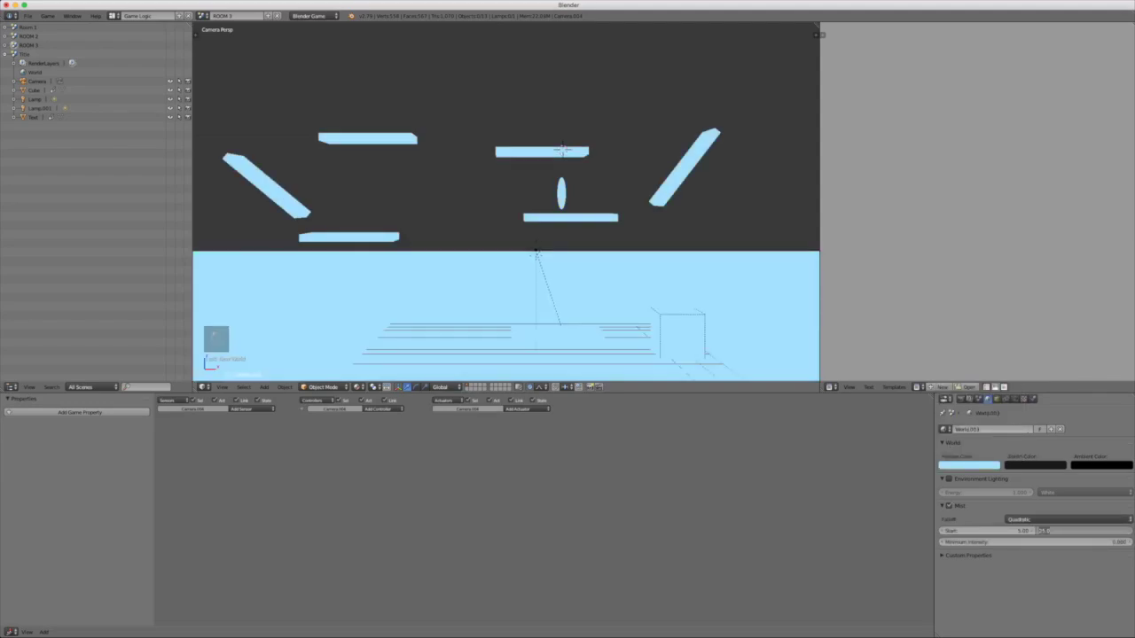
# Step: Set the mist depth of ROOM 3's world to 55
pyautogui.write('55')
pyautogui.press('Return')
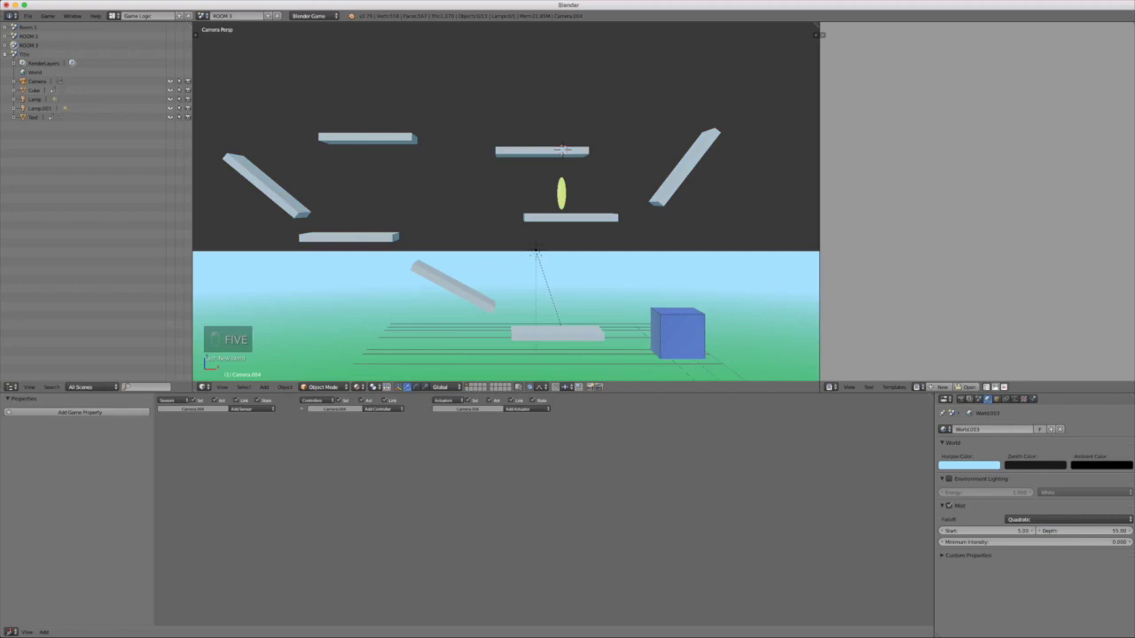
# Step: Playtest ROOM 3 by jumping the cube up the platforms and across to the coin, then stop the game
pyautogui.press('p')
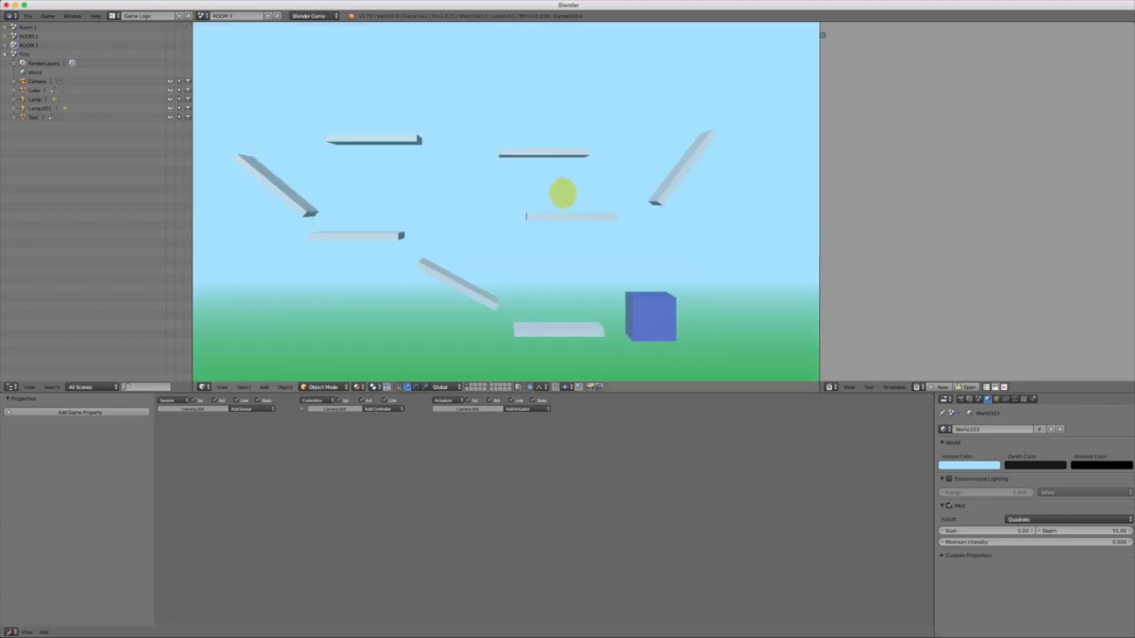
pyautogui.press('Left')
pyautogui.press('space')
pyautogui.press('Right')
pyautogui.press('space')
pyautogui.press('Left')
pyautogui.press('space')
pyautogui.press('Right')
pyautogui.press('Left')
pyautogui.press('space')
pyautogui.press('Left')
pyautogui.press('space')
pyautogui.press('space')
pyautogui.press('Right')
pyautogui.press('space')
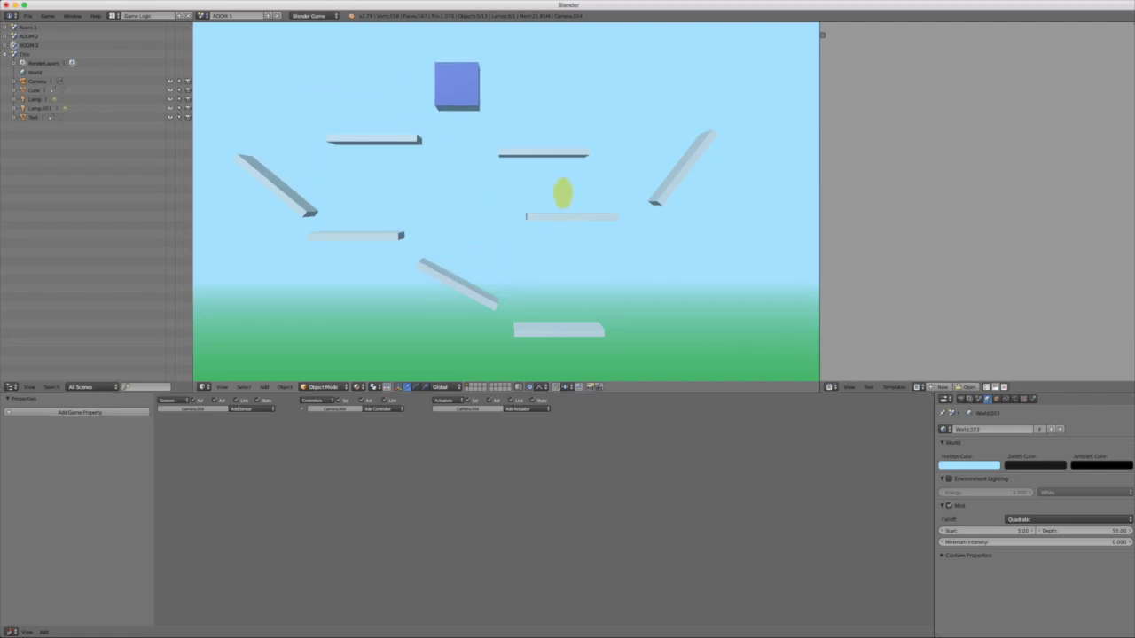
pyautogui.press('Left')
pyautogui.press('space')
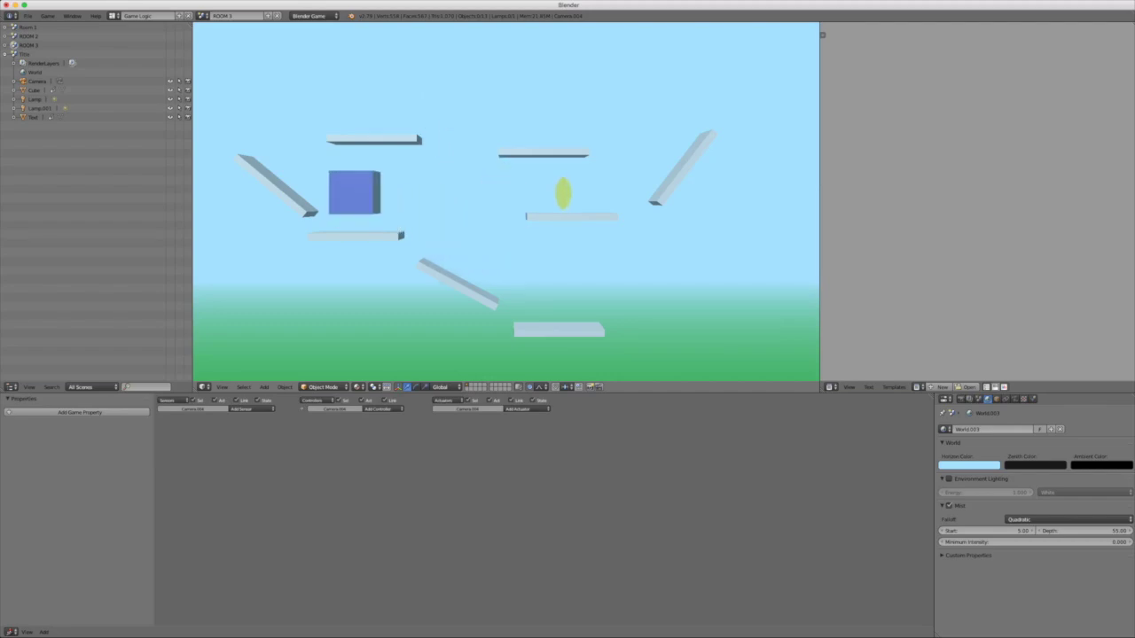
pyautogui.press('space')
pyautogui.press('Right')
pyautogui.press('space')
pyautogui.press('Left')
pyautogui.press('space')
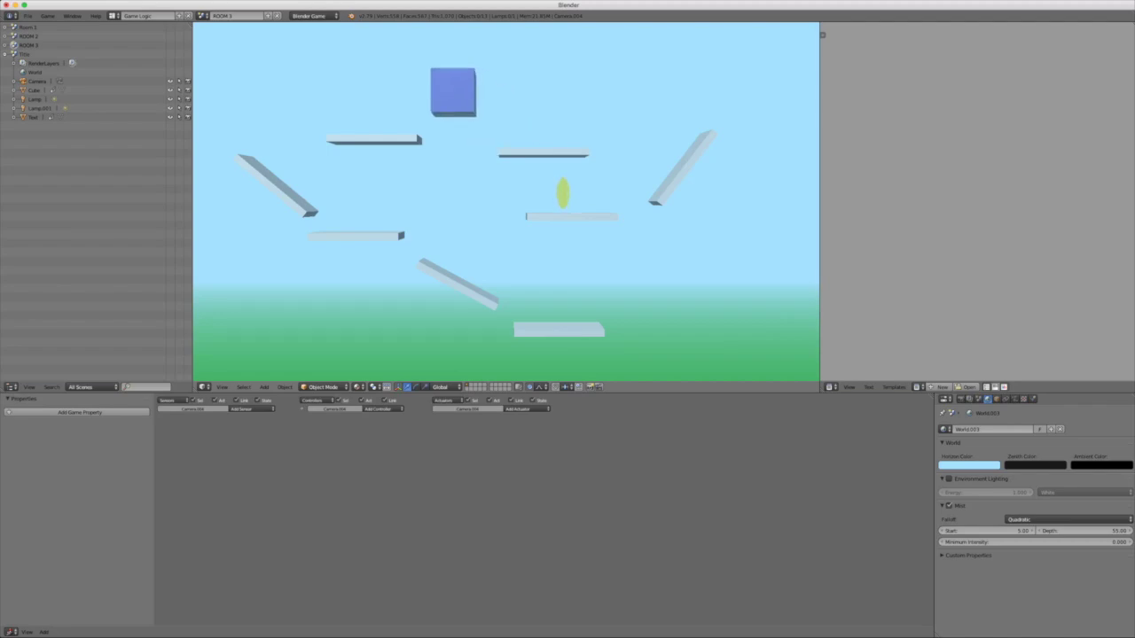
pyautogui.press('Right')
pyautogui.press('space')
pyautogui.press('Left')
pyautogui.press('Right')
pyautogui.press('Left')
pyautogui.press('space')
pyautogui.press('Left')
pyautogui.press('space')
pyautogui.press('Right')
pyautogui.press('Left')
pyautogui.press('space')
pyautogui.press('Right')
pyautogui.press('Left')
pyautogui.press('space')
pyautogui.press('Left')
pyautogui.press('space')
pyautogui.press('space')
pyautogui.press('Right')
pyautogui.press('space')
pyautogui.press('Right')
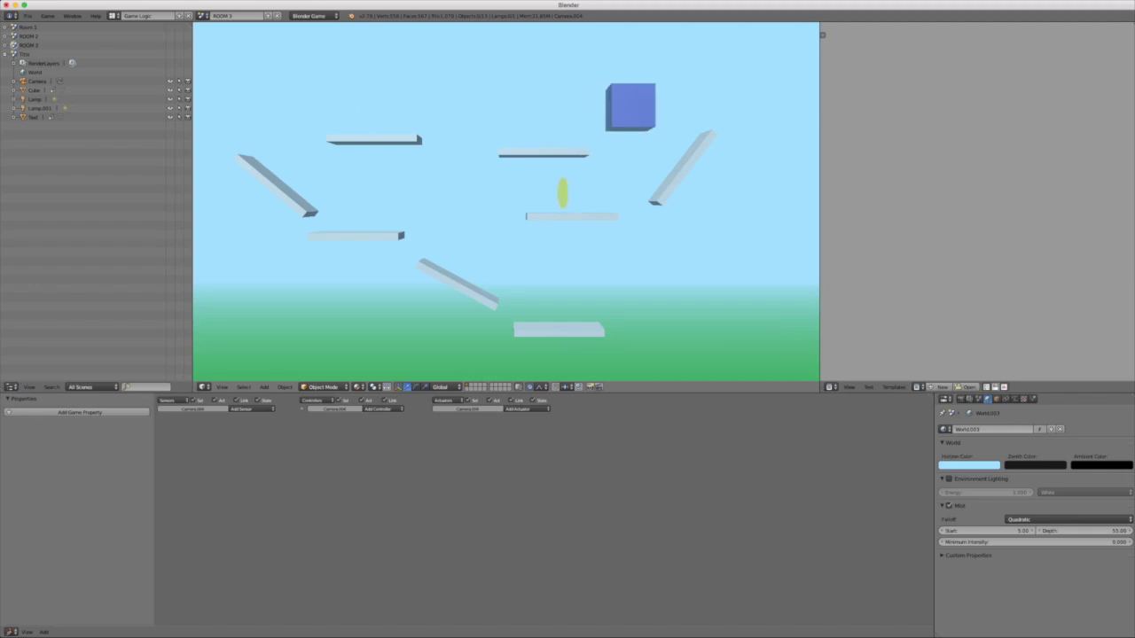
pyautogui.press('Left')
pyautogui.press('Right')
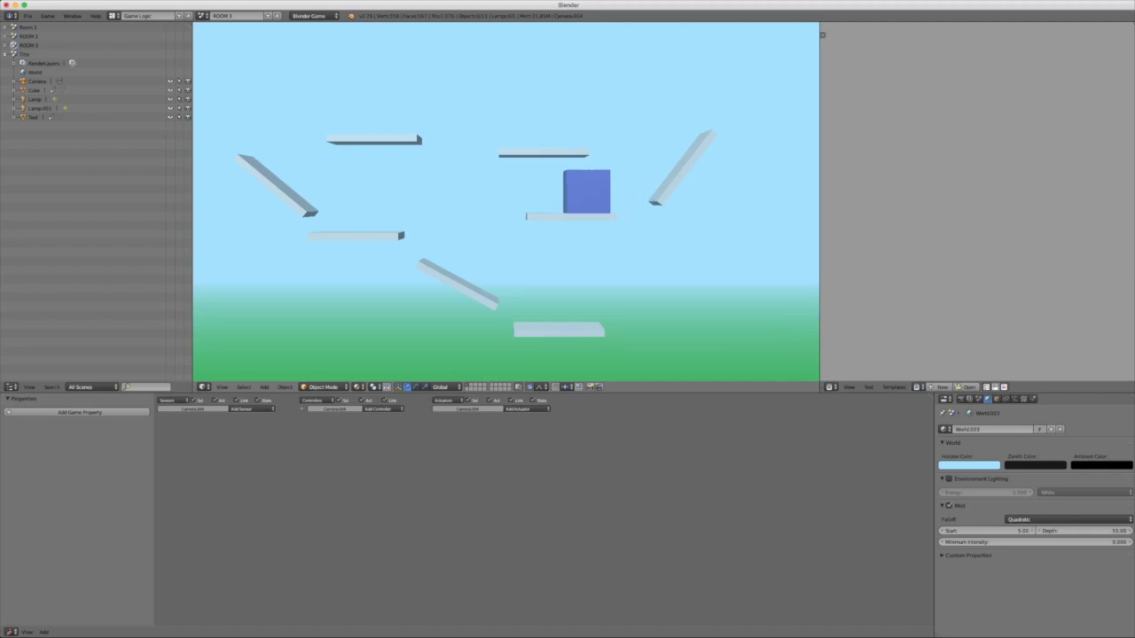
pyautogui.press('Left')
pyautogui.press('space')
pyautogui.press('space')
pyautogui.press('space')
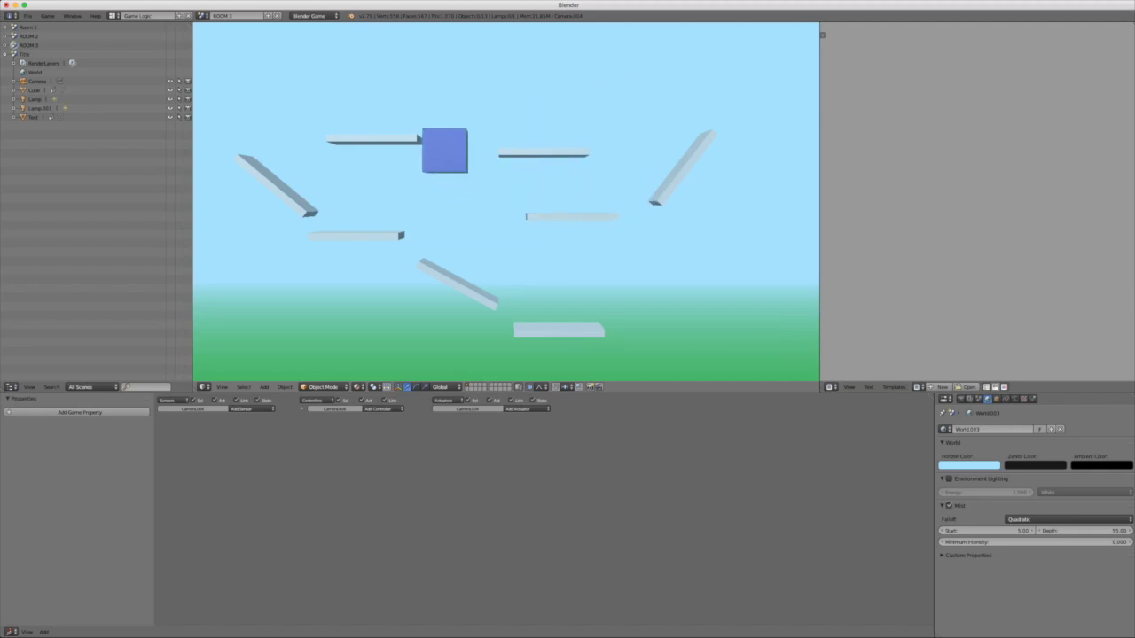
pyautogui.press('Escape')
# Step: Switch to the Room 1 scene and select its yellow coin
pyautogui.moveTo(506, 222); pyautogui.dragTo(550, 221, button='middle')
pyautogui.moveTo(536, 173)
pyautogui.mouseDown(button='middle')
pyautogui.moveTo(532, 191)
pyautogui.moveTo(529, 173)
pyautogui.mouseUp(button='middle')
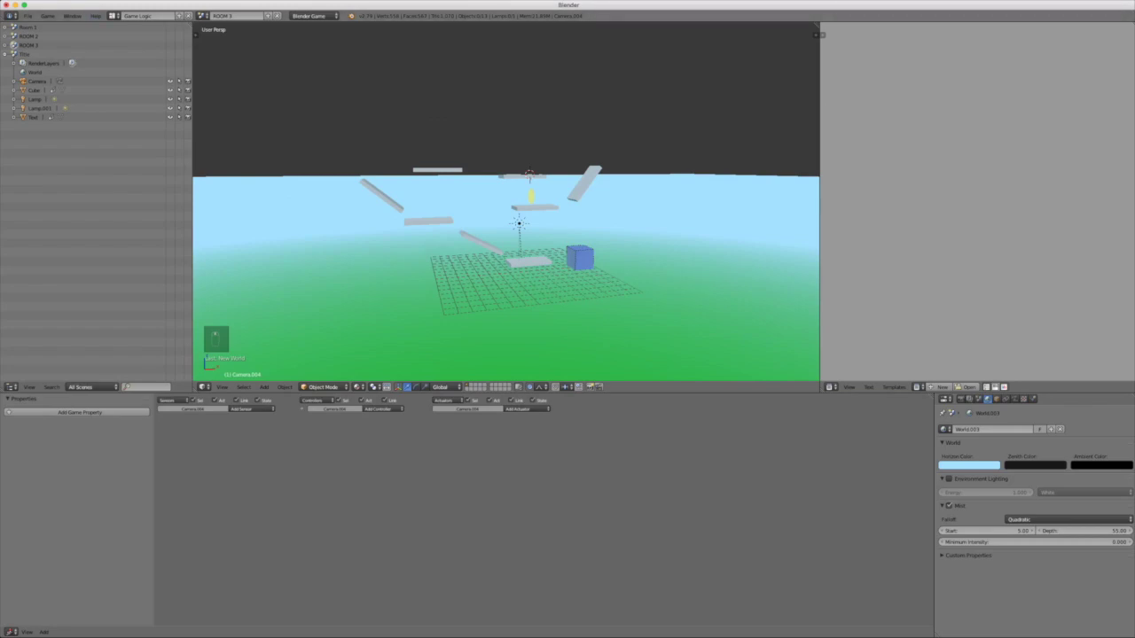
pyautogui.click(232, 15)
pyautogui.click(237, 30)
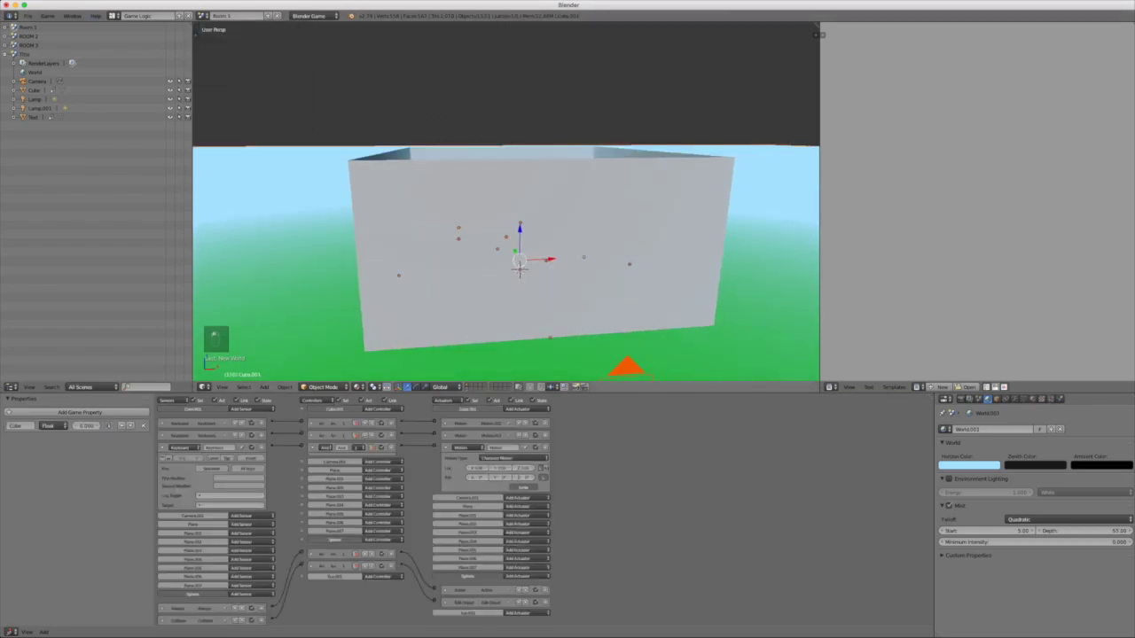
pyautogui.scroll(-5, 523, 263)
pyautogui.scroll(7, 506, 202)
pyautogui.rightClick(434, 196)
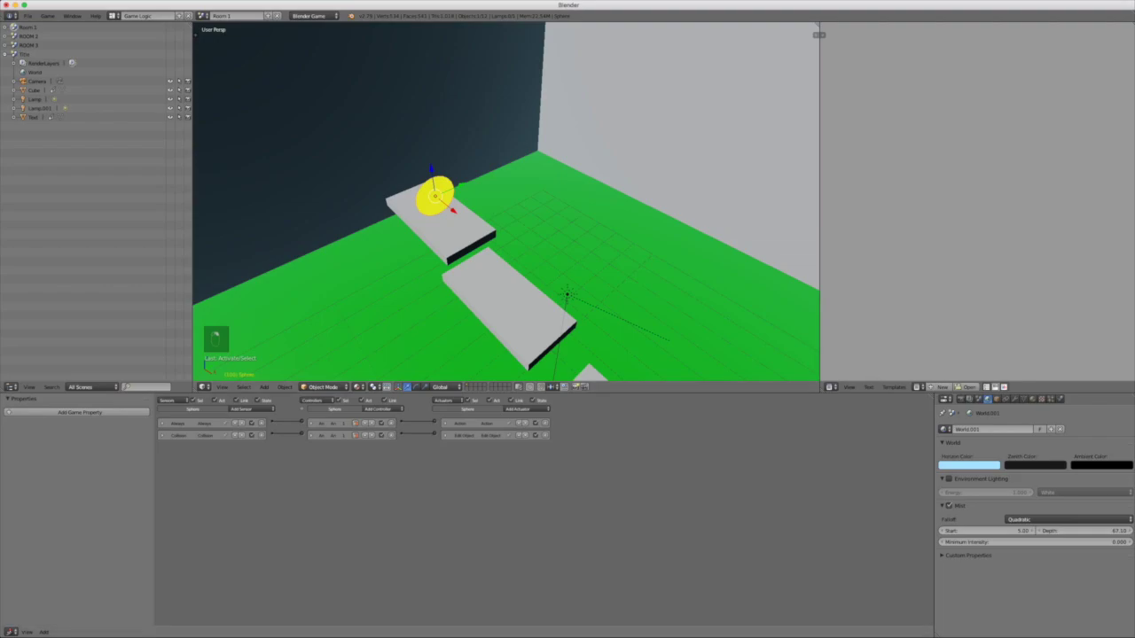
# Step: Examine the settings of the Room 1 coin's sensors, controllers and actuators to find the collision logic
pyautogui.moveTo(162, 424); pyautogui.dragTo(162, 436)
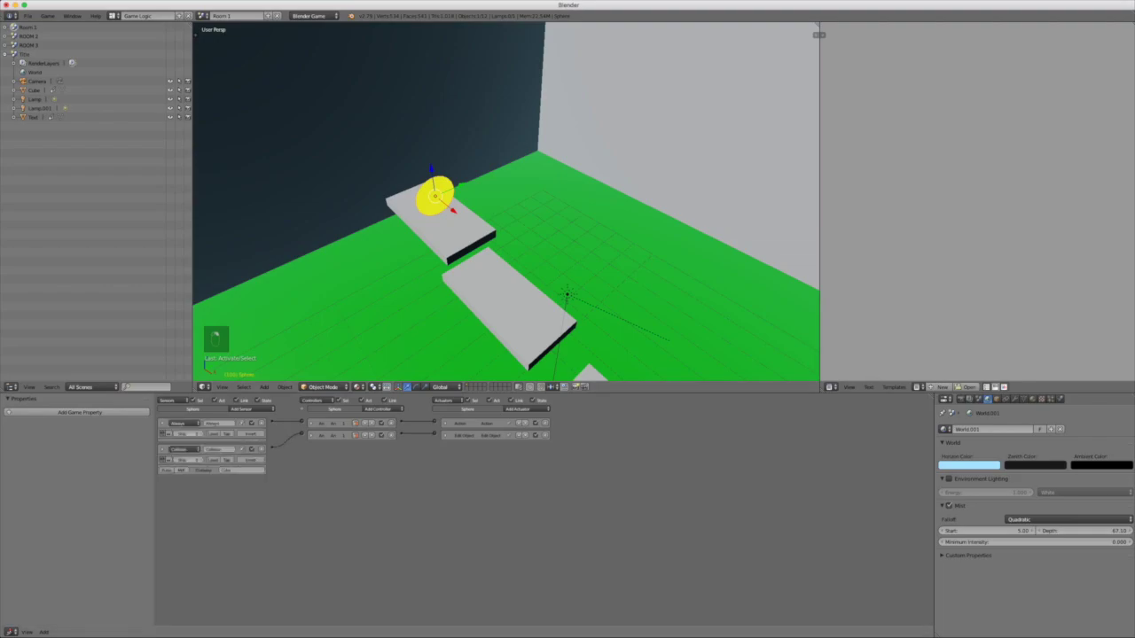
pyautogui.moveTo(312, 424); pyautogui.dragTo(313, 436)
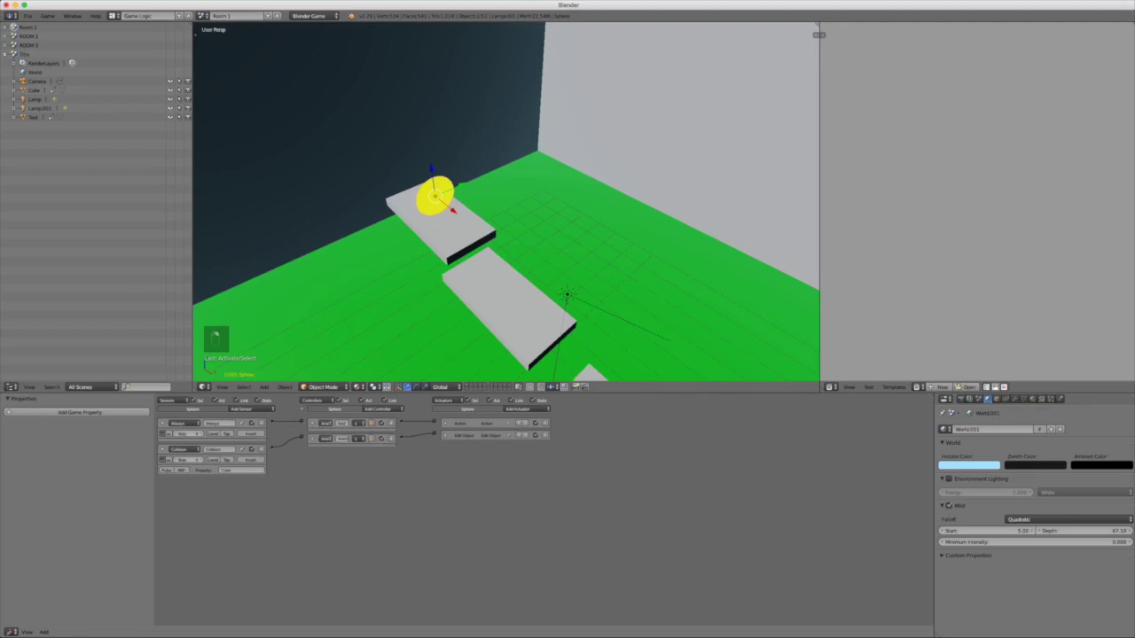
pyautogui.click(445, 424)
pyautogui.click(445, 494)
pyautogui.click(445, 495)
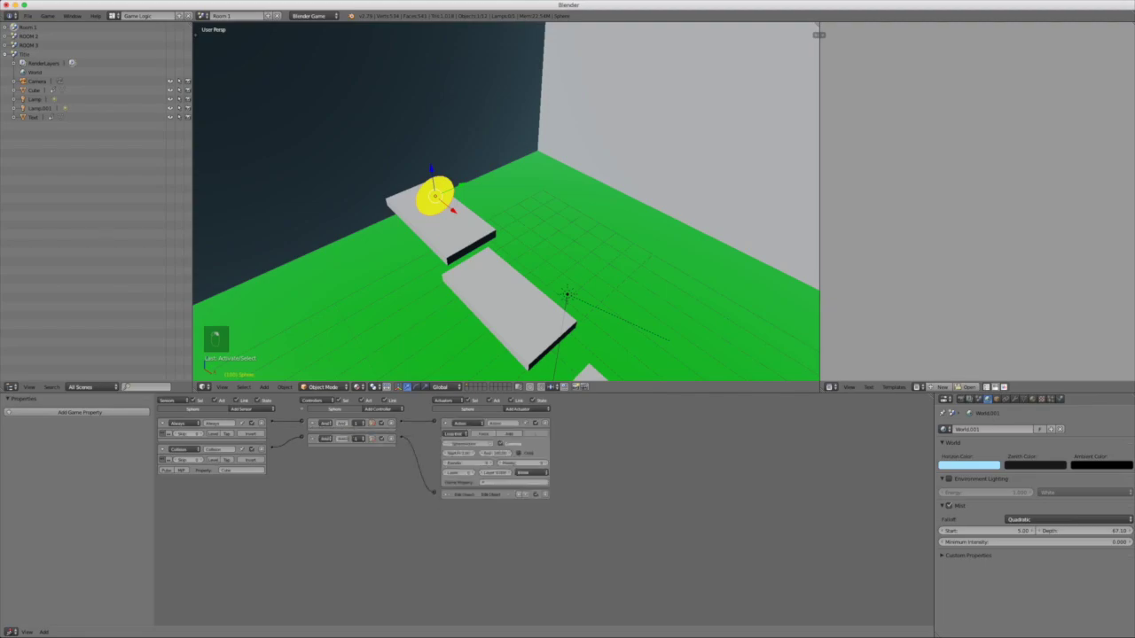
pyautogui.click(446, 424)
pyautogui.click(311, 424)
pyautogui.click(311, 435)
pyautogui.click(163, 423)
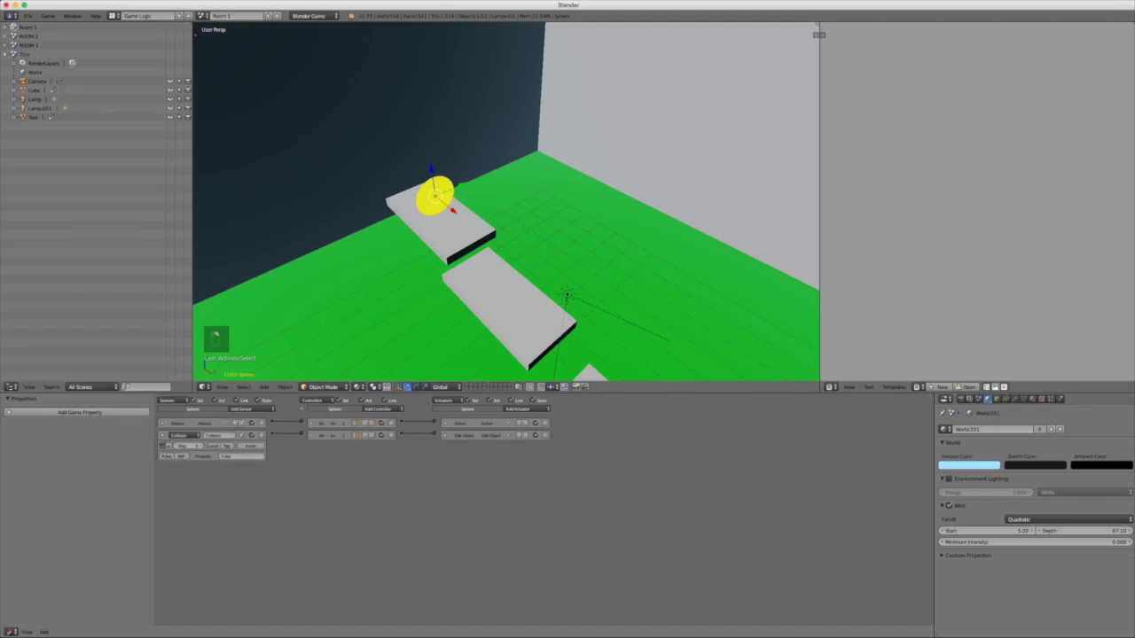
# Step: Change the Room 1 coin's Edit Object actuator to a Scene actuator in Set Scene mode targeting ROOM 2
pyautogui.click(445, 435)
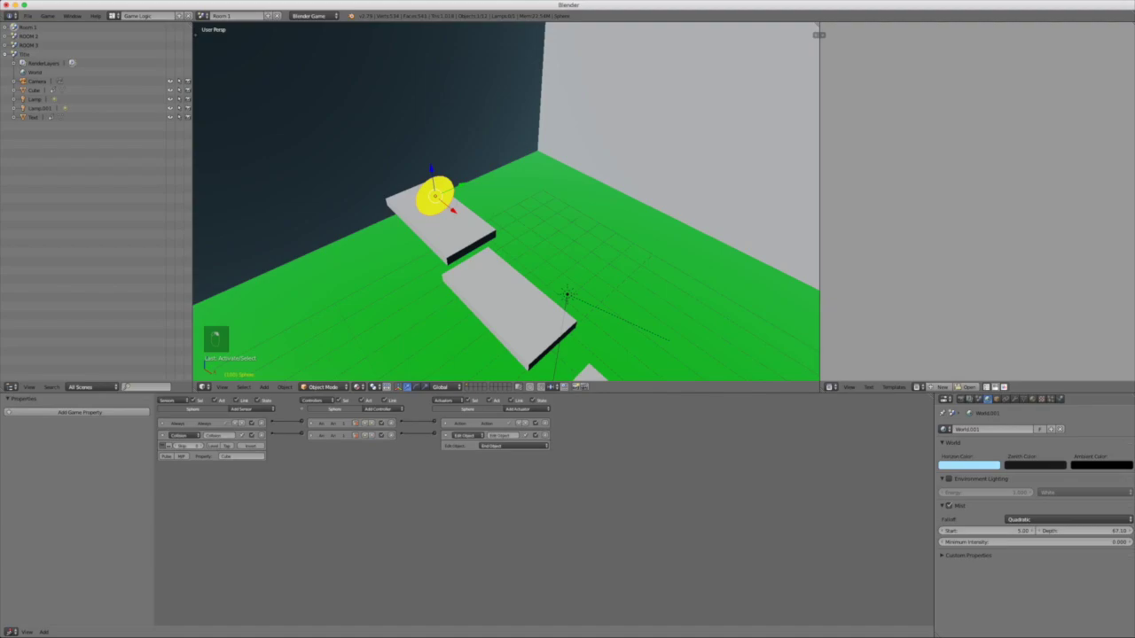
pyautogui.click(463, 436)
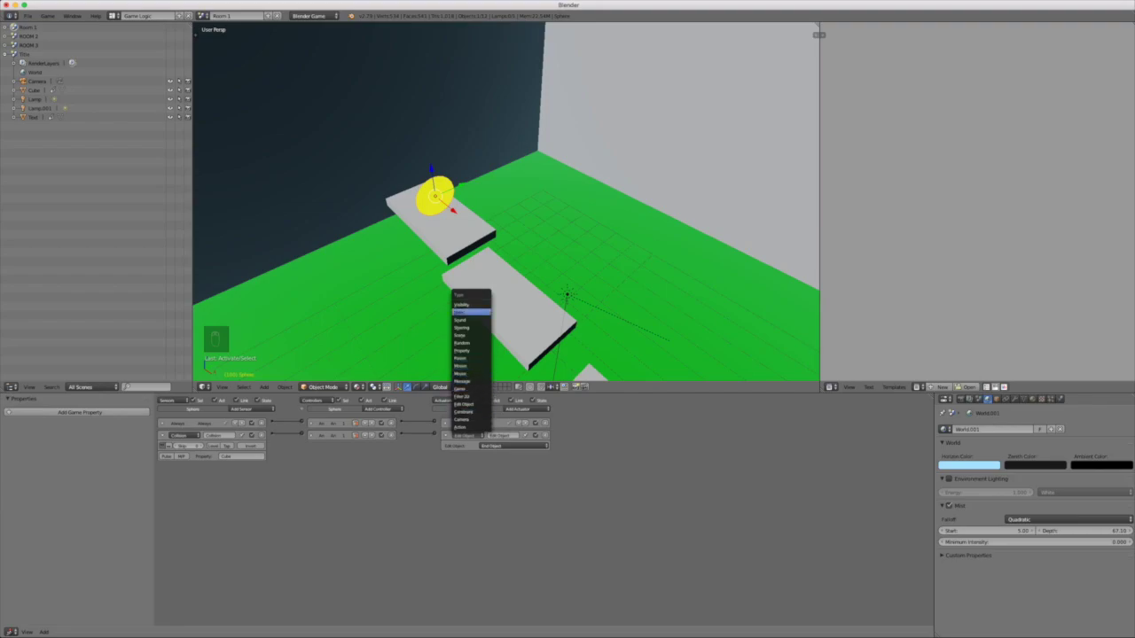
pyautogui.click(471, 342)
pyautogui.click(514, 445)
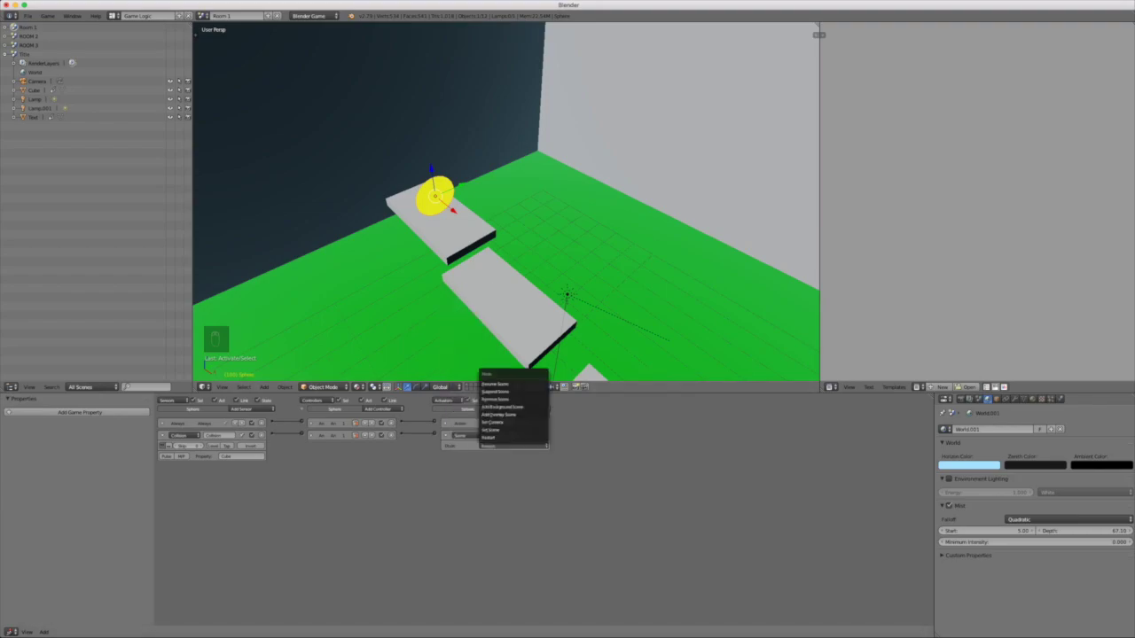
pyautogui.click(497, 430)
pyautogui.click(512, 456)
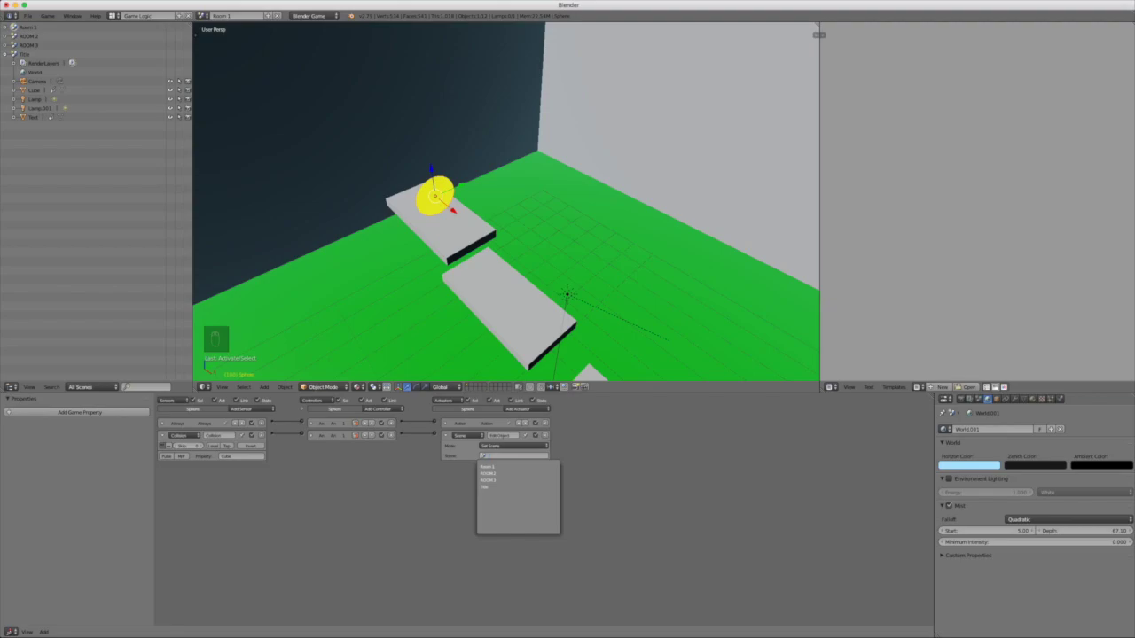
pyautogui.click(497, 473)
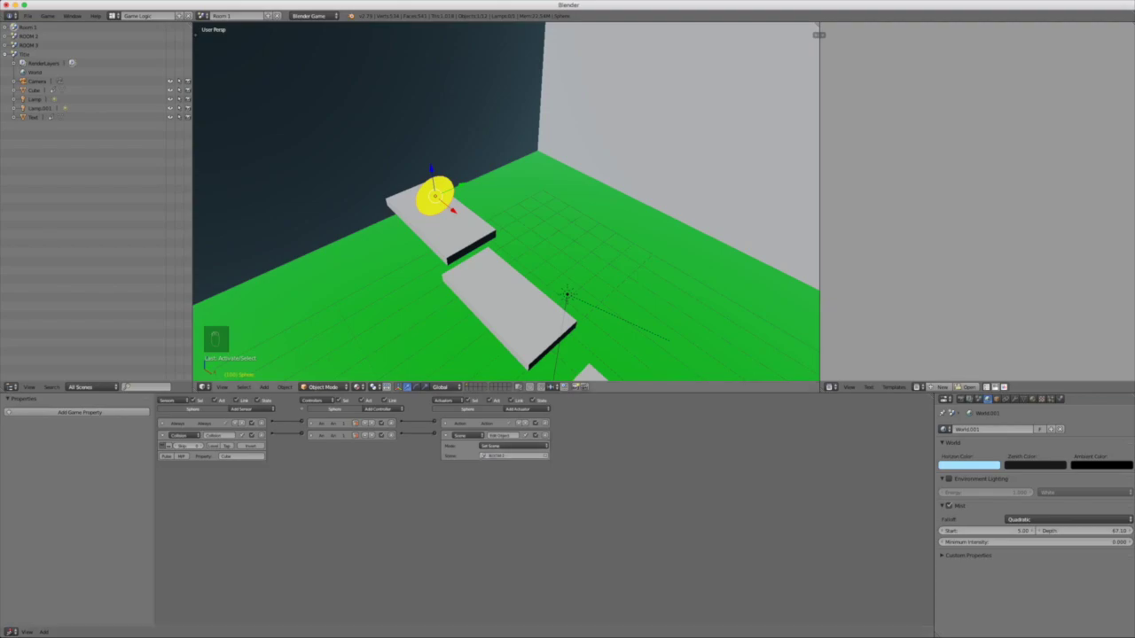
# Step: In ROOM 2, change the coin's Edit Object actuator to a Scene actuator in Set Scene mode targeting ROOM 3
pyautogui.click(229, 15)
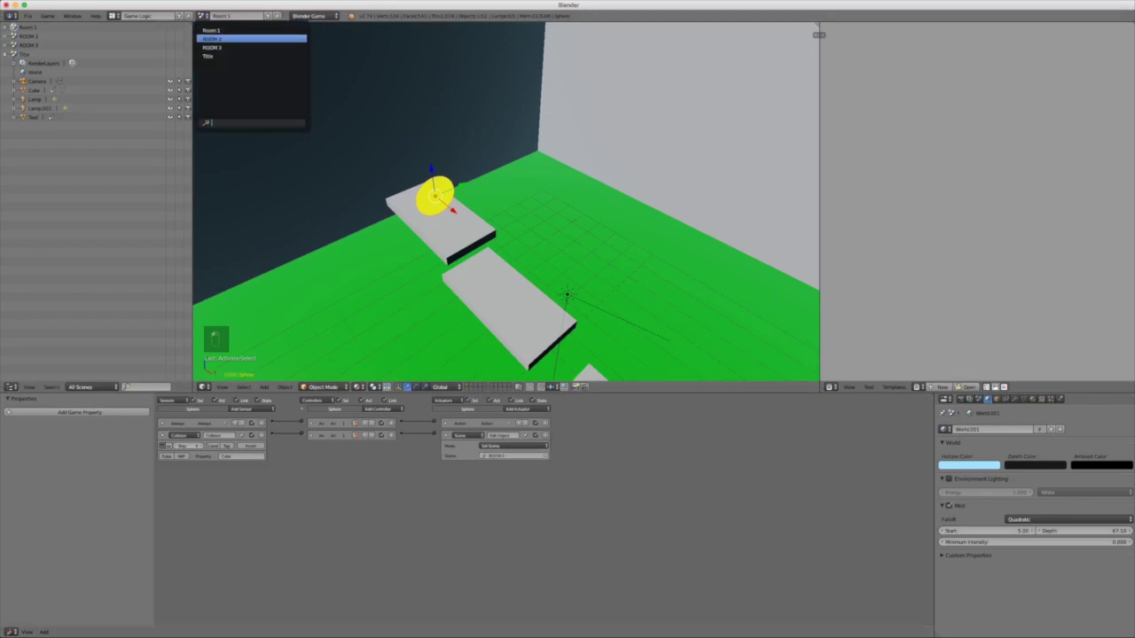
pyautogui.click(235, 39)
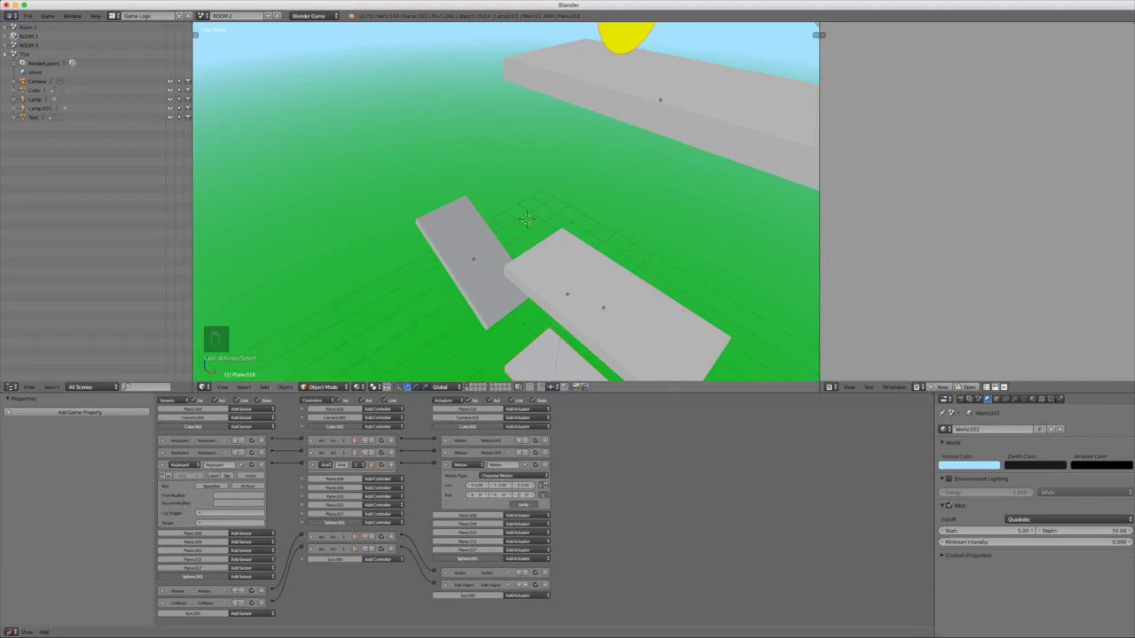
pyautogui.rightClick(526, 218)
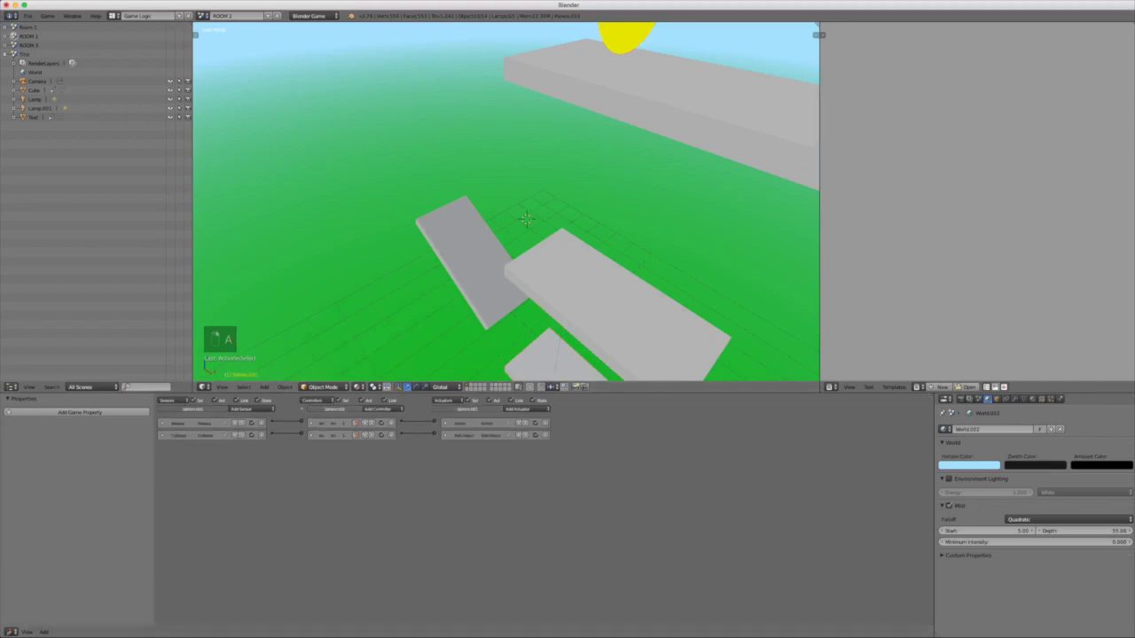
pyautogui.click(445, 435)
pyautogui.click(466, 435)
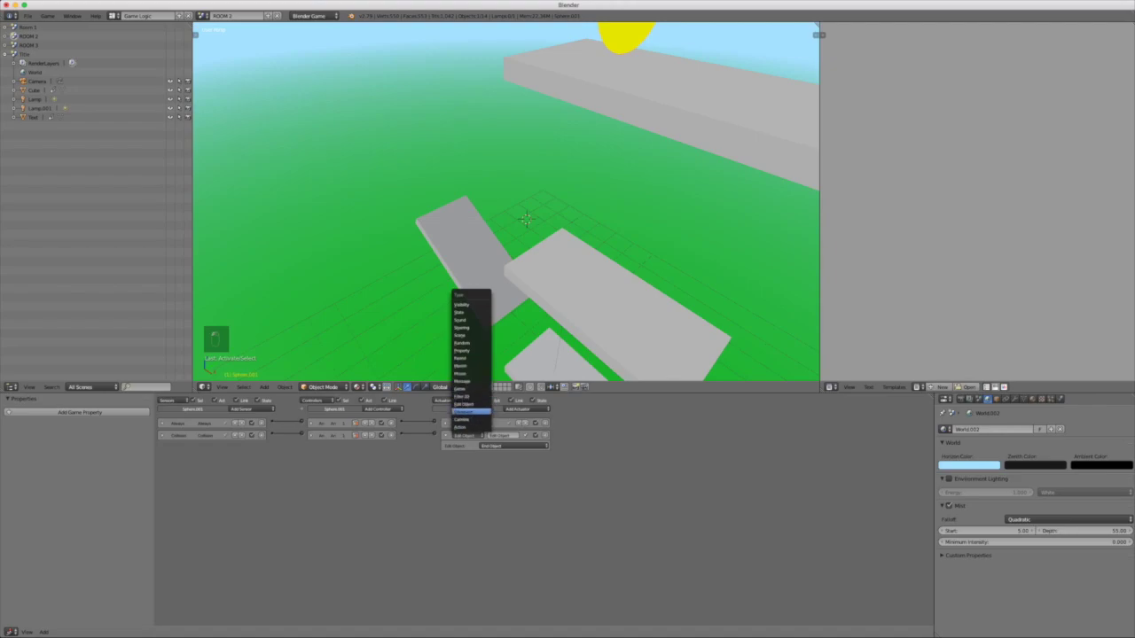
pyautogui.click(470, 327)
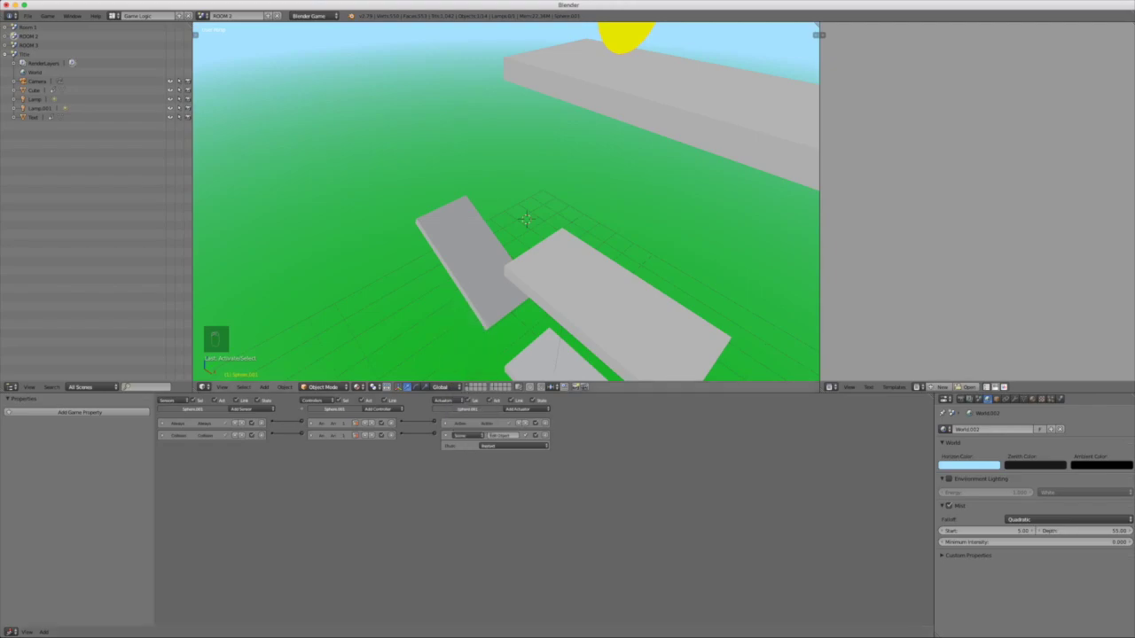
pyautogui.click(514, 445)
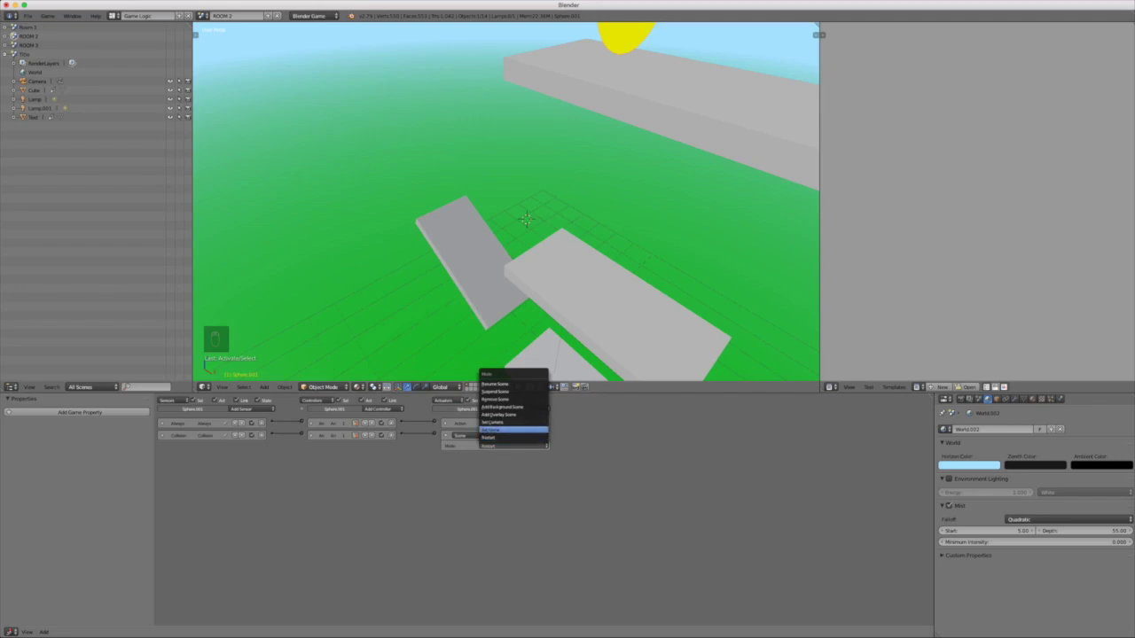
pyautogui.click(492, 429)
pyautogui.click(481, 456)
pyautogui.click(490, 480)
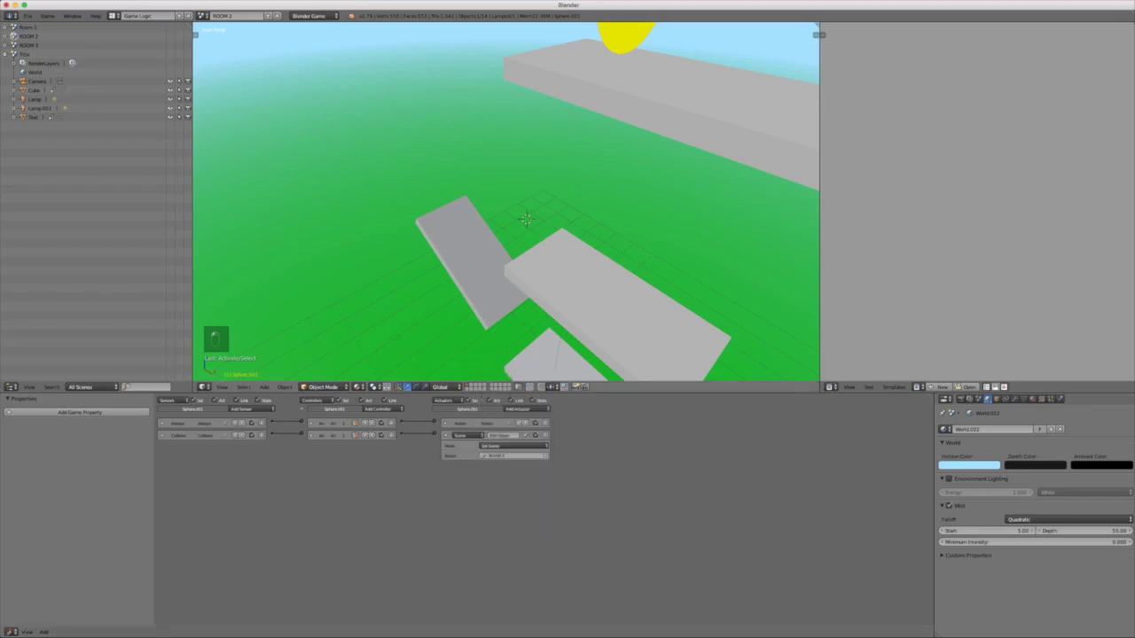
# Step: Switch to the Title scene and view it through its camera
pyautogui.scroll(-4, 507, 202)
pyautogui.moveTo(506, 230); pyautogui.dragTo(585, 206, button='middle')
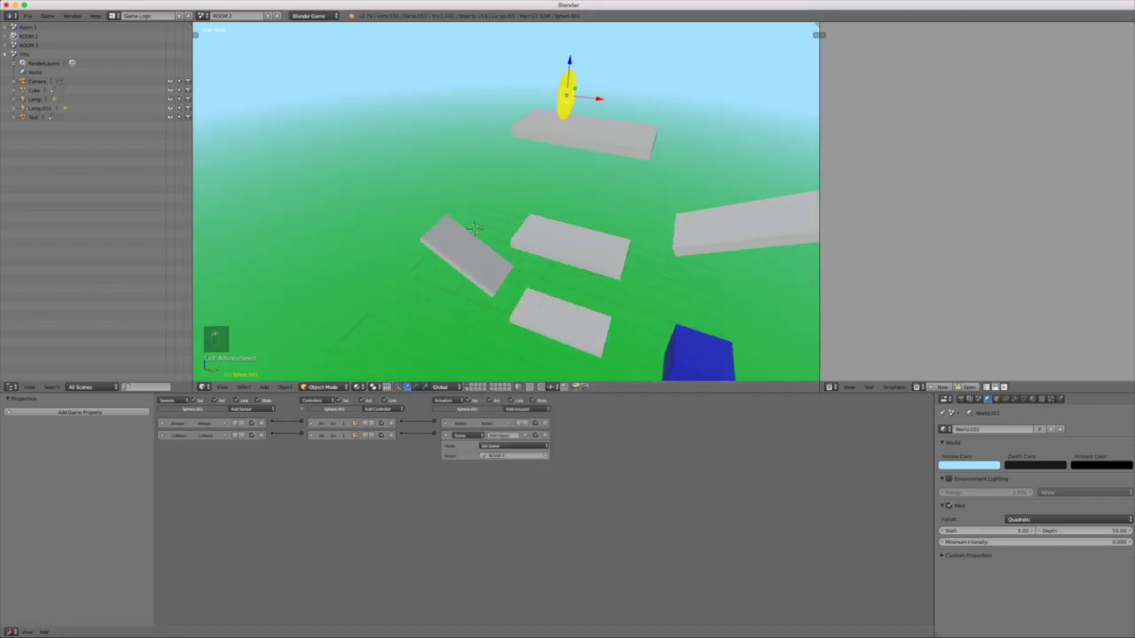
pyautogui.click(205, 16)
pyautogui.click(213, 56)
pyautogui.press('KP_0')
pyautogui.scroll(-2, 506, 202)
pyautogui.scroll(2, 506, 202)
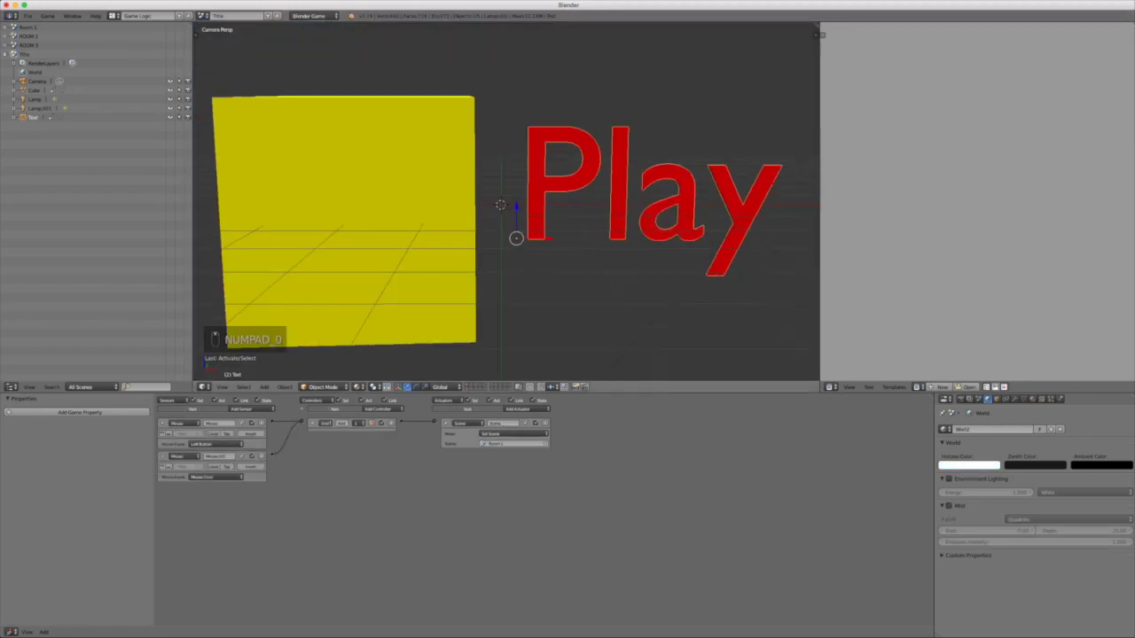
# Step: Run the game from the title screen, start it through the Play text and guide the cube to the Room 1 coin
pyautogui.press('p')
pyautogui.click(621, 195)
pyautogui.press('Left')
pyautogui.press('space')
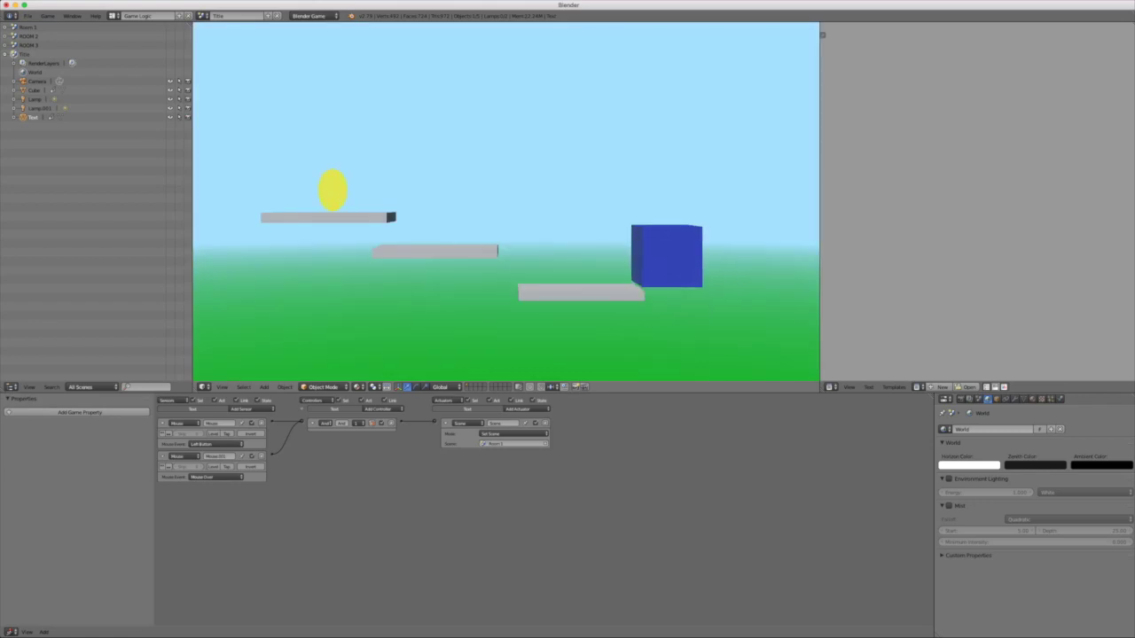
pyautogui.press('Left')
pyautogui.press('space')
pyautogui.press('space')
# Step: Test ROOM 2 by jumping the cube up the platforms and ramps to its coin
pyautogui.press('Left')
pyautogui.press('space')
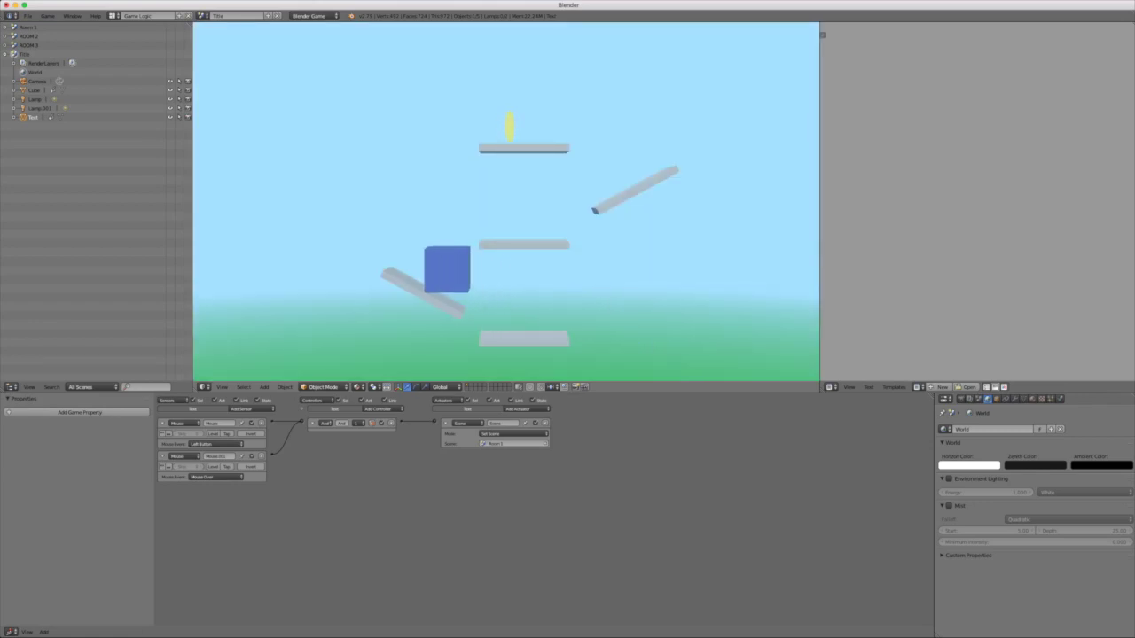
pyautogui.press('Left')
pyautogui.press('space')
pyautogui.press('Right')
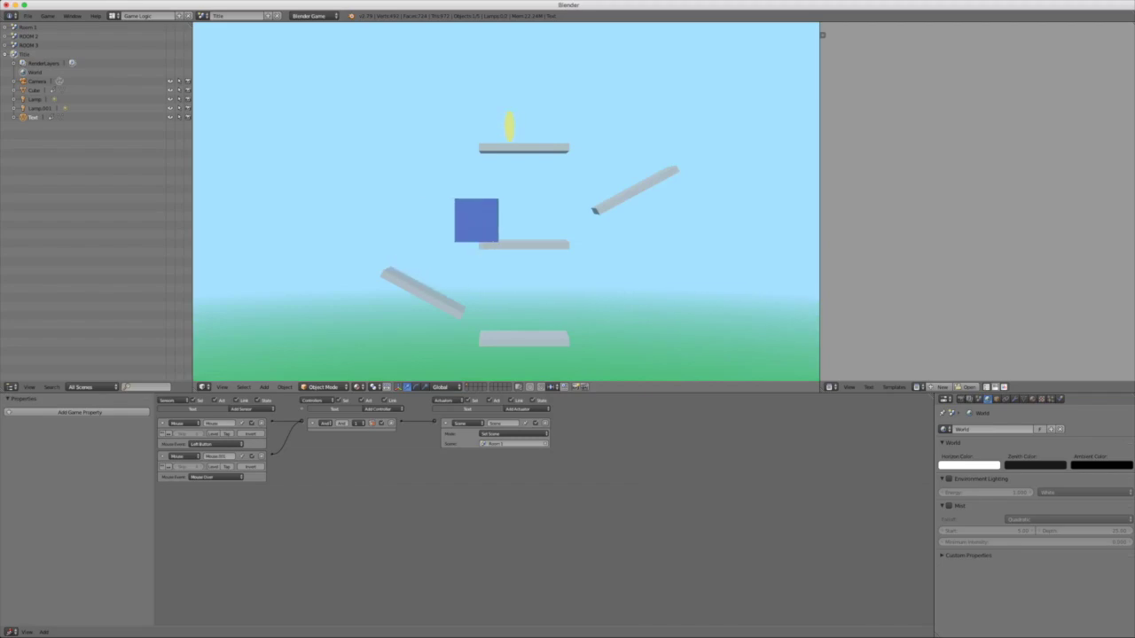
pyautogui.press('Right')
pyautogui.press('space')
pyautogui.press('space')
pyautogui.press('Left')
pyautogui.press('Right')
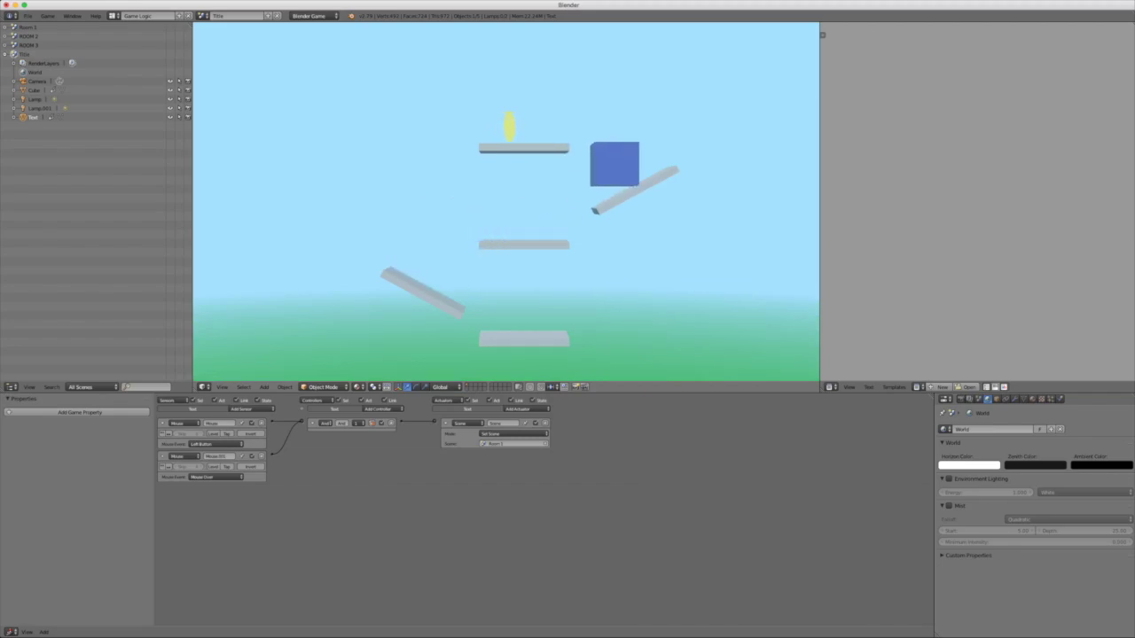
pyautogui.press('space')
pyautogui.press('Left')
pyautogui.press('Left')
# Step: Test ROOM 3 by moving the cube across the platforms toward the coin, and end the game
pyautogui.press('space')
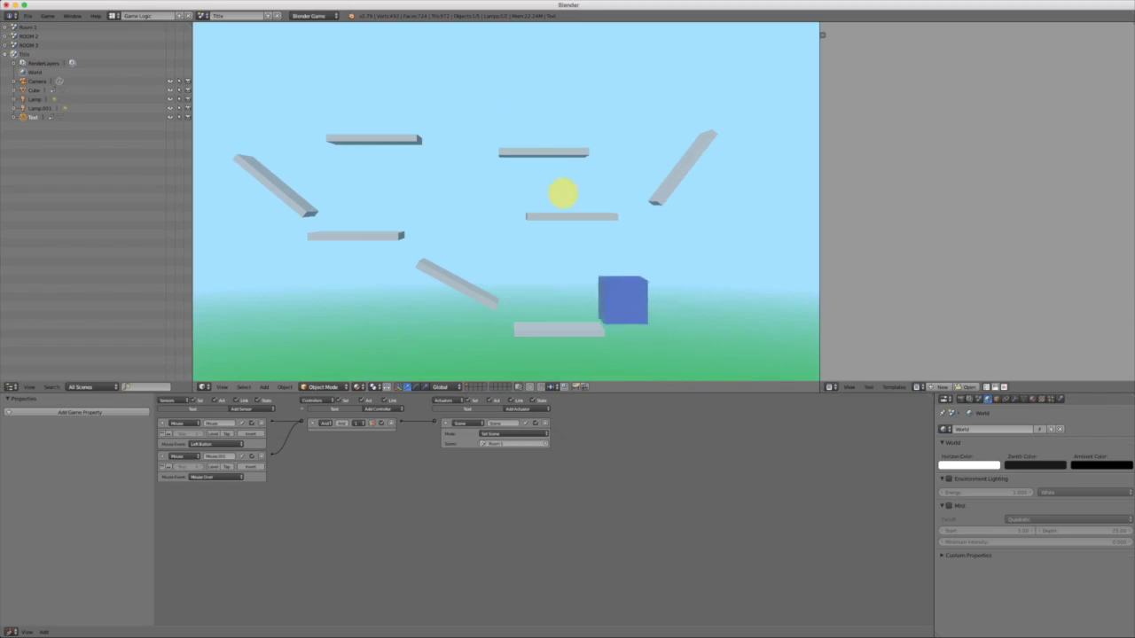
pyautogui.press('Left')
pyautogui.press('space')
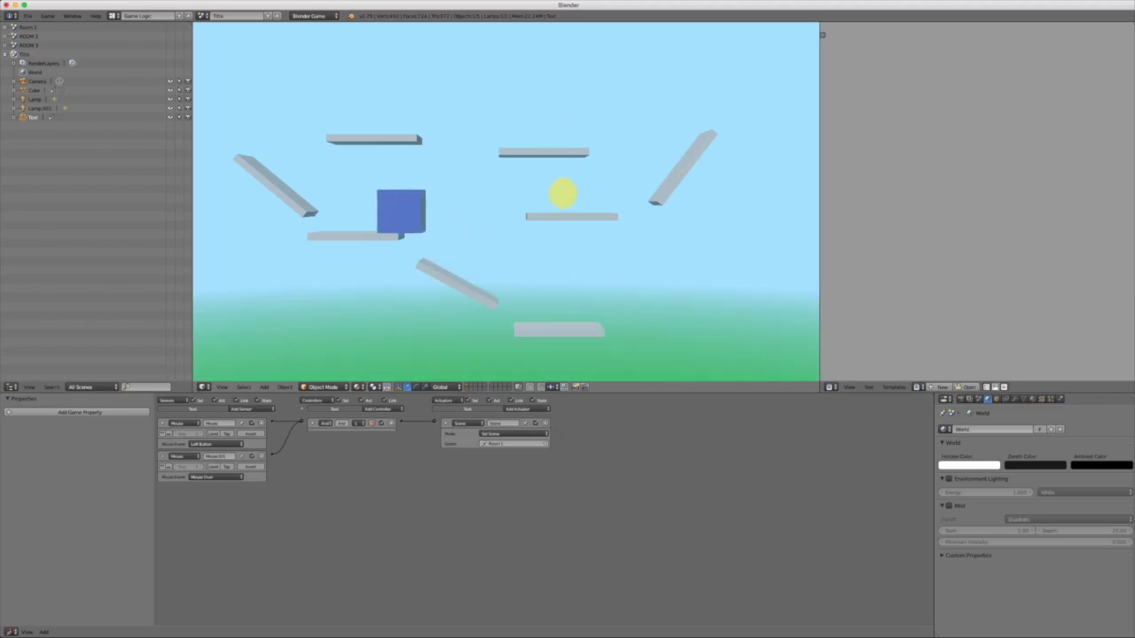
pyautogui.press('Right')
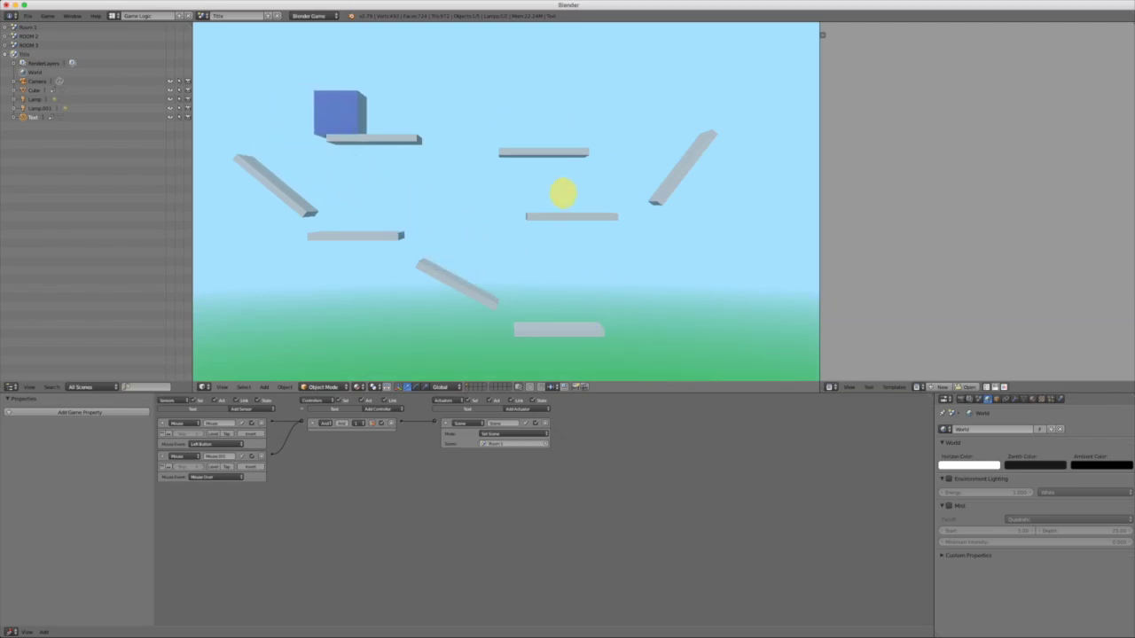
pyautogui.press('space')
pyautogui.press('space')
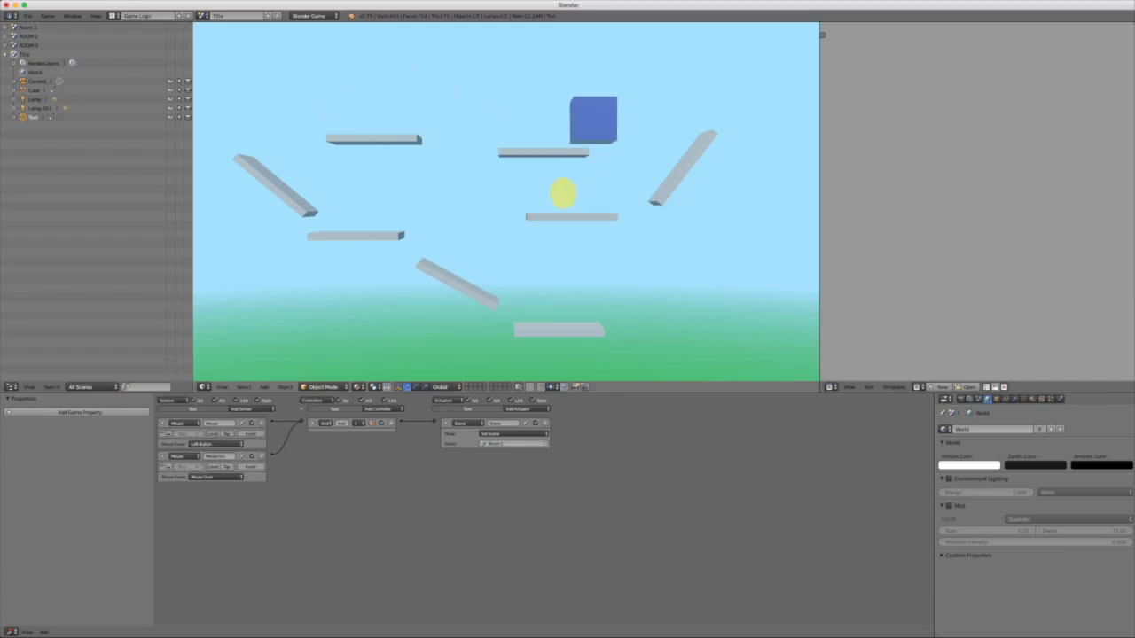
pyautogui.press('Left')
pyautogui.press('Right')
pyautogui.press('Left')
pyautogui.press('Right')
pyautogui.press('Left')
pyautogui.press('Escape')
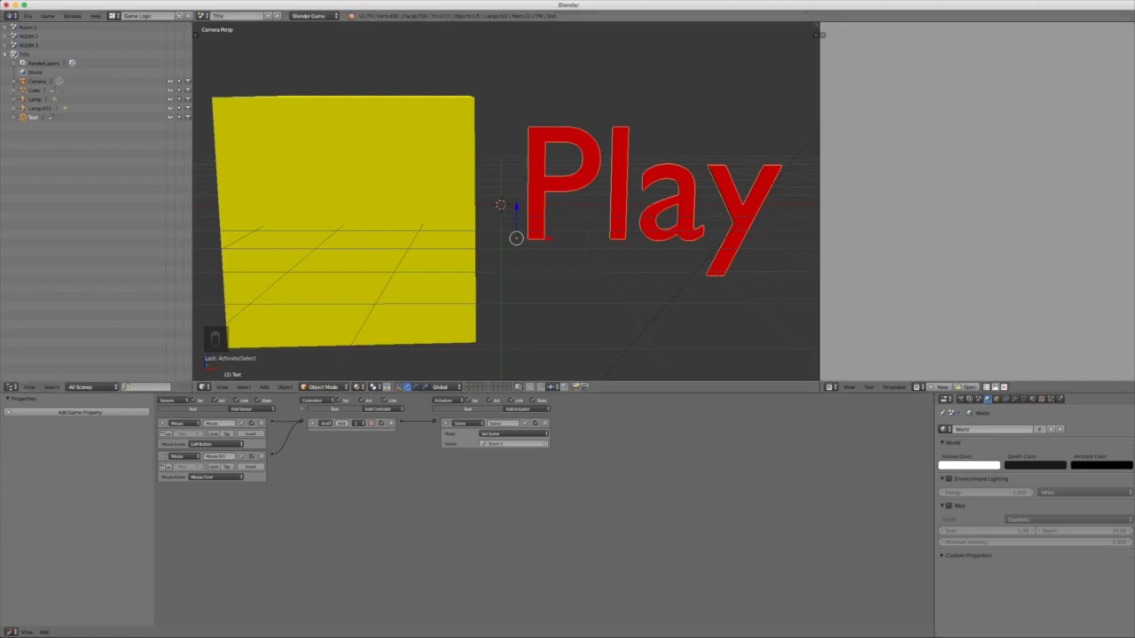
# Step: Create a new empty scene and name it Huray Screen
pyautogui.click(267, 15)
pyautogui.click(247, 32)
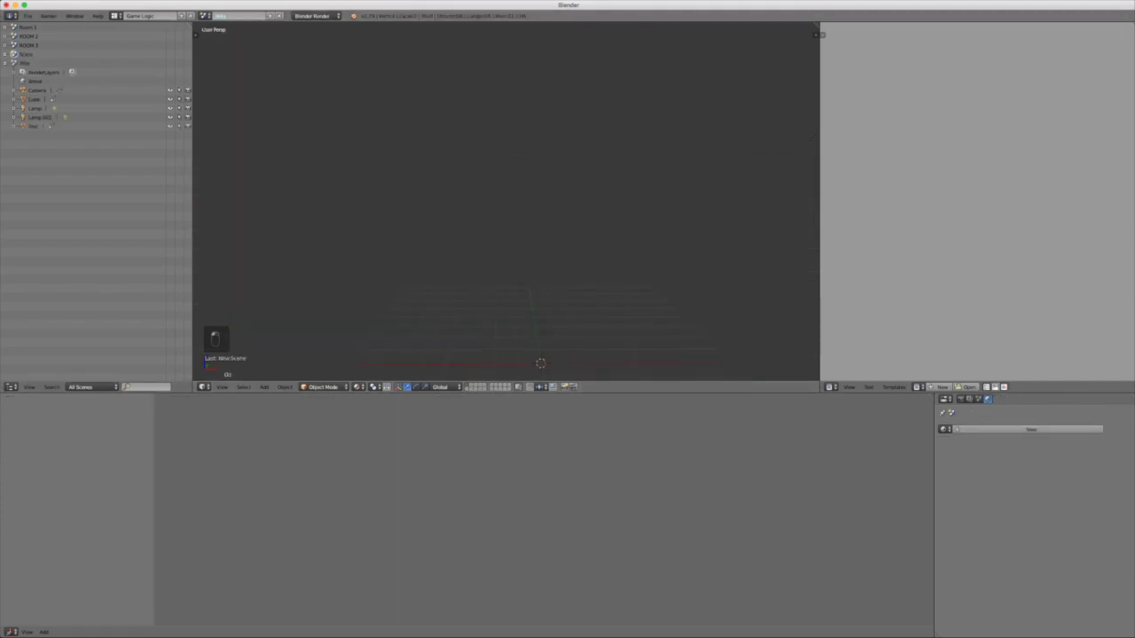
pyautogui.press('Return')
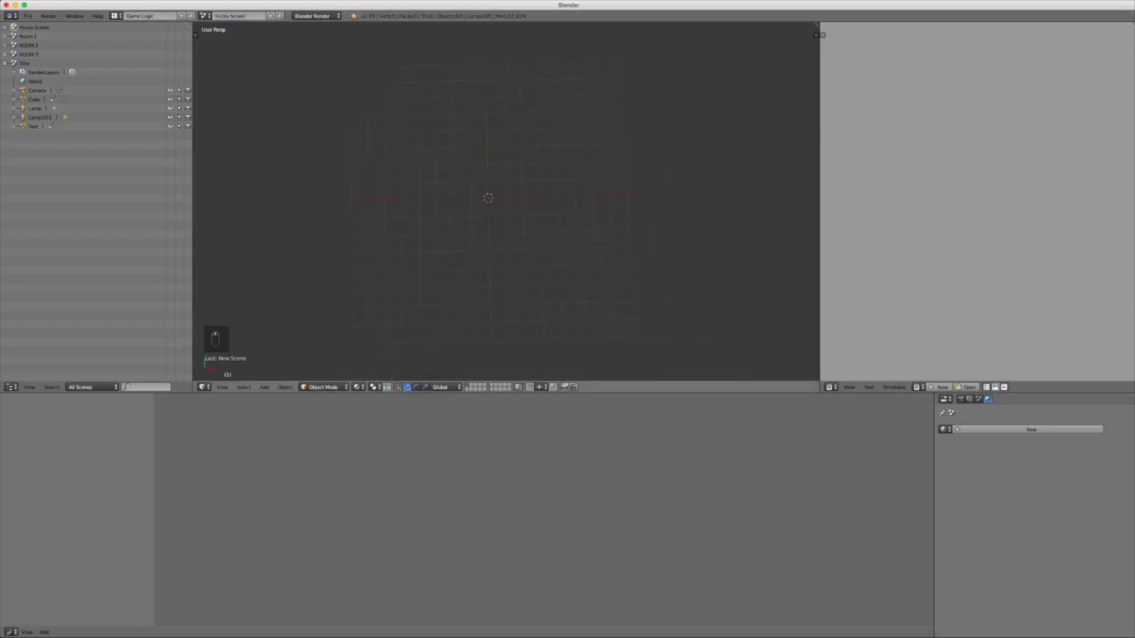
# Step: Add a text object to the Huray Screen scene reading "Thank You For Playing"
pyautogui.hotkey('shift', 'a')
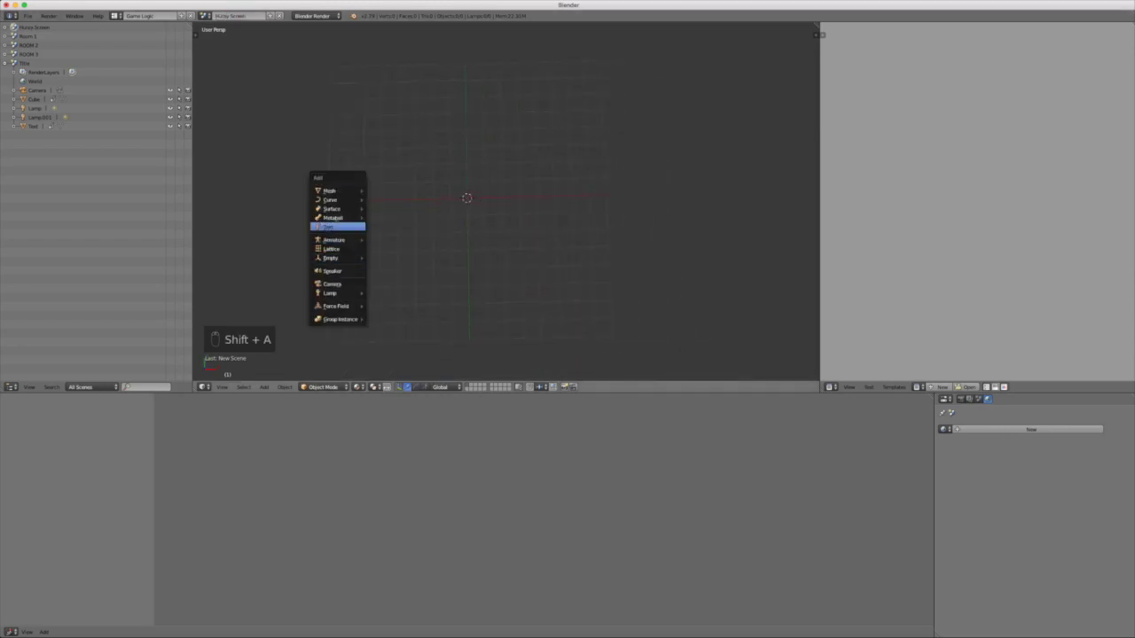
pyautogui.click(330, 227)
pyautogui.press('Tab')
pyautogui.press('BackSpace')
pyautogui.press('BackSpace')
pyautogui.press('BackSpace')
pyautogui.press('BackSpace')
pyautogui.press('BackSpace')
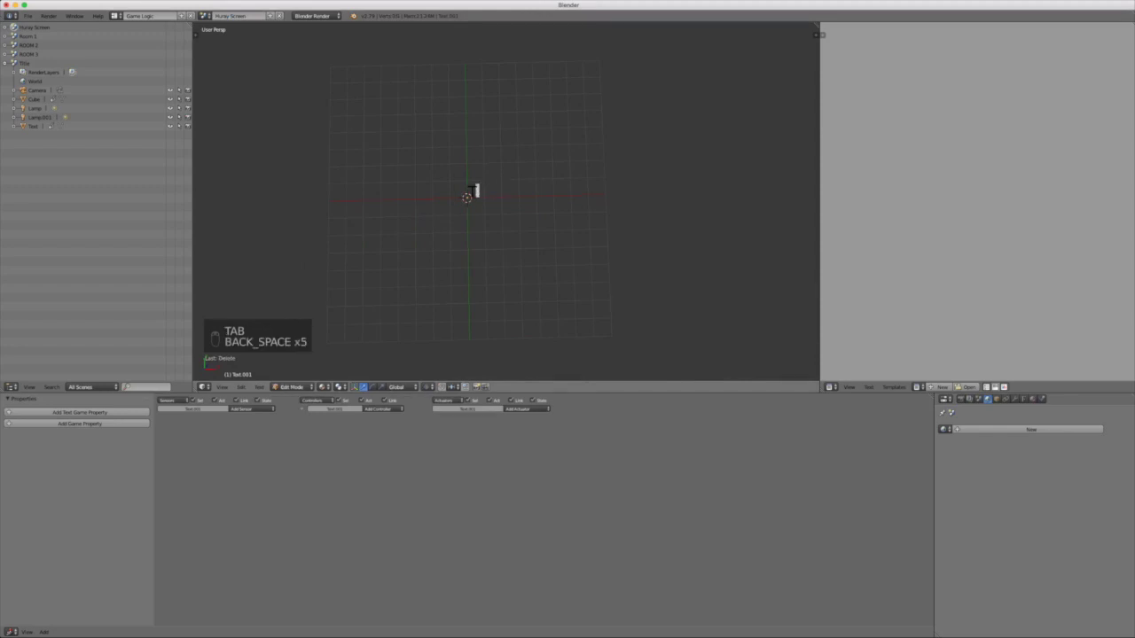
pyautogui.write('Thank Y')
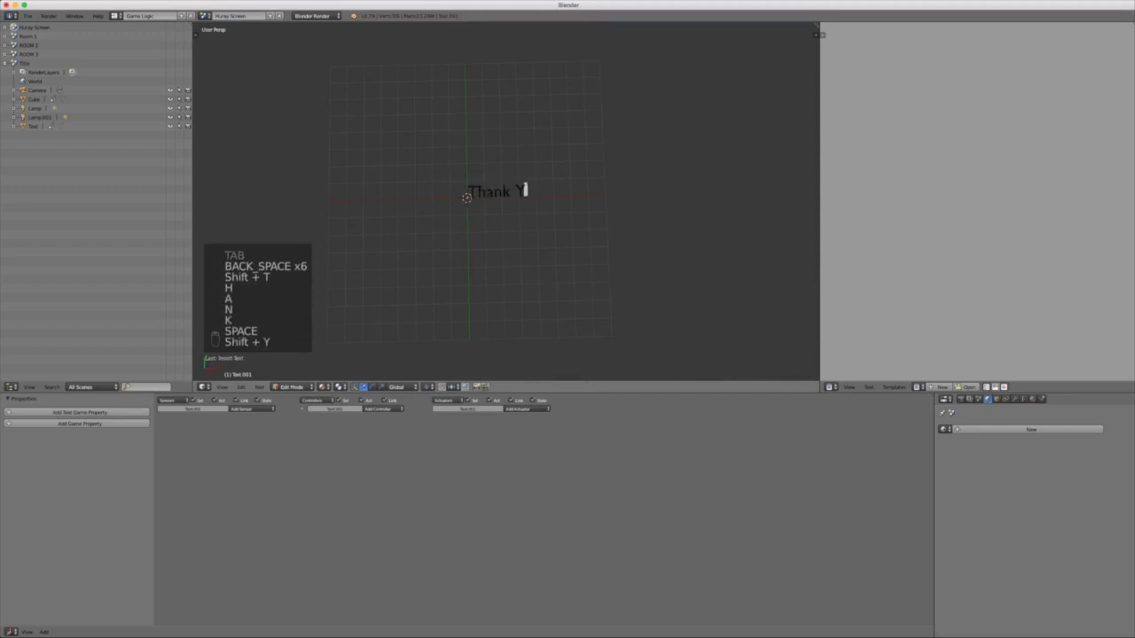
pyautogui.write('ou For Playing')
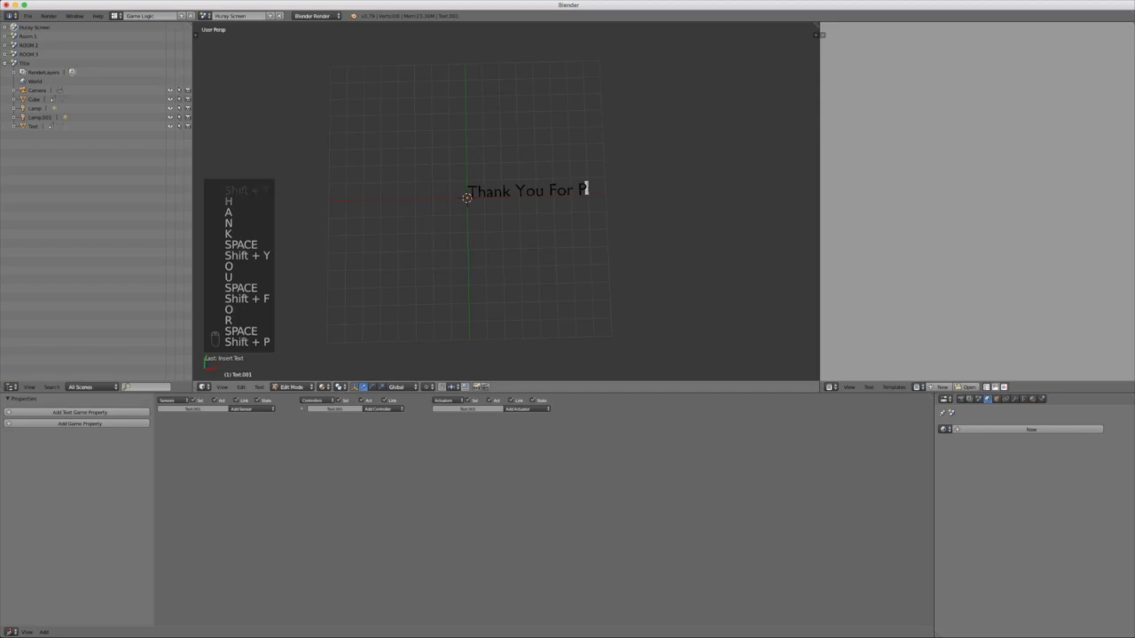
pyautogui.press('Return')
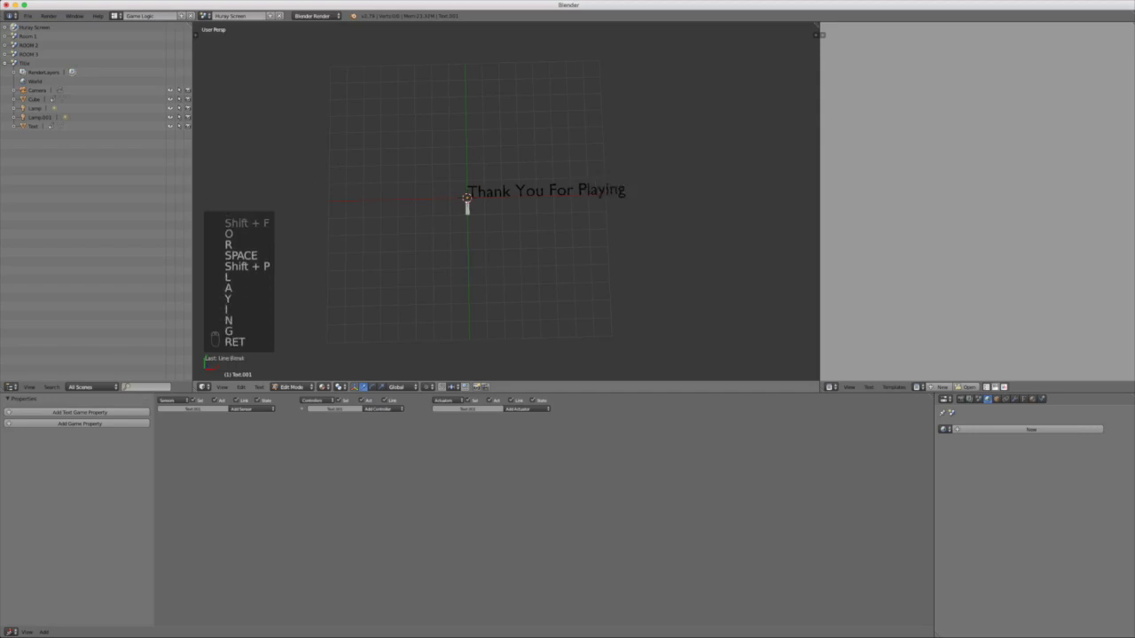
pyautogui.press('BackSpace')
pyautogui.press('Tab')
# Step: Shift the Thank You For Playing text along negative X, enlarge it, and move it down along negative Y
pyautogui.moveTo(502, 197); pyautogui.dragTo(336, 200)
pyautogui.press('s')
pyautogui.click(783, 207)
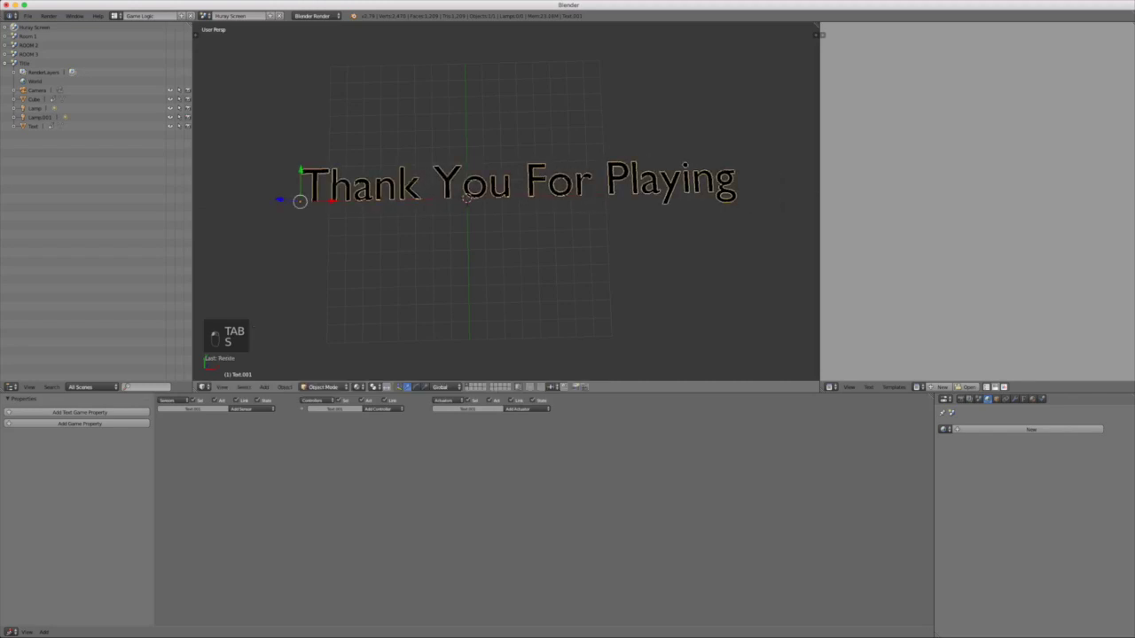
pyautogui.moveTo(301, 170); pyautogui.dragTo(299, 235)
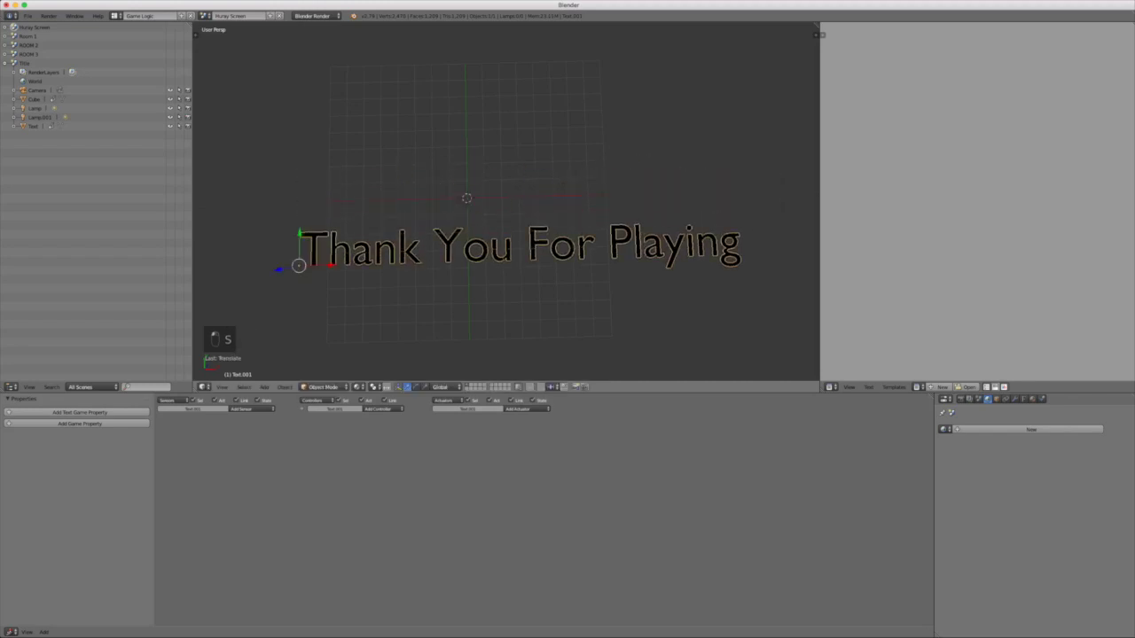
# Step: Add a camera, align it to a top view that takes in the Thank You For Playing text, and select the text
pyautogui.press('KP_7')
pyautogui.hotkey('shift', 'a')
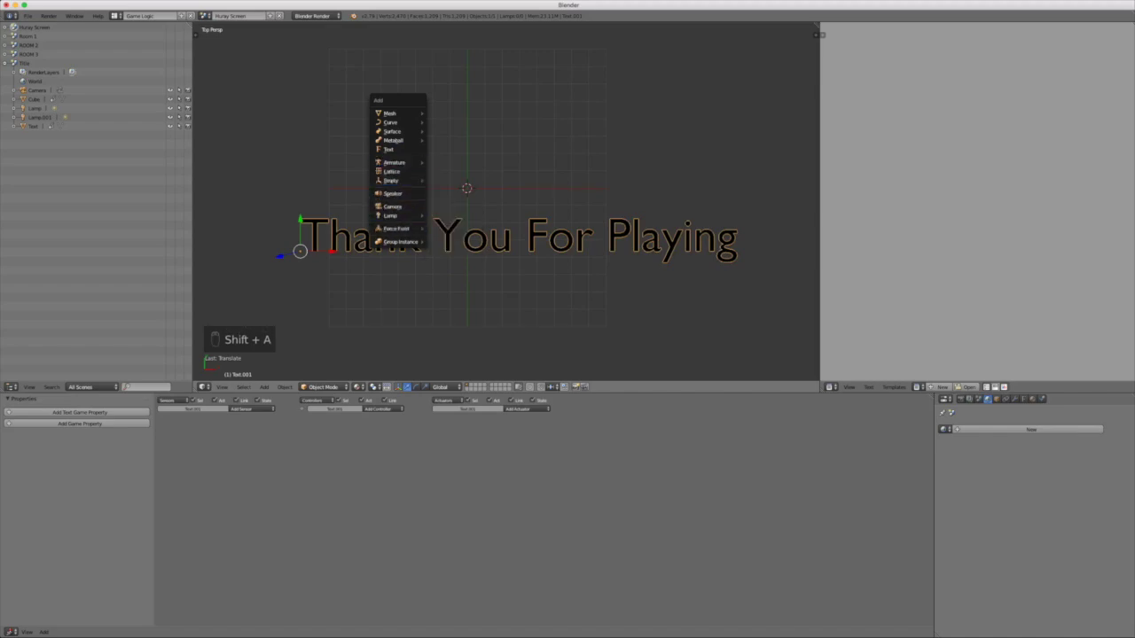
pyautogui.click(393, 206)
pyautogui.keyDown('shift'); pyautogui.moveTo(393, 207); pyautogui.dragTo(402, 119, button='middle'); pyautogui.keyUp('shift')
pyautogui.scroll(-2, 401, 119)
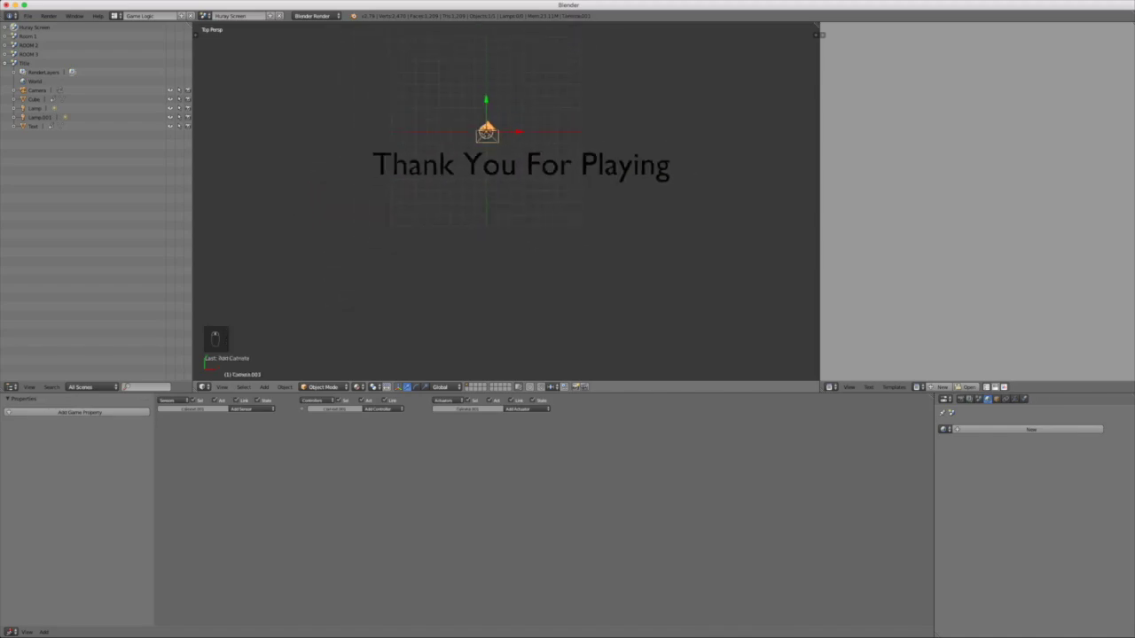
pyautogui.press('ctrl+alt+KP_0')
pyautogui.scroll(-4, 426, 142)
pyautogui.scroll(2, 425, 142)
pyautogui.rightClick(426, 151)
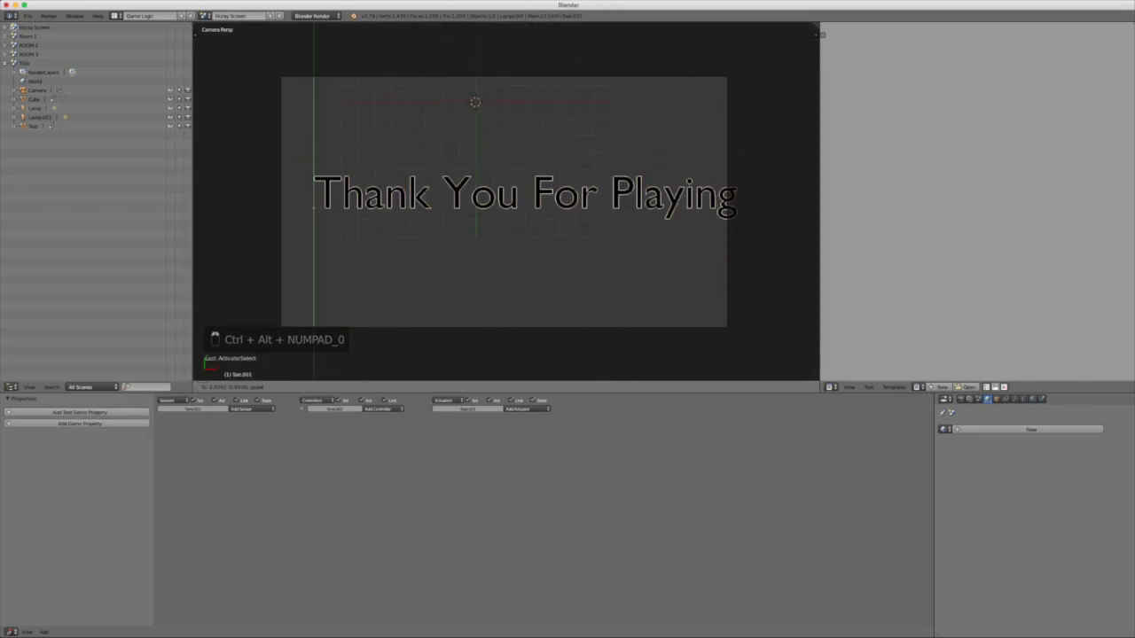
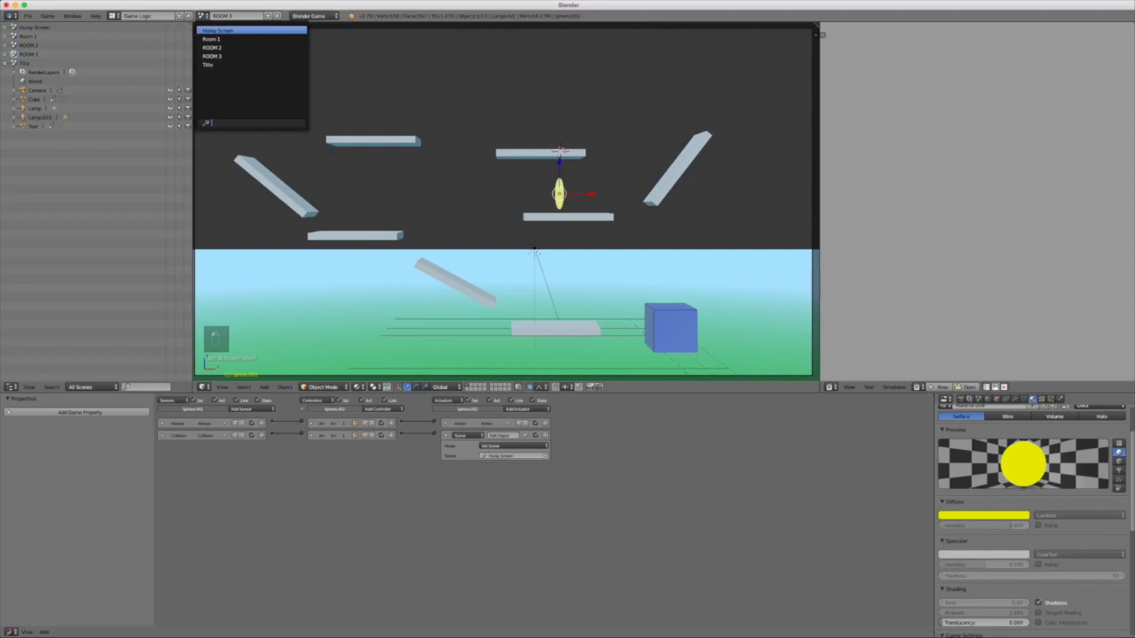
# Step: Switch to the Title scene, run the game through Play and move the cube up Room 1's platforms to the coin
pyautogui.press('Return')
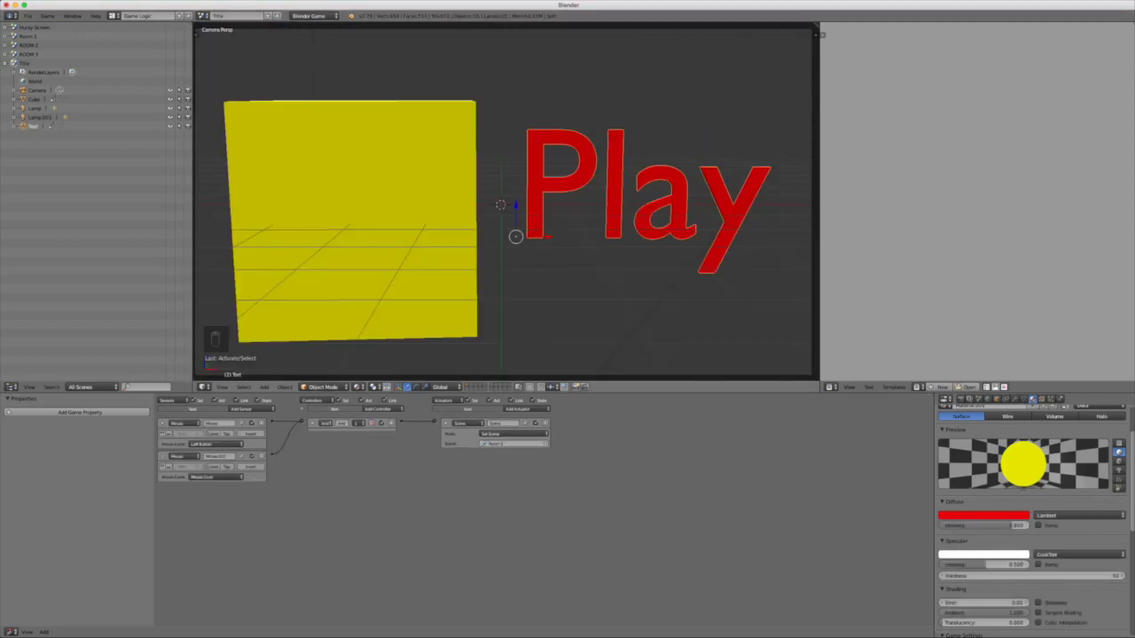
pyautogui.press('p')
pyautogui.click(647, 191)
pyautogui.press('Left')
pyautogui.press('space')
pyautogui.press('space')
pyautogui.press('space')
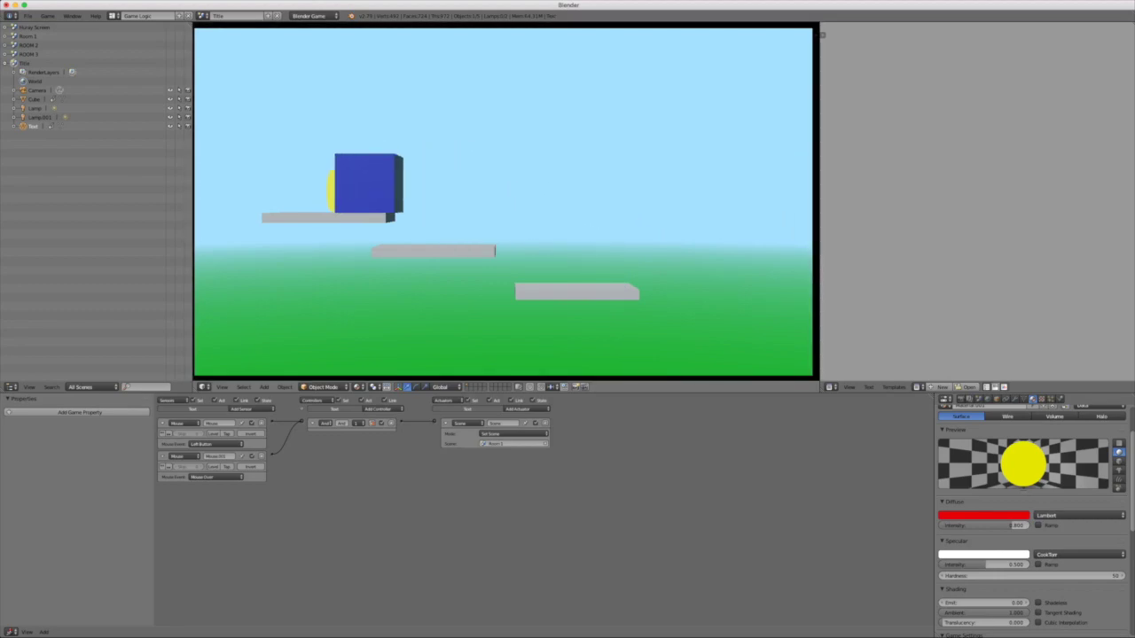
# Step: Play through ROOM 2 again, bringing the cube over the ramps to the coin on the highest platform
pyautogui.press('Left')
pyautogui.press('space')
pyautogui.press('Right')
pyautogui.press('space')
pyautogui.press('Left')
pyautogui.press('Right')
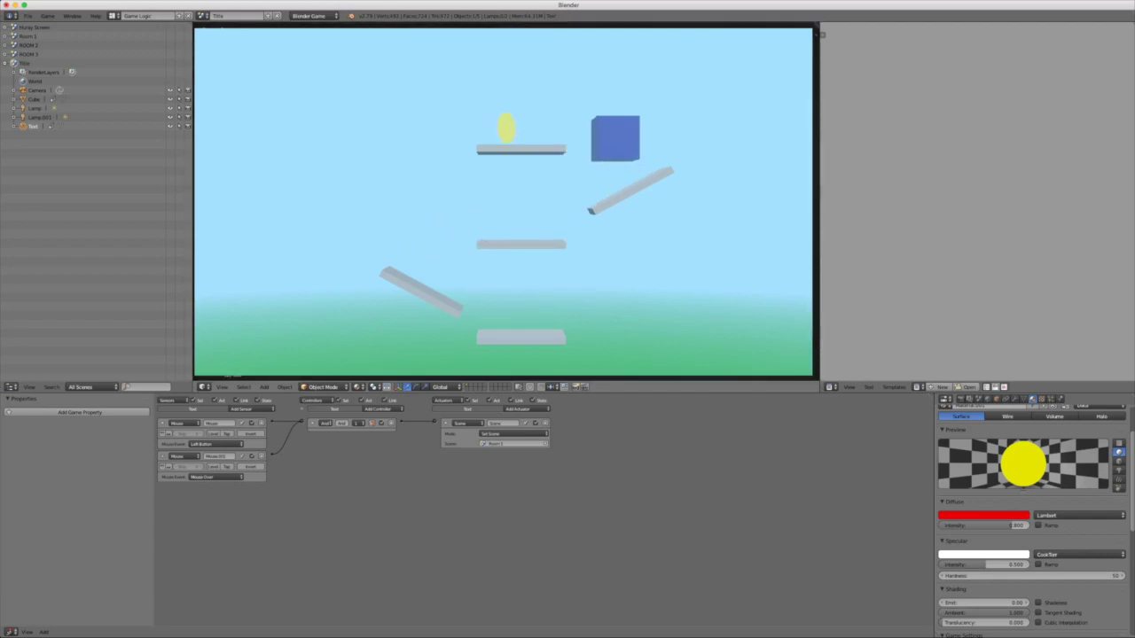
pyautogui.press('Left')
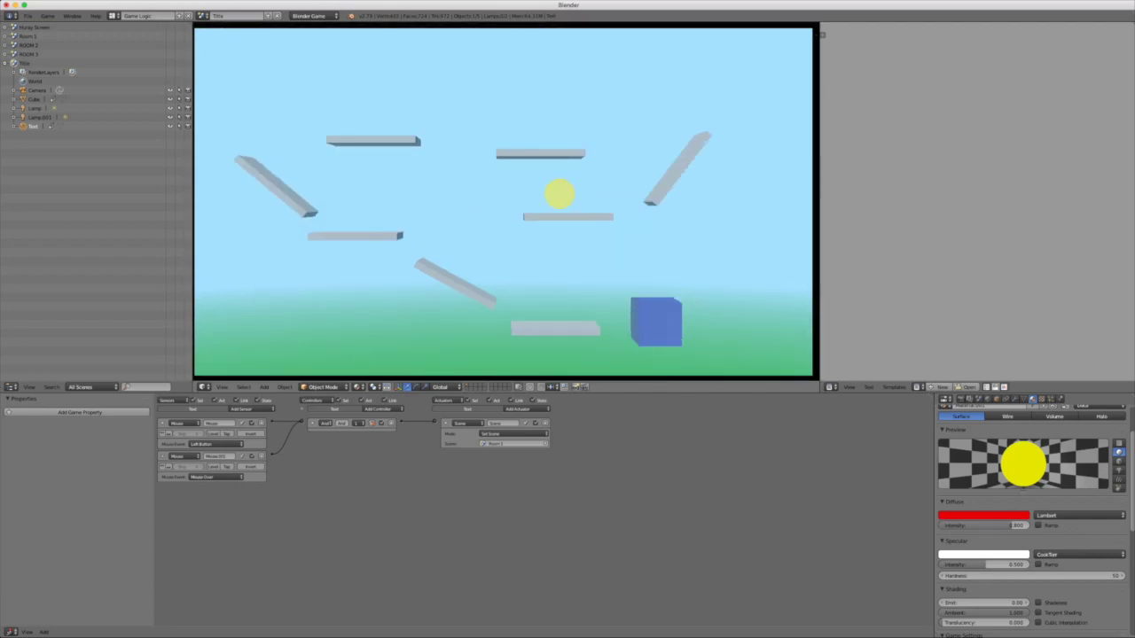
# Step: Play through ROOM 3 to its coin to check the link to the Congrats ending screen, and end the game
pyautogui.press('space')
pyautogui.press('Left')
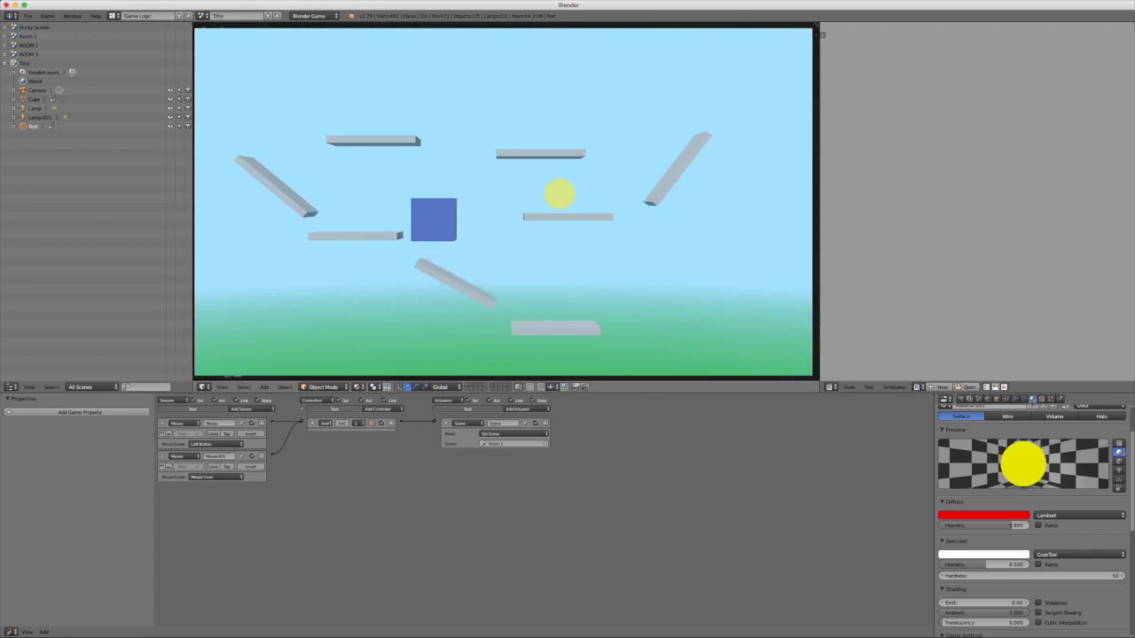
pyautogui.press('Left')
pyautogui.press('space')
pyautogui.press('Right')
pyautogui.press('Right')
pyautogui.press('space')
pyautogui.press('Right')
pyautogui.press('space')
pyautogui.press('Left')
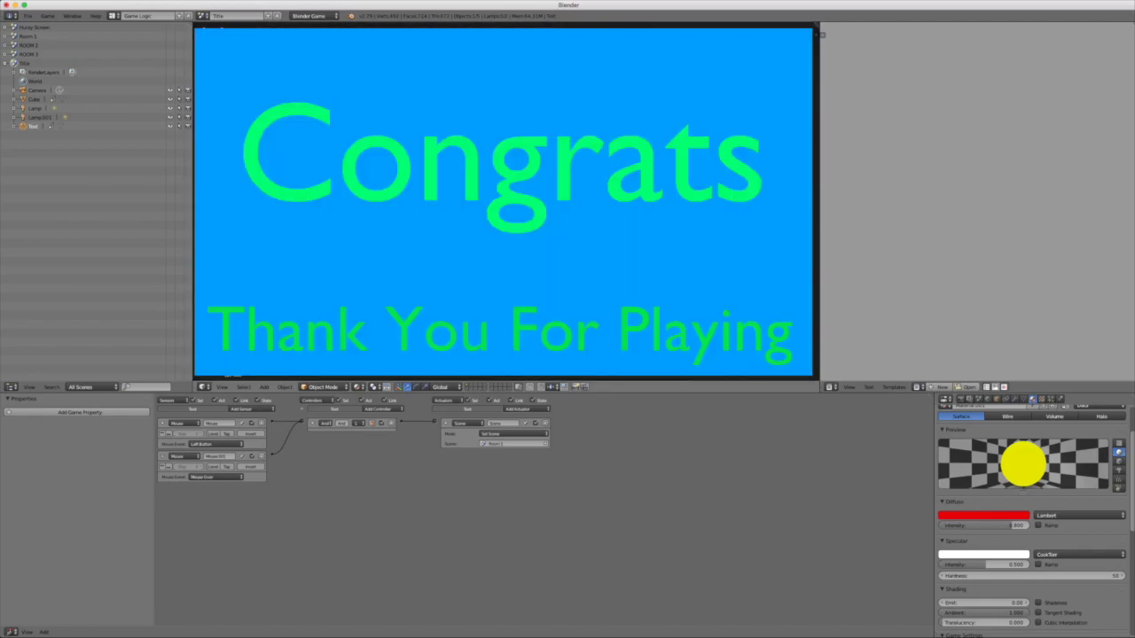
pyautogui.press('Escape')
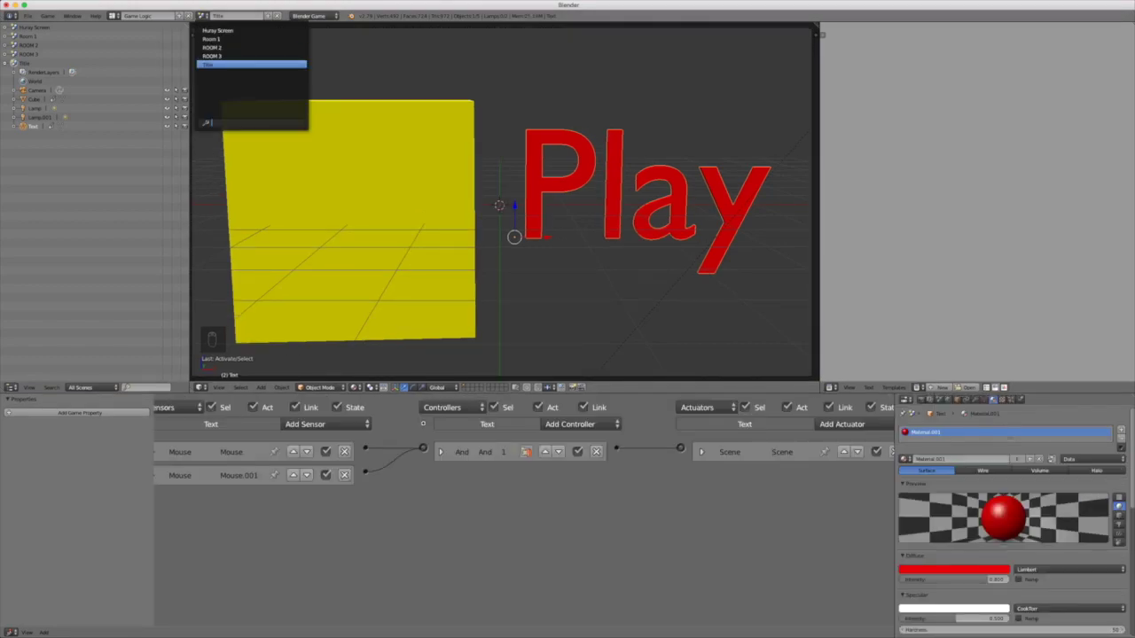
# Step: Select the yellow cube in the Title scene and collapse its Action actuator, And controller and Always sensor
pyautogui.scroll(-5, 523, 514)
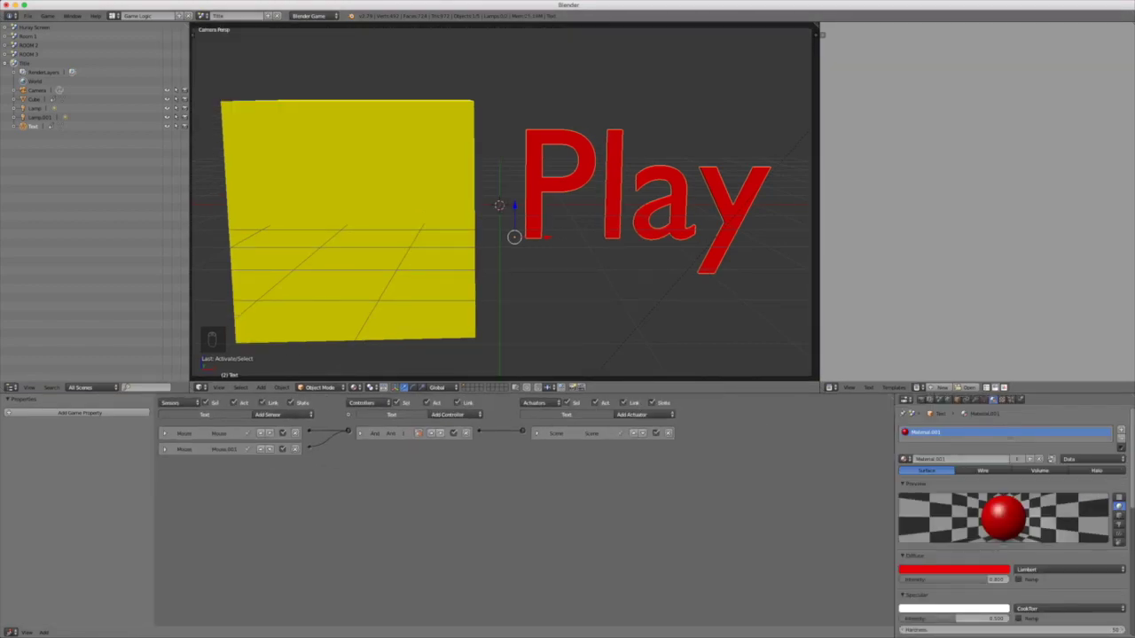
pyautogui.rightClick(381, 231)
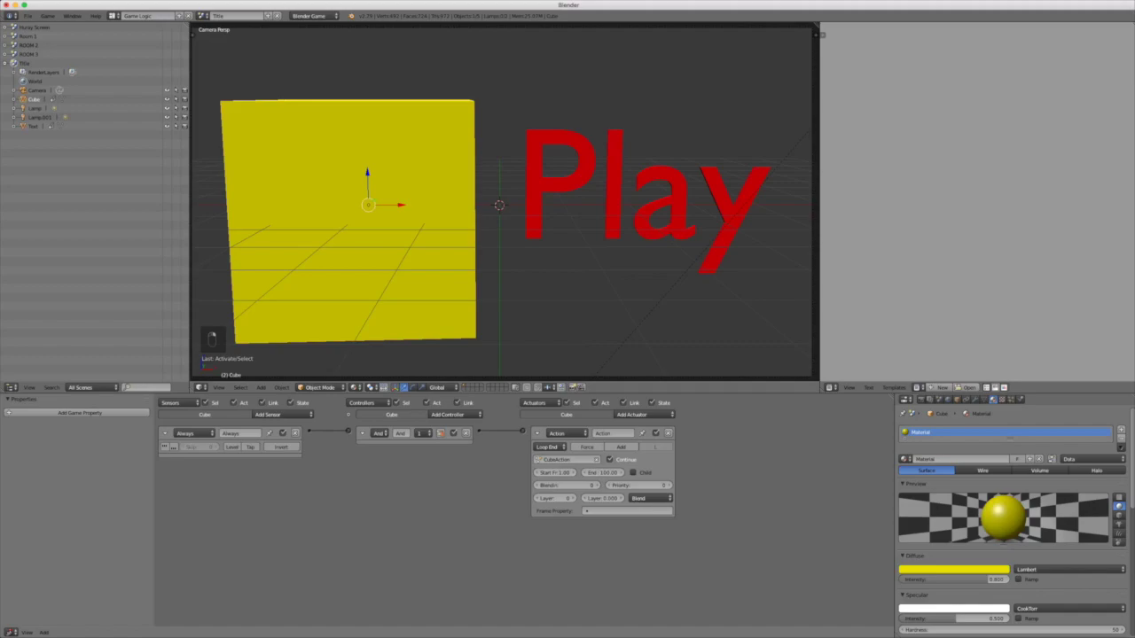
pyautogui.click(537, 432)
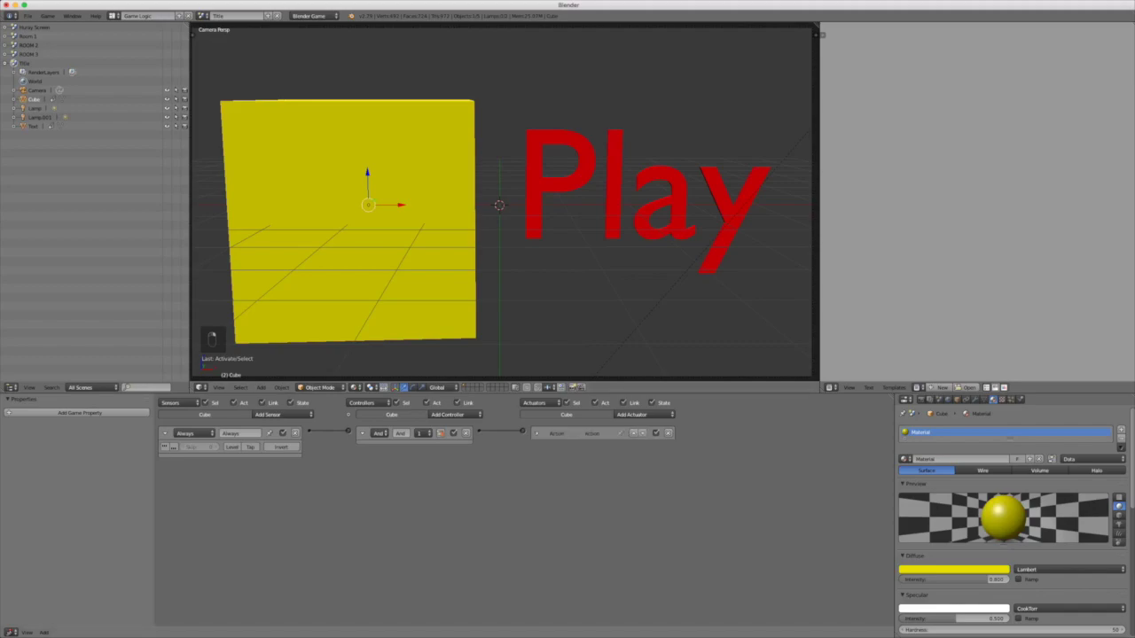
pyautogui.click(362, 433)
pyautogui.click(164, 433)
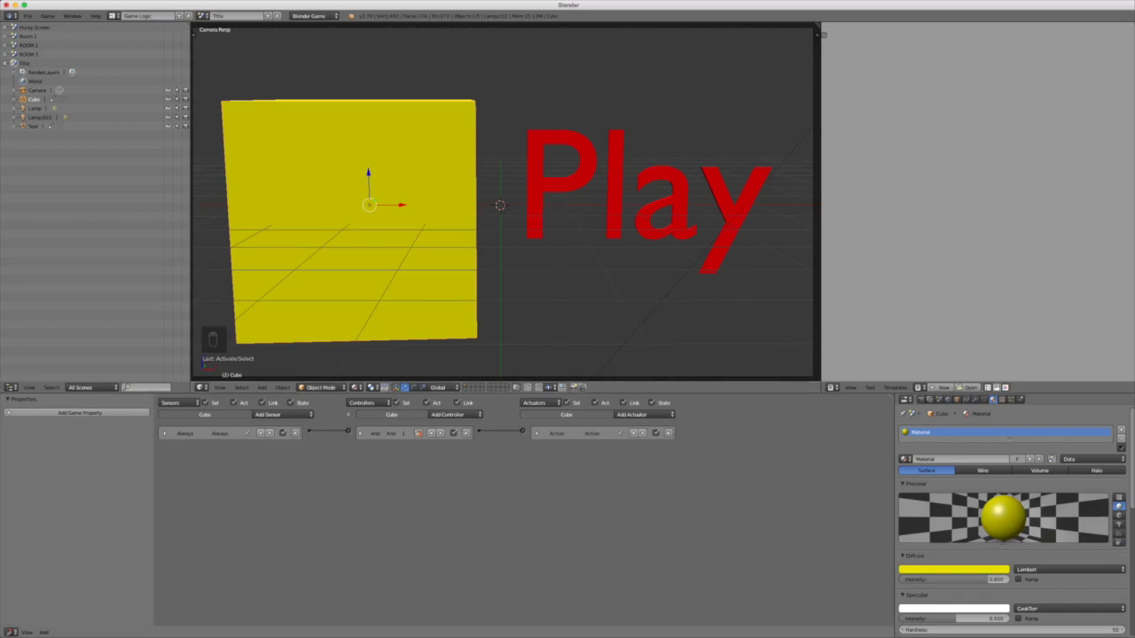
pyautogui.click(282, 414)
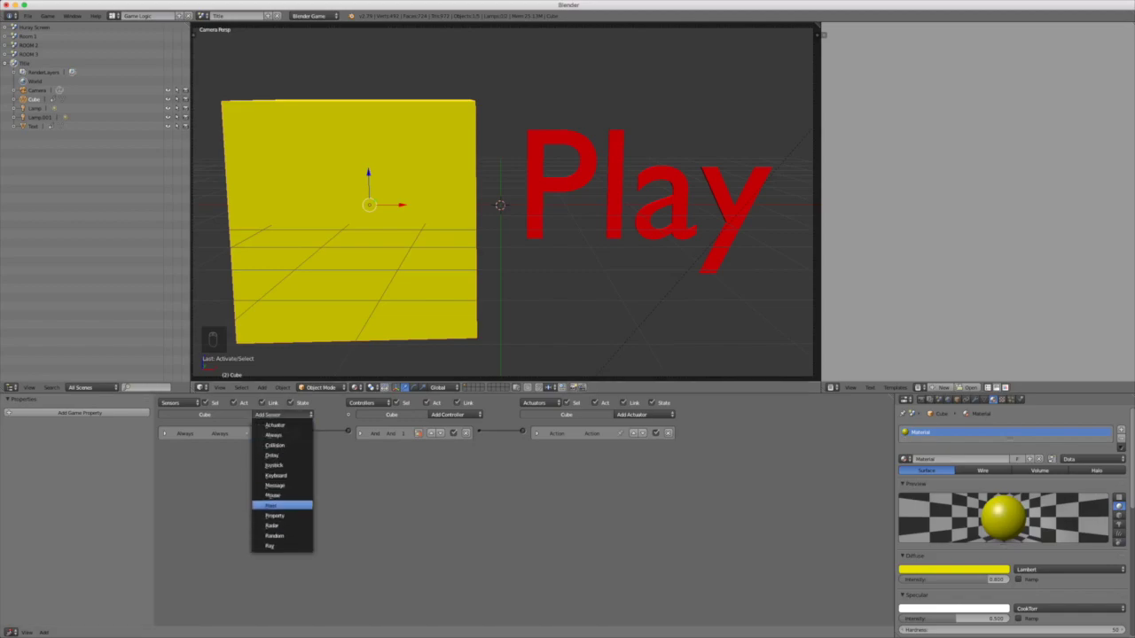
pyautogui.moveTo(505, 204); pyautogui.dragTo(479, 202, button='middle')
pyautogui.scroll(3, 505, 204)
pyautogui.scroll(-5, 505, 204)
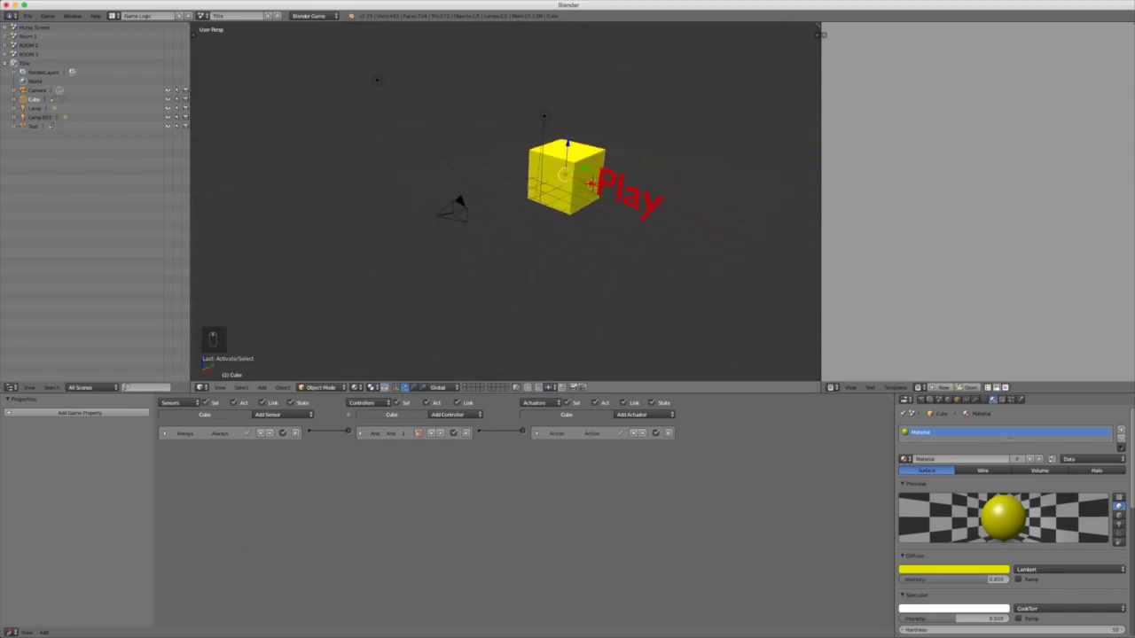
# Step: Add a second Always sensor to the yellow cube in the Title scene and collapse it
pyautogui.moveTo(505, 204); pyautogui.dragTo(612, 210, button='middle')
pyautogui.press('KP_0')
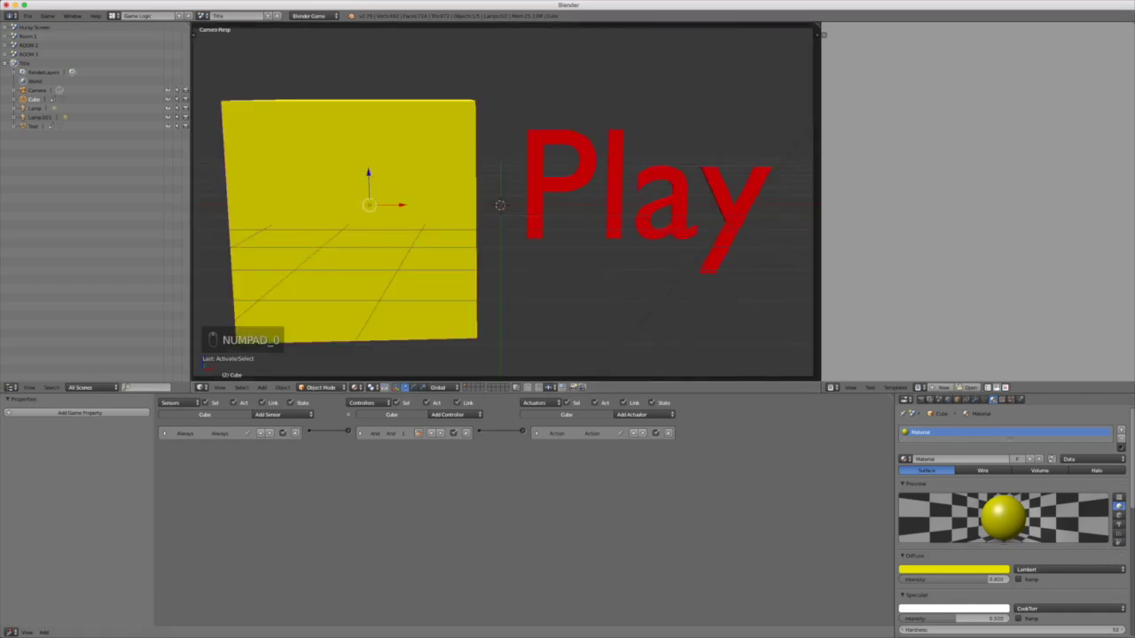
pyautogui.click(282, 415)
pyautogui.click(273, 434)
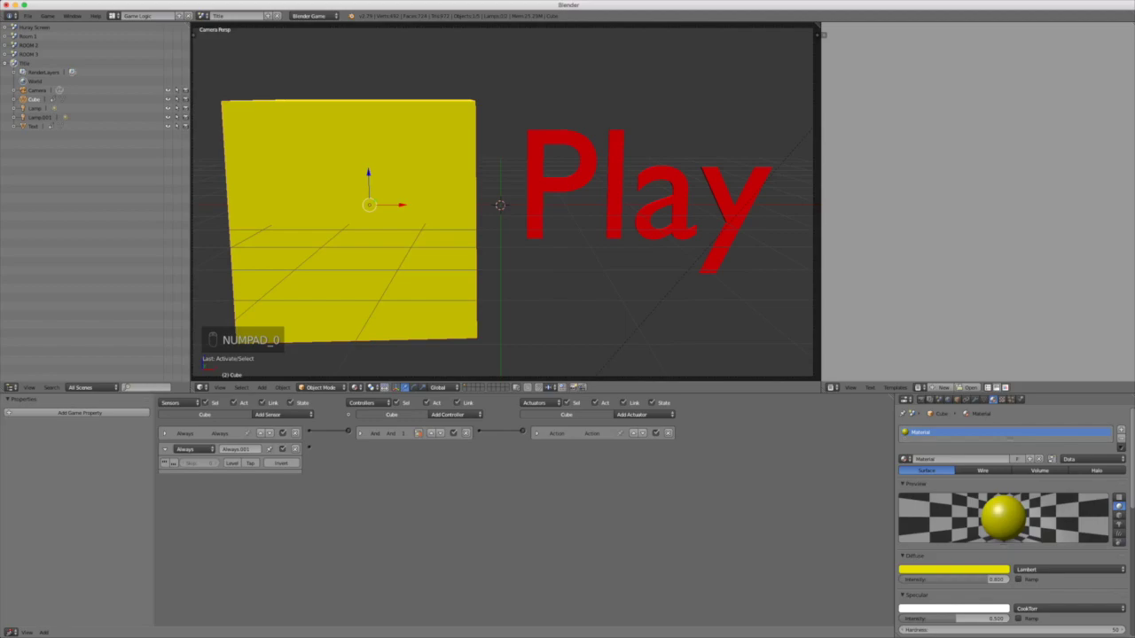
pyautogui.click(165, 449)
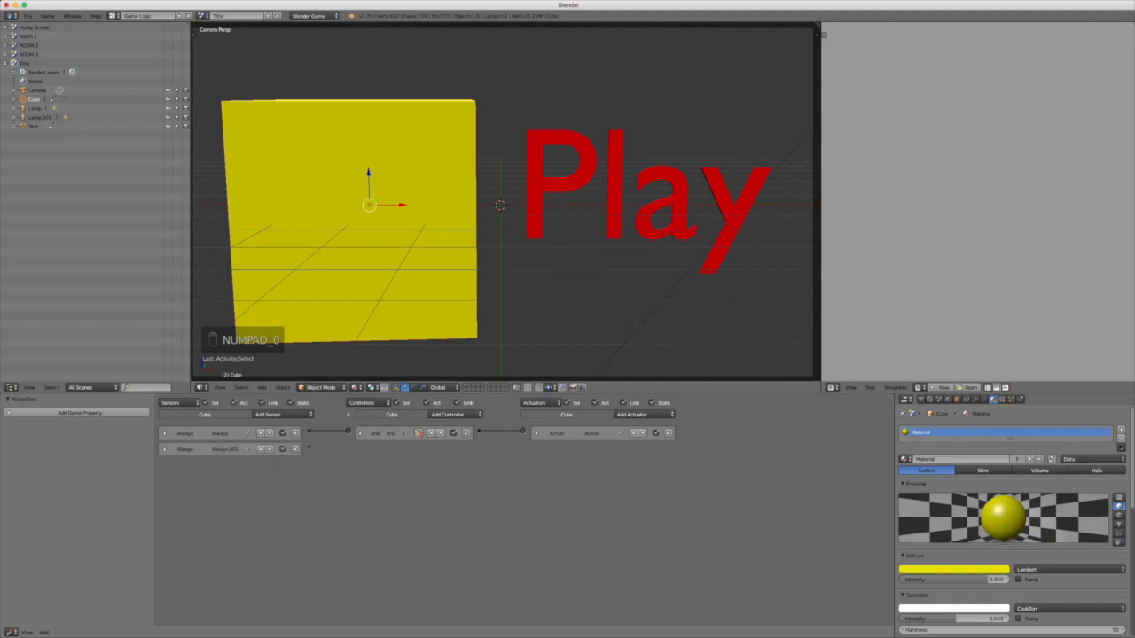
# Step: Add a Sound actuator linked to the cube's new Always sensor and load "Untitled 3 - 7:31:19, 4.21 PM.mp3" from the Desktop
pyautogui.click(645, 414)
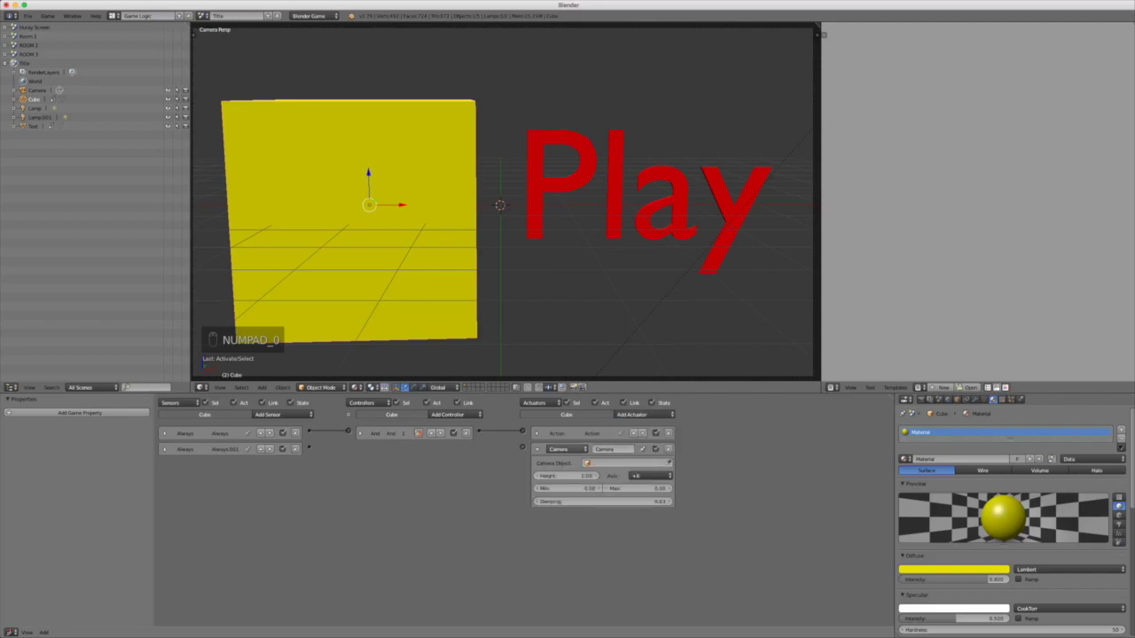
pyautogui.click(566, 450)
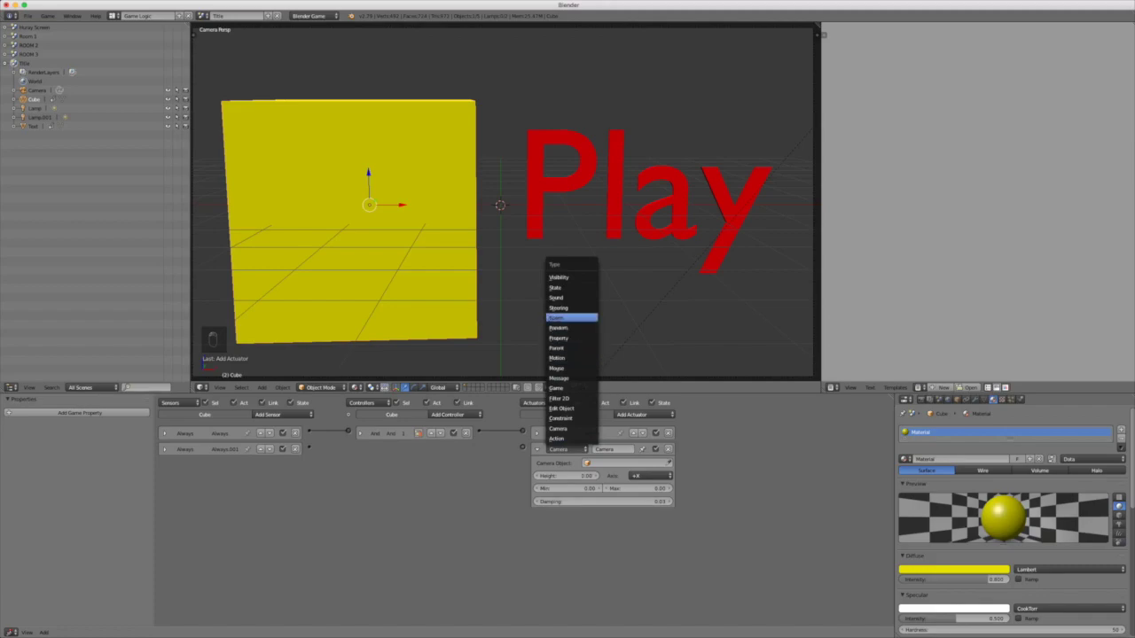
pyautogui.click(569, 297)
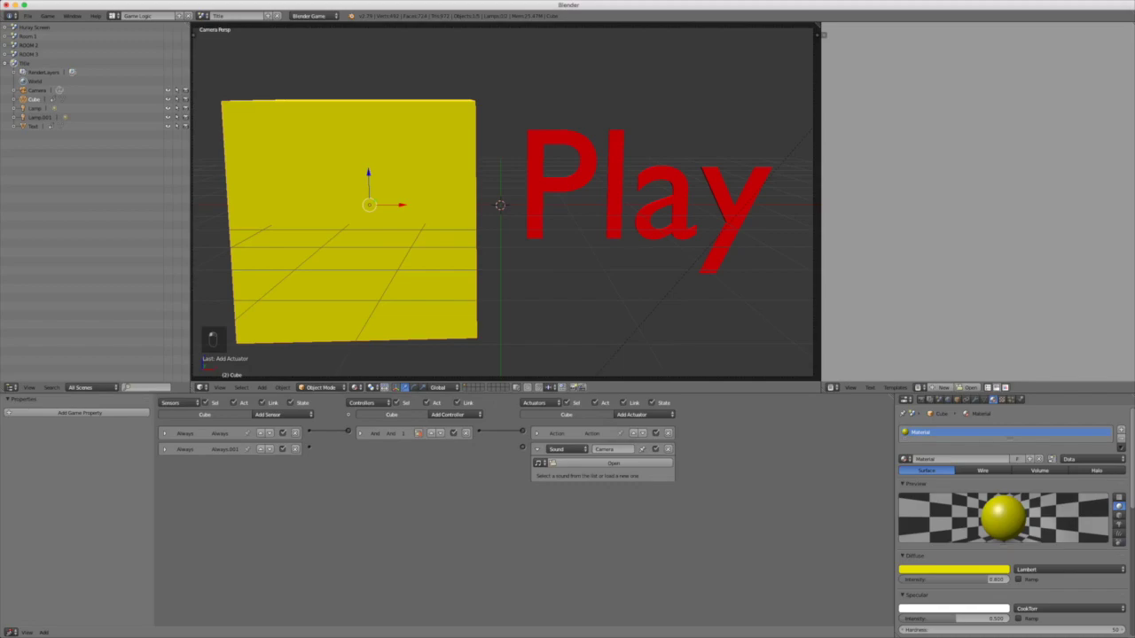
pyautogui.moveTo(523, 447); pyautogui.dragTo(309, 447)
pyautogui.click(614, 463)
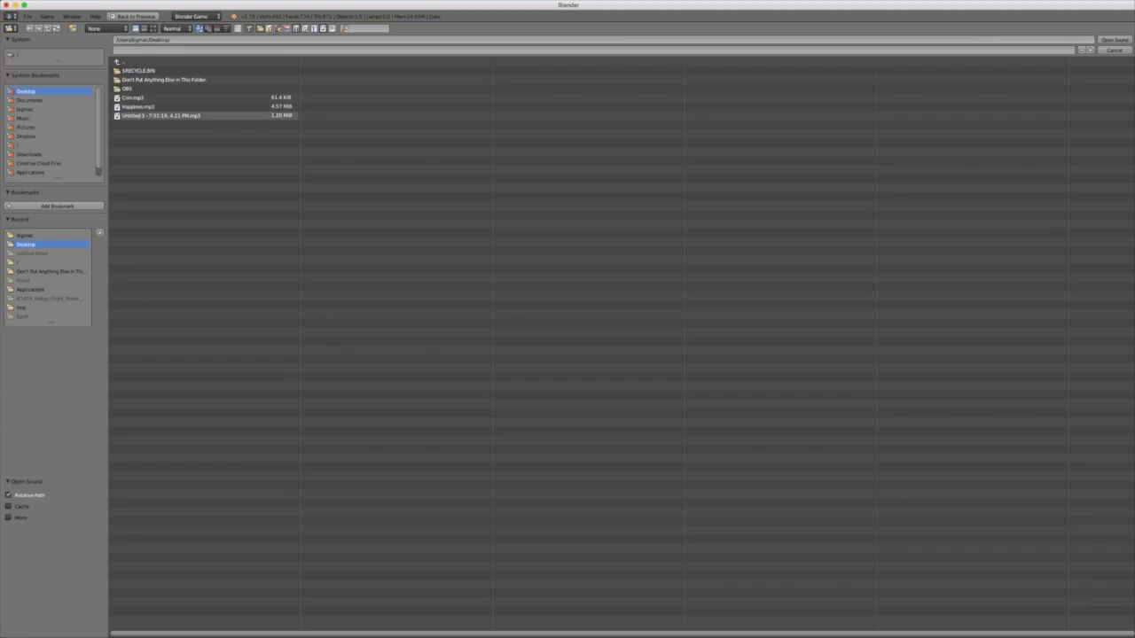
pyautogui.doubleClick(160, 115)
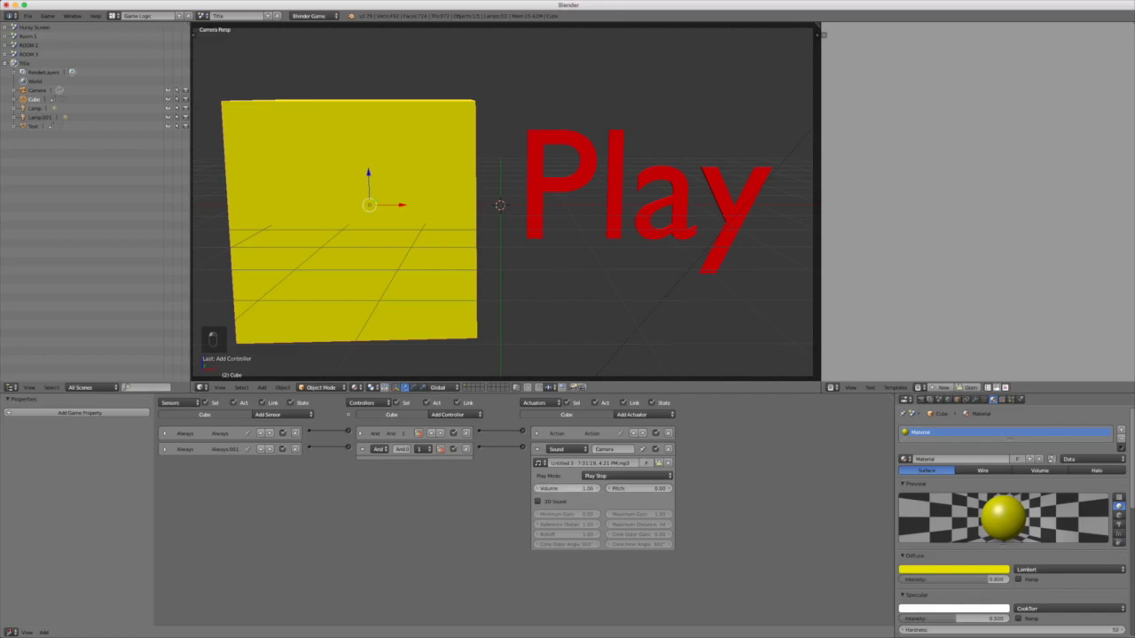
# Step: Set the volume of the cube's Sound actuator to 0.3
pyautogui.moveTo(567, 488); pyautogui.dragTo(560, 489)
pyautogui.doubleClick(564, 488)
pyautogui.press('BackSpace')
pyautogui.write('0.3')
pyautogui.press('Return')
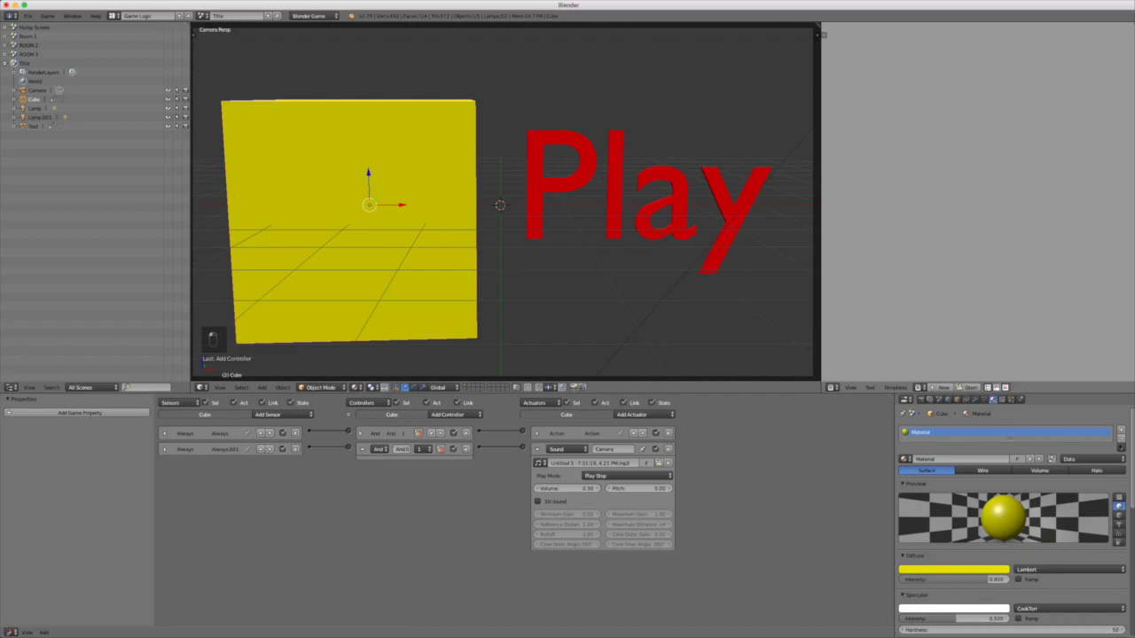
# Step: Run the game twice from the Title scene to check the music's volume, ending it each time
pyautogui.press('p')
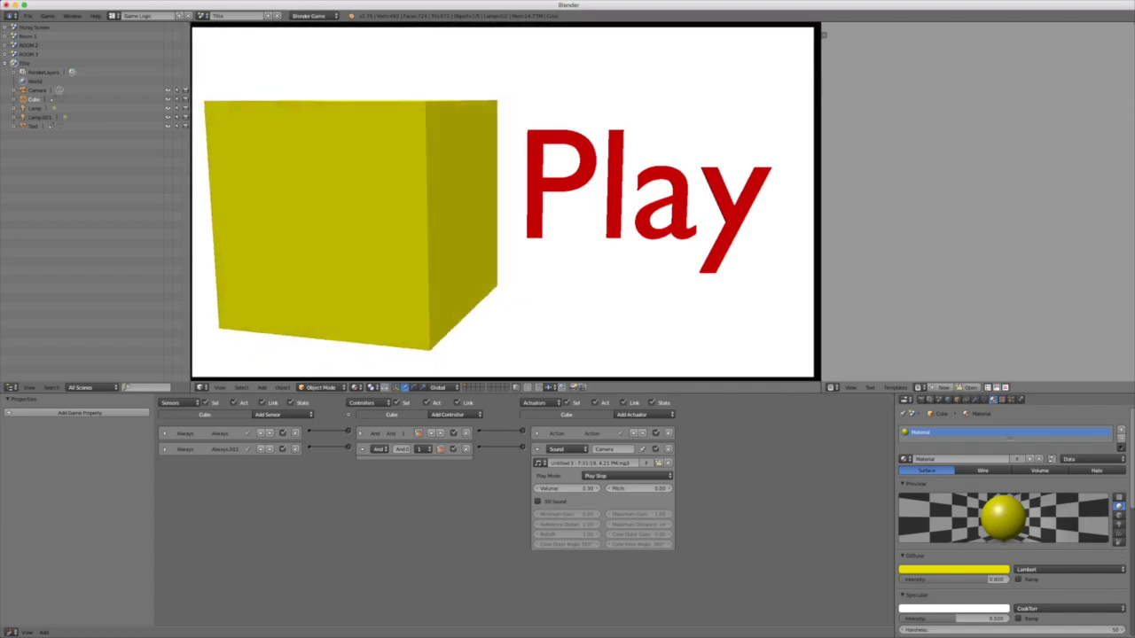
pyautogui.press('Escape')
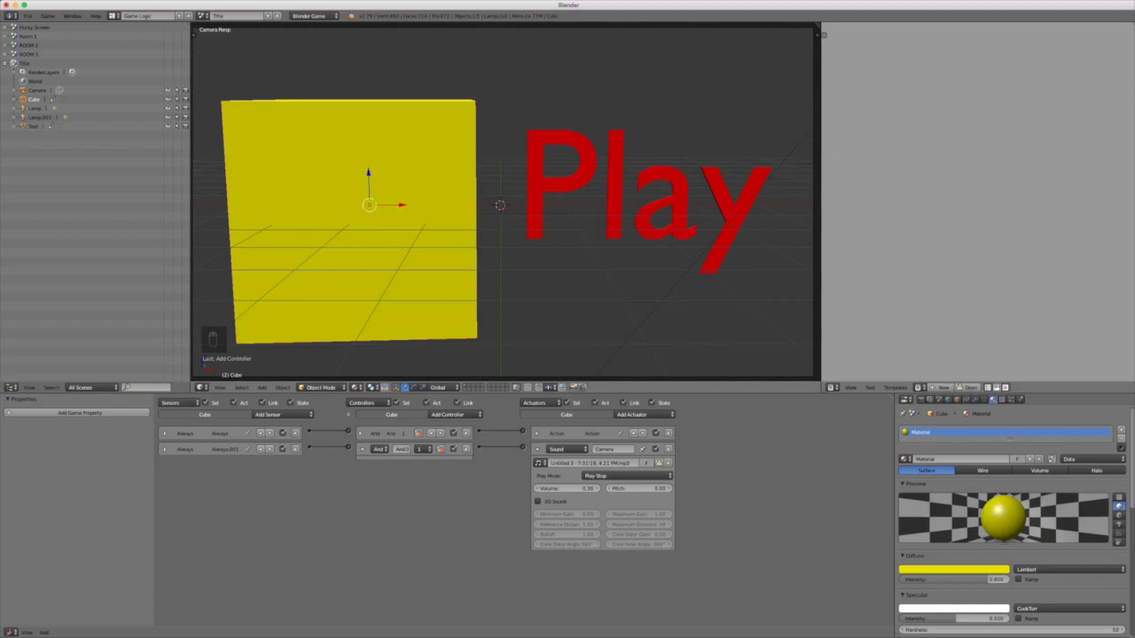
pyautogui.click(568, 489)
pyautogui.press('Return')
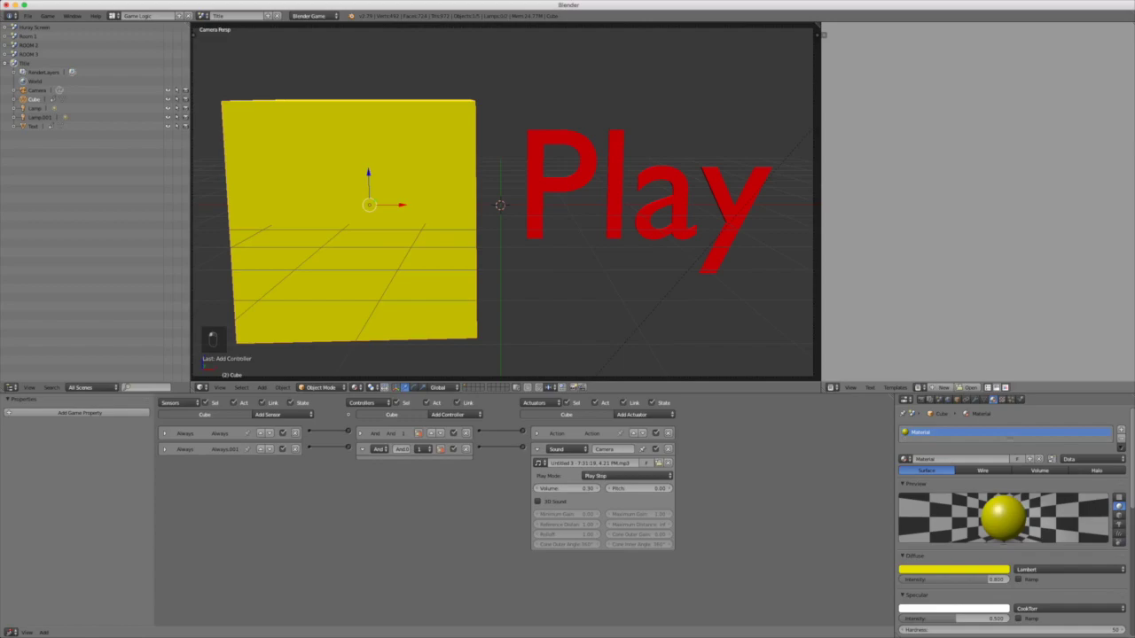
pyautogui.press('p')
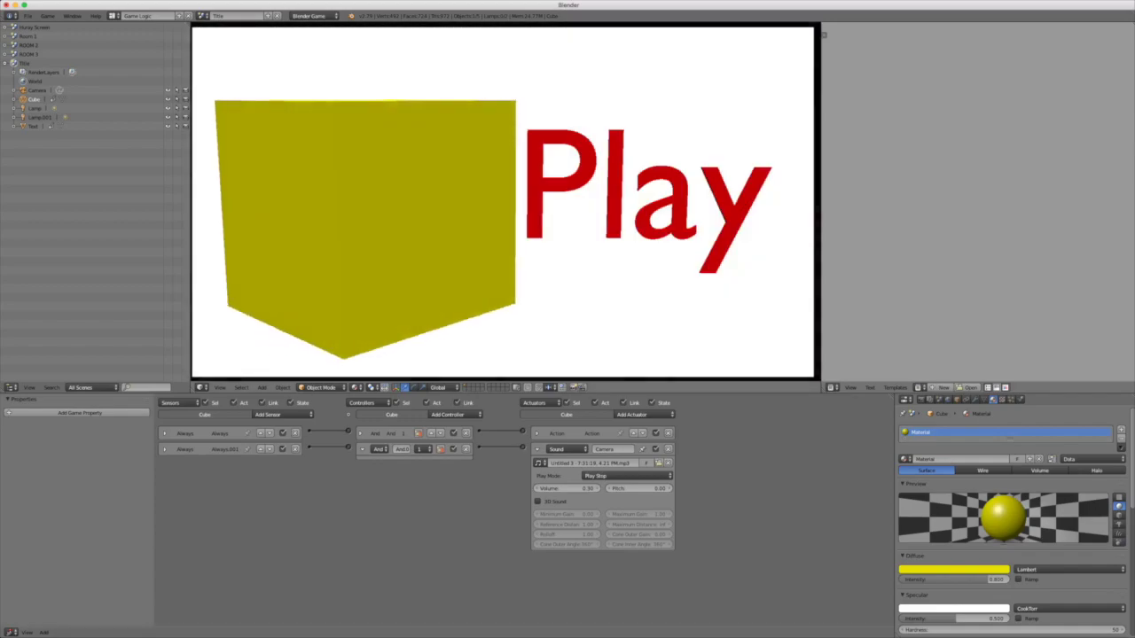
pyautogui.press('Escape')
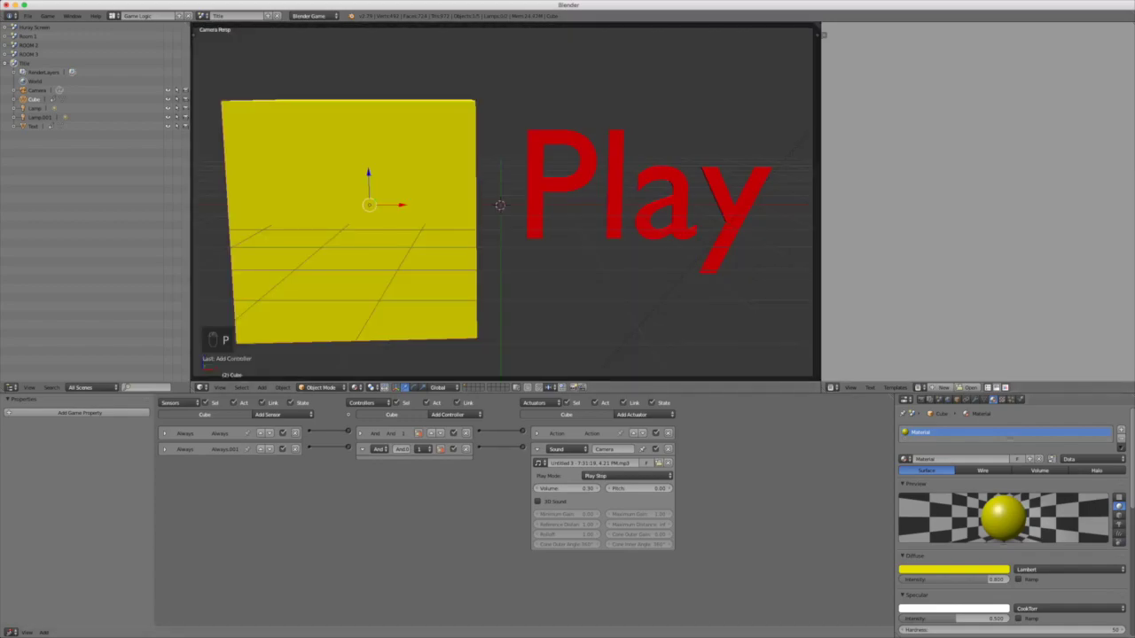
# Step: Switch to the Room 1 scene, select the grey platform in front of the camera and add an Always sensor to it
pyautogui.click(203, 16)
pyautogui.click(219, 31)
pyautogui.click(203, 16)
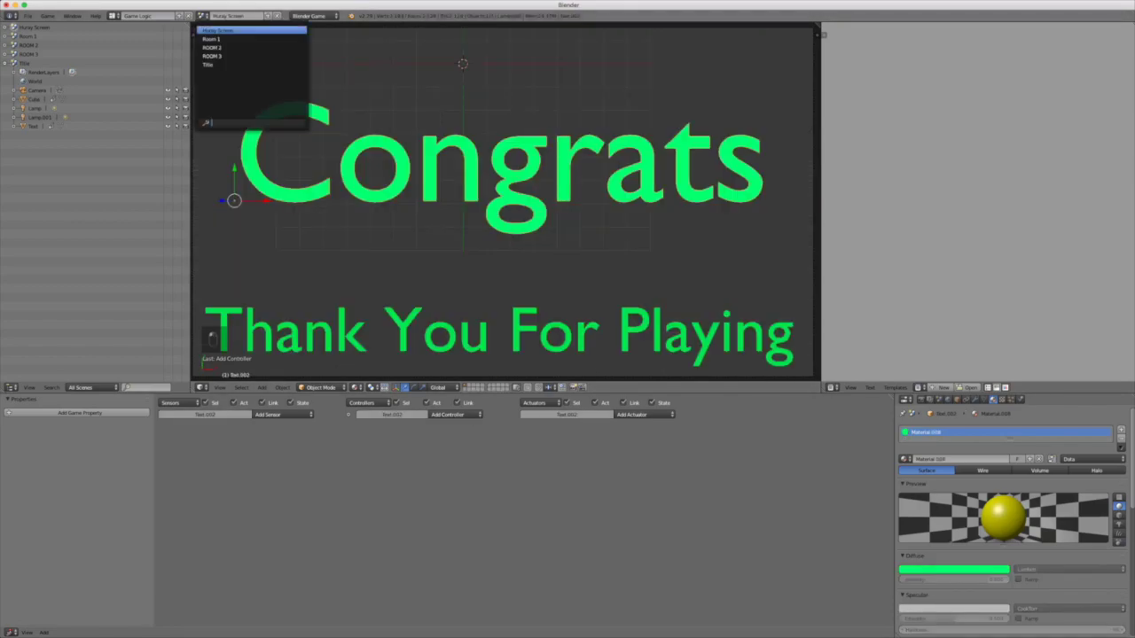
pyautogui.click(212, 39)
pyautogui.rightClick(499, 319)
pyautogui.scroll(-3, 499, 292)
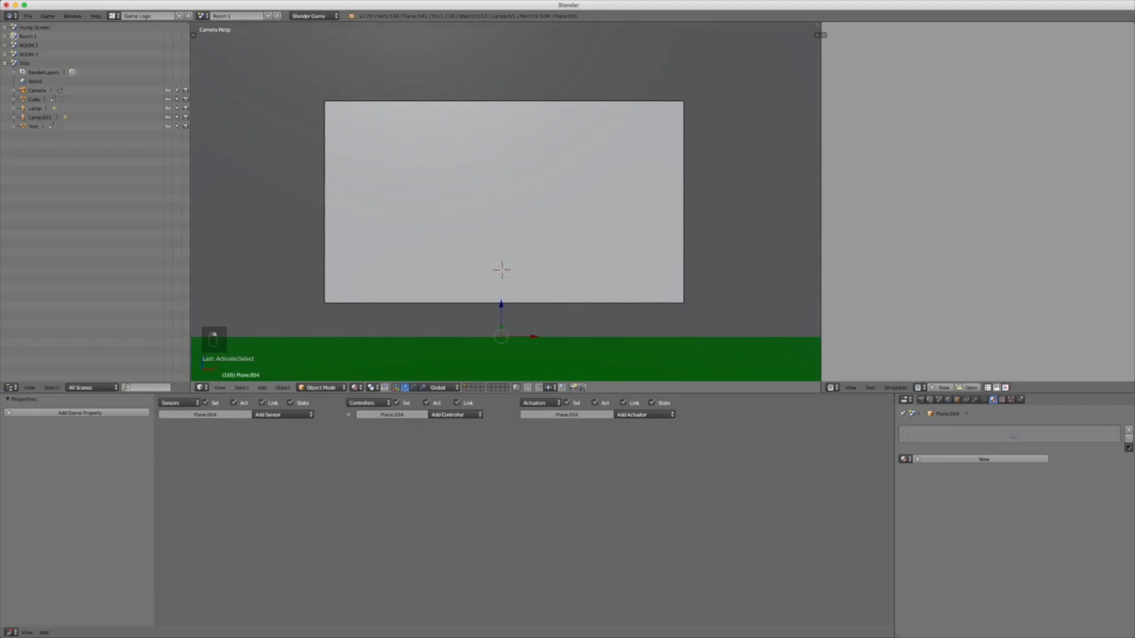
pyautogui.moveTo(502, 271); pyautogui.dragTo(598, 228, button='middle')
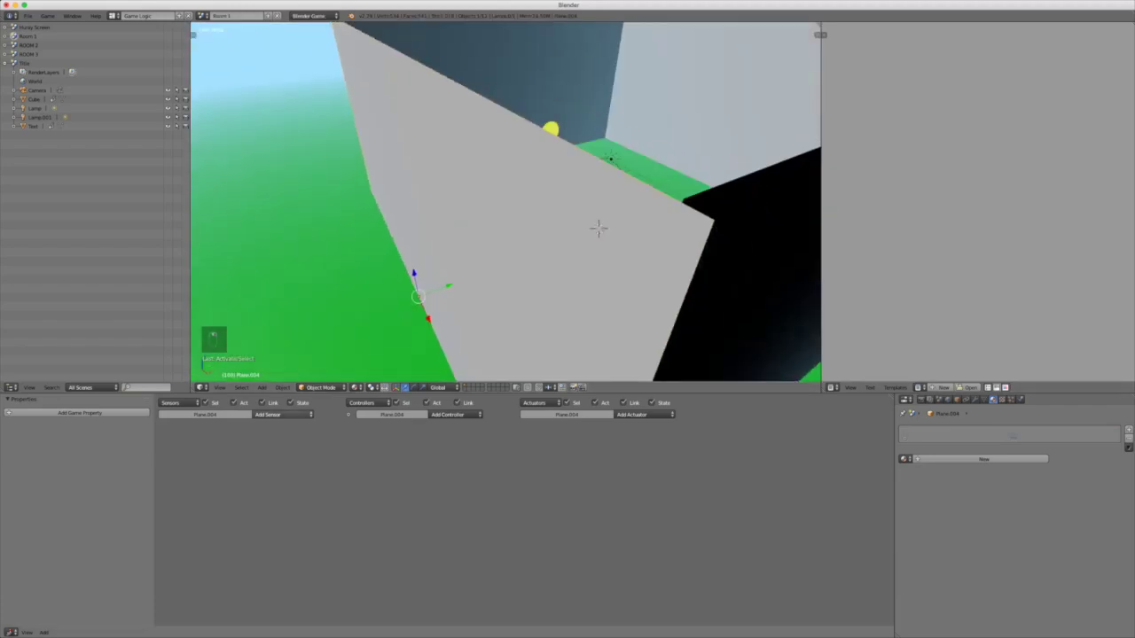
pyautogui.click(282, 415)
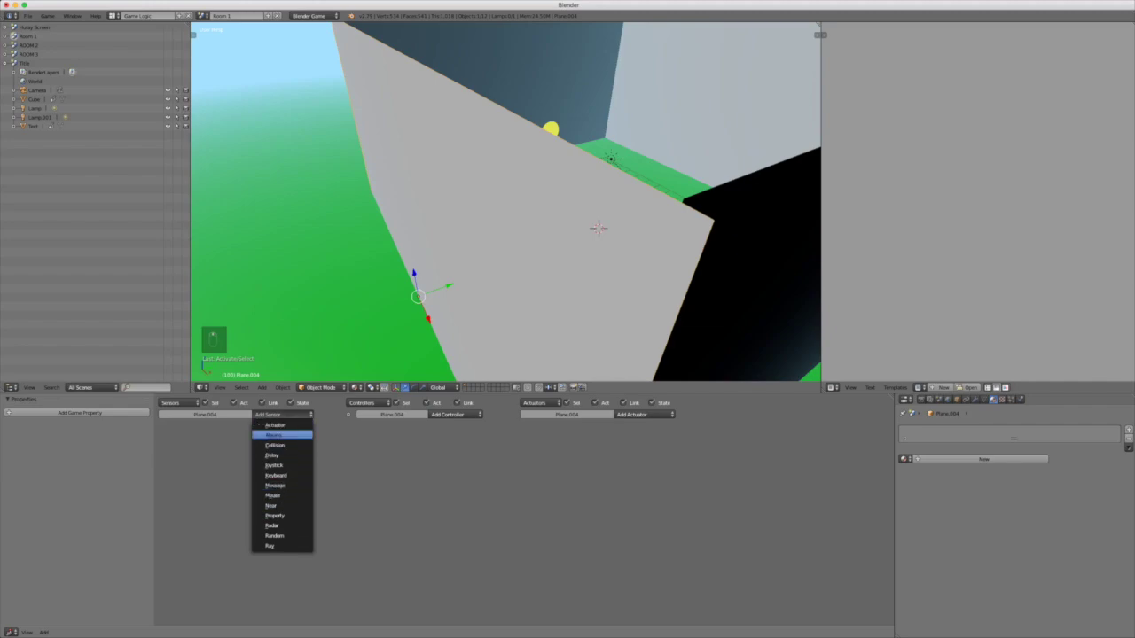
pyautogui.click(275, 435)
# Step: Add a Sound actuator to Room 1's selected platform and load "Untitled 3 - 7:31:19, 4.21 PM.mp3" from the Desktop
pyautogui.click(645, 415)
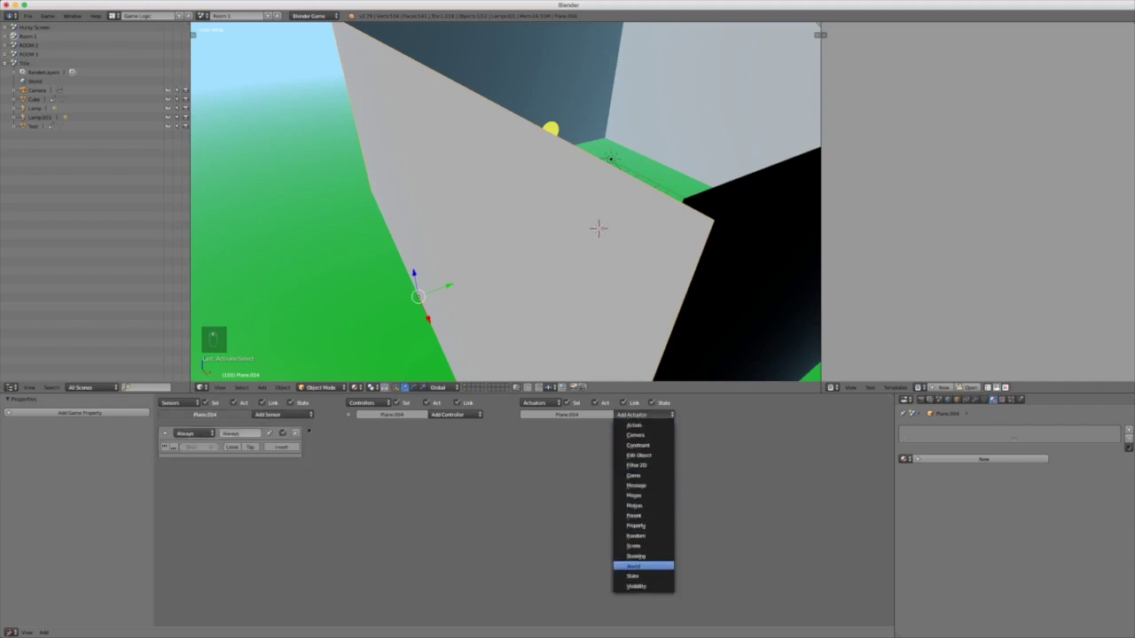
pyautogui.click(643, 565)
pyautogui.click(613, 447)
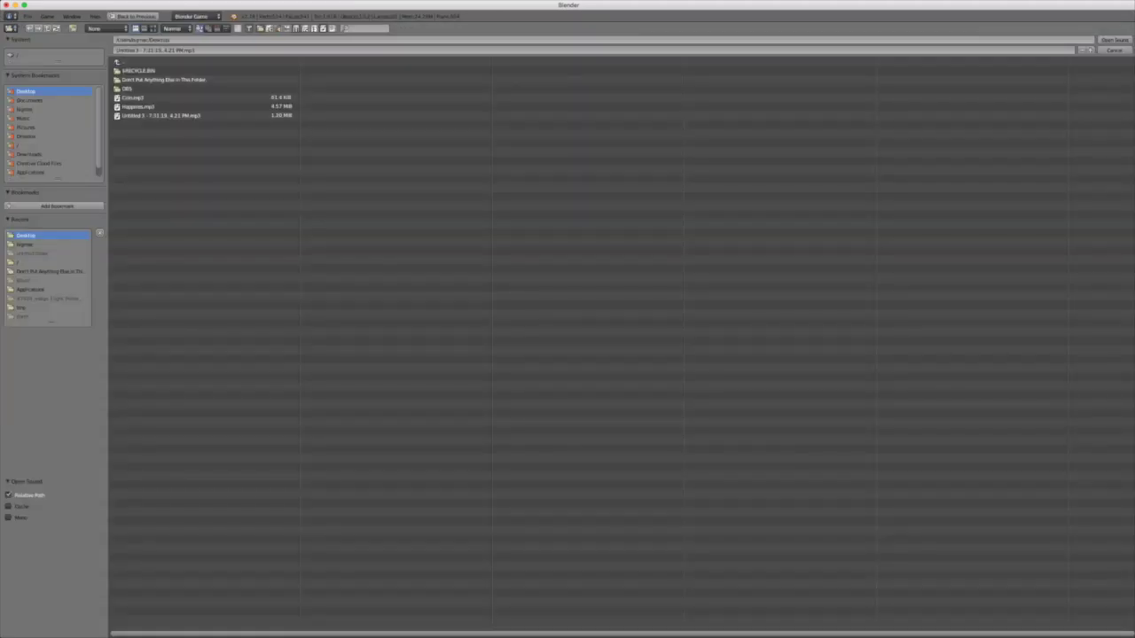
pyautogui.click(31, 100)
pyautogui.click(28, 91)
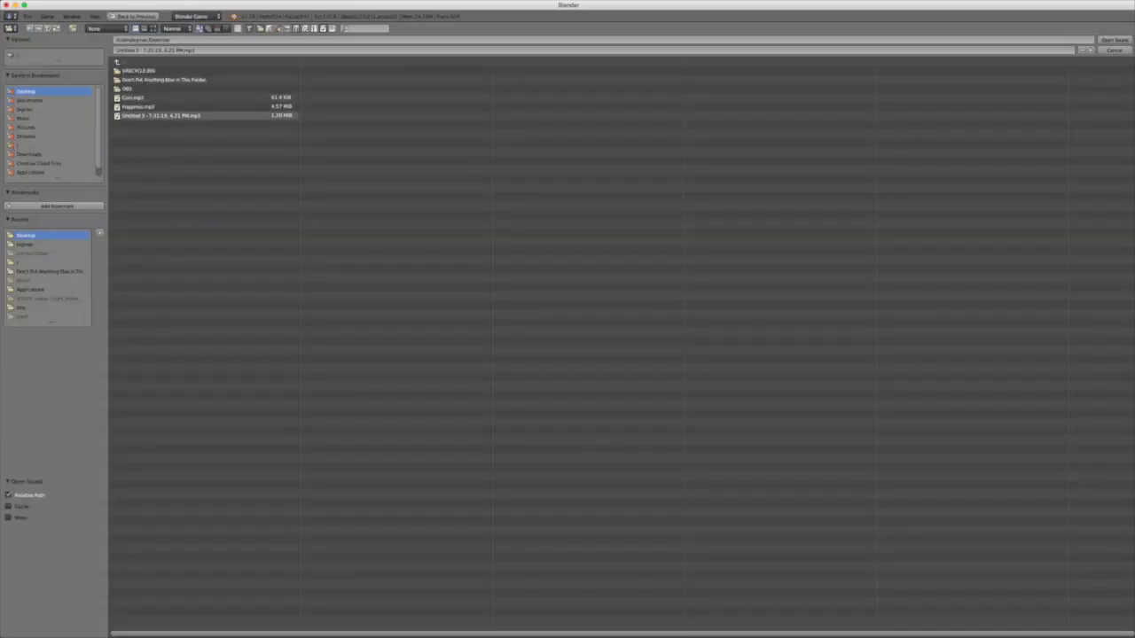
pyautogui.doubleClick(163, 115)
# Step: Link the Room 1 platform's Always sensor to its Sound actuator and set the sound volume to 0.3
pyautogui.moveTo(524, 431); pyautogui.dragTo(309, 431)
pyautogui.click(571, 473)
pyautogui.press('BackSpace')
pyautogui.write('0.3')
pyautogui.press('Return')
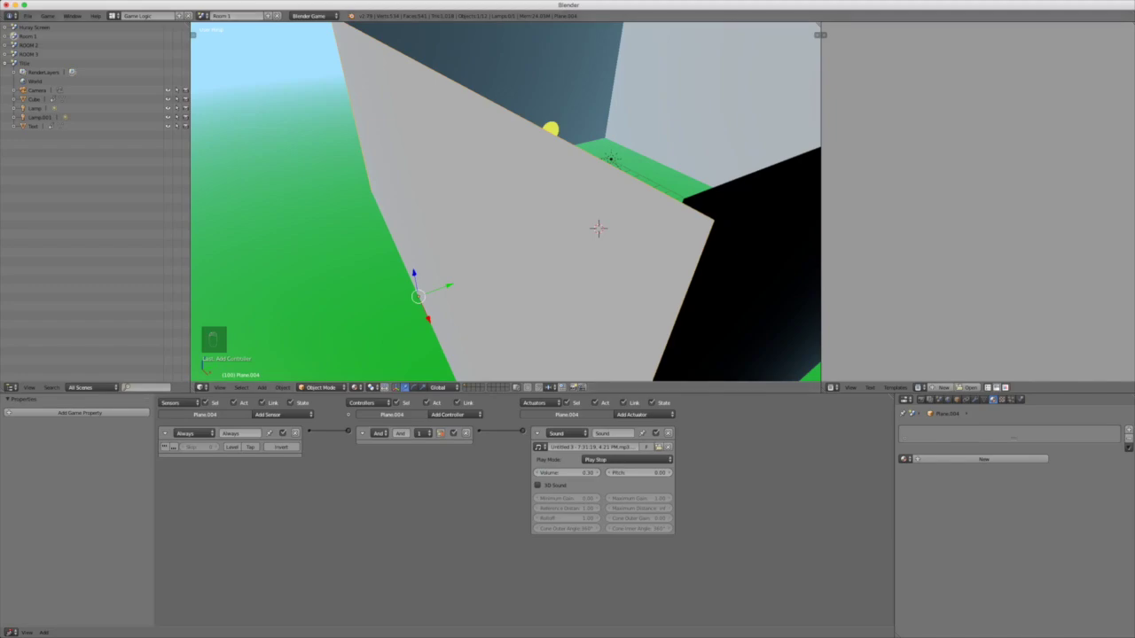
# Step: Switch to the ROOM 2 scene, select the lowest platform and add an Always sensor to it
pyautogui.click(203, 16)
pyautogui.click(212, 48)
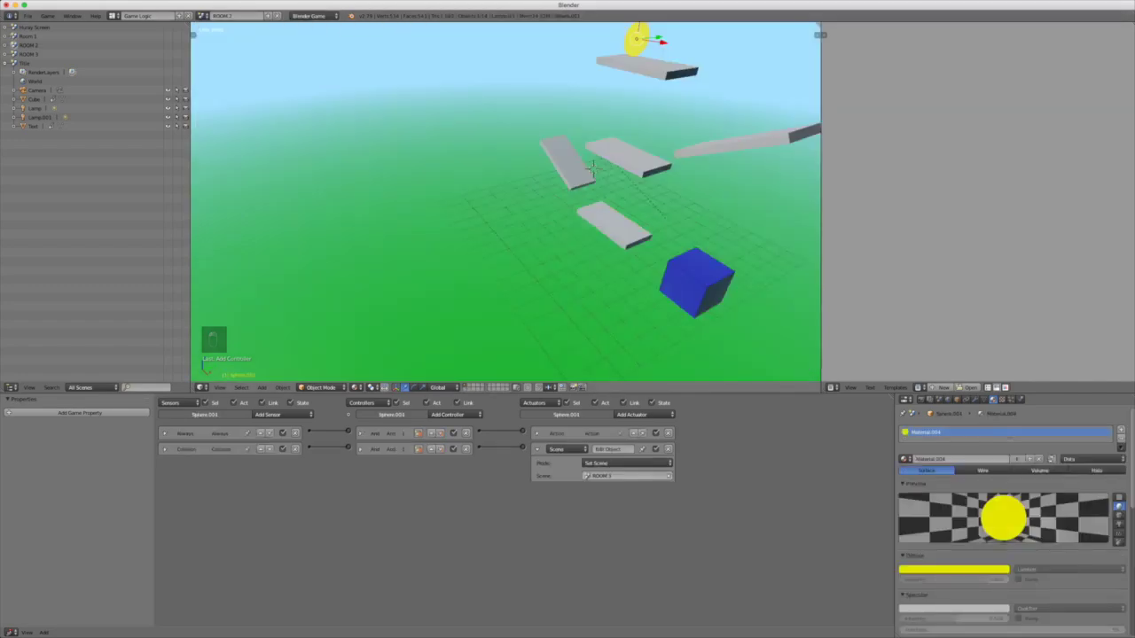
pyautogui.scroll(-8, 505, 203)
pyautogui.scroll(8, 581, 205)
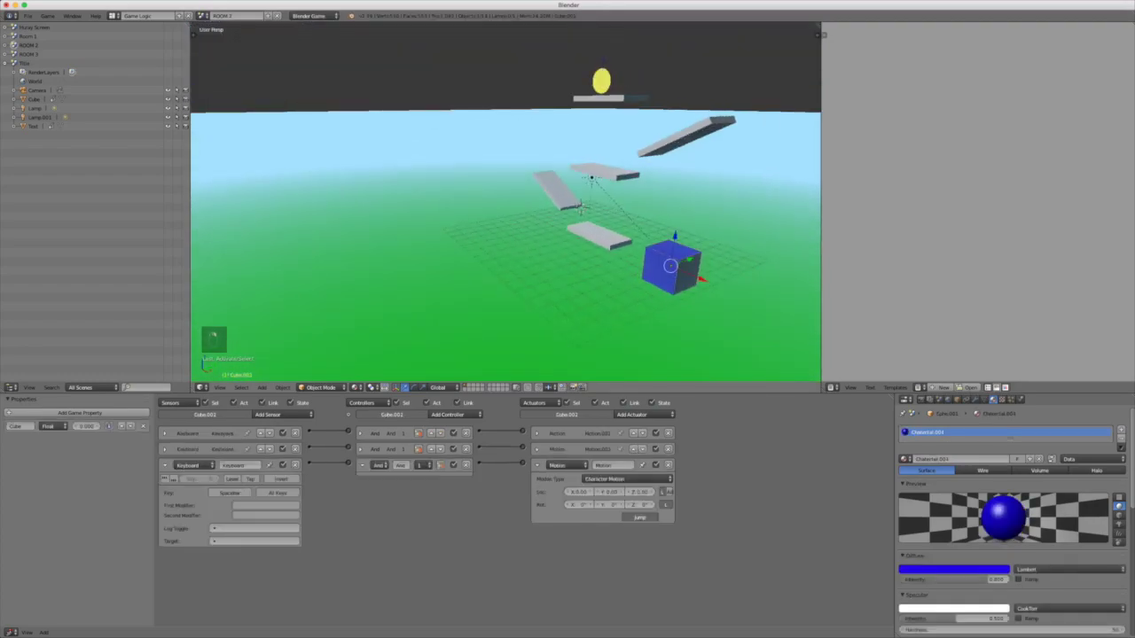
pyautogui.rightClick(599, 235)
pyautogui.click(282, 414)
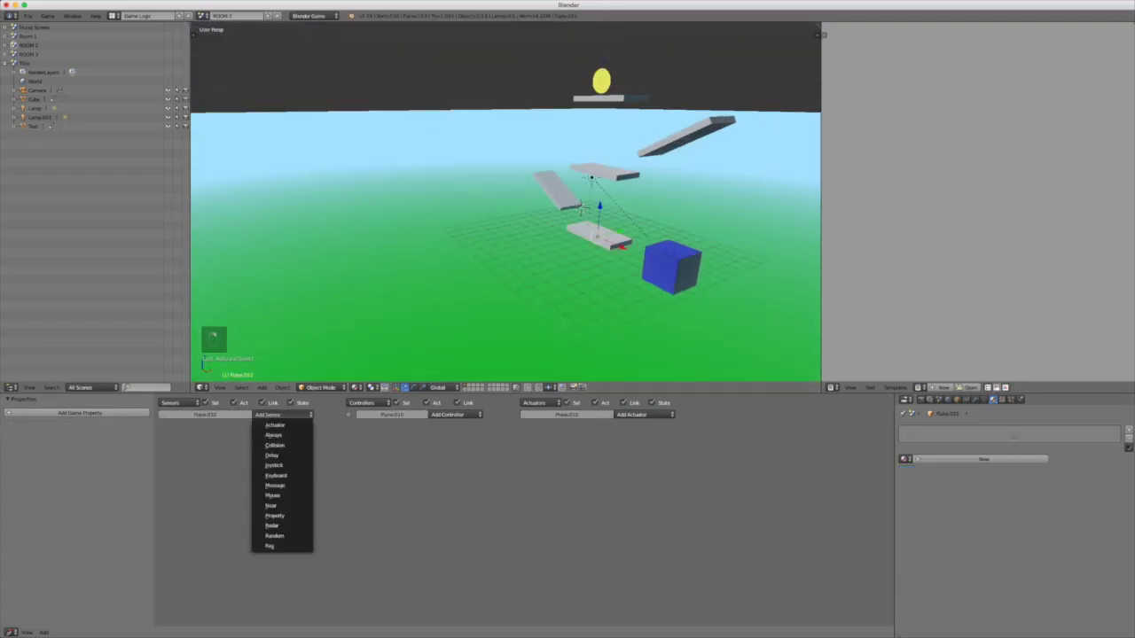
pyautogui.click(643, 415)
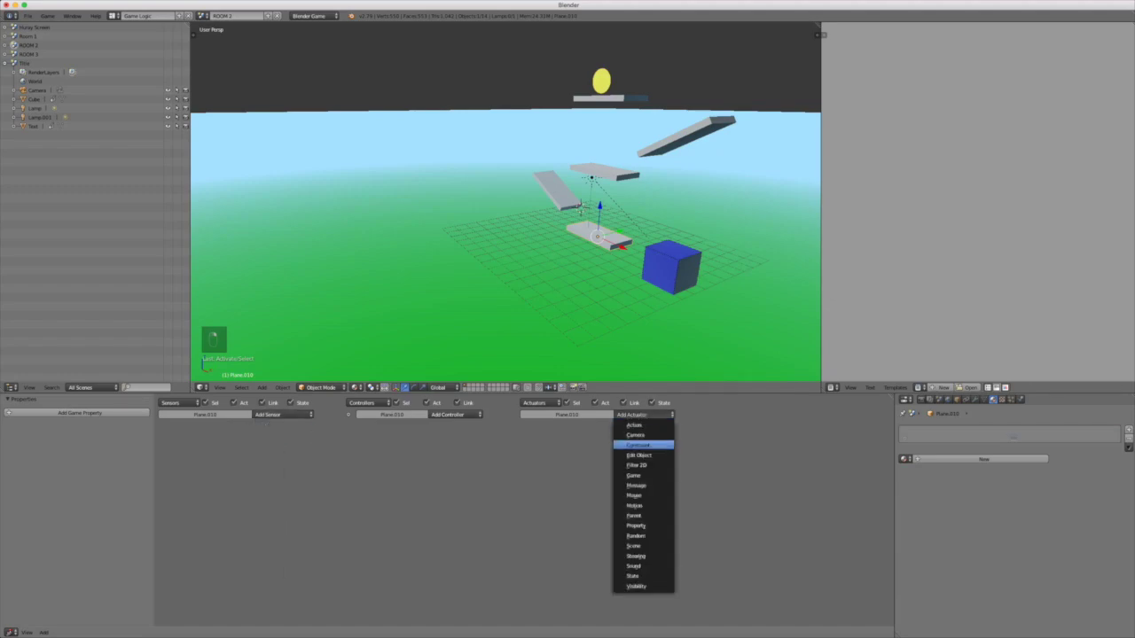
pyautogui.click(282, 414)
pyautogui.click(275, 435)
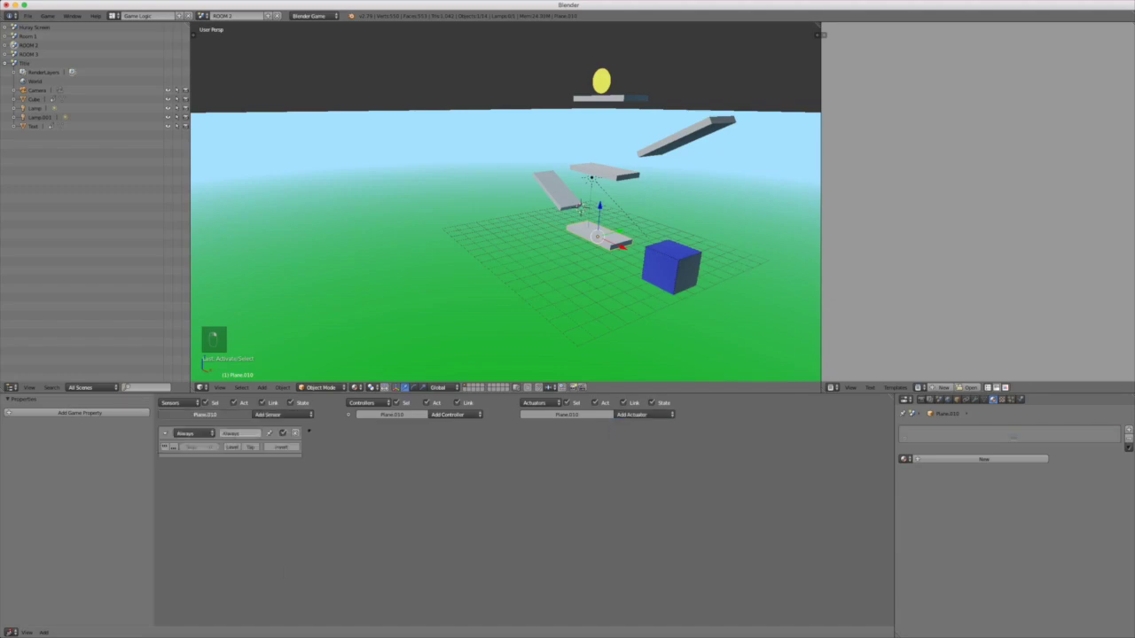
# Step: Add a Sound actuator with "Untitled 3 - 7:31:19, 4.21 PM.mp3" at volume 0.3 to the ROOM 2 platform and link it to the Always sensor
pyautogui.click(643, 414)
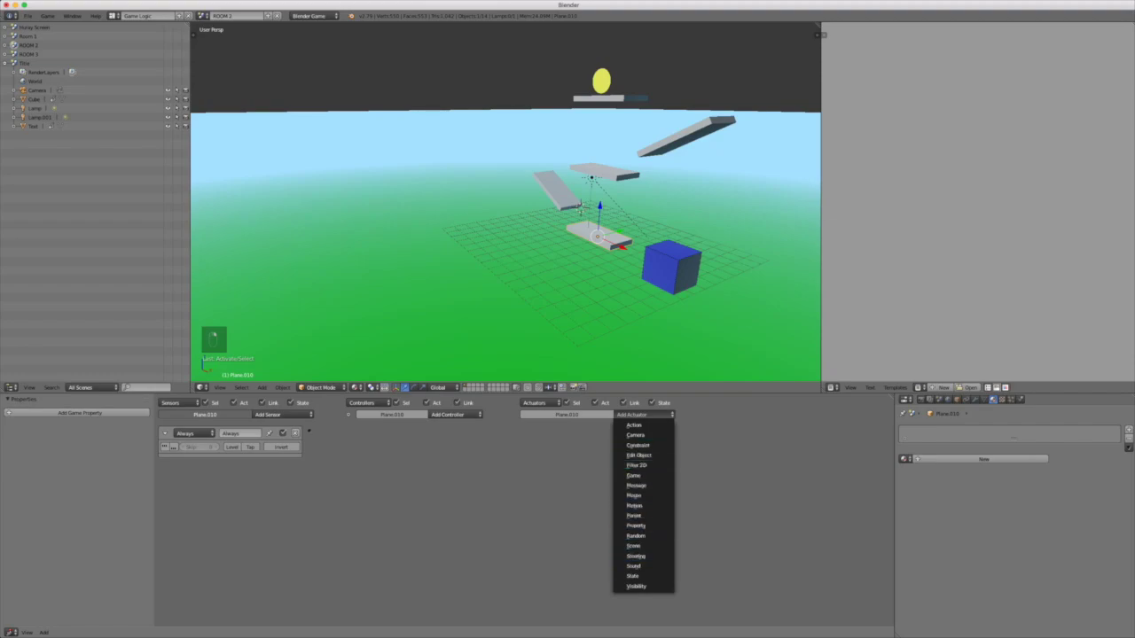
pyautogui.click(633, 566)
pyautogui.click(652, 447)
pyautogui.doubleClick(160, 116)
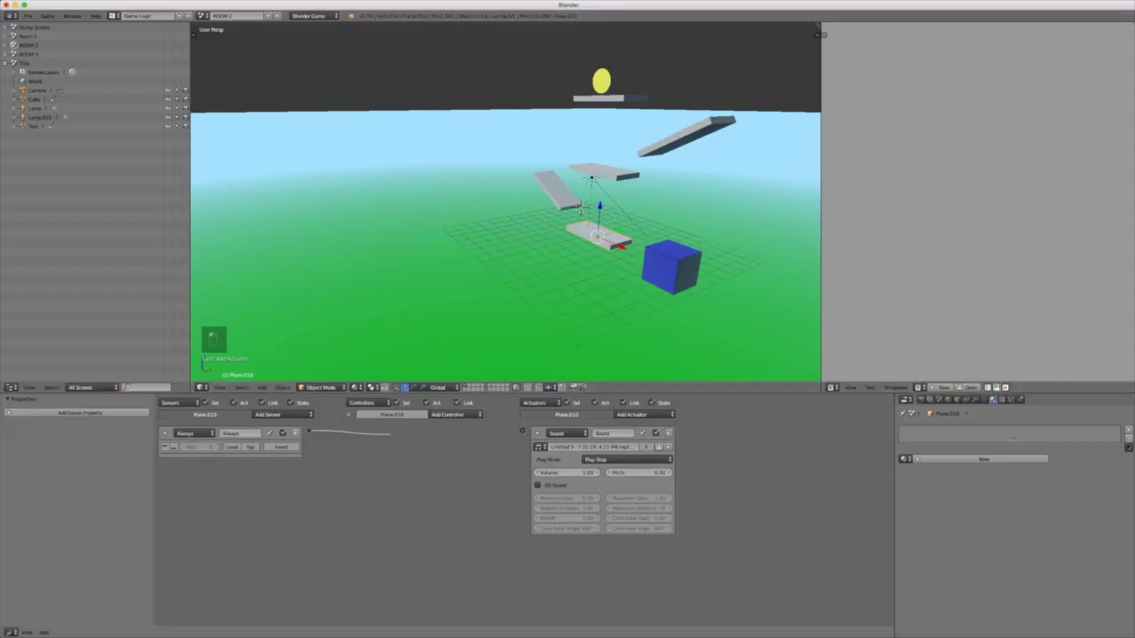
pyautogui.moveTo(521, 432); pyautogui.dragTo(522, 432)
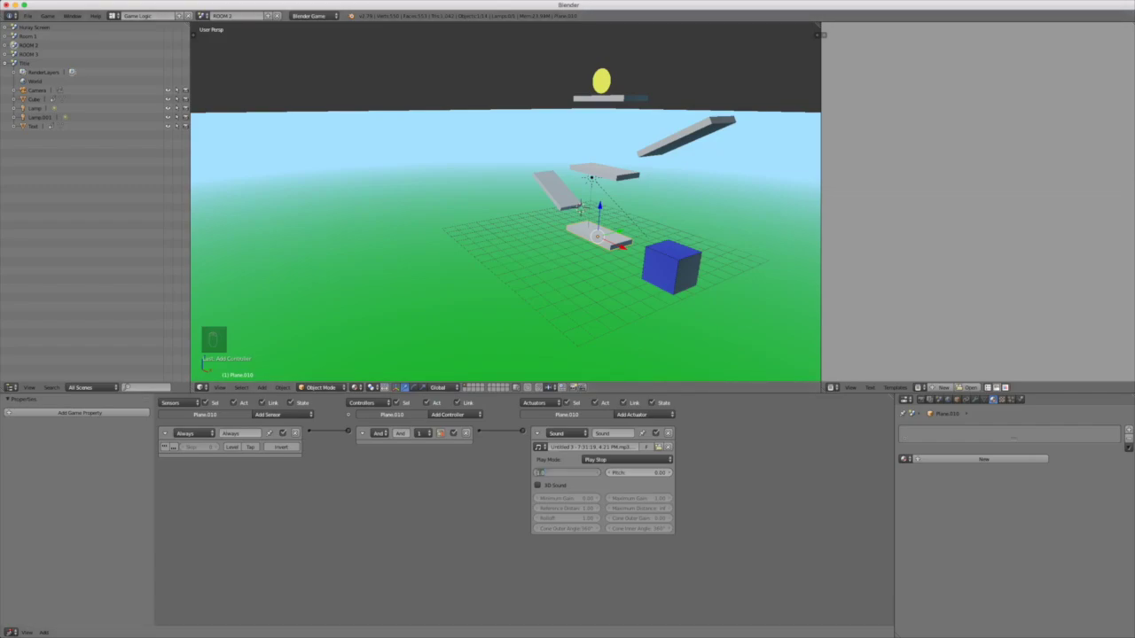
# Step: Switch to the ROOM 3 scene, select the lowest platform and add an Always sensor to it
pyautogui.click(202, 15)
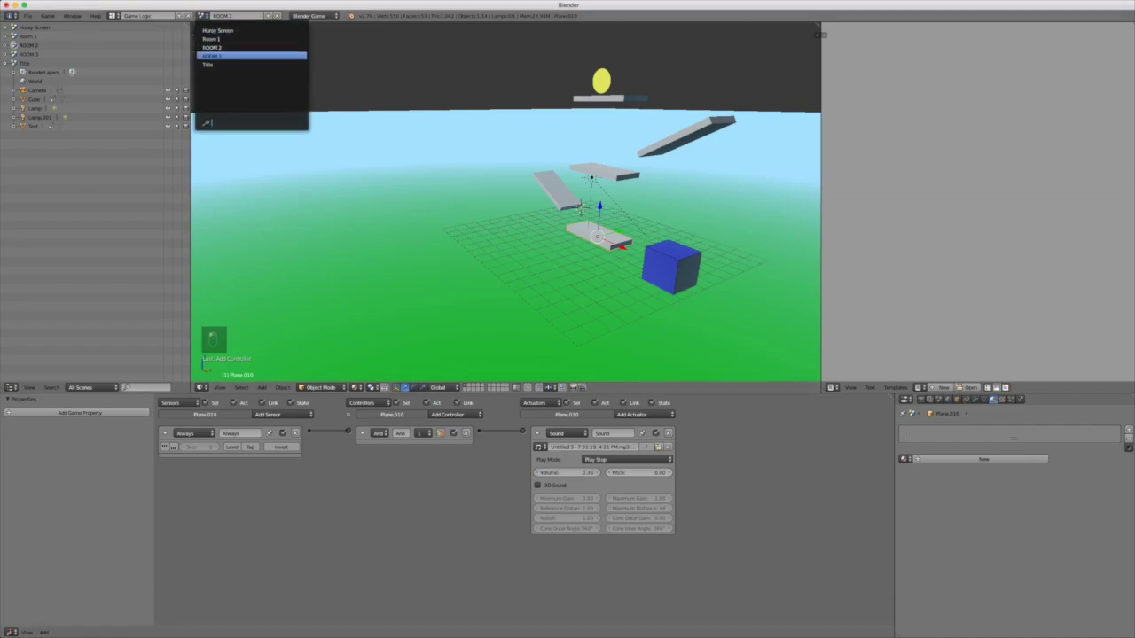
pyautogui.click(212, 56)
pyautogui.rightClick(599, 234)
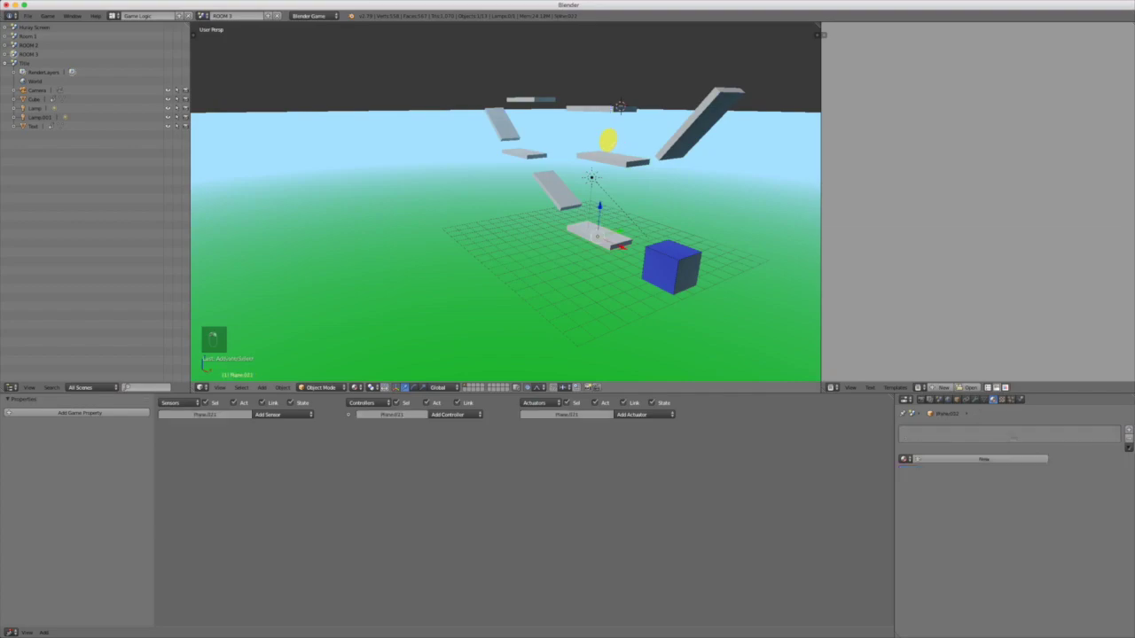
pyautogui.click(282, 414)
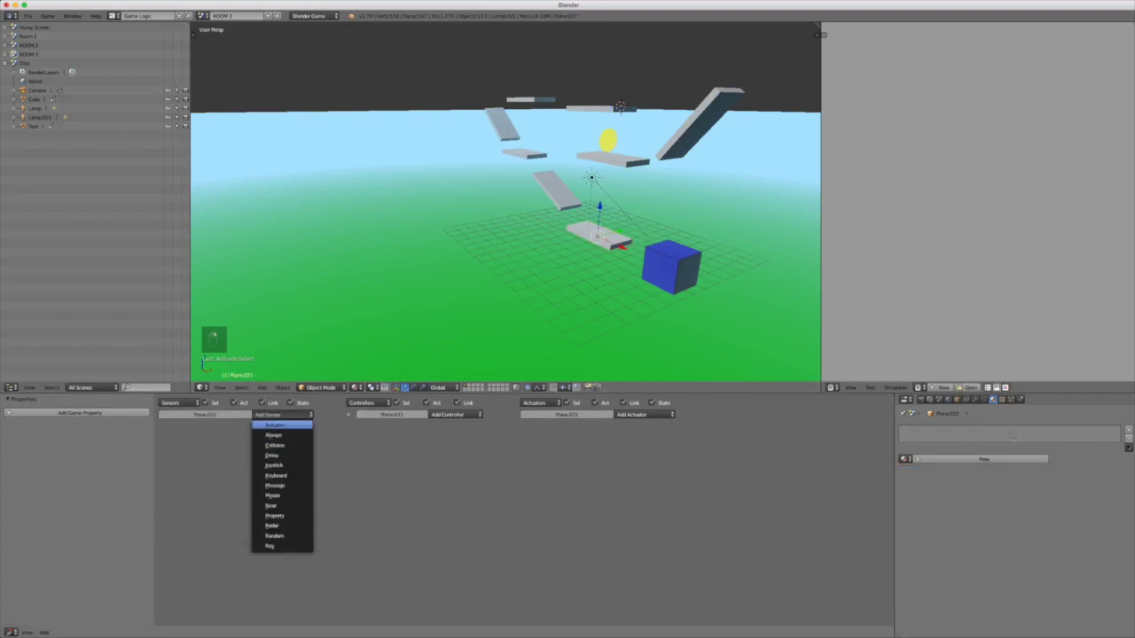
pyautogui.click(275, 435)
# Step: Add a Sound actuator with "Untitled 3 - 7:31:19, 4.21 PM.mp3" at volume 0.3 to the ROOM 3 platform and link it to the Always sensor
pyautogui.click(645, 414)
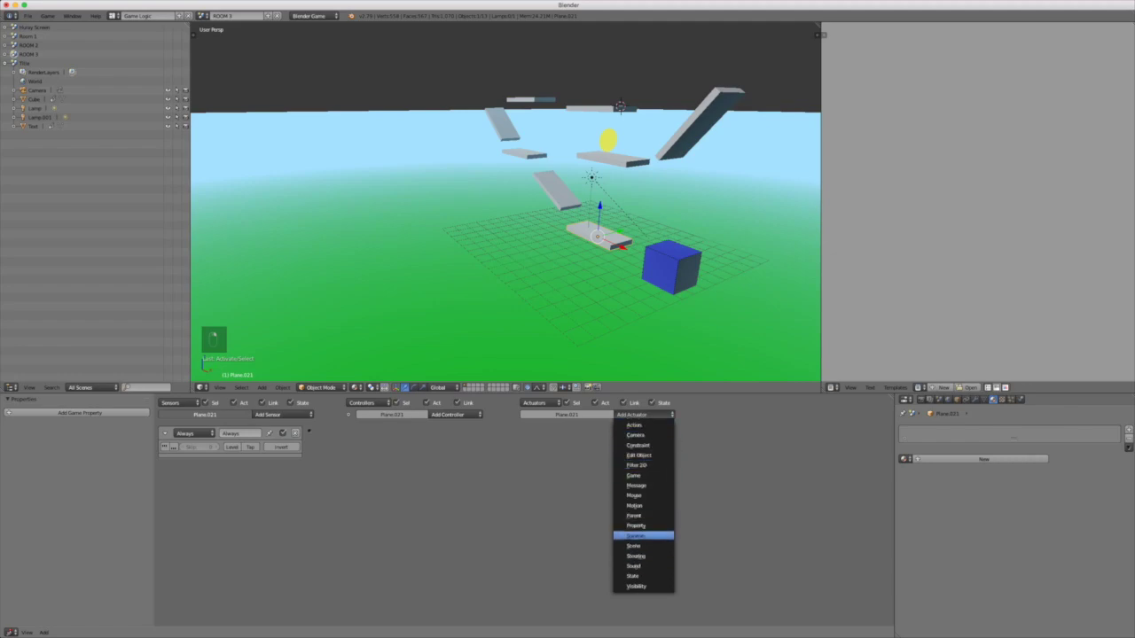
pyautogui.click(634, 566)
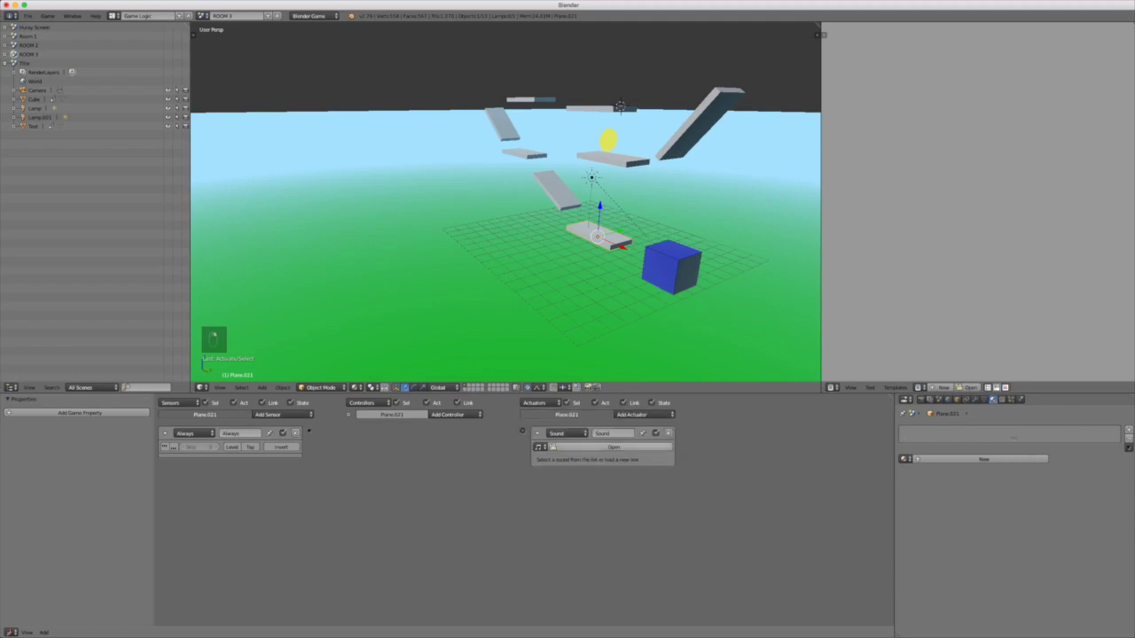
pyautogui.click(613, 447)
pyautogui.doubleClick(177, 116)
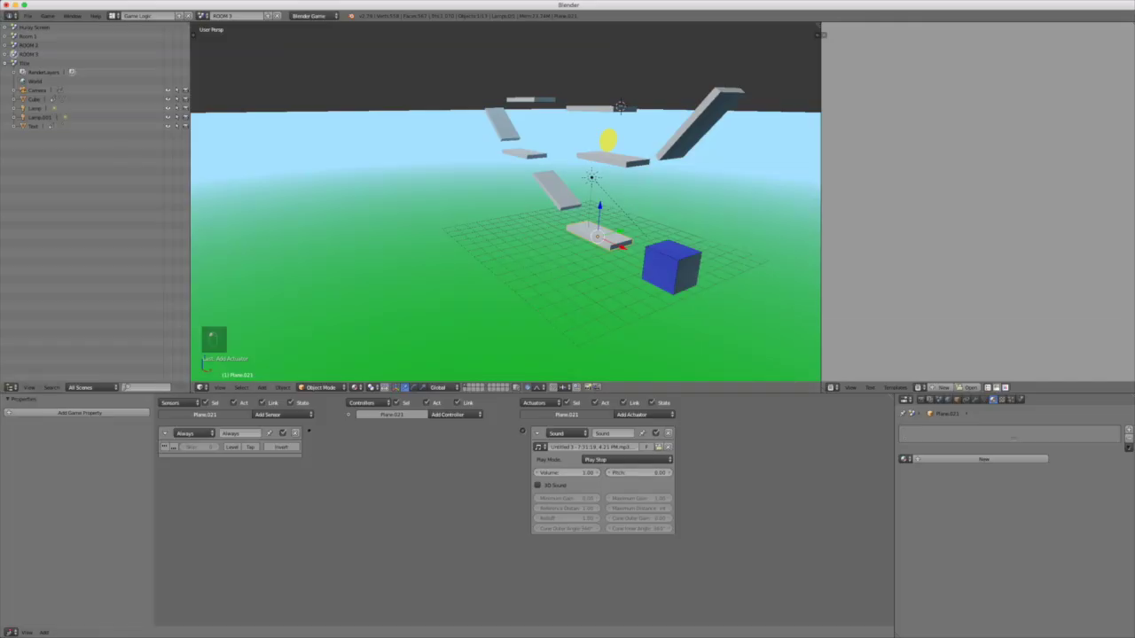
pyautogui.moveTo(310, 431); pyautogui.dragTo(523, 431)
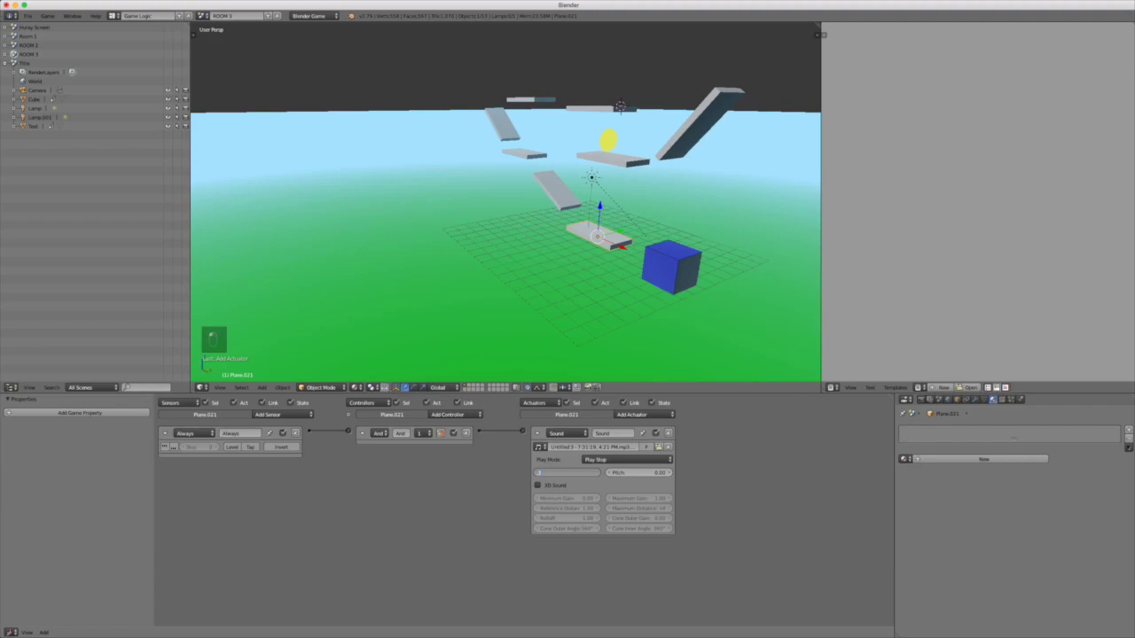
pyautogui.press('p')
pyautogui.press('Escape')
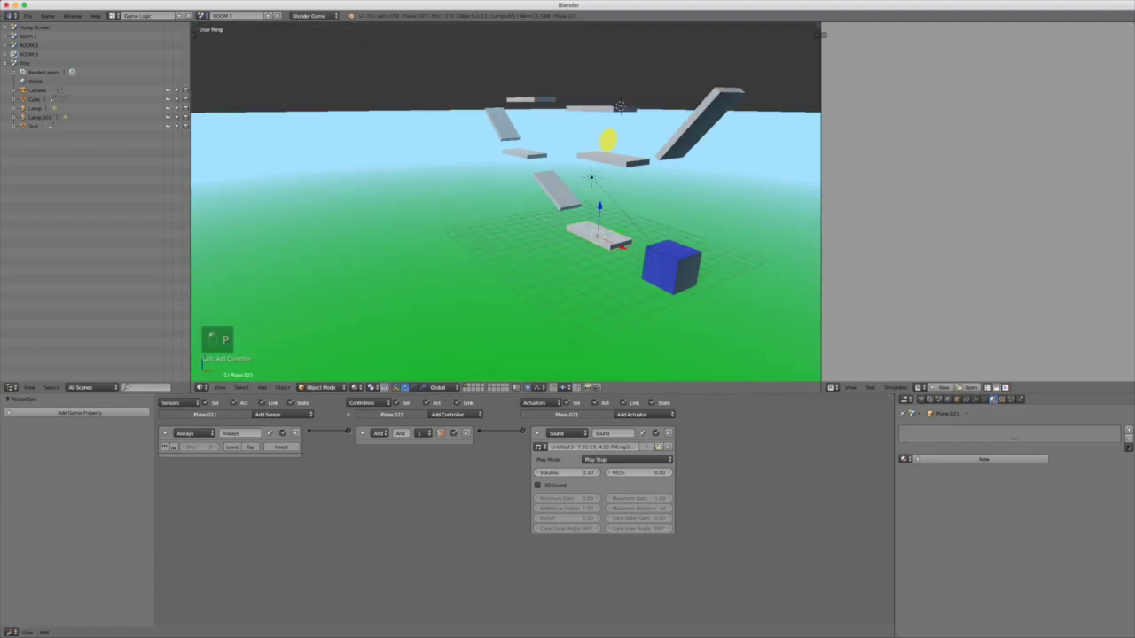
# Step: Switch to the Title scene, view it through the camera and run the game from the Play screen
pyautogui.click(203, 16)
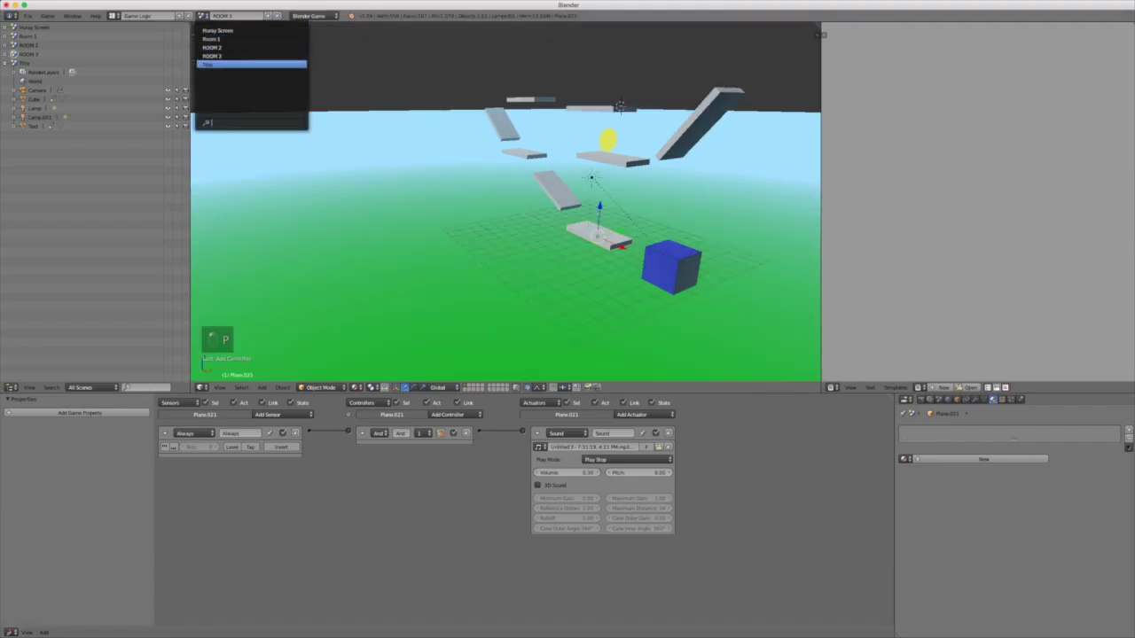
pyautogui.click(251, 64)
pyautogui.press('KP_0')
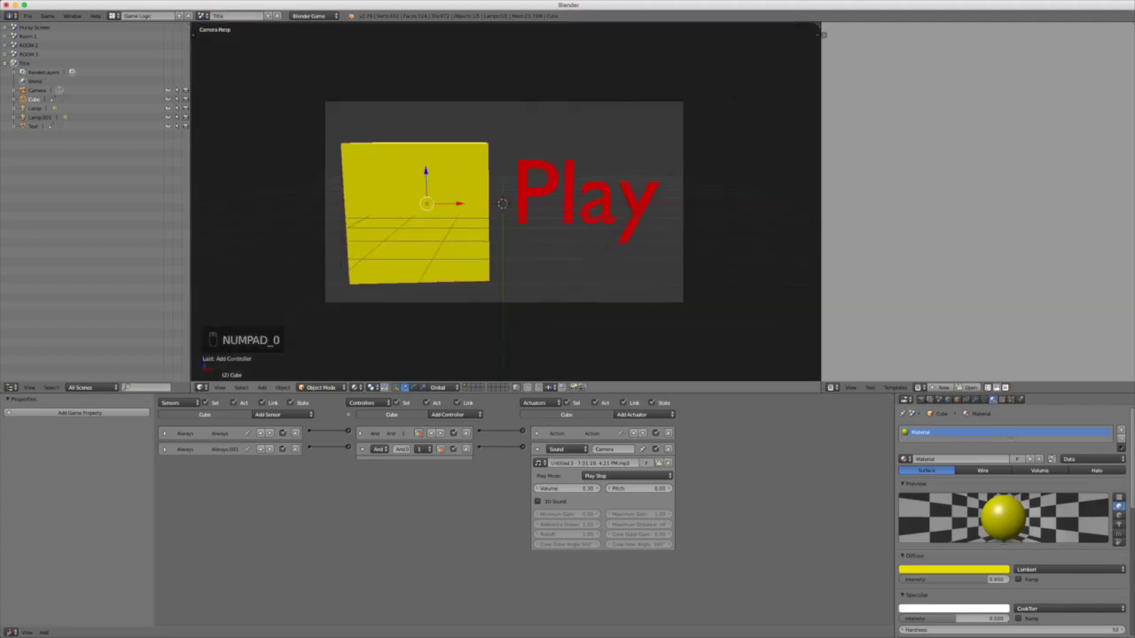
pyautogui.scroll(3, 502, 205)
pyautogui.scroll(-1, 501, 205)
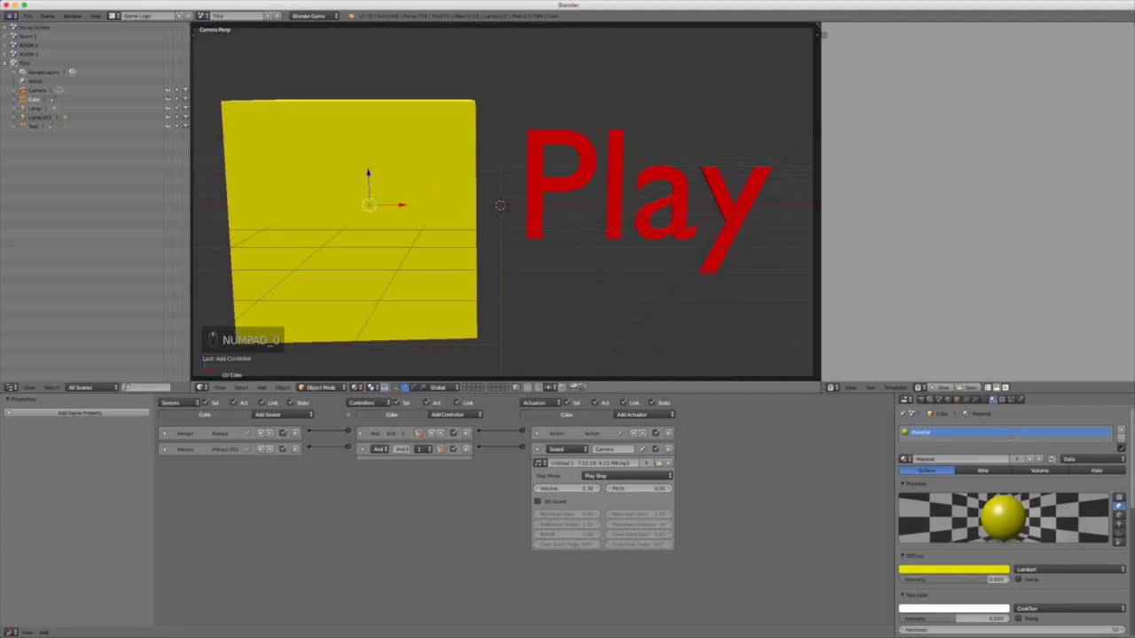
pyautogui.scroll(1, 502, 205)
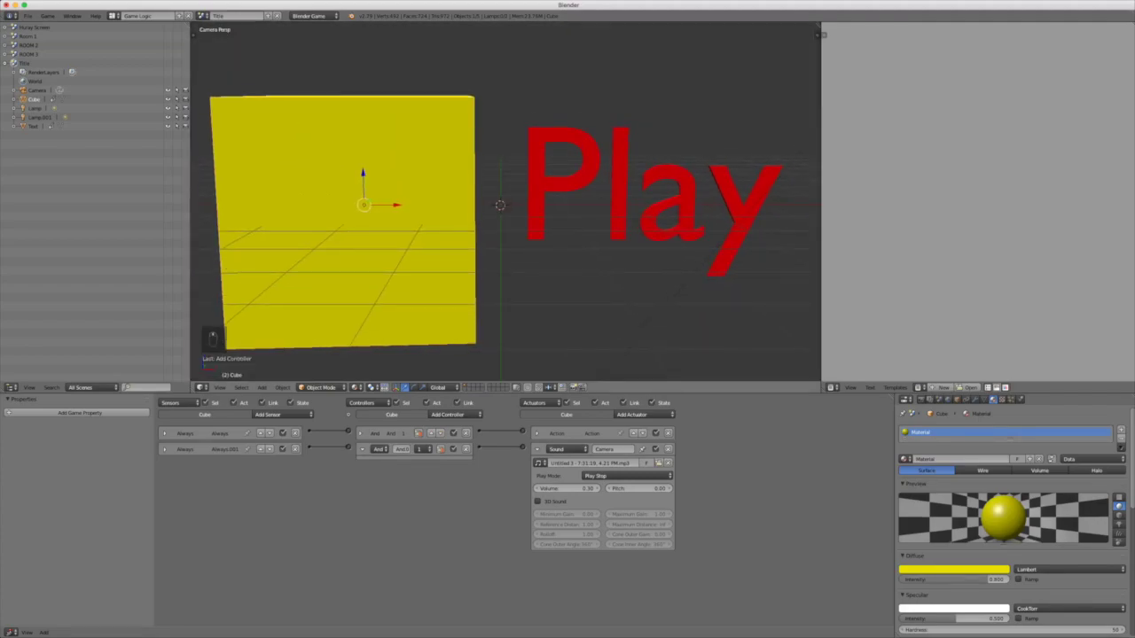
pyautogui.press('p')
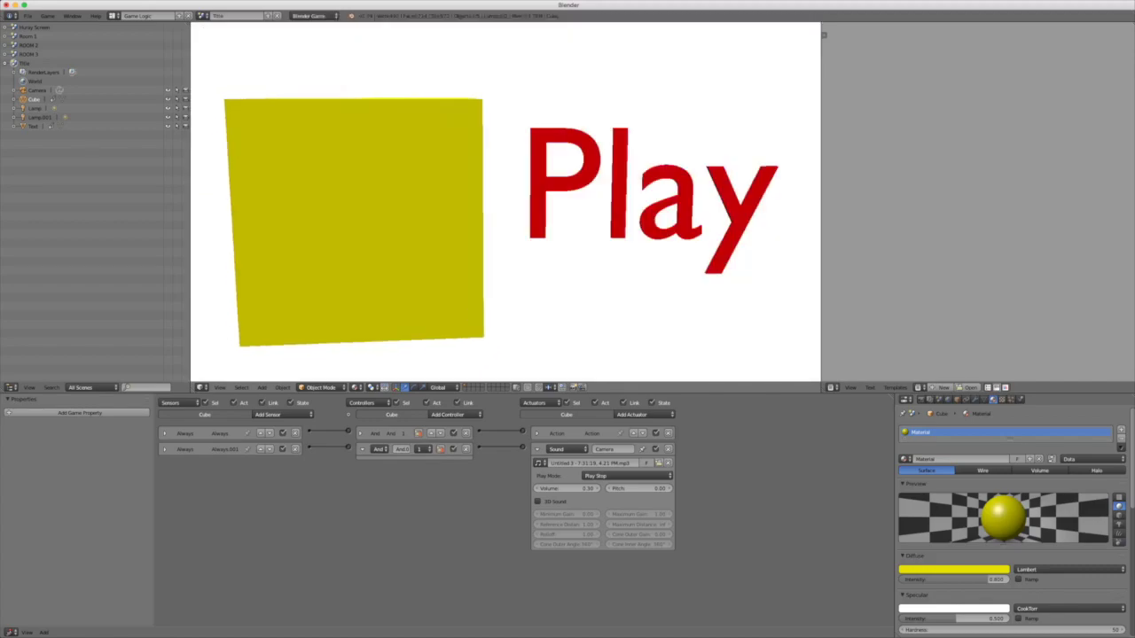
pyautogui.press('space')
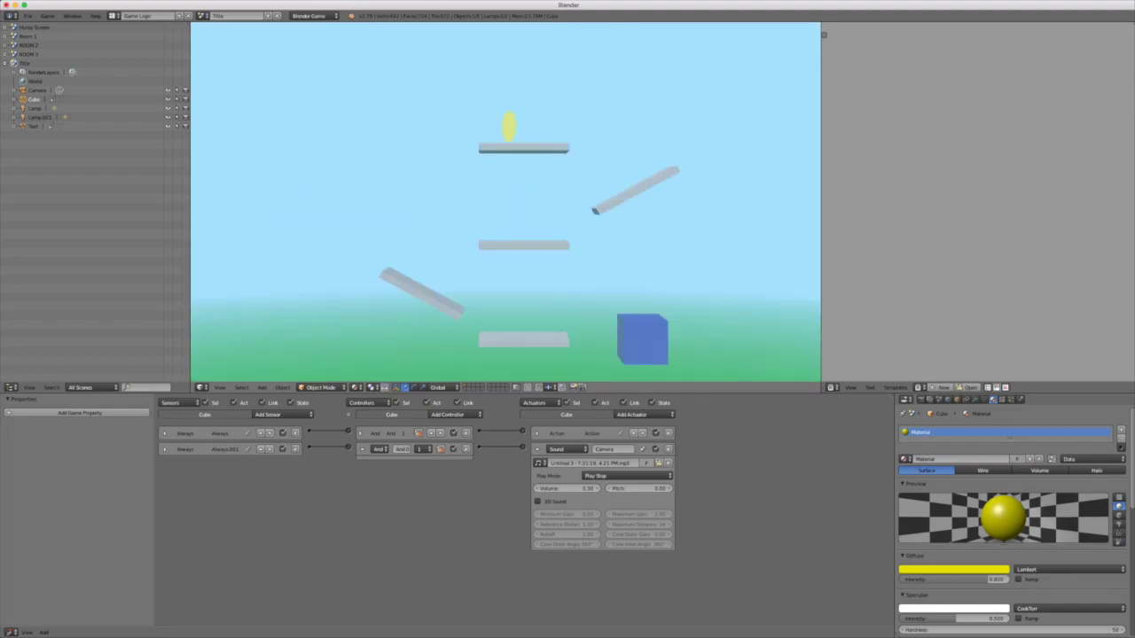
# Step: Play through ROOM 2, moving and jumping the blue cube up the platforms to the yellow coin
pyautogui.press('Left')
pyautogui.press('space')
pyautogui.press('Right')
pyautogui.press('Left')
pyautogui.press('Right')
pyautogui.press('space')
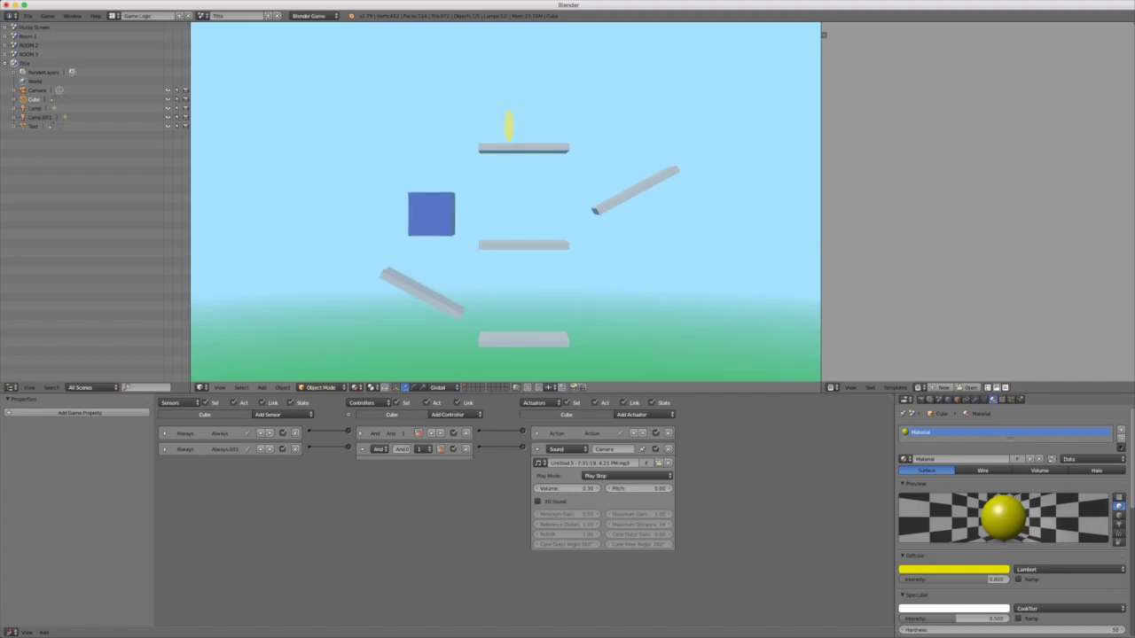
pyautogui.press('Left')
pyautogui.press('space')
pyautogui.press('Left')
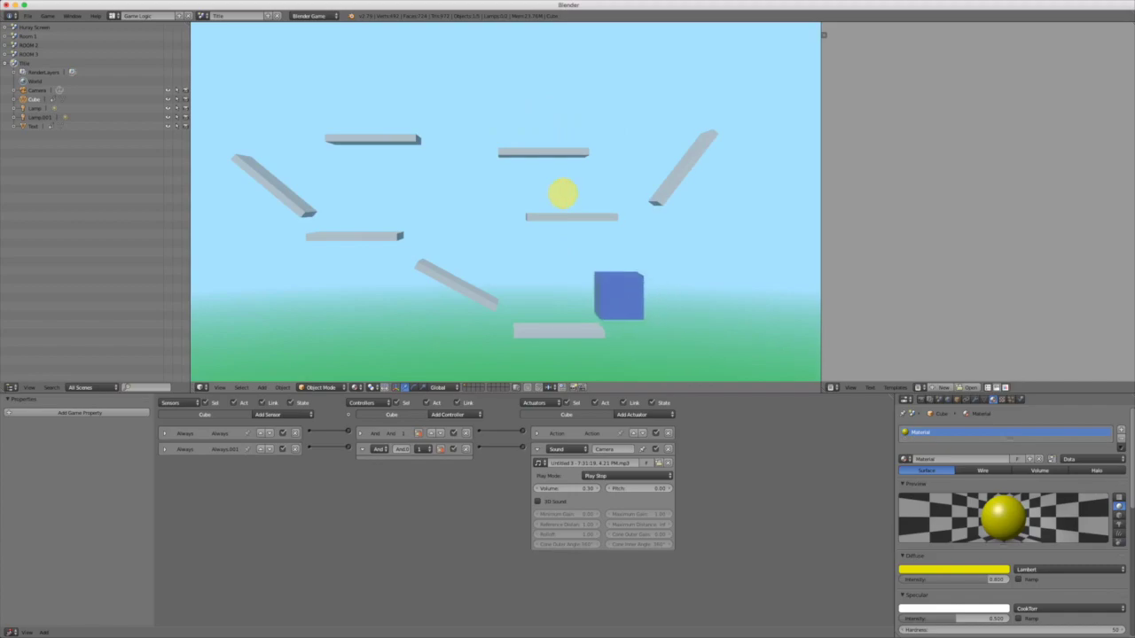
# Step: Play through ROOM 3 across the platforms to the coin and stop the game at the Congrats screen
pyautogui.press('space')
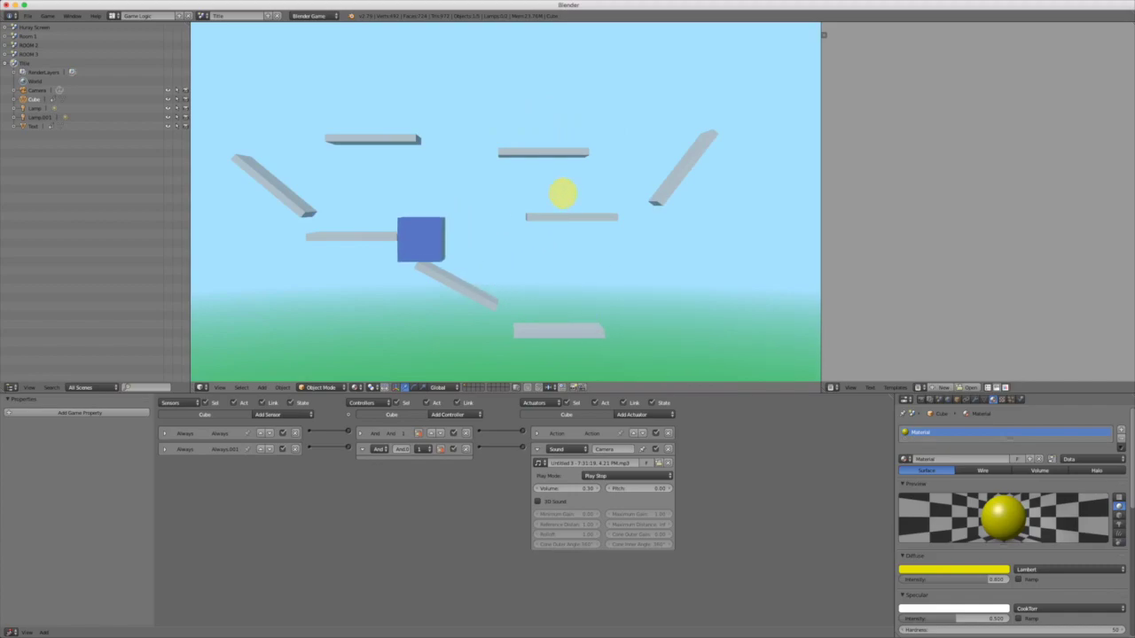
pyautogui.press('space')
pyautogui.press('Left')
pyautogui.press('space')
pyautogui.press('Left')
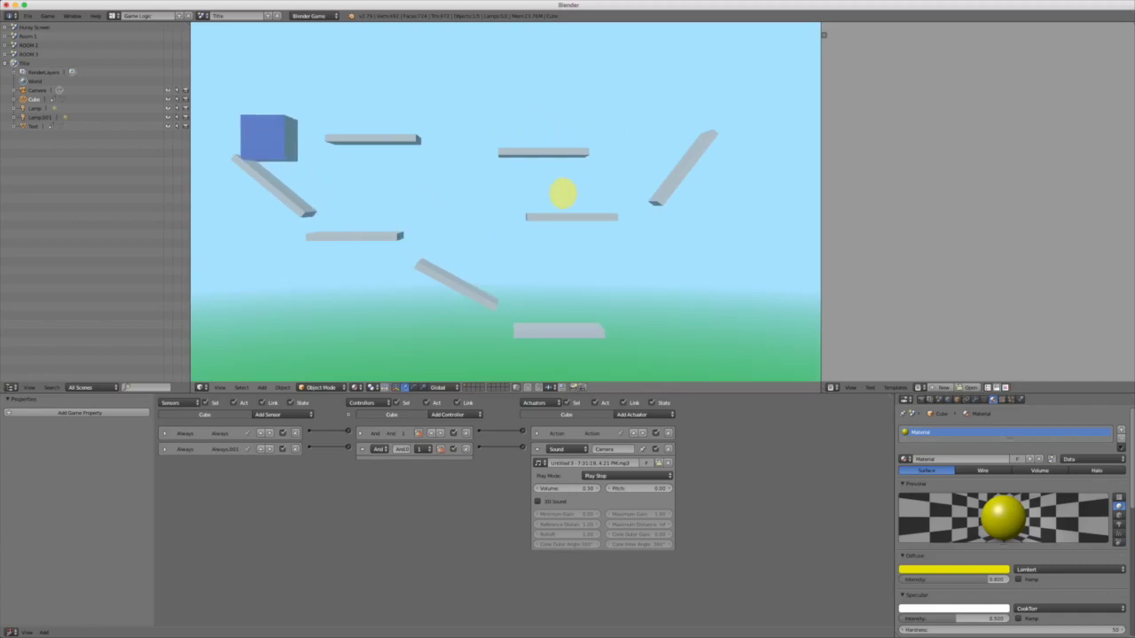
pyautogui.press('space')
pyautogui.press('Right')
pyautogui.press('space')
pyautogui.press('Right')
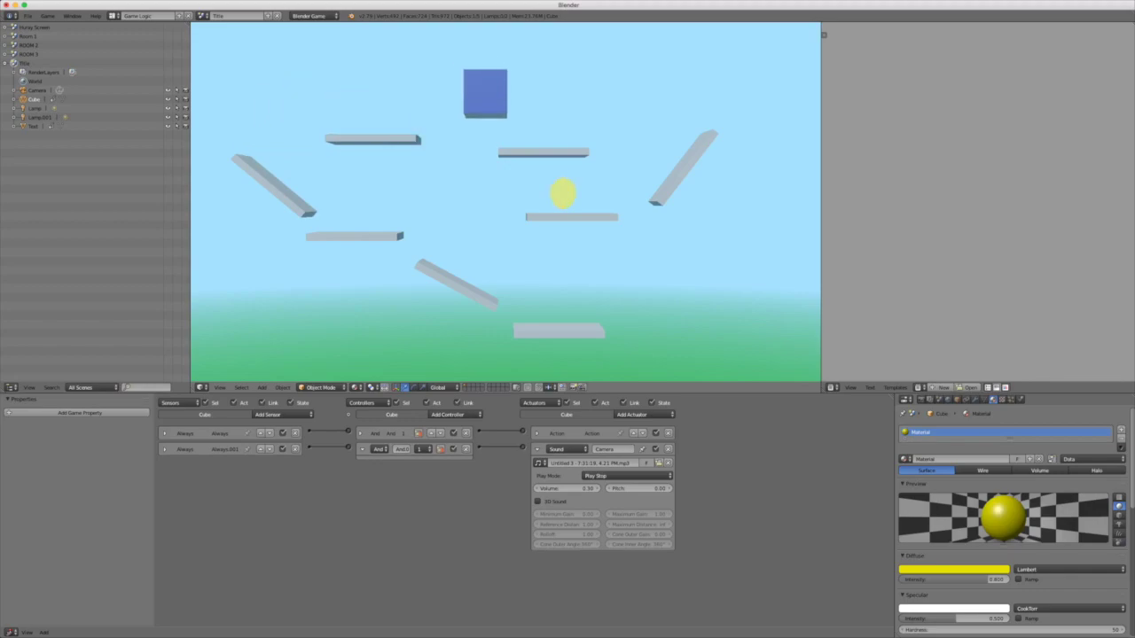
pyautogui.press('space')
pyautogui.press('Left')
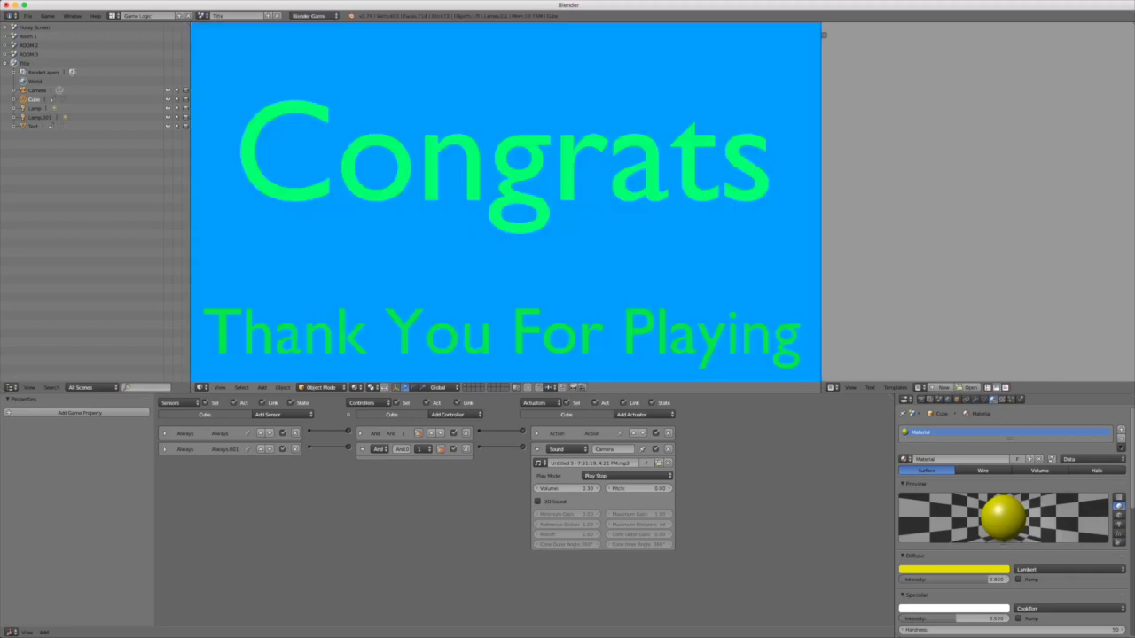
pyautogui.press('Escape')
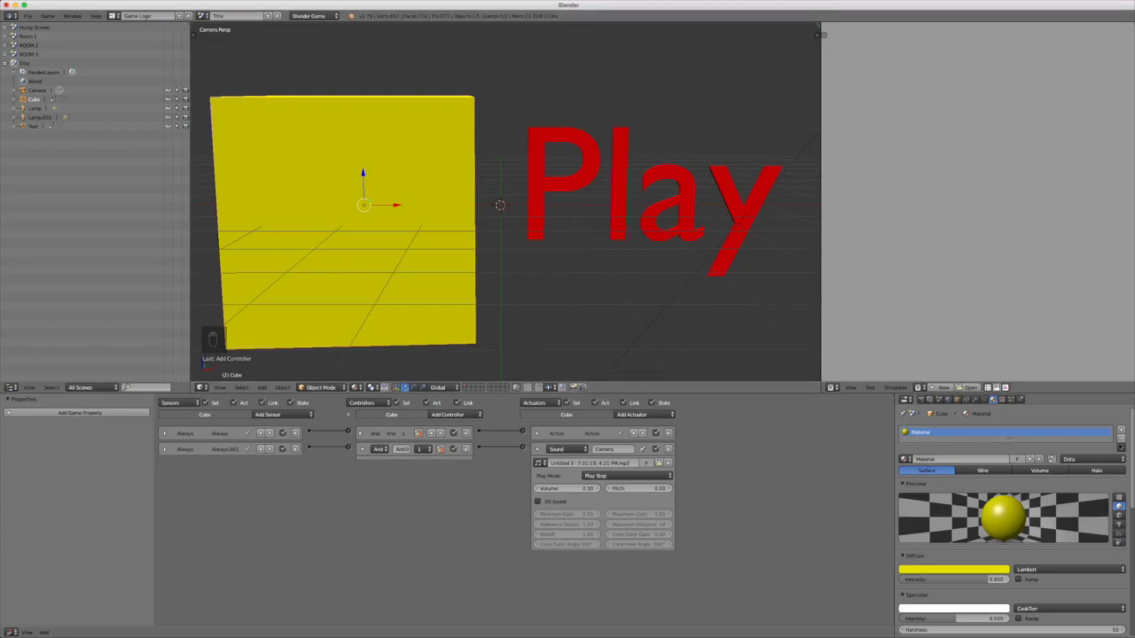
# Step: Switch to the Room 1 scene, select the yellow coin and collapse its Collision sensor and Scene actuator
pyautogui.click(203, 15)
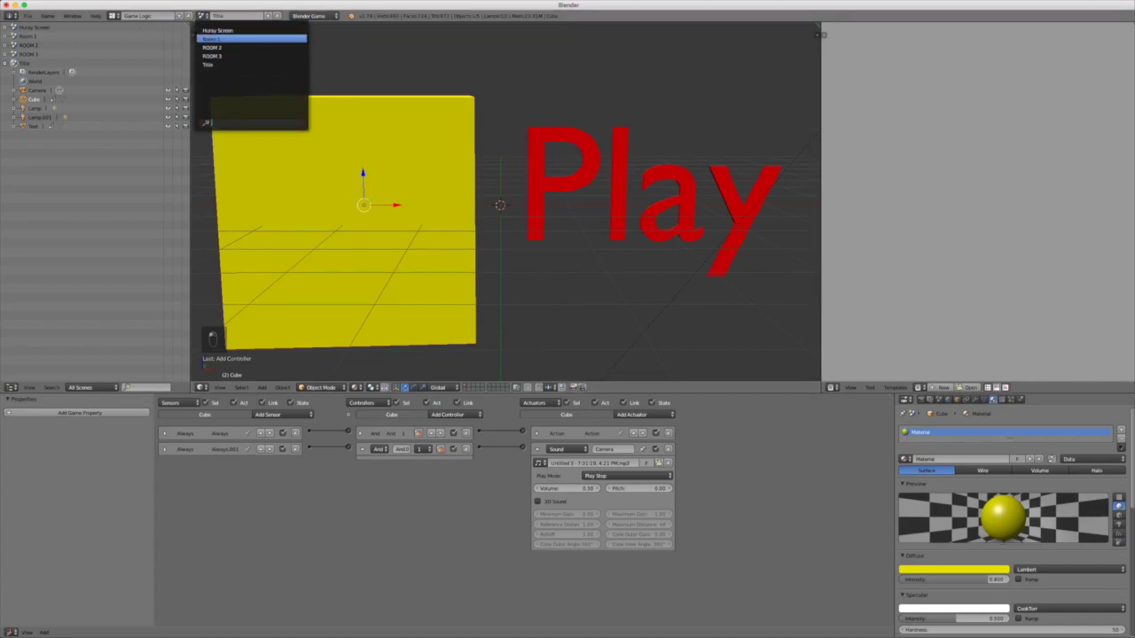
pyautogui.click(211, 39)
pyautogui.press('KP_0')
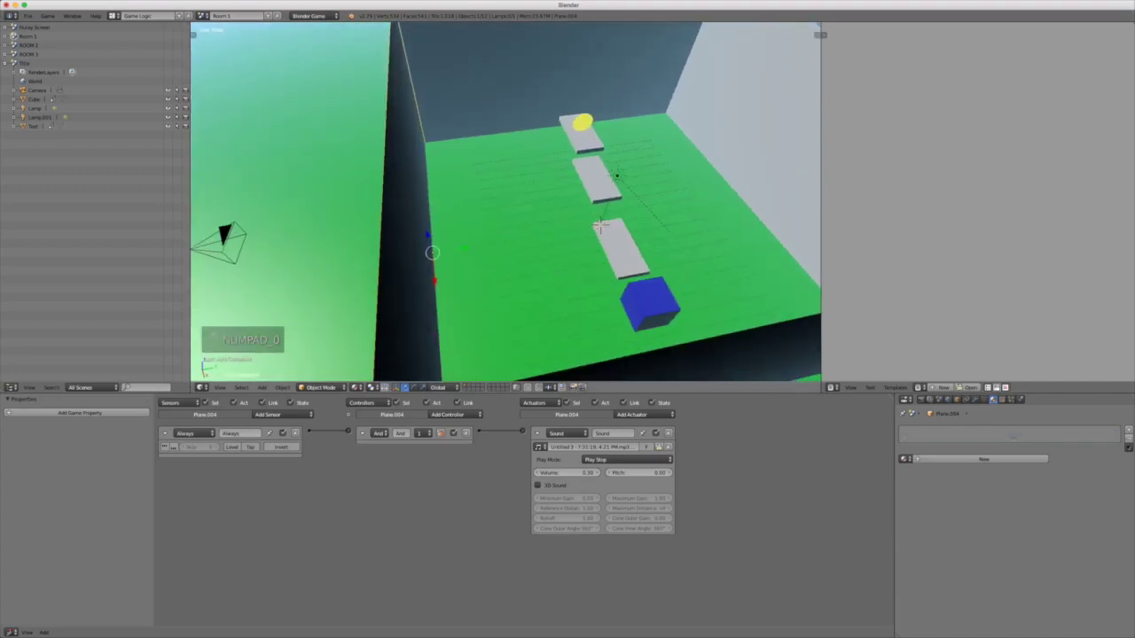
pyautogui.rightClick(582, 122)
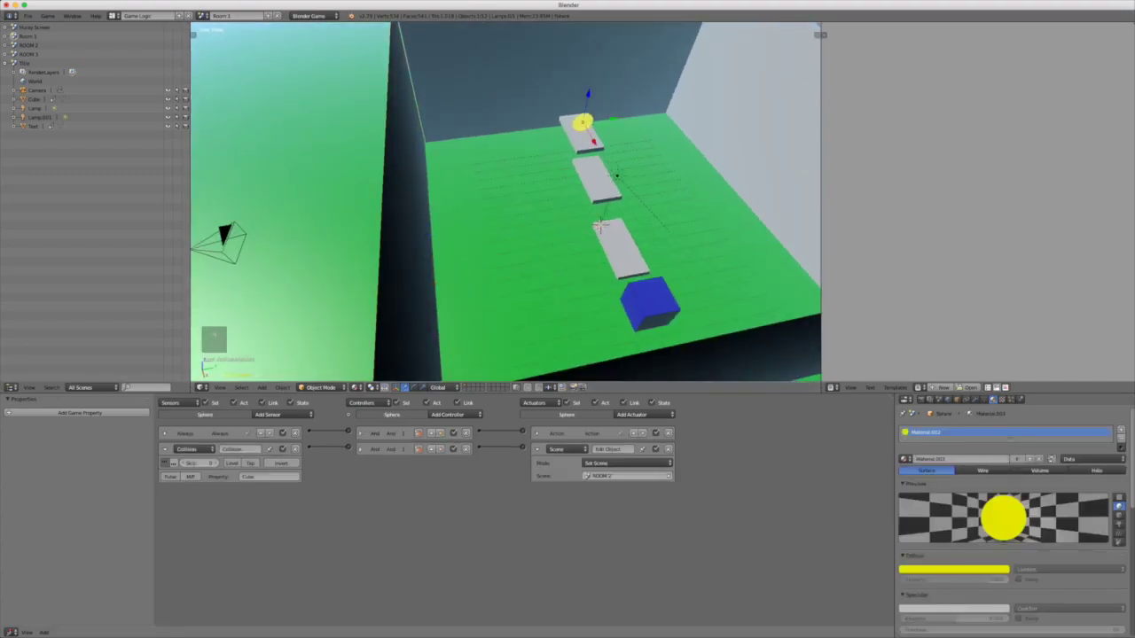
pyautogui.click(165, 449)
pyautogui.click(537, 448)
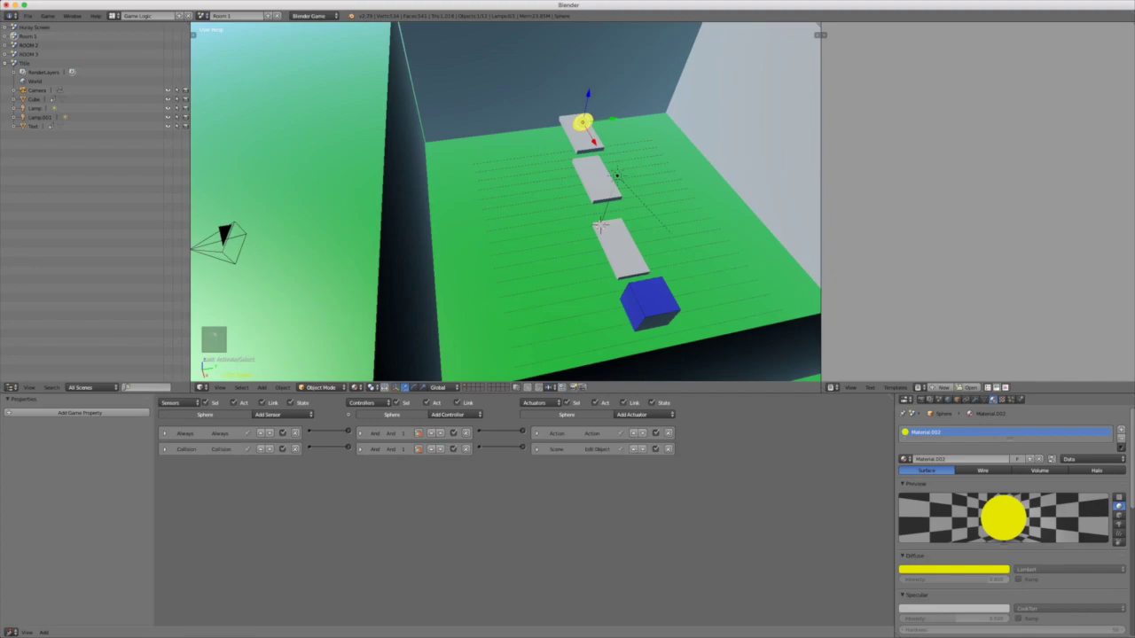
# Step: Add a Sound actuator with Coin.mp3 to the Room 1 coin and link it to the Collision sensor
pyautogui.click(282, 414)
pyautogui.click(631, 414)
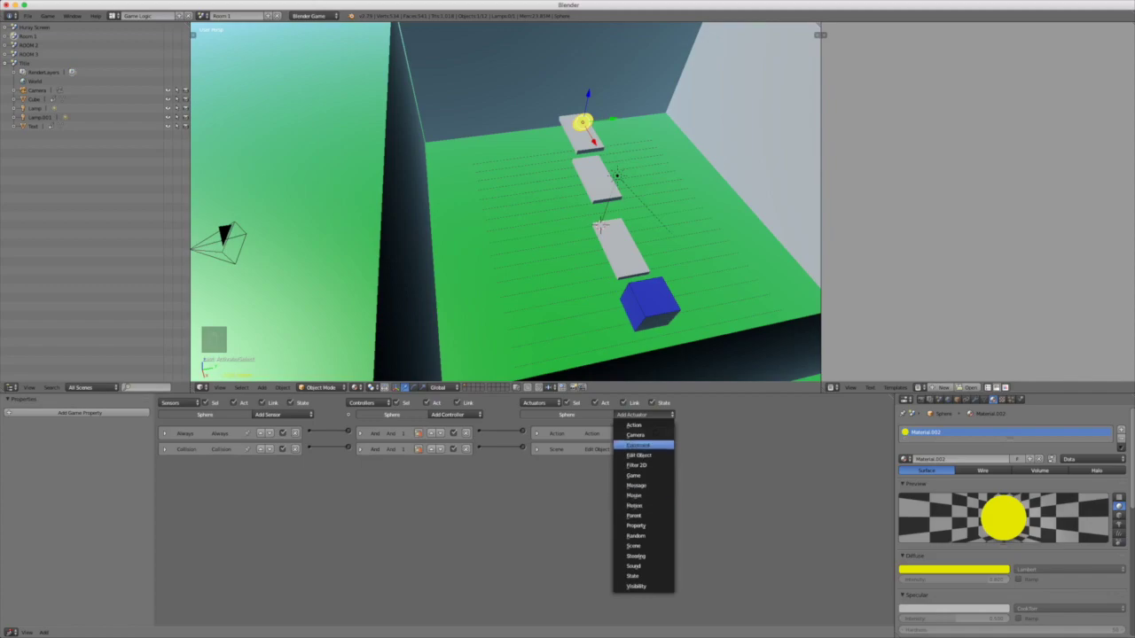
pyautogui.click(634, 565)
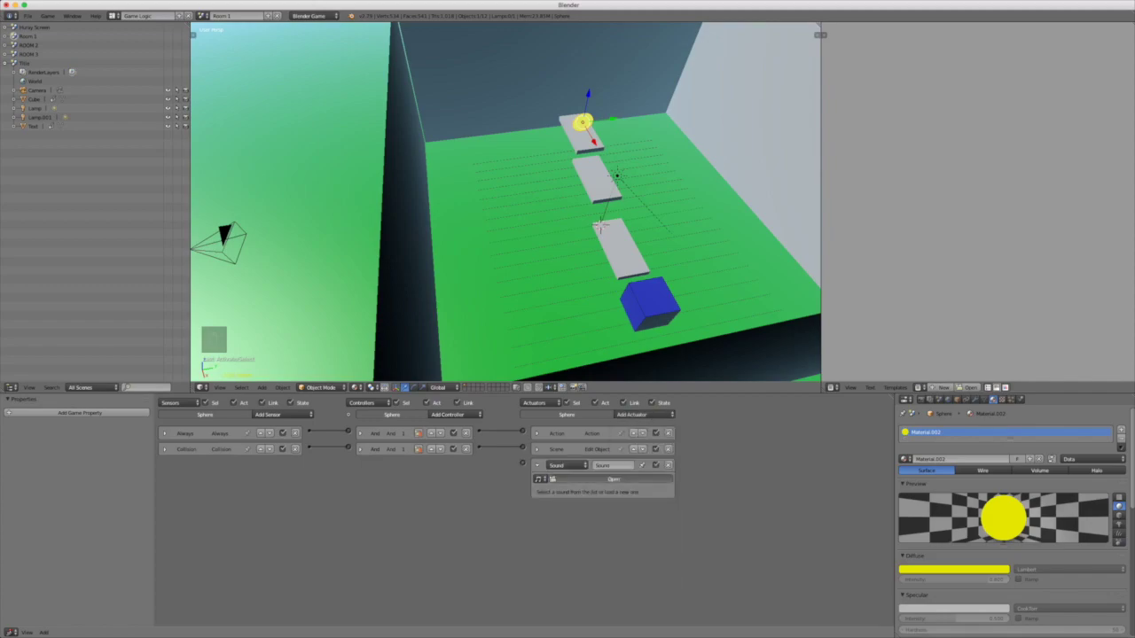
pyautogui.click(614, 478)
pyautogui.doubleClick(160, 98)
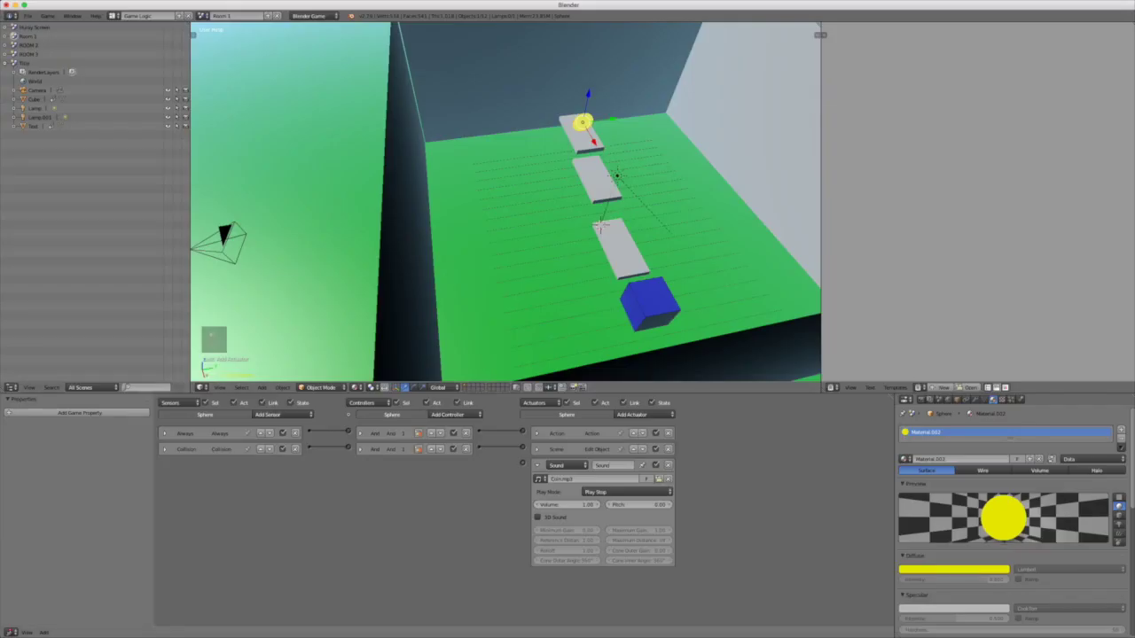
pyautogui.moveTo(521, 471); pyautogui.dragTo(523, 464)
# Step: Test the coin sound by running Room 1 from the camera view and jumping the cube towards the coin
pyautogui.press('KP_0')
pyautogui.press('p')
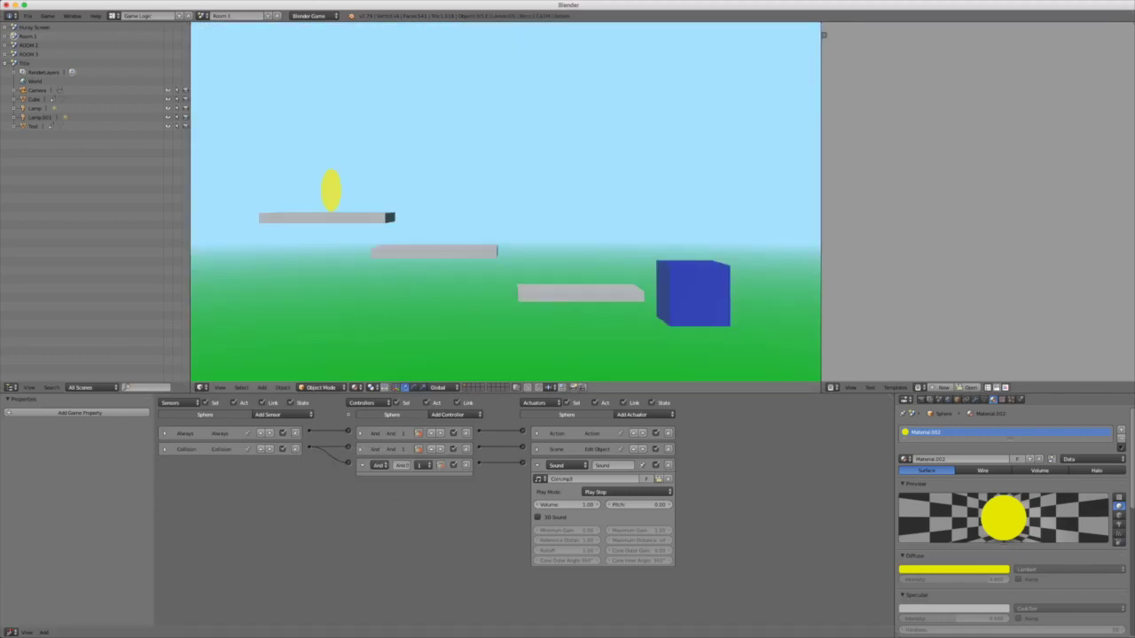
pyautogui.press('Left')
pyautogui.press('space')
pyautogui.press('space')
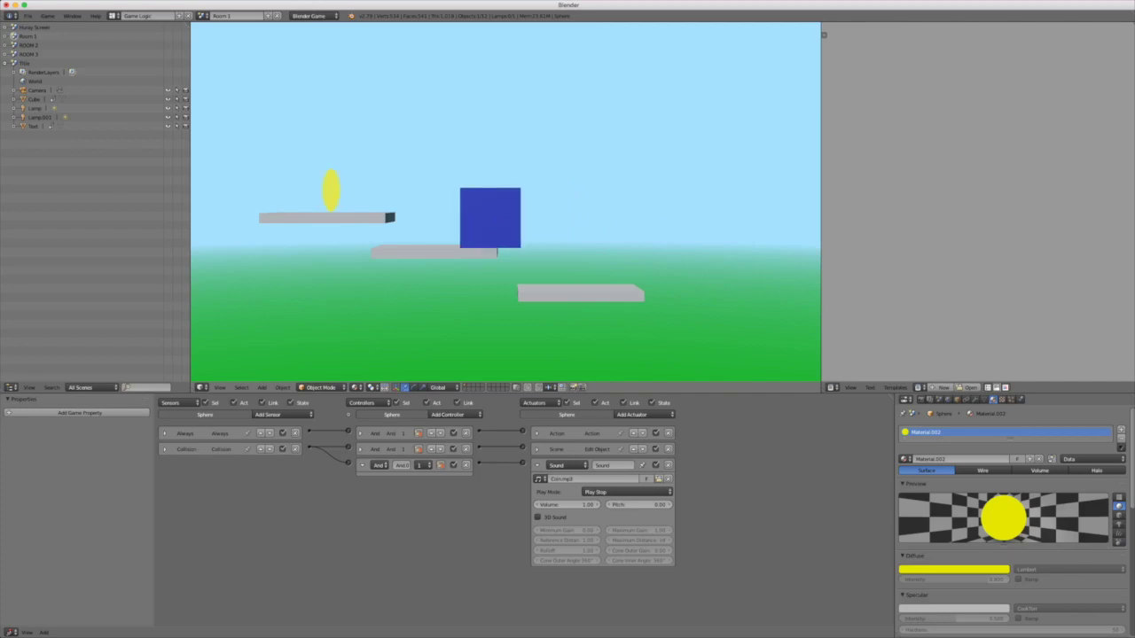
pyautogui.press('Escape')
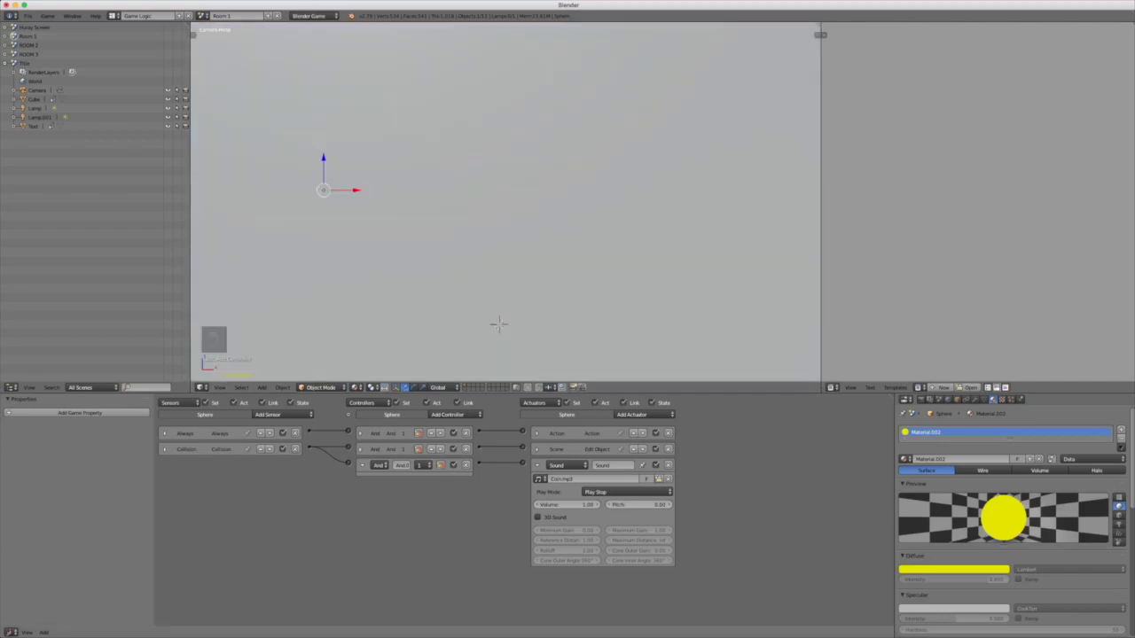
# Step: Remove the coin's Sound actuator and its extra controller, and play the game again from Room 1 into ROOM 3
pyautogui.click(667, 465)
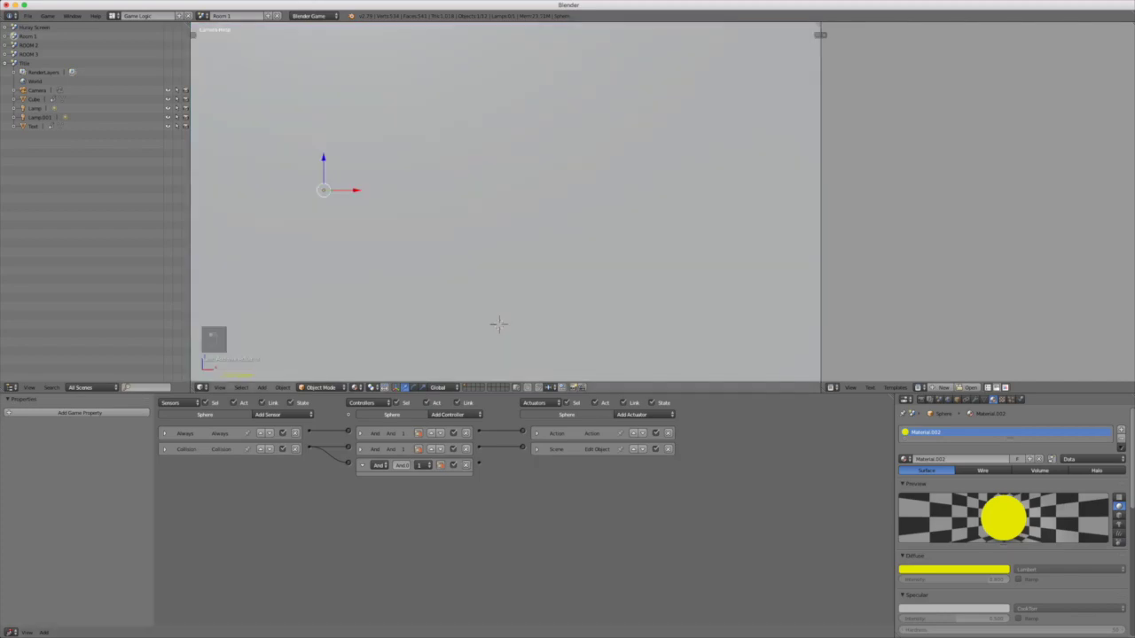
pyautogui.press('p')
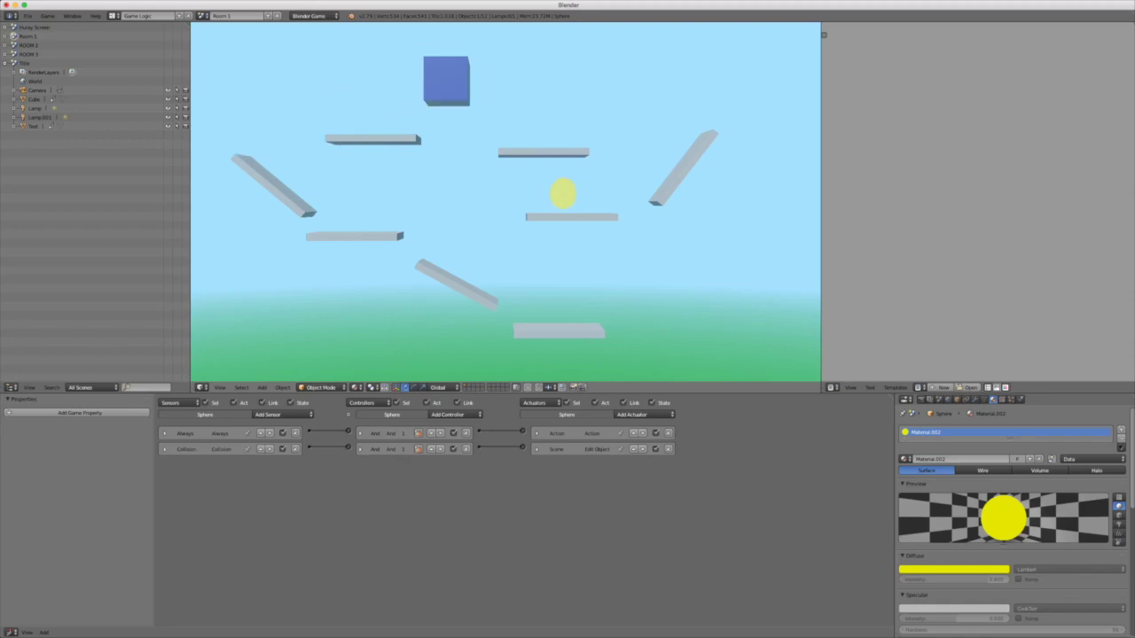
pyautogui.press('Up')
pyautogui.press('Left')
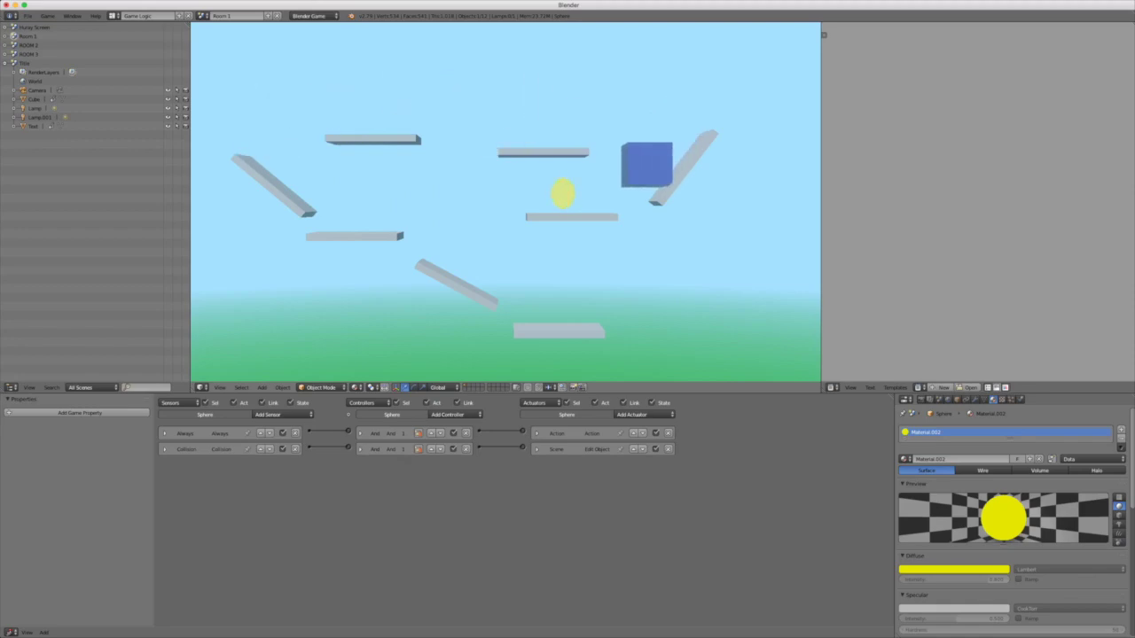
pyautogui.press('Escape')
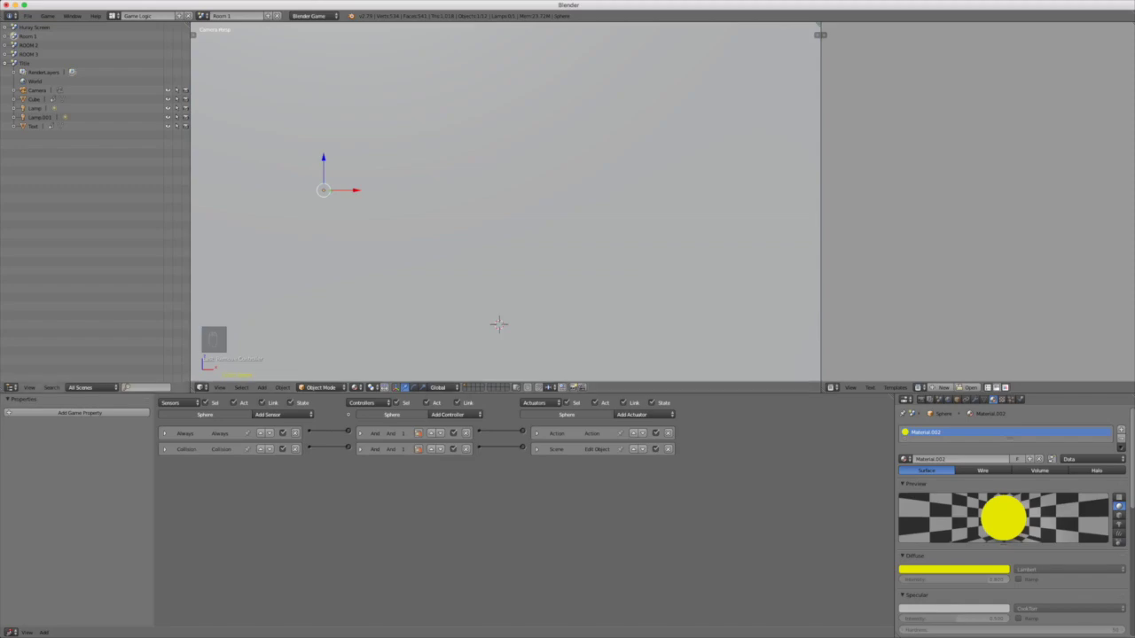
# Step: Switch to the Title scene and examine the layout of the yellow cube, Play text, camera and lamps
pyautogui.click(204, 16)
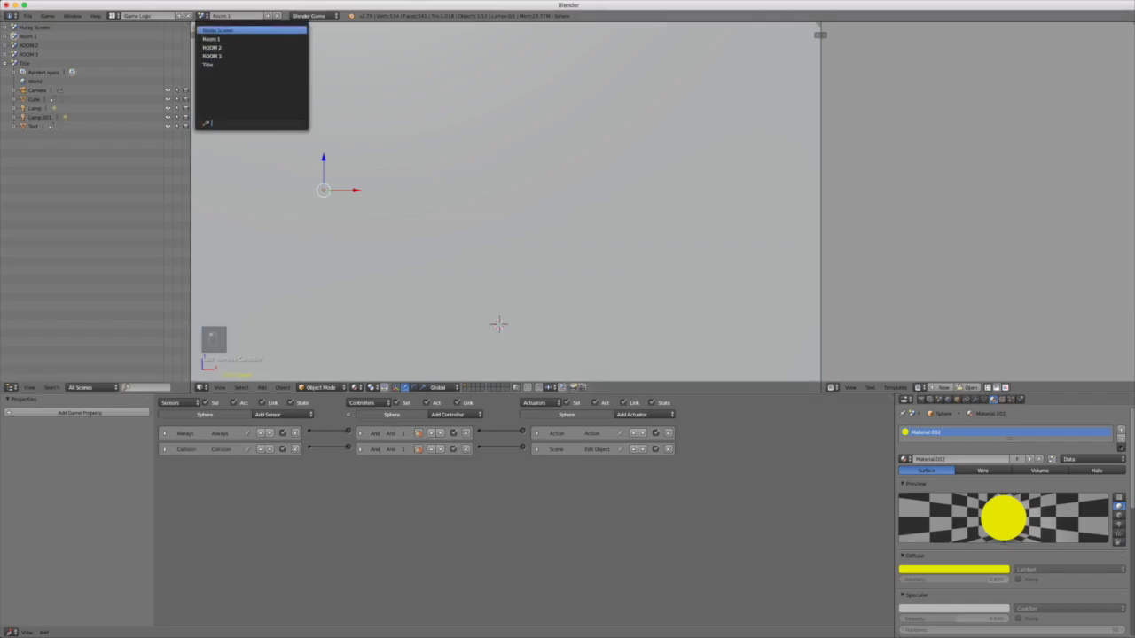
pyautogui.click(208, 64)
pyautogui.scroll(-4, 505, 204)
pyautogui.moveTo(506, 204); pyautogui.dragTo(444, 215, button='middle')
pyautogui.scroll(-6, 506, 204)
pyautogui.moveTo(505, 204); pyautogui.dragTo(388, 311, button='middle')
pyautogui.scroll(4, 505, 204)
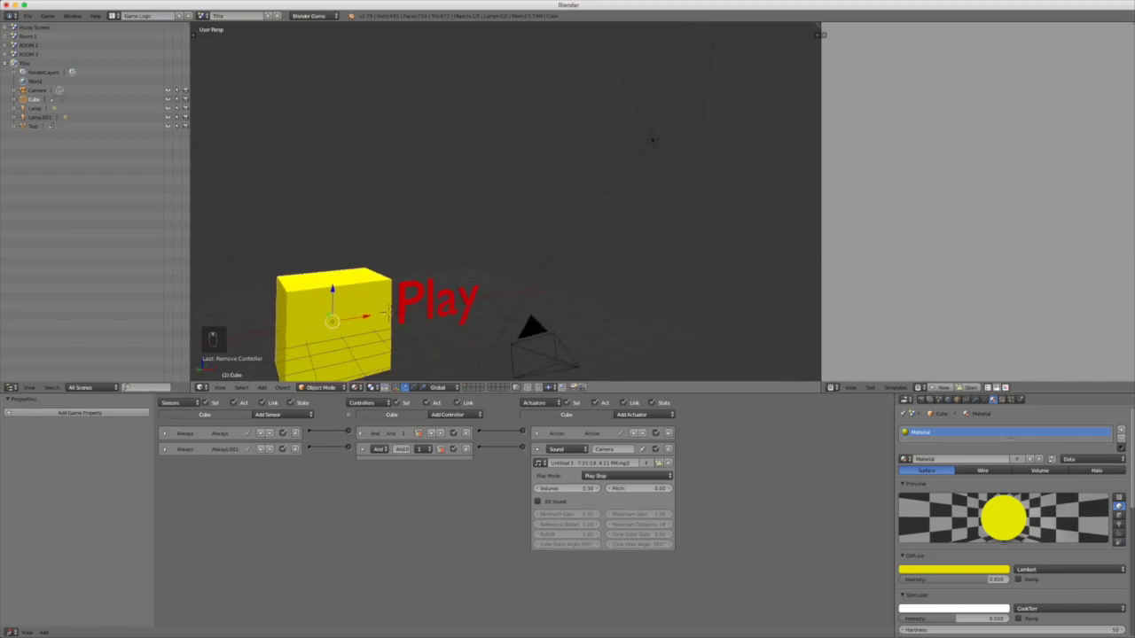
pyautogui.moveTo(506, 204); pyautogui.dragTo(495, 226, button='middle')
pyautogui.scroll(1, 506, 204)
pyautogui.scroll(-4, 506, 204)
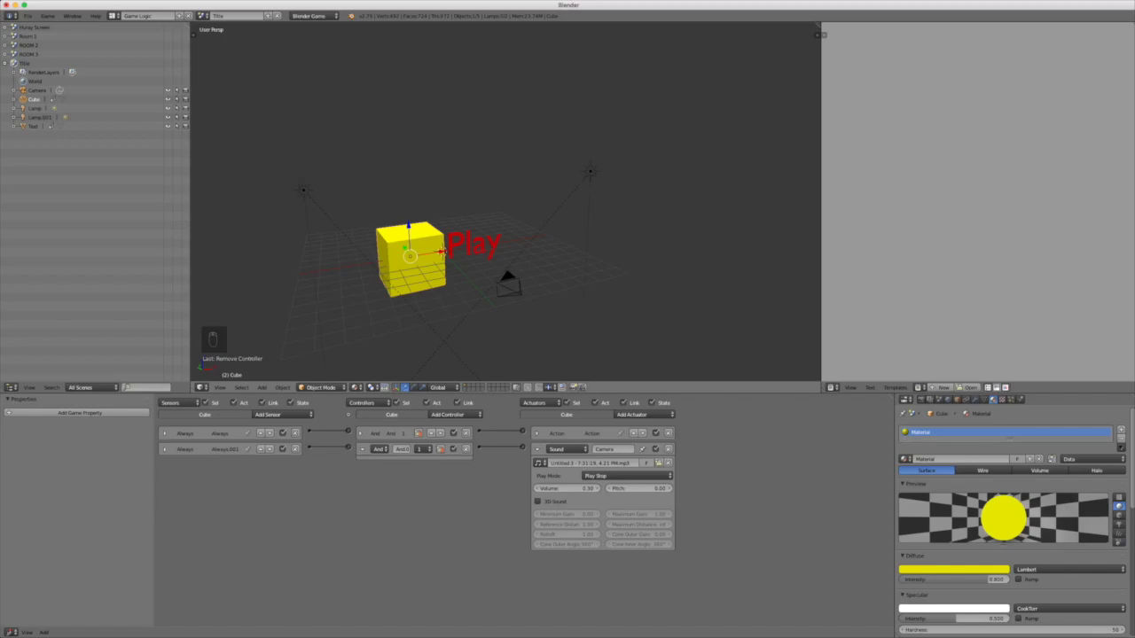
# Step: Add a text object to the Title scene, move it beneath the Play text and rotate it 90° about the X axis
pyautogui.moveTo(505, 213); pyautogui.dragTo(406, 229, button='middle')
pyautogui.scroll(3, 505, 204)
pyautogui.moveTo(489, 165); pyautogui.dragTo(426, 146, button='middle')
pyautogui.hotkey('shift', 'a')
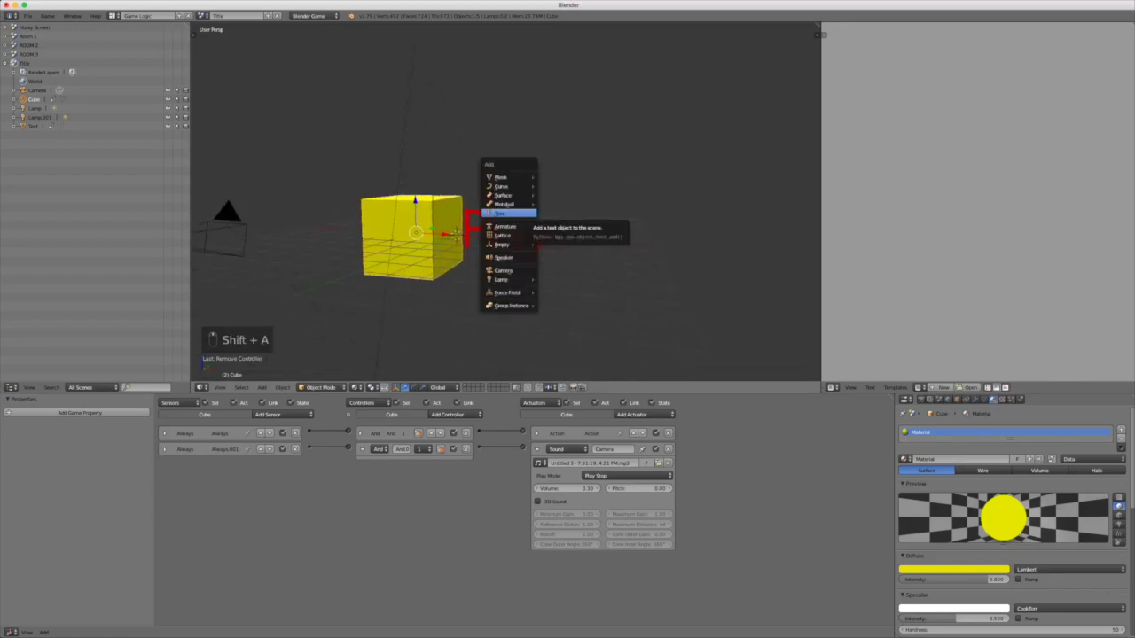
pyautogui.click(506, 213)
pyautogui.moveTo(506, 213); pyautogui.dragTo(514, 255, button='middle')
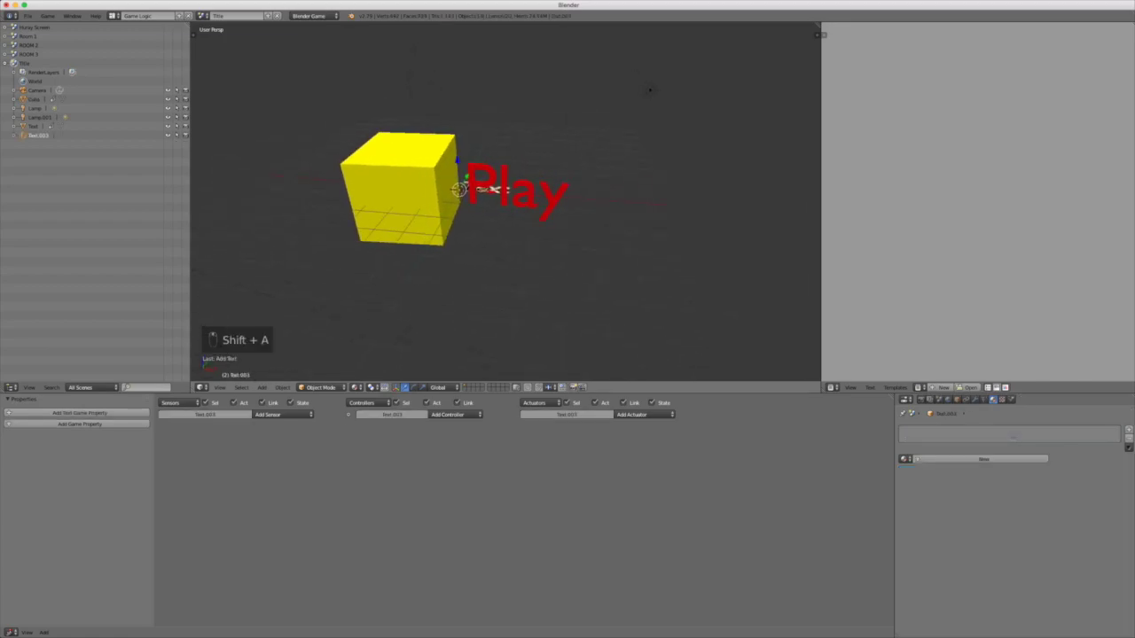
pyautogui.moveTo(466, 178); pyautogui.dragTo(557, 242)
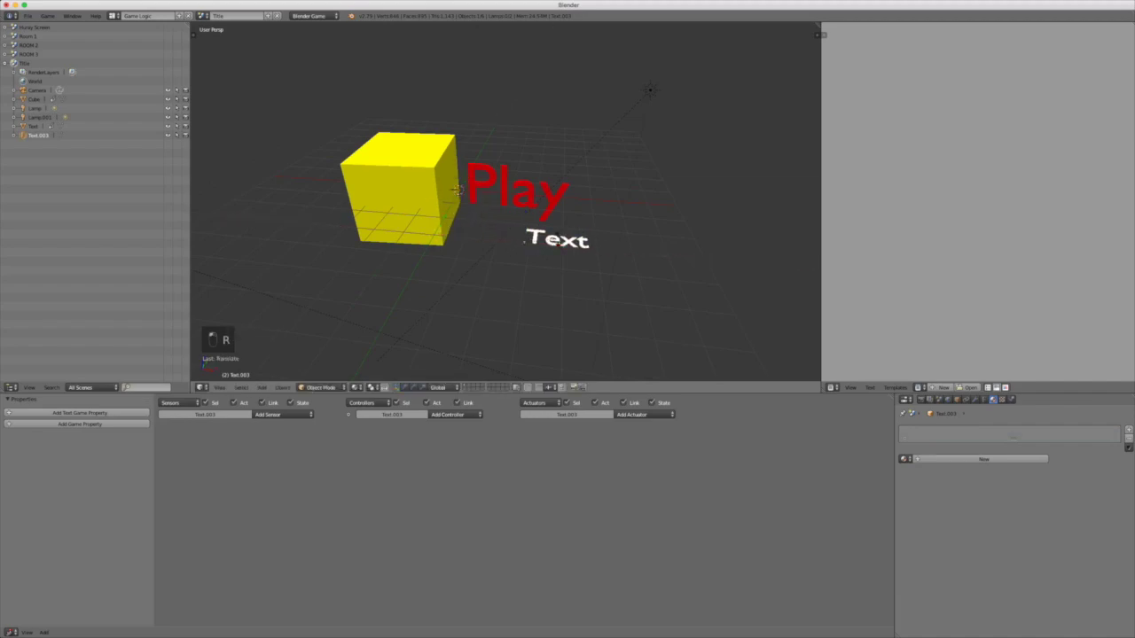
pyautogui.write('rzx90')
pyautogui.press('Return')
# Step: Replace the new text object's default wording with "quit"
pyautogui.moveTo(557, 238)
pyautogui.mouseDown(button='middle')
pyautogui.moveTo(530, 141)
pyautogui.moveTo(538, 237)
pyautogui.mouseUp(button='middle')
pyautogui.press('Tab')
pyautogui.press('BackSpace')
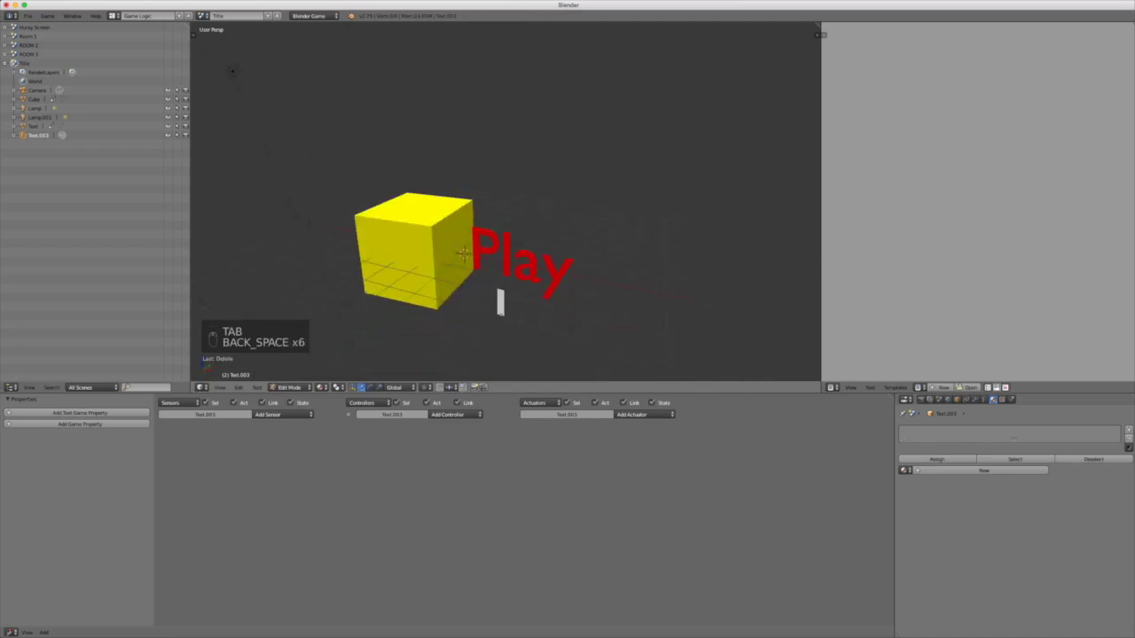
pyautogui.write('quit')
pyautogui.press('Return')
pyautogui.press('BackSpace')
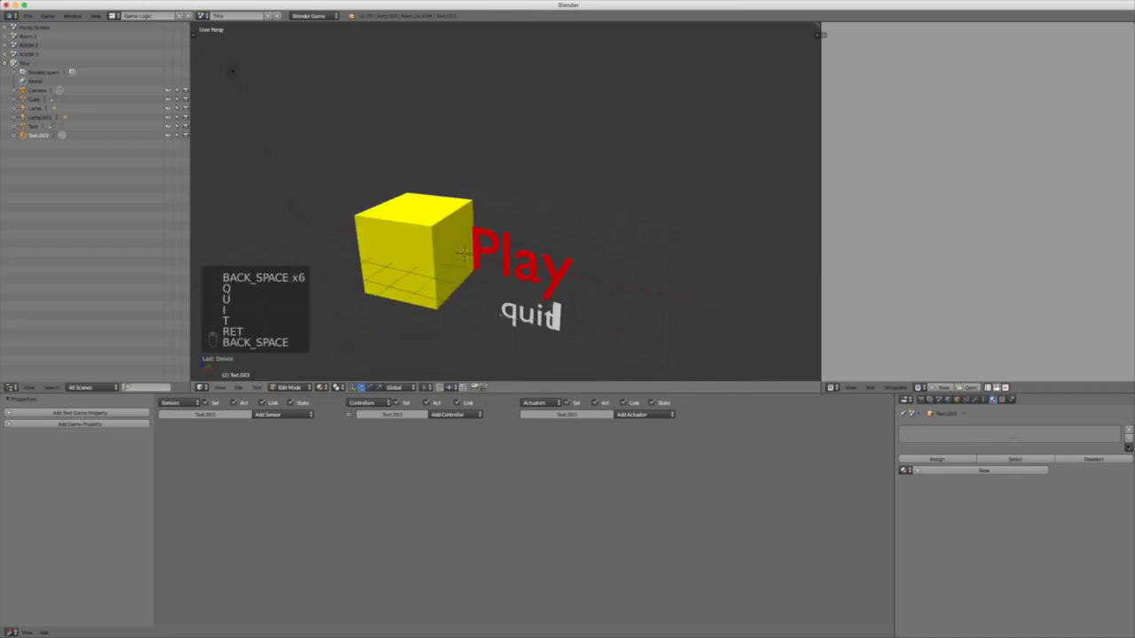
pyautogui.press('Tab')
# Step: Convert the quit text to a mesh and scale it up to roughly the size of the Play text
pyautogui.hotkey('alt', 'c')
pyautogui.click(598, 293)
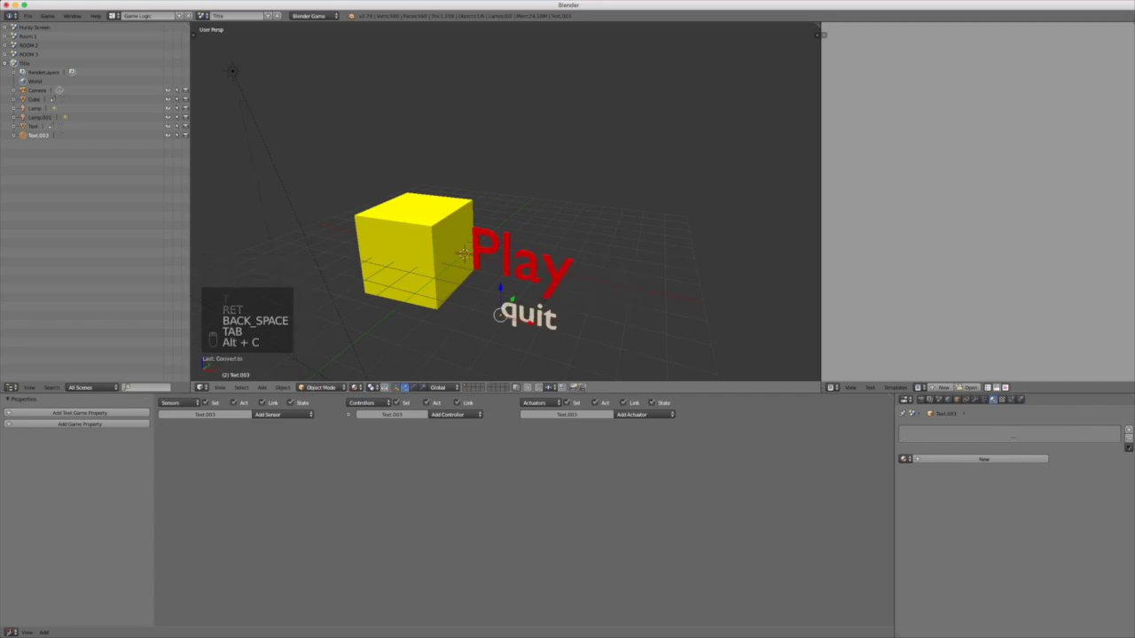
pyautogui.press('s')
pyautogui.click(660, 300)
# Step: Add two Mouse sensors to the quit text, one set to Mouse Over and the other left on Left Button
pyautogui.click(282, 414)
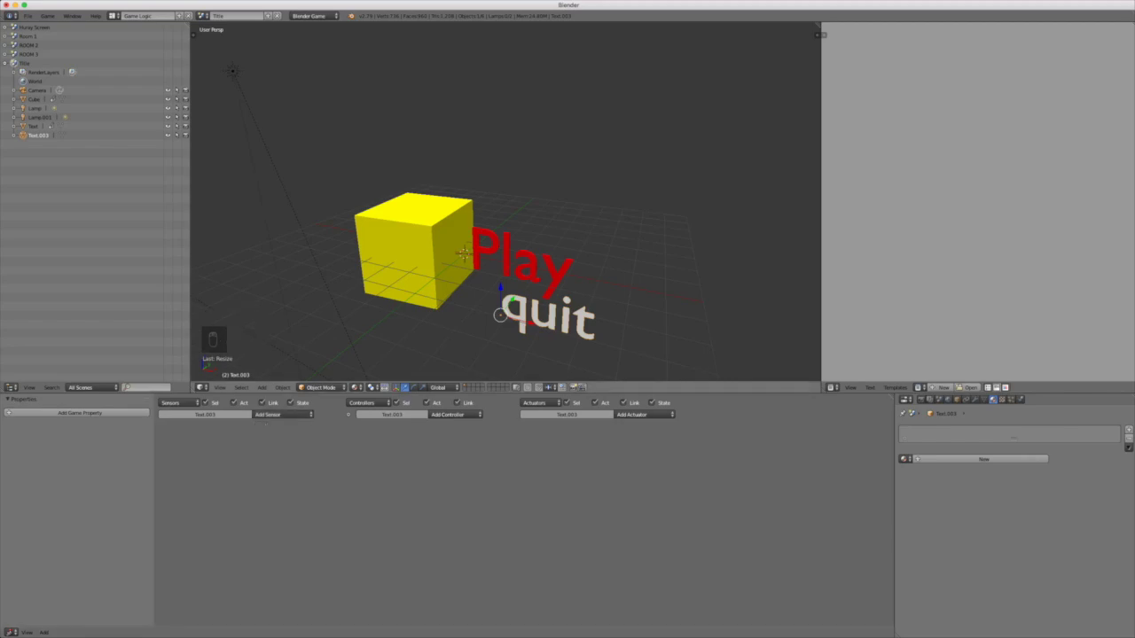
pyautogui.moveTo(532, 284); pyautogui.dragTo(548, 222, button='middle')
pyautogui.click(282, 415)
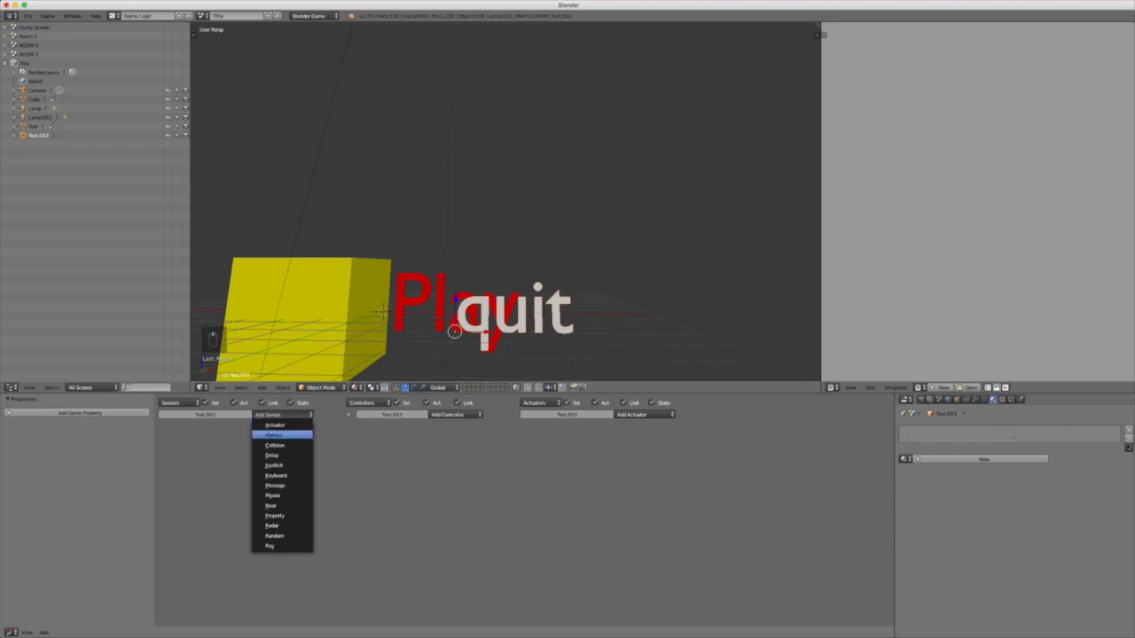
pyautogui.click(273, 496)
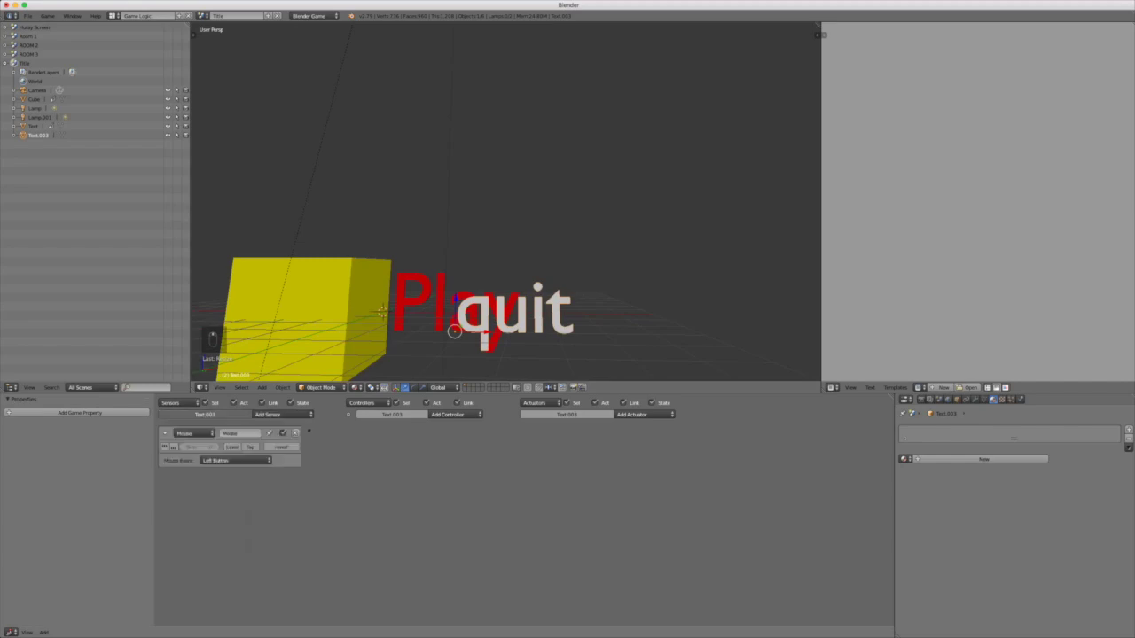
pyautogui.click(281, 415)
pyautogui.click(275, 495)
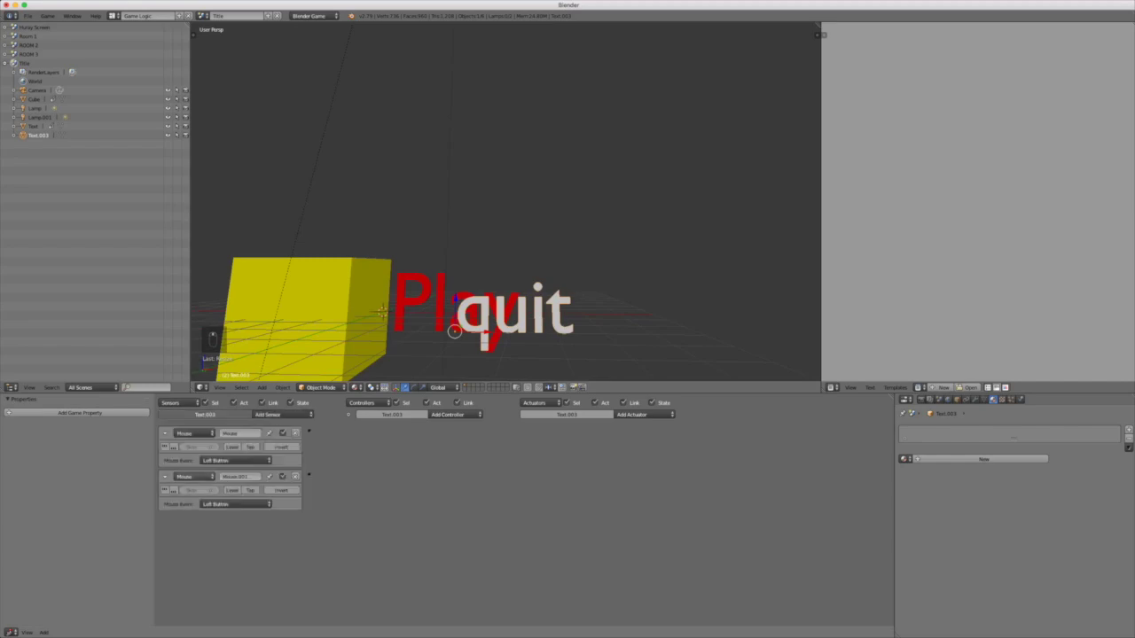
pyautogui.click(235, 460)
pyautogui.click(216, 389)
# Step: Add a Game actuator set to Quit Game and link both Mouse sensors to it through one And controller
pyautogui.click(640, 414)
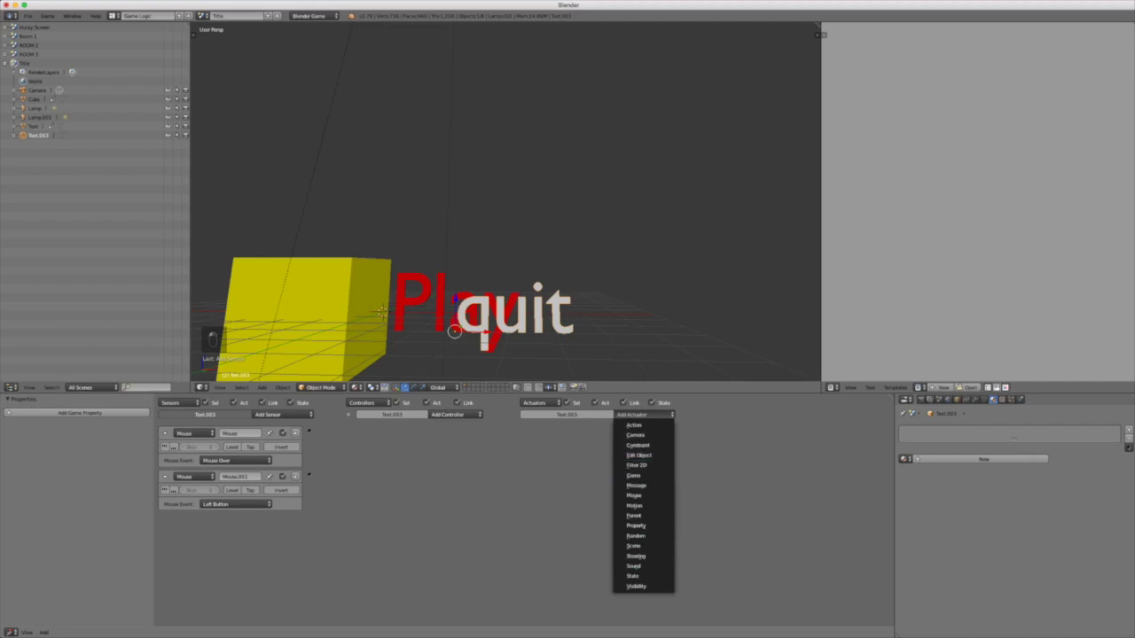
pyautogui.click(633, 475)
pyautogui.click(626, 447)
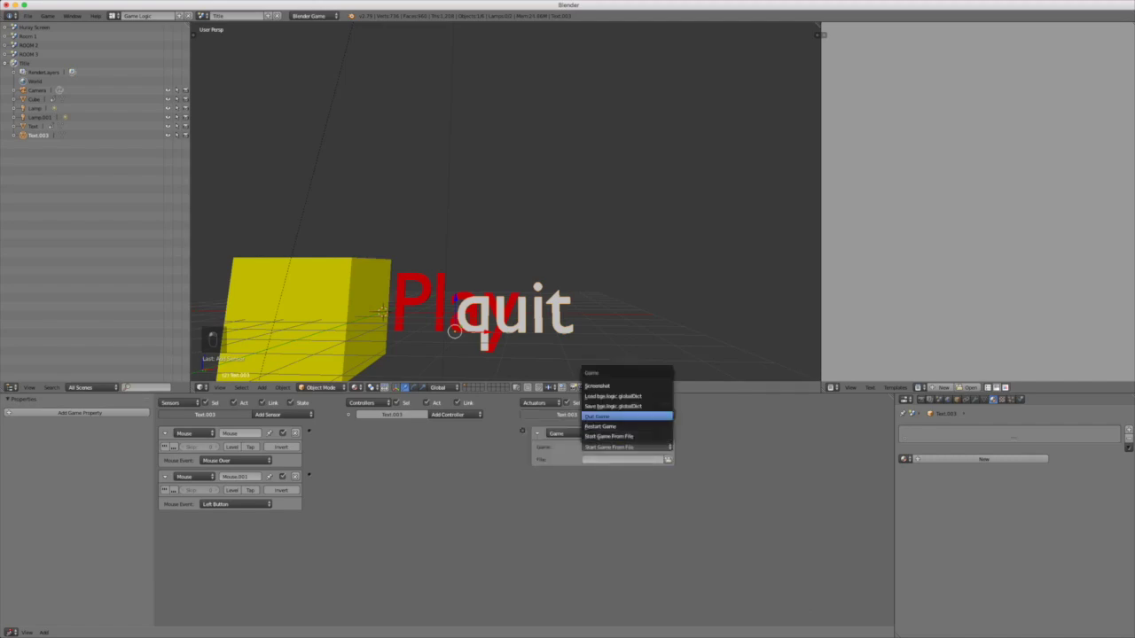
pyautogui.click(626, 415)
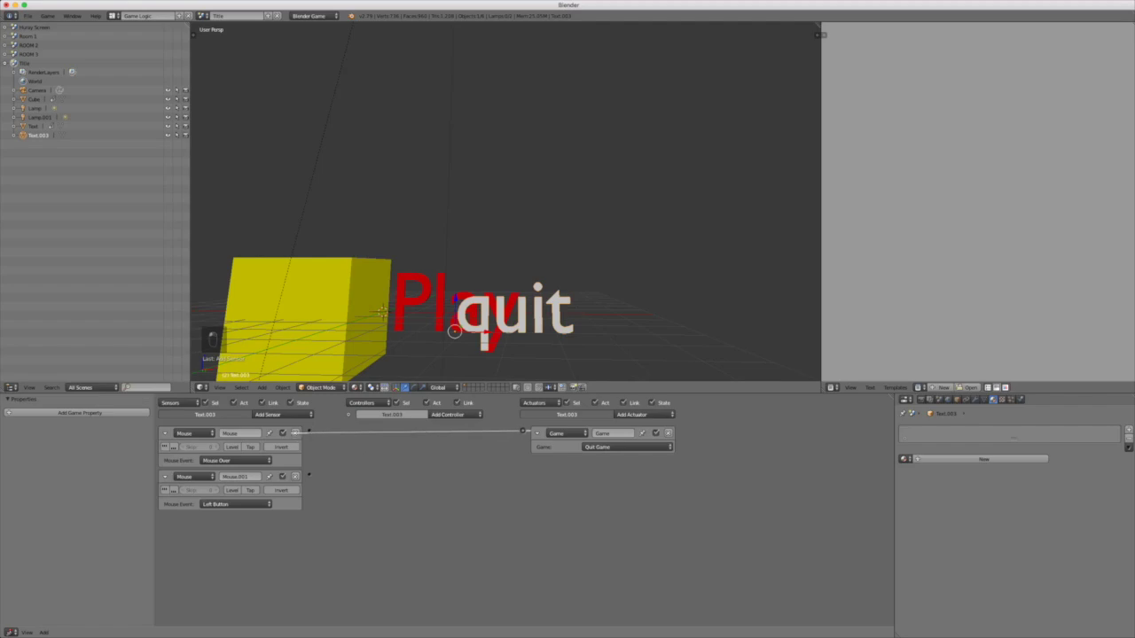
pyautogui.moveTo(524, 432); pyautogui.dragTo(523, 432)
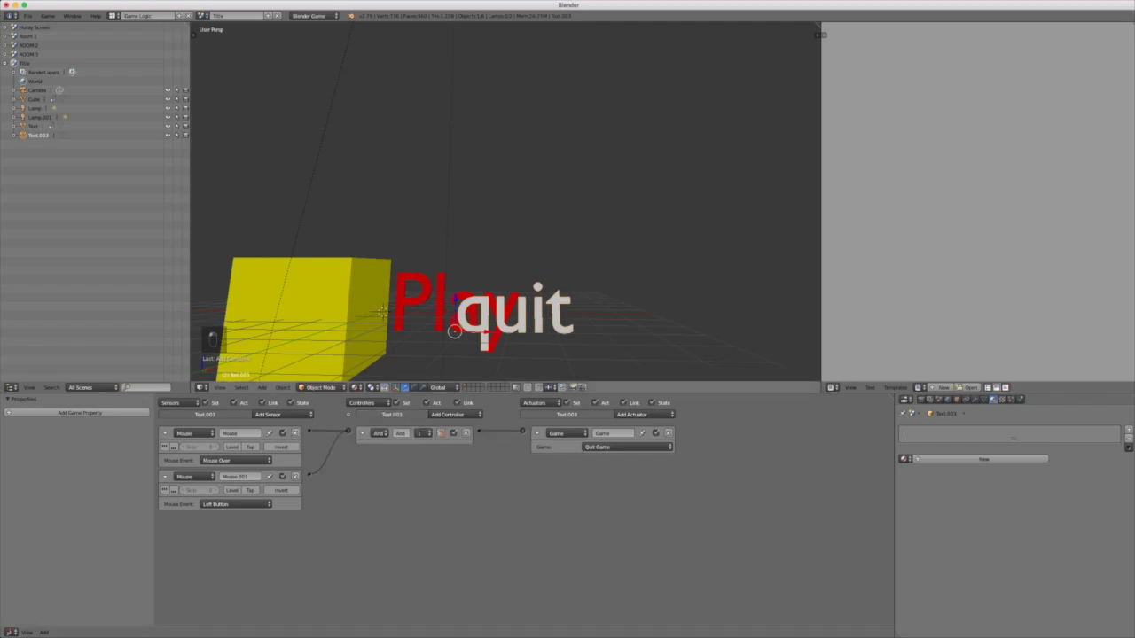
# Step: Position the quit text below the Play text so that it fits inside the camera view
pyautogui.press('g')
pyautogui.press('z')
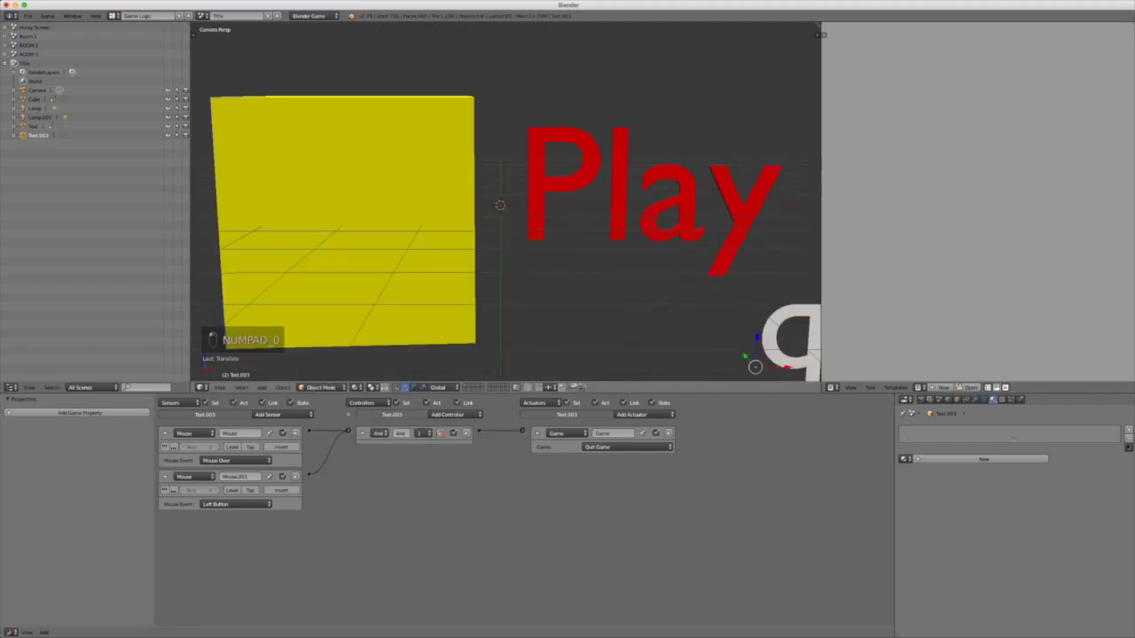
pyautogui.moveTo(681, 297); pyautogui.dragTo(501, 297)
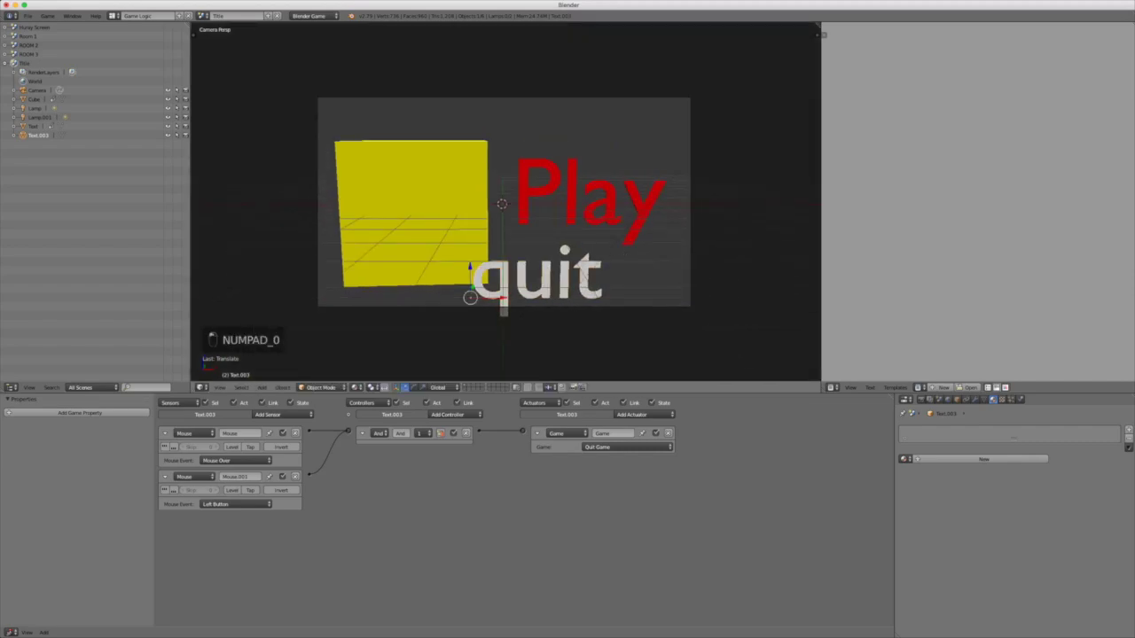
pyautogui.press('r')
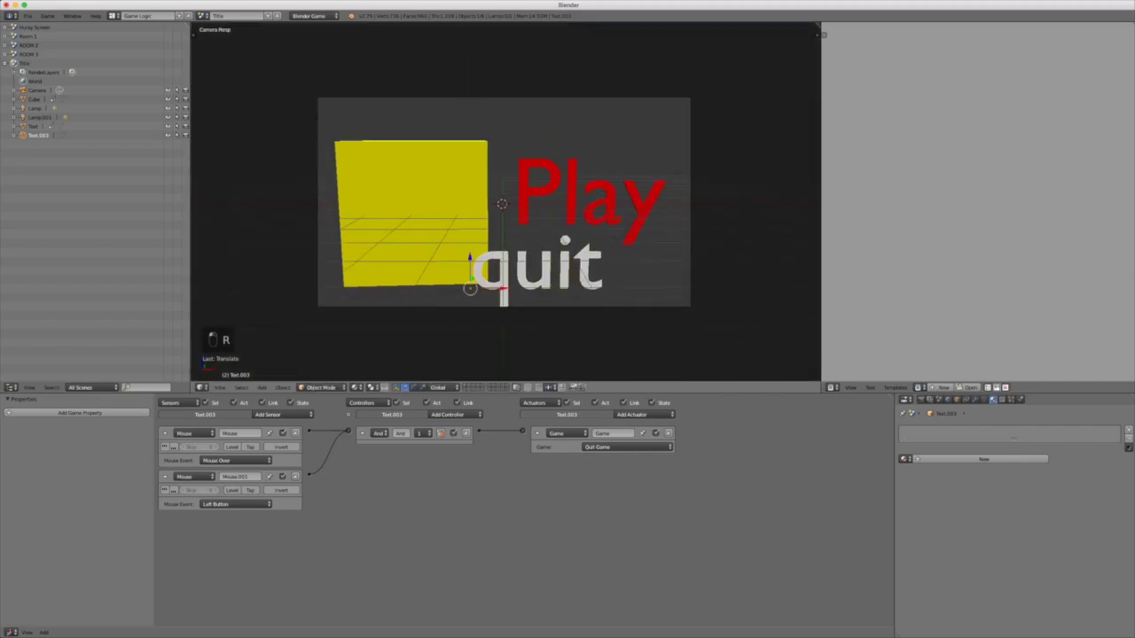
# Step: Run the game to test the quit text, and delete the text object
pyautogui.press('p')
pyautogui.click(510, 273)
pyautogui.press('x')
pyautogui.click(492, 236)
# Step: Duplicate the red Play text and place the copy directly above the original
pyautogui.moveTo(492, 236); pyautogui.dragTo(319, 287, button='middle')
pyautogui.rightClick(572, 202)
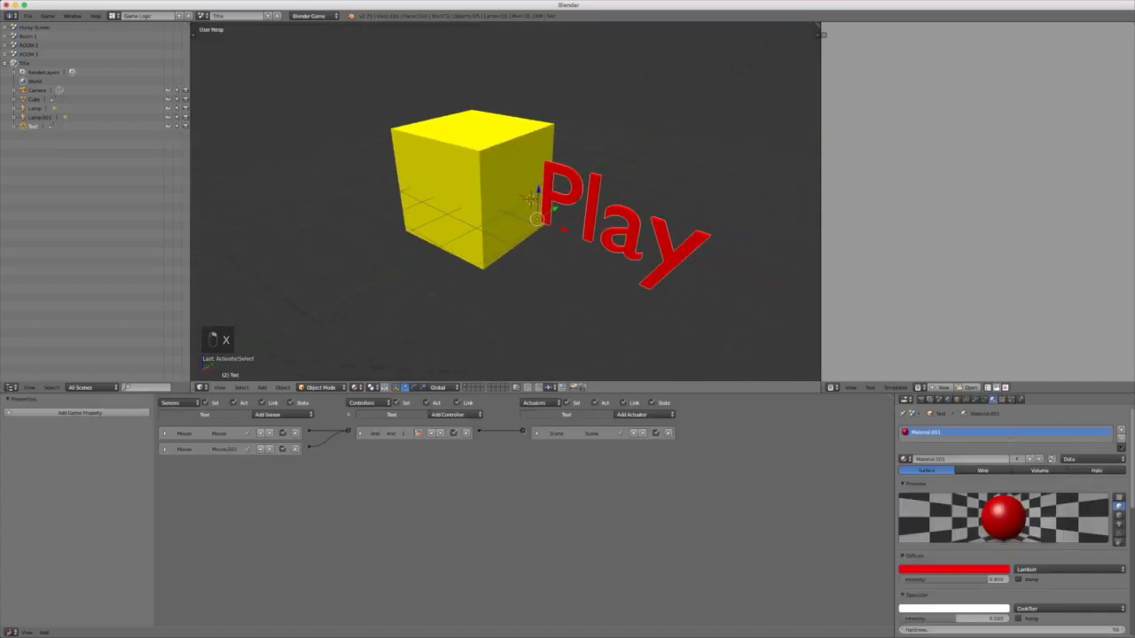
pyautogui.moveTo(572, 202); pyautogui.dragTo(556, 227, button='middle')
pyautogui.hotkey('shift', 'd')
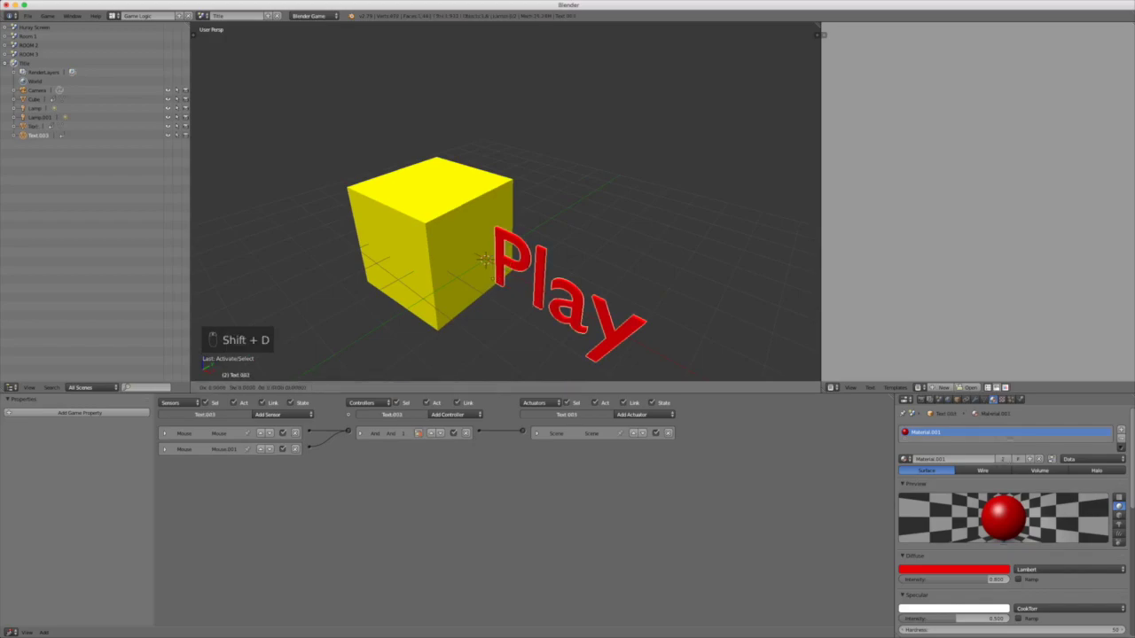
pyautogui.press('z')
pyautogui.click(556, 158)
pyautogui.moveTo(556, 158)
pyautogui.mouseDown(button='middle')
pyautogui.moveTo(593, 133)
pyautogui.moveTo(567, 147)
pyautogui.mouseUp(button='middle')
pyautogui.moveTo(445, 237); pyautogui.dragTo(440, 177)
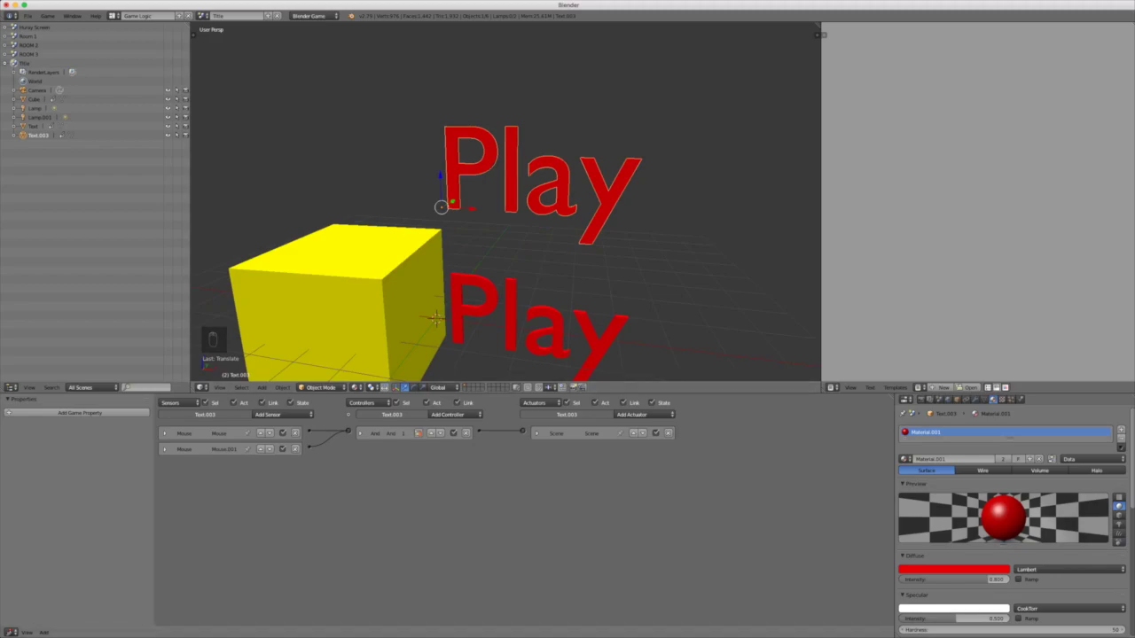
# Step: Expand the duplicate's Mouse sensors, And controller and Scene actuator to examine their settings
pyautogui.click(536, 434)
pyautogui.click(165, 434)
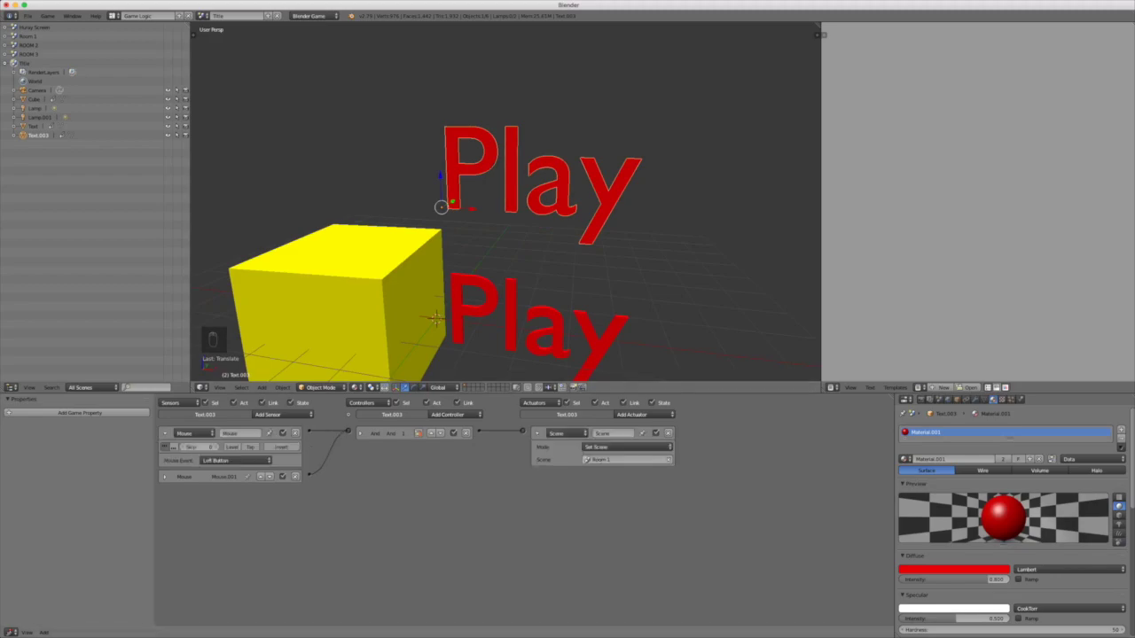
pyautogui.click(164, 477)
pyautogui.click(361, 433)
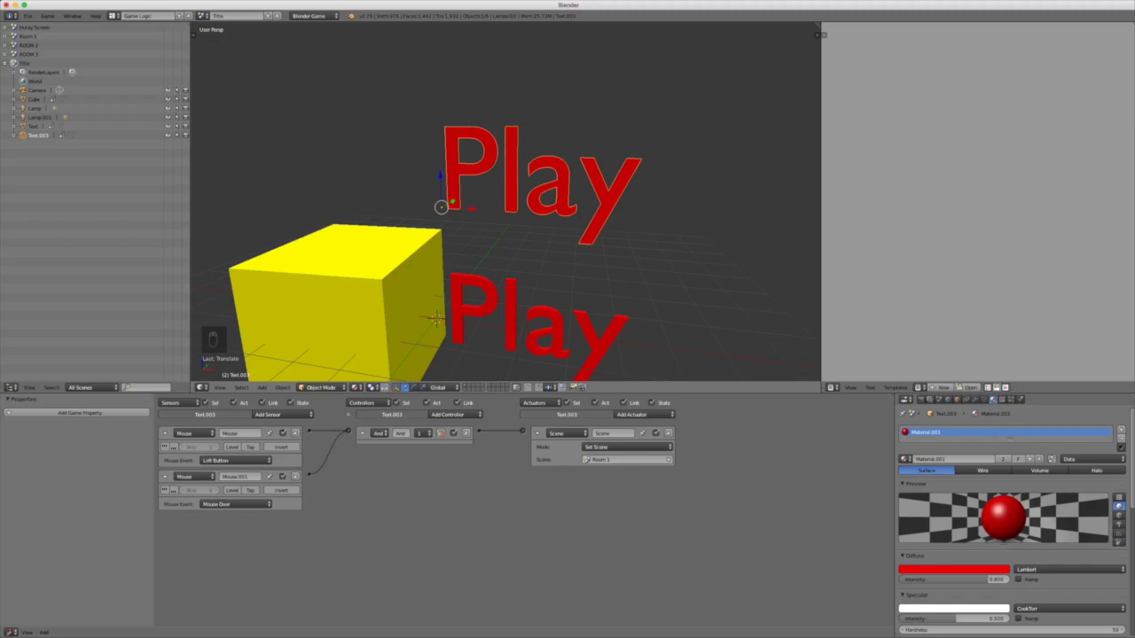
# Step: Delete the duplicated Play text above the original
pyautogui.press('x')
pyautogui.click(496, 124)
pyautogui.keyDown('shift'); pyautogui.moveTo(505, 248); pyautogui.dragTo(505, 200, button='middle'); pyautogui.keyUp('shift')
pyautogui.scroll(-3, 506, 203)
pyautogui.moveTo(461, 248)
pyautogui.mouseDown(button='middle')
pyautogui.moveTo(474, 267)
pyautogui.moveTo(471, 204)
pyautogui.moveTo(455, 233)
pyautogui.mouseUp(button='middle')
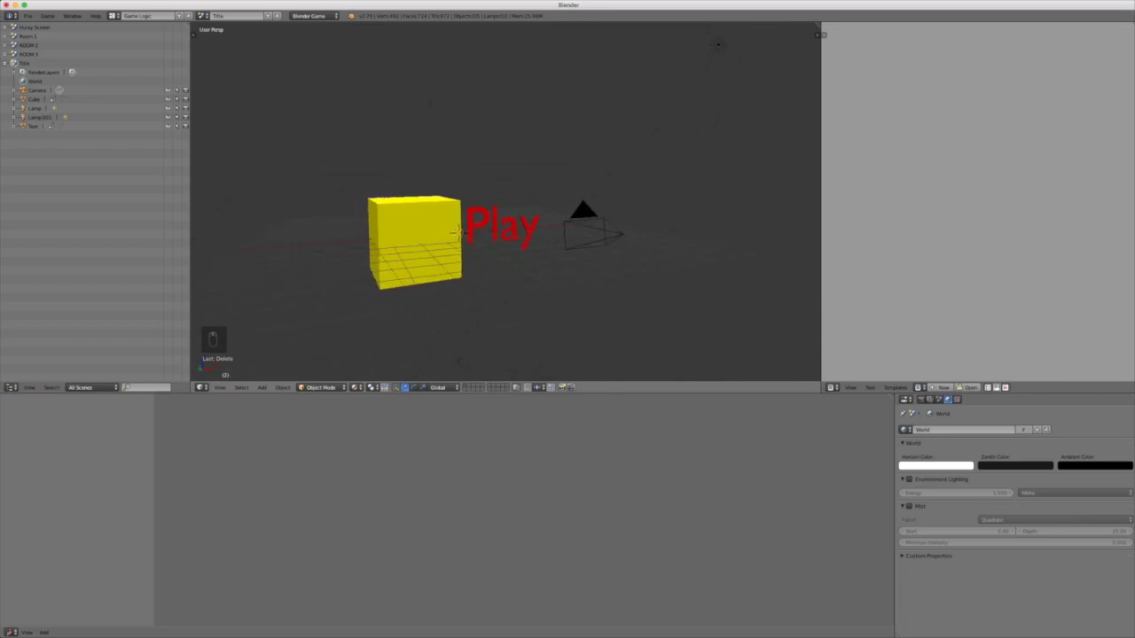